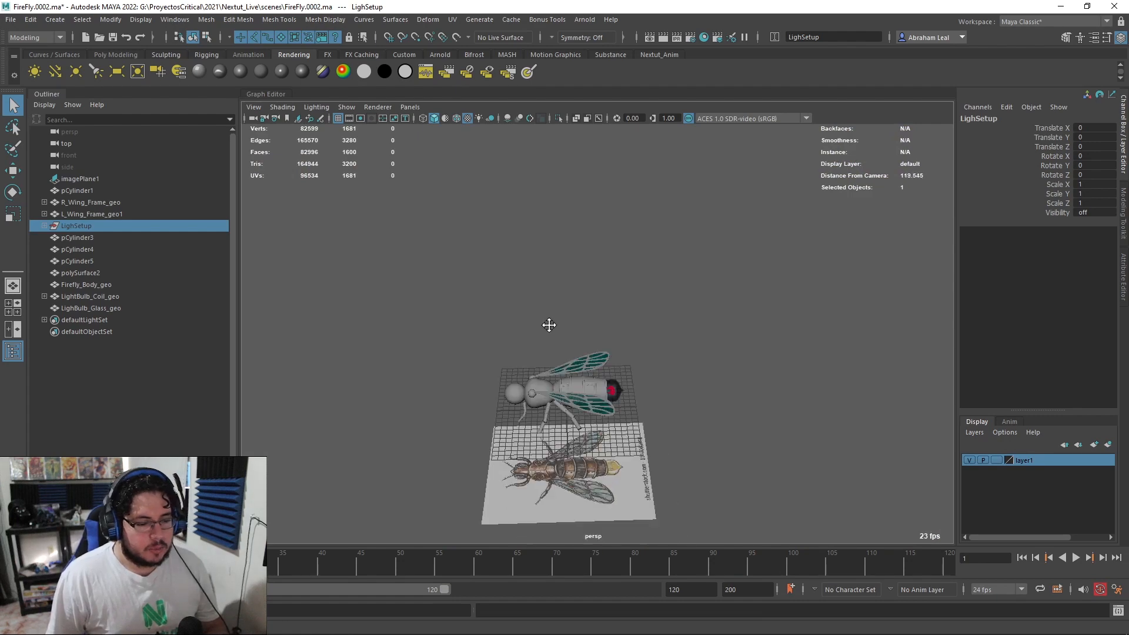
Step: Examine the firefly model and its reference image in perspective, concentrating on the head area
alt+drag(545, 329, 647, 256)
scroll(647, 256, down, 3)
scroll(616, 246, up, 4)
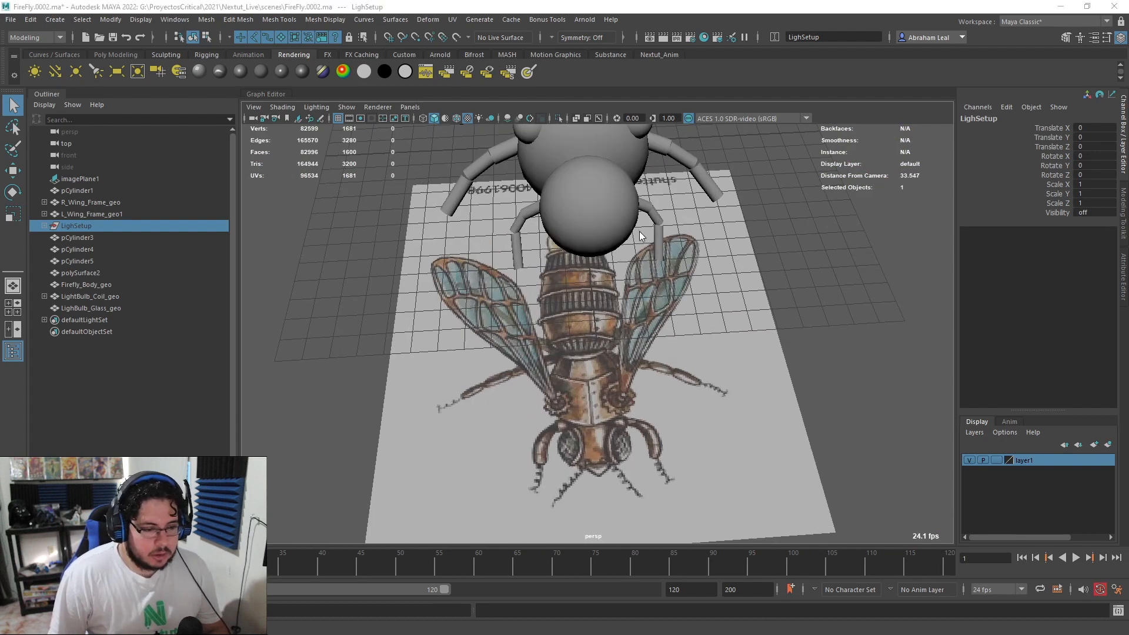
key(space)
drag(638, 230, 640, 265)
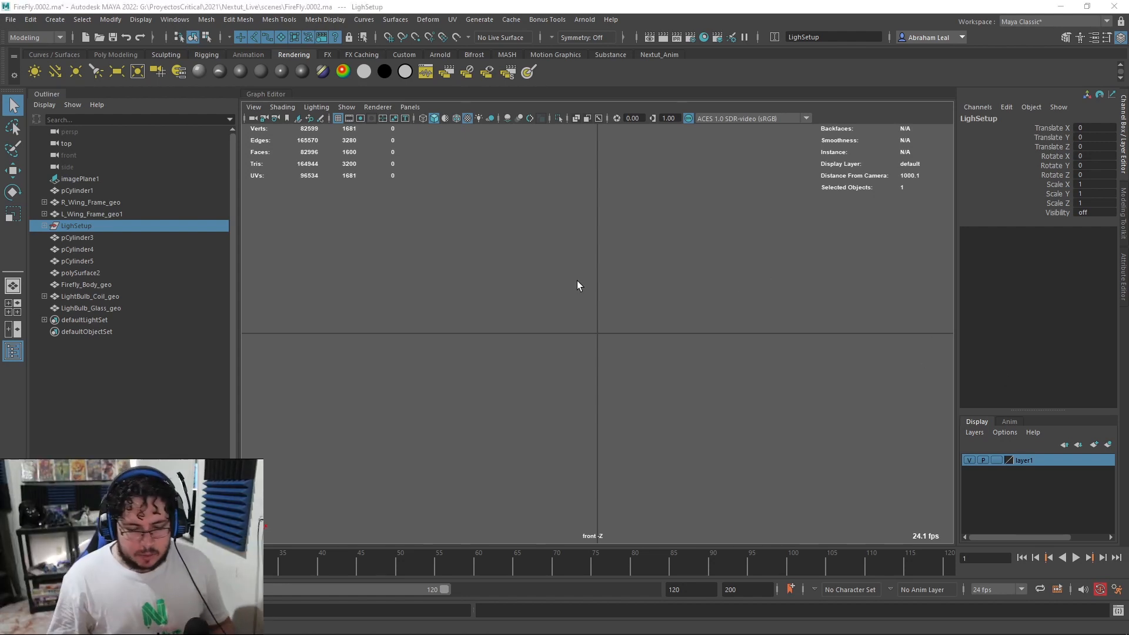
click(629, 367)
drag(678, 327, 742, 340)
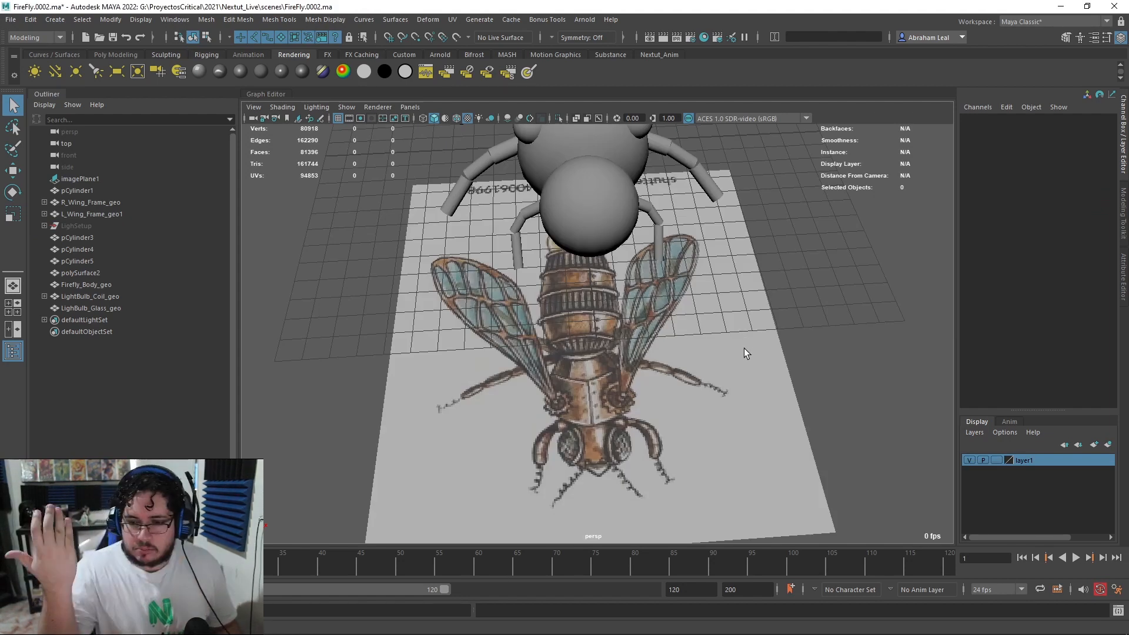
mouse_move(841, 315)
alt+mouse_down()
mouse_move(736, 270)
mouse_move(686, 287)
mouse_move(718, 315)
mouse_move(647, 260)
mouse_move(715, 291)
mouse_move(760, 340)
mouse_move(732, 380)
mouse_move(754, 351)
mouse_move(492, 268)
alt+mouse_up()
mouse_move(492, 268)
alt+right_down()
mouse_move(617, 361)
mouse_move(533, 484)
alt+right_up()
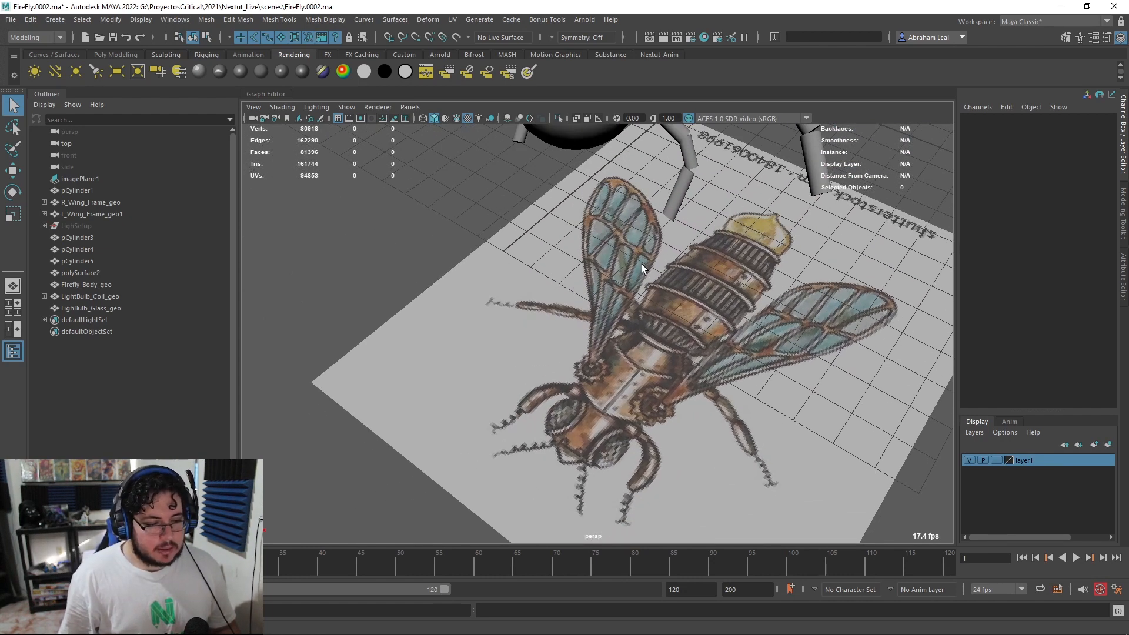
alt+right_drag(641, 264, 687, 325)
alt+drag(644, 423, 654, 336)
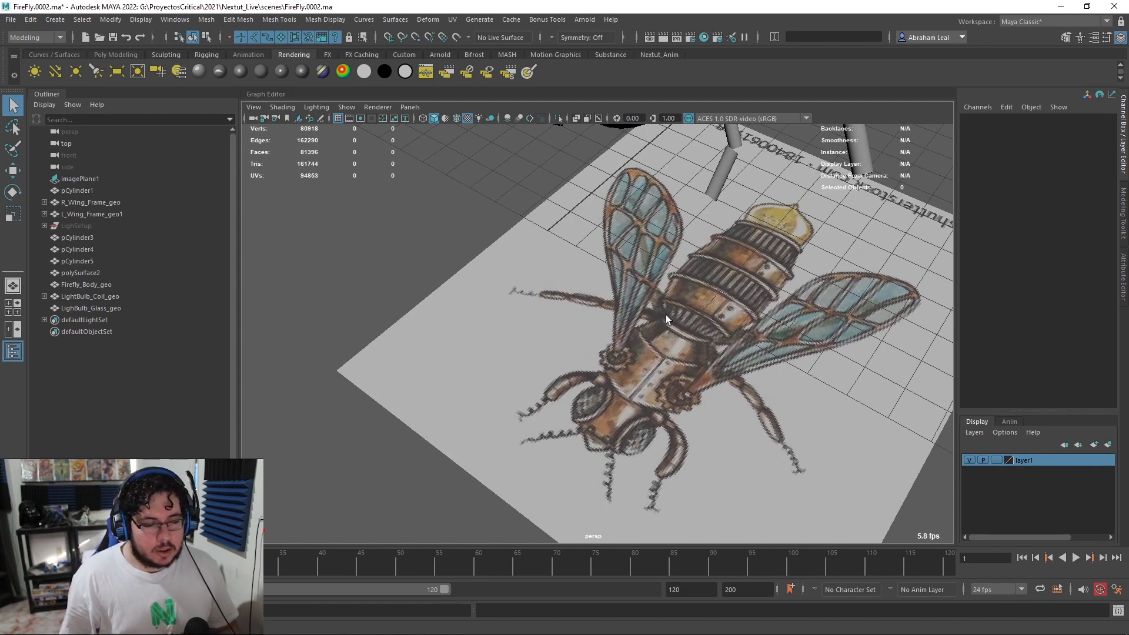
alt+drag(688, 210, 696, 244)
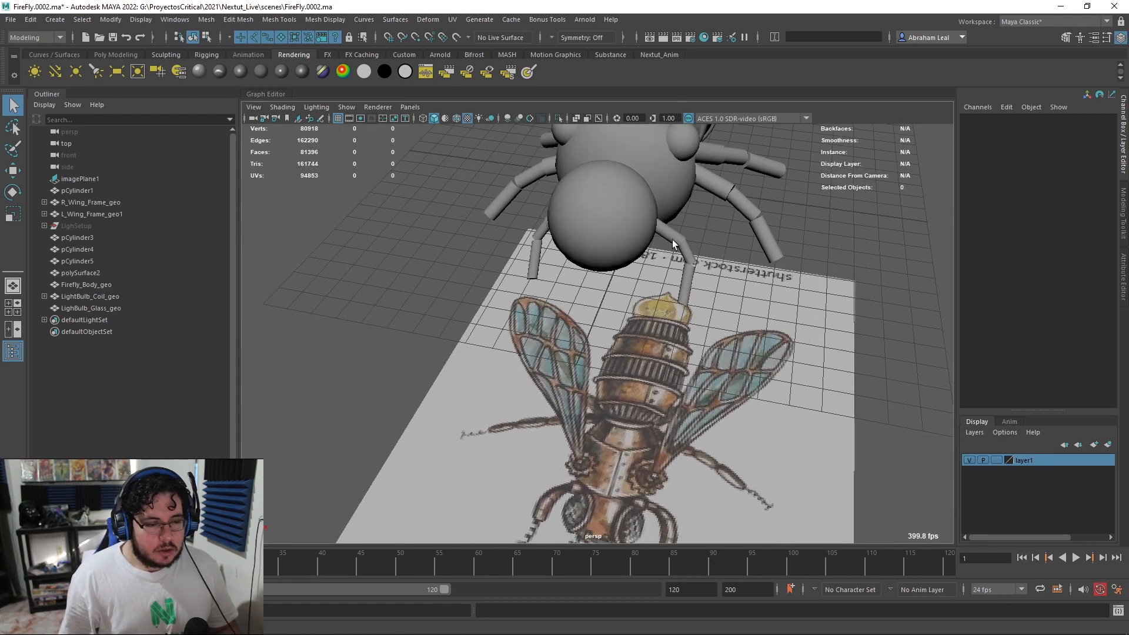
Step: Compare the model's head and front legs with the reference image in the top view
click(627, 228)
key(space)
drag(627, 228, 556, 232)
scroll(632, 266, down, 7)
alt+middle_drag(619, 372, 623, 234)
click(810, 306)
scroll(683, 349, up, 6)
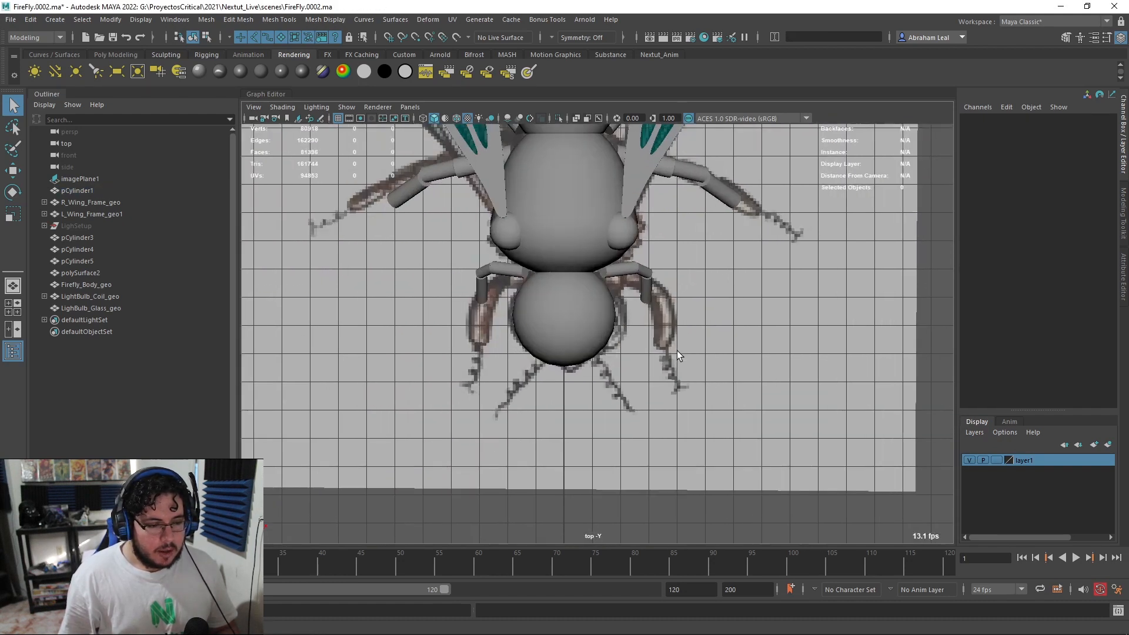
key(space)
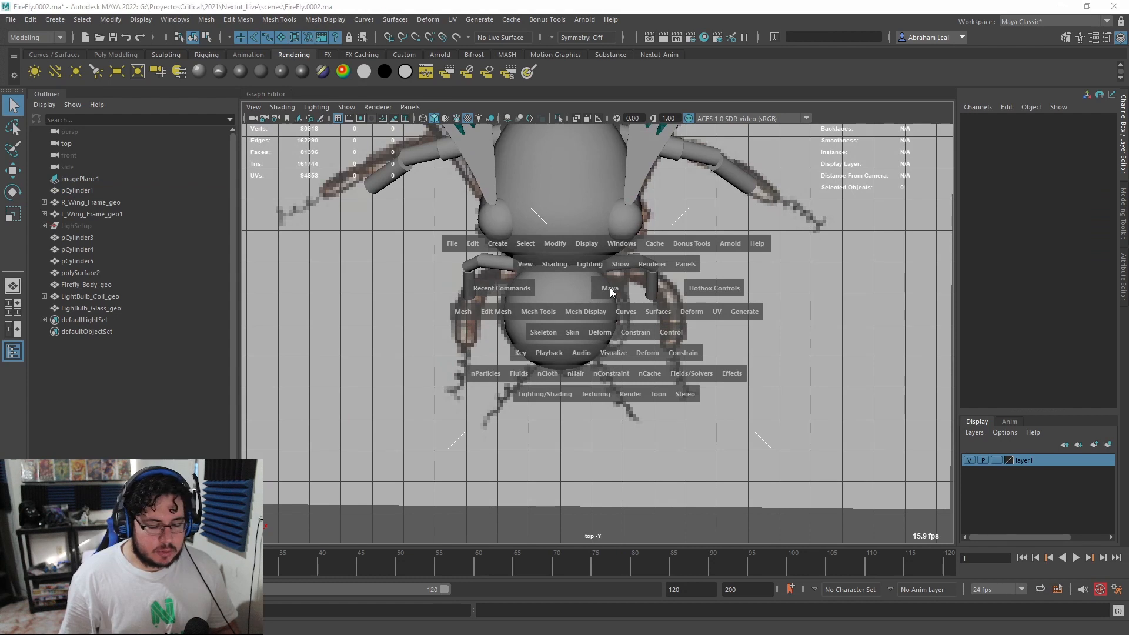
drag(620, 287, 608, 287)
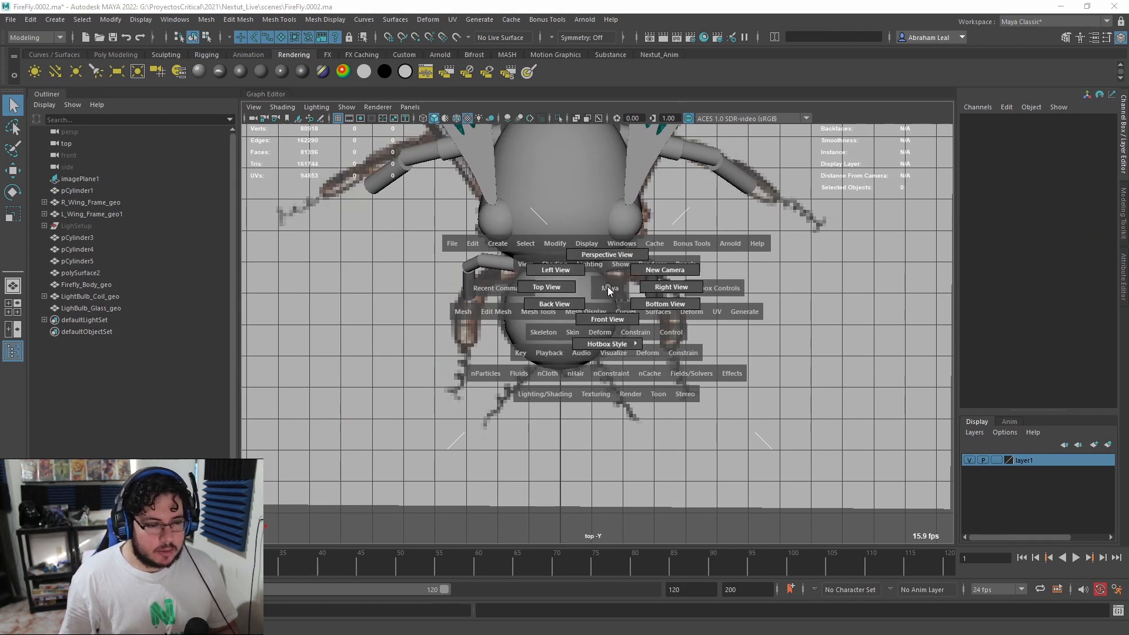
drag(600, 316, 559, 305)
key(space)
scroll(592, 296, down, 5)
scroll(590, 291, up, 5)
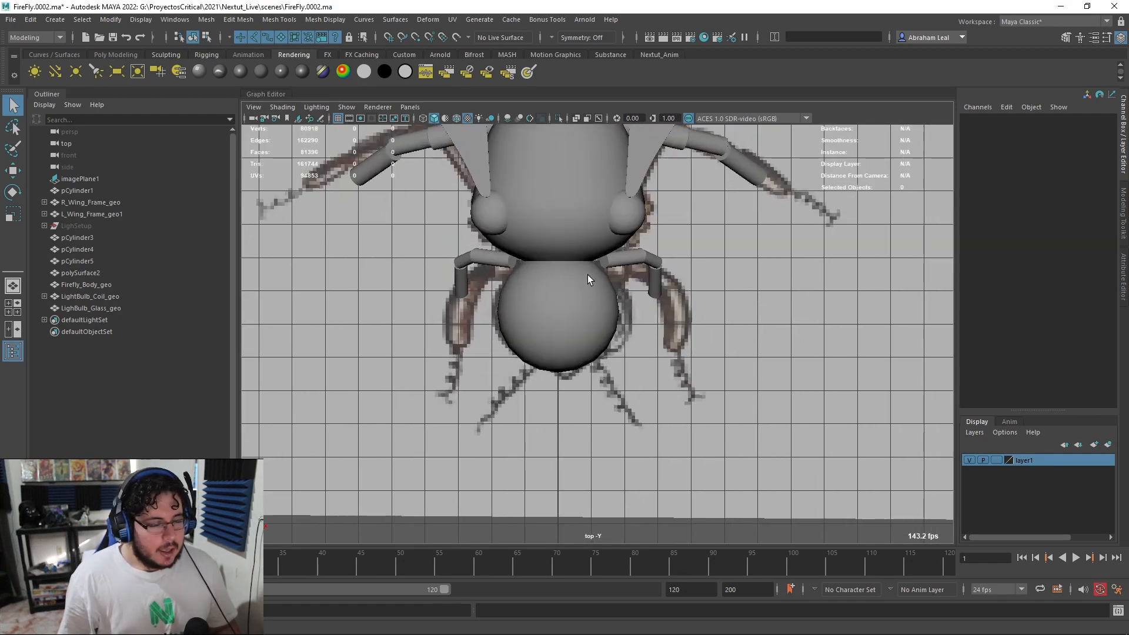
Step: Hide layer1 and examine the head, eyes and antennae of the reference image in the top view
click(971, 460)
scroll(576, 330, up, 1)
scroll(647, 247, up, 2)
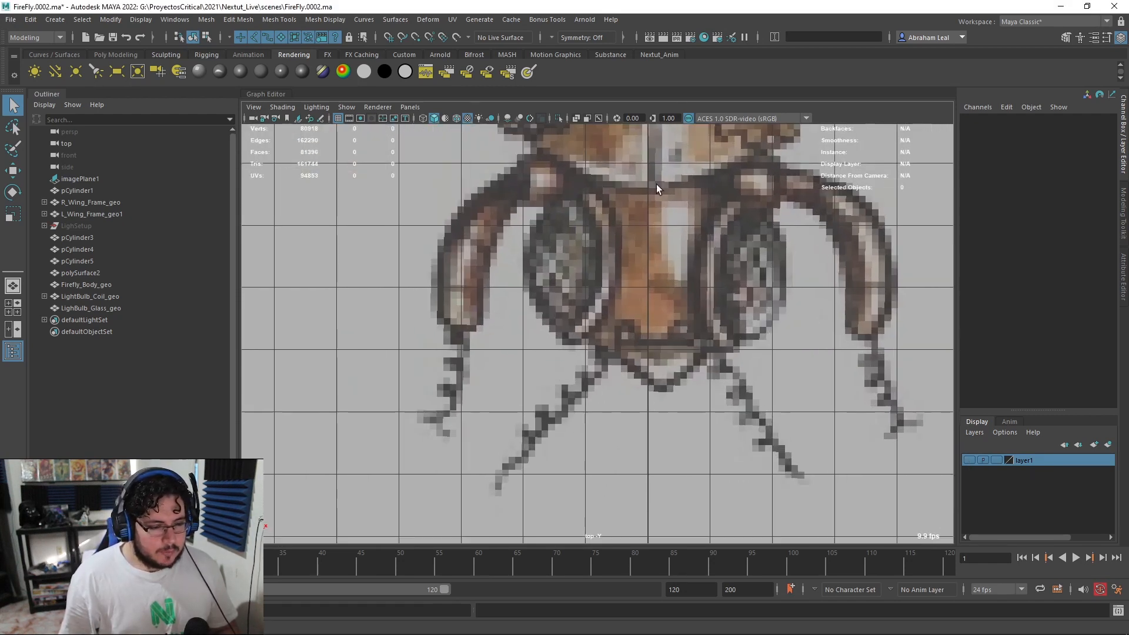
scroll(594, 273, up, 2)
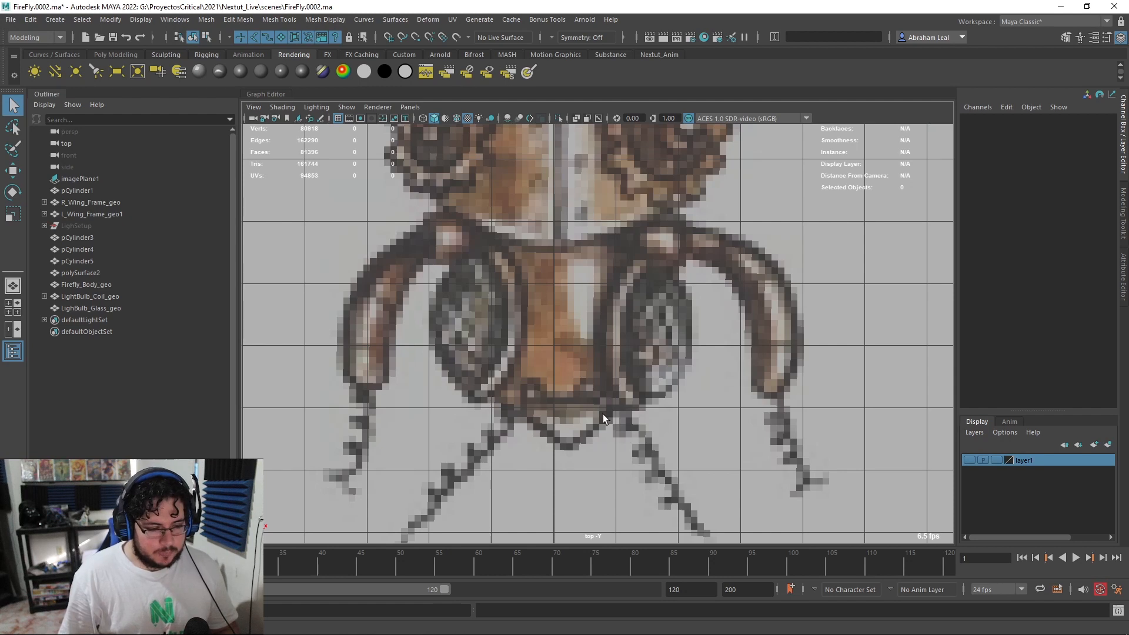
scroll(569, 418, down, 3)
scroll(568, 418, up, 4)
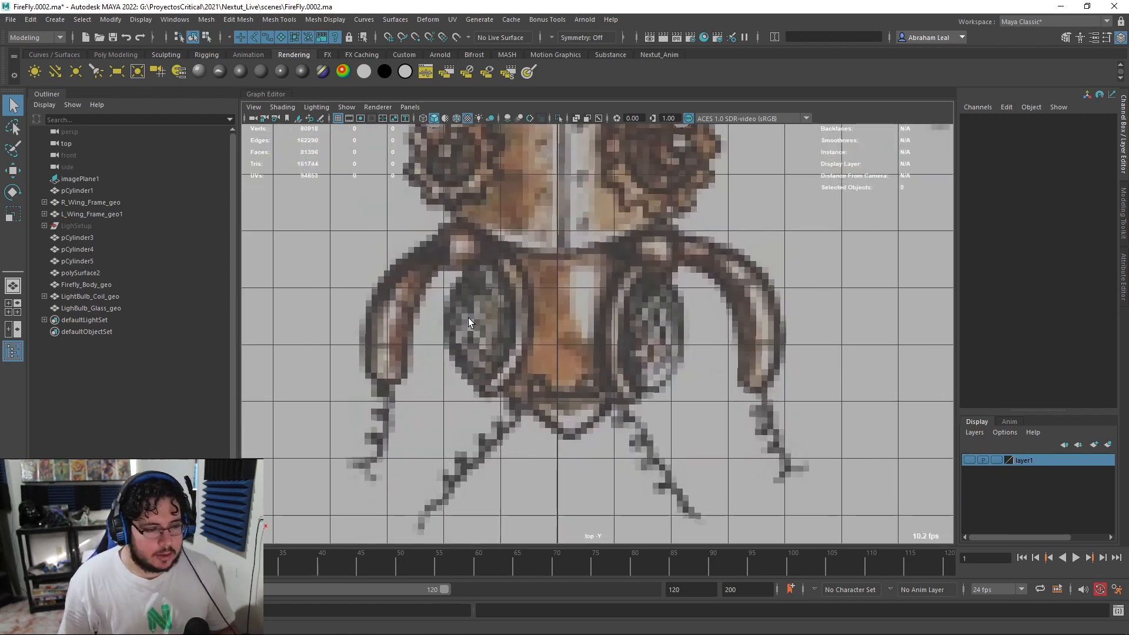
Step: Create a polygon sphere and move it along Z onto the head of the reference image, at about 8.874
click(97, 55)
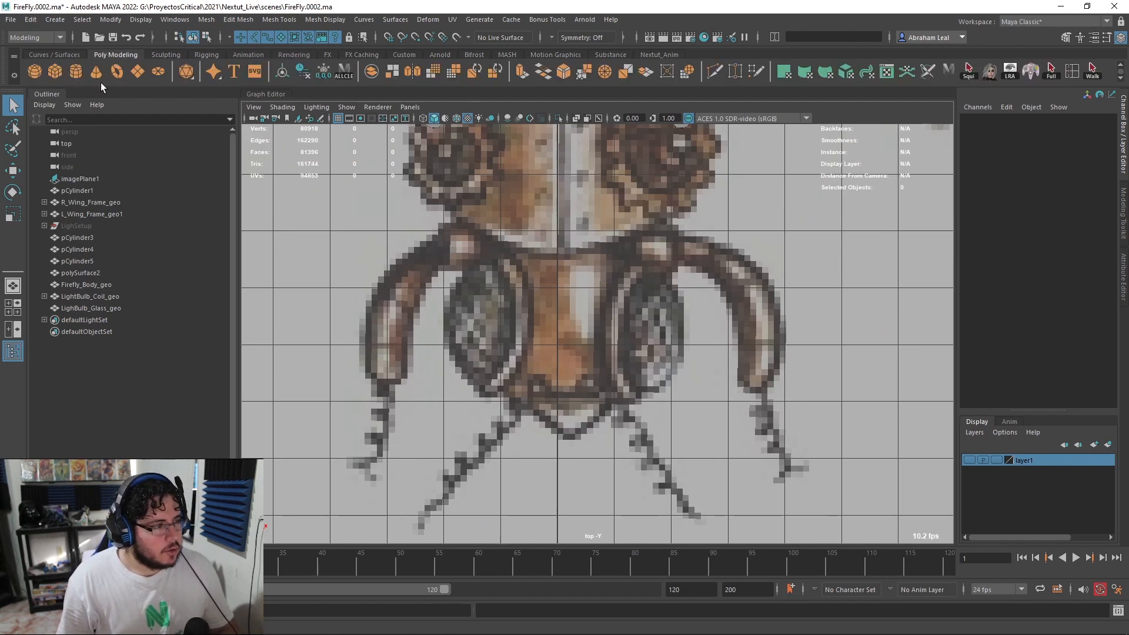
click(40, 70)
key(w)
scroll(594, 441, down, 3)
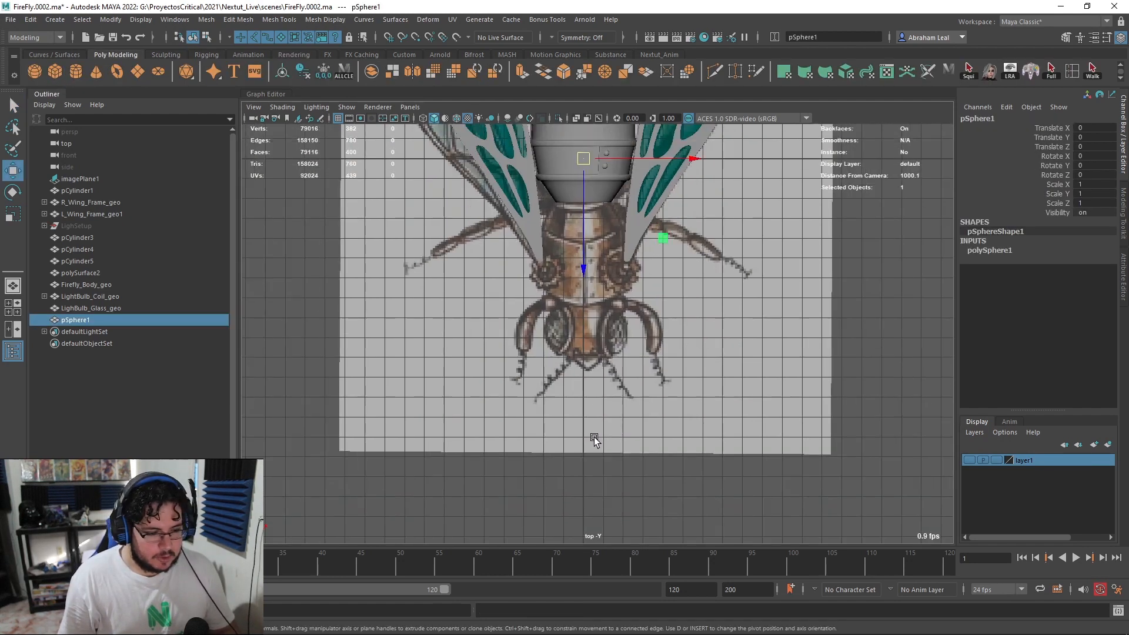
drag(583, 224, 587, 394)
Step: Set the sphere's Rotate X to 90
scroll(587, 394, up, 5)
key(e)
drag(563, 291, 567, 377)
click(1093, 157)
text(90)
key(Return)
click(614, 345)
click(580, 334)
Step: Scale the sphere in wireframe to about 1.688 × 1.444 × 1.688 and move it to about 8.802 in Z to fit the head
scroll(580, 334, up, 4)
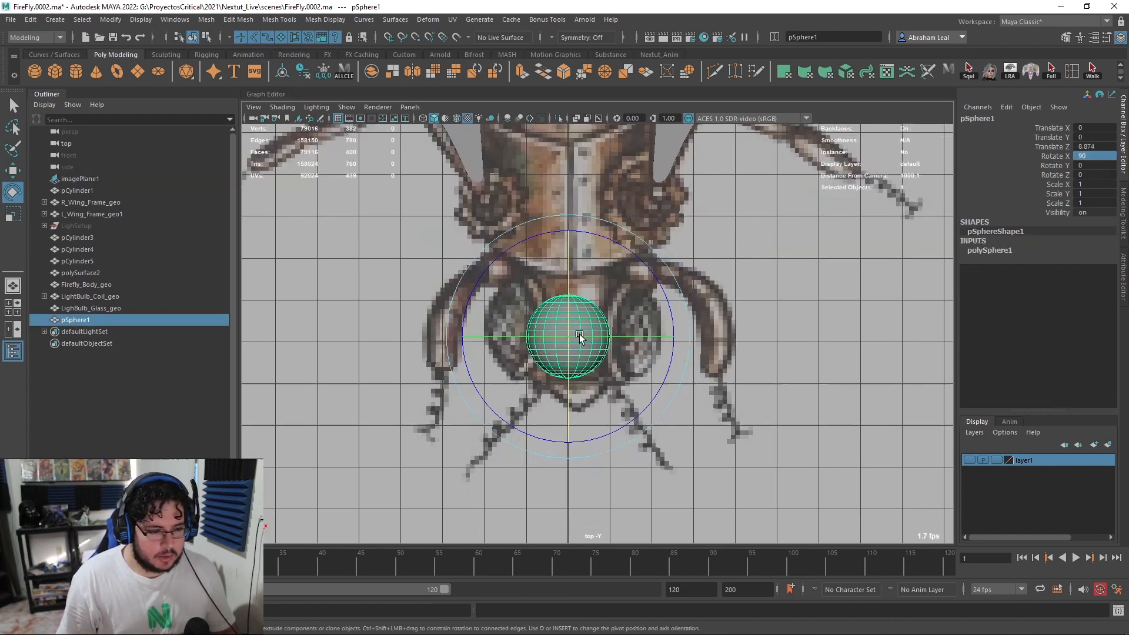
key(r)
drag(546, 333, 599, 344)
key(4)
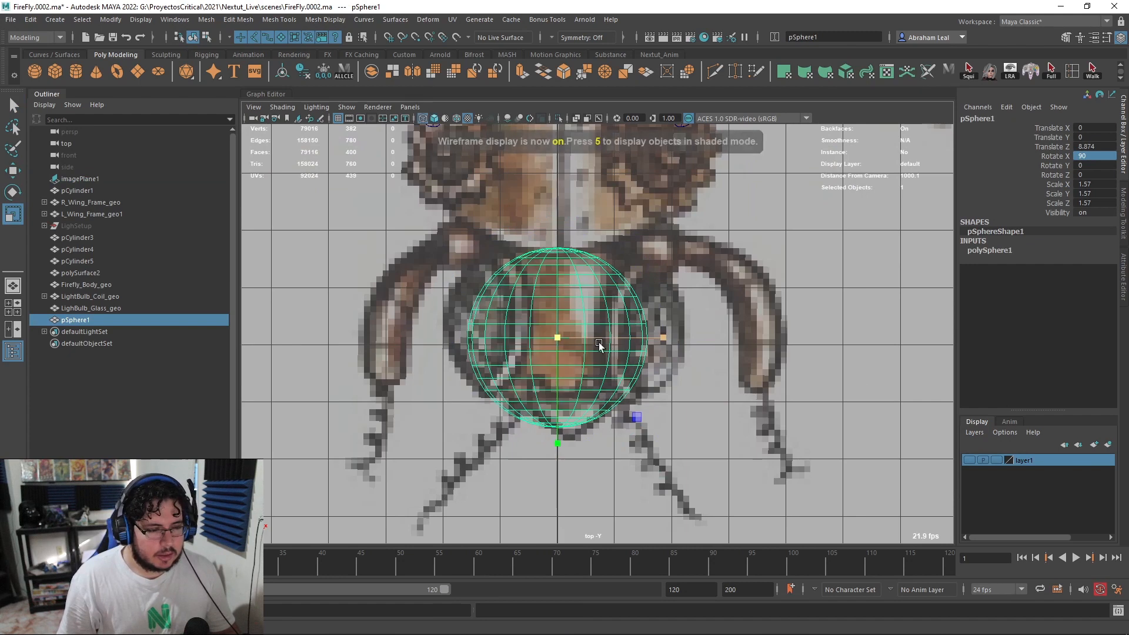
drag(557, 445, 568, 424)
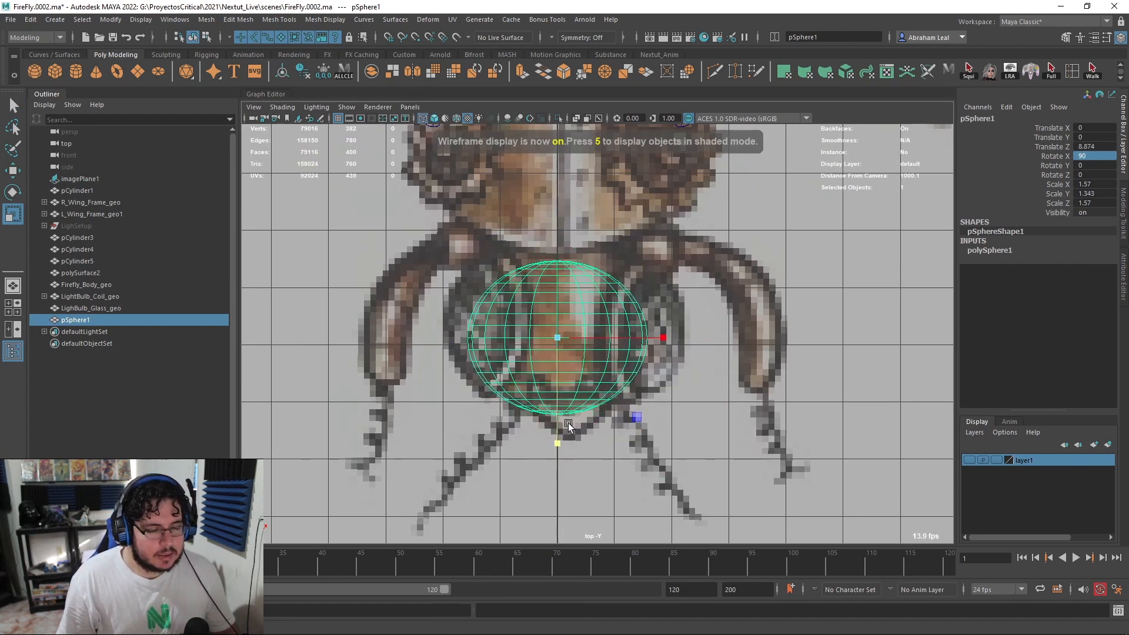
drag(563, 338, 568, 336)
key(w)
drag(555, 444, 558, 436)
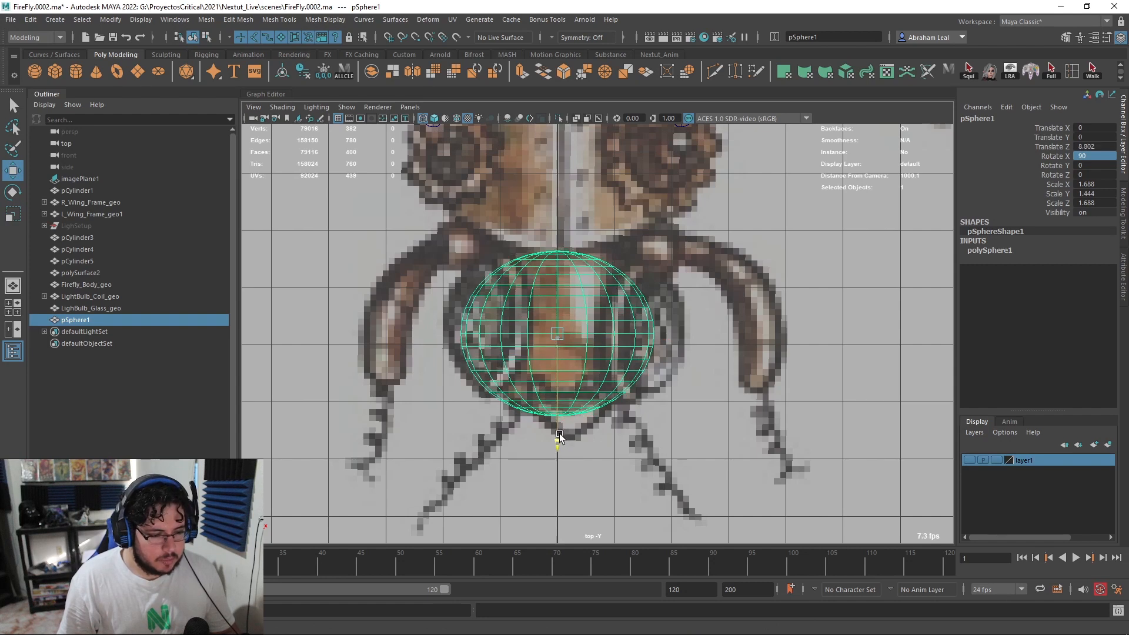
Step: Delete the faces at the sphere's front and back poles, leaving it open at both ends
key(q)
right_drag(557, 358, 606, 415)
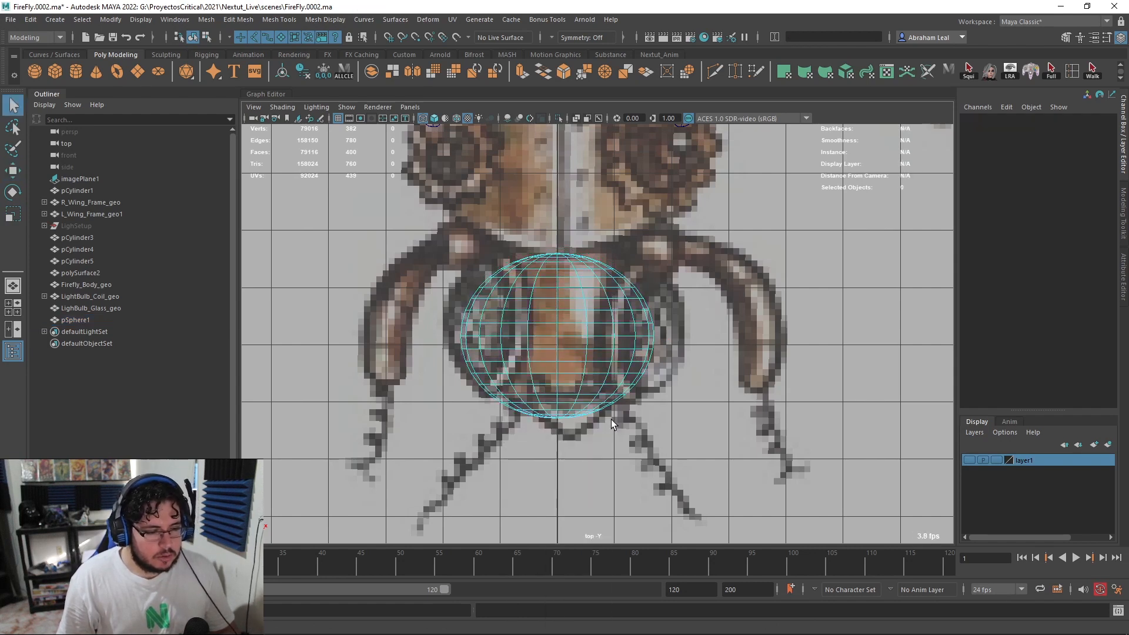
drag(630, 398, 471, 446)
key(Delete)
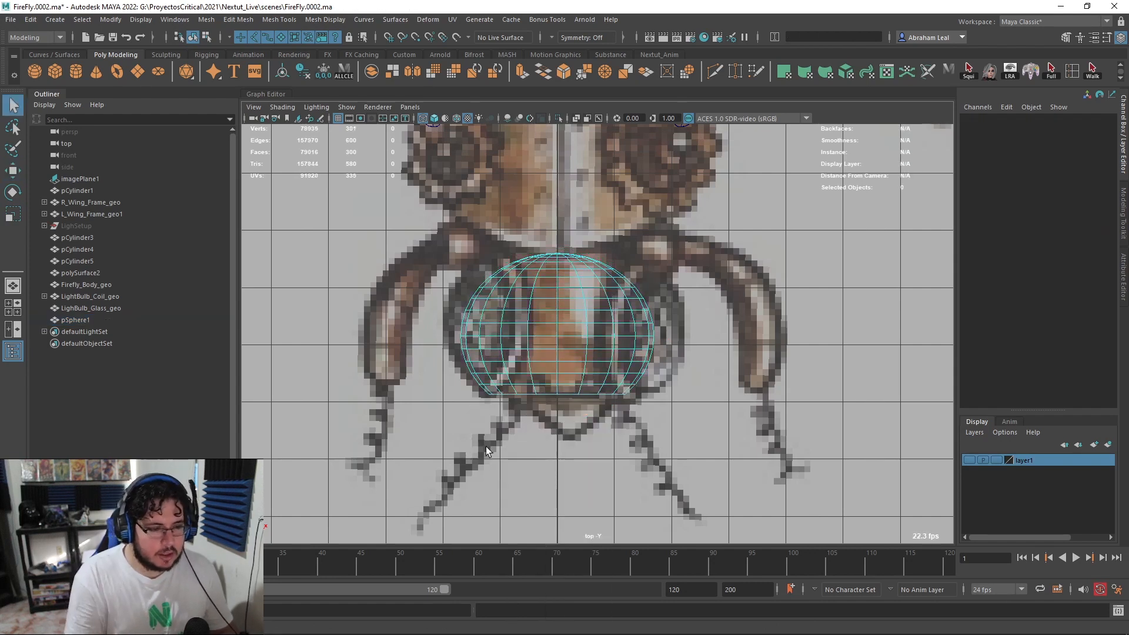
drag(635, 229, 493, 265)
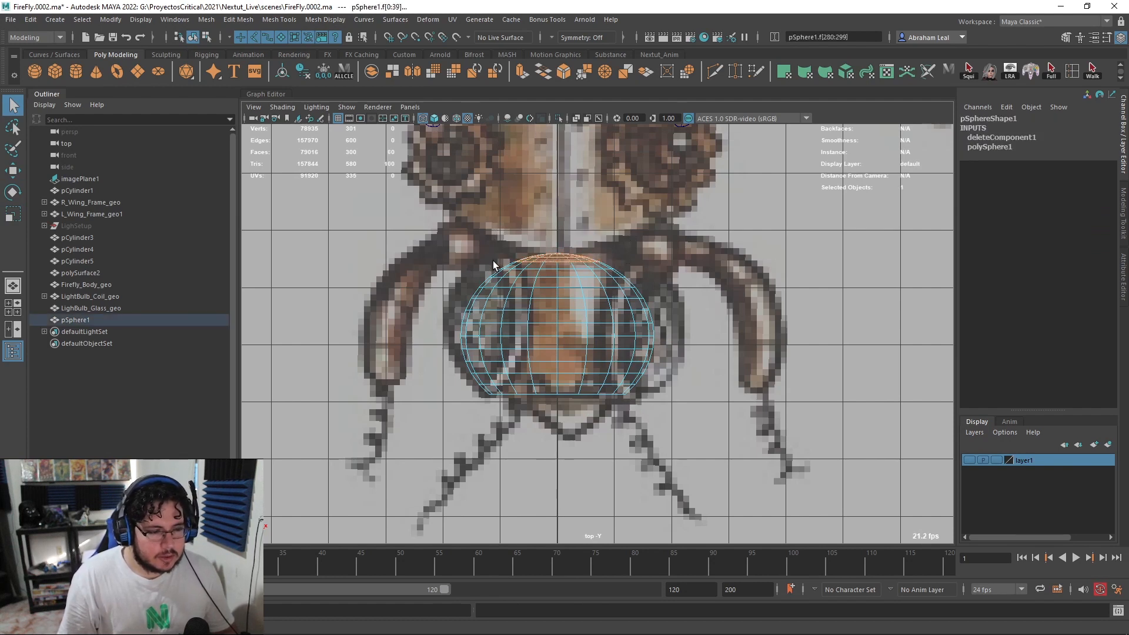
key(Delete)
Step: Frame the trimmed sphere in shaded perspective and select the border edge loop of its front opening
right_drag(504, 266, 553, 248)
key(6)
key(space)
drag(575, 289, 606, 281)
key(f)
alt+middle_drag(605, 281, 616, 317)
alt+drag(617, 317, 559, 348)
alt+right_drag(559, 348, 510, 307)
alt+drag(510, 307, 509, 156)
right_drag(509, 155, 505, 118)
alt+middle_drag(505, 117, 519, 188)
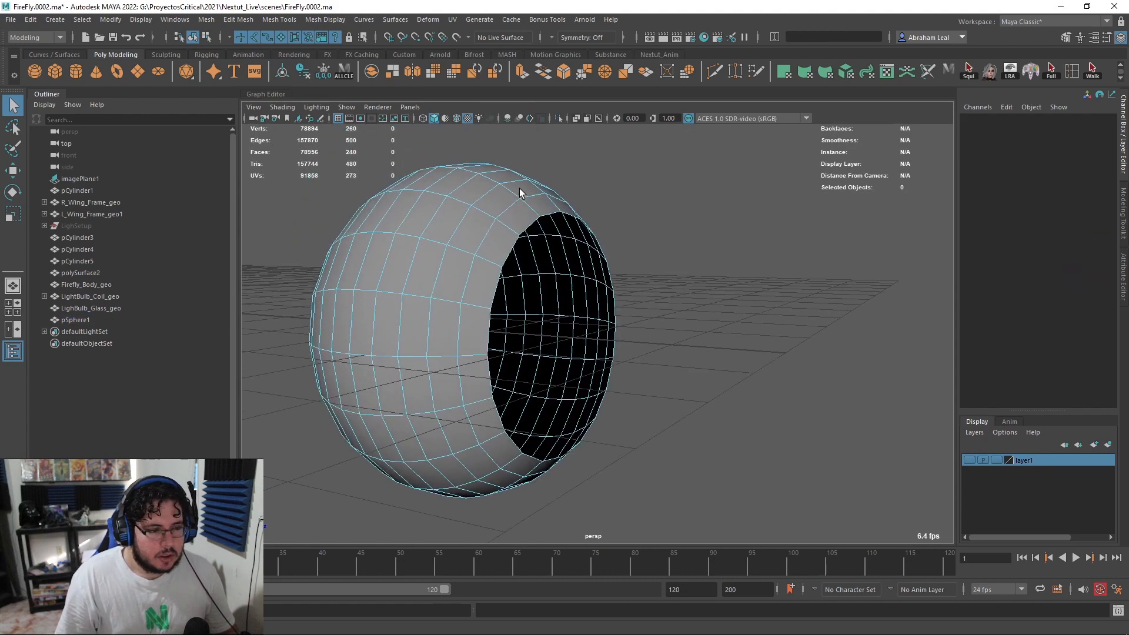
double_click(527, 227)
key(ctrl+e)
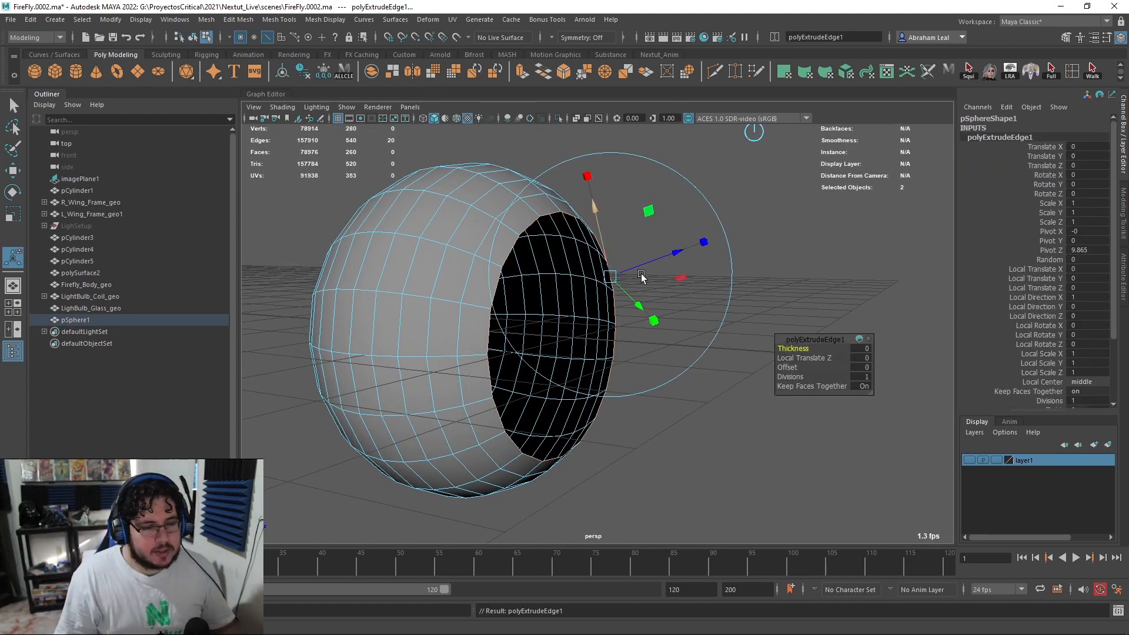
drag(678, 248, 635, 293)
key(ctrl+e)
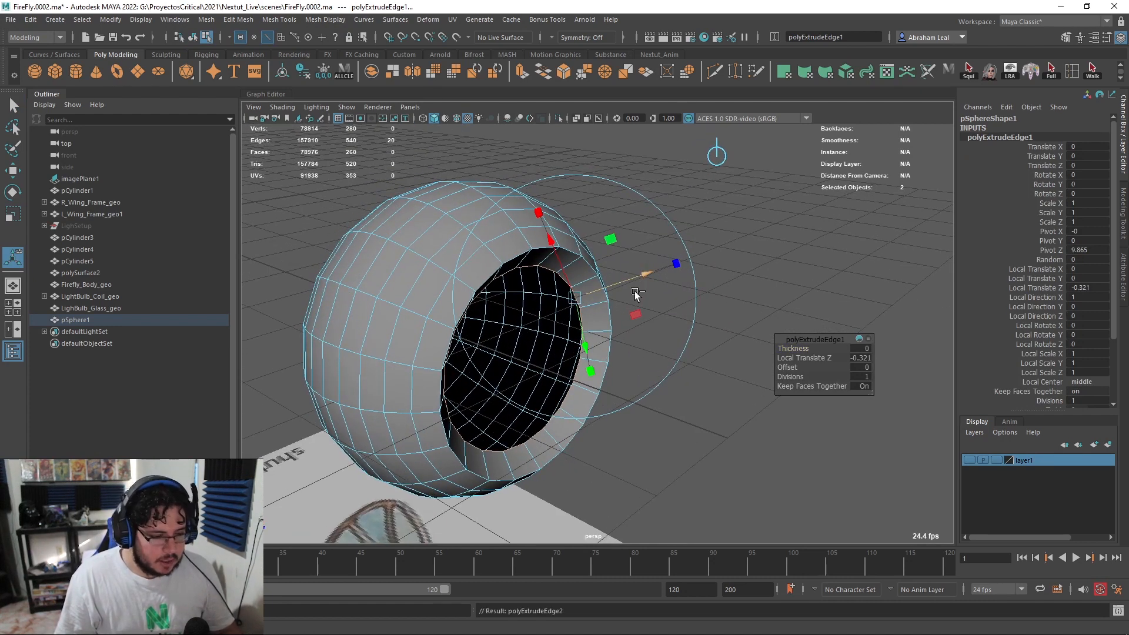
key(ctrl+z)
alt+drag(584, 344, 569, 339)
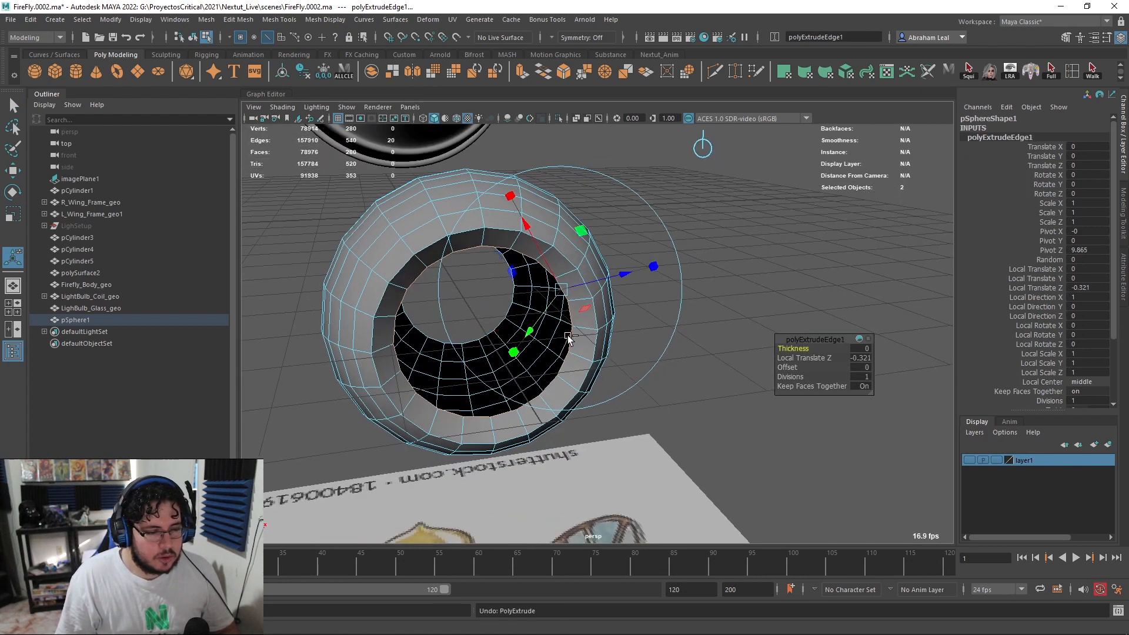
key(ctrl+z)
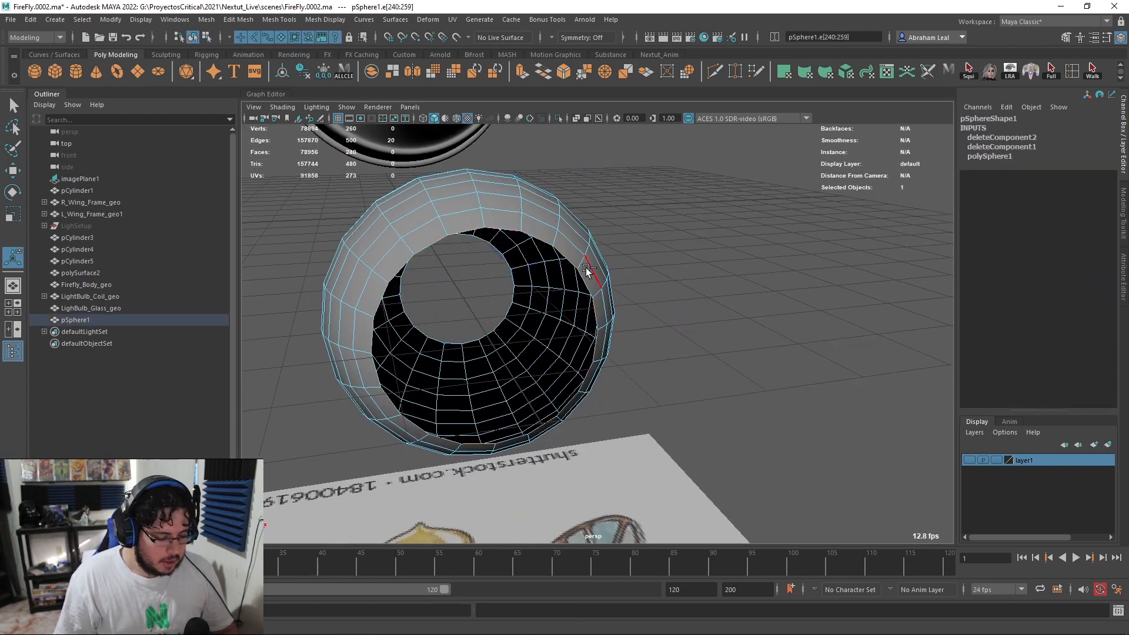
Step: Extrude the front border edges with Local Translate Z about -0.446, extrude them again with about 0.229, and scale the new edge loop flatter
key(ctrl+e)
drag(637, 284, 612, 273)
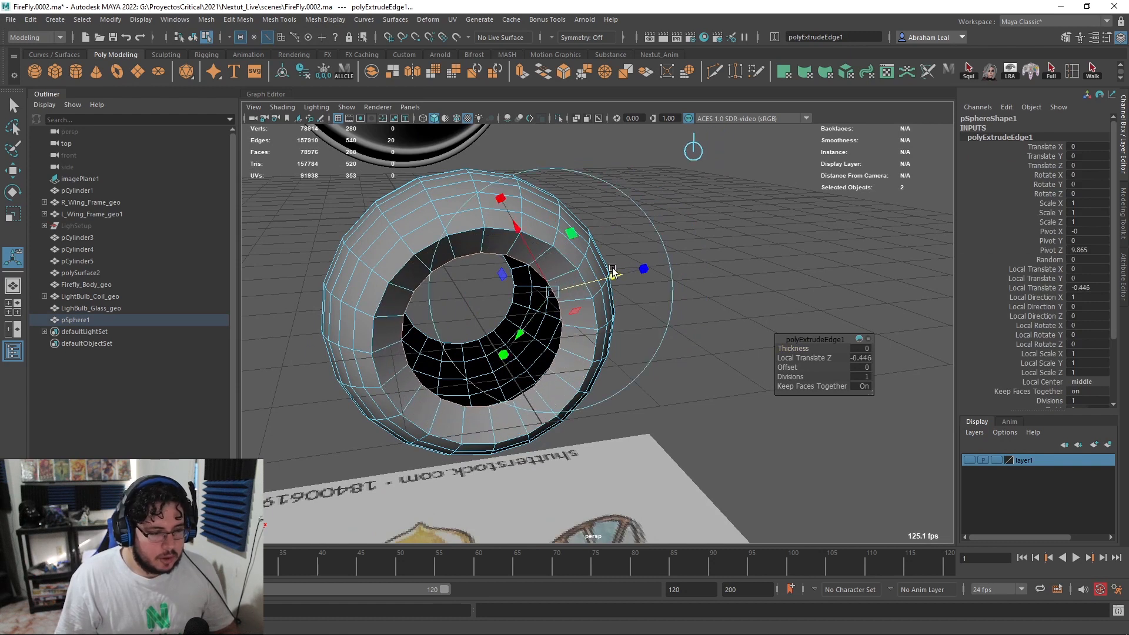
key(ctrl+e)
mouse_move(521, 331)
mouse_down()
mouse_move(507, 341)
mouse_move(565, 343)
mouse_move(586, 331)
mouse_move(513, 348)
mouse_up()
key(r)
drag(581, 406, 560, 408)
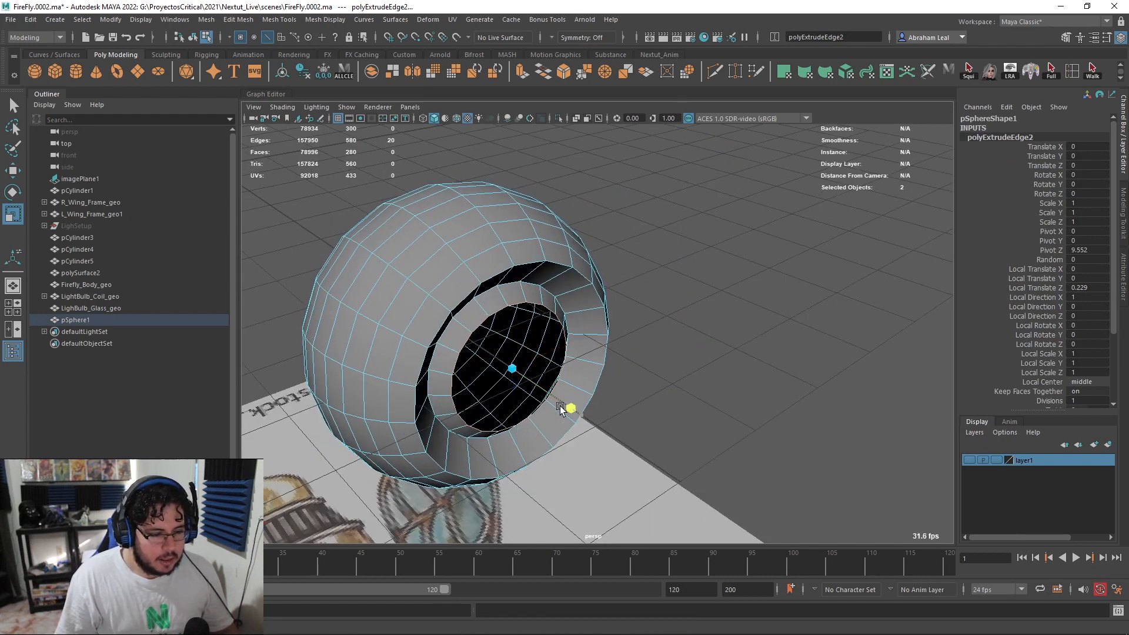
drag(503, 376, 503, 376)
Step: Select the inner ring of faces around the front opening and flatten it by scaling along the head's depth axis
right_drag(476, 309, 475, 354)
click(468, 318)
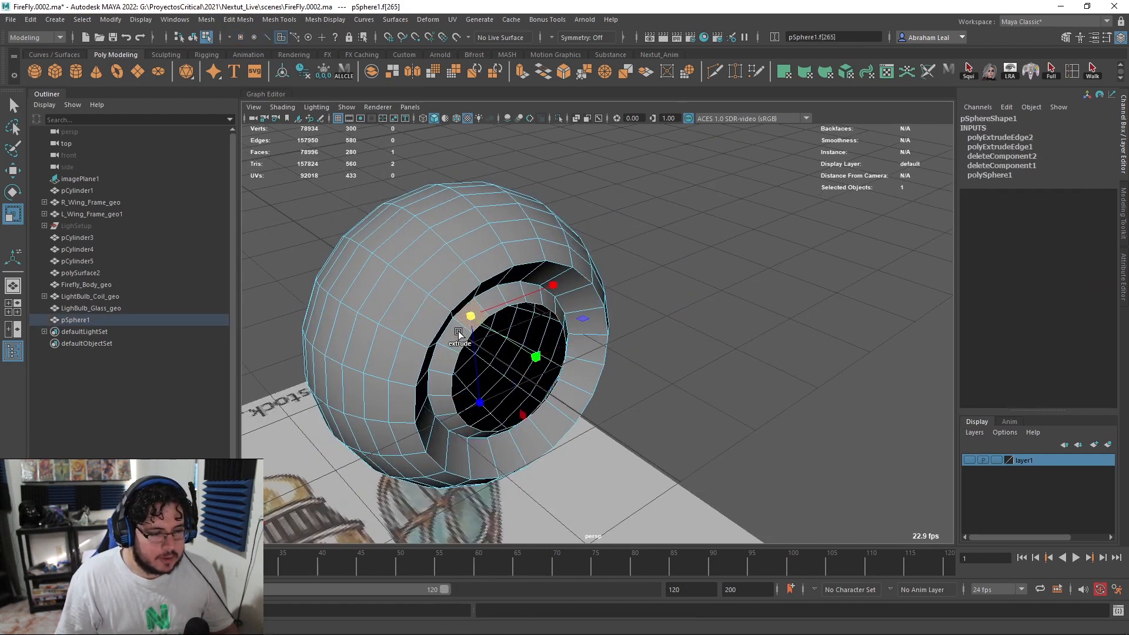
key(q)
double_click(466, 315)
key(r)
drag(577, 412, 422, 338)
Step: Select the border edge loop of the inner front opening and fill the hole with a cap face
alt+drag(571, 358, 423, 323)
alt+middle_drag(423, 323, 470, 403)
alt+right_drag(470, 403, 507, 404)
alt+drag(507, 404, 700, 341)
click(705, 358)
alt+middle_drag(700, 341, 725, 225)
right_drag(725, 225, 724, 191)
double_click(696, 247)
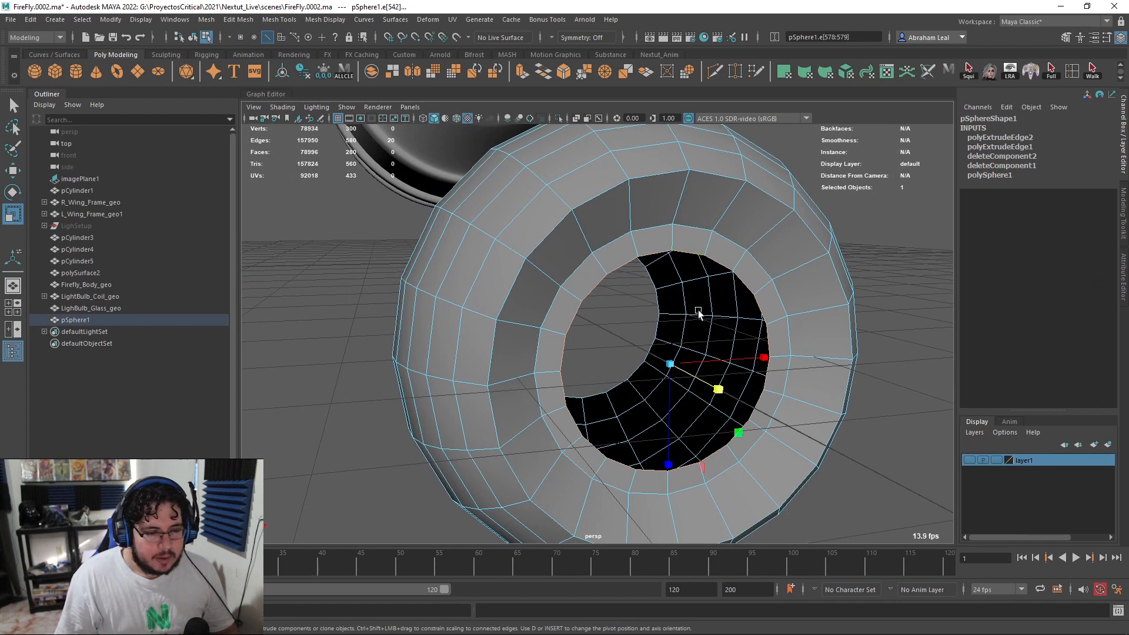
click(175, 20)
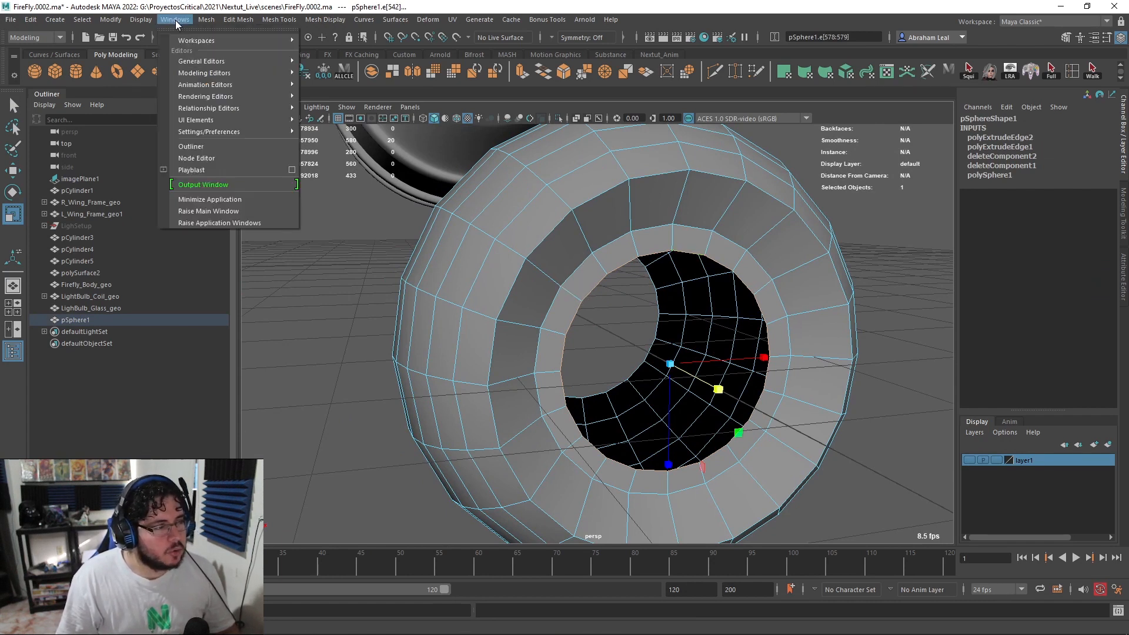
mouse_move(206, 19)
click(230, 105)
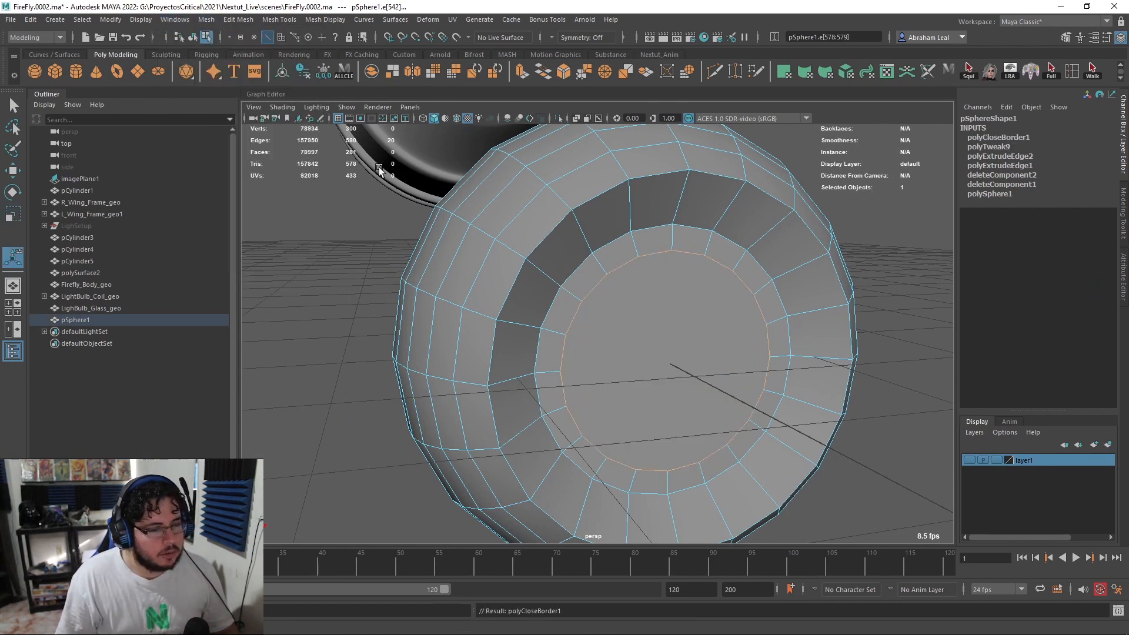
Step: Poke the cap face of the front opening into triangles around its centre and return to object mode
right_drag(659, 272, 666, 302)
click(665, 302)
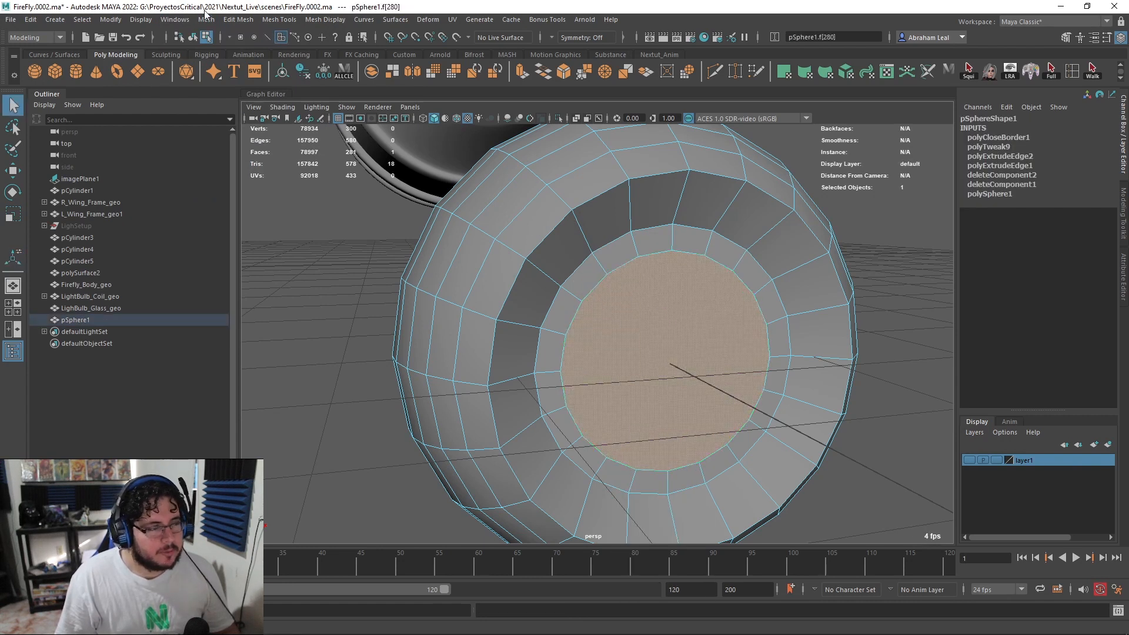
click(230, 20)
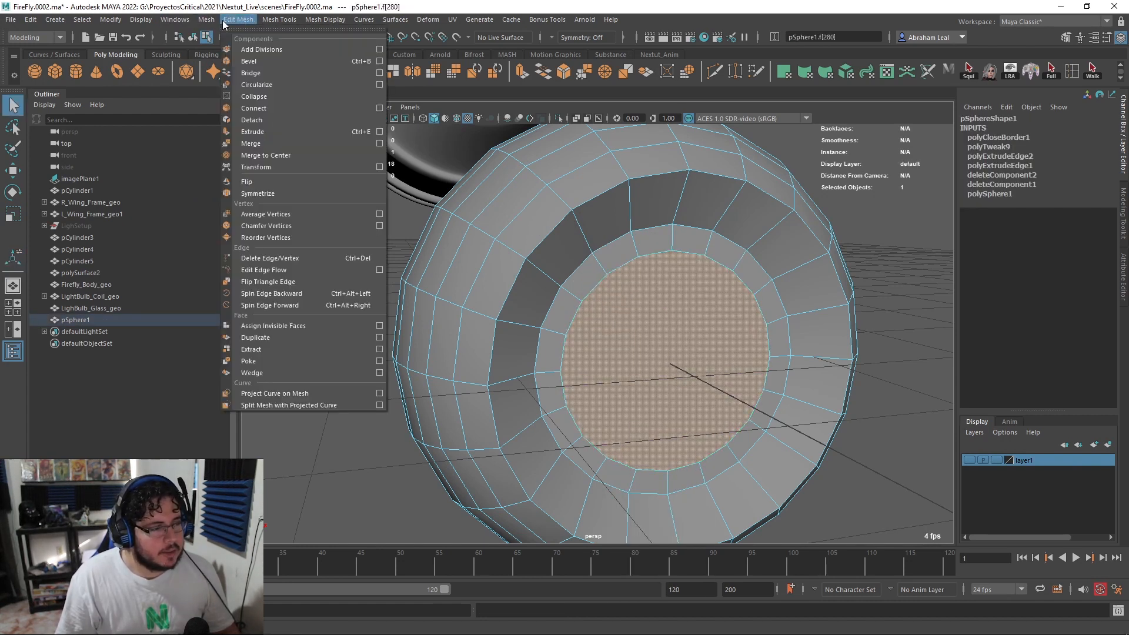
click(274, 355)
alt+drag(684, 342, 627, 279)
right_drag(627, 278, 684, 261)
key(q)
click(779, 247)
alt+drag(739, 270, 602, 287)
click(694, 307)
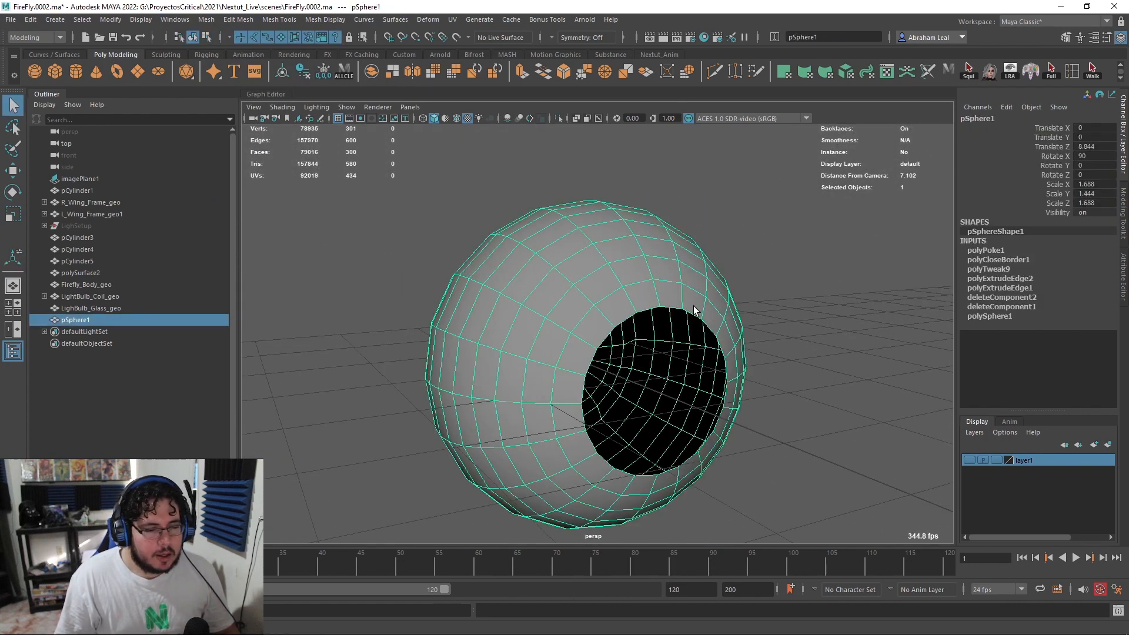
scroll(694, 306, up, 3)
alt+middle_drag(682, 302, 659, 257)
right_drag(630, 188, 631, 158)
double_click(640, 238)
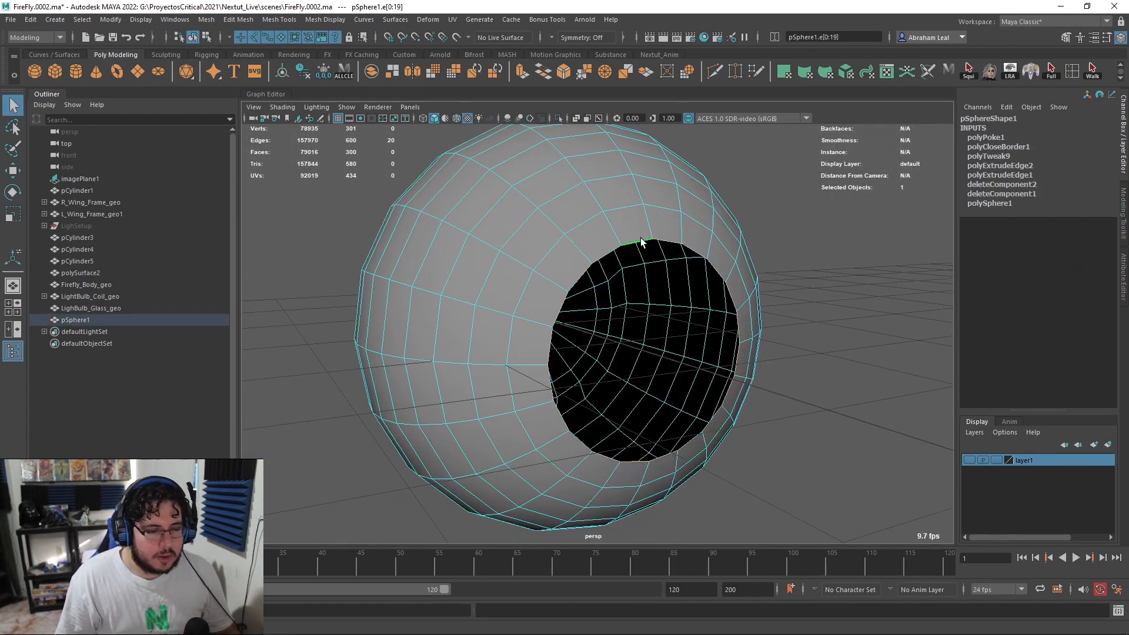
key(ctrl+e)
alt+drag(693, 339, 703, 354)
key(ctrl+z)
key(ctrl+z)
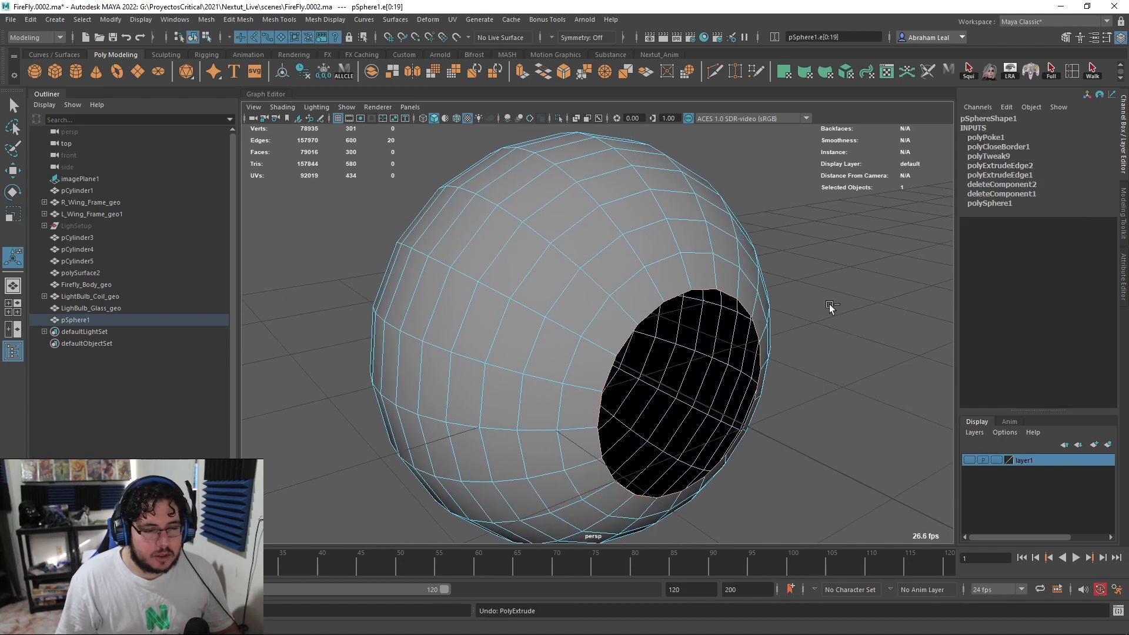
Step: Select the border edge loop of the sphere's remaining open hole and extrude it inward to form a recessed rim
click(835, 305)
alt+middle_drag(833, 341, 761, 289)
alt+drag(512, 264, 559, 313)
scroll(600, 283, down, 5)
scroll(559, 312, up, 5)
alt+middle_drag(529, 240, 589, 275)
alt+right_drag(590, 274, 653, 337)
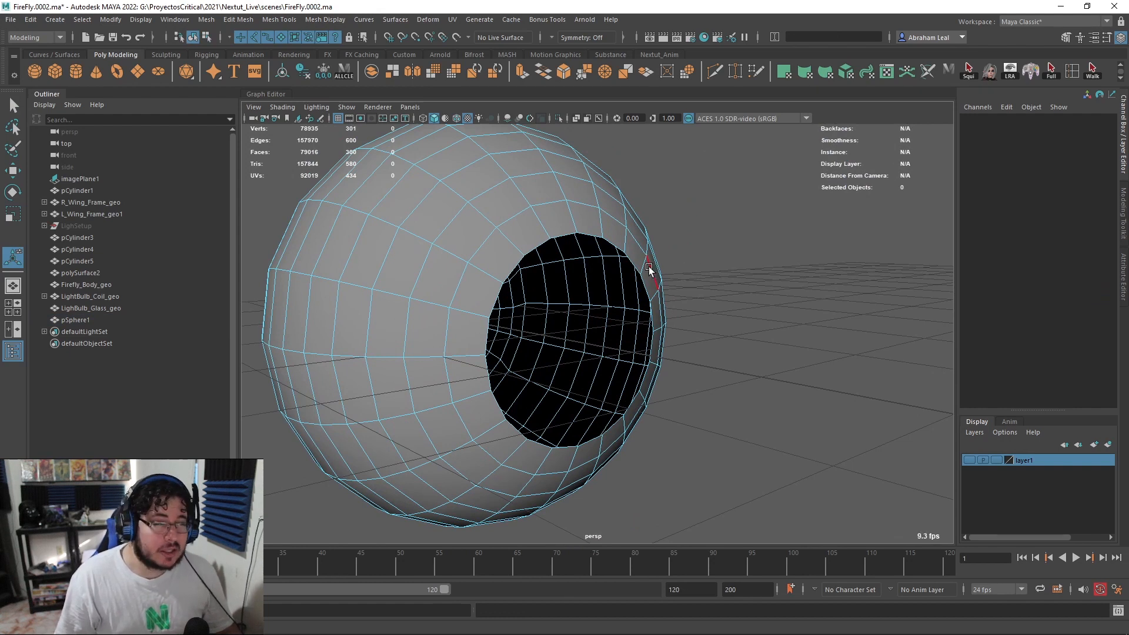
double_click(608, 248)
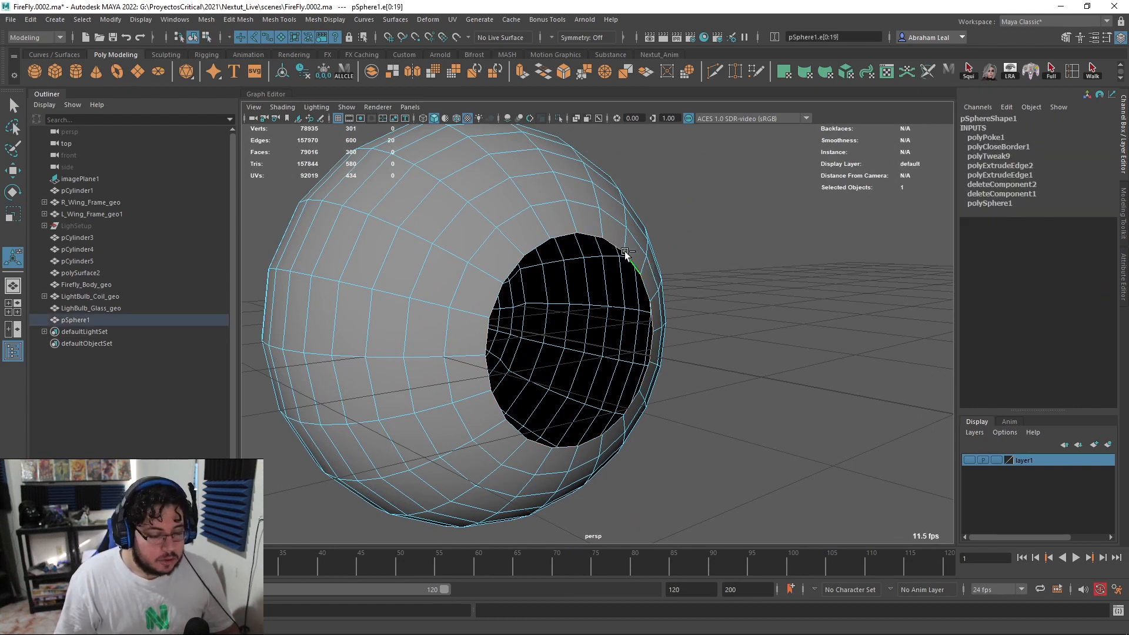
key(ctrl+e)
drag(509, 297, 497, 296)
click(698, 251)
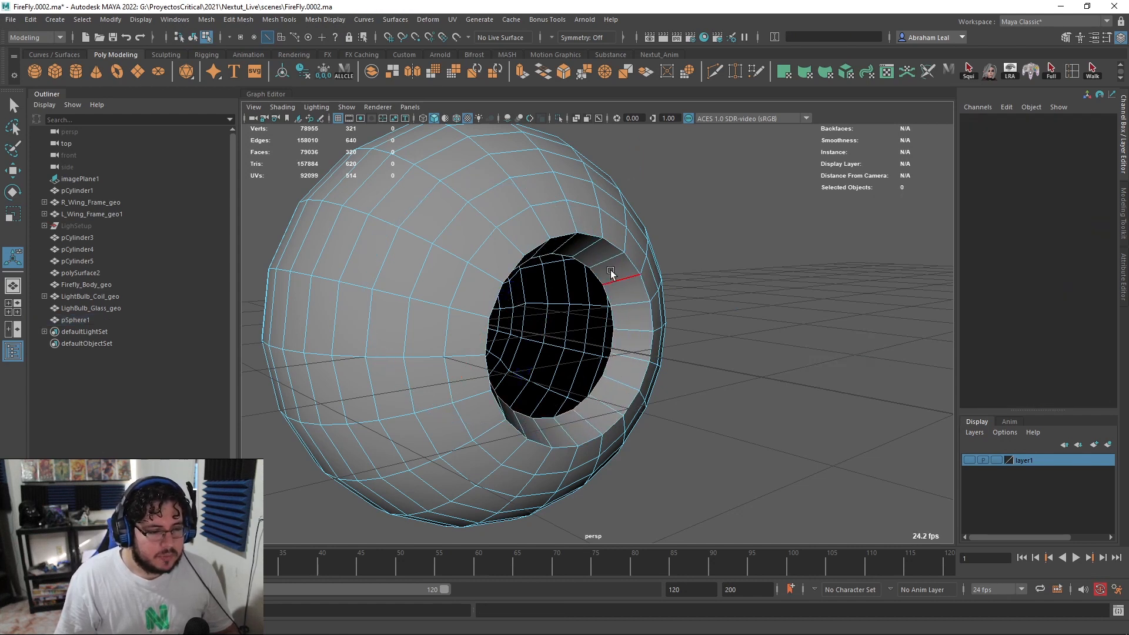
Step: Fill the hole inside the recessed rim, poke its cap face to the centre, and return to object mode
double_click(594, 276)
click(210, 20)
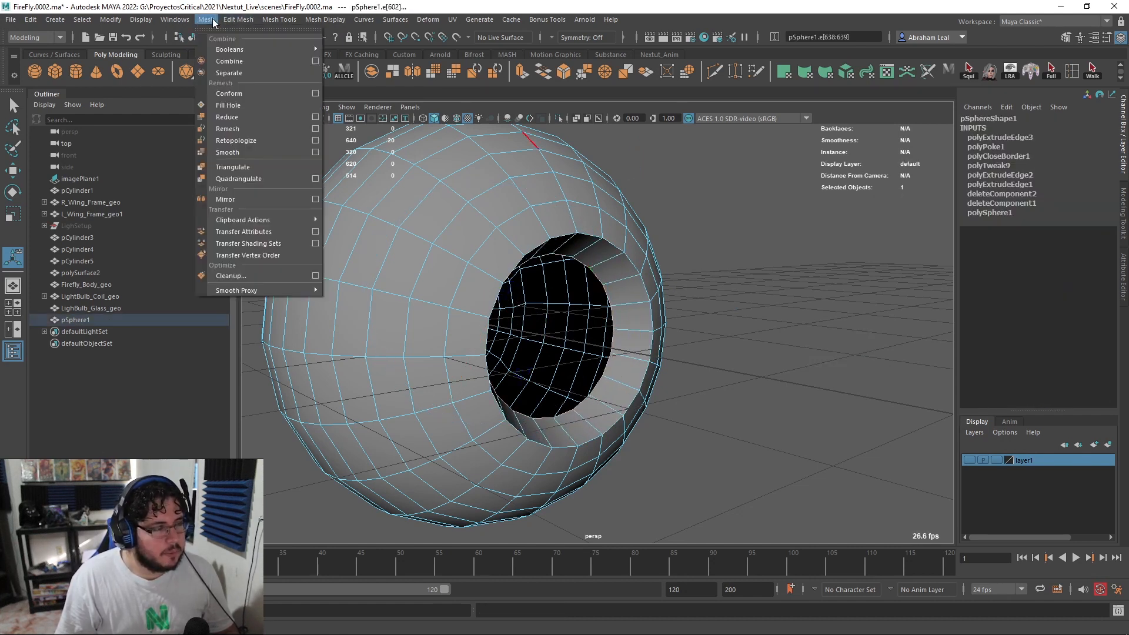
click(239, 105)
right_drag(531, 238, 534, 272)
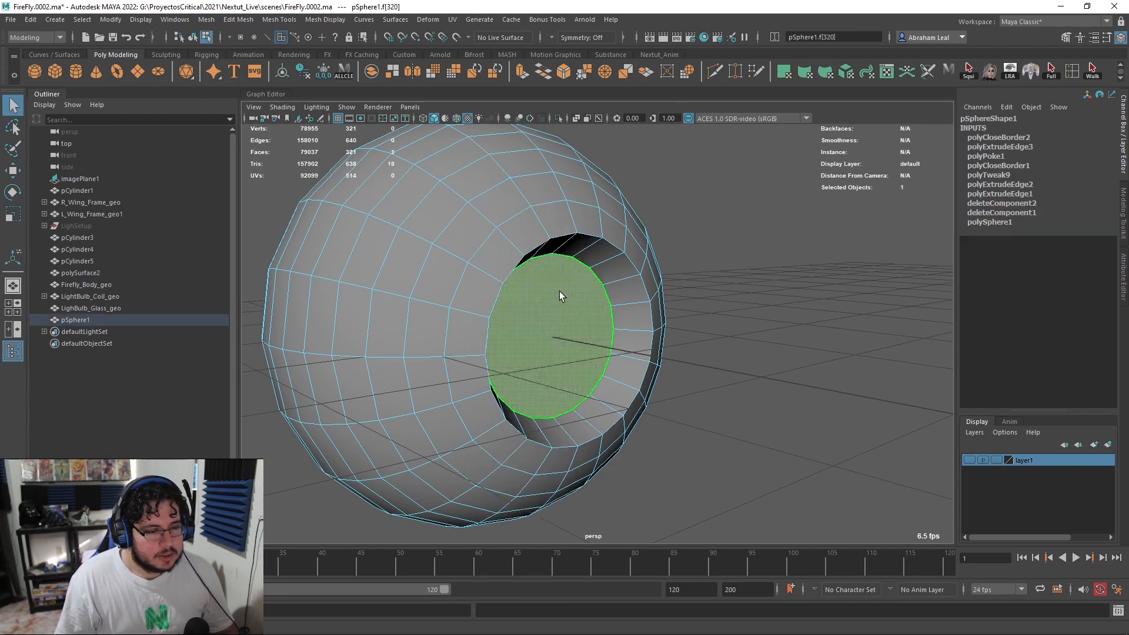
click(560, 291)
click(246, 23)
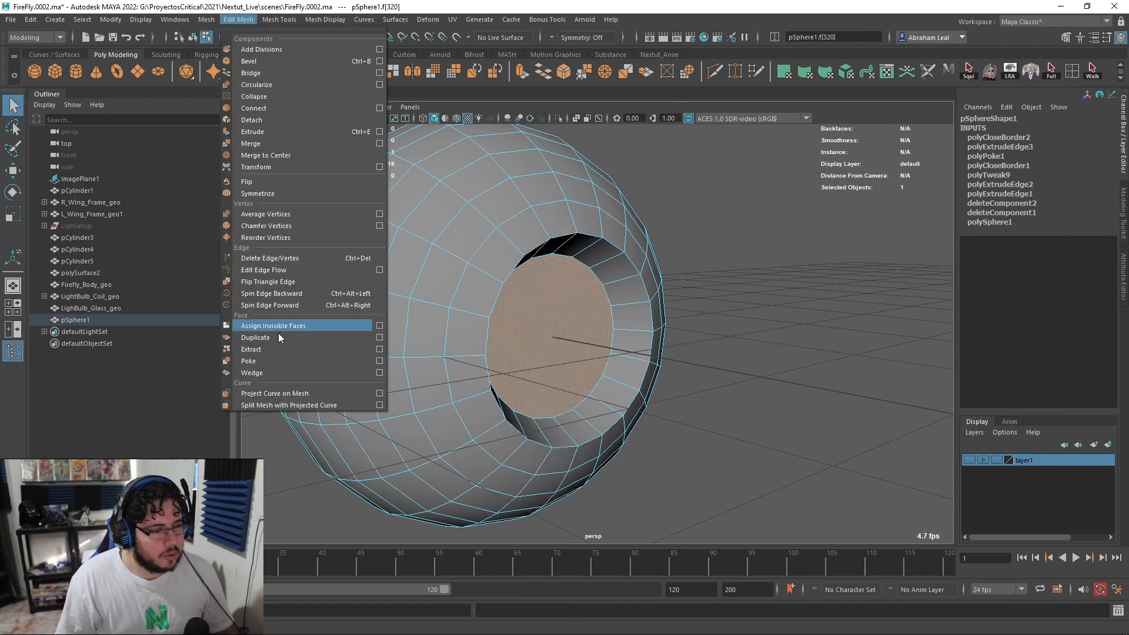
click(270, 359)
click(676, 267)
alt+drag(618, 272, 799, 312)
right_drag(788, 250, 714, 232)
click(714, 231)
Step: Examine the head's shape alongside the firefly body and the head area of the reference image
alt+drag(714, 232, 829, 197)
alt+right_drag(829, 197, 700, 229)
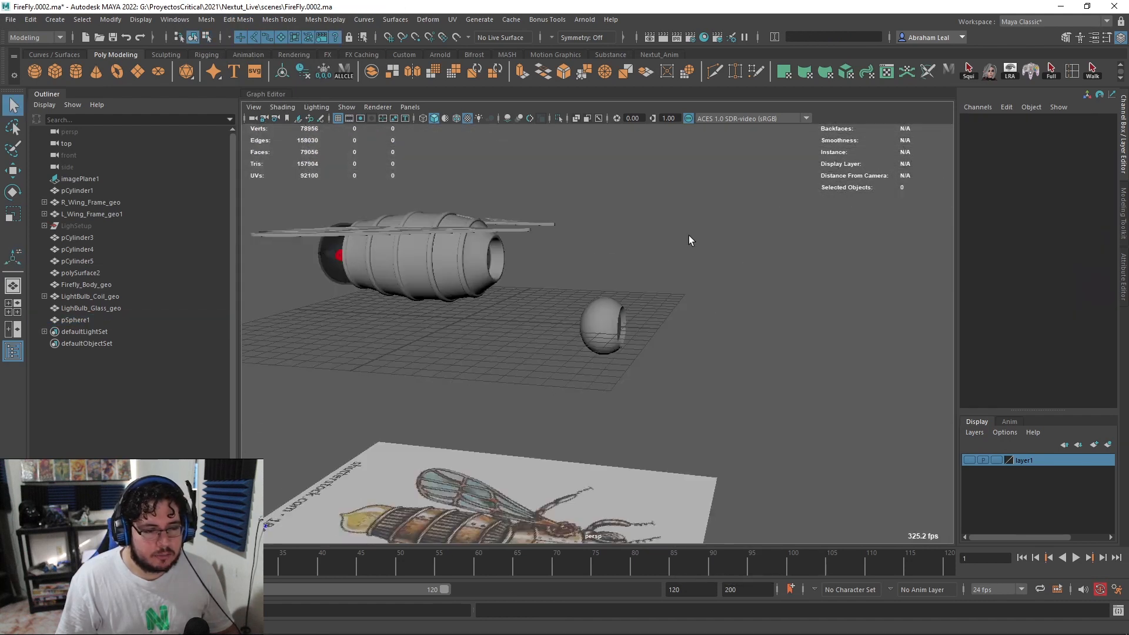
mouse_move(603, 346)
alt+mouse_down()
mouse_move(574, 332)
mouse_move(575, 222)
mouse_move(559, 268)
alt+mouse_up()
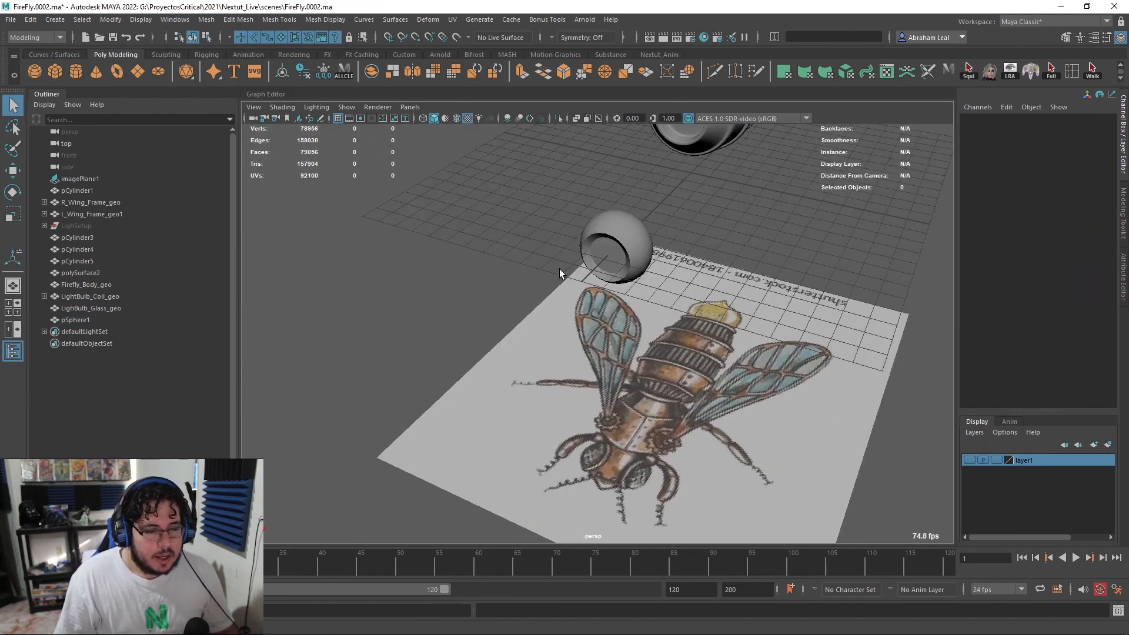
alt+right_drag(482, 292, 523, 282)
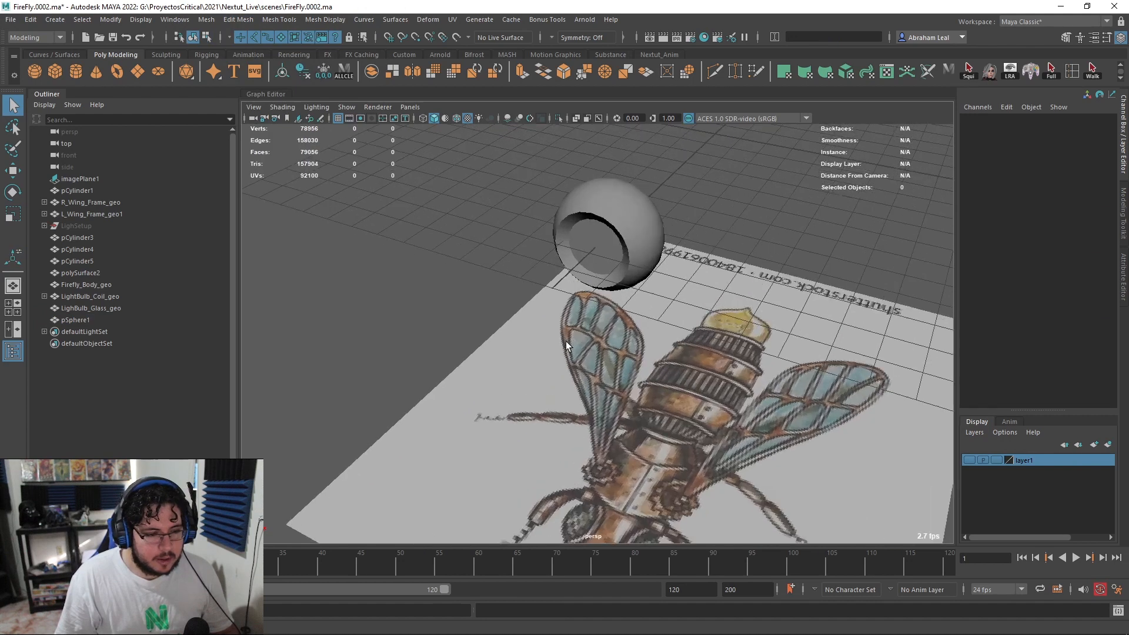
alt+middle_drag(577, 368, 571, 259)
alt+drag(572, 259, 618, 259)
alt+middle_drag(618, 258, 552, 242)
alt+right_drag(597, 221, 565, 209)
alt+middle_drag(566, 209, 567, 289)
alt+right_drag(608, 291, 614, 268)
Step: Switch to Chrome and search Google Images for "firefly head"
key(alt+Tab)
key(alt+Tab)
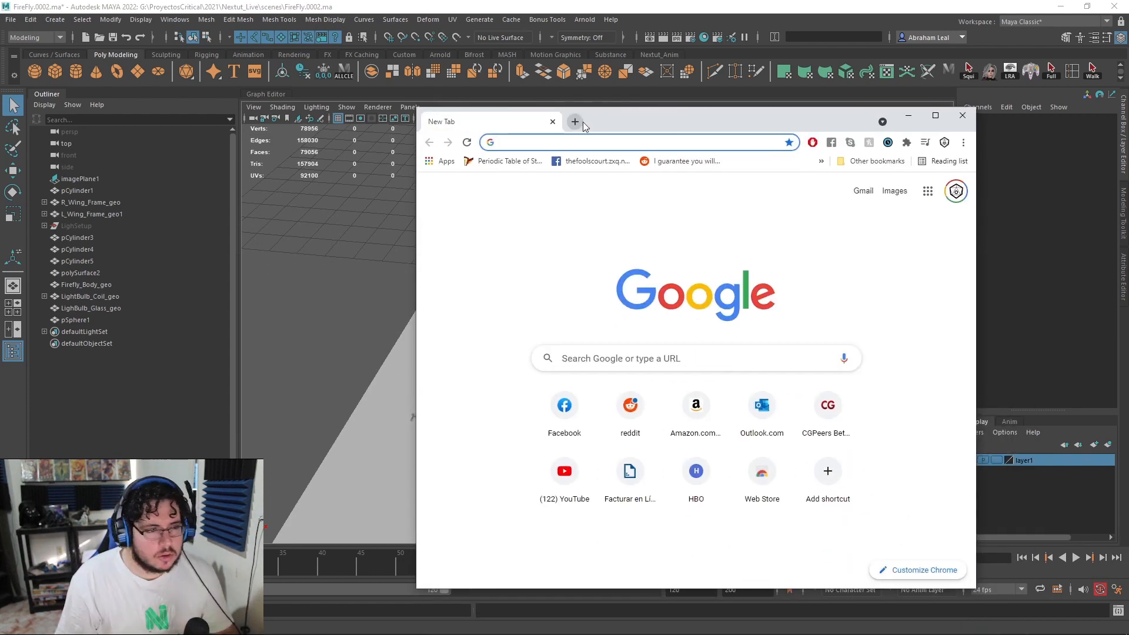
click(574, 143)
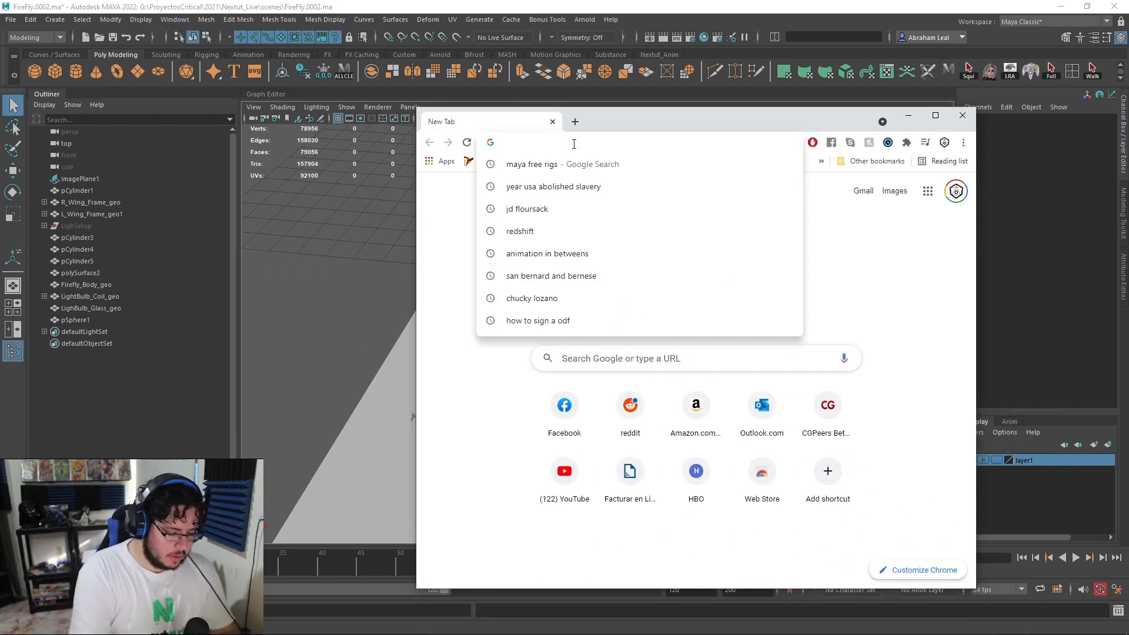
text(firefly head)
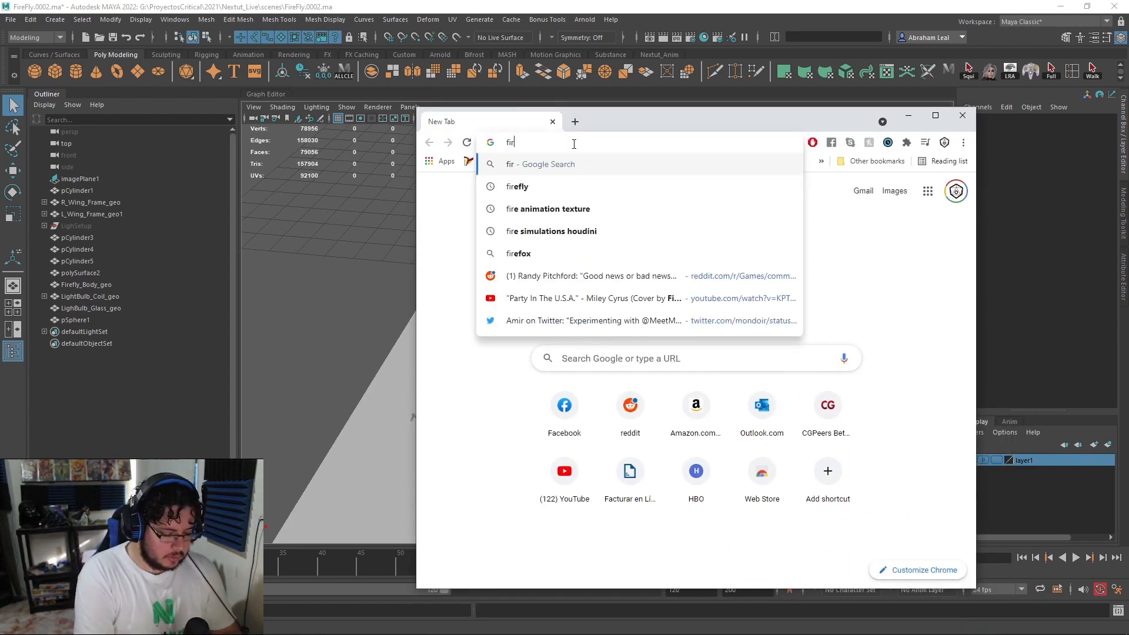
key(Return)
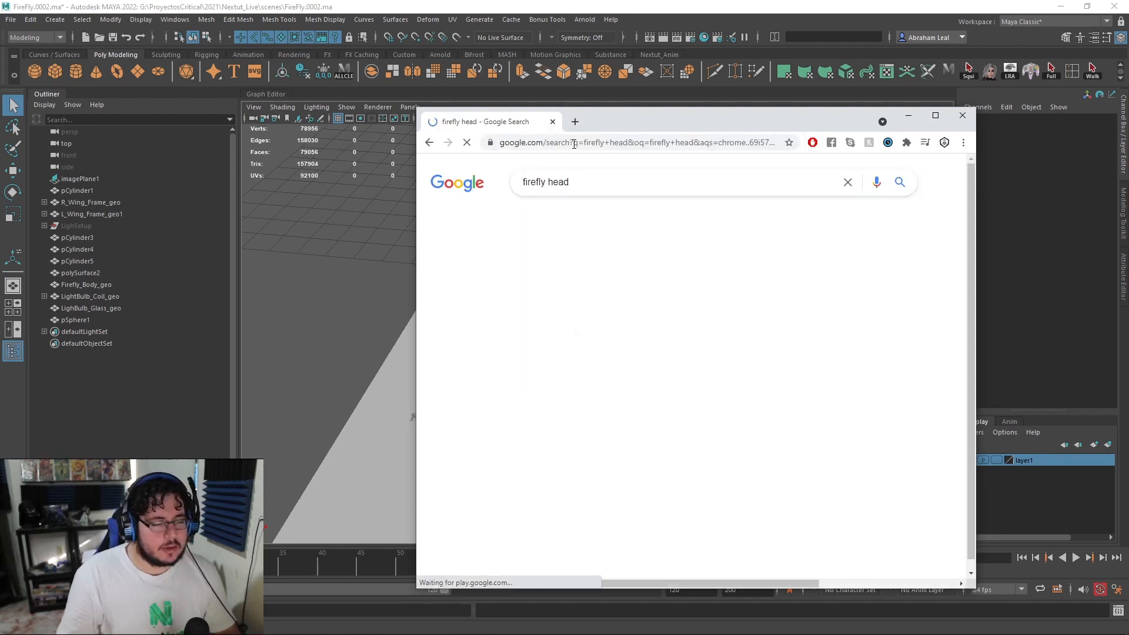
click(576, 219)
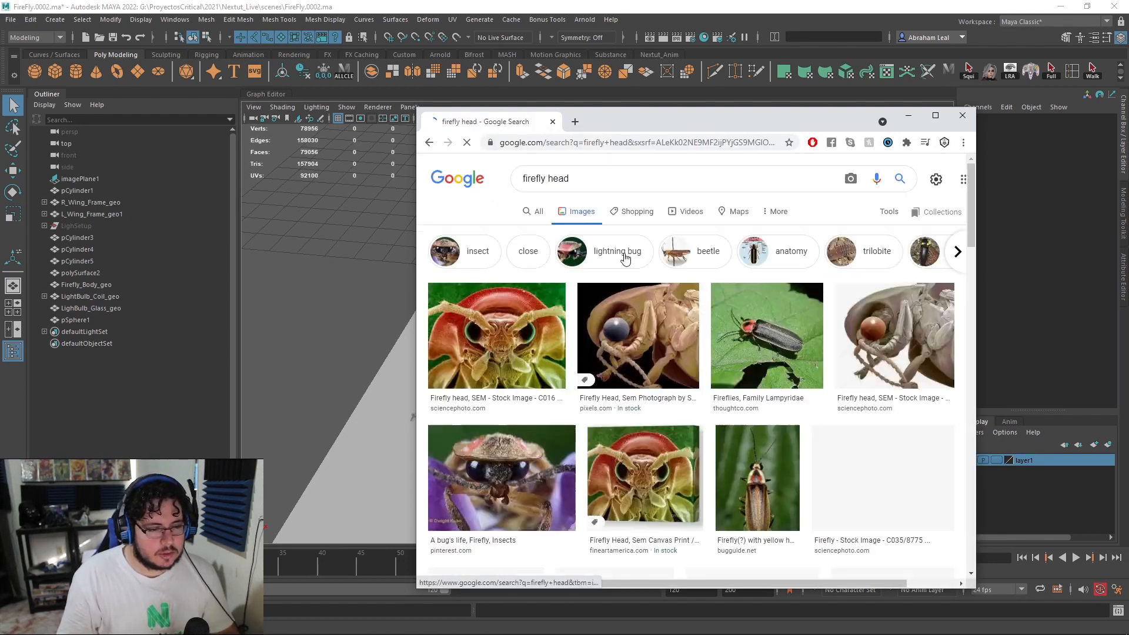
Step: Preview two front-view close-ups of a firefly's face, then return to Maya
click(516, 493)
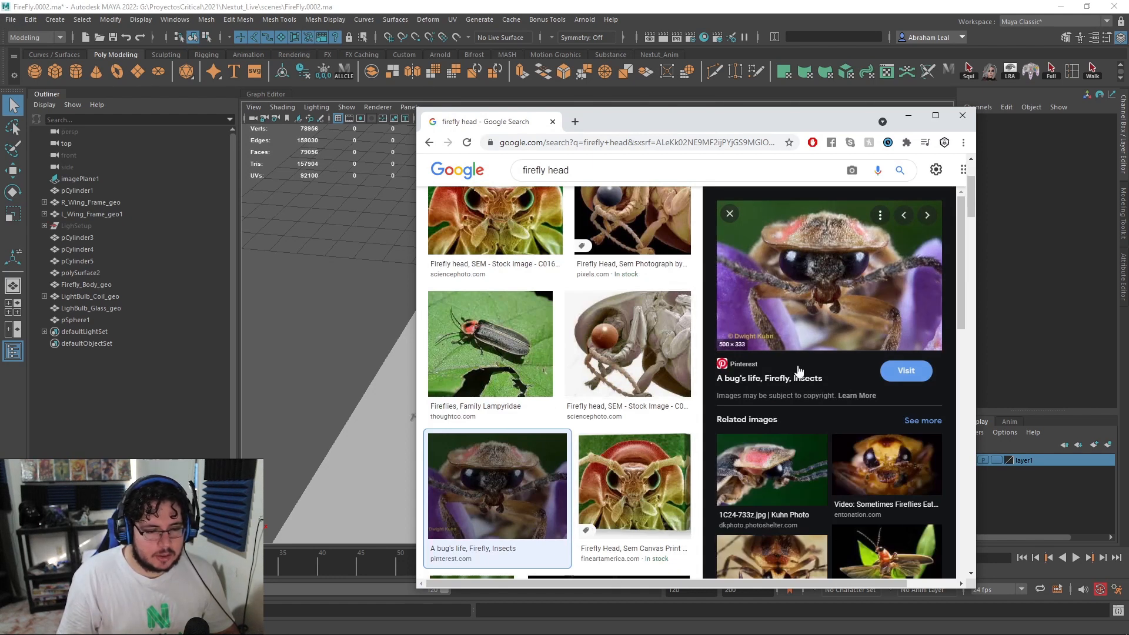
click(895, 482)
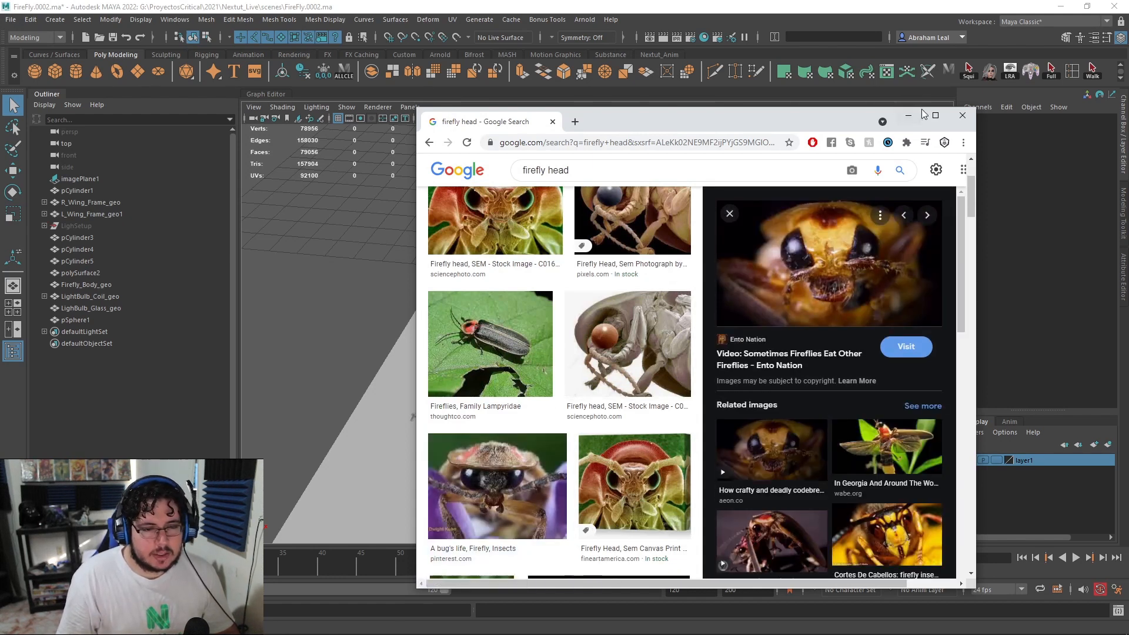
click(911, 116)
Step: Create a polygon cone and move it along Z to the head's opening, at Translate Z about 9.697
alt+drag(662, 242, 764, 169)
alt+middle_drag(765, 170, 720, 317)
scroll(720, 316, up, 5)
click(96, 72)
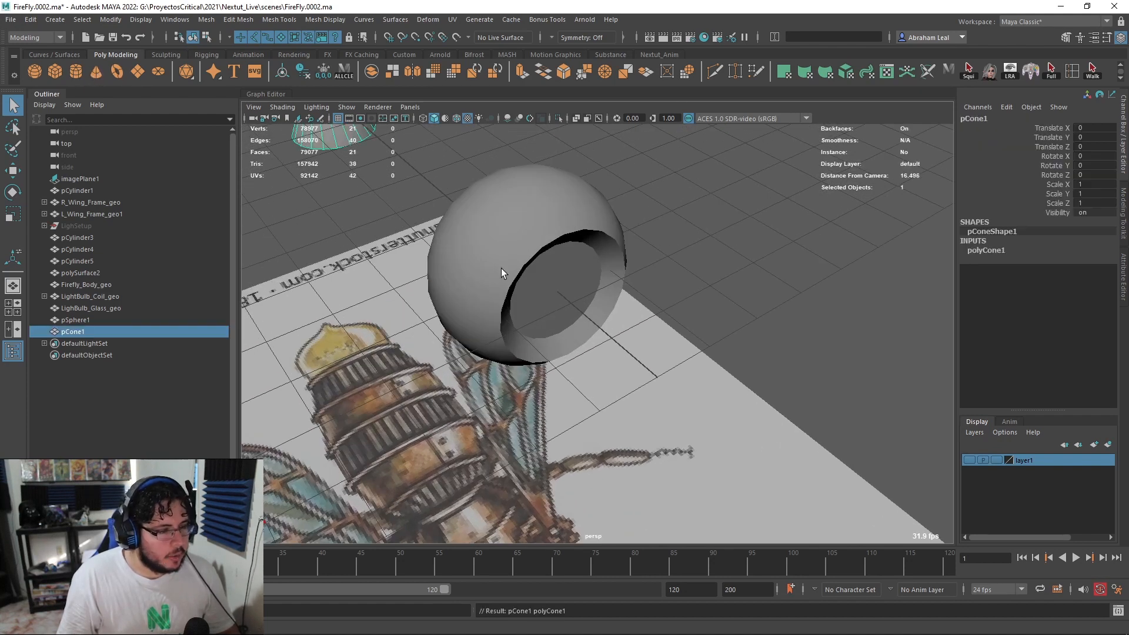
alt+drag(501, 268, 488, 250)
middle_drag(340, 247, 762, 297)
Step: Turn the cone so its tip points outward from the head, setting Rotate X to 90
key(e)
middle_drag(718, 340, 727, 328)
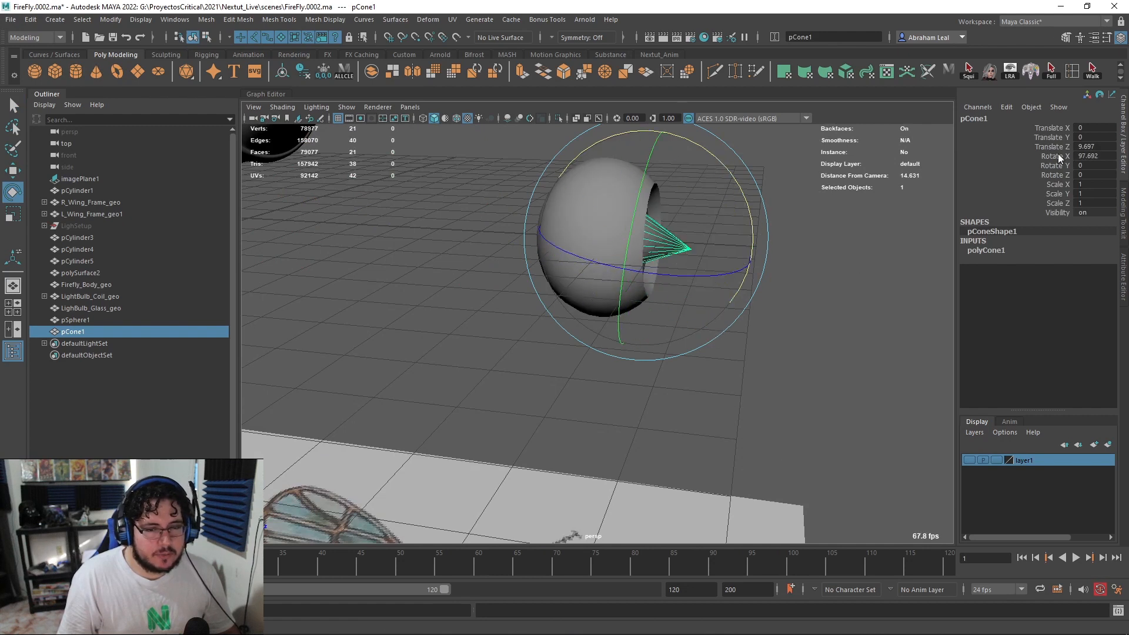
click(863, 341)
click(680, 276)
Step: Move the cone outward to Translate Z about 10.969 and scale it uniformly to about 1.1 to match the opening
scroll(681, 276, up, 5)
key(w)
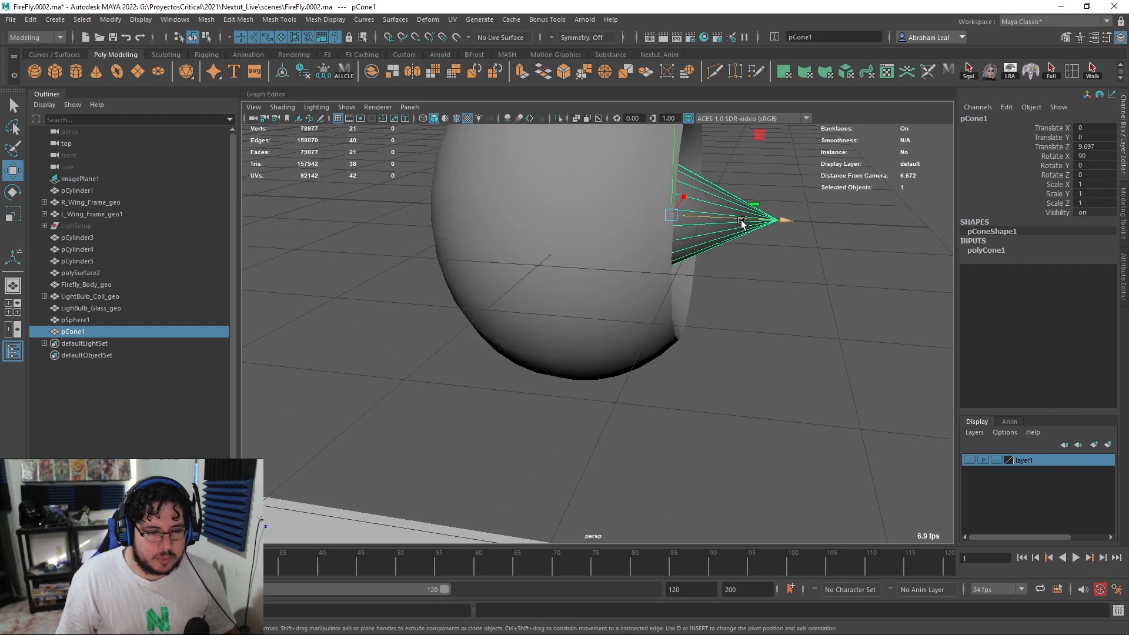
drag(741, 222, 903, 234)
alt+middle_drag(903, 234, 662, 345)
key(r)
drag(592, 351, 611, 351)
alt+drag(612, 351, 640, 340)
drag(774, 308, 744, 307)
key(ctrl+z)
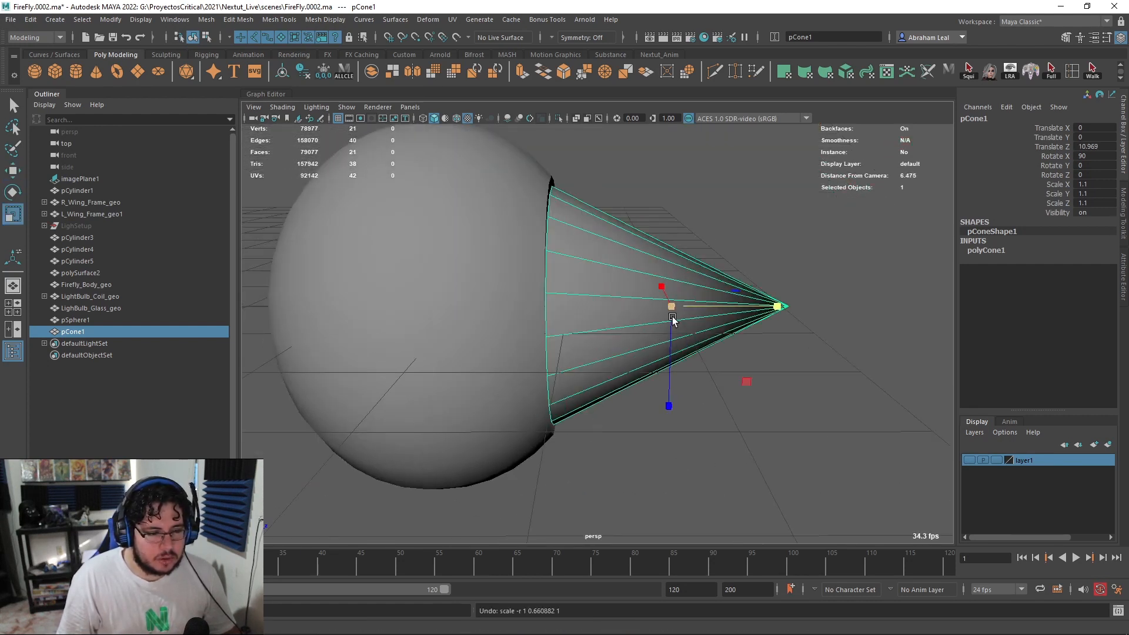
Step: Shorten the cone to Scale Y about 0.752, with Scale X and Z about 1.092, and seat it at Translate Z about 10.597
drag(664, 311, 634, 311)
drag(779, 308, 713, 314)
key(w)
alt+drag(738, 313, 575, 315)
alt+middle_drag(575, 316, 726, 329)
key(r)
drag(580, 318, 609, 316)
alt+drag(608, 316, 629, 244)
key(w)
Step: Isolate the cone in the perspective view and deselect it
click(555, 114)
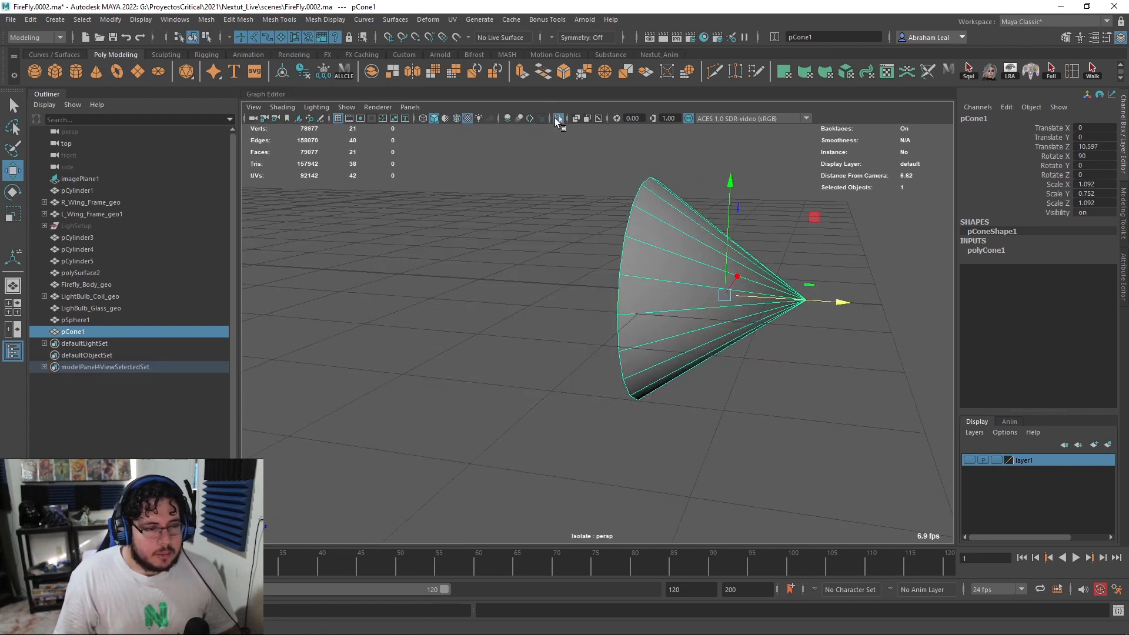
alt+drag(618, 185, 707, 204)
click(589, 161)
Step: Select all edges around the cone's base and bevel them
right_drag(736, 259, 734, 232)
click(715, 235)
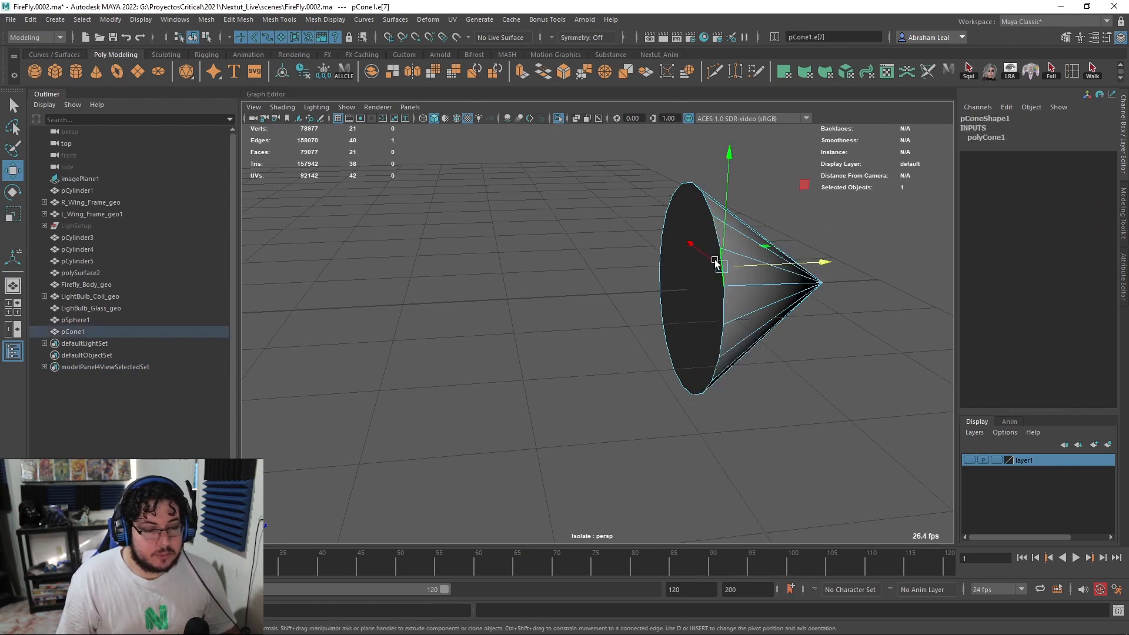
click(824, 190)
alt+drag(822, 194, 733, 193)
drag(738, 137, 597, 453)
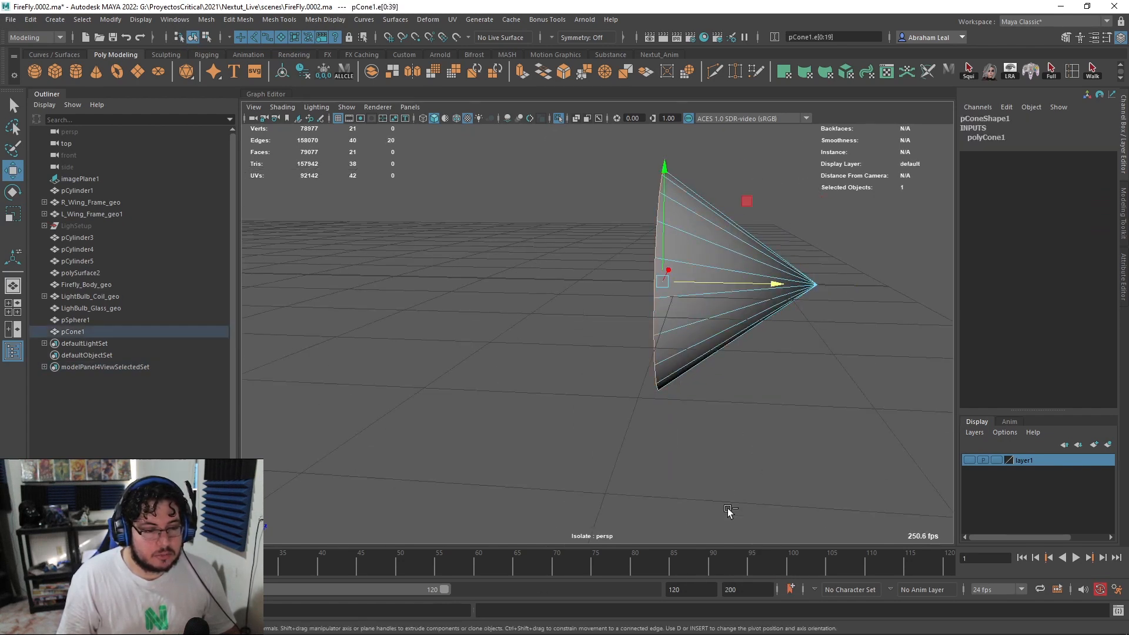
ctrl+drag(728, 509, 728, 510)
alt+drag(729, 506, 816, 457)
key(ctrl+b)
Step: Poke the cone's flat base face into triangles meeting at its centre
alt+drag(651, 228, 598, 336)
drag(799, 348, 612, 260)
right_drag(589, 241, 593, 265)
click(601, 263)
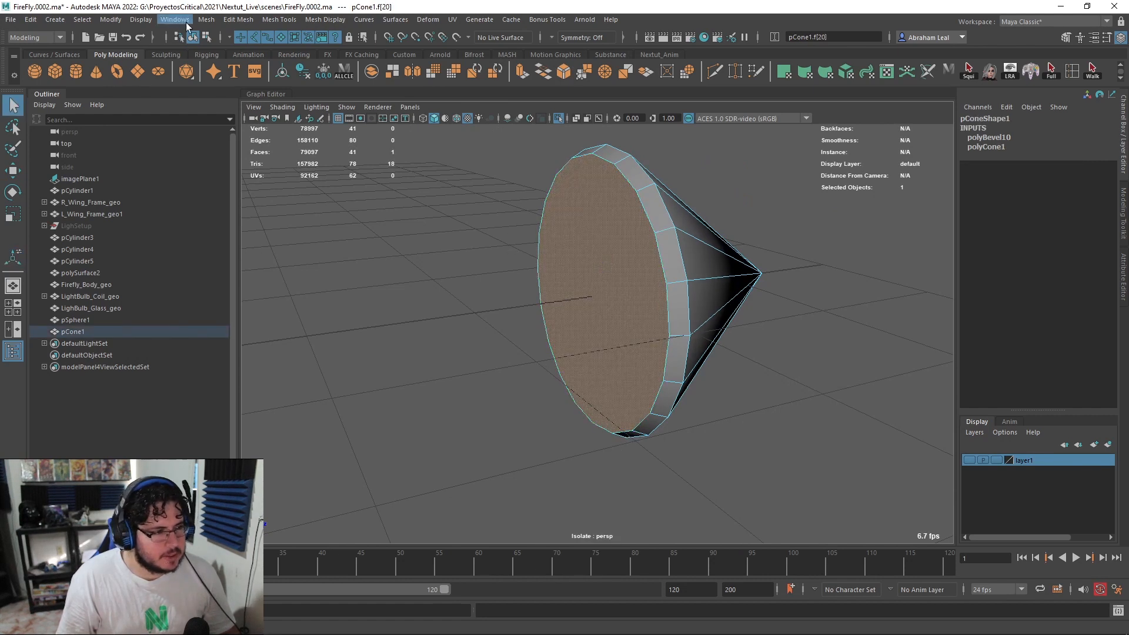
click(234, 19)
click(281, 362)
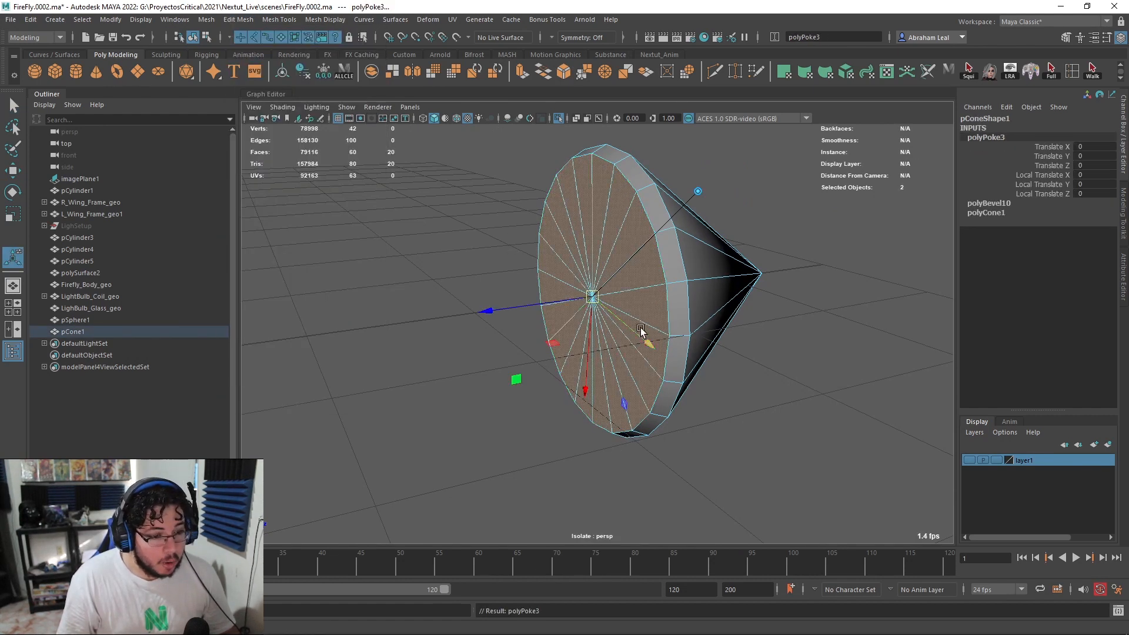
alt+drag(643, 332, 731, 245)
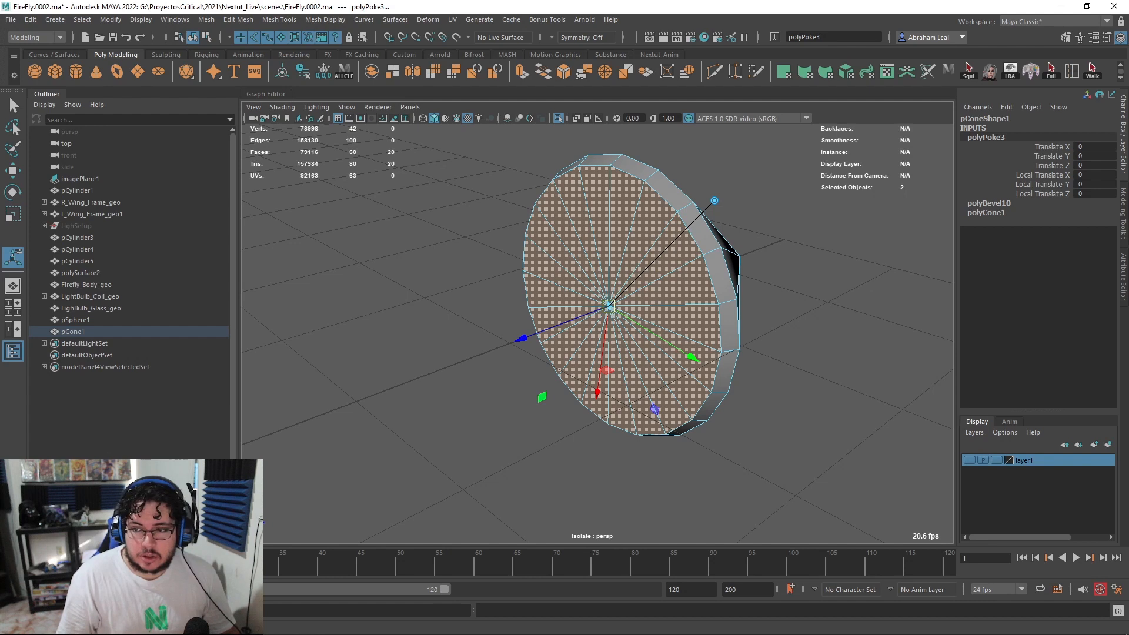
alt+drag(723, 288, 644, 267)
Step: Select the faces of the cone's lower half and delete them
click(644, 175)
right_drag(648, 270, 799, 297)
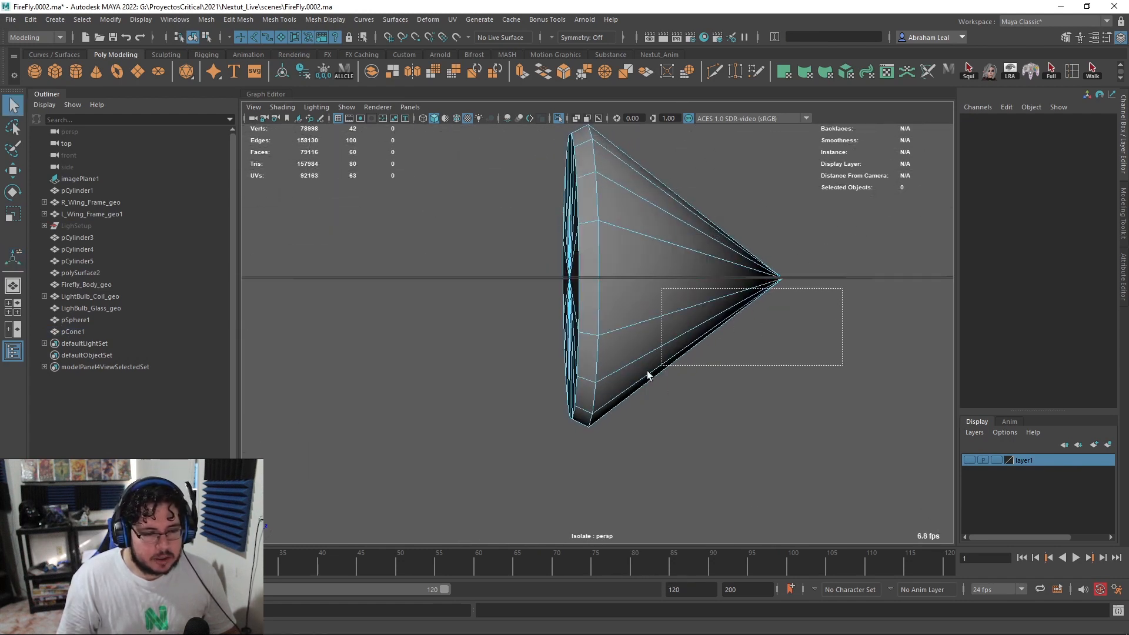
drag(407, 500, 387, 504)
key(Delete)
Step: Select the open border edges on the half cone's underside and fill the hole with a cap face
alt+drag(559, 500, 617, 279)
right_drag(618, 277, 618, 244)
double_click(668, 276)
alt+drag(668, 277, 694, 294)
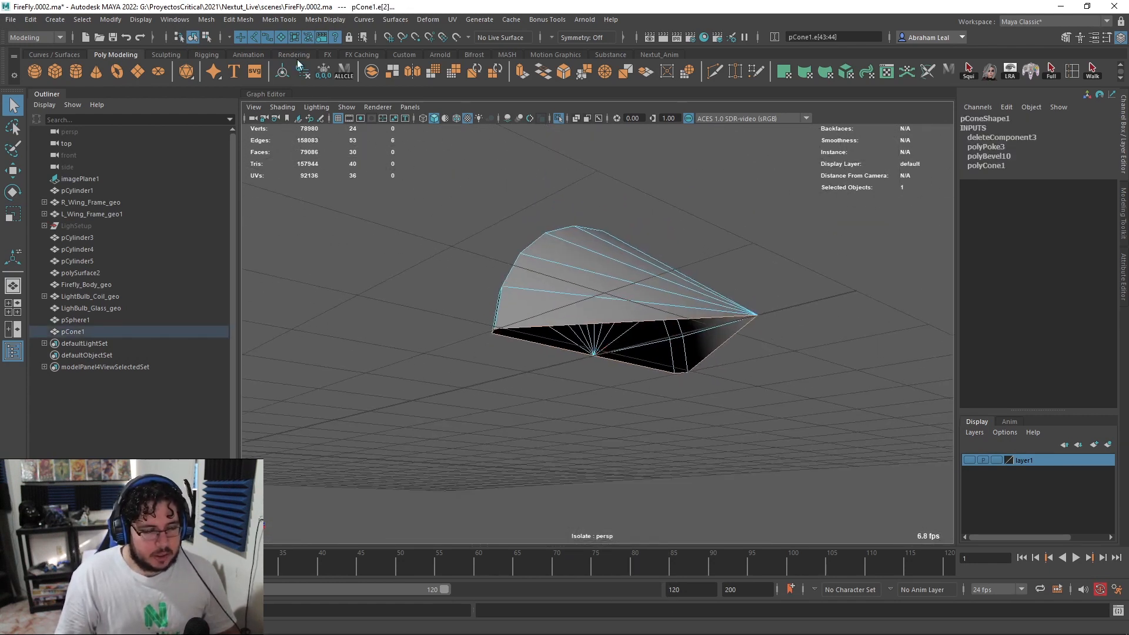
click(239, 20)
mouse_move(210, 21)
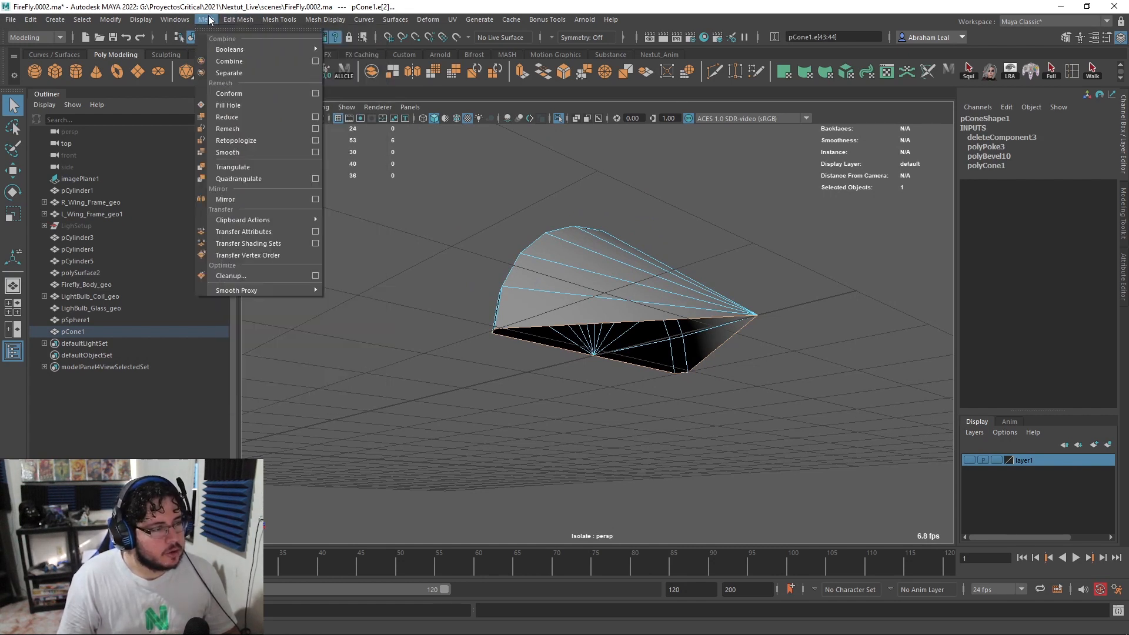
click(238, 105)
alt+drag(617, 264, 657, 260)
alt+drag(579, 247, 621, 170)
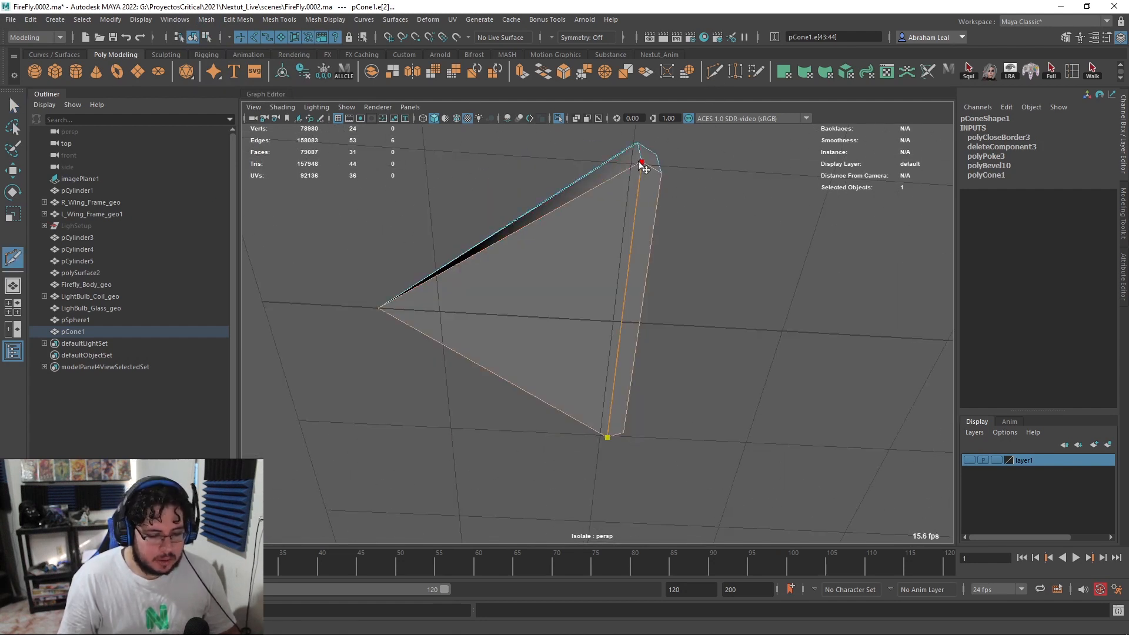
Step: Undo the cap face filling the half cone's underside and return to whole-object selection
key(ctrl+z)
key(ctrl+z)
key(ctrl+z)
key(F8)
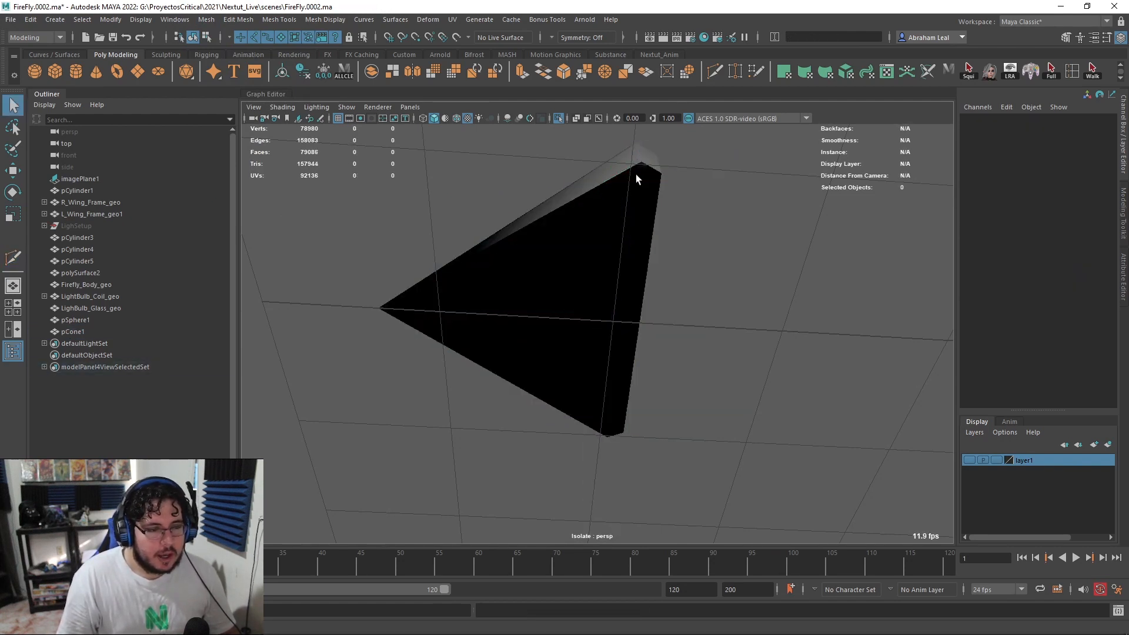
Step: Extrude all faces of the half cone inward to turn it into a thick shell
alt+drag(640, 171, 655, 228)
key(ctrl+e)
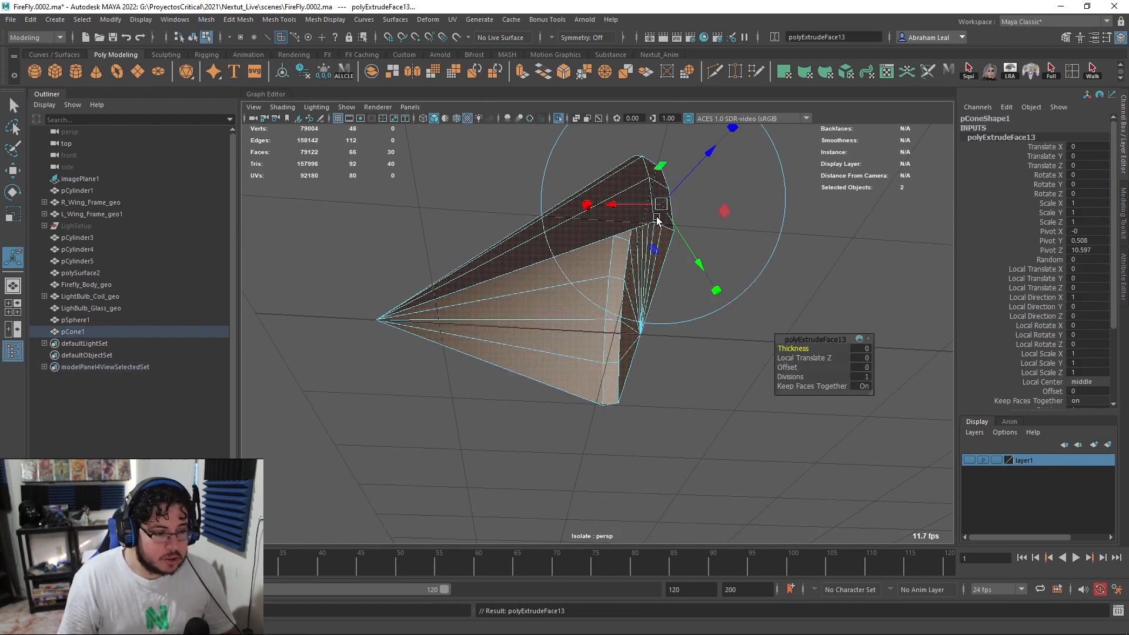
click(714, 152)
drag(715, 152, 648, 255)
right_drag(647, 257, 650, 206)
Step: Examine the thickened half cone from several angles, comparing its smoothed preview with the unsmoothed mesh
alt+drag(719, 140, 720, 226)
key(3)
right_drag(720, 227, 757, 187)
click(759, 188)
alt+drag(771, 265, 791, 228)
click(736, 288)
key(1)
alt+middle_drag(748, 288, 626, 278)
scroll(626, 277, up, 3)
alt+drag(626, 277, 594, 297)
key(3)
key(1)
key(3)
key(1)
Step: In the side view, slice a straight Multi-Cut line through the half cone near its tip, and return to the perspective view
key(space)
drag(694, 323, 728, 322)
scroll(729, 323, down, 3)
alt+middle_drag(479, 269, 623, 237)
scroll(619, 248, up, 8)
alt+middle_drag(542, 159, 574, 307)
scroll(588, 264, up, 3)
alt+middle_drag(597, 250, 649, 272)
scroll(650, 271, down, 3)
scroll(744, 128, up, 1)
click(715, 72)
scroll(597, 355, up, 6)
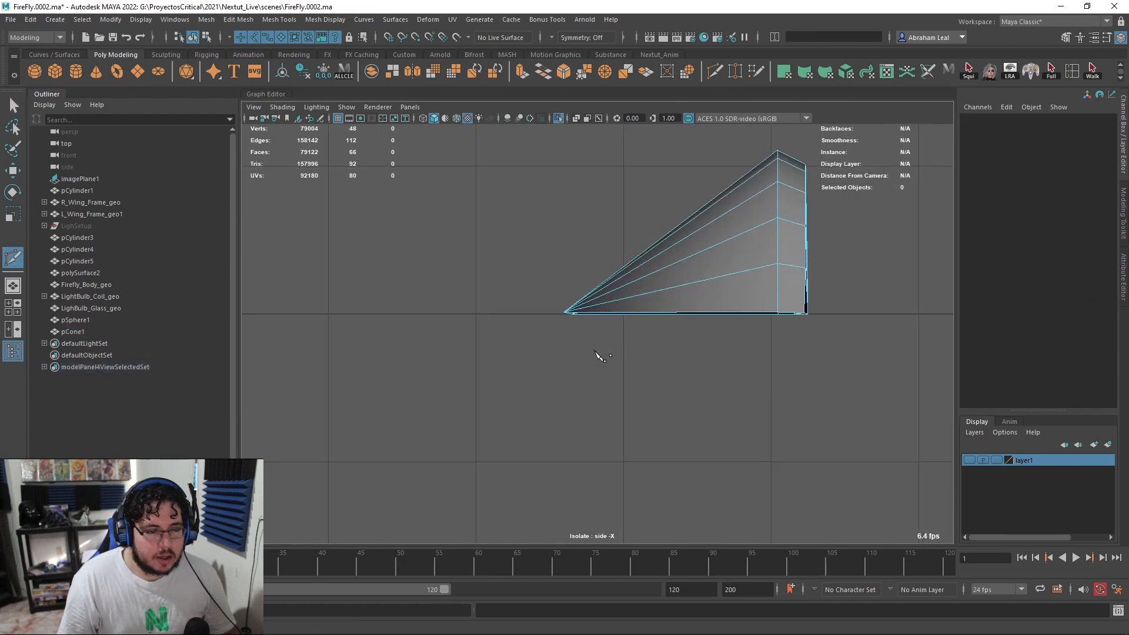
drag(593, 393, 594, 391)
key(4)
key(3)
right_drag(680, 197, 681, 195)
key(6)
key(space)
drag(641, 297, 645, 261)
Step: Bevel the two edge loops bordering the narrow band around the half cone's base
mouse_move(664, 281)
alt+mouse_down()
mouse_move(612, 249)
mouse_move(581, 265)
alt+mouse_up()
click(675, 238)
alt+drag(676, 238, 499, 295)
click(652, 290)
alt+drag(652, 290, 675, 342)
right_drag(665, 278, 660, 224)
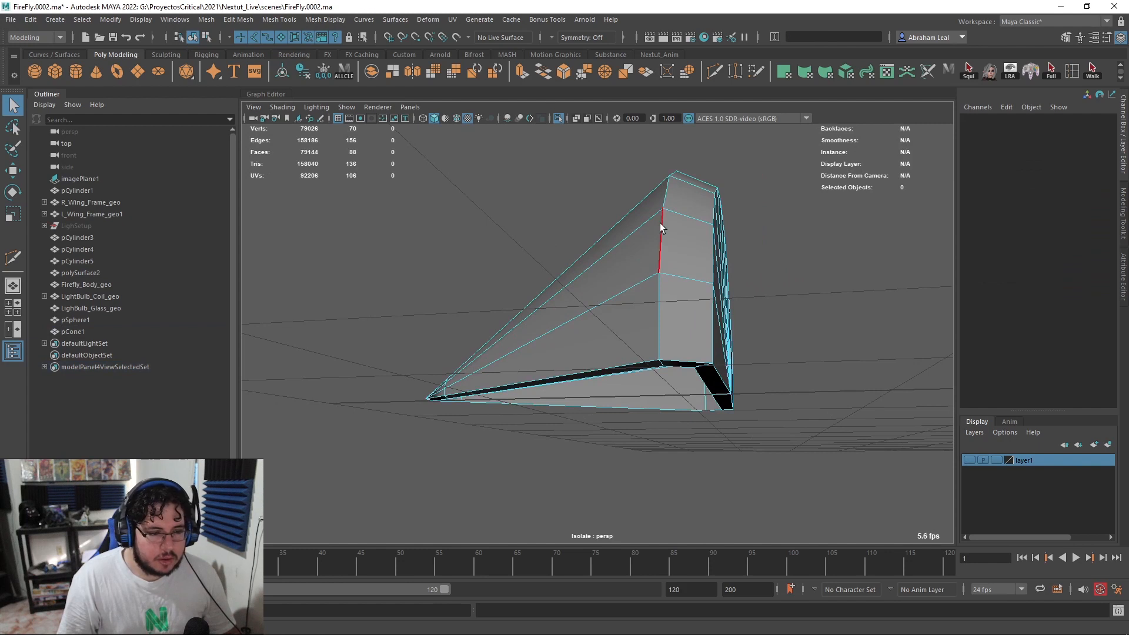
double_click(661, 224)
shift+double_click(716, 243)
alt+drag(781, 276, 744, 252)
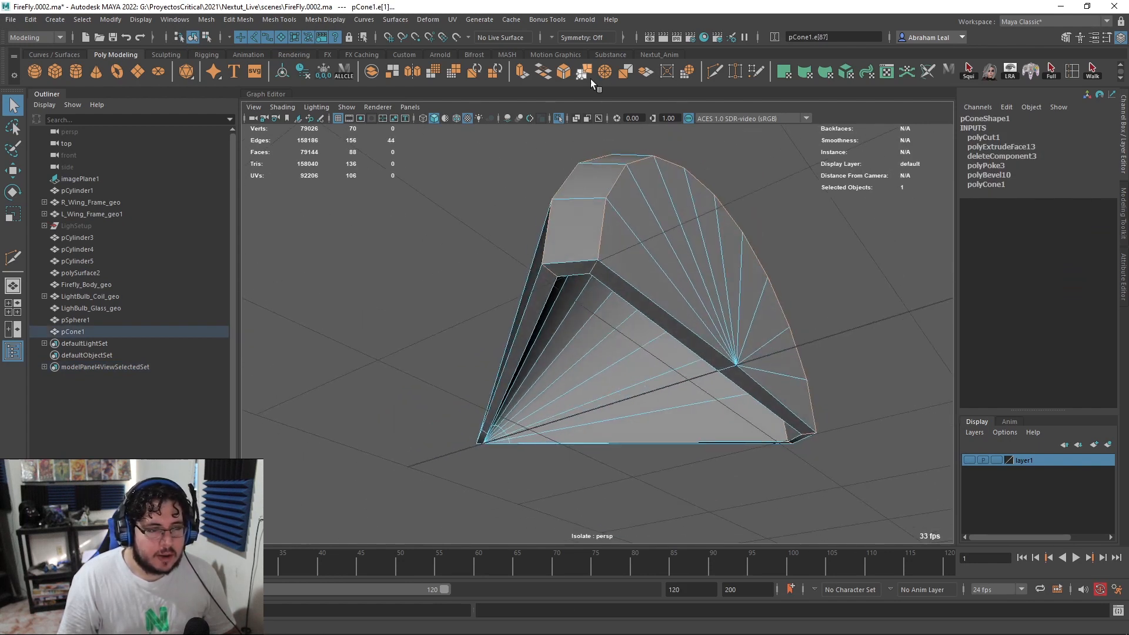
click(570, 69)
Step: Extrude the strip of faces between the two bevelled base edges outward by 0.045
alt+drag(650, 187, 758, 220)
key(q)
click(711, 207)
shift+double_click(712, 189)
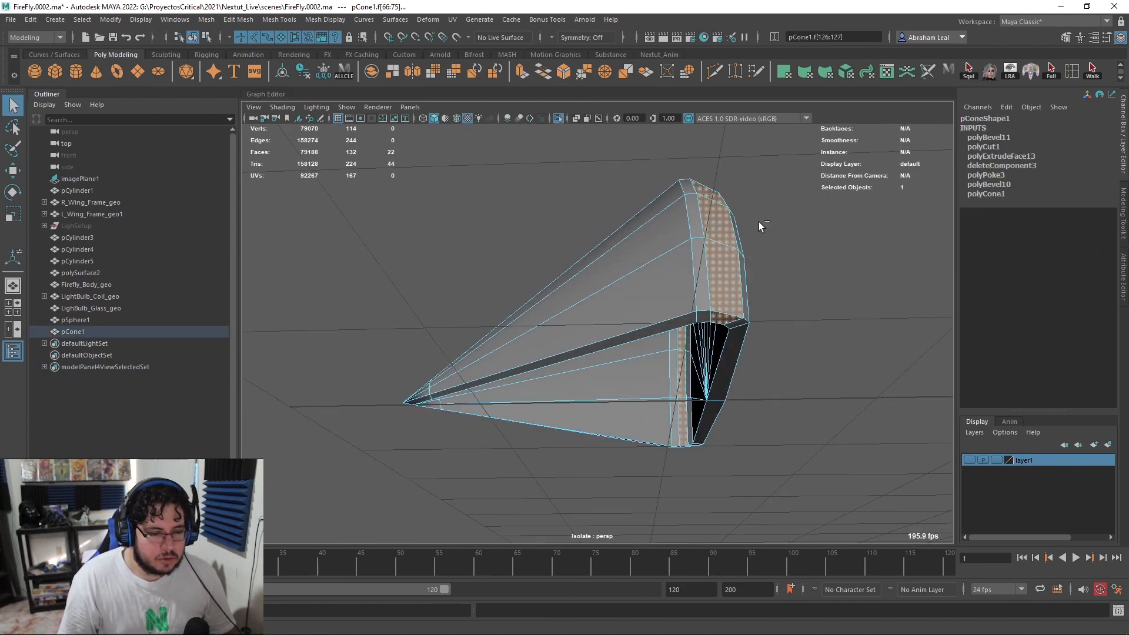
key(ctrl+e)
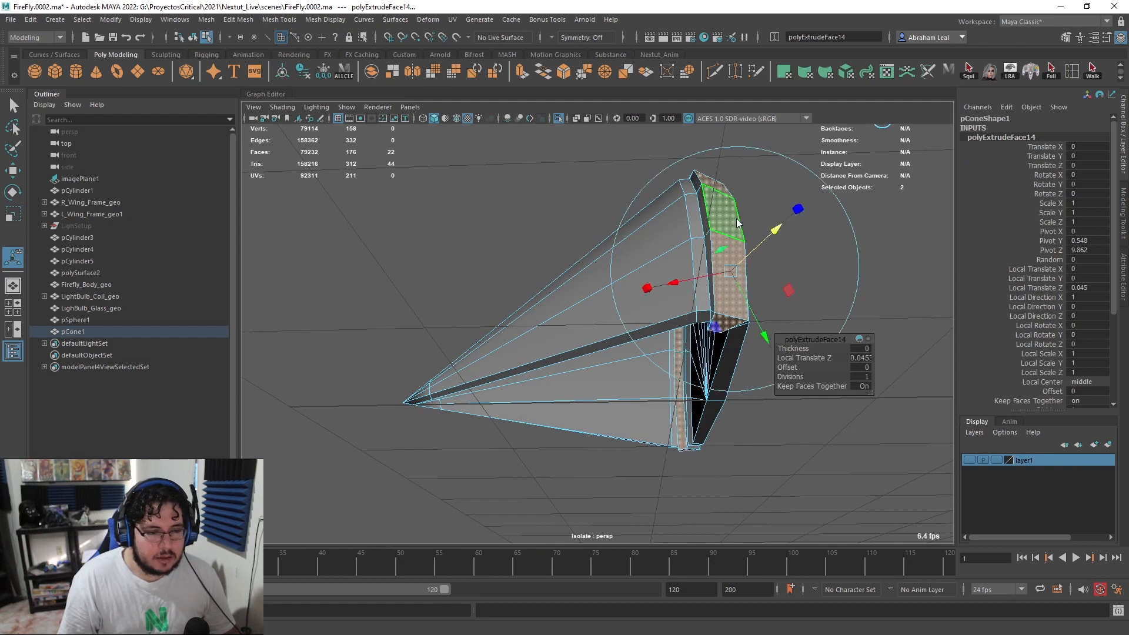
Step: Bevel the border edges of the raised base strip with a fraction of 0.5 and turn on the smoothed preview
right_drag(737, 223, 737, 194)
key(q)
double_click(707, 206)
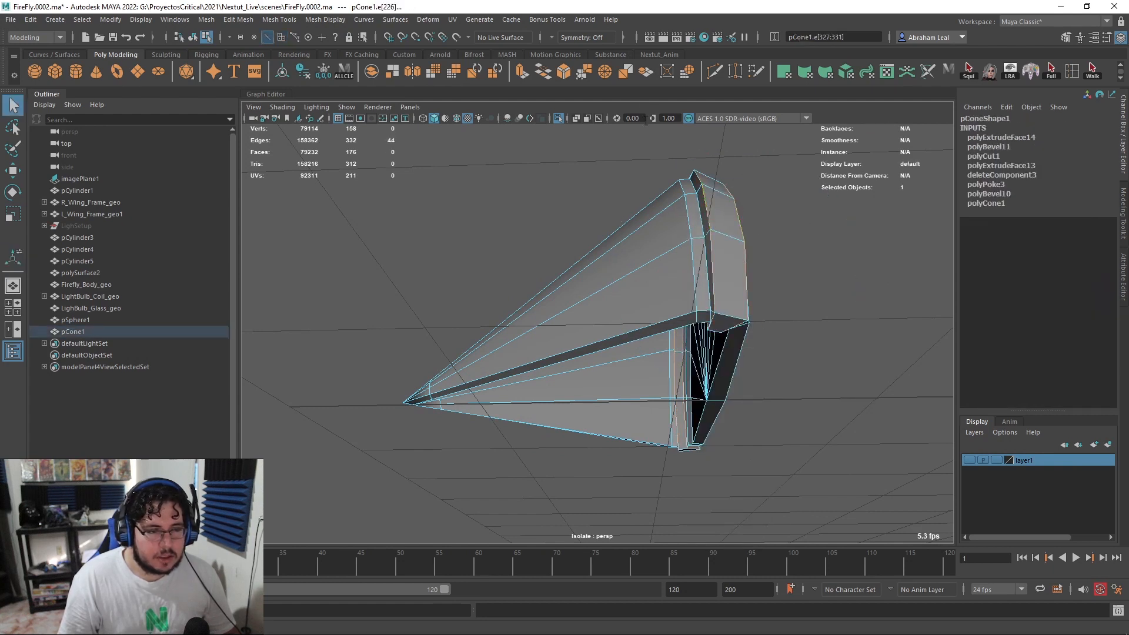
click(563, 71)
key(3)
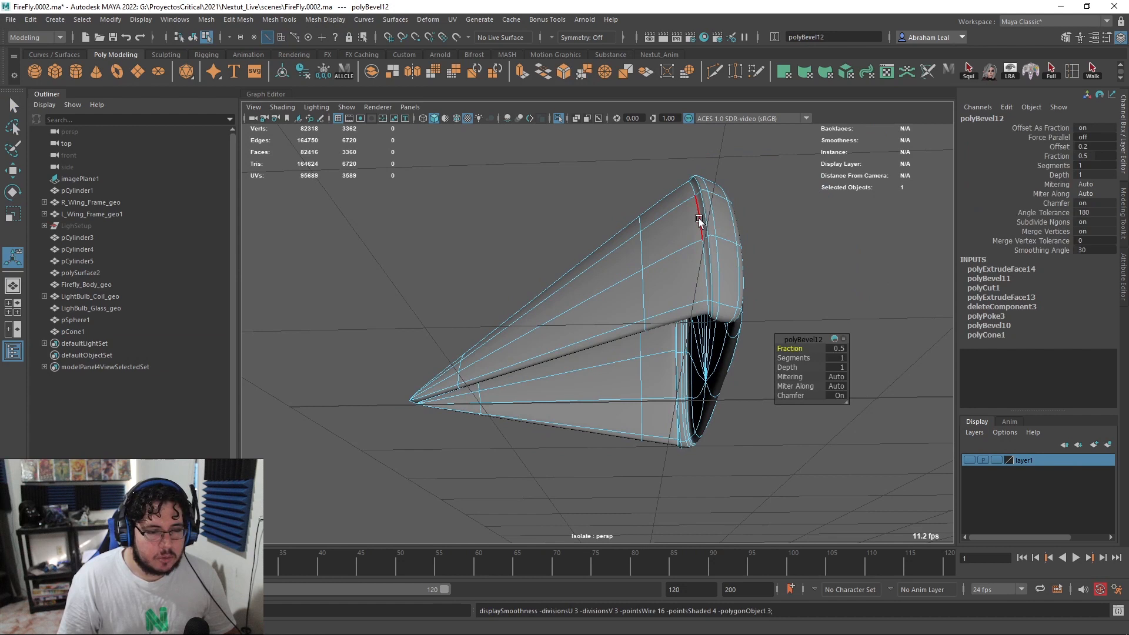
Step: Return to object selection, deselect the half cone, and leave isolation to show the whole model
right_drag(700, 222, 742, 191)
key(q)
click(800, 168)
alt+right_drag(800, 169, 729, 217)
alt+drag(730, 218, 668, 212)
click(682, 259)
alt+drag(682, 259, 693, 310)
click(860, 244)
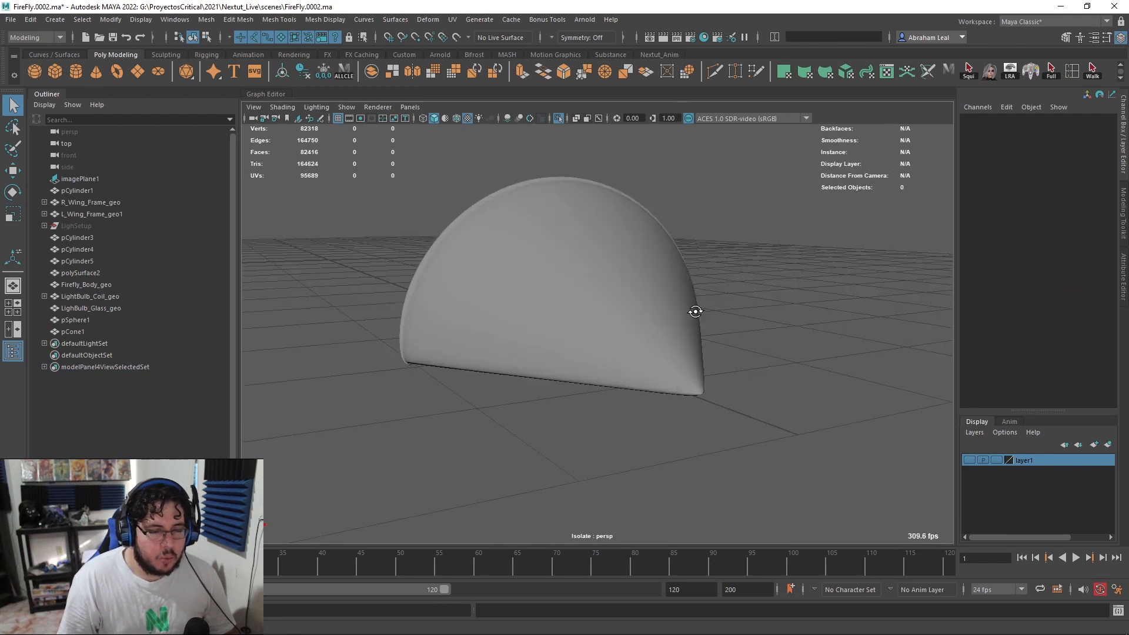
click(559, 118)
alt+drag(605, 200, 565, 303)
Step: In the top wireframe view, scale the half cone's length to about 0.41 and move it to about Z 10.298 to match the reference
scroll(547, 302, down, 5)
key(space)
click(625, 309)
click(575, 312)
scroll(589, 310, down, 5)
key(4)
scroll(606, 414, up, 4)
alt+middle_drag(607, 415, 636, 311)
scroll(637, 311, up, 4)
scroll(636, 307, up, 2)
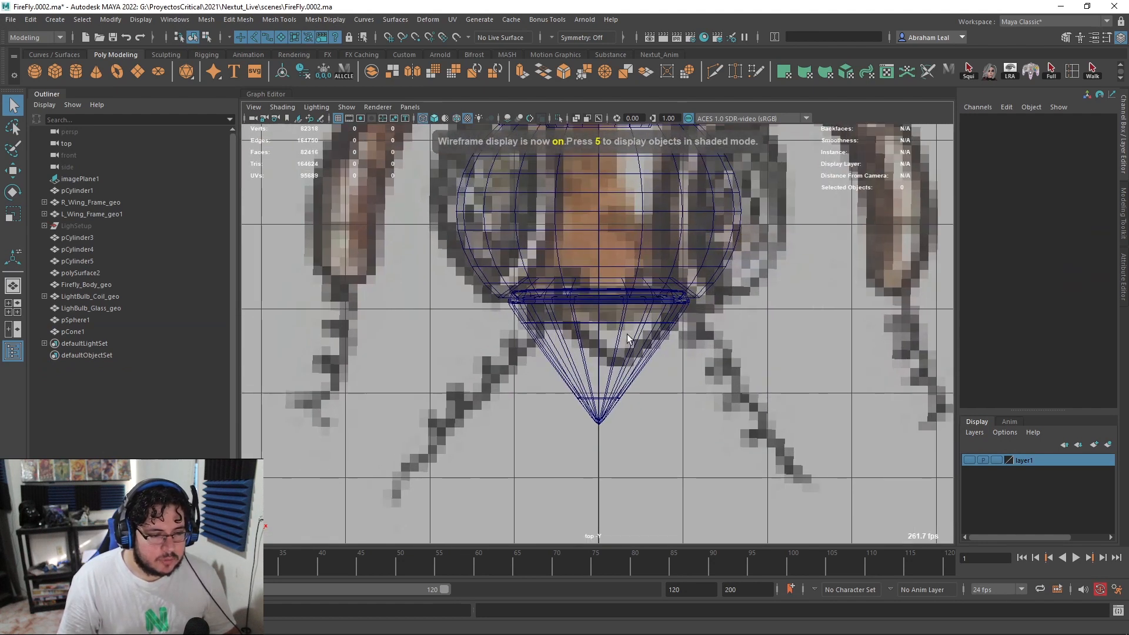
click(607, 363)
key(r)
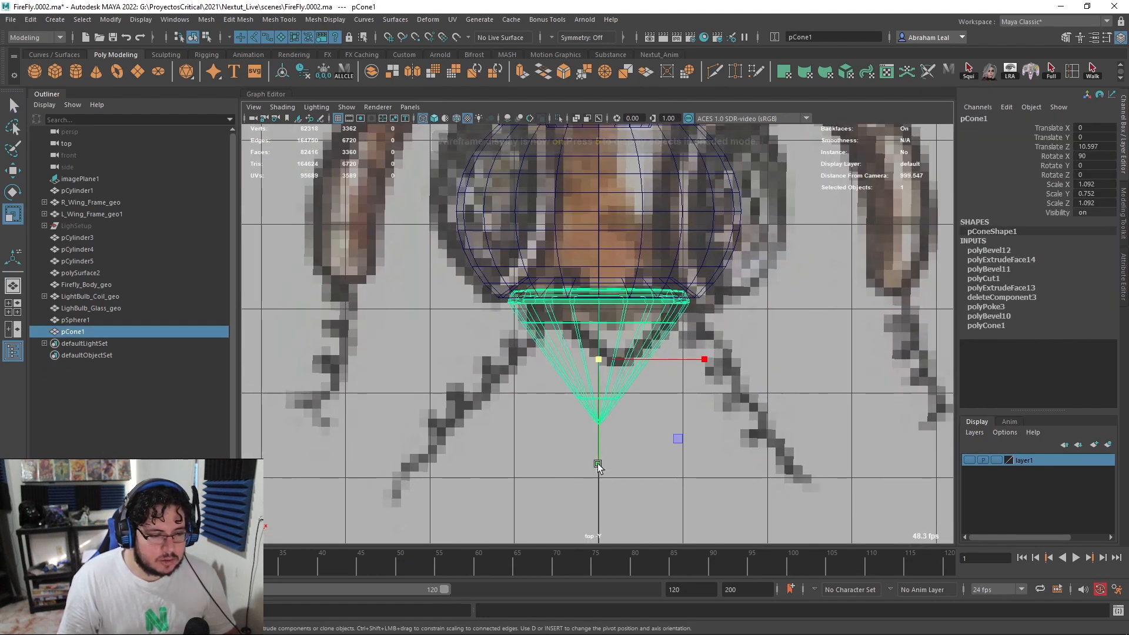
drag(597, 469, 597, 417)
key(w)
Step: Refine the half cone's fit with a scale of about 1.055, 0.47, 1.055 and a Z position of about 10.27
key(r)
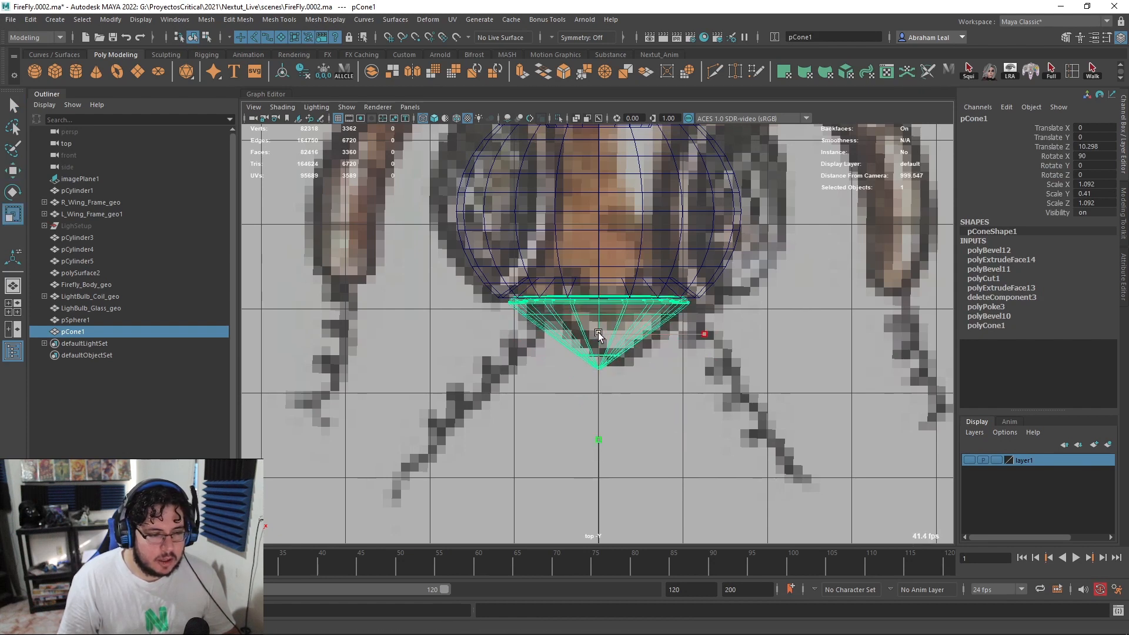
drag(598, 333, 595, 333)
key(w)
drag(598, 418, 611, 388)
click(598, 445)
key(ctrl+z)
key(w)
Step: Examine how the half cone sits in the head's front opening in the shaded perspective view
key(space)
alt+drag(615, 382, 746, 300)
scroll(742, 302, up, 3)
alt+middle_drag(718, 330, 760, 272)
scroll(761, 272, up, 3)
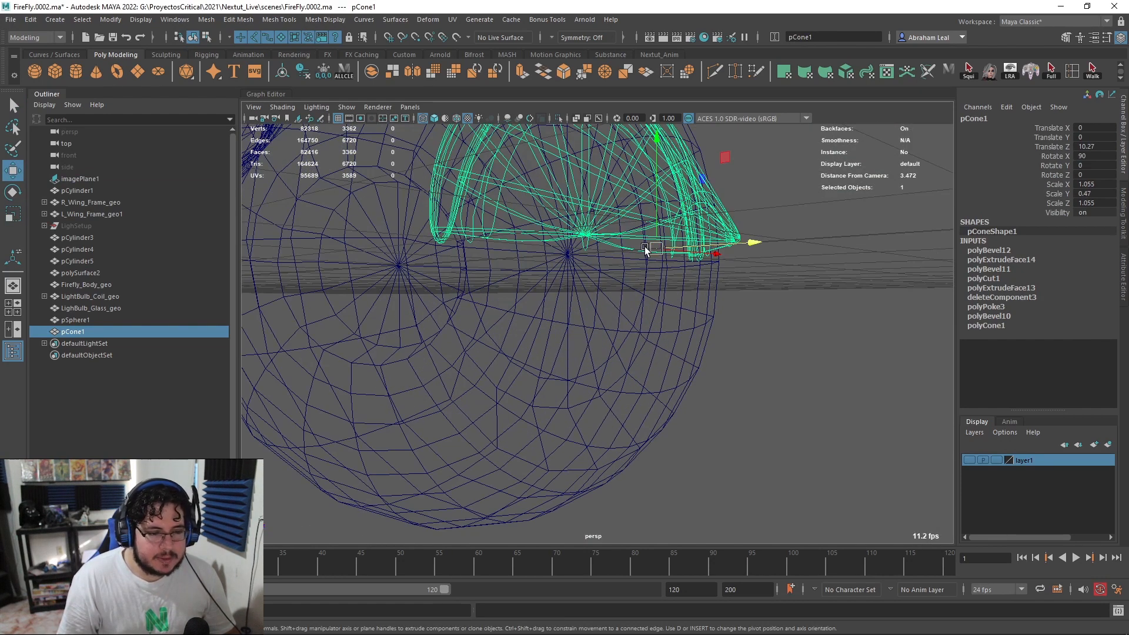
key(6)
mouse_move(706, 268)
alt+mouse_down()
mouse_move(748, 279)
mouse_move(758, 270)
mouse_move(572, 266)
mouse_move(522, 283)
mouse_move(600, 275)
alt+mouse_up()
scroll(600, 274, down, 4)
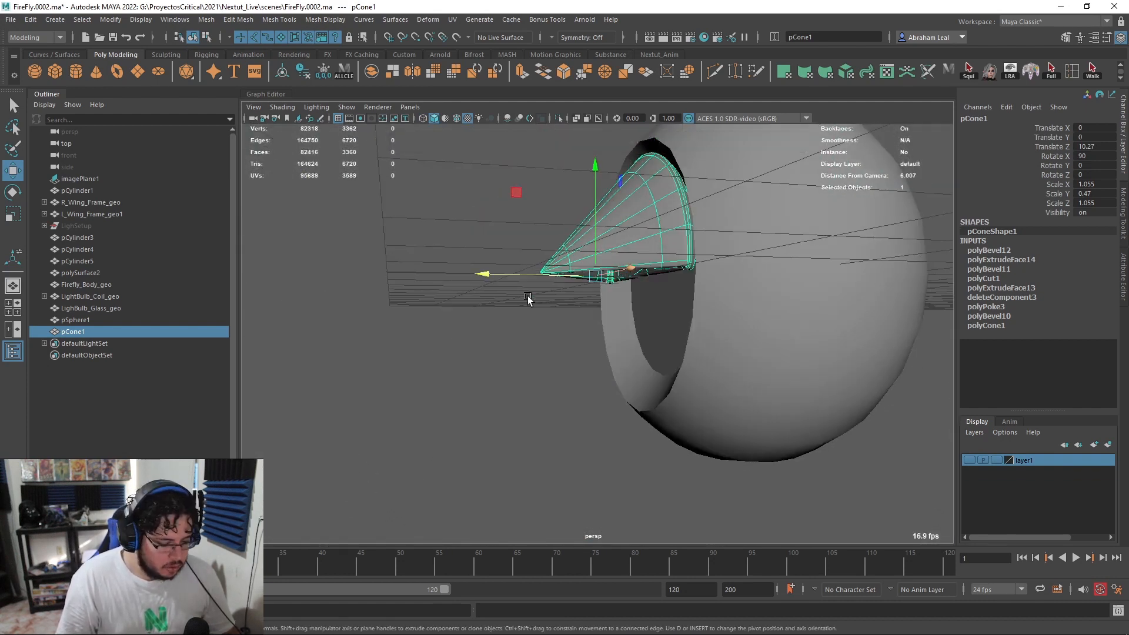
Step: Duplicate the half cone and set the copy's Z rotation to 180 to form the lower half
alt+drag(528, 298, 552, 295)
key(ctrl+d)
key(e)
drag(635, 197, 488, 351)
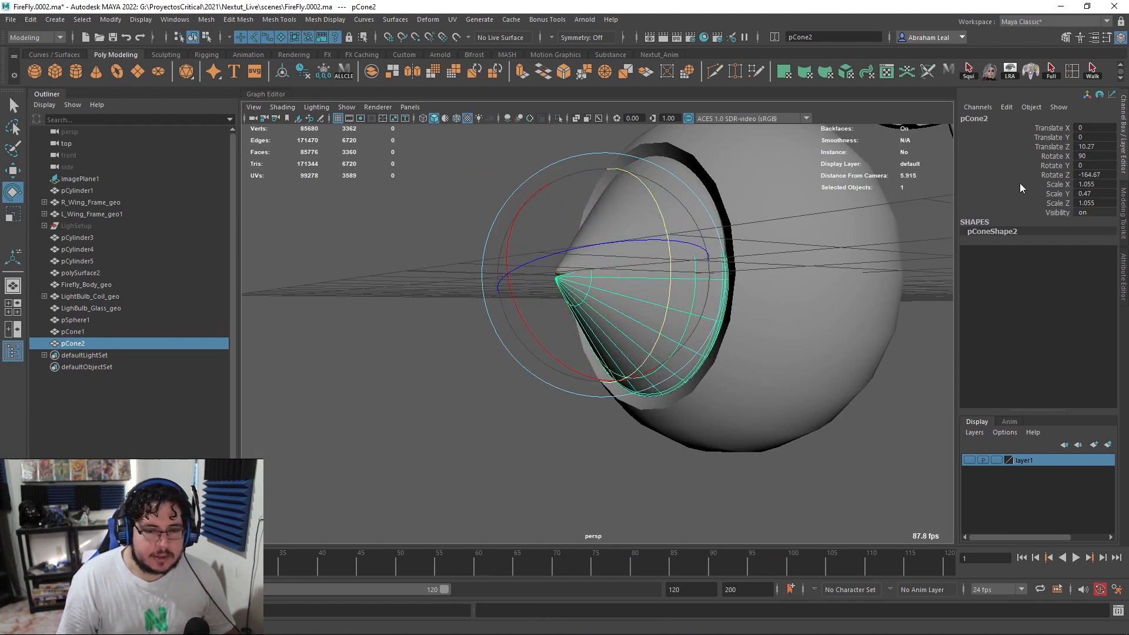
click(1103, 175)
text(180)
key(Return)
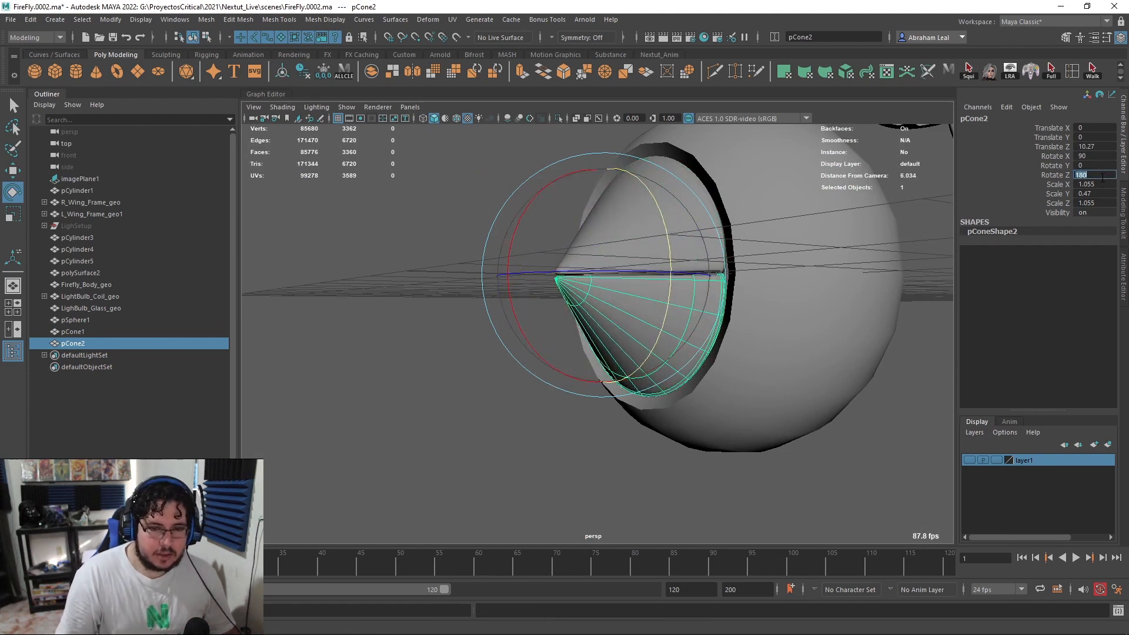
Step: Try to tilt the lower half cone about its X axis to open the mouth
alt+drag(412, 345, 645, 298)
key(w)
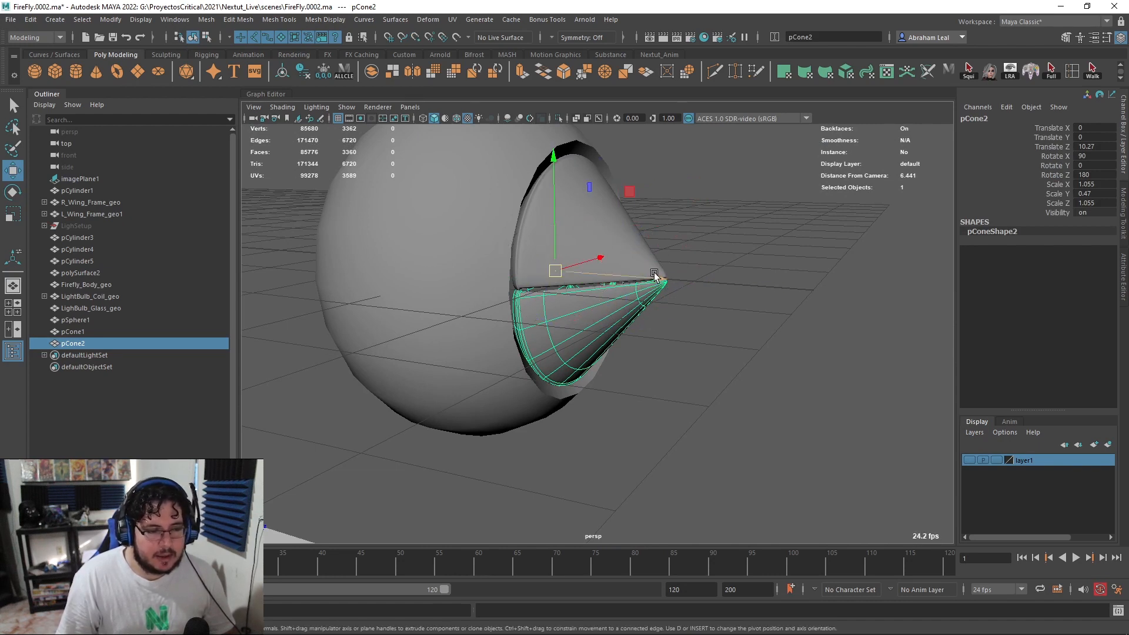
key(e)
drag(627, 200, 609, 244)
key(ctrl+z)
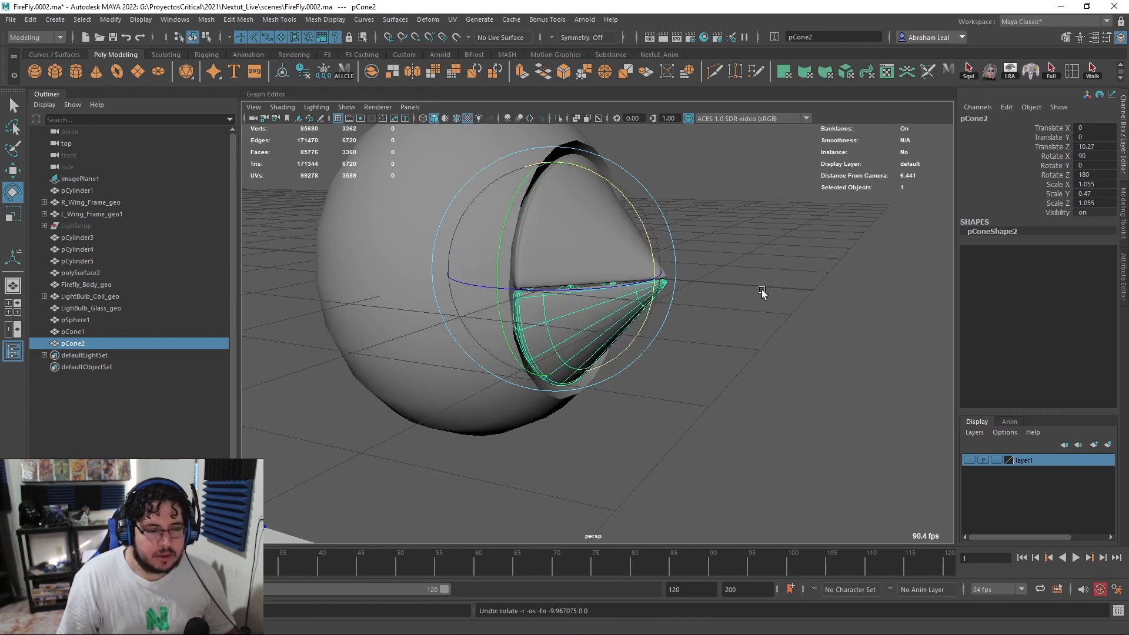
Step: Inspect both half cones inside the head's opening from several angles, and check the head sphere's smoothed preview
scroll(762, 290, down, 4)
alt+drag(763, 290, 682, 329)
click(772, 260)
scroll(771, 260, down, 5)
scroll(682, 279, down, 4)
alt+drag(772, 260, 721, 239)
scroll(636, 315, up, 3)
scroll(636, 316, up, 4)
scroll(721, 238, up, 6)
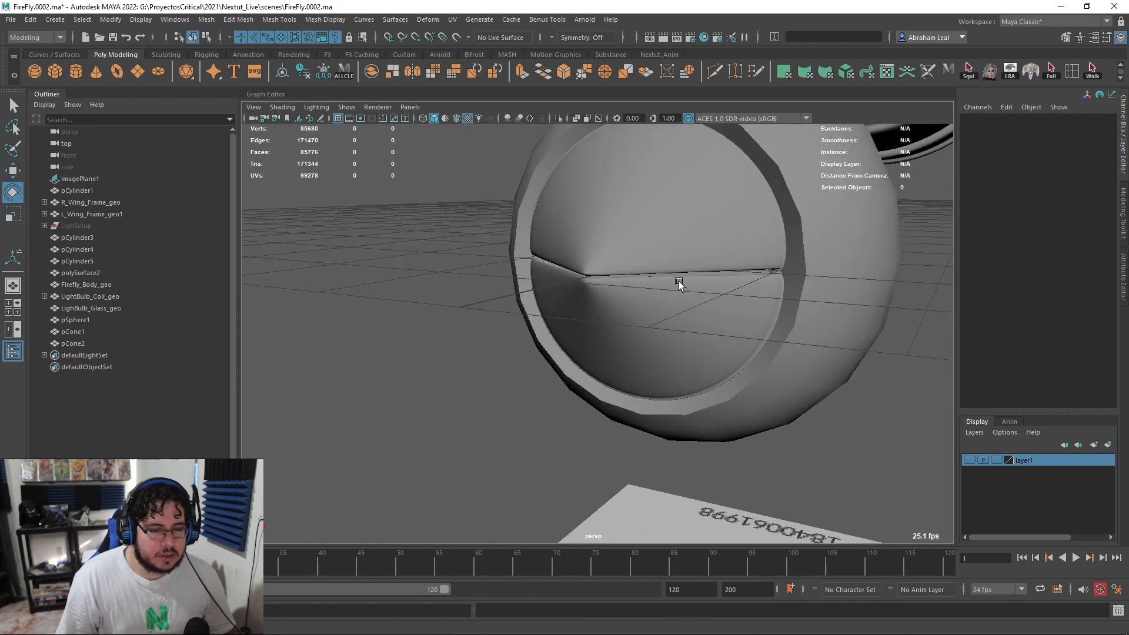
alt+drag(679, 284, 483, 270)
scroll(515, 253, up, 3)
scroll(506, 216, down, 3)
scroll(483, 269, down, 4)
alt+right_drag(483, 269, 600, 262)
alt+drag(600, 261, 512, 265)
click(448, 232)
alt+middle_drag(512, 265, 612, 370)
key(3)
alt+drag(569, 341, 629, 253)
key(1)
scroll(557, 321, down, 3)
scroll(610, 361, up, 3)
Step: Bevel the outer and inner edge loops around the head's front opening with a fraction of about 0.17
key(q)
right_click(631, 248)
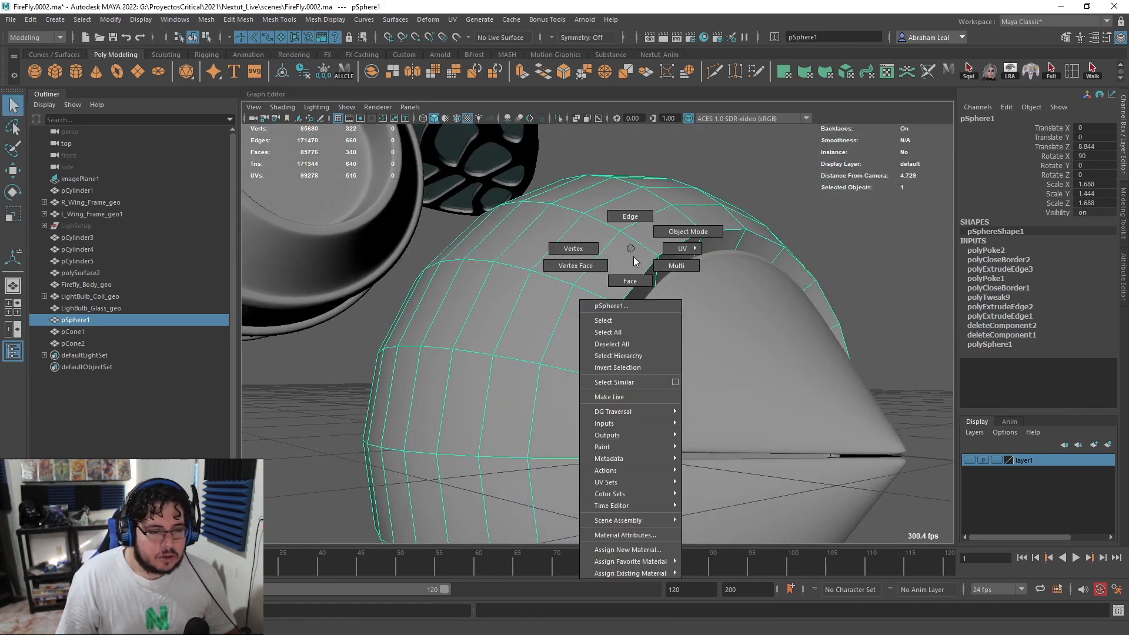
click(630, 281)
double_click(686, 235)
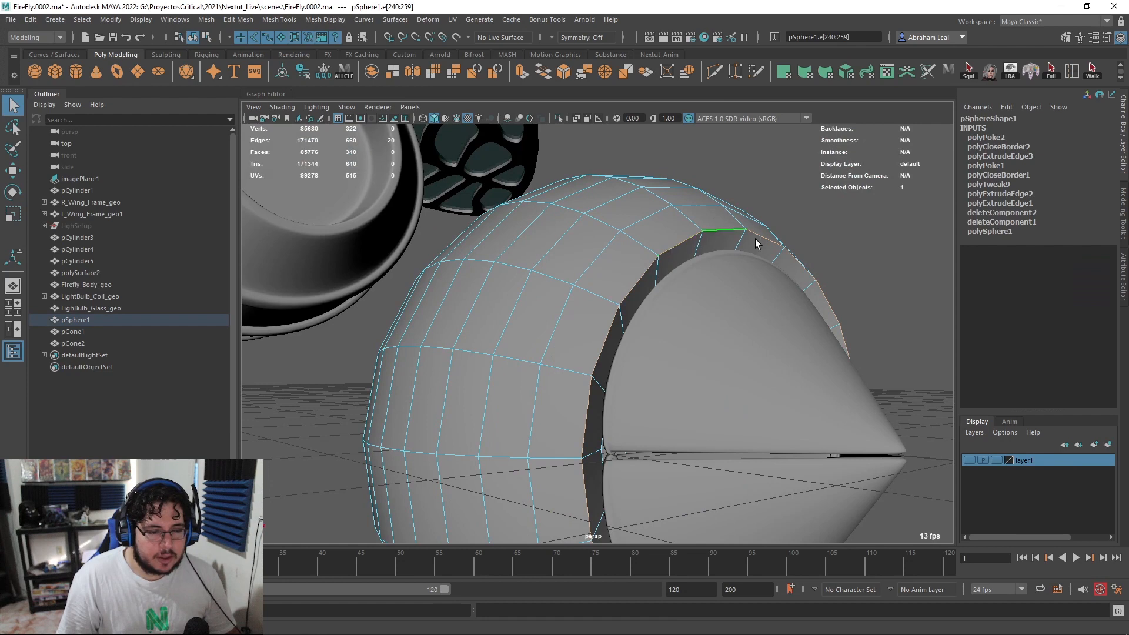
key(4)
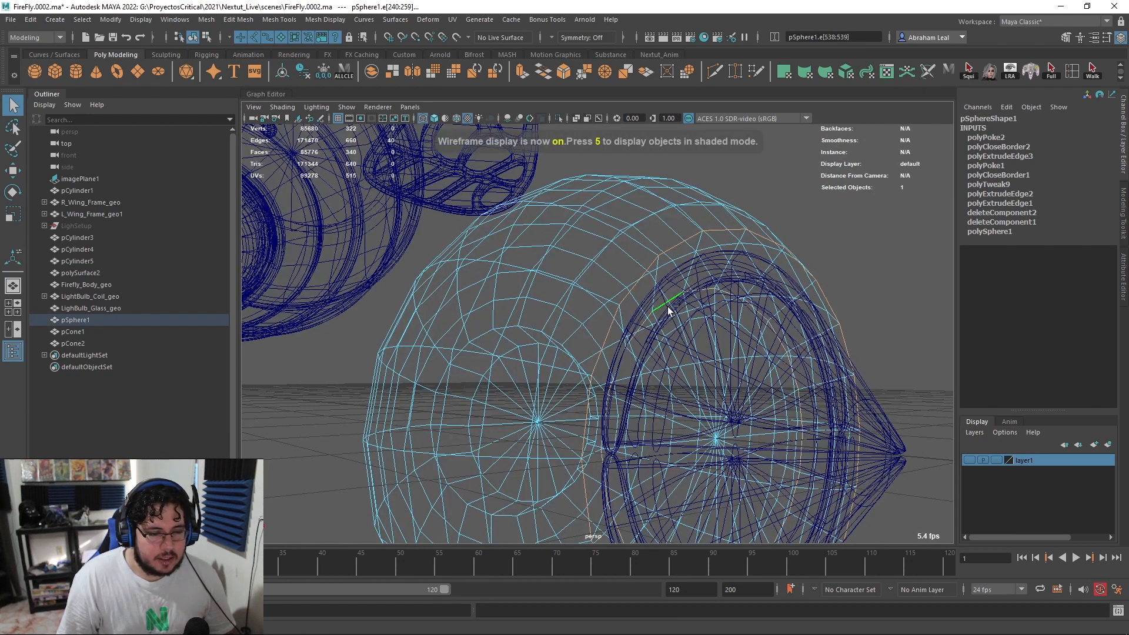
alt+drag(716, 324, 594, 232)
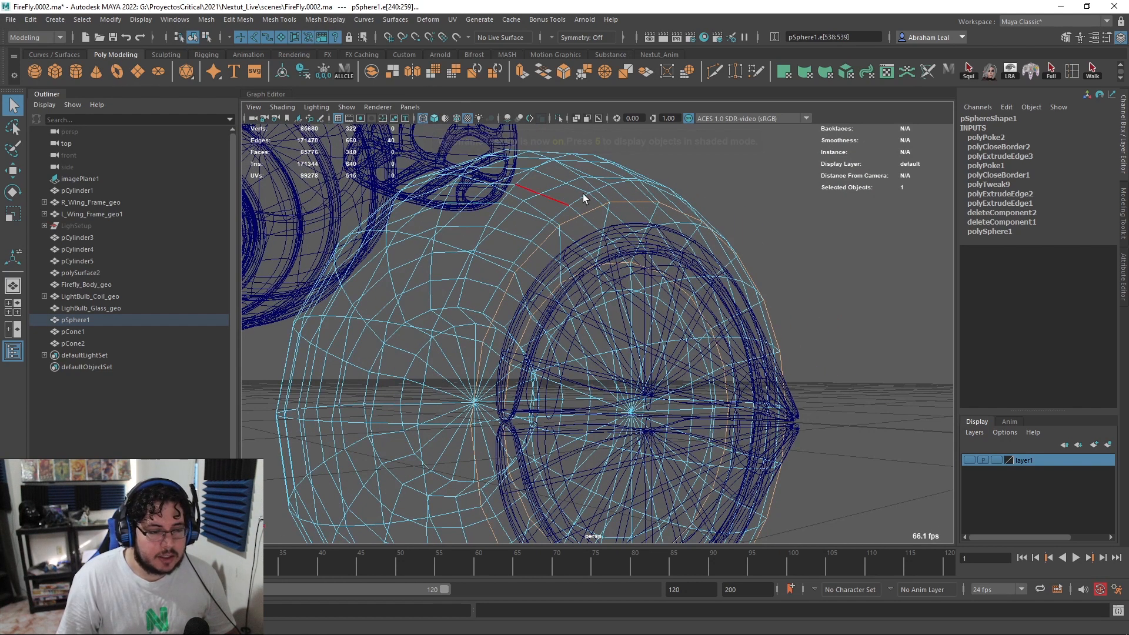
click(559, 74)
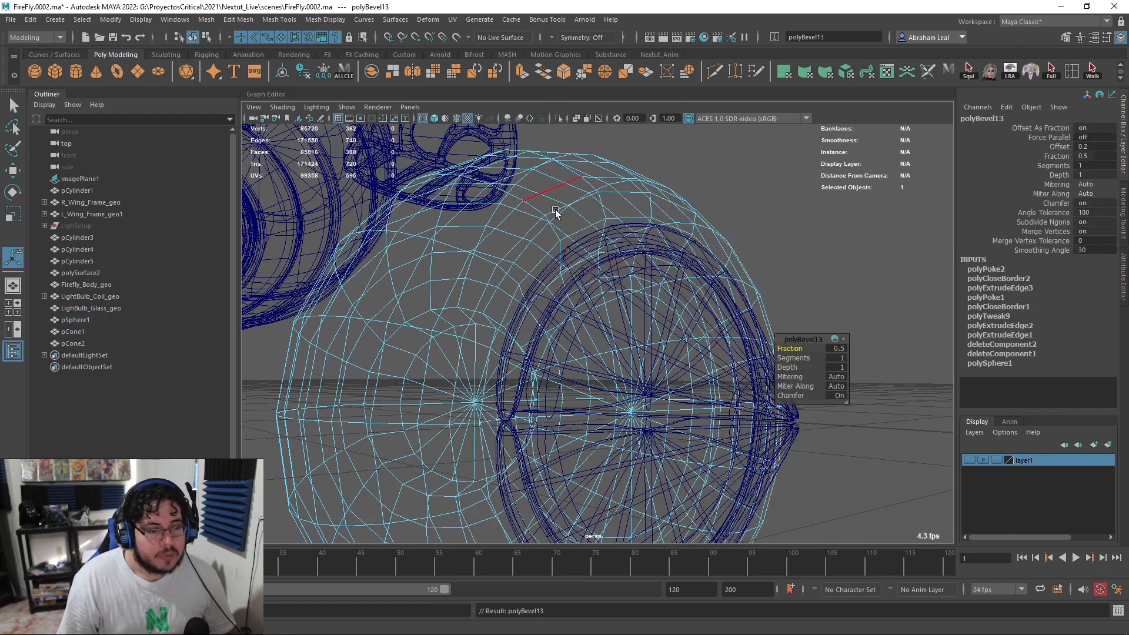
drag(789, 349, 772, 349)
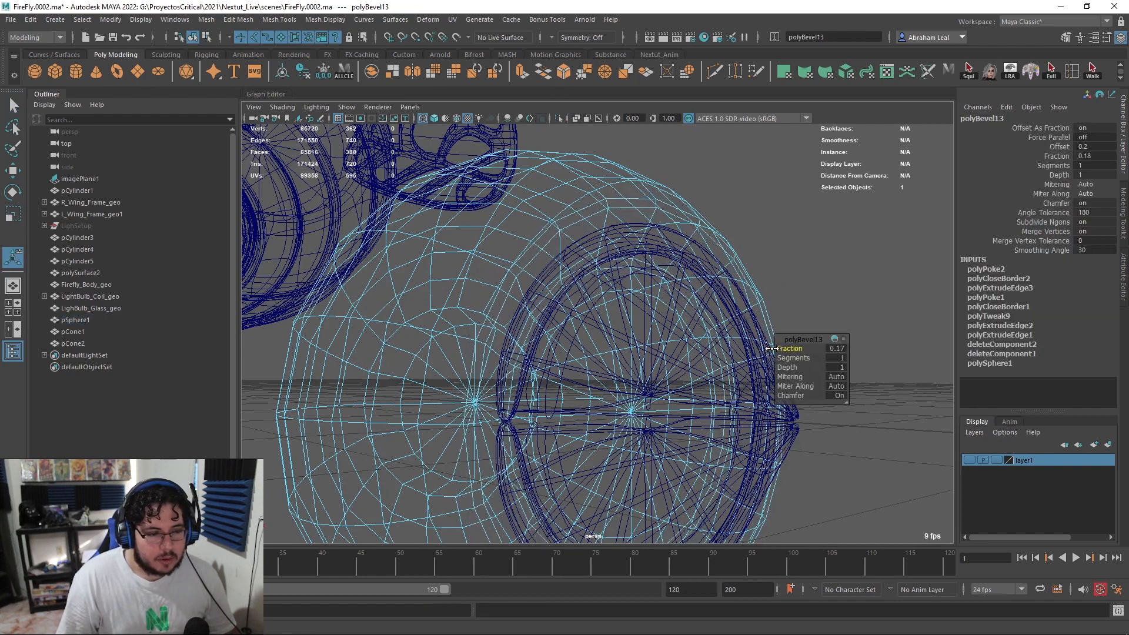
click(777, 235)
key(5)
Step: Compare the head and its front opening with the firefly reference image
mouse_move(683, 274)
alt+mouse_down()
mouse_move(698, 283)
mouse_move(676, 331)
mouse_move(630, 387)
mouse_move(671, 360)
mouse_move(631, 308)
alt+mouse_up()
scroll(627, 379, up, 5)
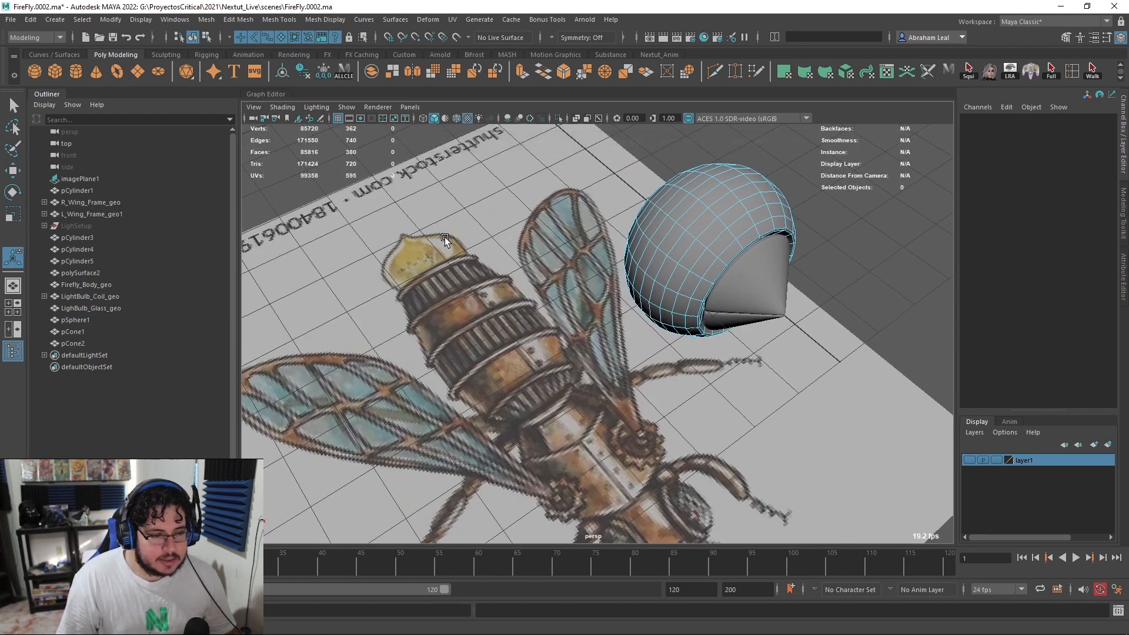
alt+drag(577, 394, 425, 237)
scroll(591, 375, down, 3)
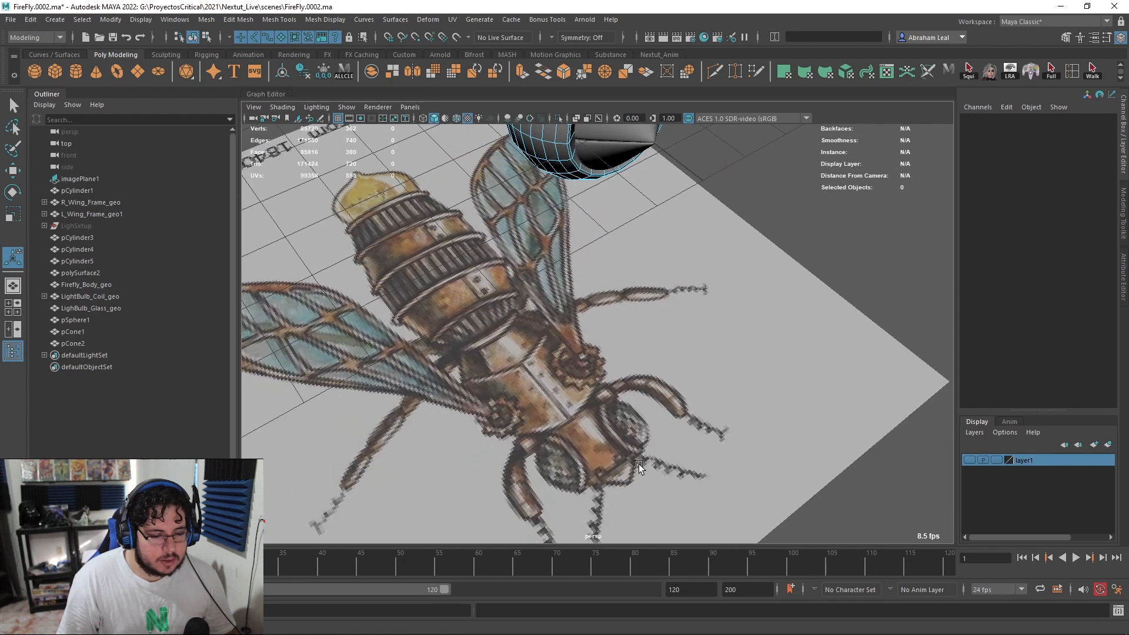
scroll(605, 470, up, 8)
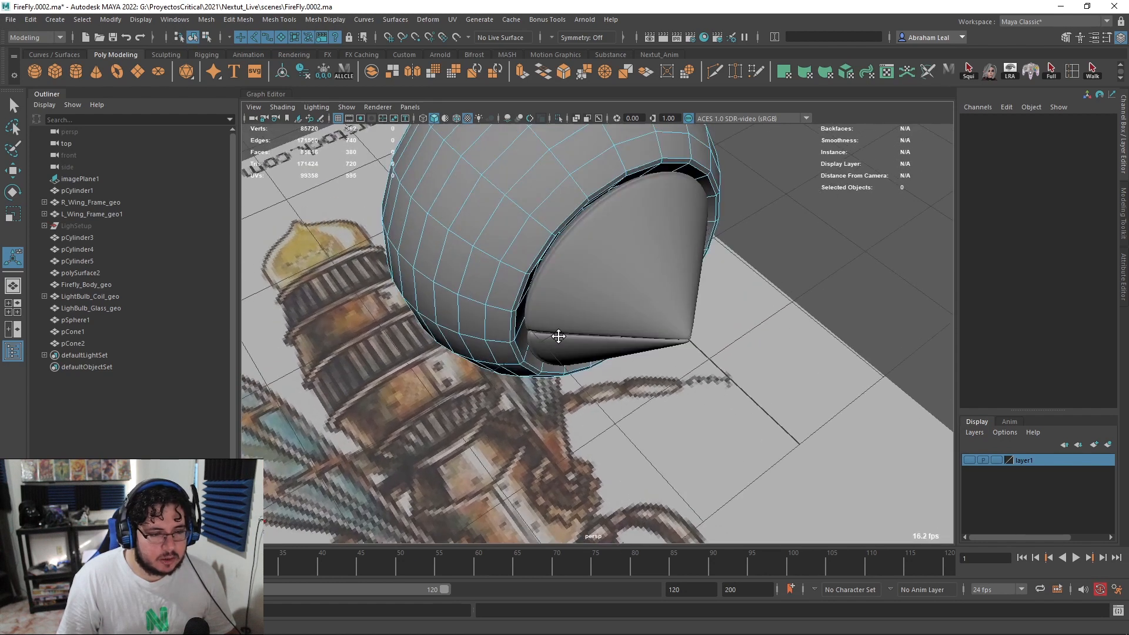
scroll(559, 336, up, 3)
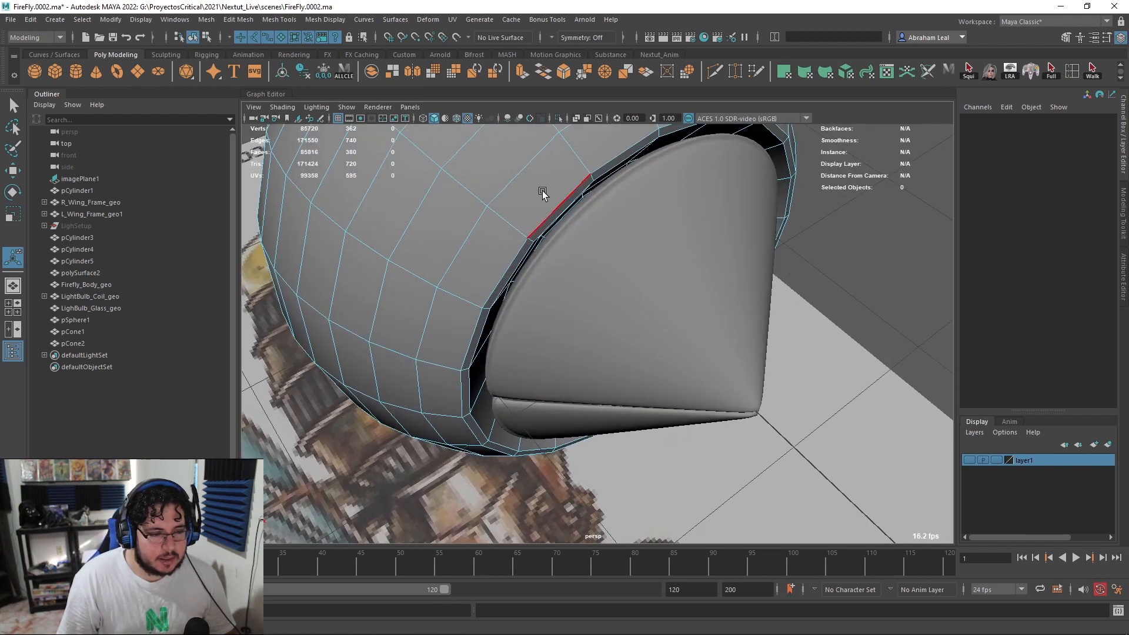
Step: Extrude the face loop around the head's front opening outward into a raised rim and preview the head smoothed
click(532, 199)
shift+click(498, 243)
shift+double_click(498, 243)
alt+drag(497, 244, 612, 273)
key(ctrl+e)
drag(687, 263, 726, 234)
drag(786, 367, 796, 359)
drag(729, 232, 724, 234)
key(3)
right_drag(536, 243, 588, 205)
click(840, 175)
Step: Insert two supporting edge loops along the base of the head's raised rim with Multi-Cut and restore the smoothed preview
scroll(840, 175, down, 5)
alt+drag(730, 253, 721, 365)
scroll(585, 283, up, 4)
alt+drag(514, 204, 536, 188)
alt+middle_drag(535, 188, 585, 292)
click(553, 301)
key(1)
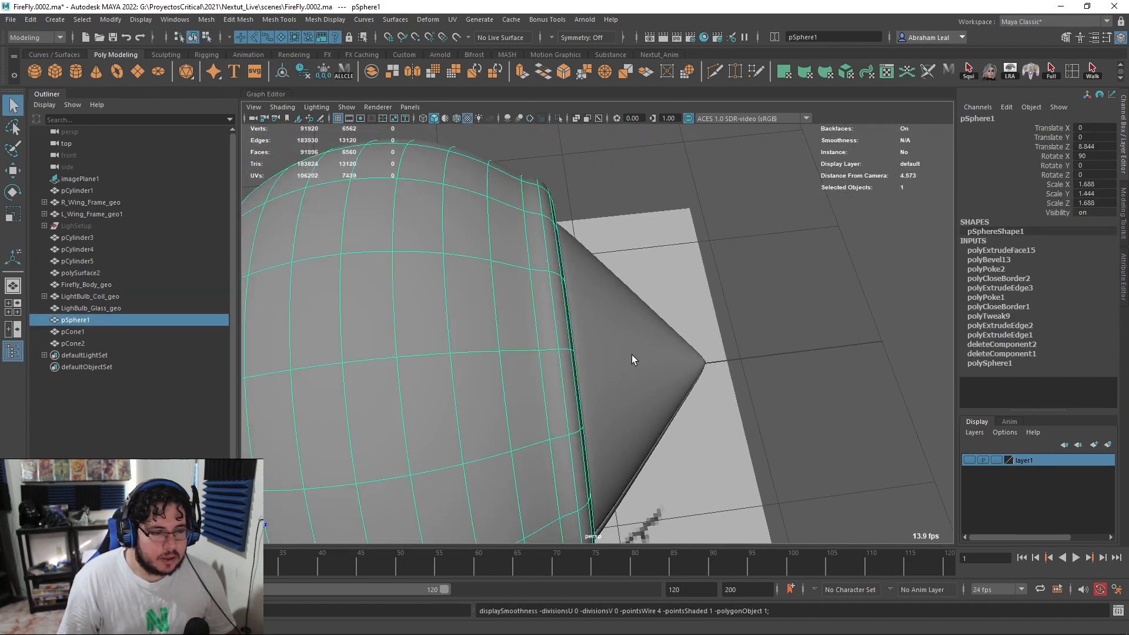
alt+drag(612, 269, 622, 273)
scroll(623, 272, up, 3)
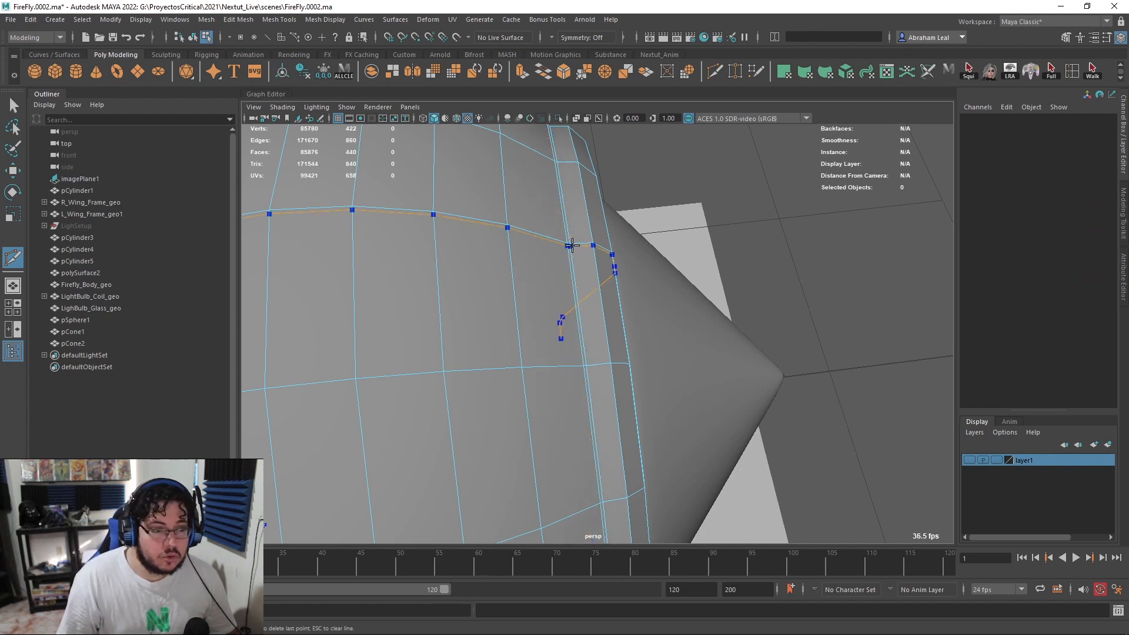
ctrl+click(560, 308)
key(3)
key(q)
right_drag(576, 250, 677, 155)
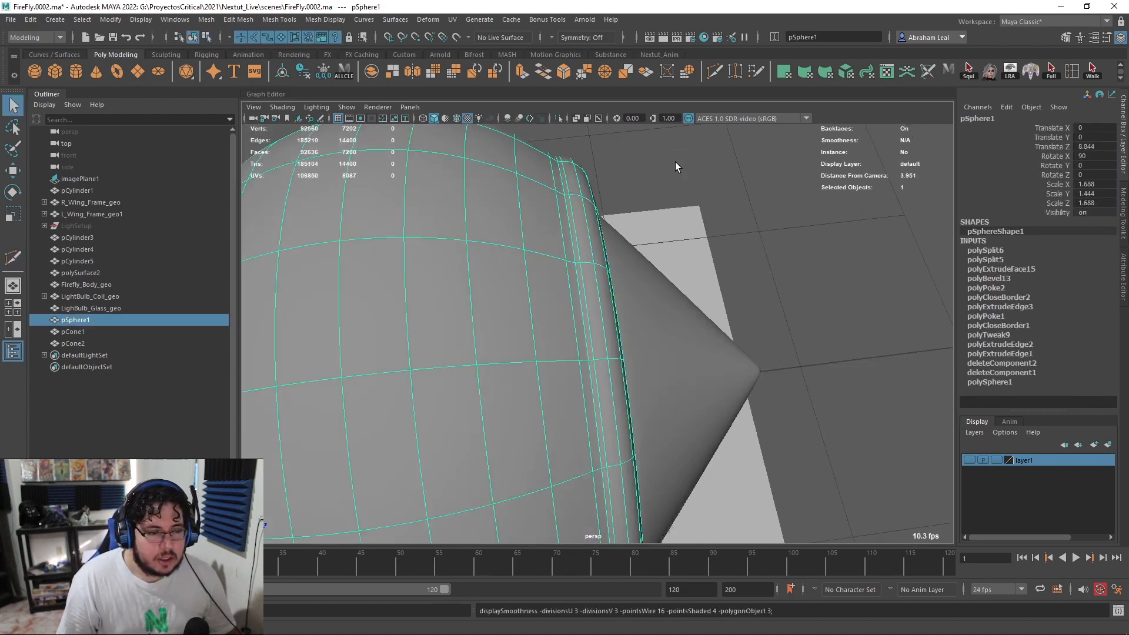
Step: Examine the smoothed head and mouth against the reference image, ending in the top view
alt+drag(676, 155, 590, 241)
scroll(590, 242, down, 5)
click(664, 205)
scroll(658, 223, down, 4)
alt+middle_drag(651, 244, 650, 217)
alt+drag(650, 217, 605, 419)
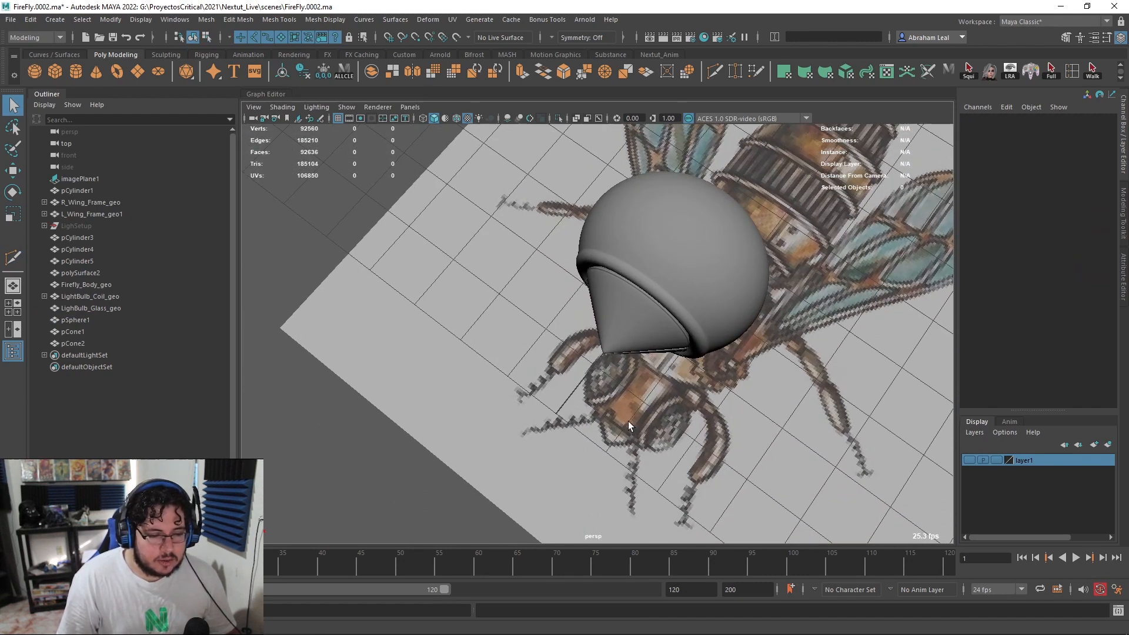
key(space)
drag(632, 438, 641, 477)
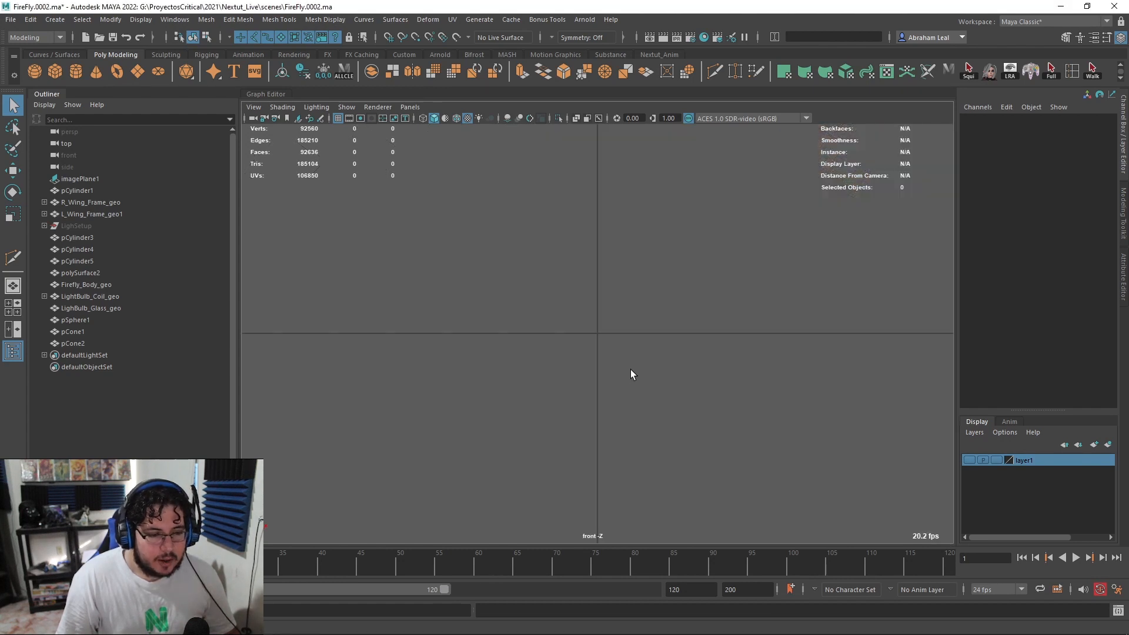
key(space)
drag(568, 356, 563, 344)
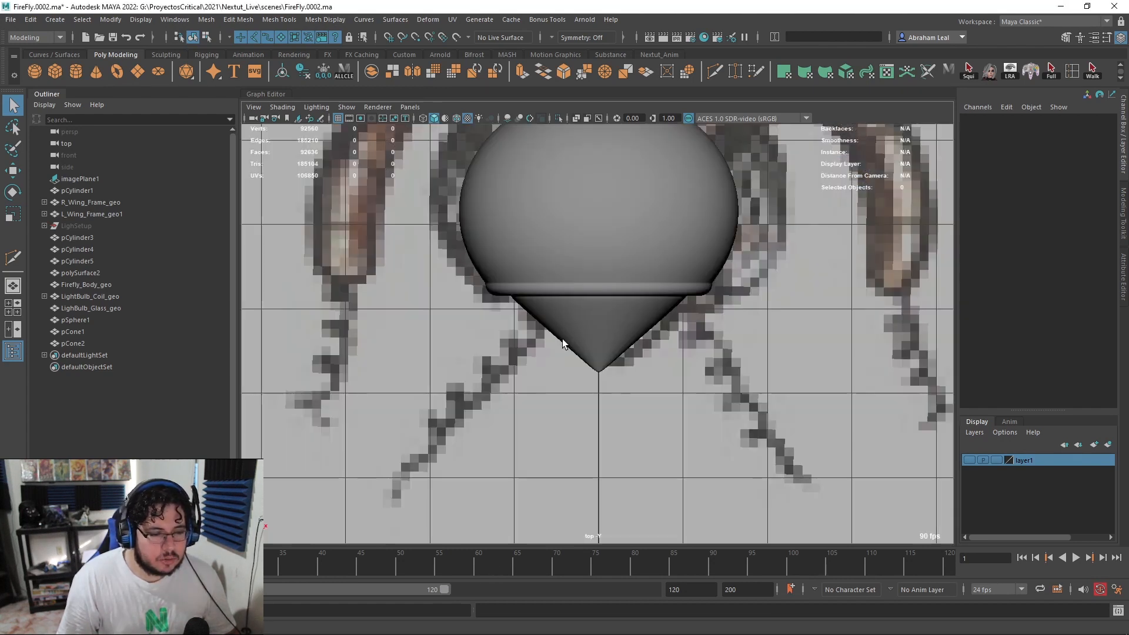
Step: Display the top view in wireframe and create a polygon sphere with 12 axis and 12 height subdivisions
key(4)
scroll(565, 342, down, 6)
scroll(658, 388, up, 3)
scroll(664, 409, down, 1)
click(642, 410)
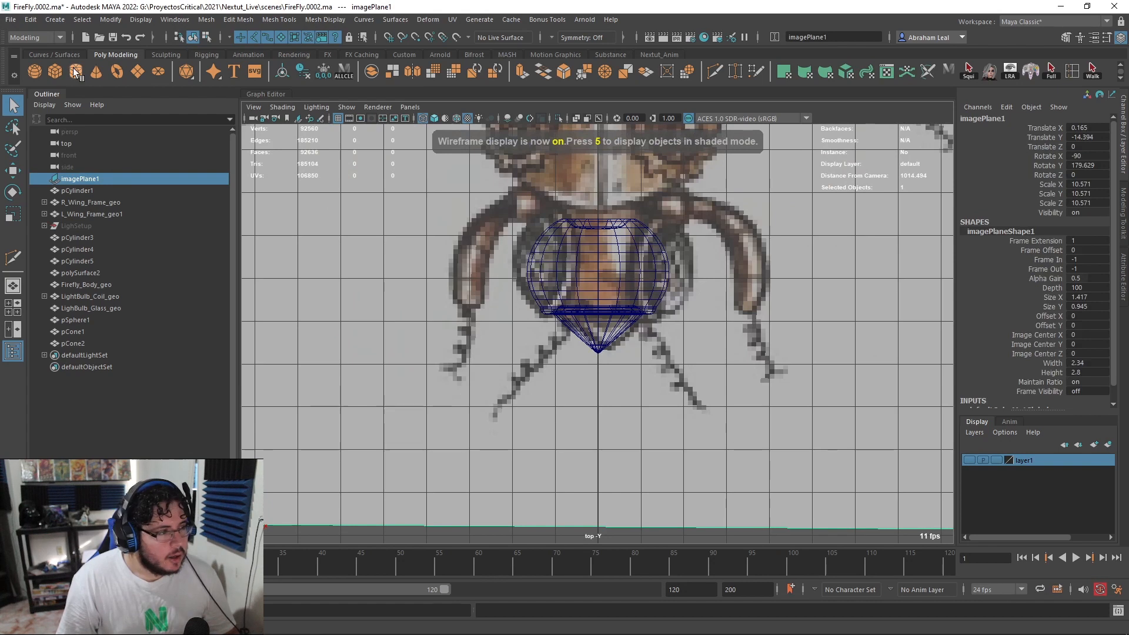
click(33, 71)
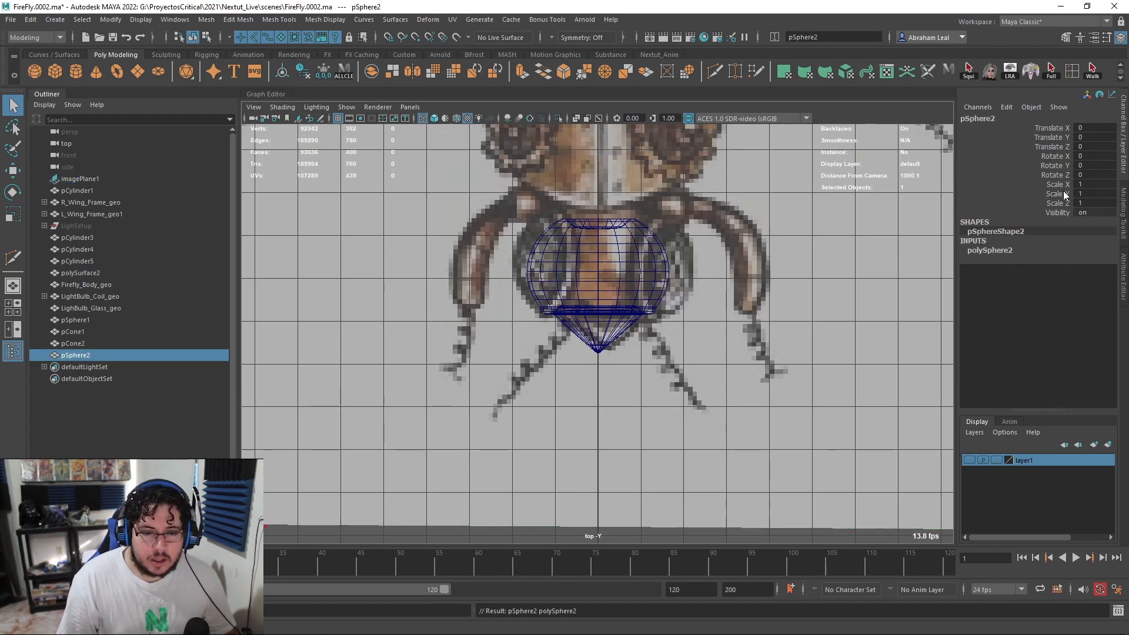
click(1005, 250)
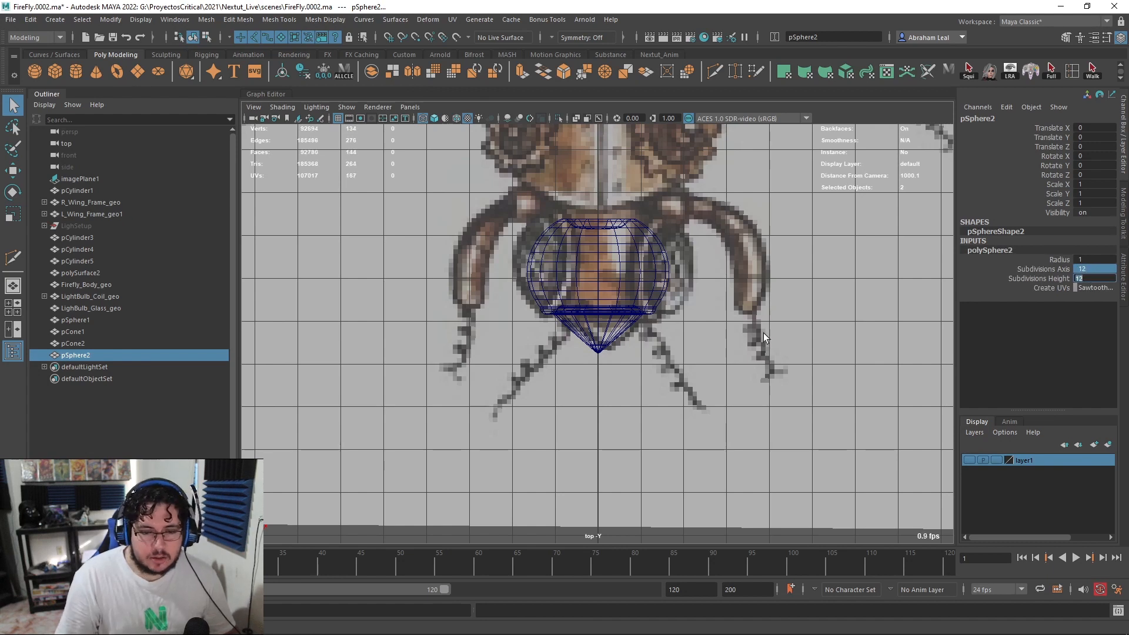
Step: Move the new sphere onto the head at about 9.11 in Z and set its Rotate X to 90
alt+middle_drag(552, 354, 545, 389)
key(w)
scroll(629, 344, down, 5)
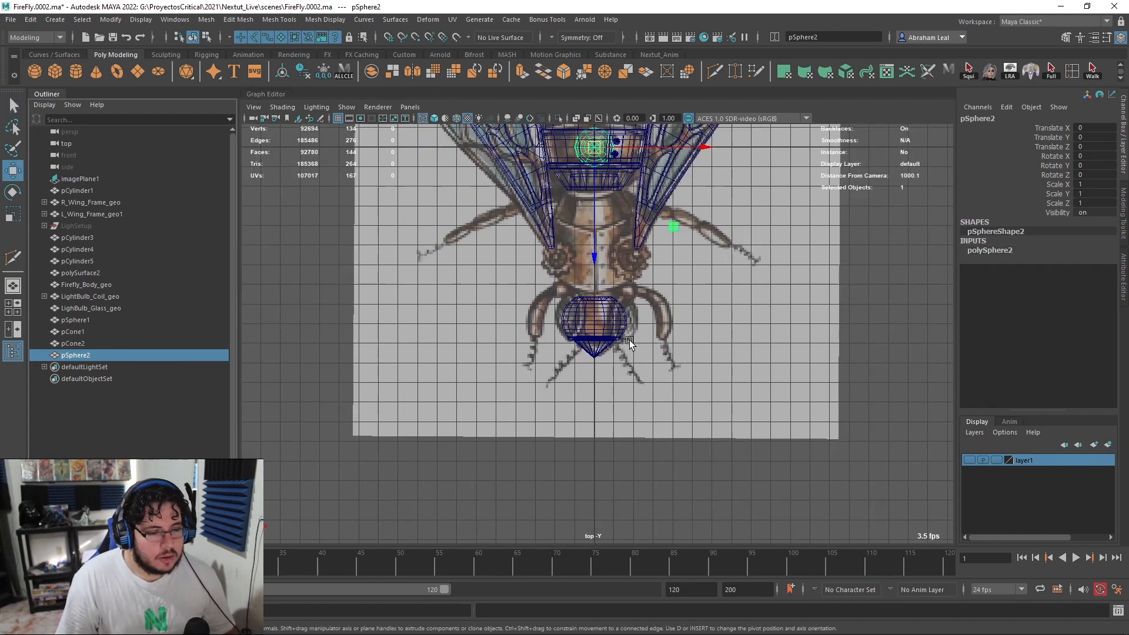
drag(594, 235, 600, 412)
scroll(594, 311, up, 8)
key(e)
drag(588, 238, 584, 339)
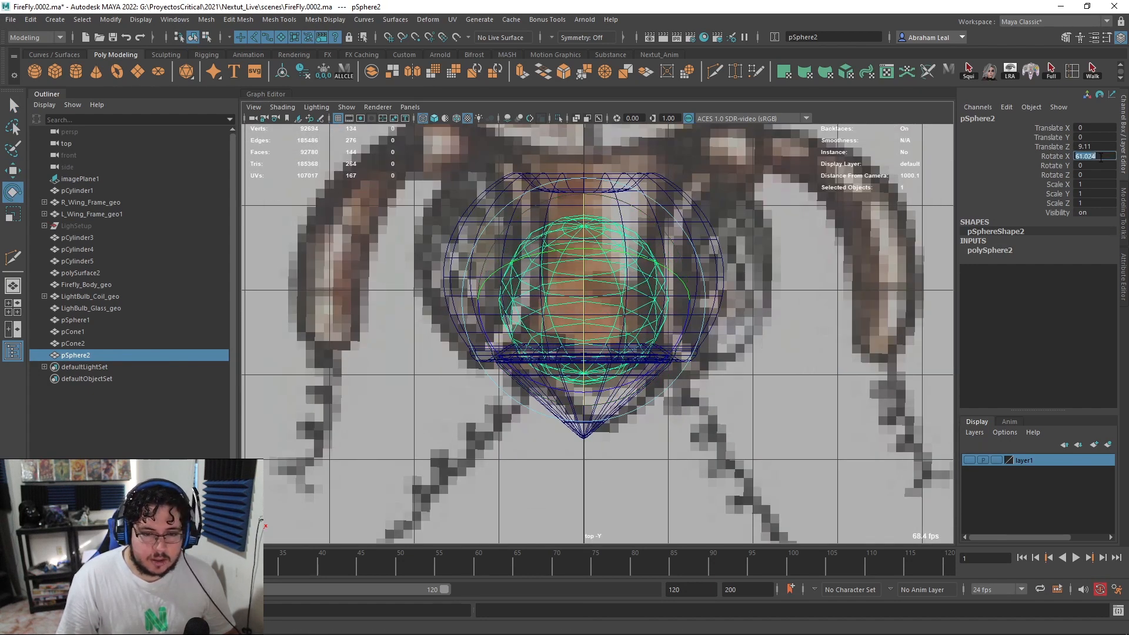
text(90)
key(Return)
Step: Scale the sphere down to about 0.144 and place it beside the centre line at the rim, about X -0.377, Z 9.704
scroll(632, 287, up, 3)
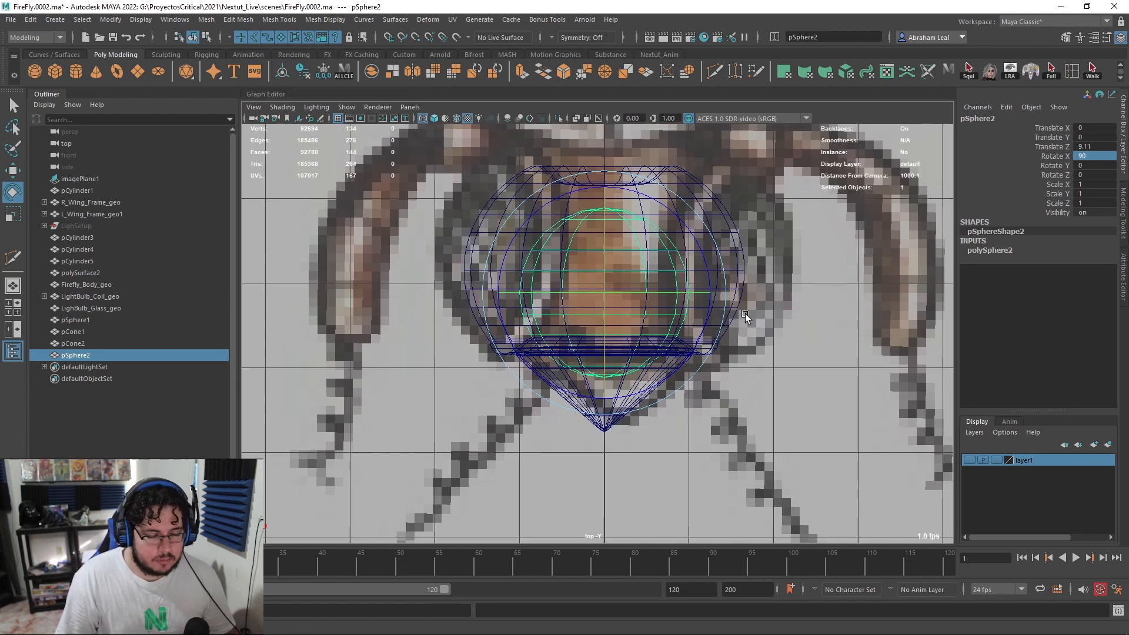
key(w)
drag(625, 252, 423, 321)
key(r)
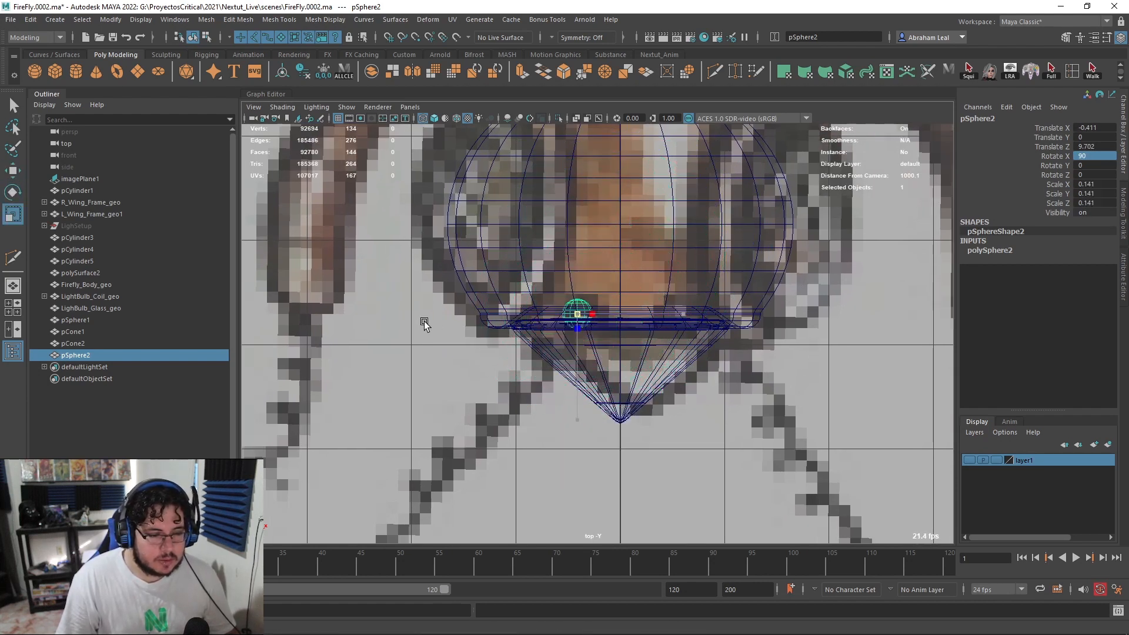
scroll(538, 324, up, 2)
scroll(538, 323, up, 3)
key(w)
mouse_move(551, 288)
mouse_down()
mouse_move(569, 264)
mouse_move(673, 260)
mouse_move(592, 207)
mouse_up()
Step: In the textured perspective view, raise the small sphere to about 1.324 in Y so it sits on the head's rim
key(space)
key(6)
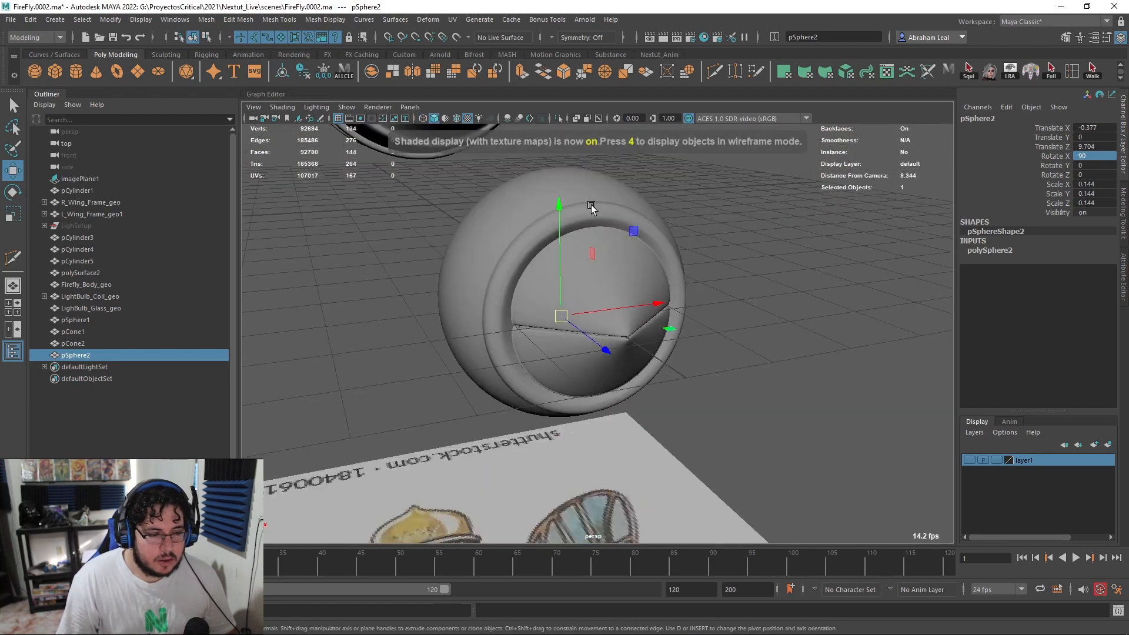
alt+middle_drag(592, 207, 580, 276)
drag(580, 274, 601, 150)
alt+drag(601, 151, 697, 215)
alt+middle_drag(697, 215, 706, 273)
alt+right_drag(706, 273, 758, 280)
alt+drag(759, 280, 683, 250)
drag(616, 216, 615, 219)
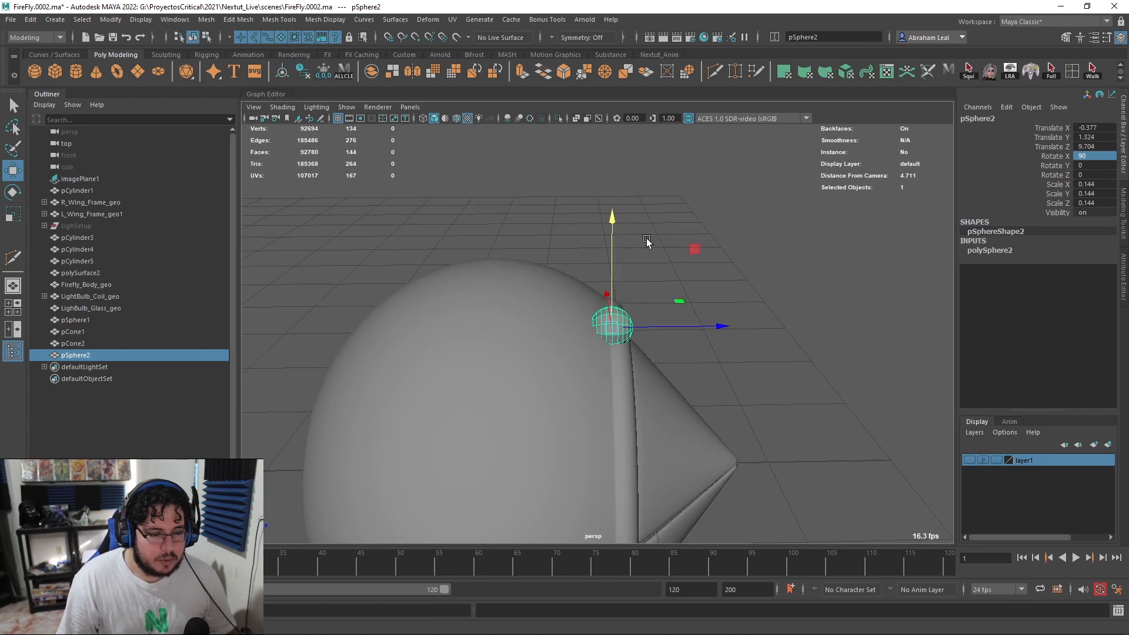
click(789, 270)
click(617, 327)
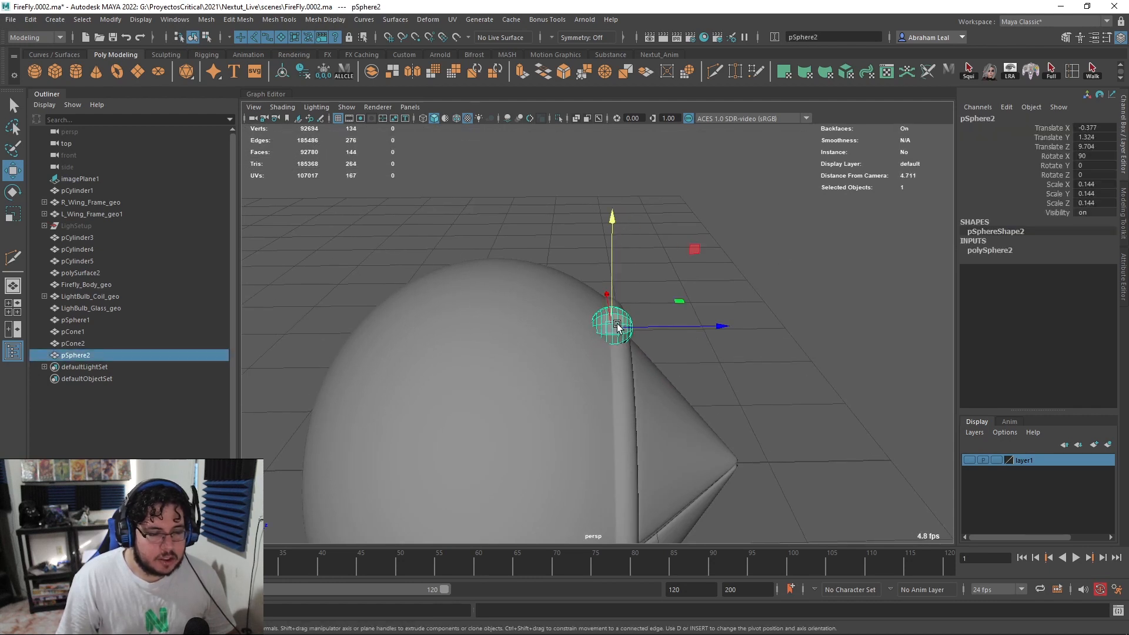
Step: Mirror the small sphere across the world X axis with the mirror direction set to +
shift+right_click(617, 326)
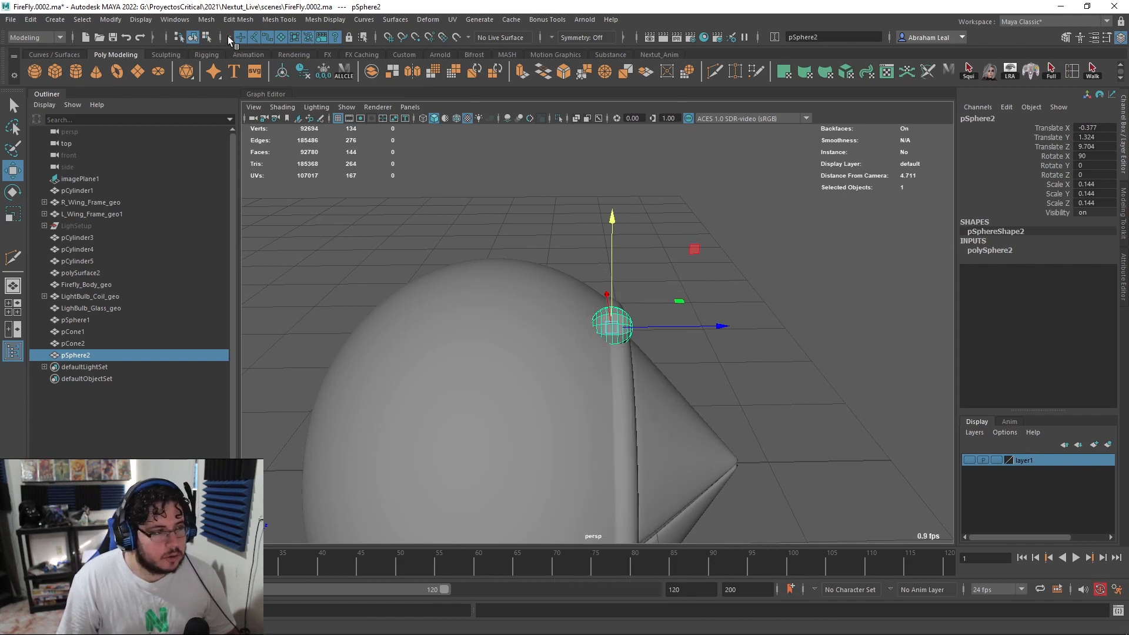
click(207, 19)
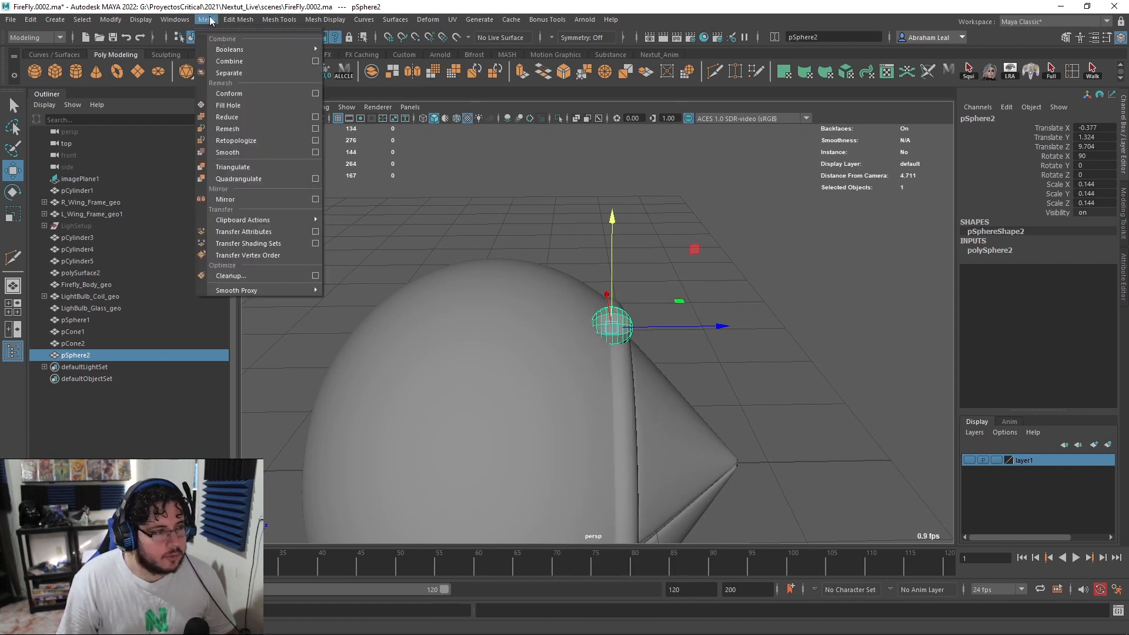
click(316, 200)
drag(564, 184, 929, 150)
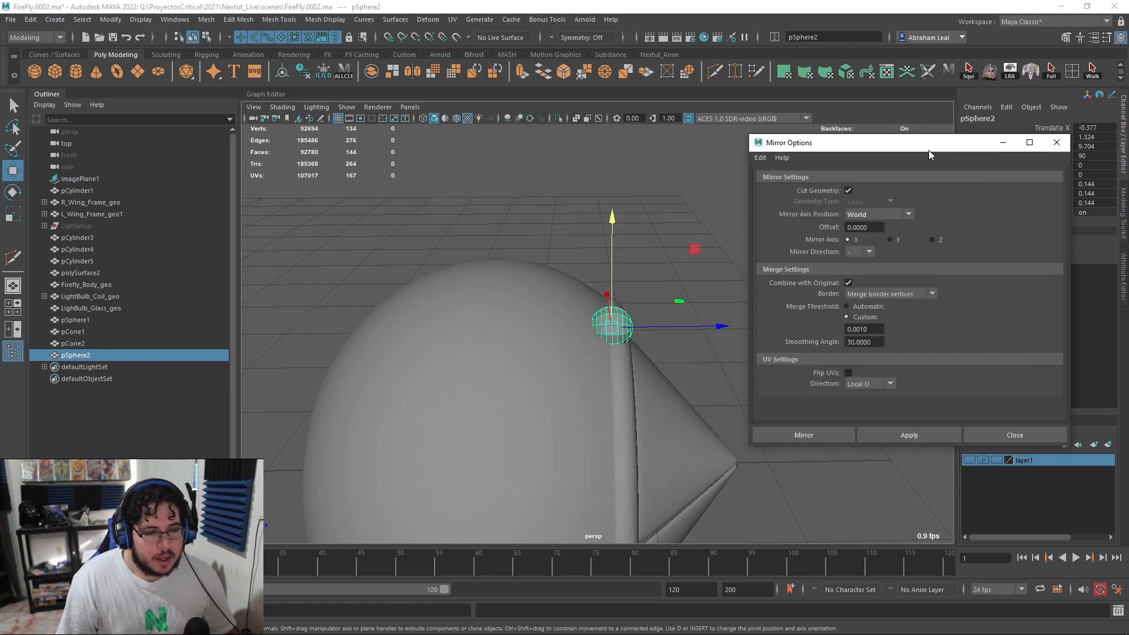
click(869, 251)
click(854, 263)
click(910, 435)
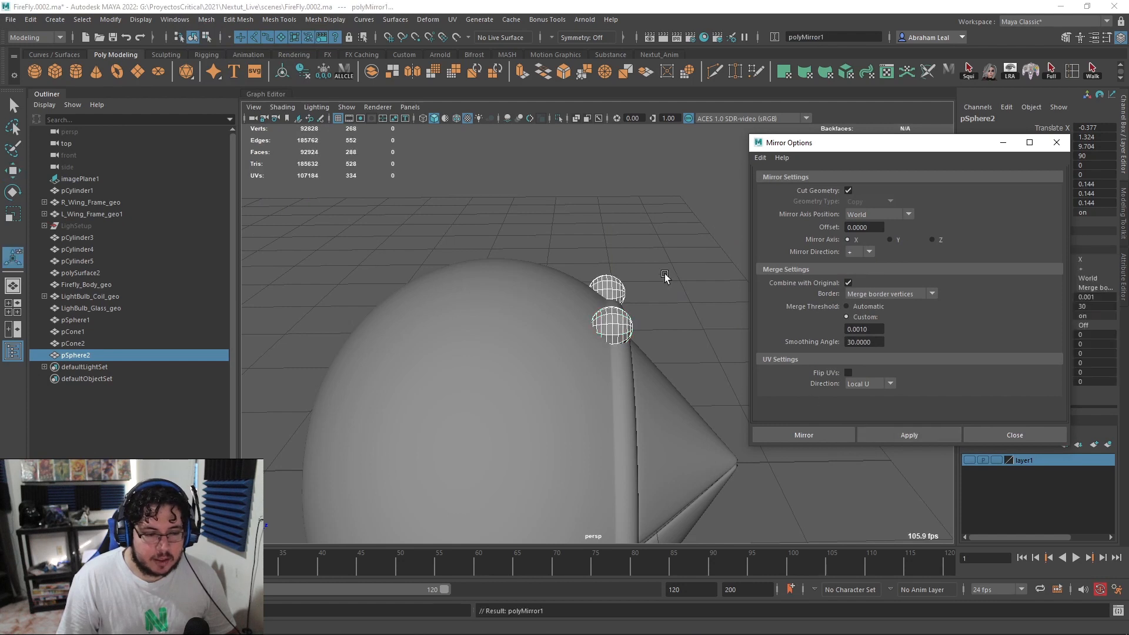
Step: Check the mirrored pair of small spheres above the mouth and turn on their smoothed preview
alt+drag(660, 285, 549, 259)
click(719, 207)
alt+right_drag(727, 206, 652, 241)
alt+drag(653, 241, 588, 285)
alt+right_drag(587, 285, 611, 351)
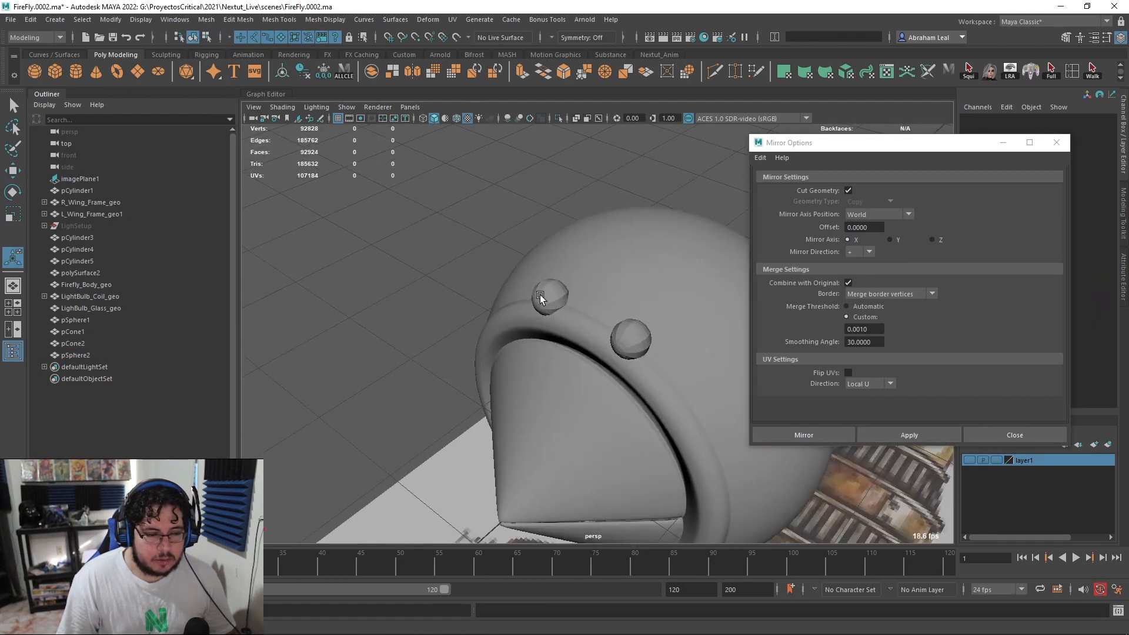
click(545, 297)
key(3)
click(464, 296)
Step: Dismiss the mirror options and compare the head with the firefly's body, wings and reference image from several angles
alt+right_drag(464, 296, 432, 268)
alt+drag(432, 267, 572, 285)
alt+right_drag(587, 289, 581, 287)
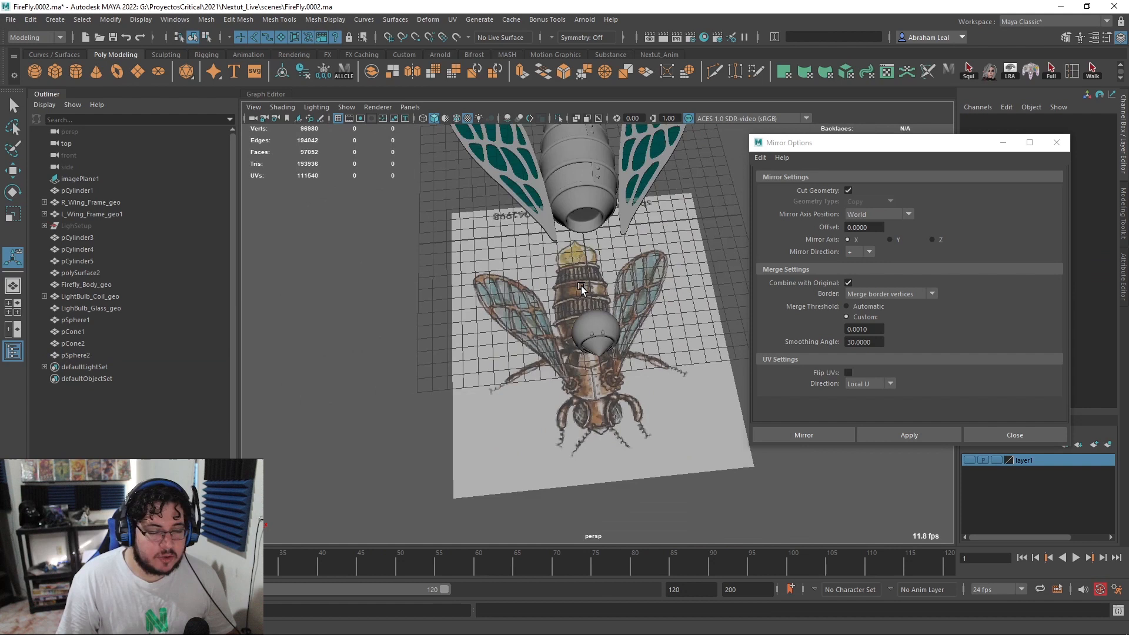
alt+drag(581, 288, 665, 287)
alt+right_drag(665, 288, 676, 265)
alt+drag(676, 265, 678, 256)
alt+drag(655, 310, 640, 341)
alt+middle_drag(639, 341, 637, 214)
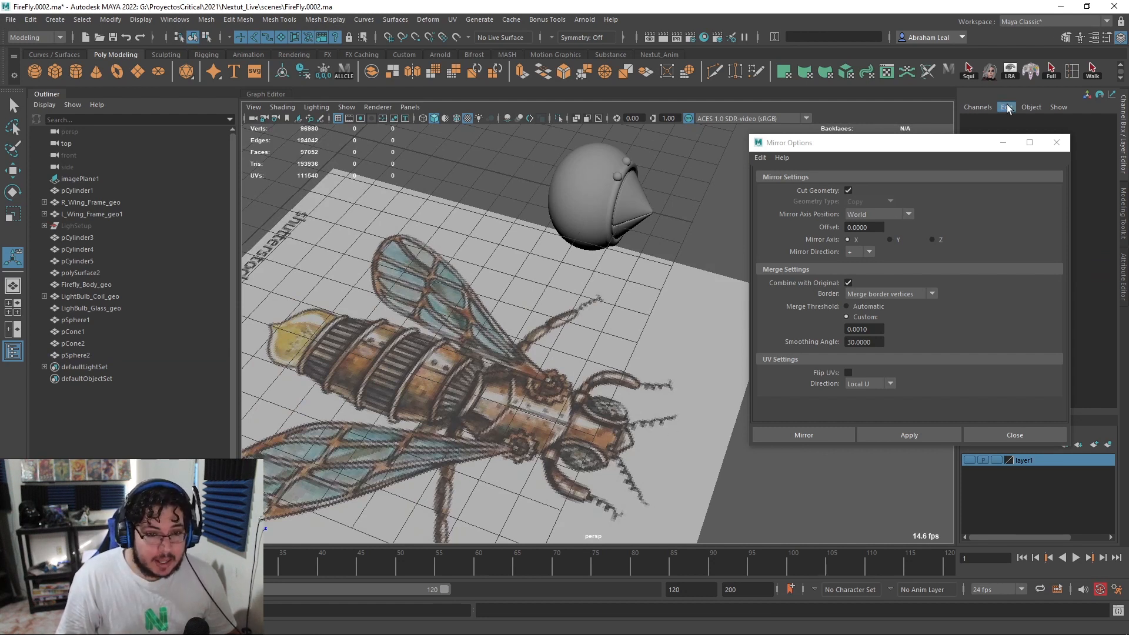
click(1004, 142)
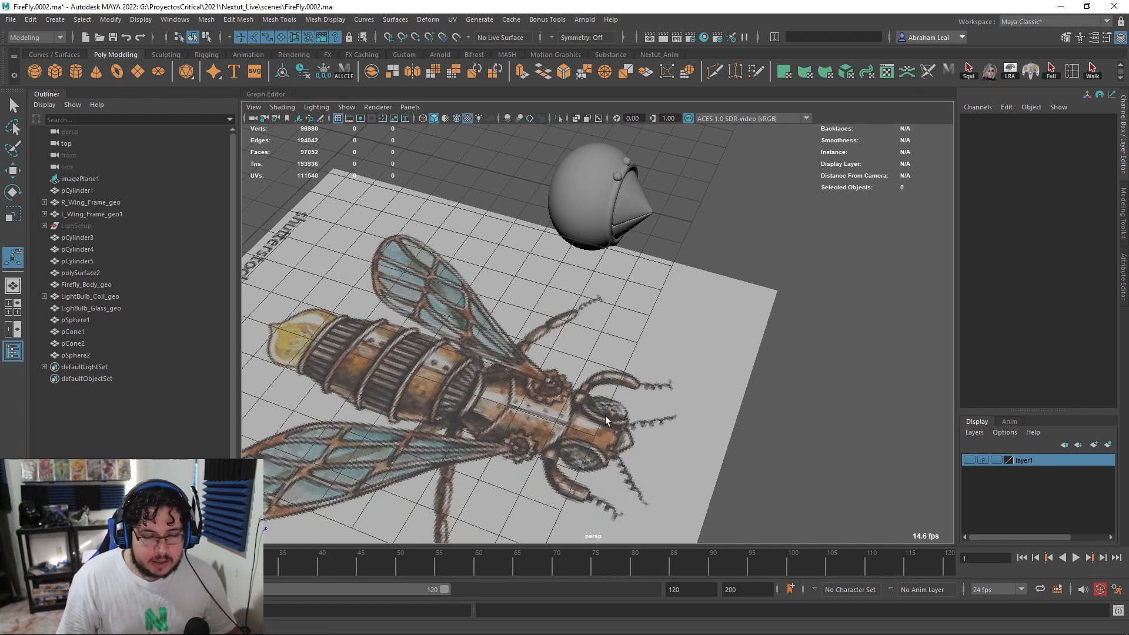
alt+middle_drag(583, 224, 673, 295)
alt+right_drag(673, 296, 682, 325)
alt+middle_drag(683, 325, 674, 357)
alt+right_drag(674, 357, 668, 328)
alt+middle_drag(668, 328, 563, 271)
alt+right_drag(562, 271, 479, 278)
alt+drag(479, 278, 553, 313)
alt+right_drag(482, 270, 425, 253)
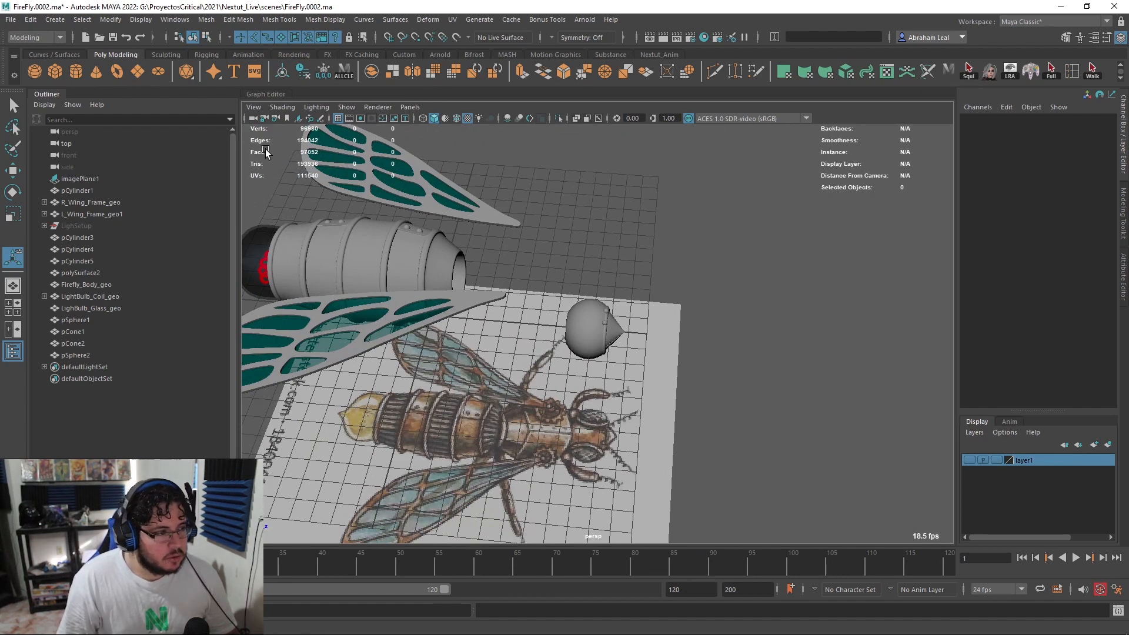
Step: Create a polygon plane, scale it to about 11.518, and move it in front of the head at about 20.485 in Z
click(137, 71)
key(r)
drag(432, 316, 921, 353)
key(w)
alt+middle_drag(769, 319, 614, 320)
alt+right_drag(614, 319, 713, 318)
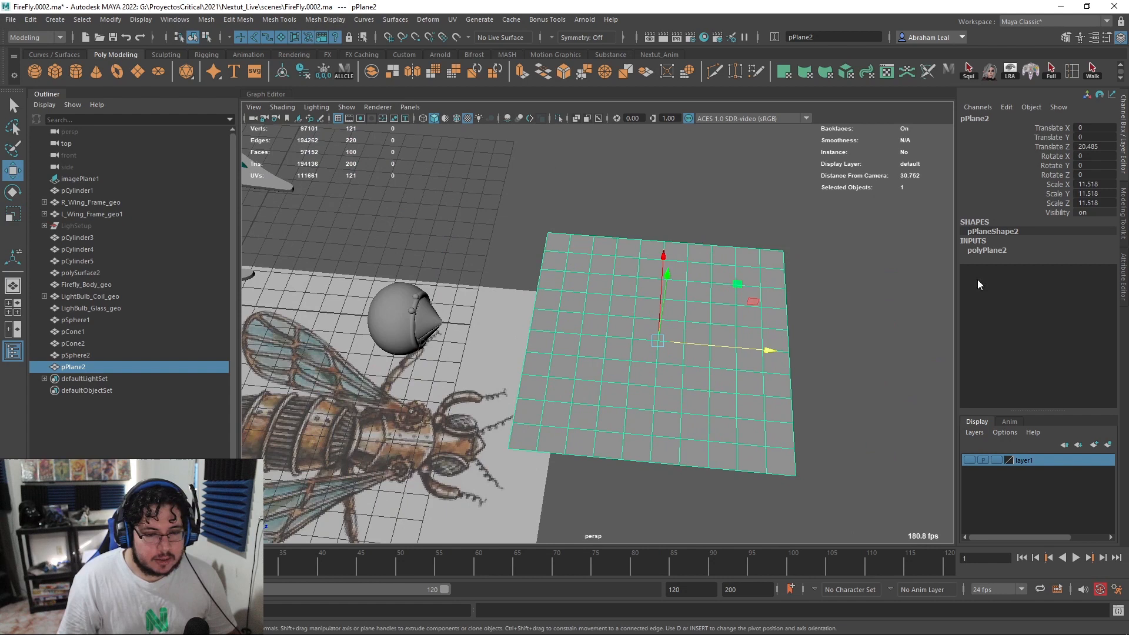
scroll(857, 315, up, 3)
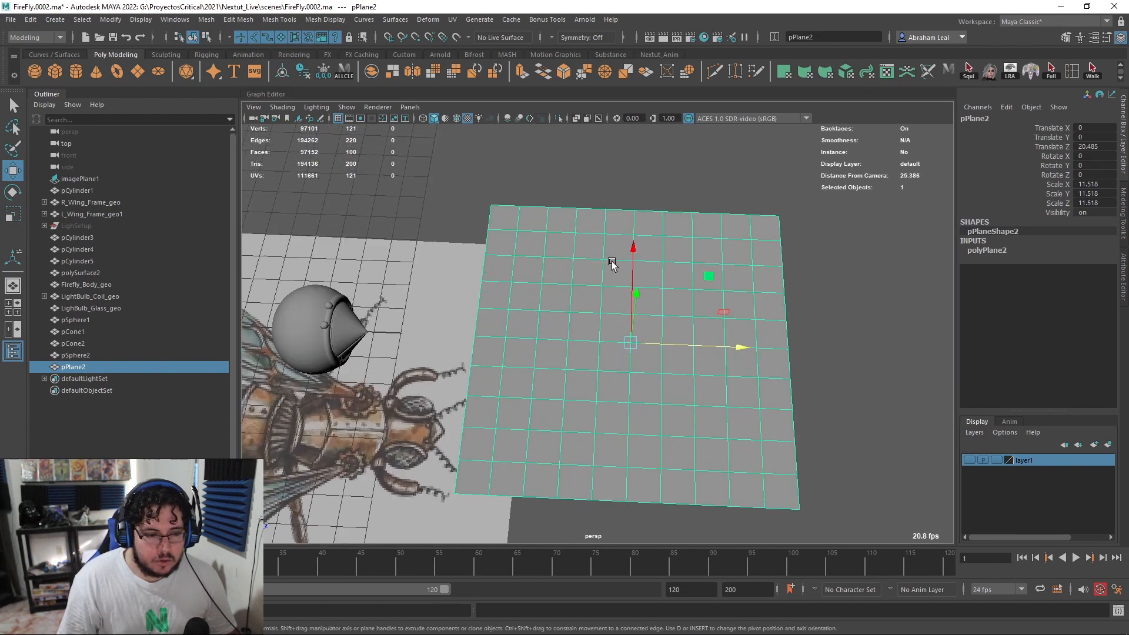
Step: Delete nine evenly spaced 2 by 2 blocks of faces from the plane to form a 3 by 3 grid of openings
key(F11)
click(522, 245)
key(q)
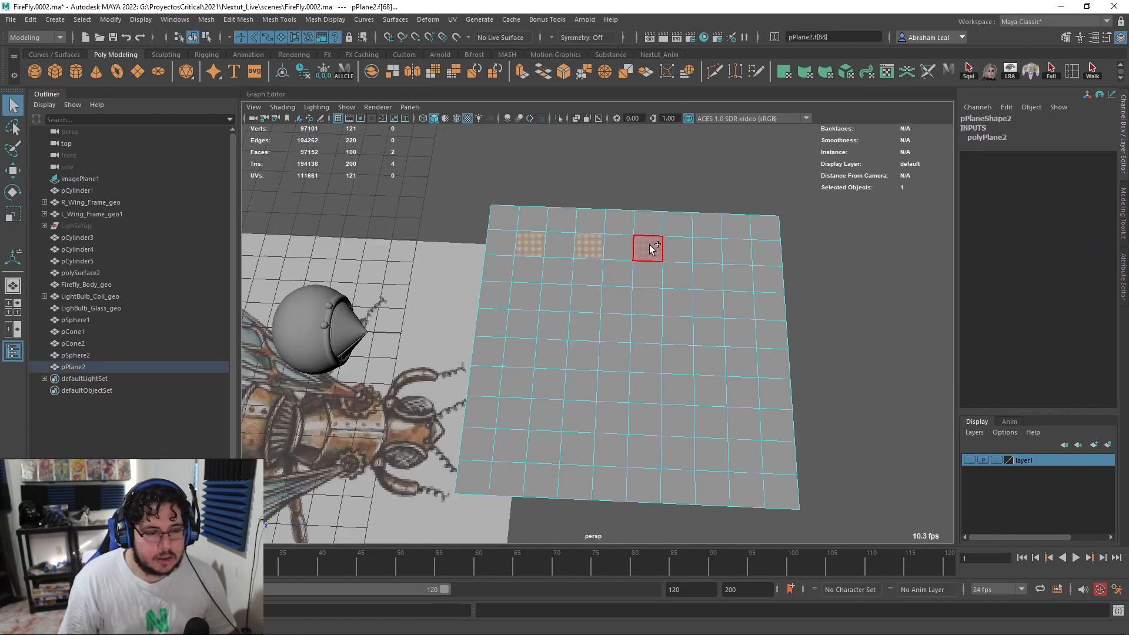
drag(570, 242, 530, 266)
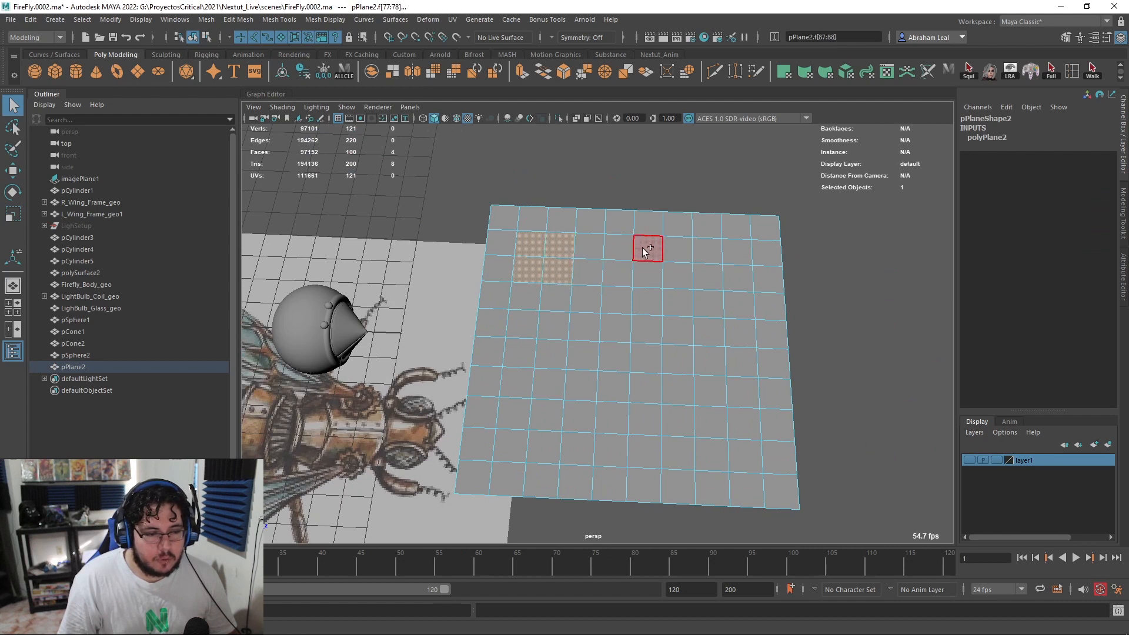
shift+drag(732, 248, 710, 270)
alt+middle_drag(682, 298, 693, 275)
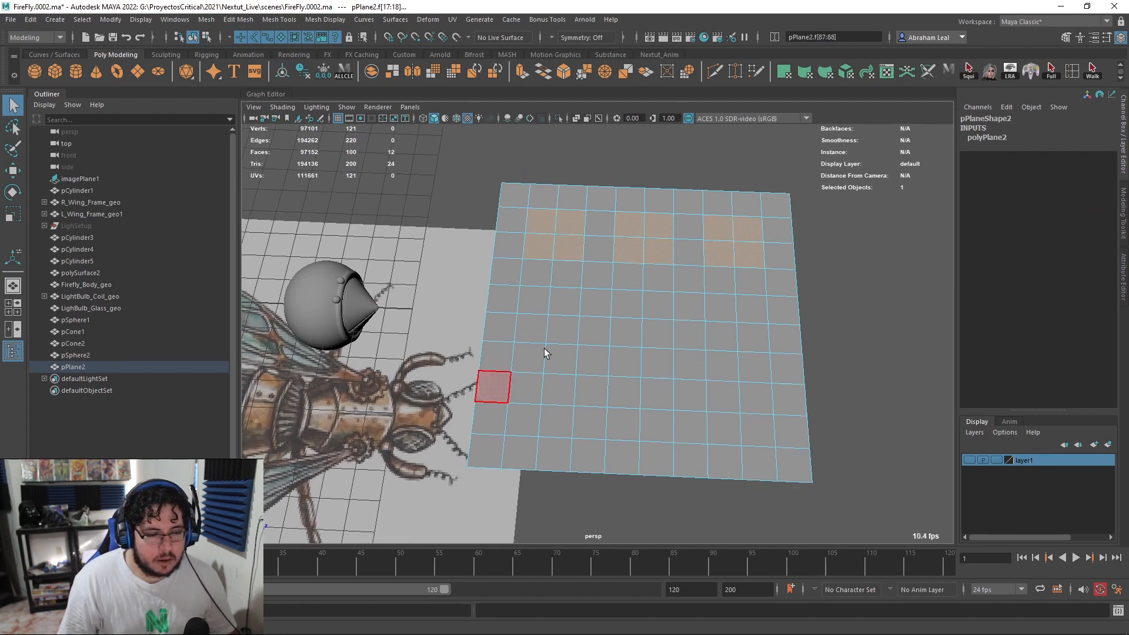
shift+drag(524, 423, 524, 425)
shift+drag(658, 298, 627, 330)
shift+drag(657, 393, 626, 426)
shift+drag(760, 396, 722, 434)
key(Delete)
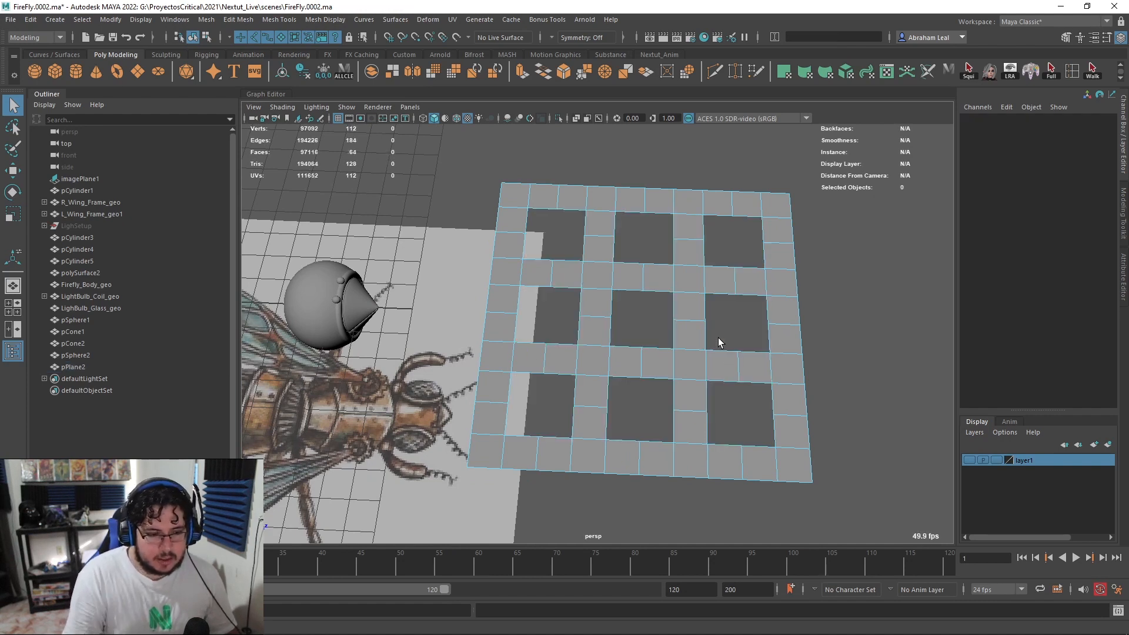
Step: Snap the perforated plane's pivot to a vertex at the middle of the edge nearest the head
click(691, 278)
scroll(691, 278, down, 4)
alt+drag(692, 278, 686, 291)
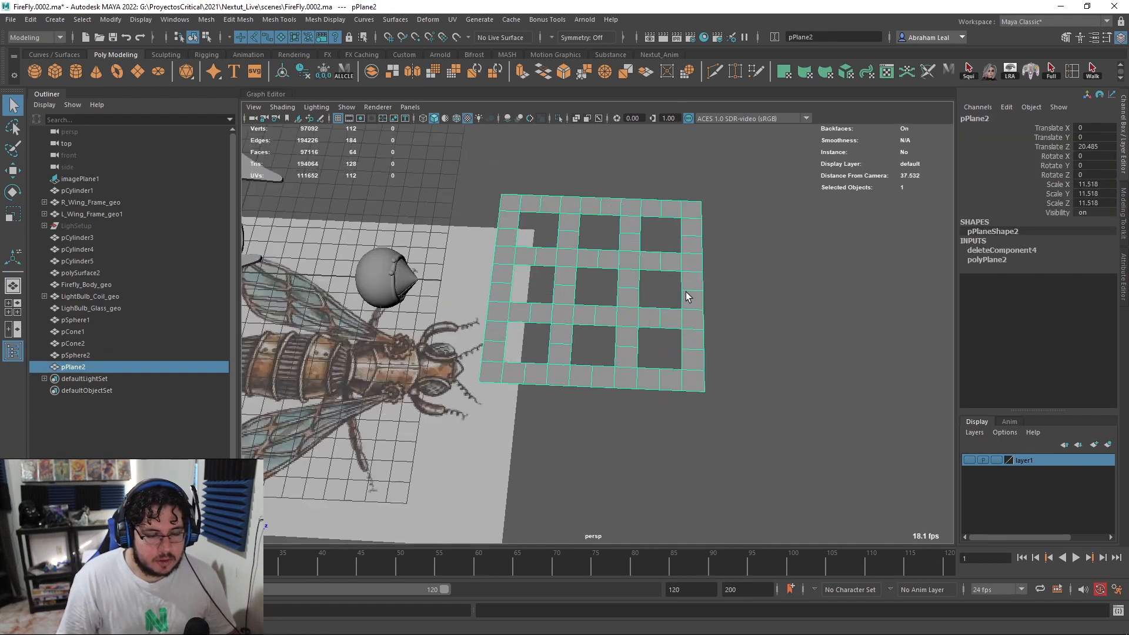
scroll(686, 292, up, 2)
key(w)
key(d)
key(v)
drag(709, 282, 462, 285)
key(d)
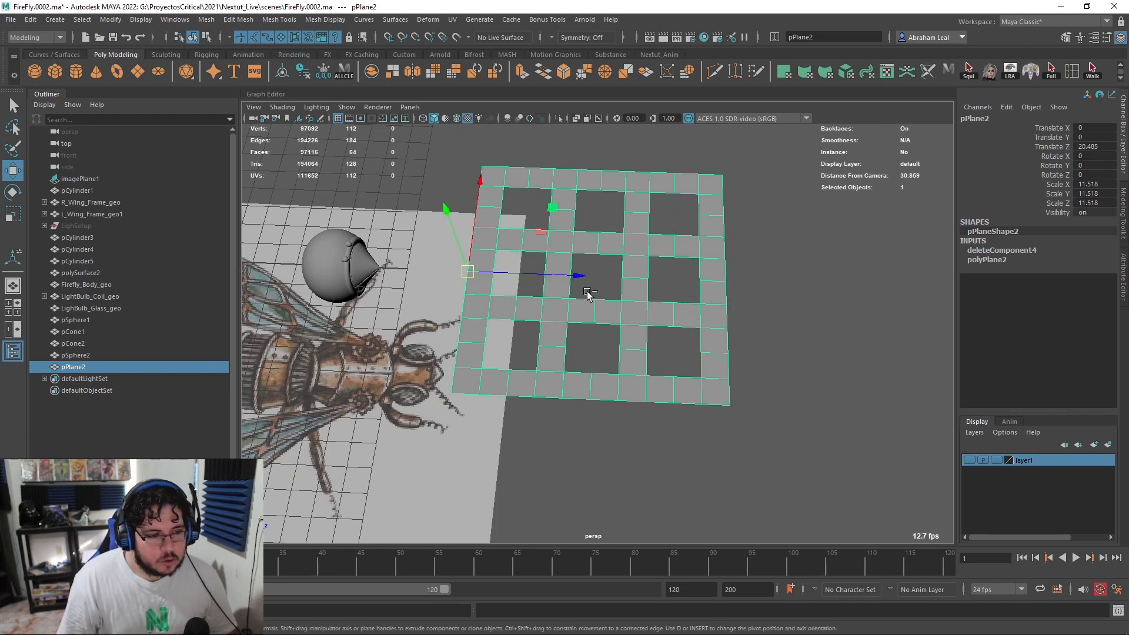
Step: Duplicate the perforated plane and snap the copy end to end with the original at 32.003 in Z
key(ctrl+d)
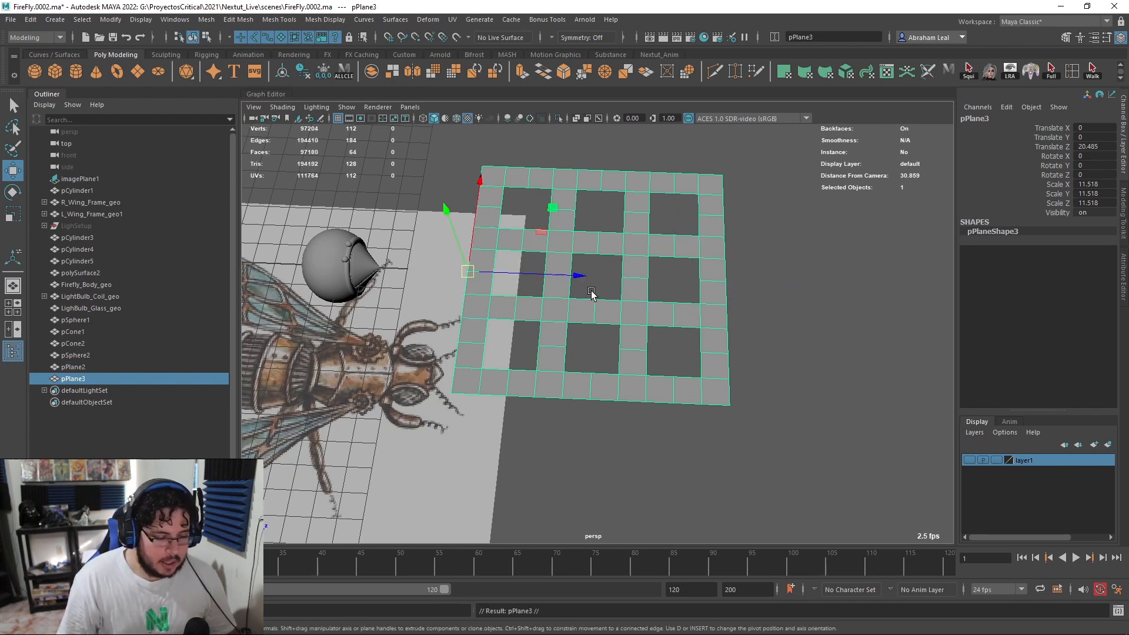
drag(577, 280, 725, 333)
key(v)
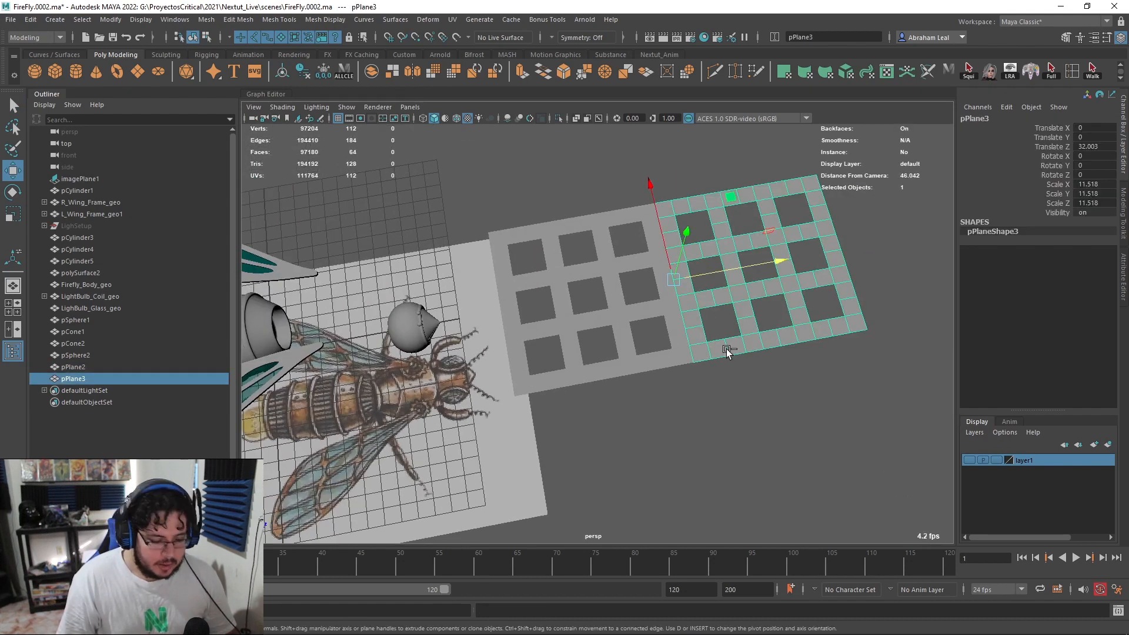
Step: Duplicate the second perforated plane, set the copy's pivot on its corner vertex, and snap it alongside at -11.518 in X
key(ctrl+d)
drag(651, 185, 704, 401)
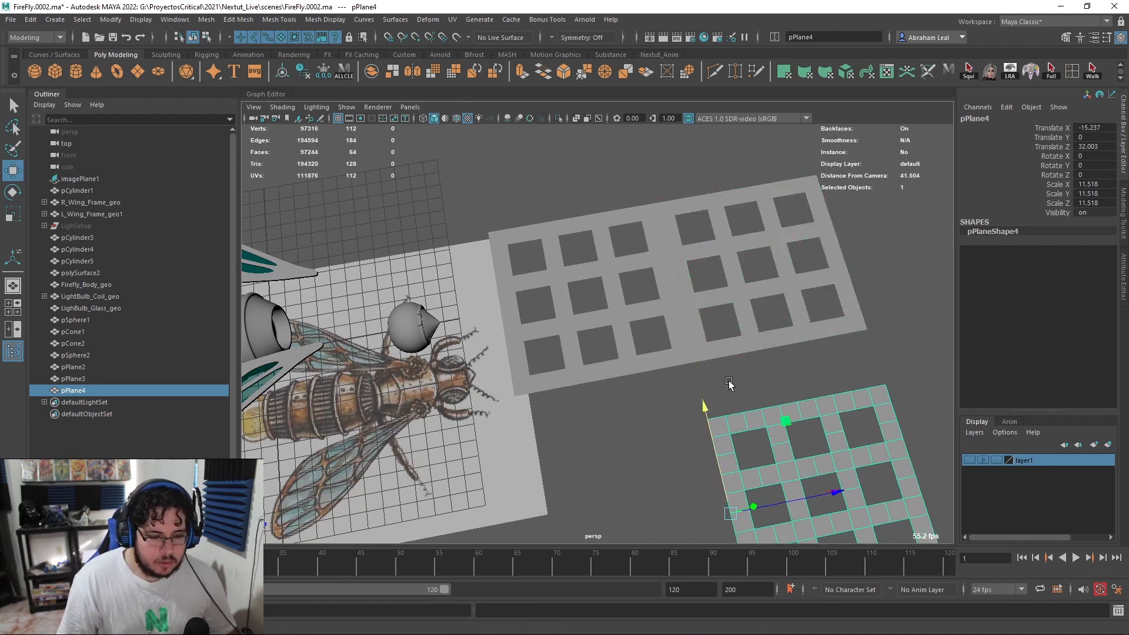
alt+middle_drag(736, 401, 695, 329)
key(d)
key(v)
drag(667, 347, 667, 344)
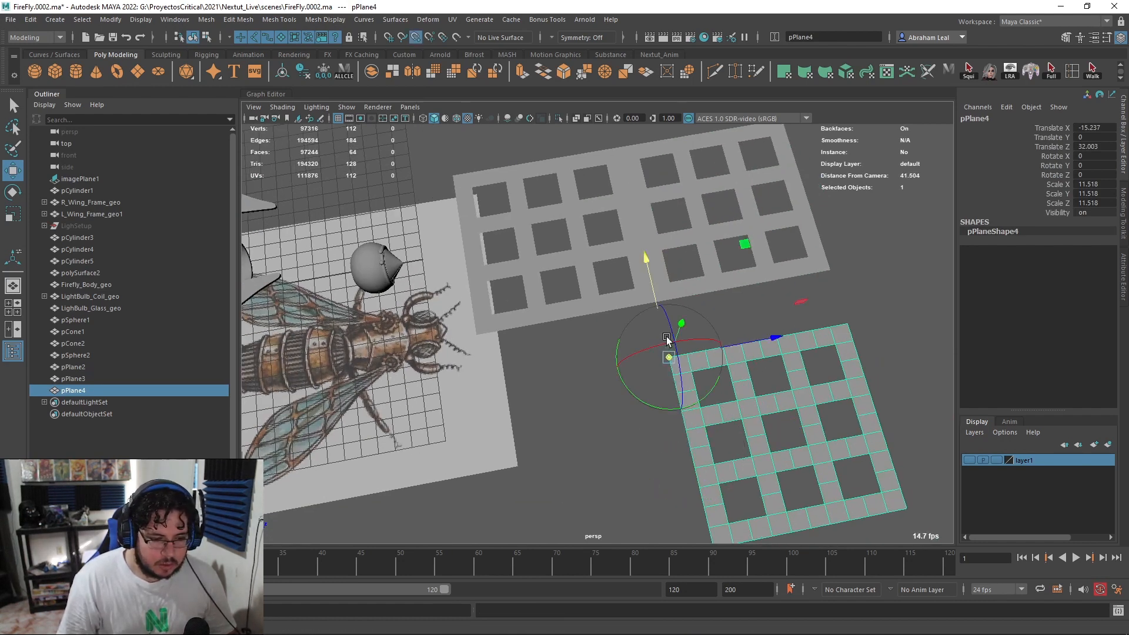
drag(663, 315, 654, 301)
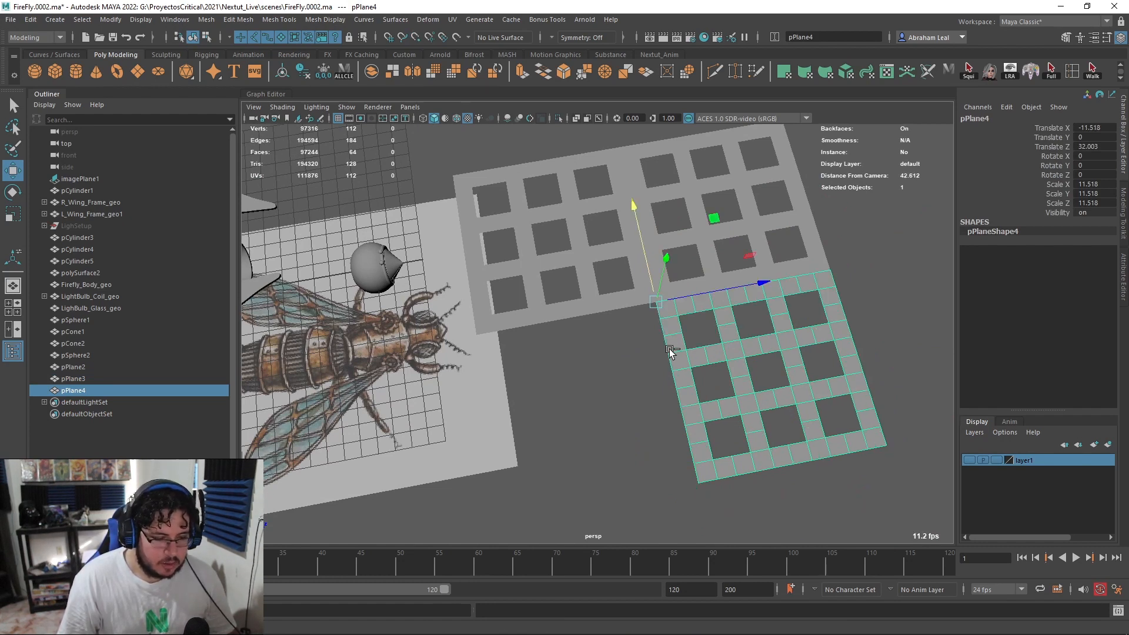
Step: Duplicate the side plane and snap the copy at 20.485 in Z to complete a 2 by 2 block of planes
key(ctrl+d)
key(v)
drag(759, 284, 483, 343)
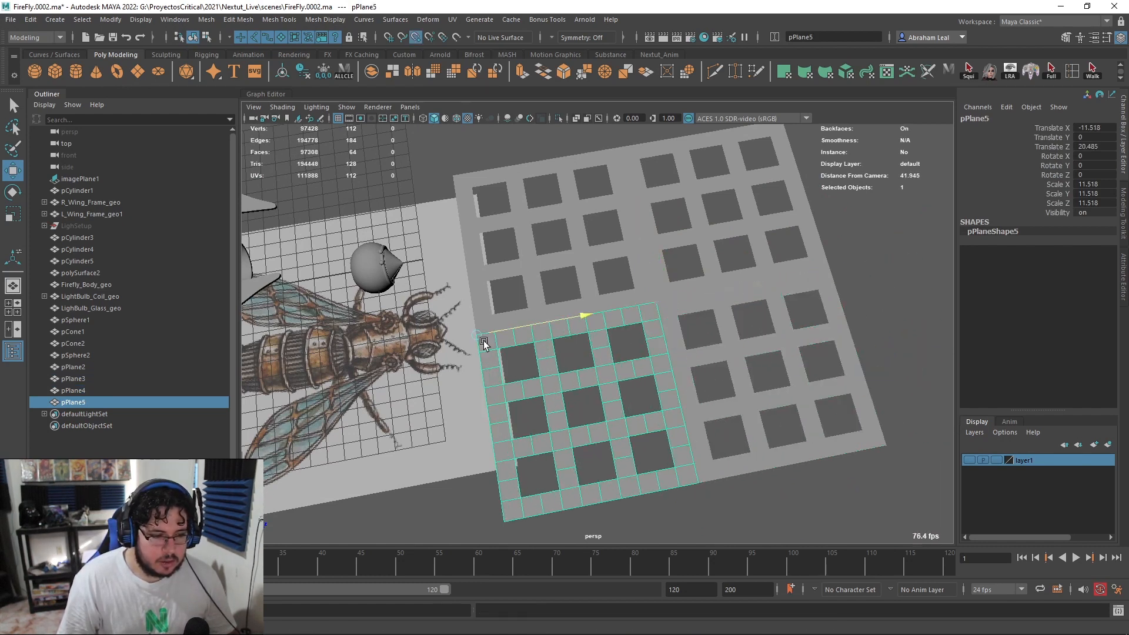
Step: Delete the strip of faces on the second plane along its seam with the original plane
click(879, 284)
alt+drag(880, 284, 729, 290)
alt+right_drag(729, 290, 690, 349)
alt+drag(690, 348, 677, 273)
click(682, 312)
right_drag(670, 177, 675, 202)
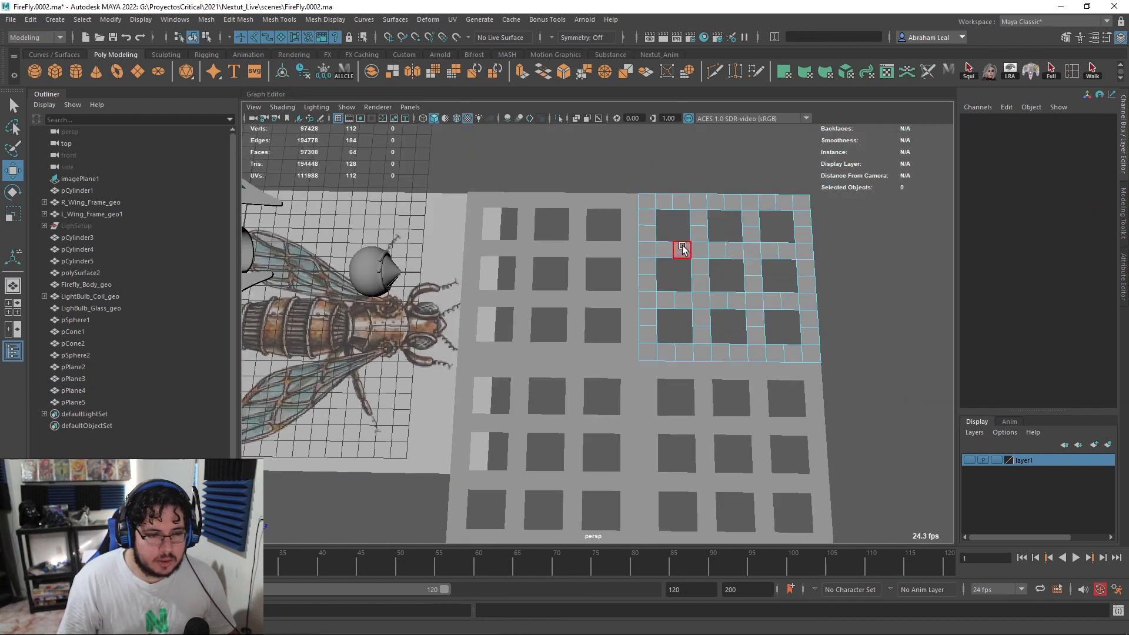
drag(656, 178, 631, 409)
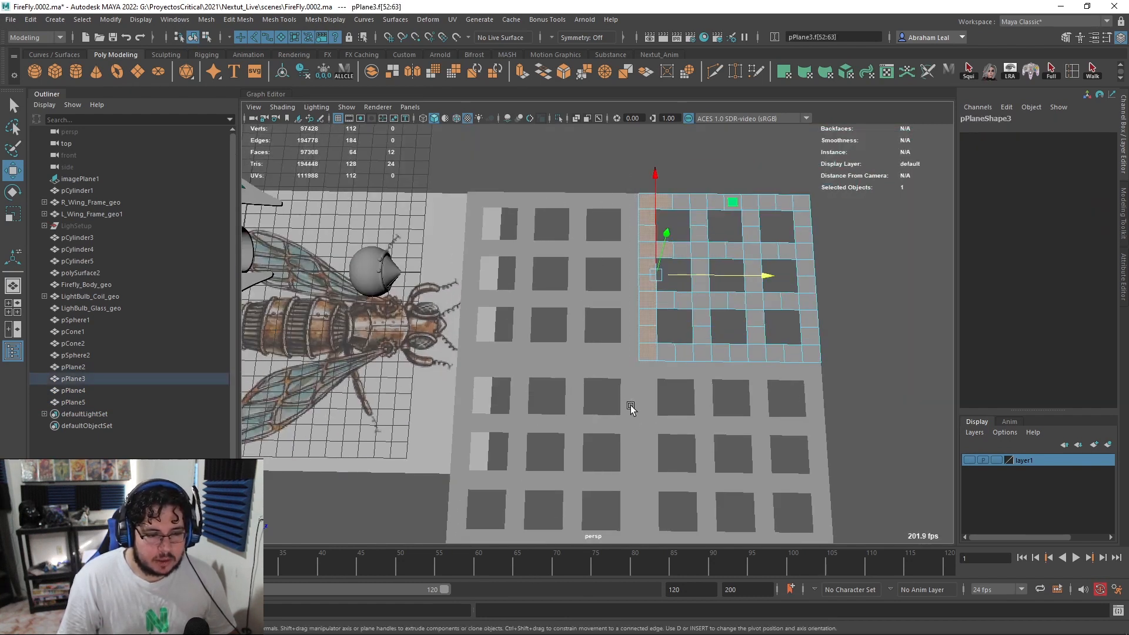
drag(598, 184, 650, 348)
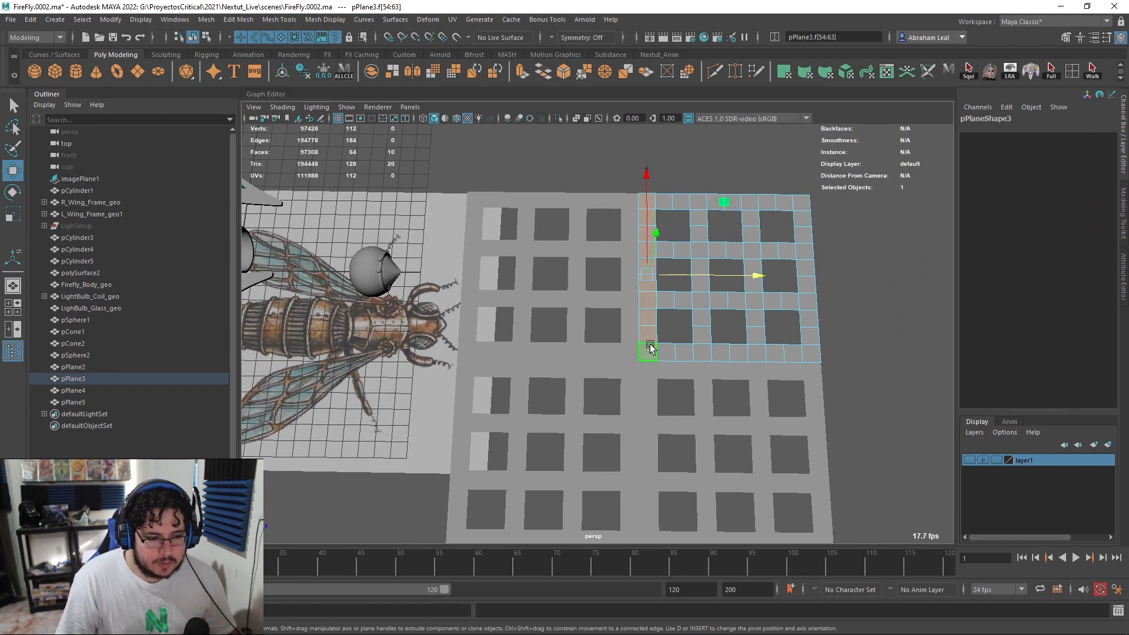
key(Delete)
Step: Snap the trimmed plane's pivot to its cut edge and snap the plane against the original at 30.852 in Z
right_drag(698, 219, 751, 157)
click(751, 156)
click(737, 202)
key(d)
drag(746, 277, 657, 278)
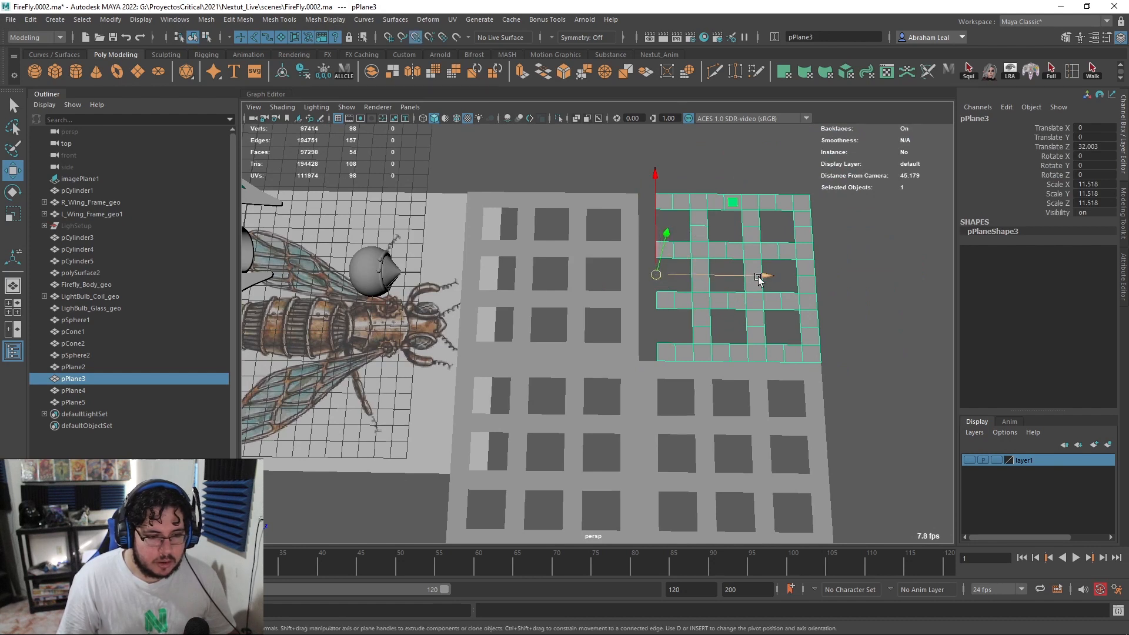
drag(763, 277, 746, 277)
Step: Delete the two untrimmed side planes, keeping only the original and the trimmed plane
click(777, 319)
click(464, 518)
key(Delete)
Step: Duplicate both perforated planes together and move the copies sideways to about -13.625 in X
alt+drag(701, 296, 657, 252)
click(658, 252)
right_click(614, 247)
alt+middle_drag(724, 259, 654, 245)
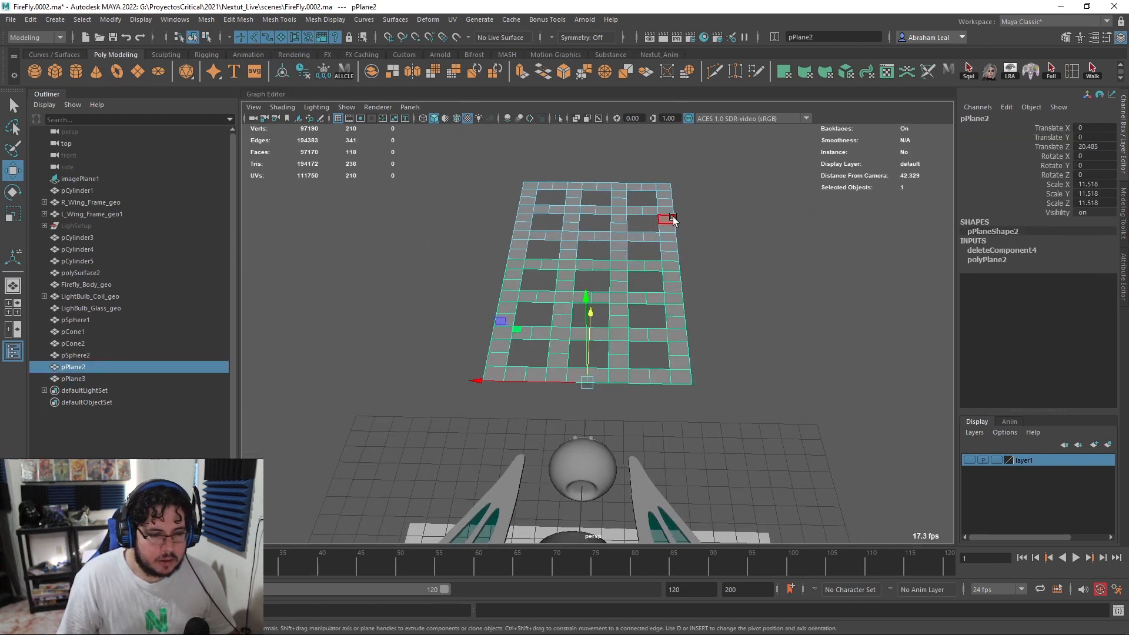
click(671, 220)
right_drag(640, 291, 754, 179)
drag(709, 207, 593, 294)
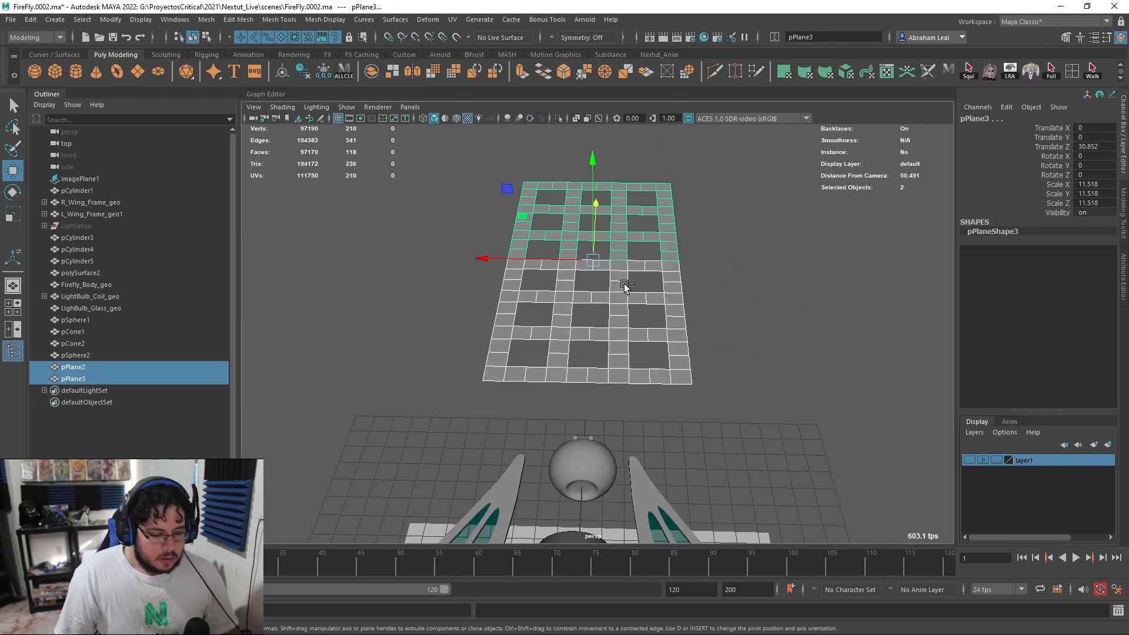
key(ctrl+d)
drag(487, 258, 660, 201)
Step: Combine the two copied planes into a single mesh
right_drag(668, 185, 669, 215)
alt+drag(683, 226, 674, 230)
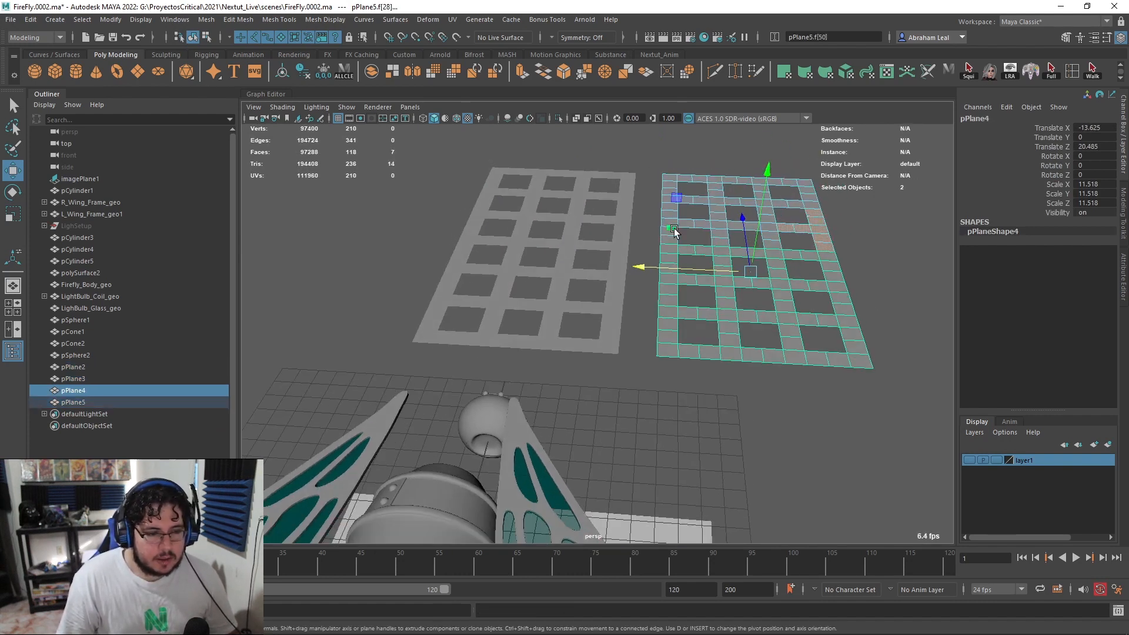
click(660, 176)
right_drag(738, 161, 764, 141)
drag(758, 153, 695, 384)
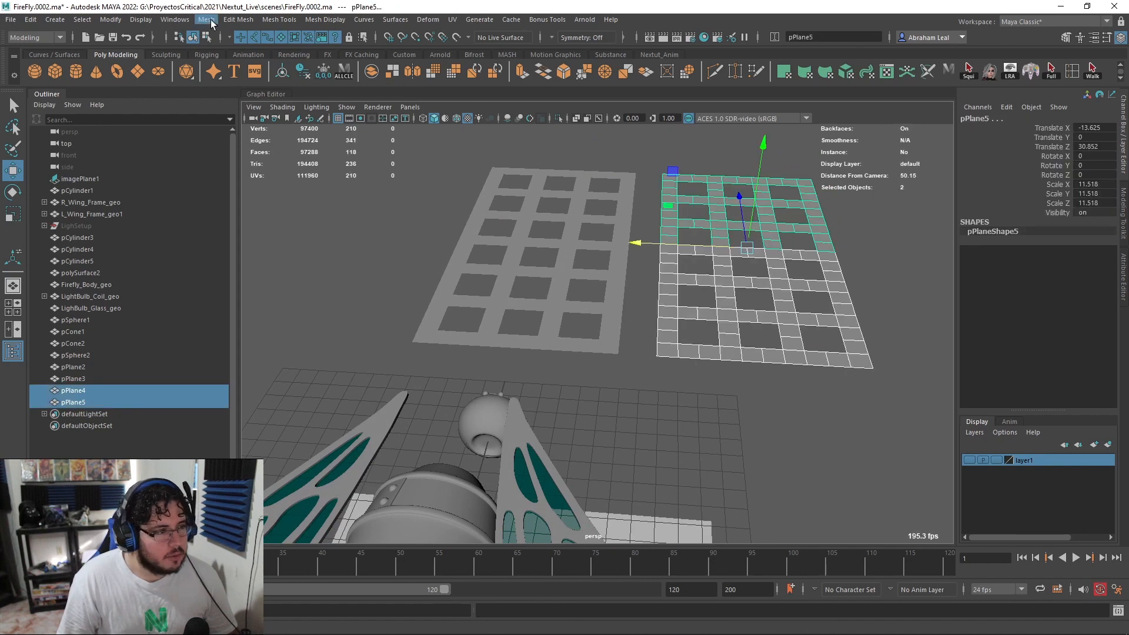
click(207, 19)
click(237, 62)
Step: Delete the strip of faces along the combined copy's long edge facing the original planes
key(F11)
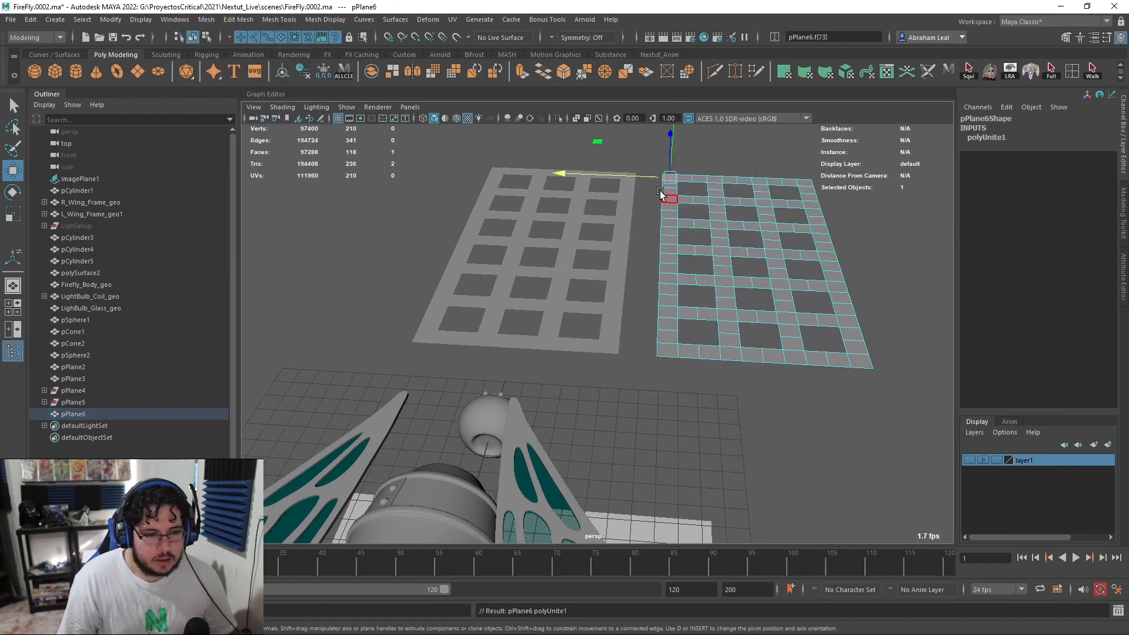
drag(662, 160, 650, 381)
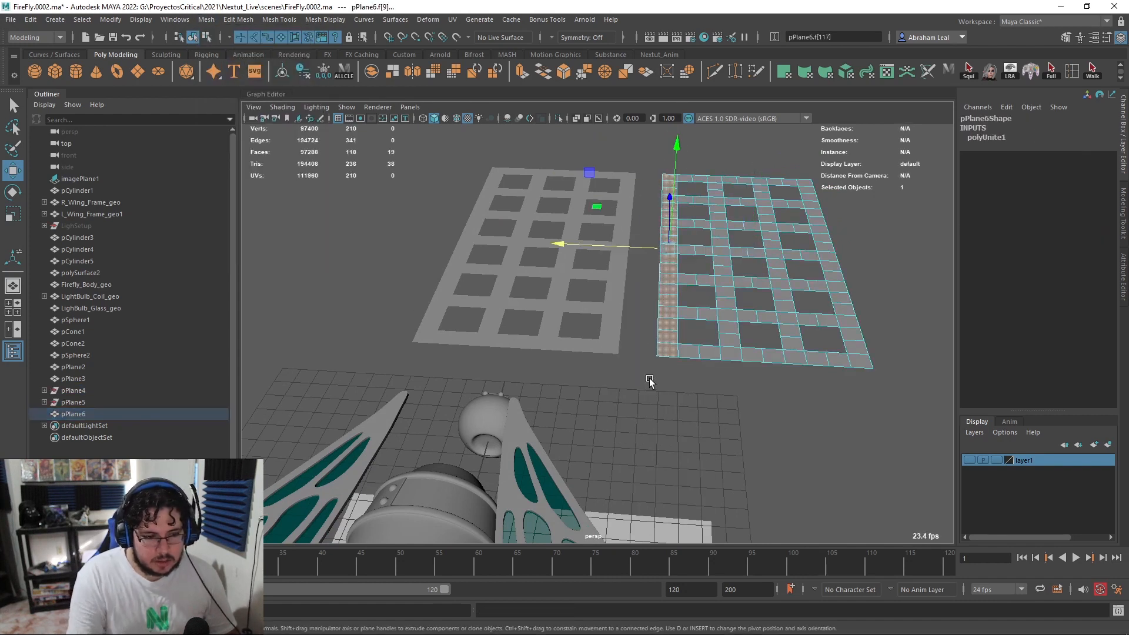
key(Delete)
Step: Snap the combined copy's pivot to its cut edge and snap the mesh against the original planes at 3.258 in X
right_drag(726, 197, 759, 179)
drag(756, 206, 743, 210)
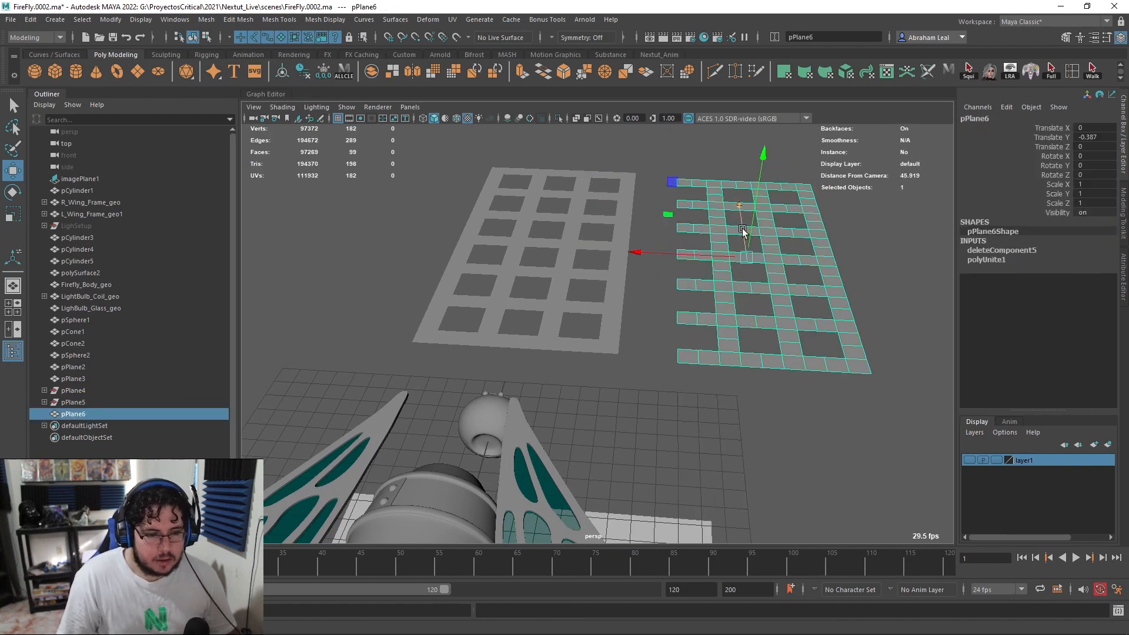
key(ctrl+z)
key(d)
key(v)
drag(666, 251, 620, 251)
key(v)
Step: Combine all three grid pieces into one mesh and delete its construction history
click(839, 219)
alt+right_drag(839, 219, 746, 249)
alt+drag(747, 250, 679, 270)
alt+drag(784, 231, 702, 213)
drag(816, 196, 553, 459)
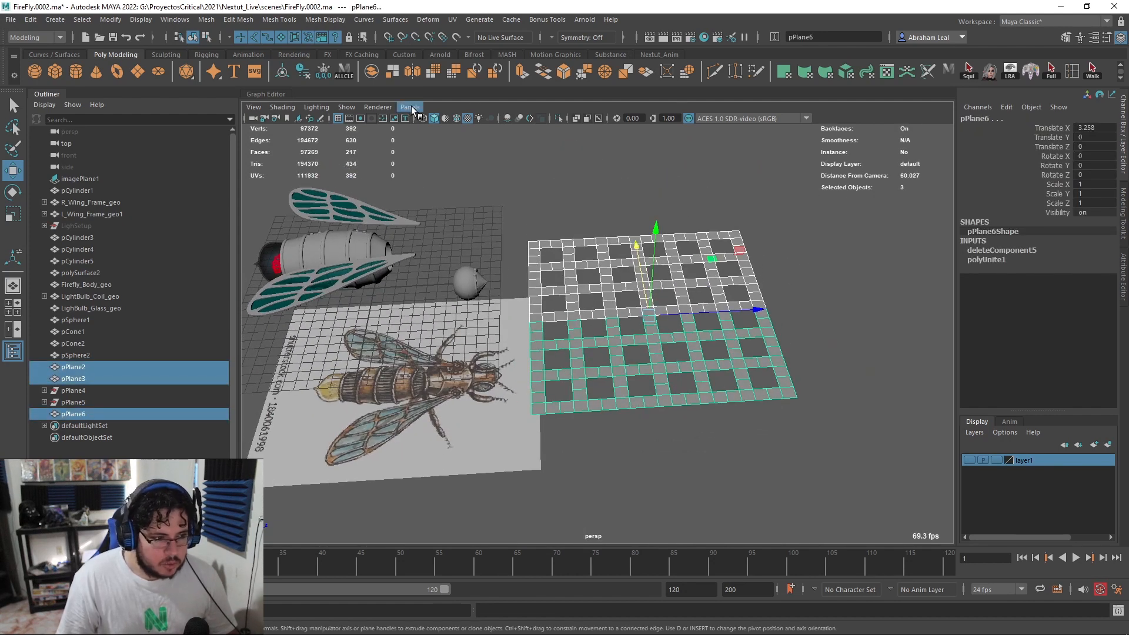
click(373, 71)
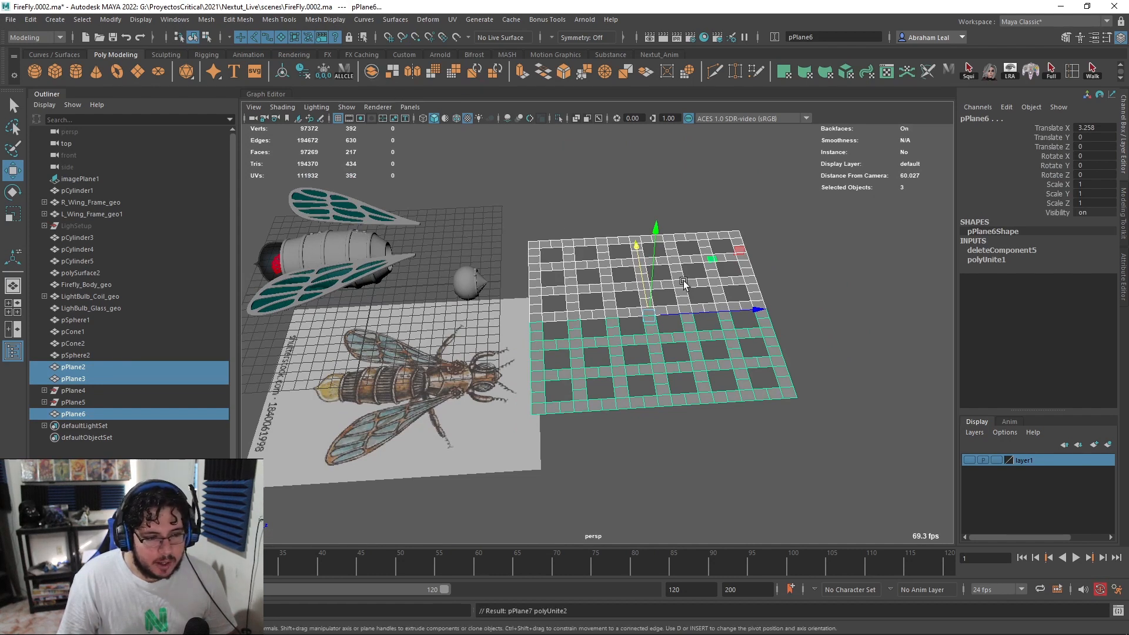
click(303, 73)
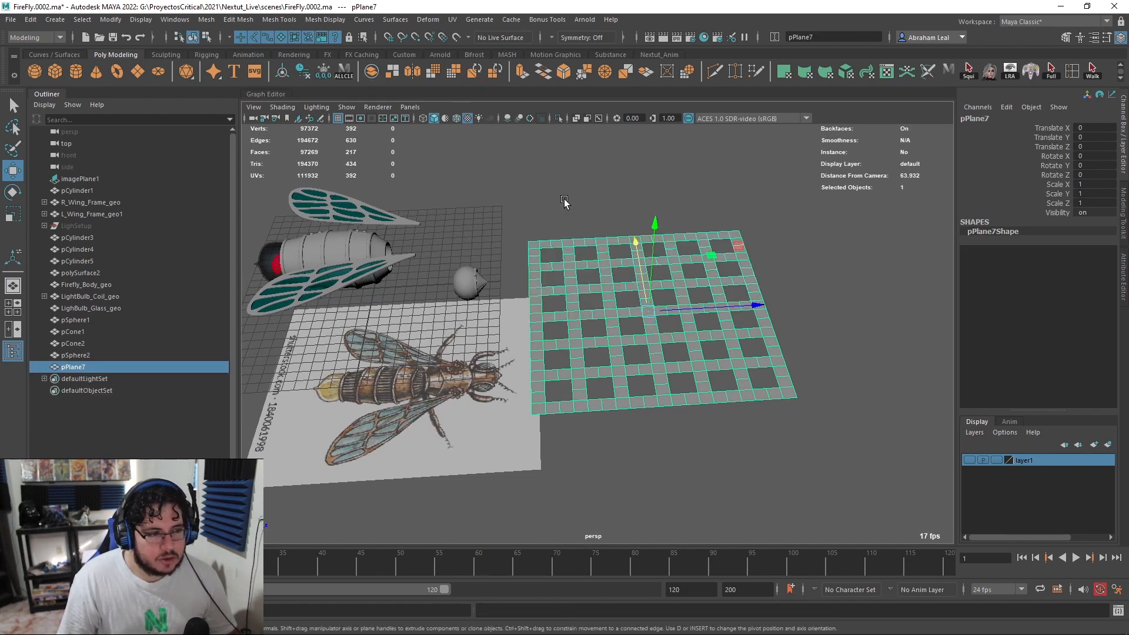
Step: Merge all overlapping vertices of the combined grid and check the seams with smooth preview
alt+drag(623, 305, 659, 282)
right_drag(658, 254, 635, 253)
drag(834, 220, 531, 180)
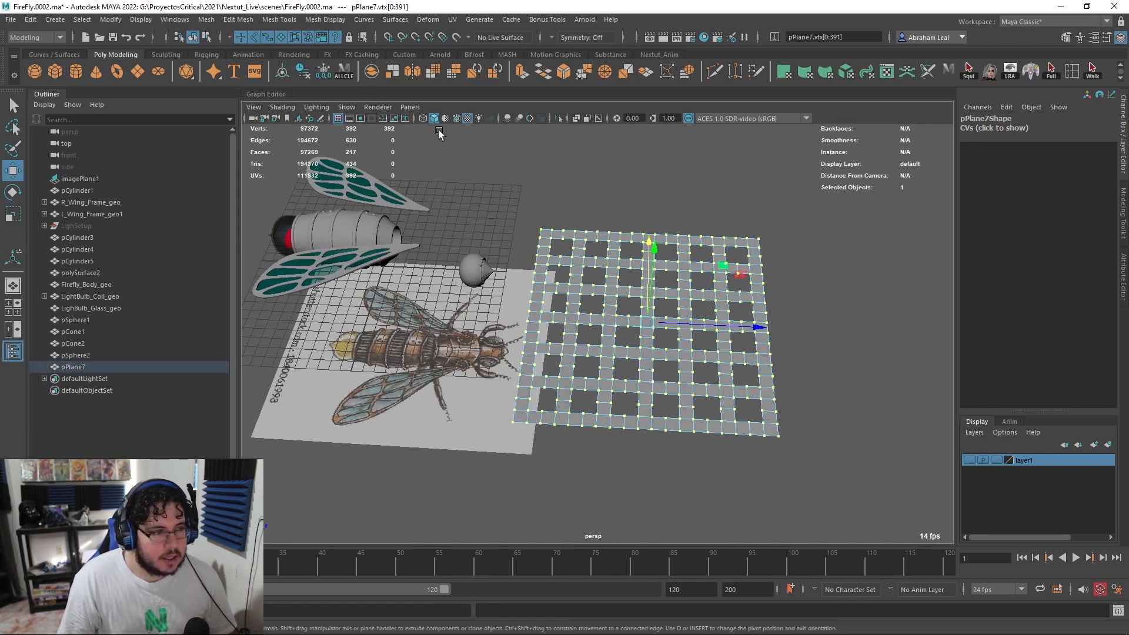
click(238, 19)
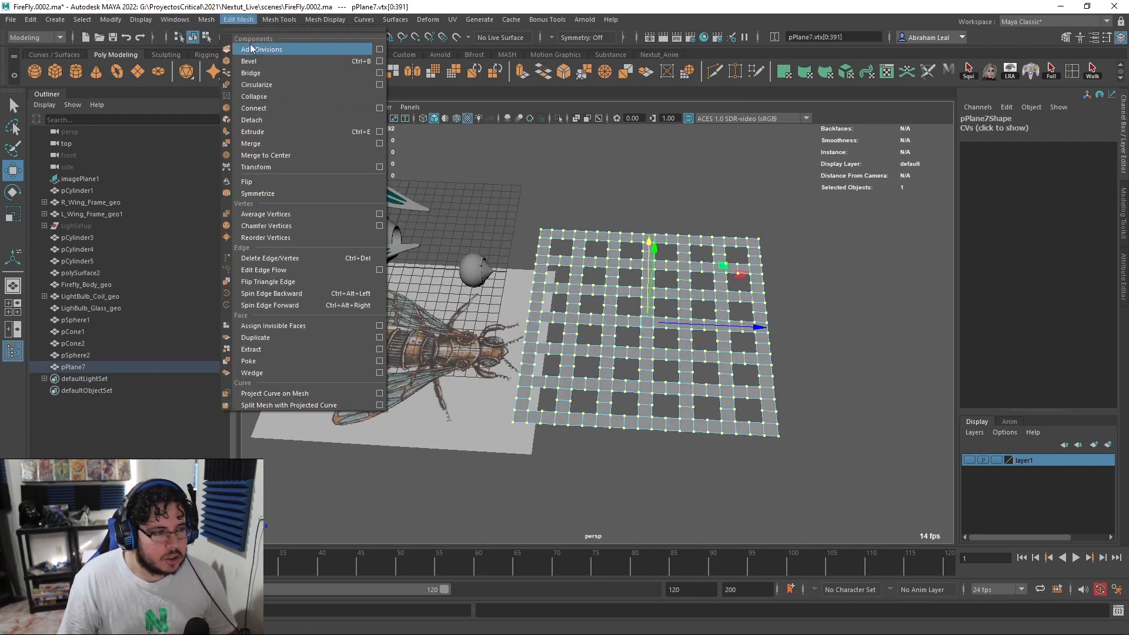
click(249, 147)
scroll(733, 311, up, 5)
alt+drag(694, 330, 713, 315)
key(1)
key(3)
key(1)
Step: Circularize the border edges of the first two openings in the grid's first row
right_drag(629, 267, 610, 202)
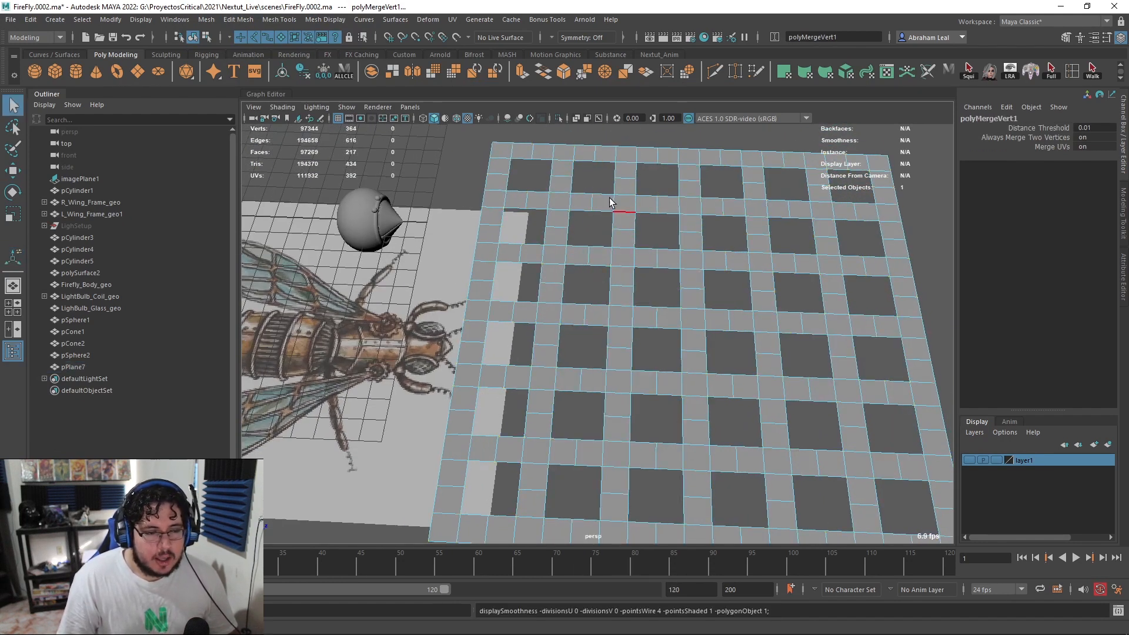
double_click(590, 161)
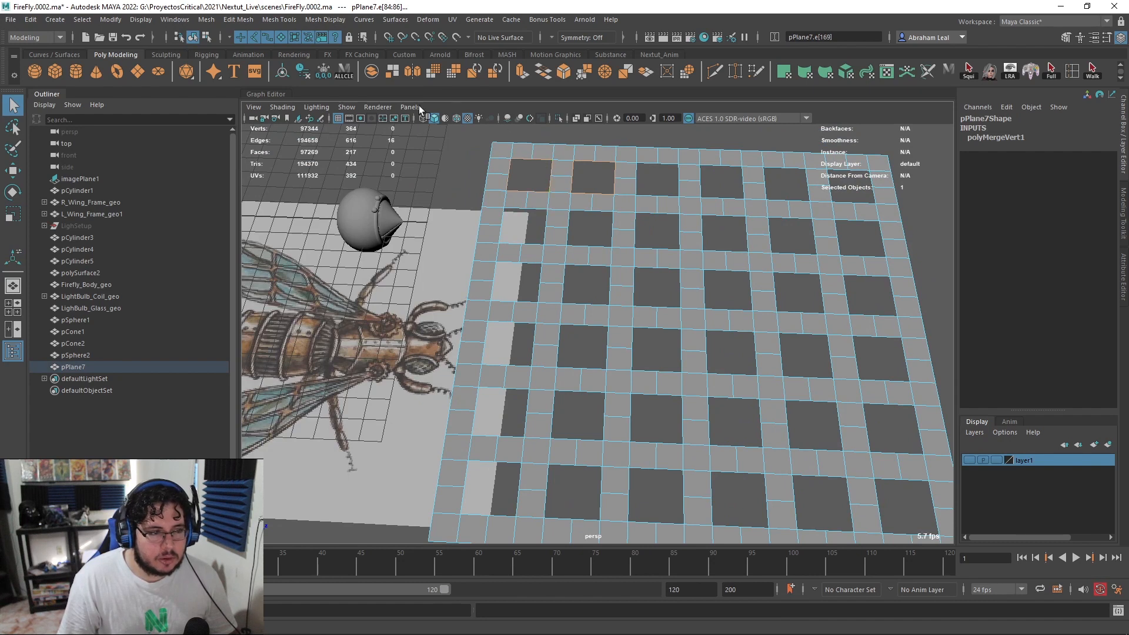
click(272, 20)
mouse_move(238, 20)
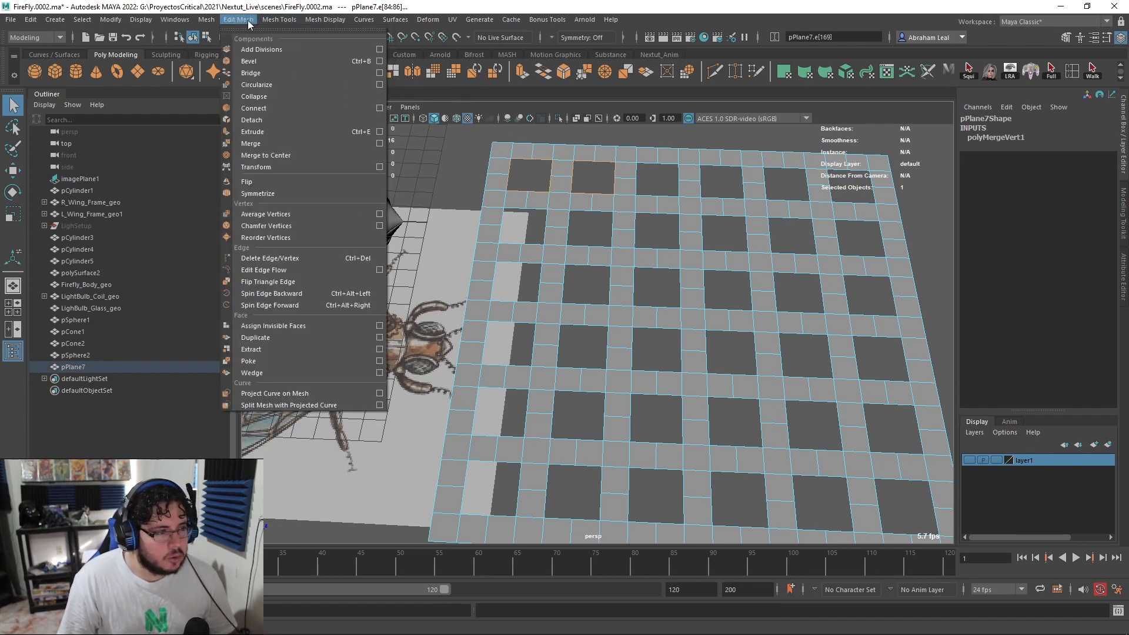
click(269, 87)
Step: Select the border edges of all remaining square openings in the grid and circularize them
double_click(651, 167)
alt+middle_drag(791, 188, 660, 163)
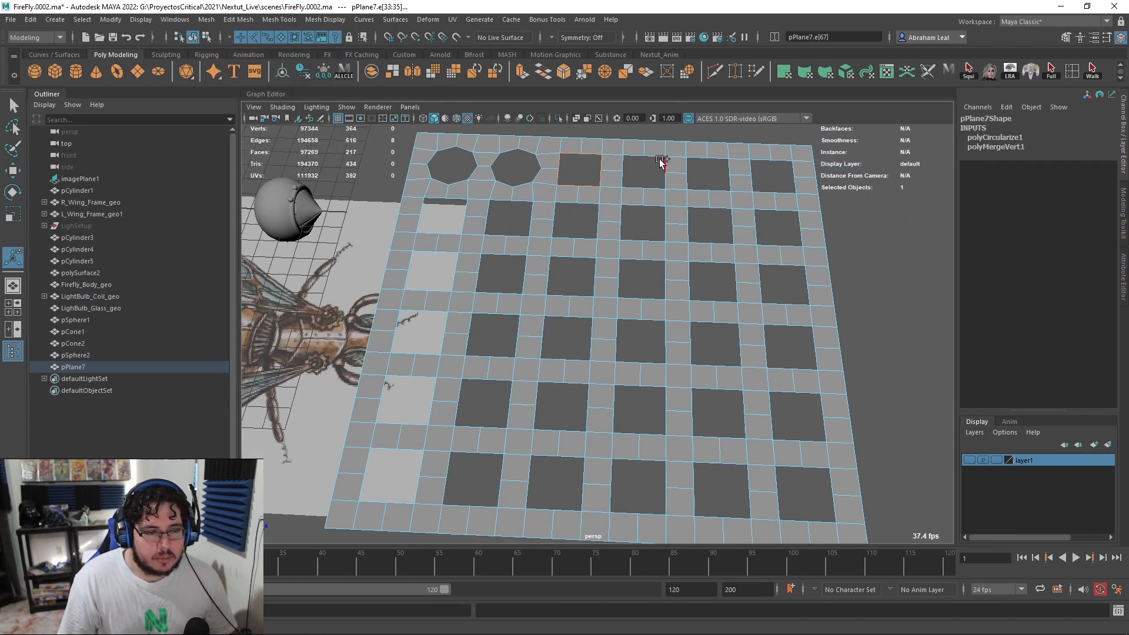
shift+double_click(656, 157)
shift+double_click(698, 159)
shift+double_click(765, 209)
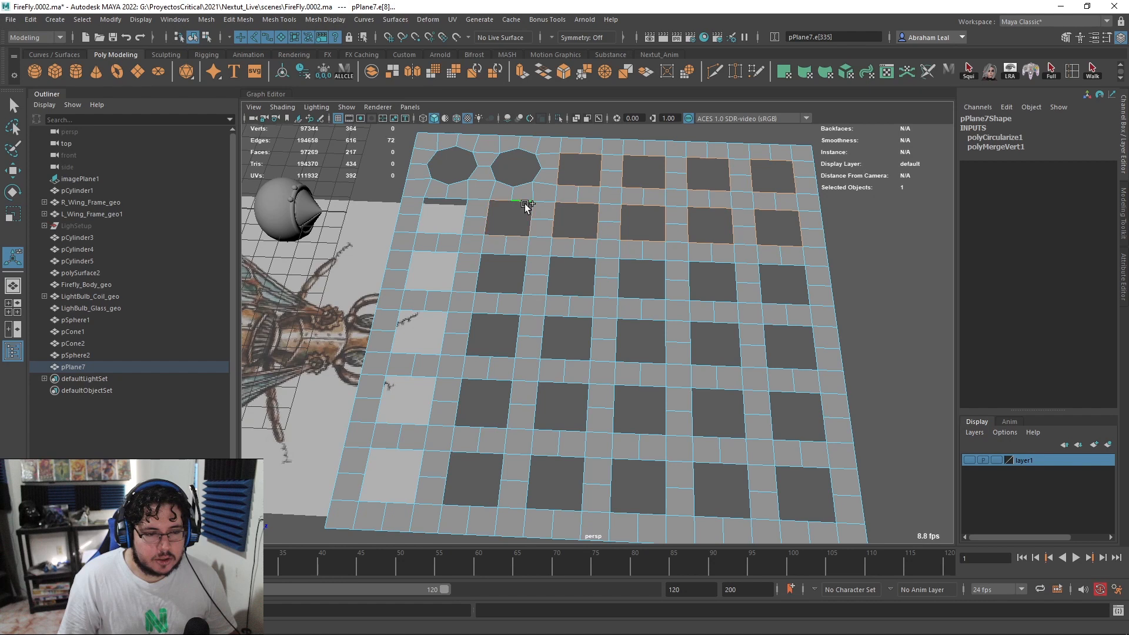
shift+double_click(450, 200)
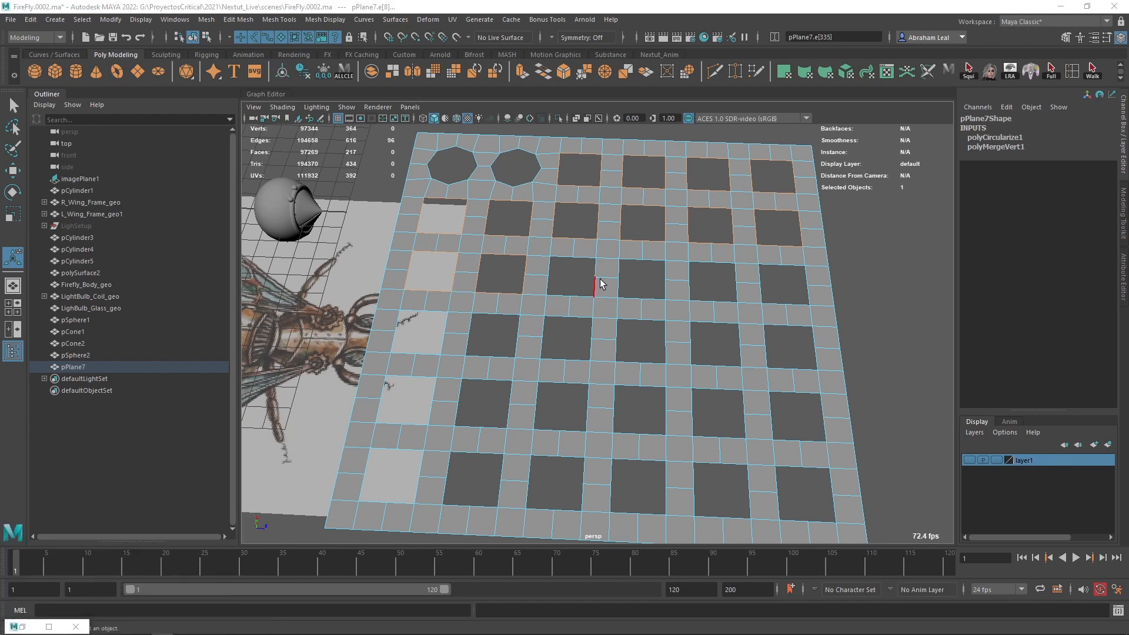
shift+double_click(567, 258)
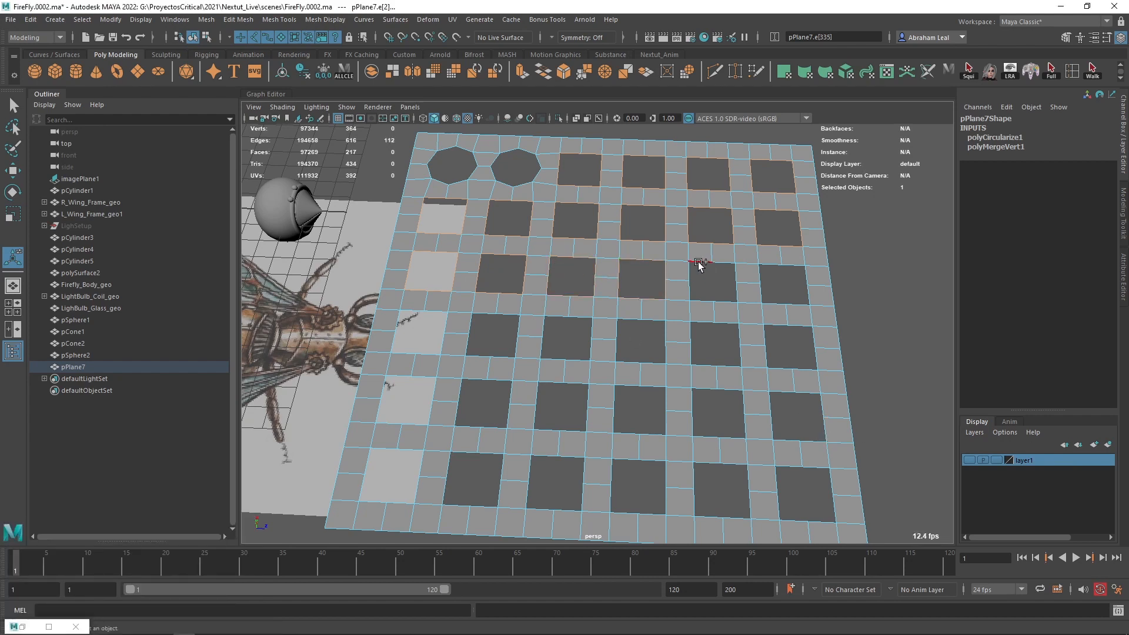
shift+double_click(773, 327)
shift+double_click(646, 320)
alt+middle_drag(806, 450, 788, 334)
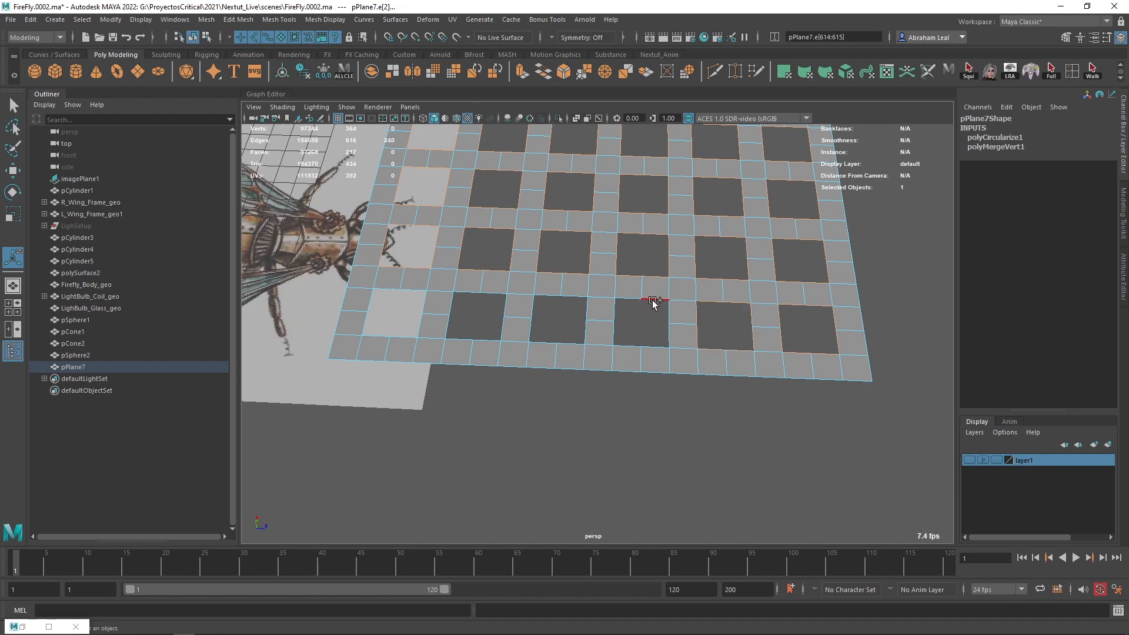
alt+middle_drag(652, 304, 750, 317)
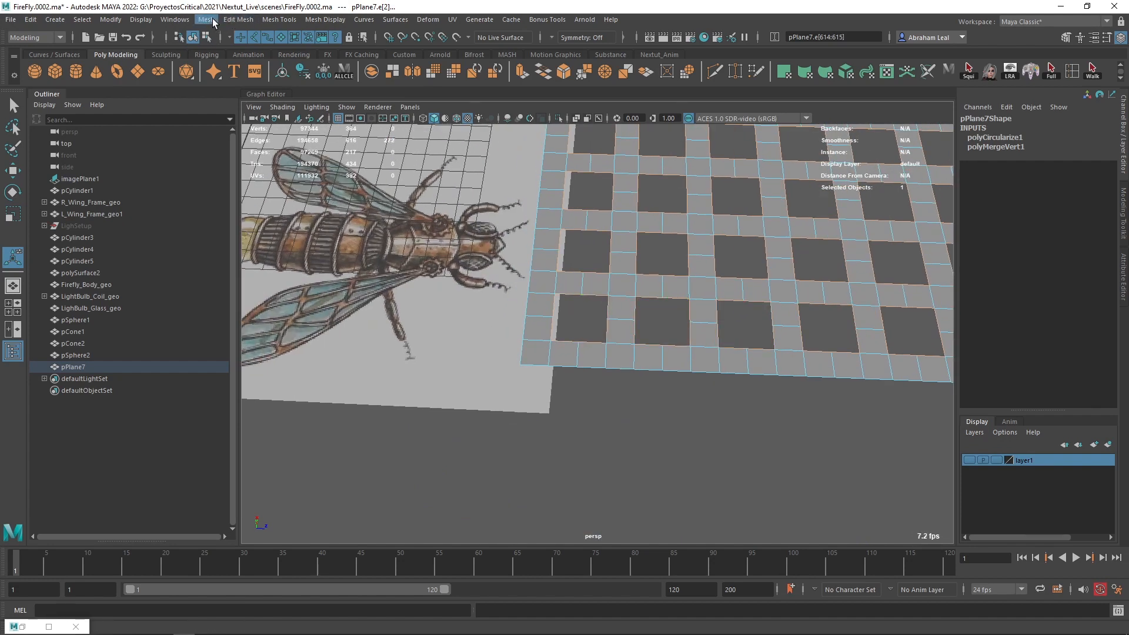
click(230, 21)
click(257, 85)
Step: Return the perforated grid to object selection and display it with smooth mesh preview
alt+drag(629, 288, 651, 348)
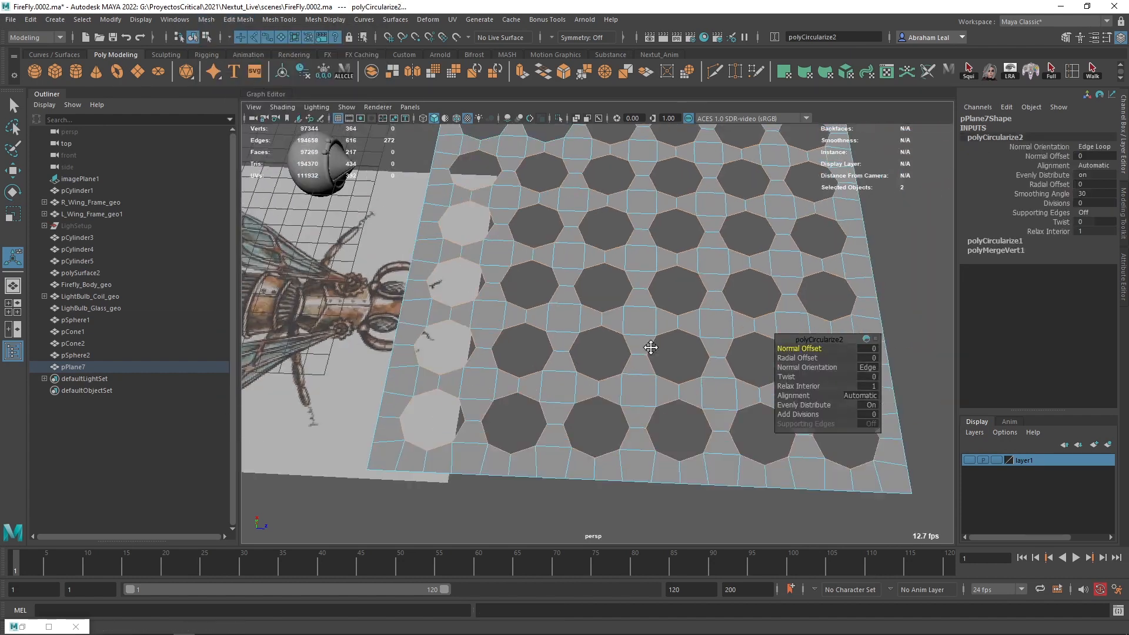
alt+right_drag(651, 347, 555, 264)
alt+drag(554, 265, 631, 236)
key(q)
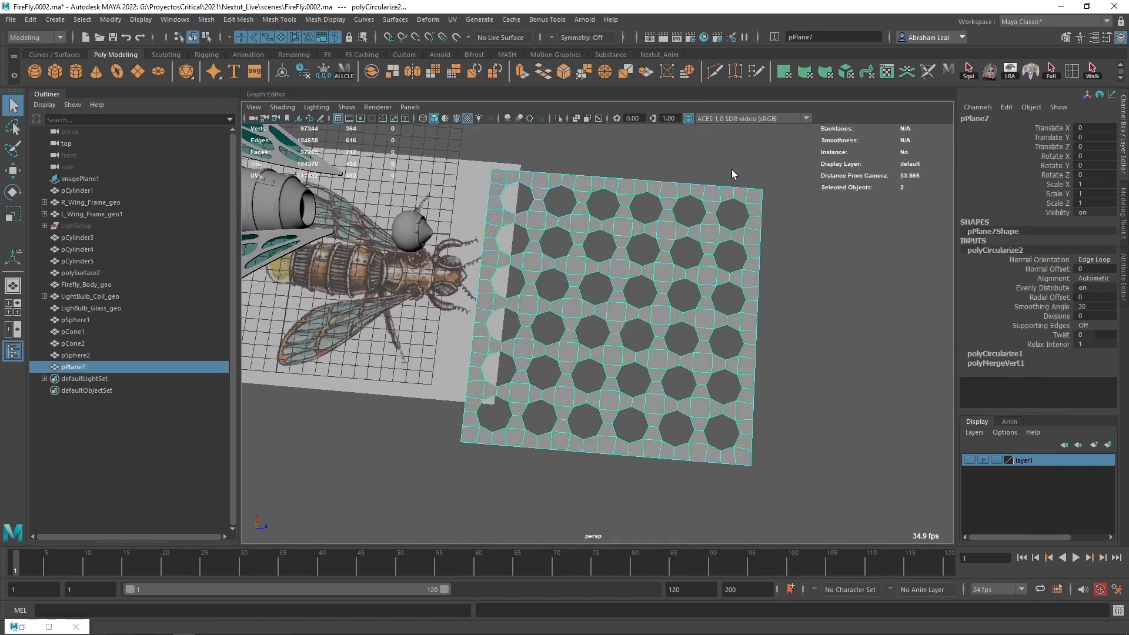
click(732, 169)
click(683, 315)
key(3)
click(826, 331)
alt+right_drag(826, 331, 756, 344)
alt+drag(756, 344, 661, 320)
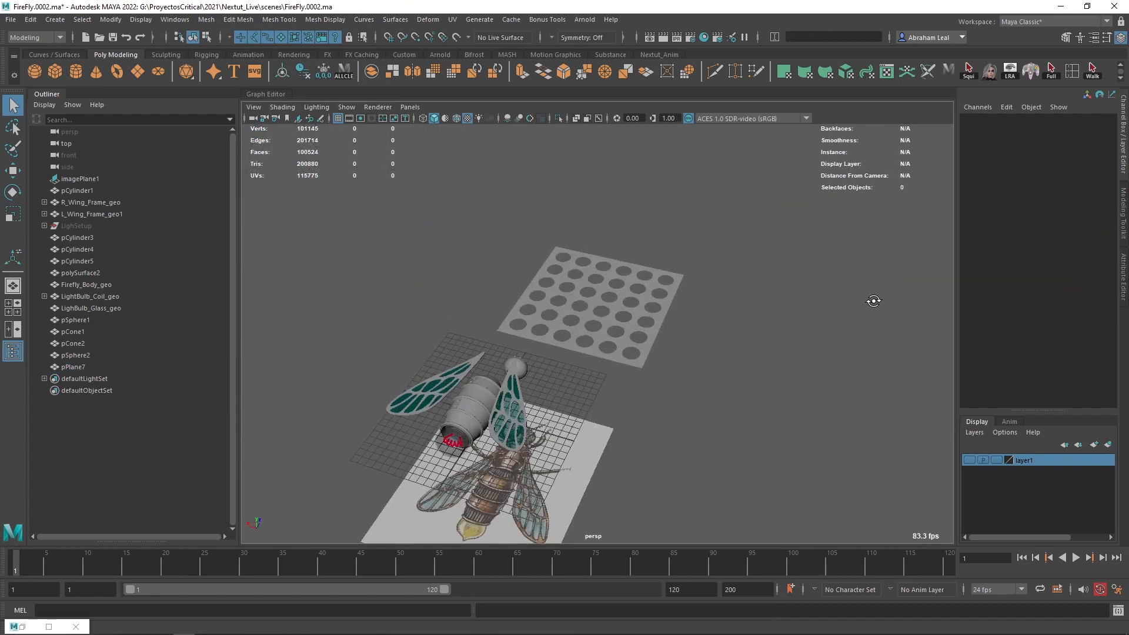
alt+right_drag(661, 319, 669, 388)
alt+drag(668, 387, 625, 318)
click(630, 294)
key(3)
click(754, 265)
click(660, 302)
alt+drag(764, 279, 784, 260)
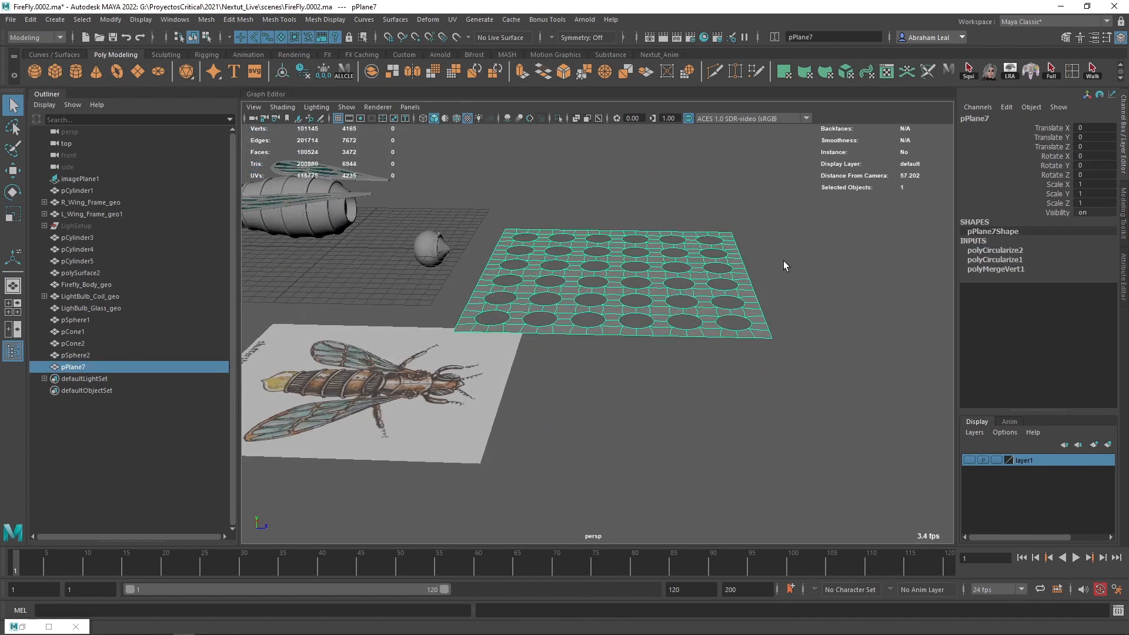
click(776, 262)
Step: Apply a nonlinear Bend deformer to the perforated grid
click(619, 271)
click(425, 19)
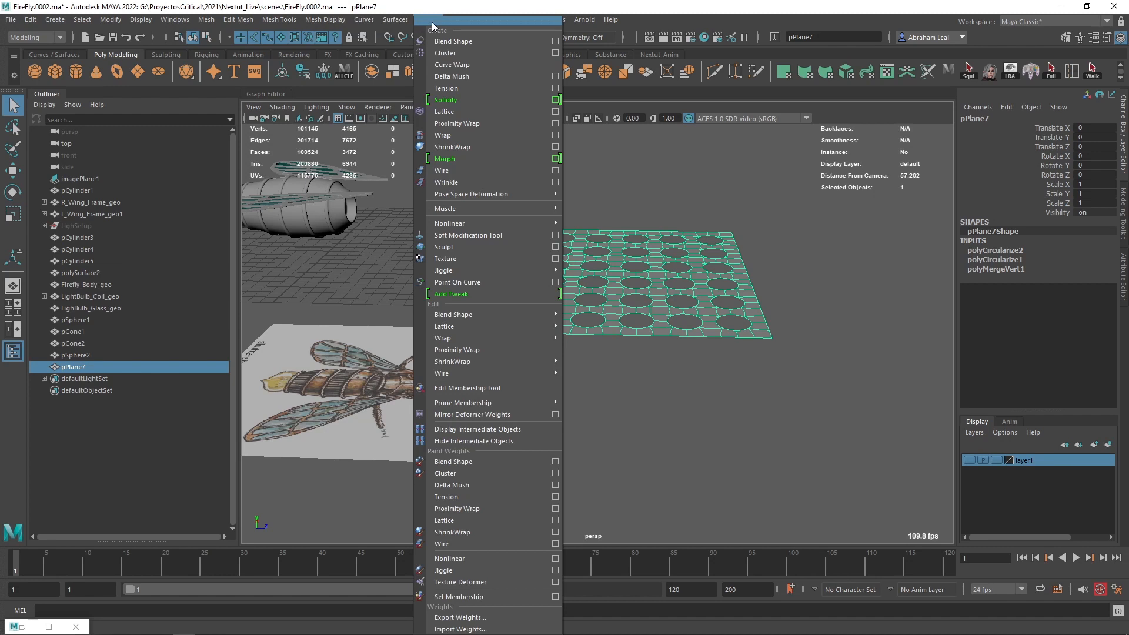
mouse_move(496, 227)
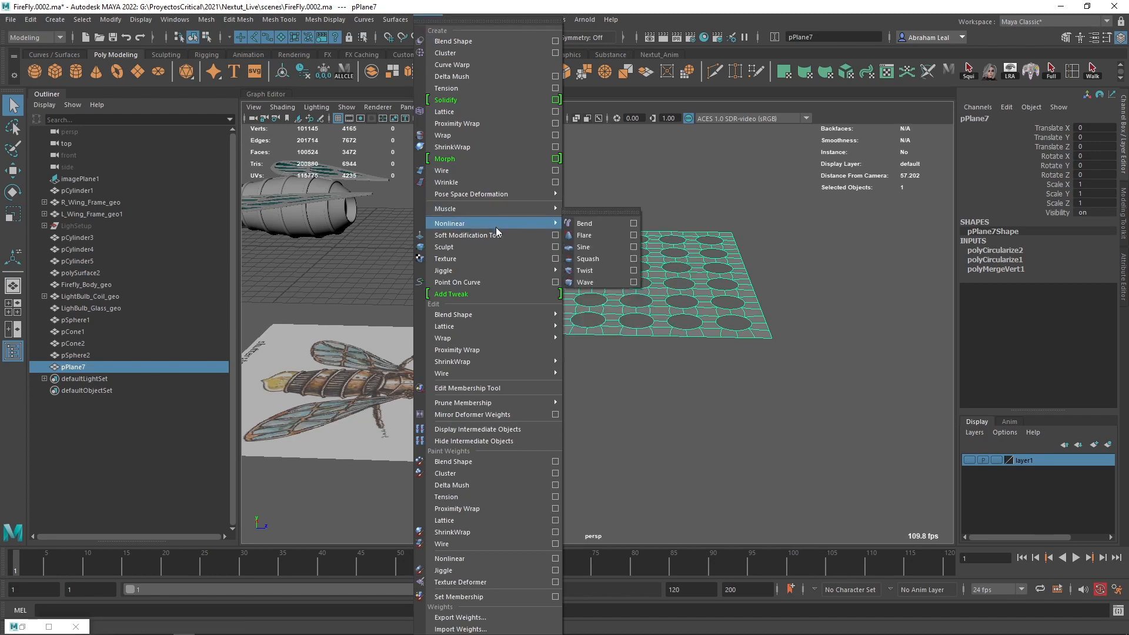
click(591, 224)
Step: Try raising the Bend deformer's curvature to about 94 and undo it
click(1042, 278)
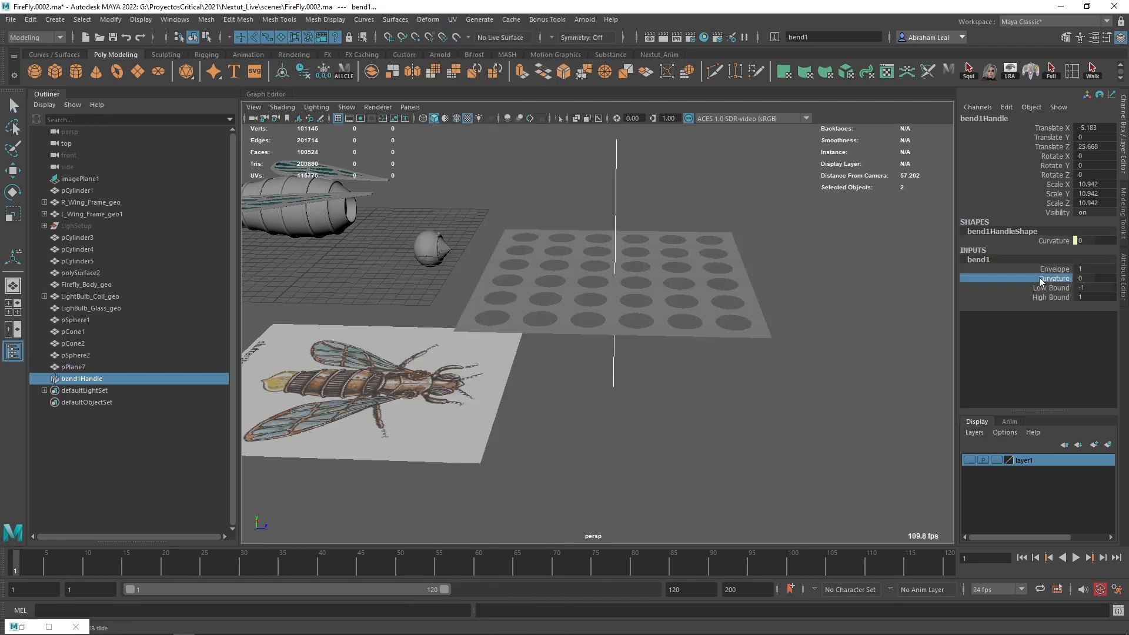
middle_drag(844, 280, 846, 281)
mouse_move(828, 281)
alt+mouse_down()
mouse_move(784, 284)
mouse_move(809, 282)
alt+mouse_up()
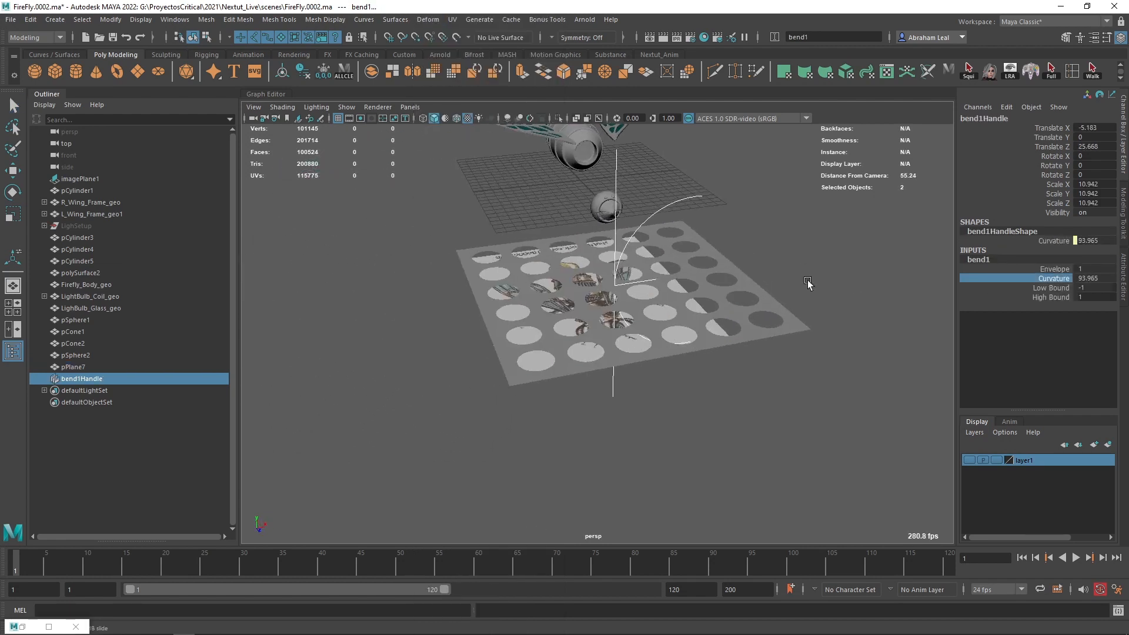
key(ctrl+z)
Step: Select the bend handle and raise its curvature to about 58
alt+drag(579, 256, 664, 181)
drag(663, 180, 609, 186)
alt+drag(612, 185, 654, 170)
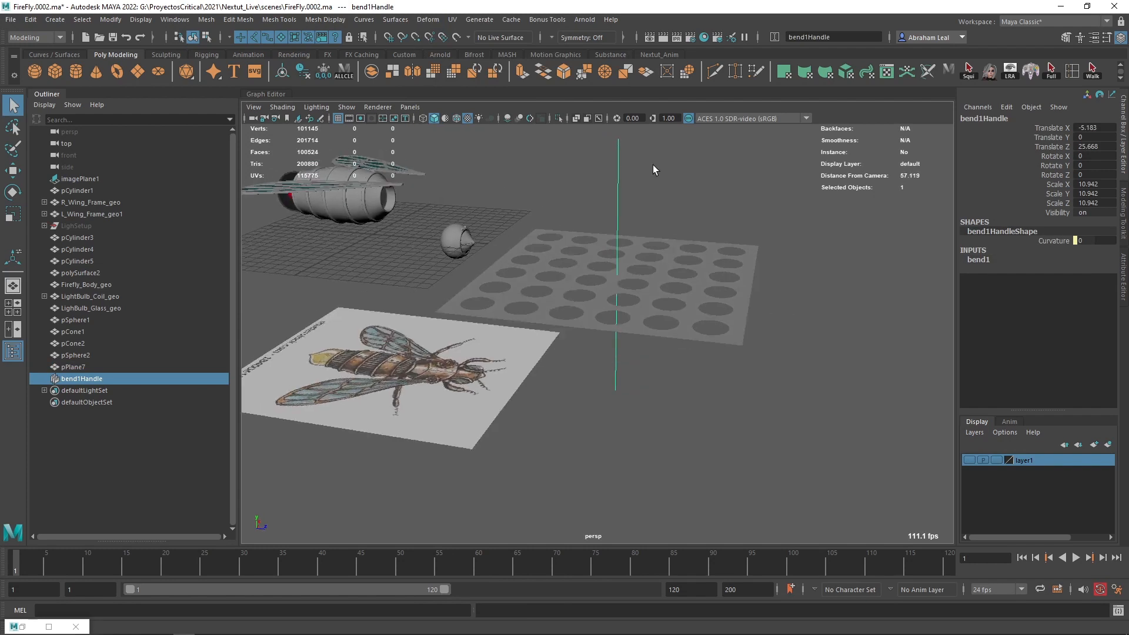
alt+drag(719, 233, 656, 233)
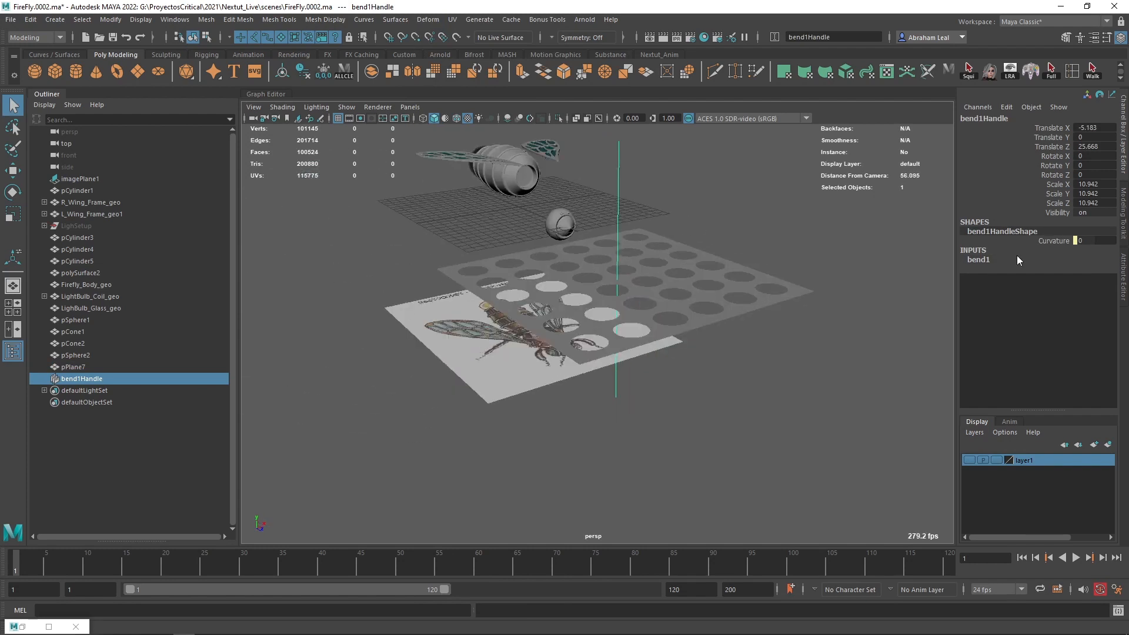
click(985, 260)
click(1040, 278)
middle_drag(761, 262, 788, 262)
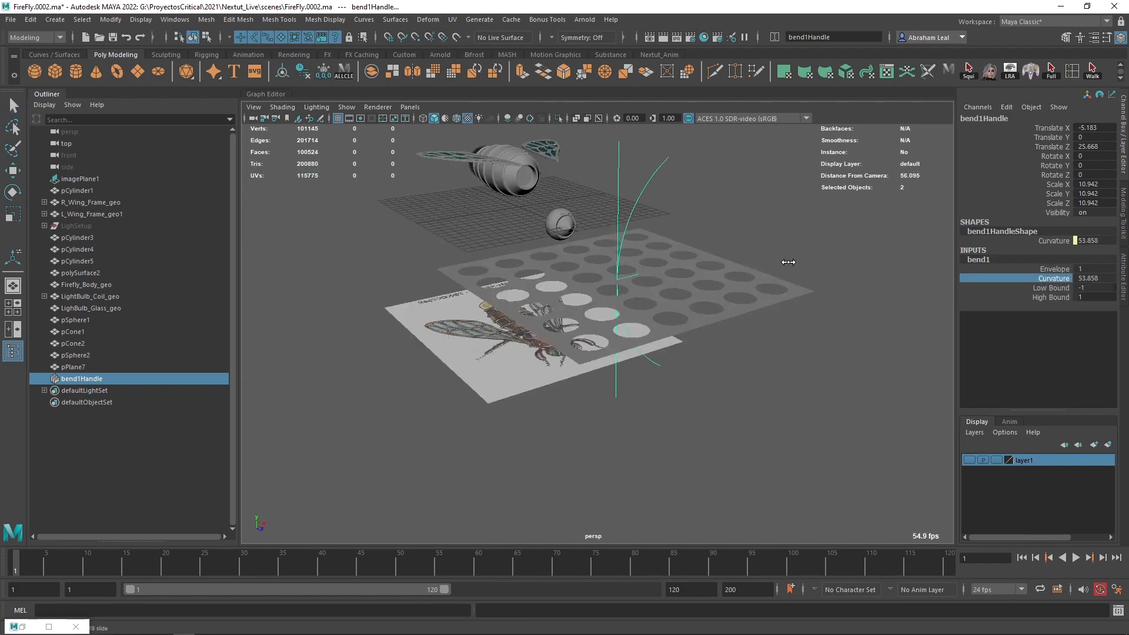
Step: Rotate the bend handle to -90 in X, 0 in Y and -90 in Z so the grid arches evenly
alt+drag(728, 245, 681, 220)
alt+drag(764, 284, 673, 184)
key(e)
drag(707, 231, 616, 251)
drag(551, 191, 676, 299)
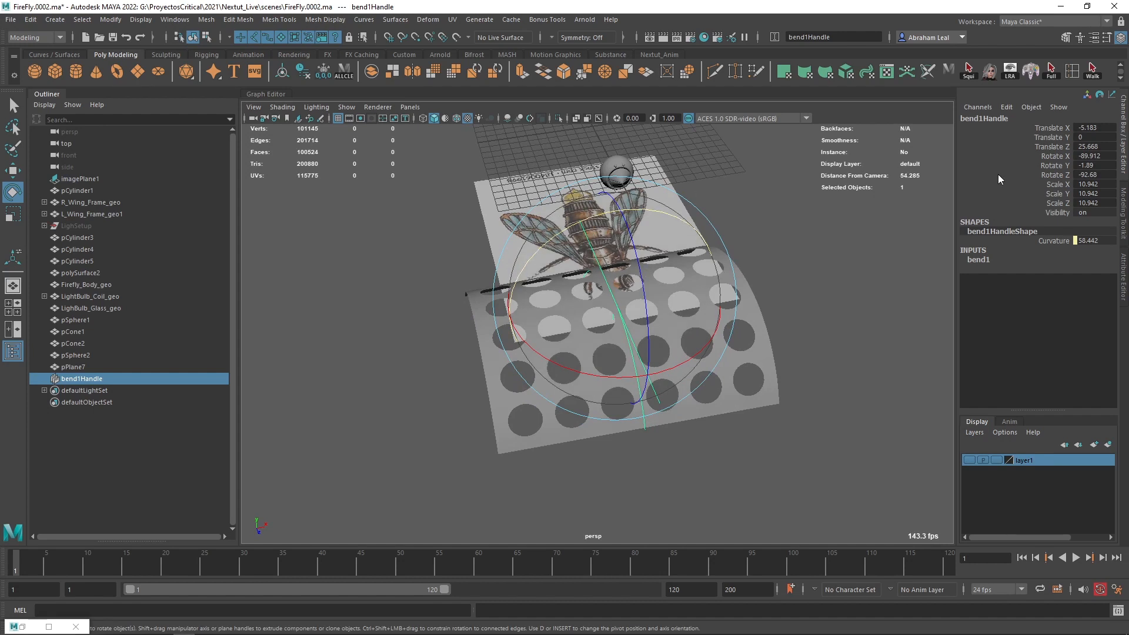
text(-90)
key(Return)
click(1084, 166)
text(0)
click(1089, 157)
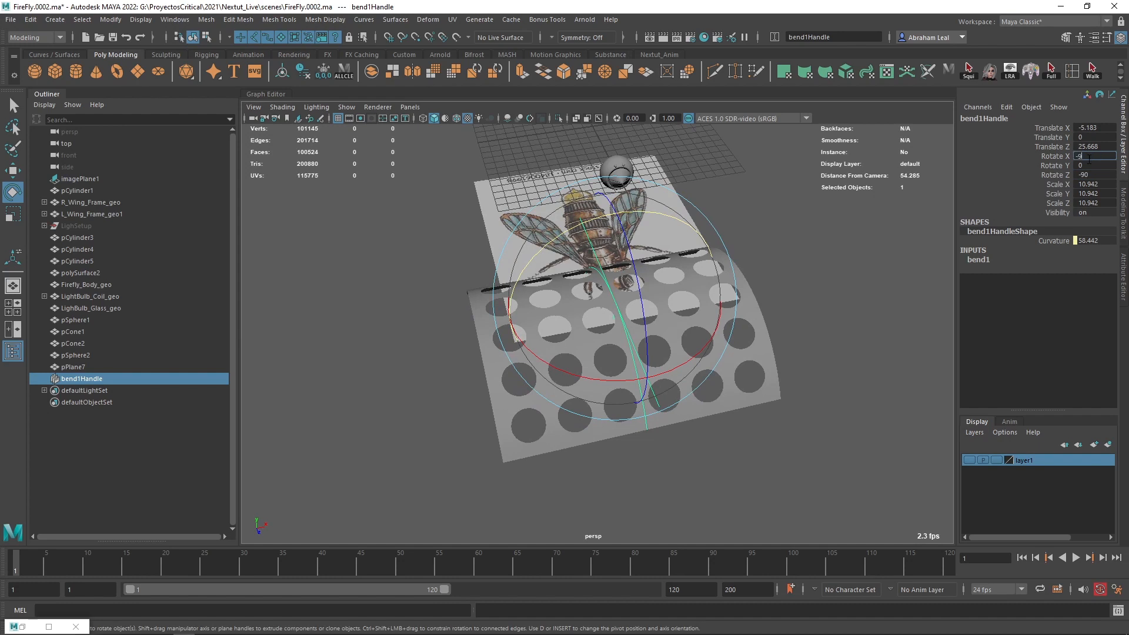
click(911, 309)
Step: Set the Bend deformer's curvature to 90
alt+drag(763, 323, 753, 294)
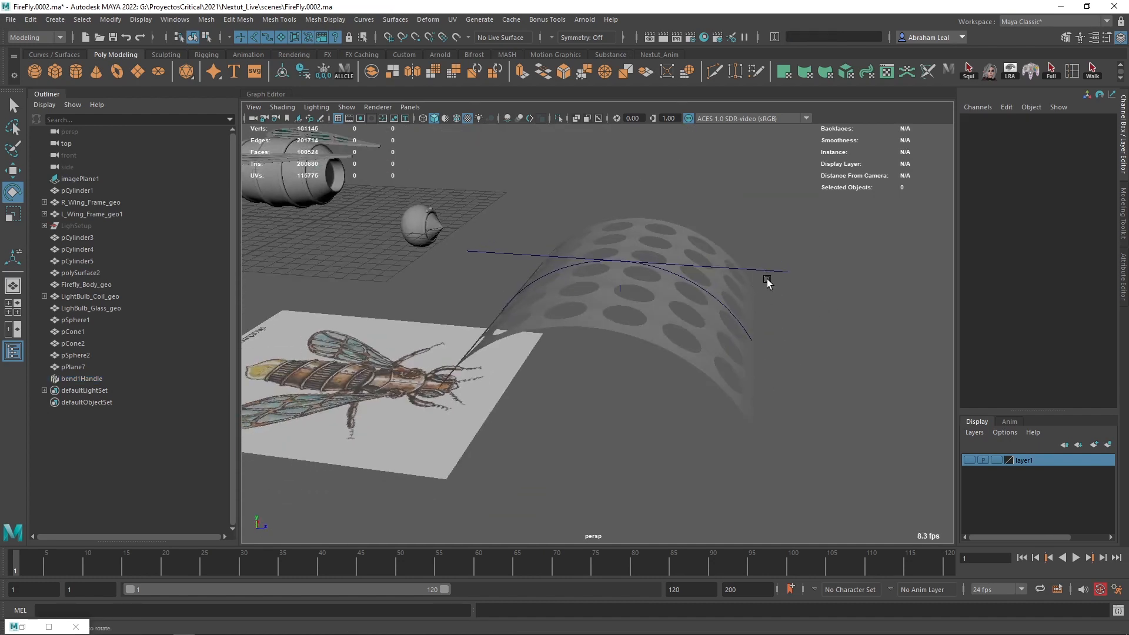
click(773, 273)
click(978, 260)
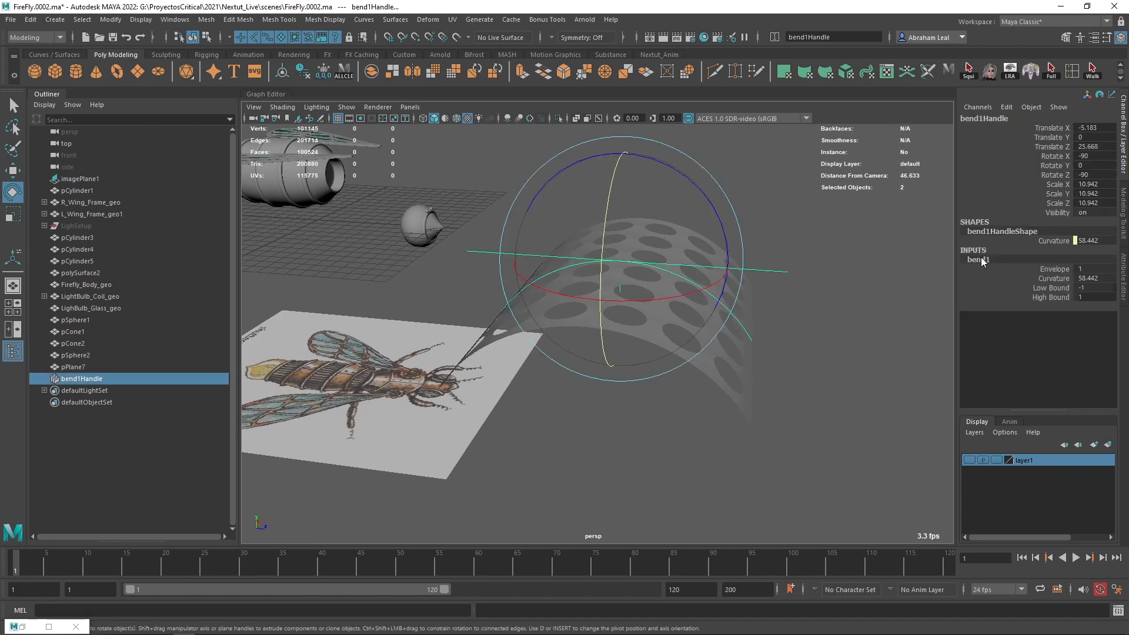
click(1046, 278)
middle_drag(801, 277, 892, 282)
alt+drag(916, 286, 710, 281)
double_click(1097, 279)
text(90)
key(Return)
alt+drag(889, 315, 879, 345)
Step: Delete the bent grid's construction history to bake in the arch
click(758, 312)
click(651, 363)
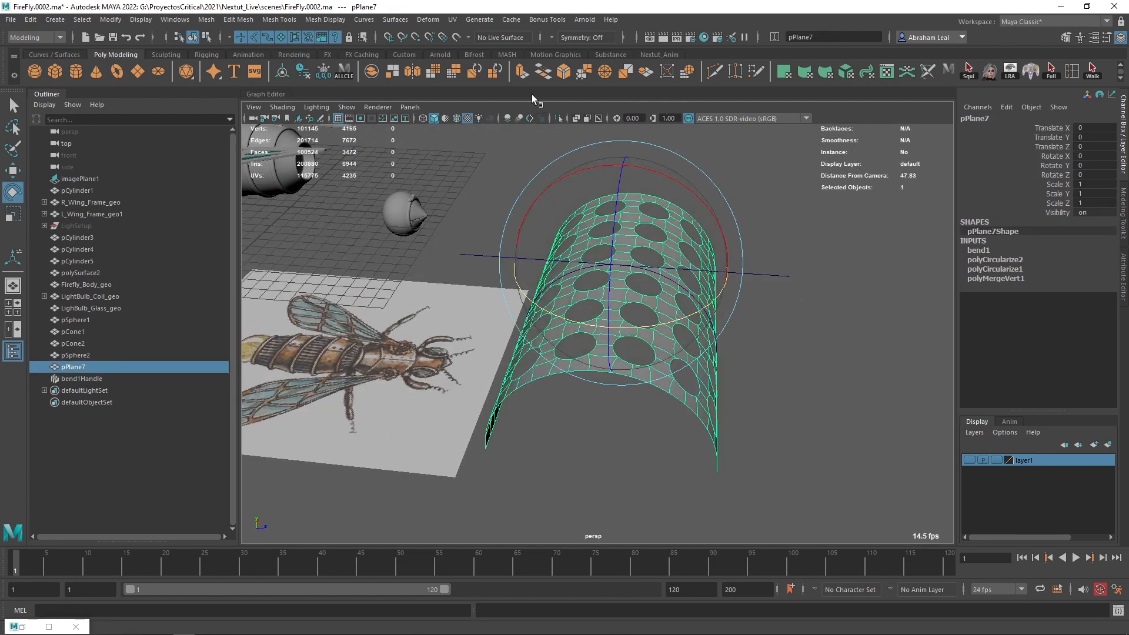
click(302, 71)
click(783, 195)
click(670, 245)
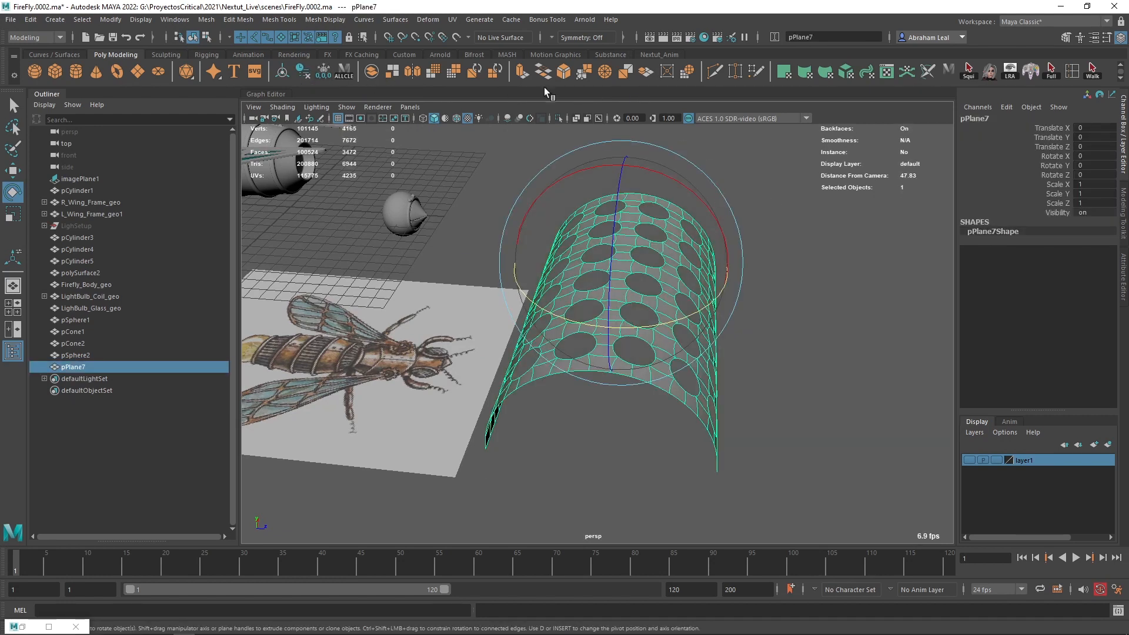
Step: Apply a second nonlinear Bend deformer to the arched grid with a curvature of 90
click(427, 20)
mouse_move(550, 224)
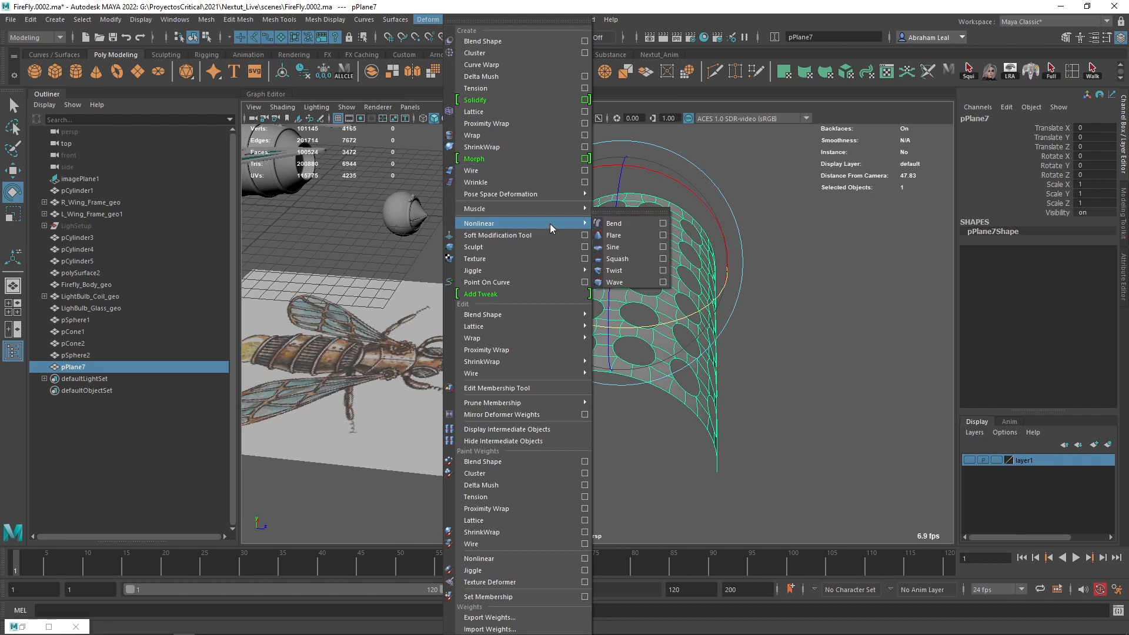
click(630, 225)
alt+drag(769, 276, 681, 278)
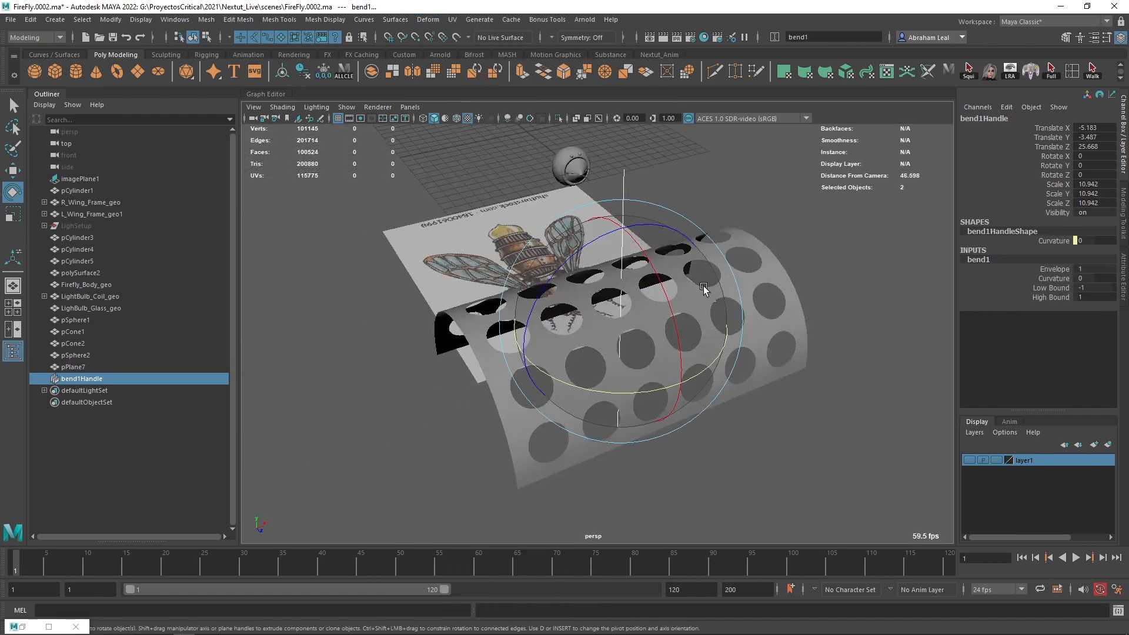
text(90)
key(Return)
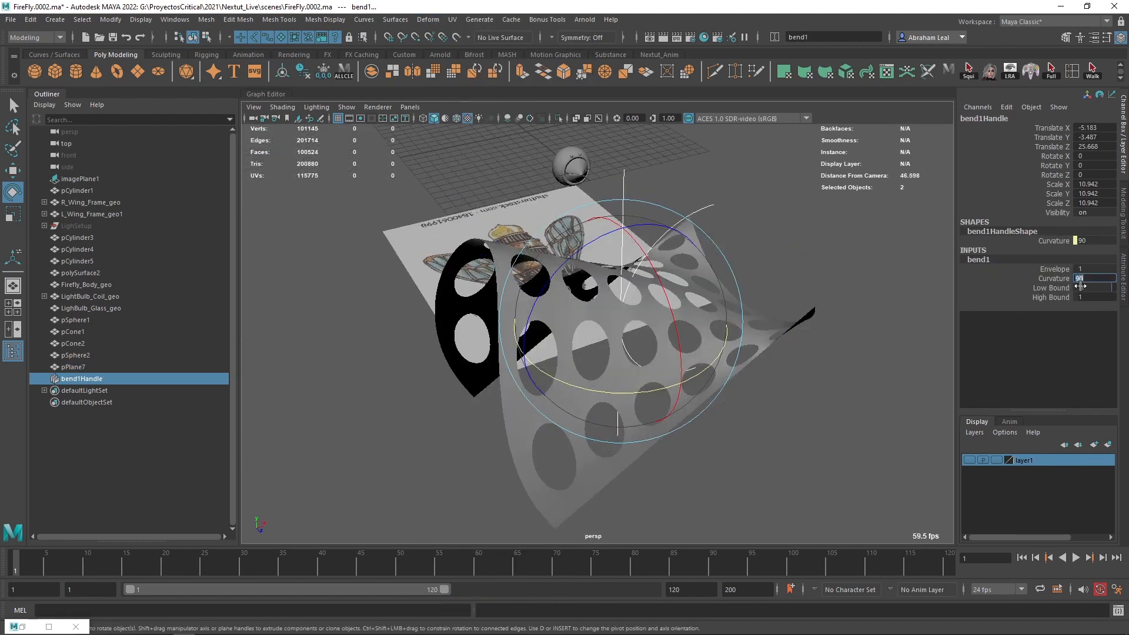
Step: Rotate the second bend handle to -90 in Z so the arch closes into a dome
click(801, 240)
click(625, 201)
drag(583, 246, 797, 273)
click(1097, 175)
text(-9)
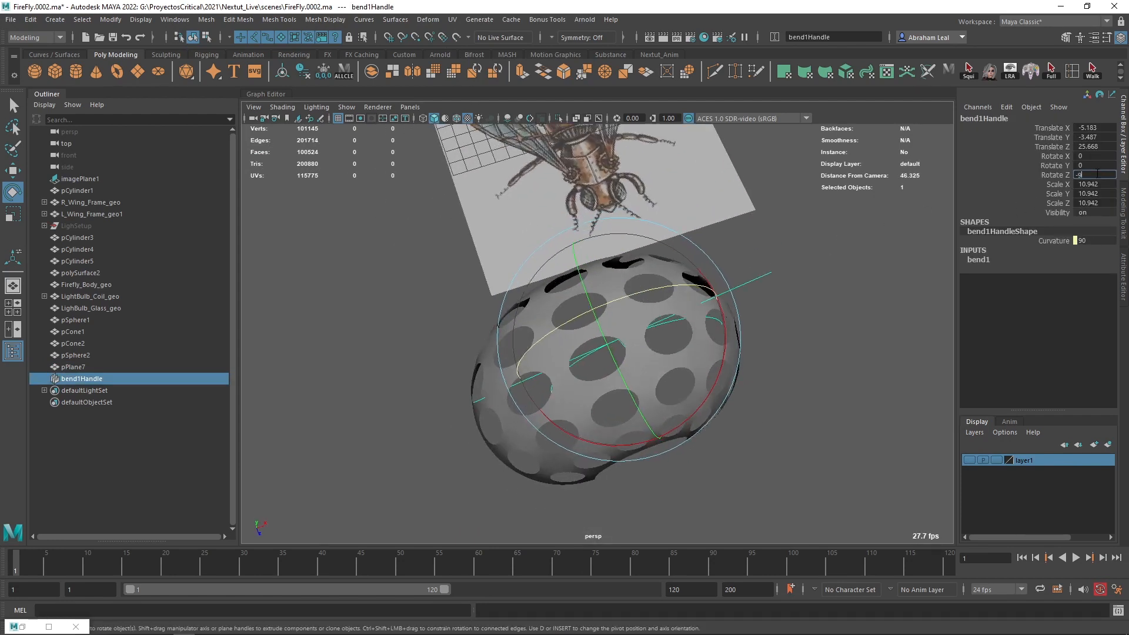
text(0)
key(Return)
alt+drag(778, 287, 584, 325)
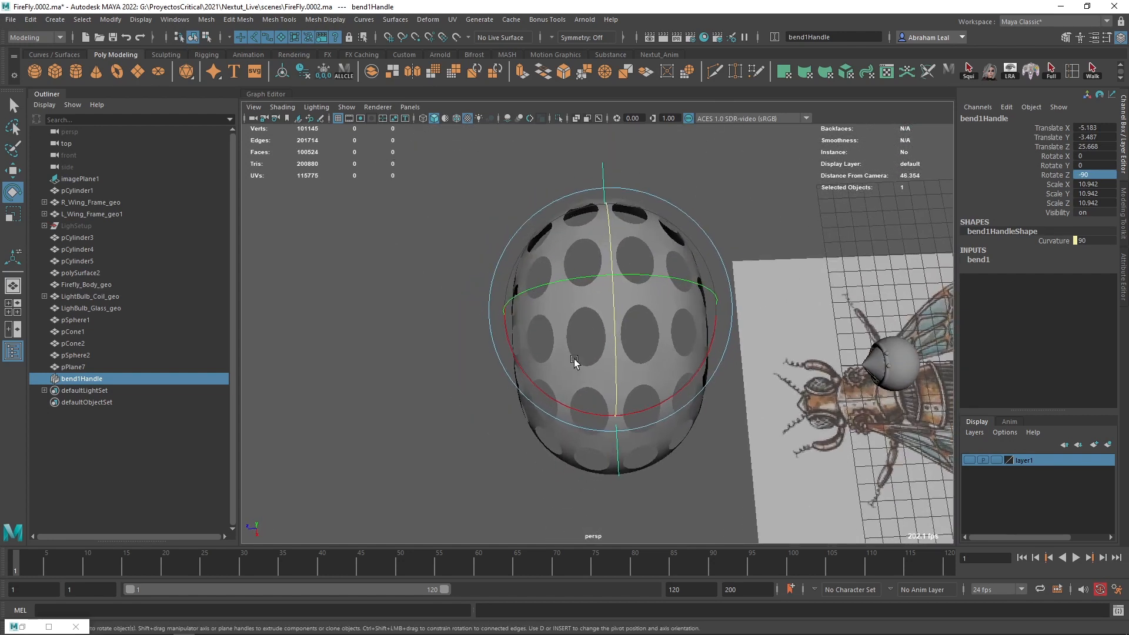
Step: Try an extra rotation of the second bend handle and undo it
drag(568, 406, 600, 359)
key(ctrl+z)
alt+drag(505, 247, 739, 244)
click(738, 244)
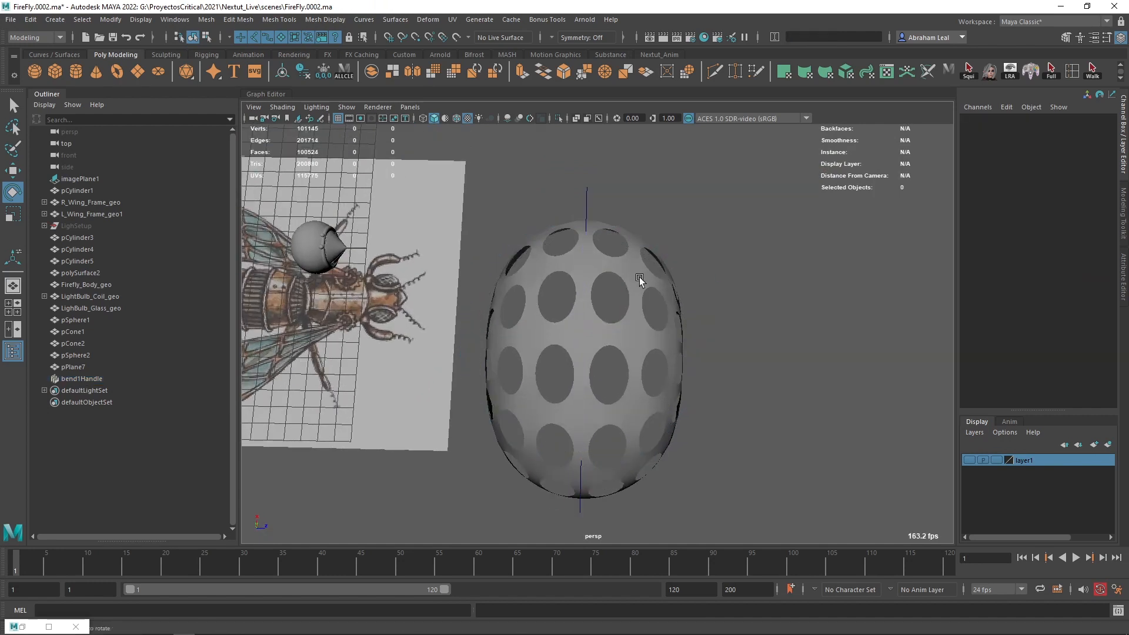
Step: Delete the construction history of the dome to bake in the second bend
click(635, 263)
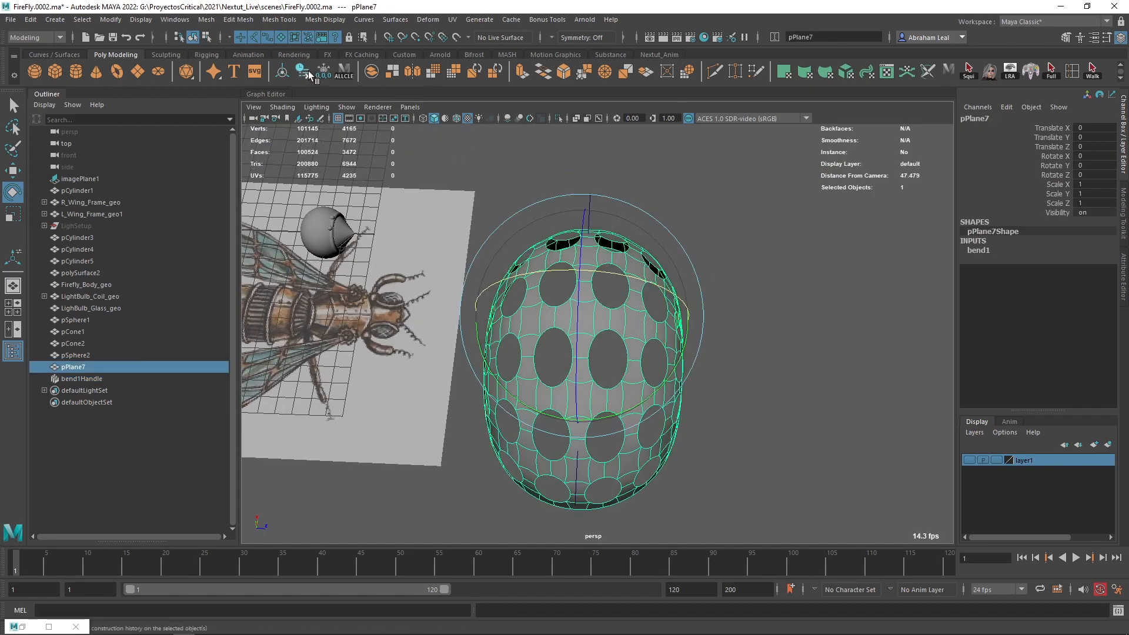
alt+drag(635, 263, 578, 142)
click(681, 359)
click(670, 307)
alt+drag(673, 309, 605, 270)
Step: Examine the perforated dome's shape and open edges from several sides
key(r)
drag(726, 304, 694, 237)
click(831, 295)
click(726, 322)
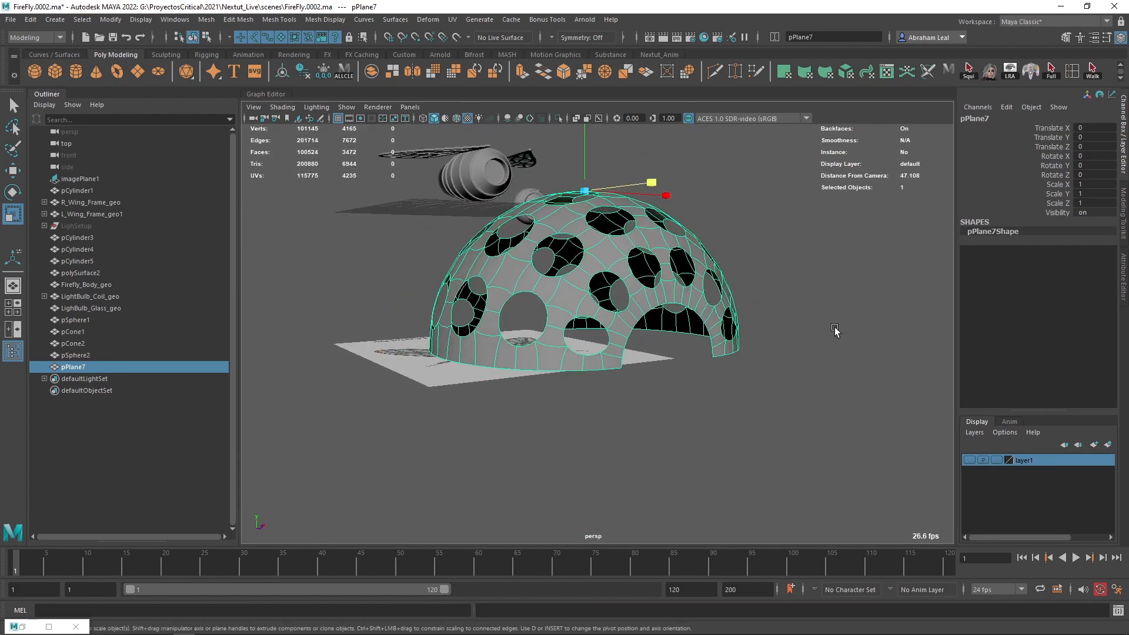
click(835, 330)
scroll(705, 303, up, 4)
alt+drag(701, 302, 581, 300)
scroll(739, 285, down, 5)
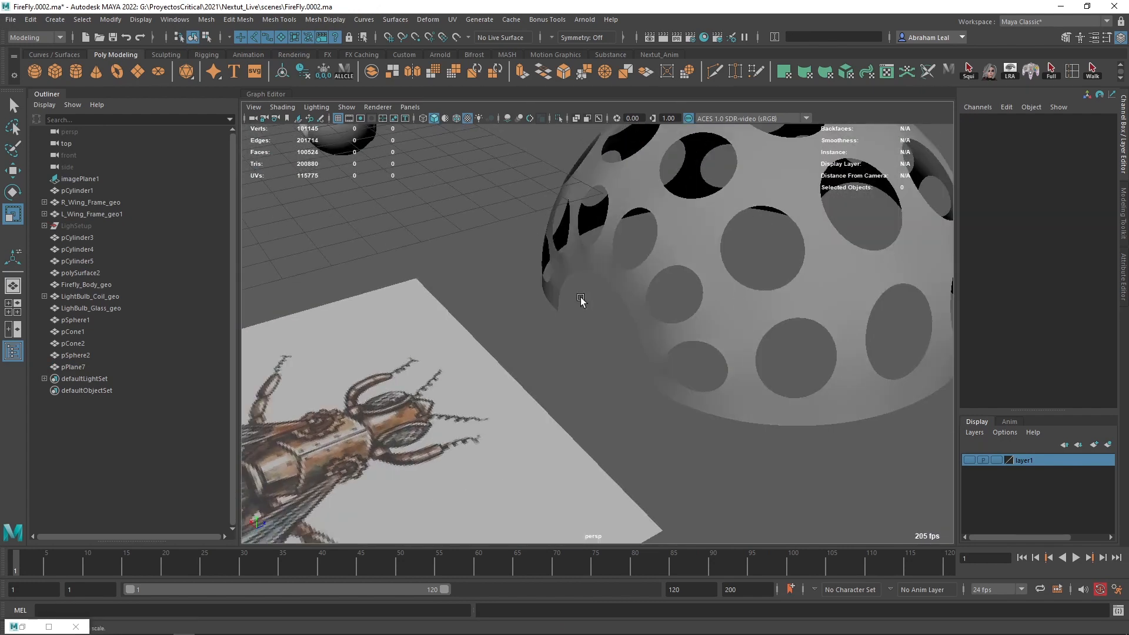
click(637, 285)
scroll(729, 259, down, 5)
alt+drag(729, 259, 571, 286)
alt+drag(590, 287, 492, 346)
alt+drag(494, 302, 547, 262)
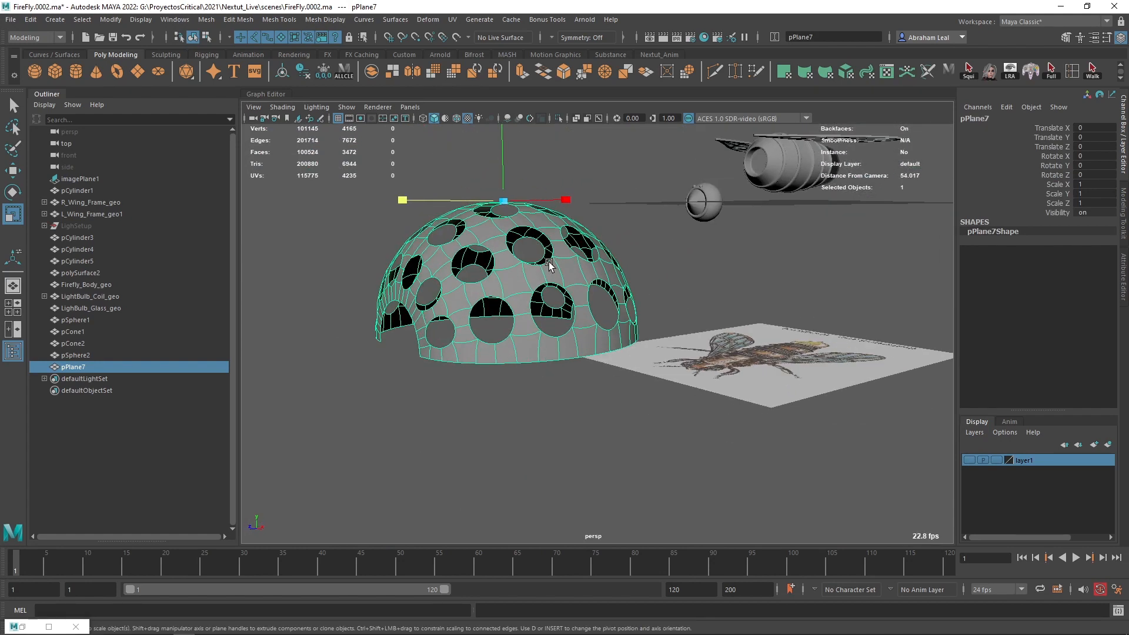
Step: Mirror the dome along Y in the negative direction from its bounding box, combining it with the original and merging border vertices
shift+right_click(553, 254)
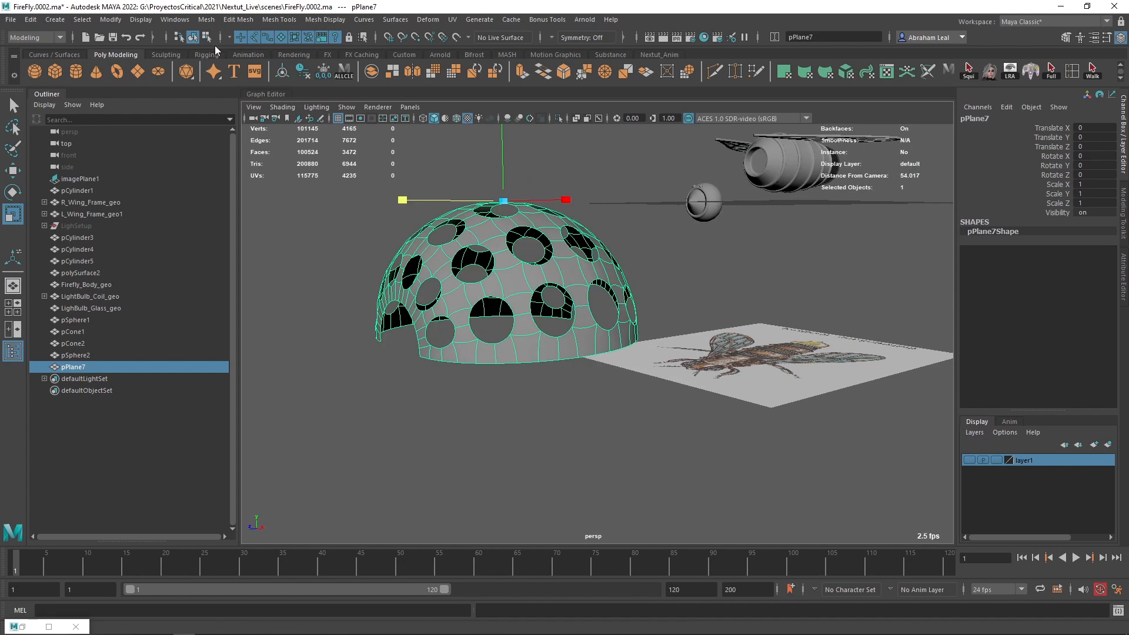
click(206, 19)
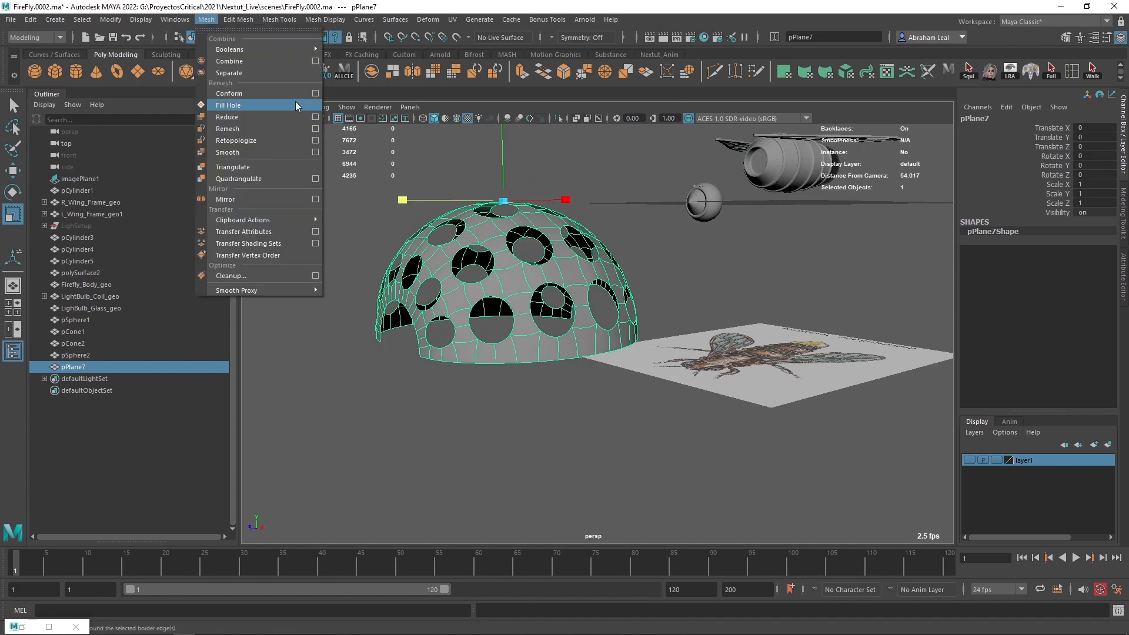
click(315, 200)
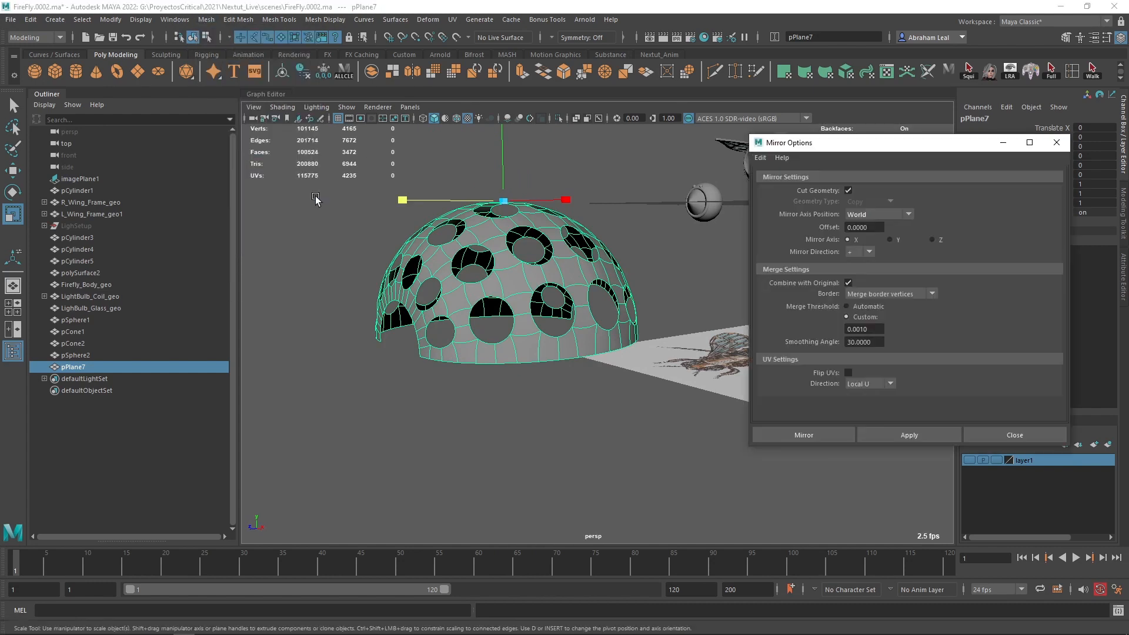
click(890, 240)
click(854, 252)
click(896, 433)
Step: Examine the mirrored perforated sphere's silhouette and face layout in the front view
alt+drag(629, 420, 705, 400)
alt+middle_drag(629, 296, 657, 264)
key(space)
drag(656, 265, 654, 284)
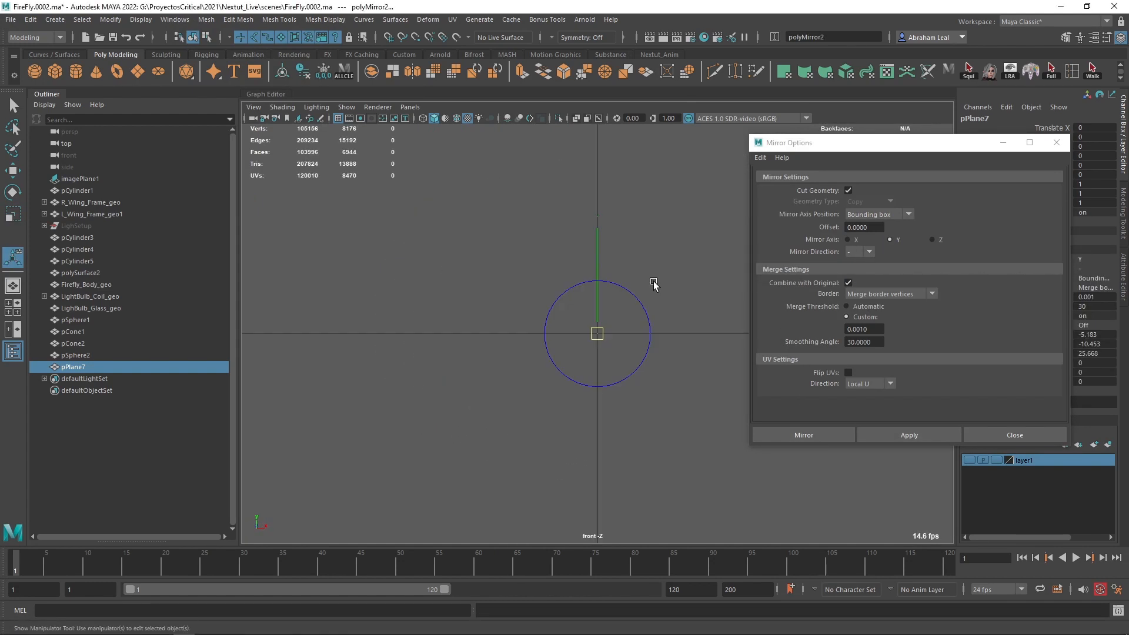
scroll(652, 289, down, 10)
right_drag(595, 240, 589, 272)
scroll(583, 251, down, 2)
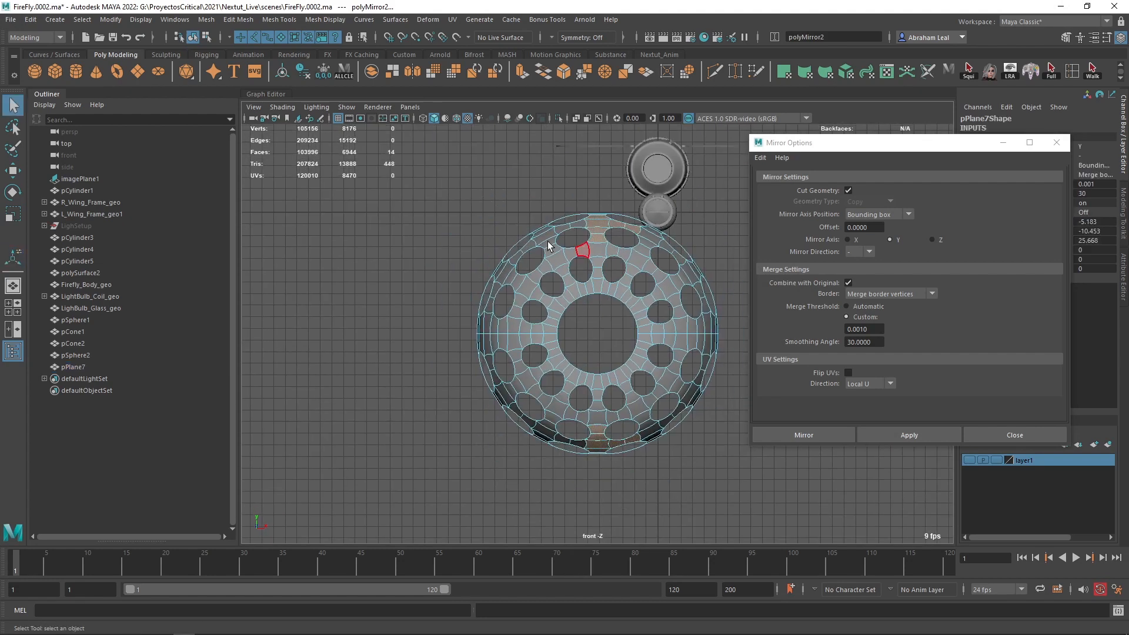
drag(565, 480, 587, 489)
click(569, 483)
right_drag(558, 357, 583, 333)
click(523, 278)
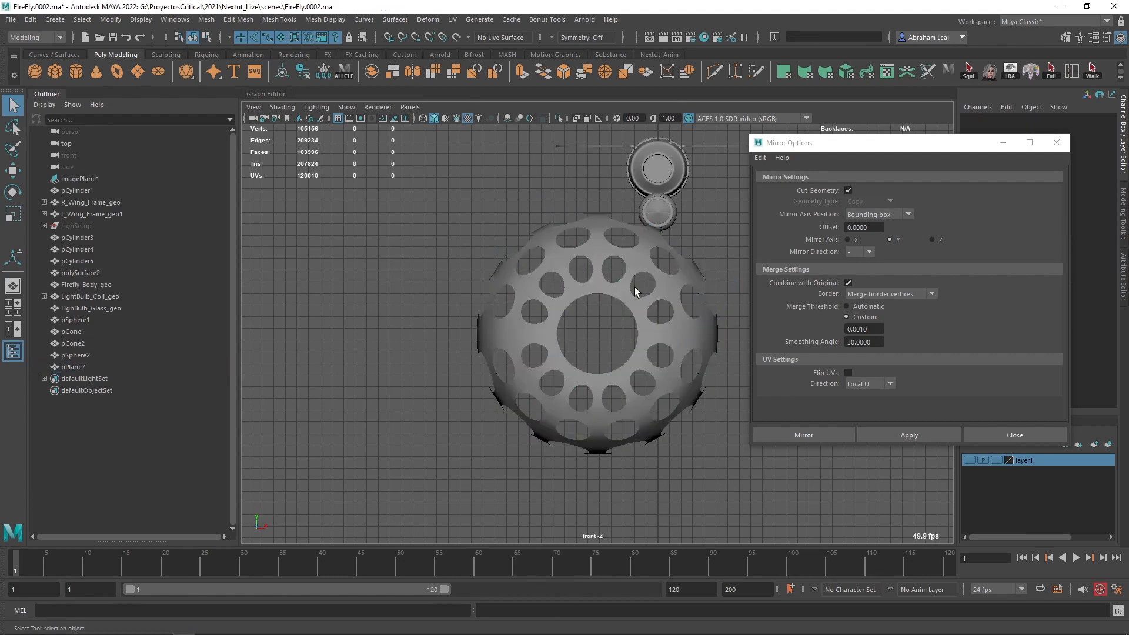
click(674, 309)
Step: Return to the perspective view and rotate the perforated sphere about 90 degrees around Y
key(space)
drag(680, 318, 684, 299)
alt+drag(683, 307, 546, 292)
key(r)
alt+drag(426, 211, 562, 366)
drag(552, 451, 537, 285)
key(e)
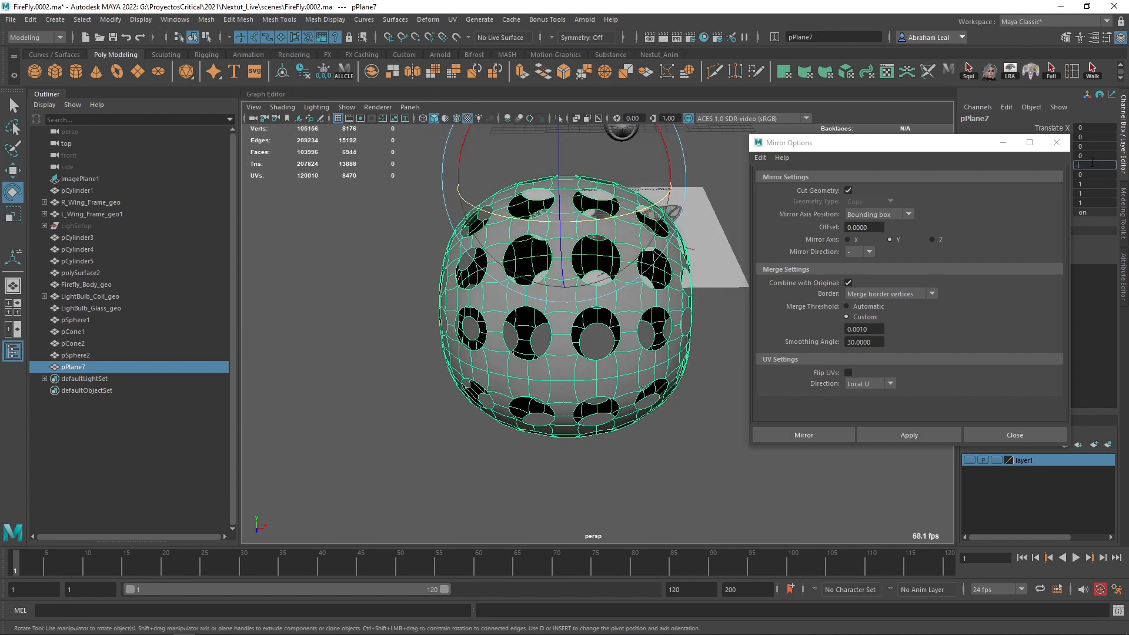
click(688, 466)
Step: Select the faces of the sphere's lower half and delete them, leaving a perforated dome
alt+drag(689, 466, 523, 403)
click(524, 308)
right_drag(524, 299, 528, 330)
click(666, 428)
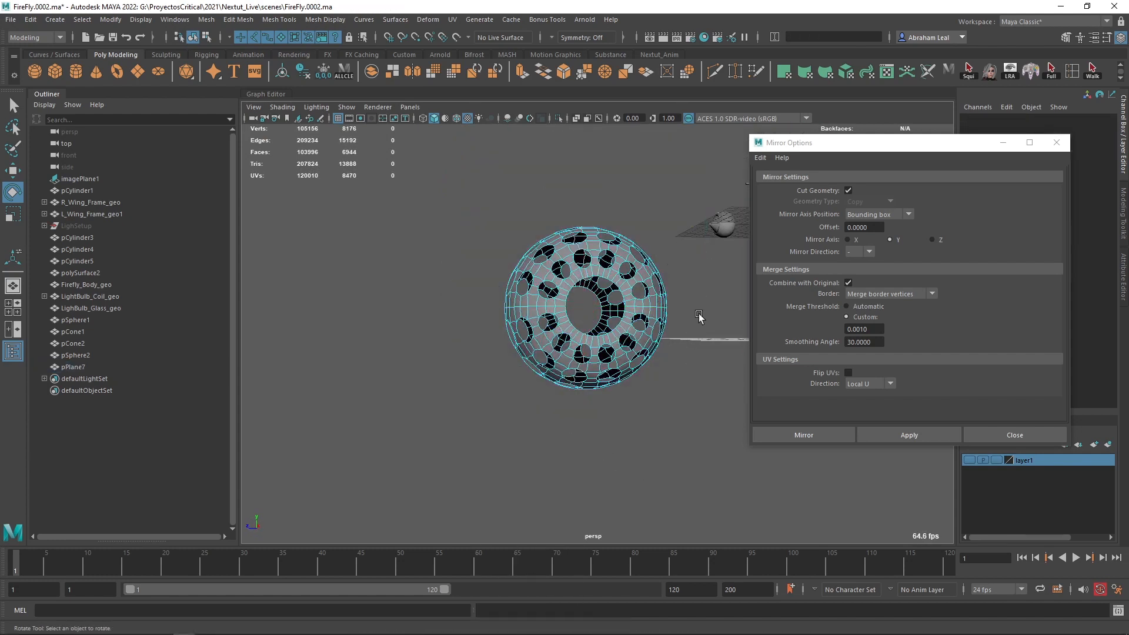
drag(393, 454, 394, 454)
scroll(362, 452, up, 5)
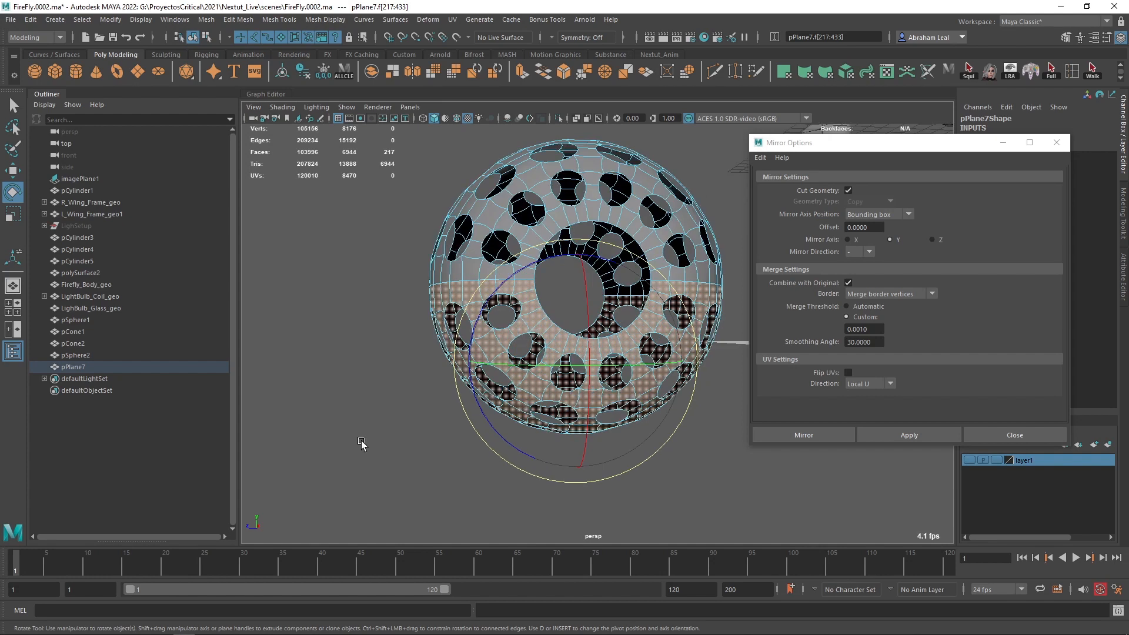
key(Delete)
scroll(361, 451, up, 5)
alt+drag(456, 238, 517, 288)
scroll(511, 273, down, 8)
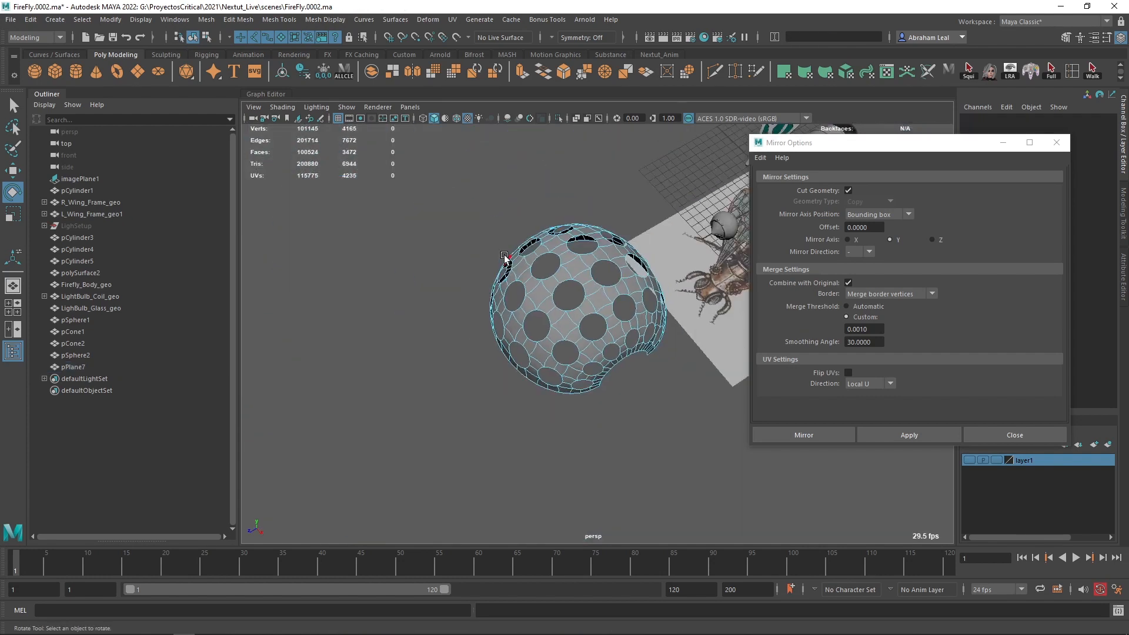
Step: Examine the perforated dome's holes and cut lower edge from several angles
right_drag(533, 292, 570, 257)
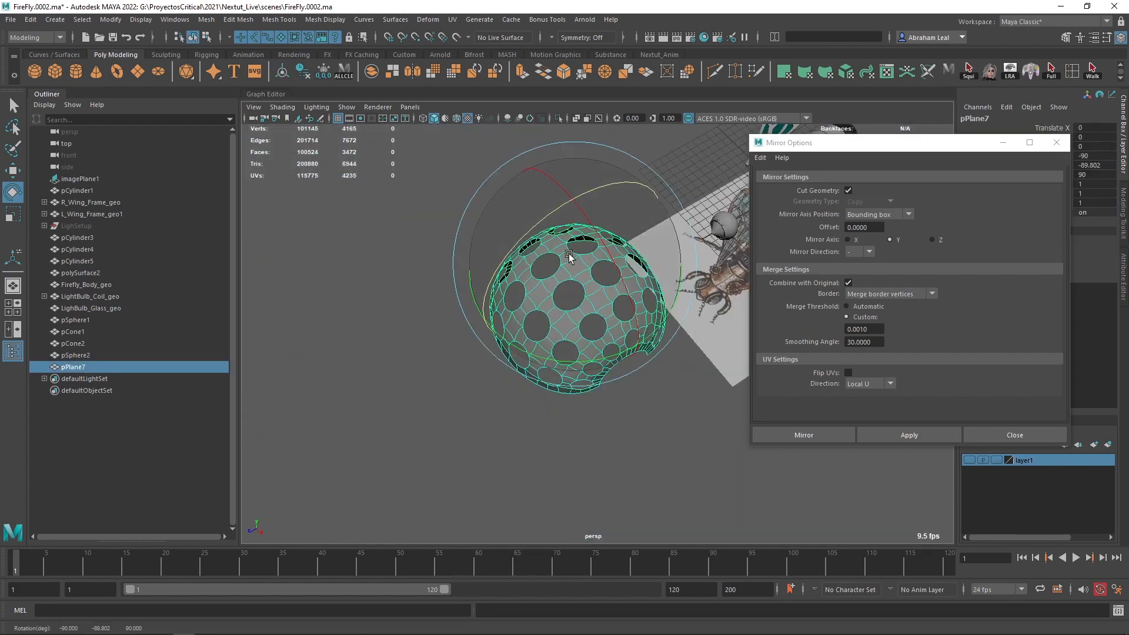
alt+drag(570, 257, 532, 290)
key(q)
right_drag(584, 268, 600, 176)
alt+middle_drag(567, 273, 521, 298)
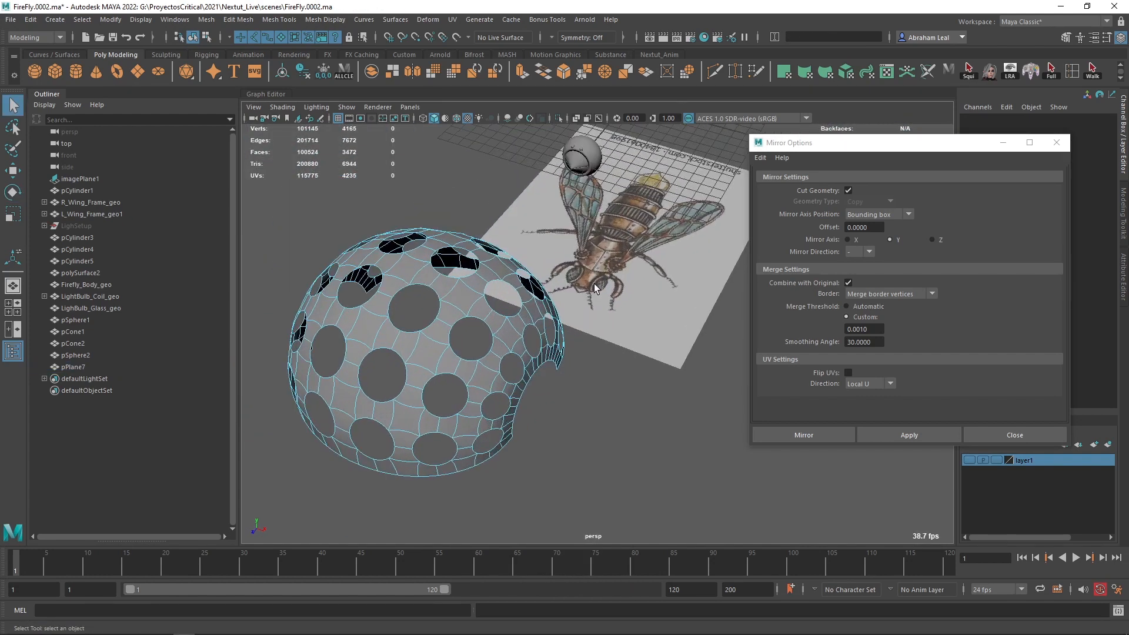
scroll(590, 257, up, 5)
scroll(577, 233, down, 8)
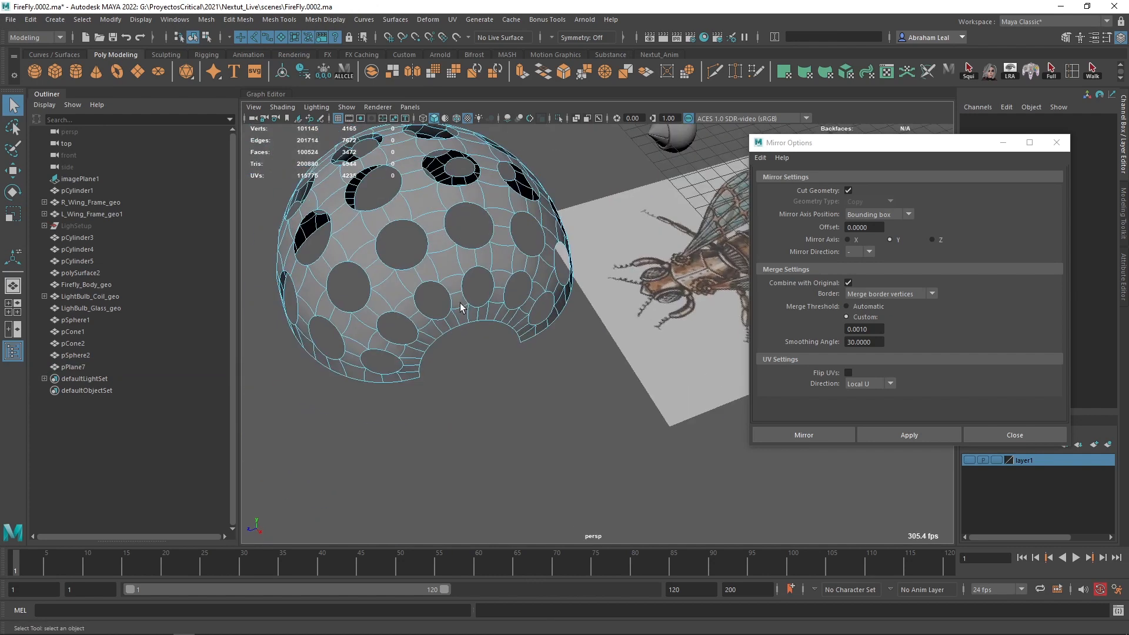
Step: Create a polygon torus, move it along Z to about 25, and view it in wireframe from the top
click(117, 72)
key(w)
drag(659, 241, 524, 253)
key(space)
key(4)
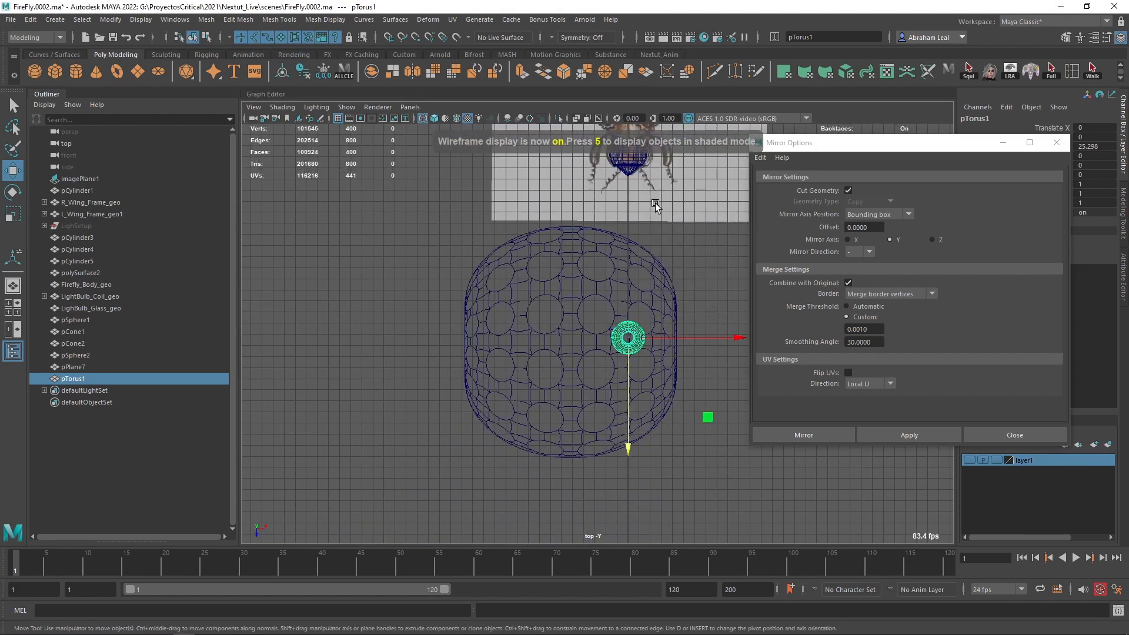
Step: Centre the perforated dome on the torus and scale the dome uniformly to 0.382
click(563, 281)
scroll(634, 338, up, 3)
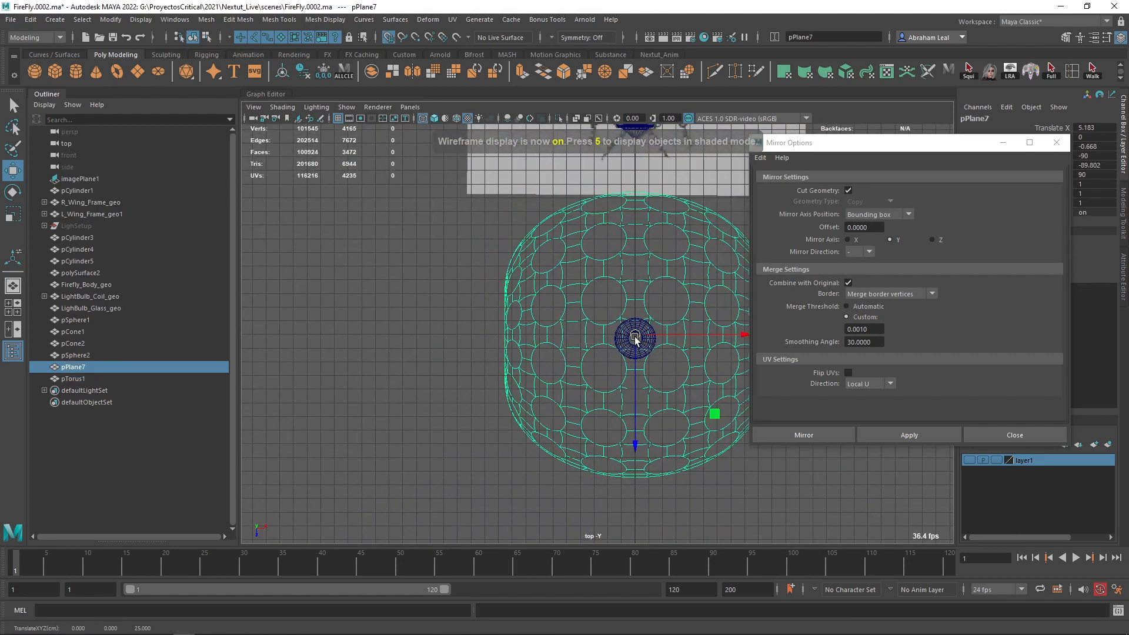
scroll(635, 339, up, 5)
key(r)
drag(515, 321, 169, 294)
click(663, 317)
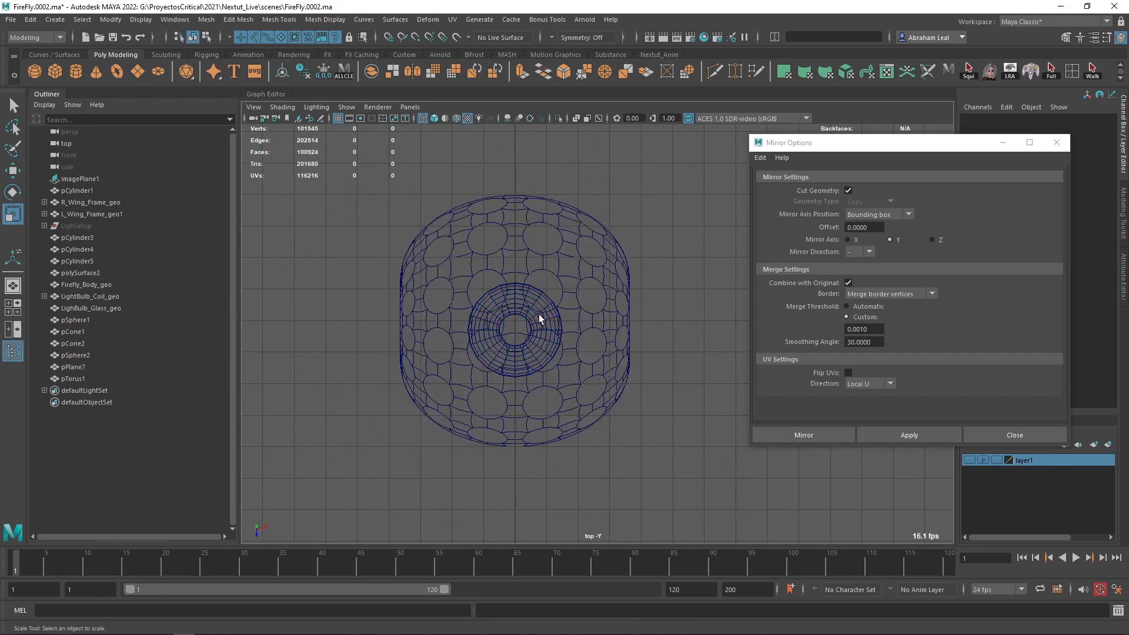
Step: Scale the torus uniformly to 3.054 and thin its ring so it surrounds the dome's outline
click(537, 313)
key(w)
drag(516, 331, 806, 284)
key(r)
click(1003, 144)
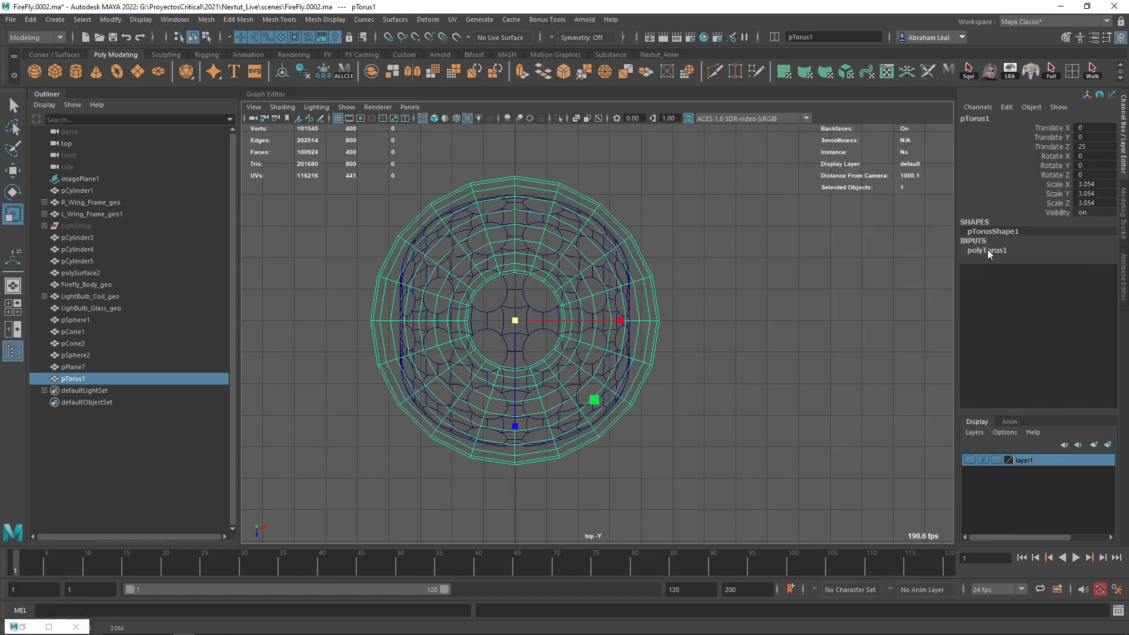
click(1045, 268)
mouse_move(756, 293)
middle_down()
mouse_move(729, 277)
mouse_move(763, 271)
middle_up()
Step: Return to the shaded perspective view and lower the torus to the dome's base as a rim
key(space)
key(5)
key(space)
drag(723, 271, 705, 273)
alt+drag(706, 273, 707, 274)
key(f)
key(w)
drag(510, 143, 512, 259)
click(671, 276)
Step: Extrude the perforated dome's faces with a local Z translation of -0.267 to give the shell thickness
alt+drag(671, 276, 546, 363)
scroll(715, 369, down, 4)
alt+drag(716, 369, 766, 318)
scroll(745, 388, up, 4)
scroll(676, 350, down, 6)
scroll(514, 400, up, 5)
click(669, 262)
alt+drag(674, 267, 636, 283)
alt+middle_drag(635, 282, 705, 280)
scroll(706, 280, up, 4)
alt+drag(707, 280, 666, 272)
key(ctrl+e)
drag(701, 150, 701, 165)
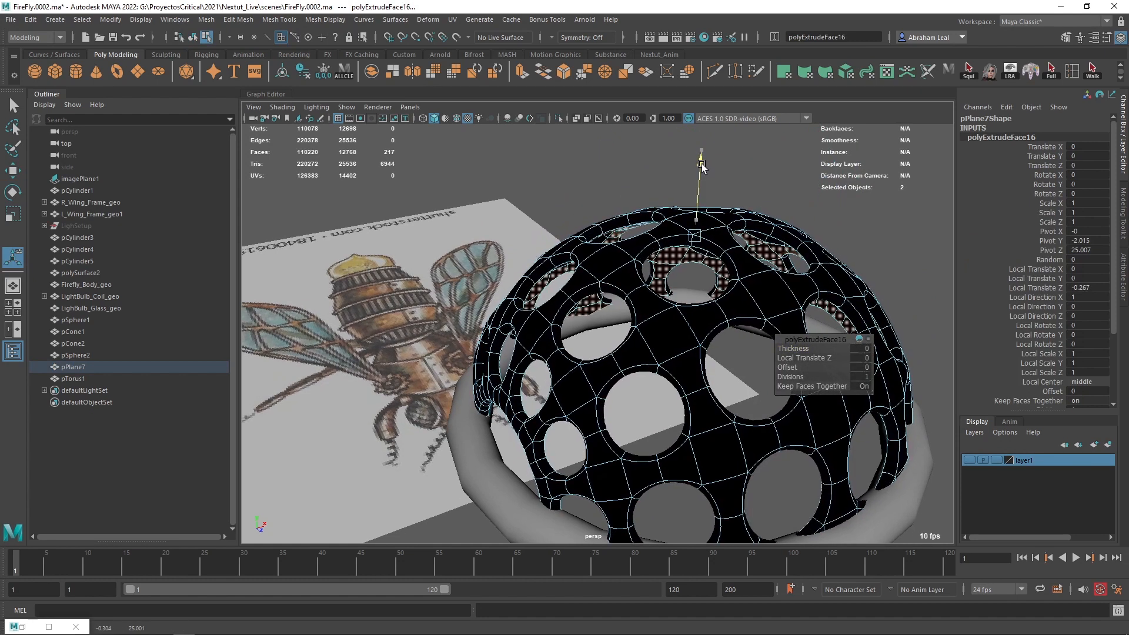
alt+drag(640, 206, 671, 222)
Step: Return the thickened dome to object selection and reverse its normals
right_drag(585, 311, 566, 171)
click(615, 247)
right_drag(616, 250, 668, 176)
click(668, 175)
click(653, 231)
right_drag(652, 231, 708, 218)
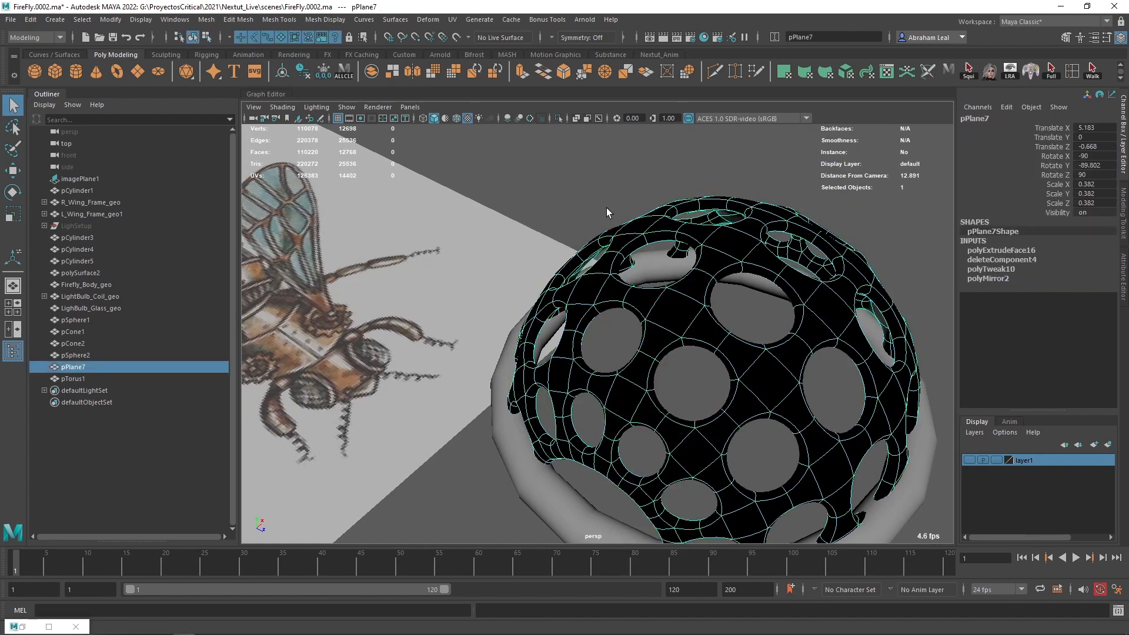
click(326, 19)
click(366, 75)
key(w)
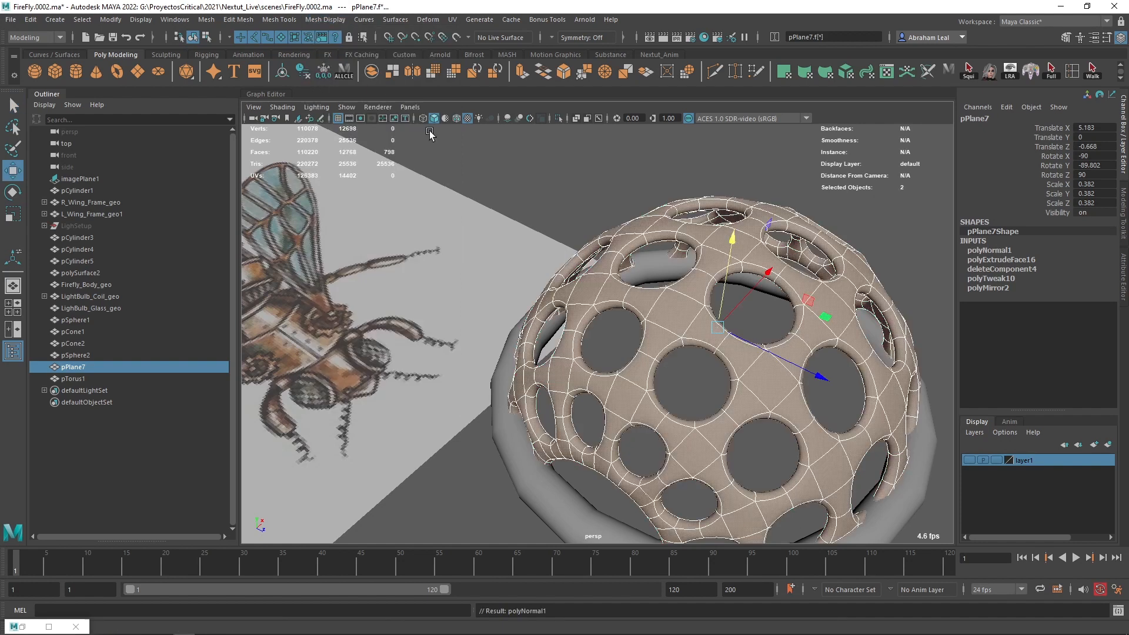
Step: Turn on smooth mesh preview for the torus rim around the dome's base
click(566, 175)
scroll(627, 227, down, 6)
scroll(629, 228, up, 5)
alt+drag(629, 228, 635, 334)
scroll(689, 259, down, 2)
click(672, 404)
key(3)
click(704, 442)
Step: Examine the finished dome and rim next to the firefly body and reference image
alt+drag(704, 443, 555, 323)
scroll(650, 373, up, 5)
scroll(693, 362, down, 4)
scroll(554, 323, down, 5)
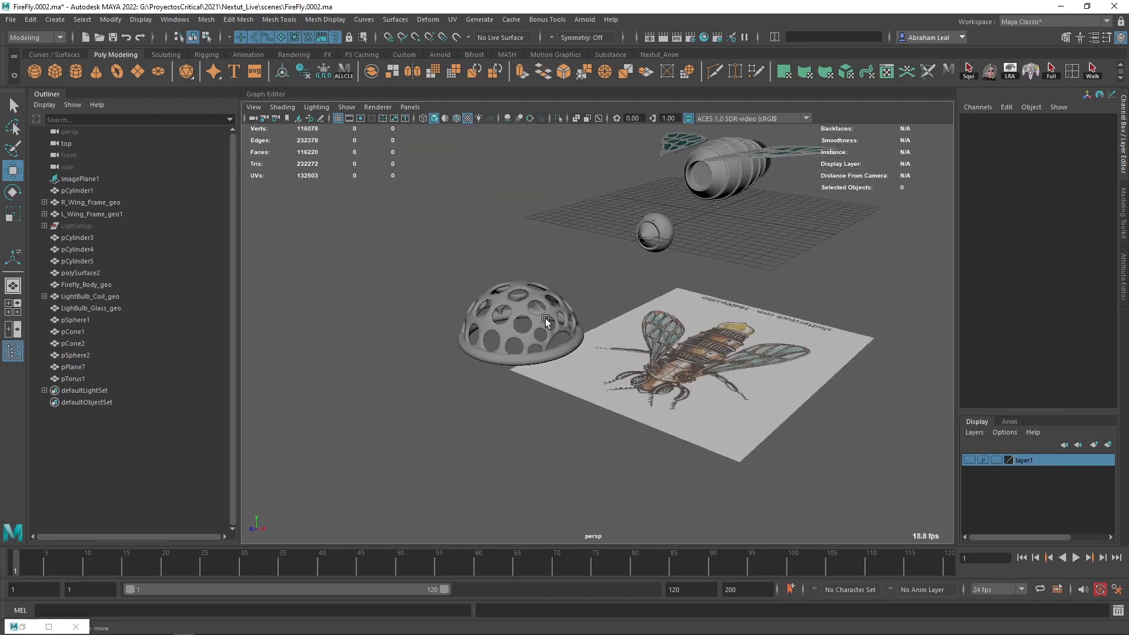
scroll(591, 329, up, 3)
alt+middle_drag(594, 330, 582, 376)
alt+drag(582, 376, 574, 366)
alt+middle_drag(574, 366, 506, 355)
scroll(509, 354, down, 5)
alt+drag(529, 351, 499, 322)
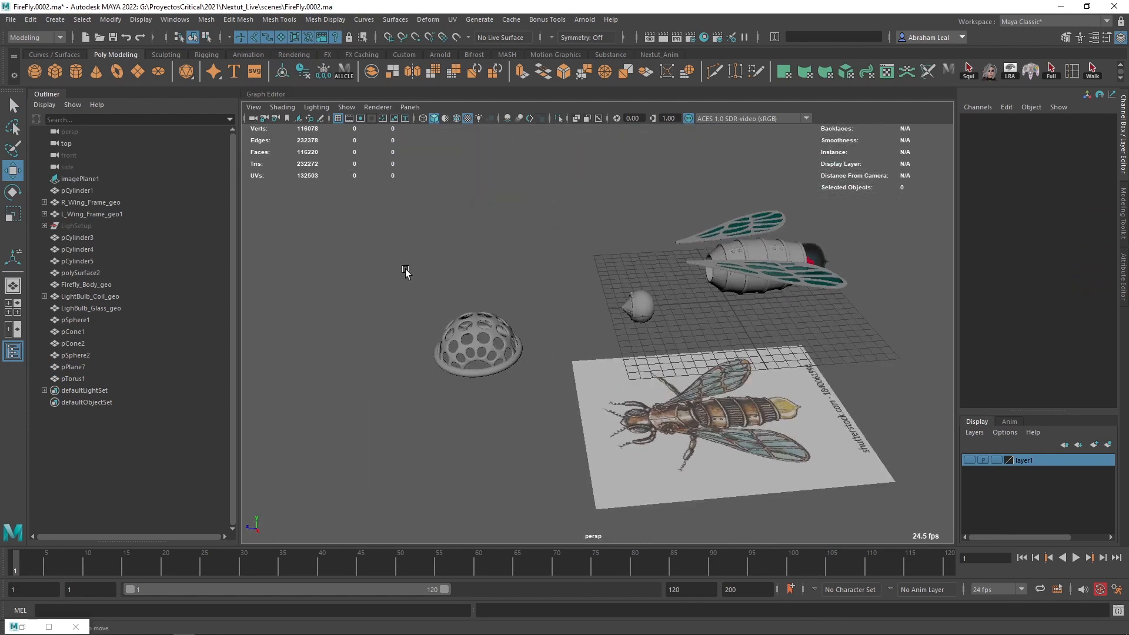
Step: Create a test cube scaled to 7.387, raise it behind the dome to Y 3.467, and delete it
click(51, 68)
key(r)
drag(728, 301, 806, 305)
key(w)
drag(675, 304, 526, 314)
alt+drag(532, 314, 503, 310)
alt+middle_drag(511, 311, 656, 338)
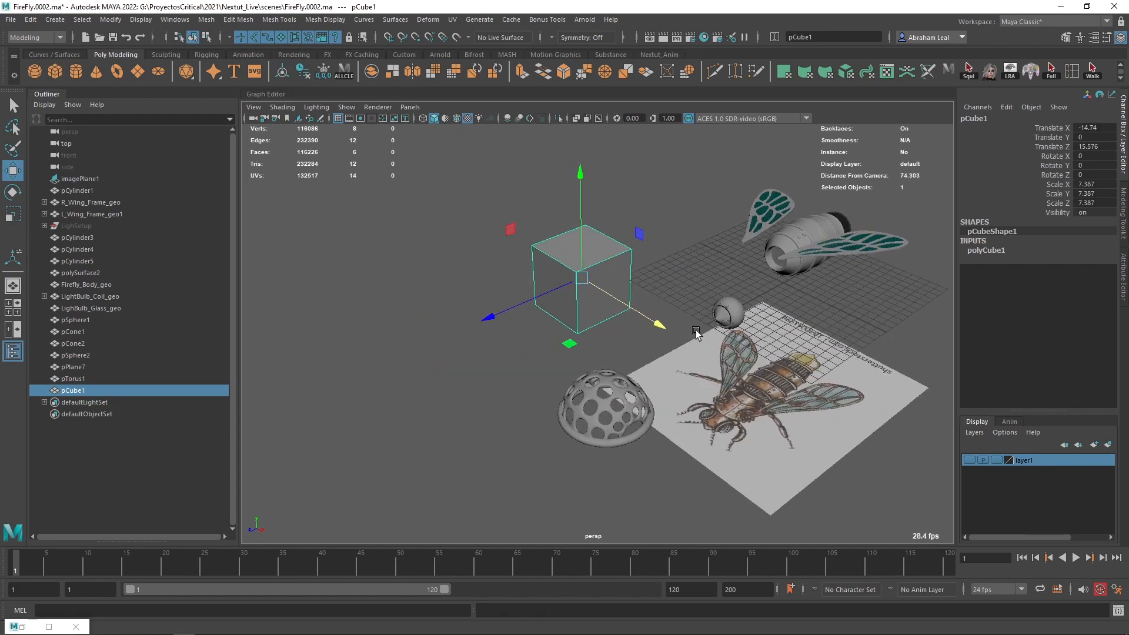
scroll(655, 338, up, 3)
alt+drag(655, 339, 667, 294)
drag(549, 217, 548, 170)
alt+middle_drag(663, 188, 684, 214)
click(684, 214)
scroll(592, 306, up, 2)
click(569, 305)
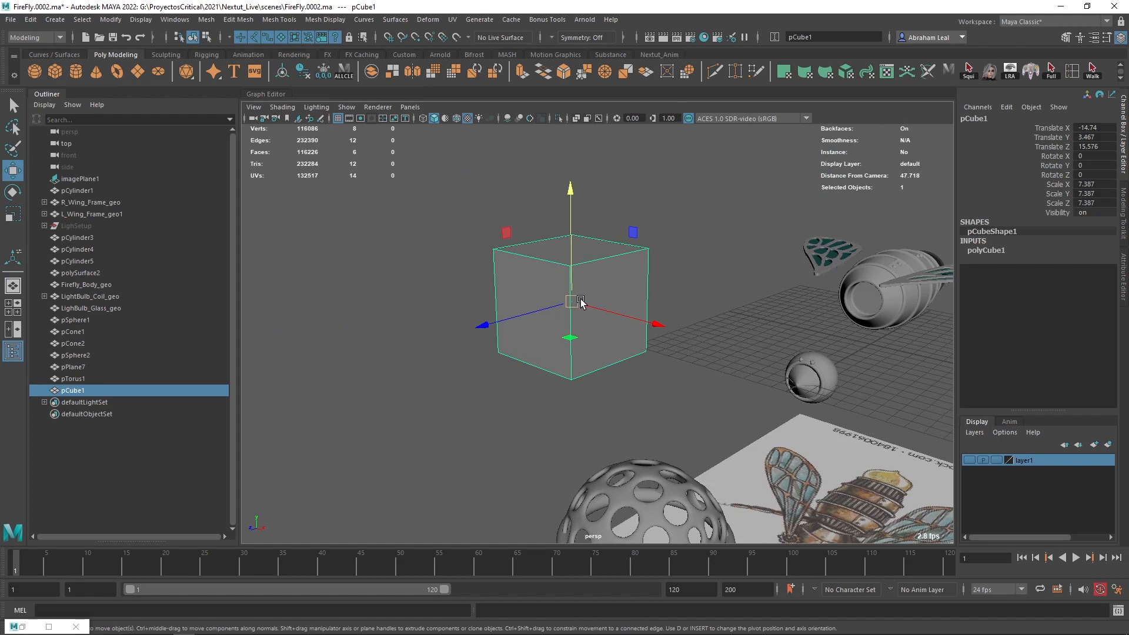
key(Delete)
Step: Create a polygon sphere scaled to 2.833 and place it at X -10.703, Y 5.212, Z 16.049
click(35, 71)
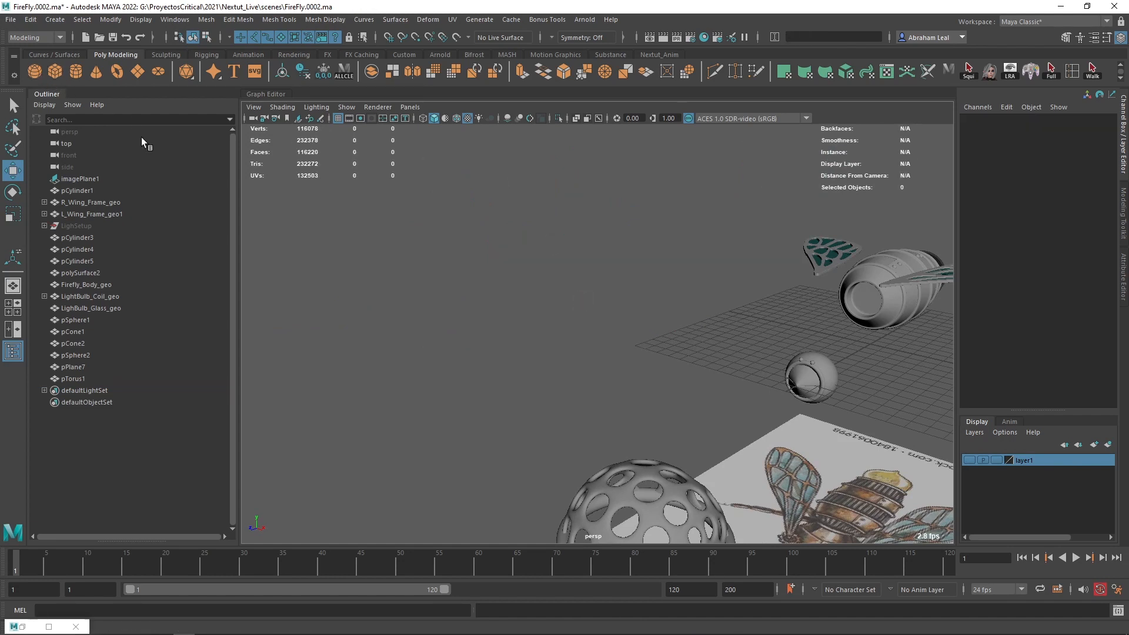
key(r)
drag(870, 344, 921, 344)
key(w)
drag(821, 374, 688, 450)
drag(812, 438, 671, 393)
drag(596, 268, 598, 174)
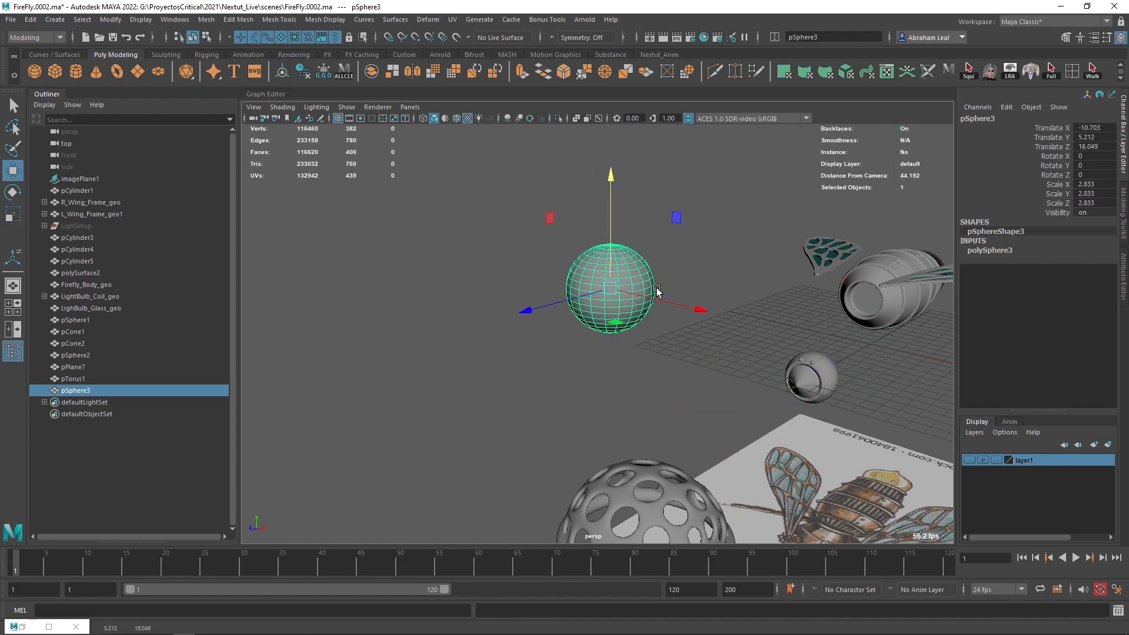
Step: Inspect the new sphere's faces up close from several angles
alt+drag(511, 251, 388, 333)
alt+middle_drag(388, 333, 308, 362)
alt+right_drag(308, 361, 822, 458)
alt+drag(441, 282, 585, 320)
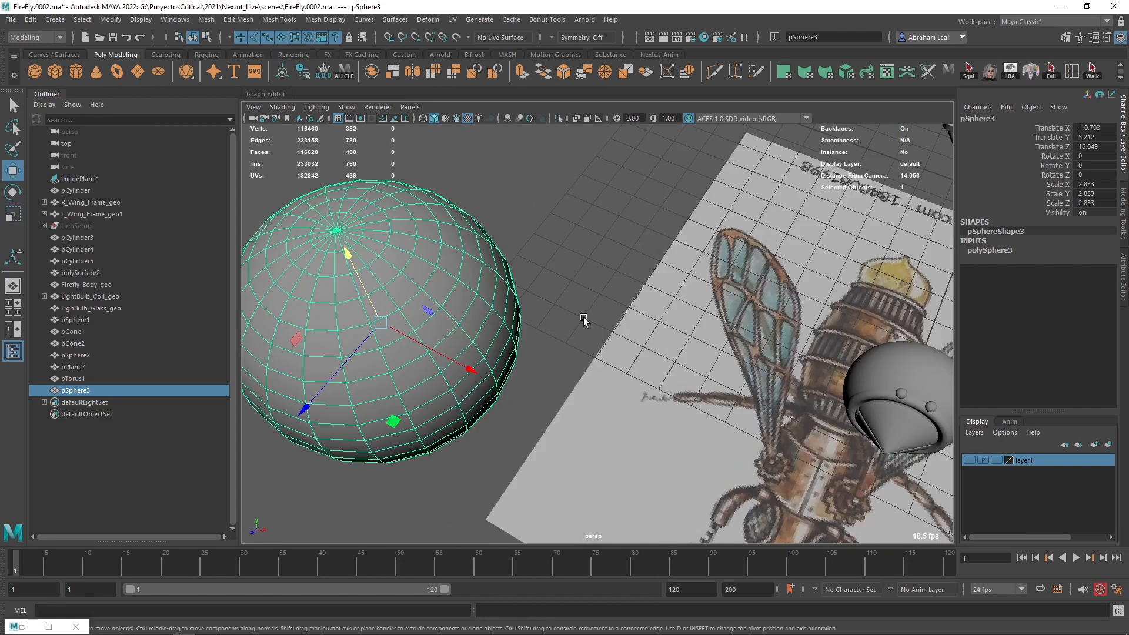
alt+middle_drag(338, 294, 444, 283)
key(f)
alt+drag(644, 294, 623, 272)
alt+right_drag(506, 265, 639, 288)
alt+drag(638, 288, 497, 212)
alt+middle_drag(338, 139, 383, 205)
alt+right_drag(383, 206, 306, 182)
alt+right_drag(585, 295, 584, 263)
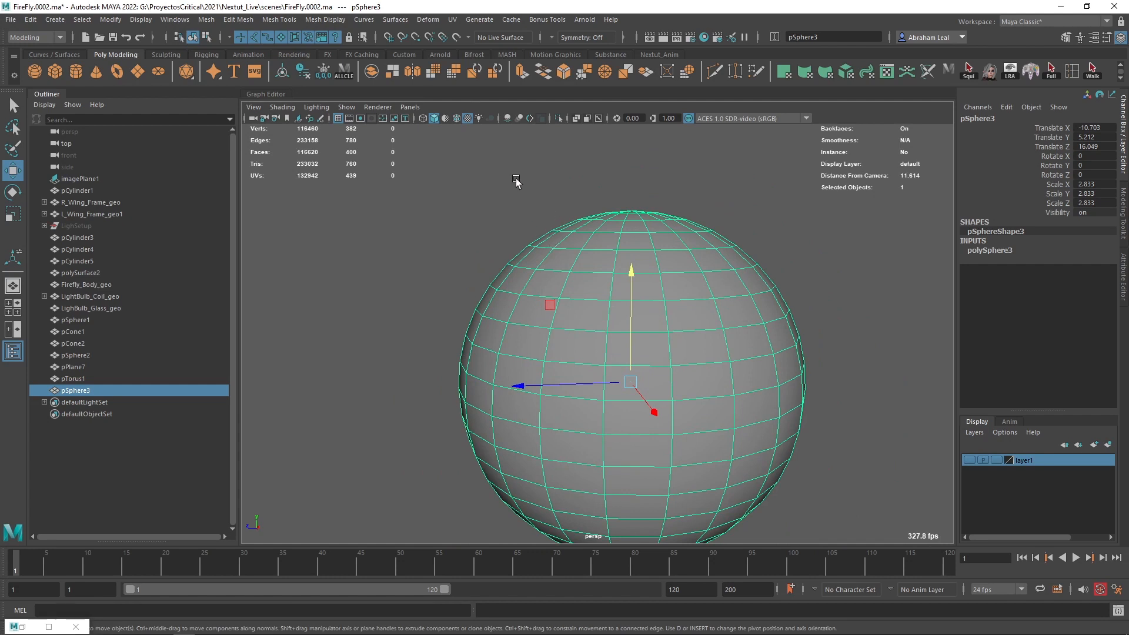
Step: Extrude one face near the sphere's top outward by 1.362 along local Z, and undo the extrusion
right_click(533, 243)
click(532, 276)
click(573, 257)
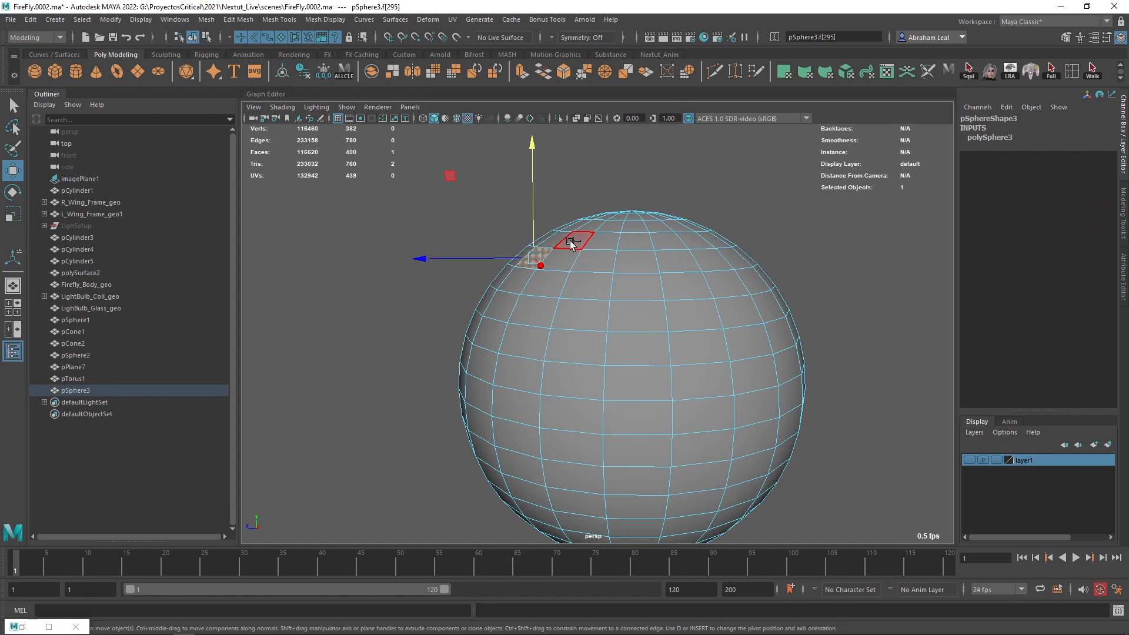
key(ctrl+e)
alt+drag(357, 227, 623, 268)
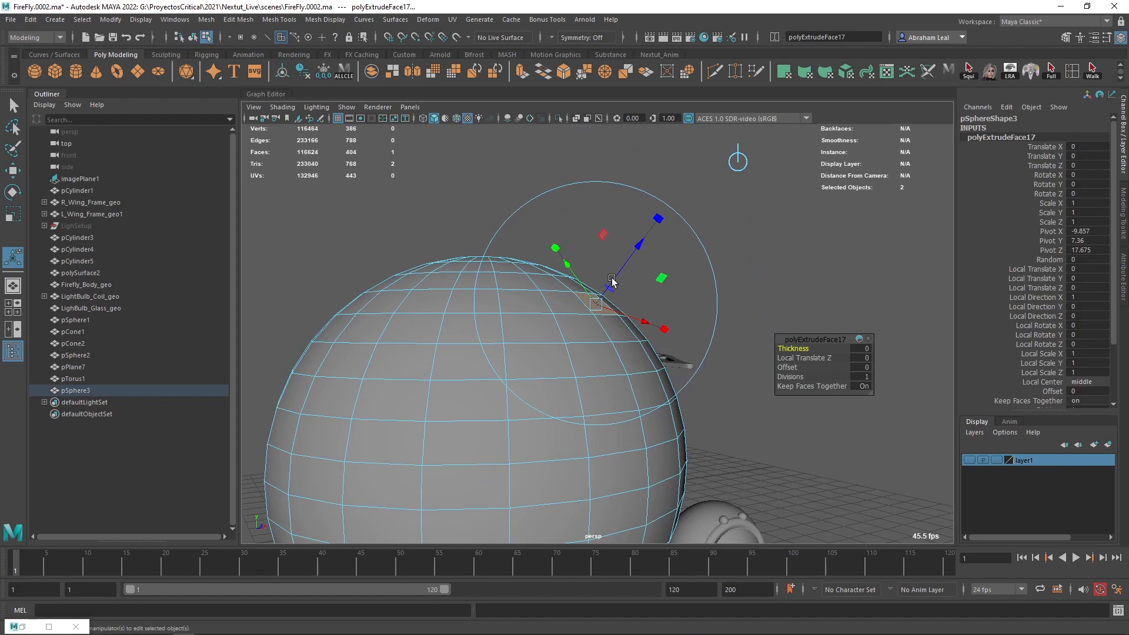
drag(640, 244, 732, 180)
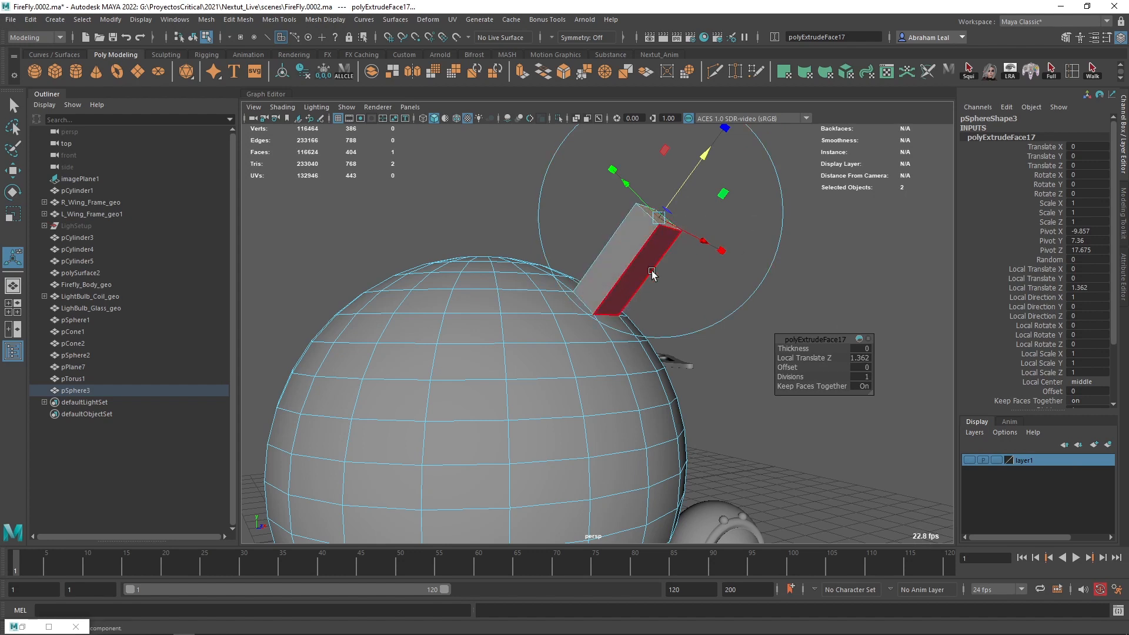
key(ctrl+z)
key(ctrl+z)
key(ctrl+z)
Step: Select the whole sphere as an object and display its face normals
right_drag(540, 294, 644, 257)
key(q)
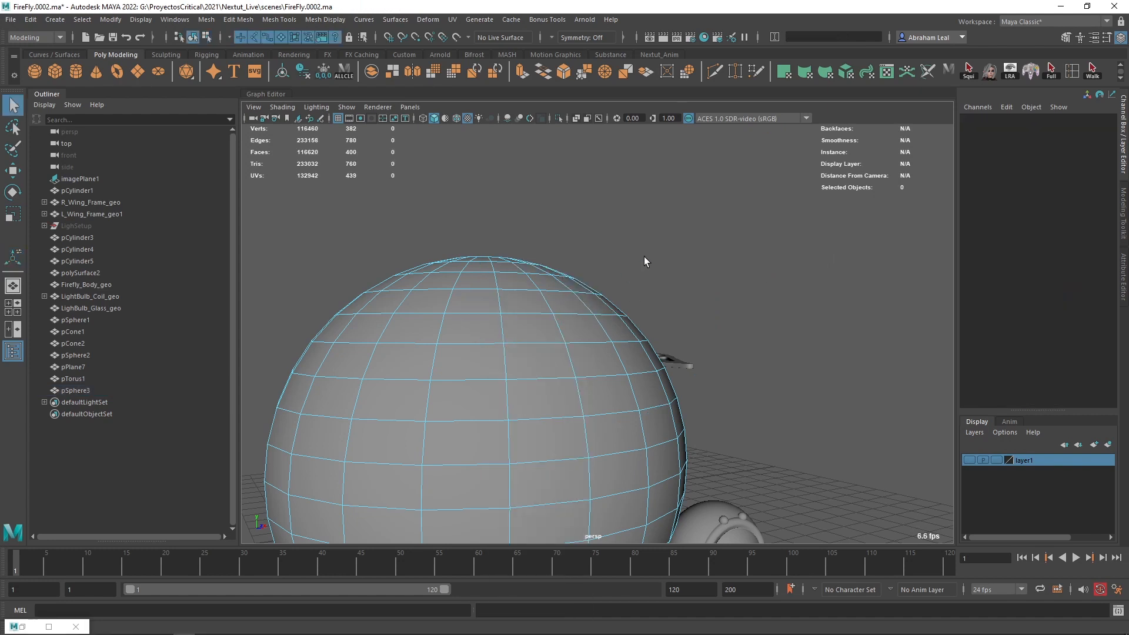
alt+drag(644, 256, 599, 294)
right_drag(599, 294, 678, 237)
click(608, 295)
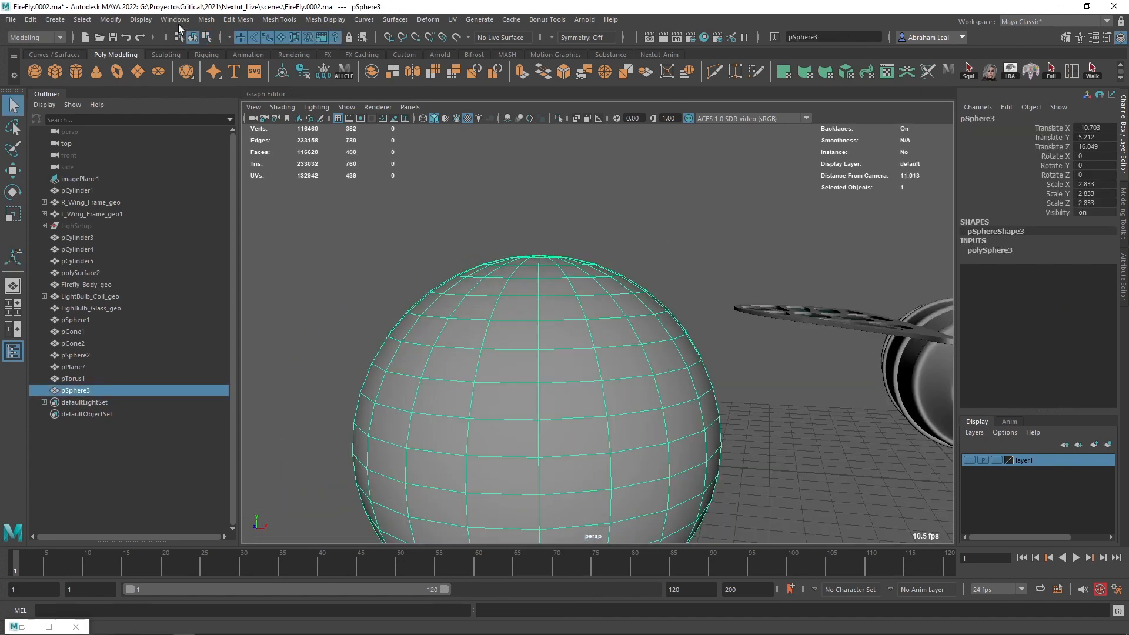
click(146, 23)
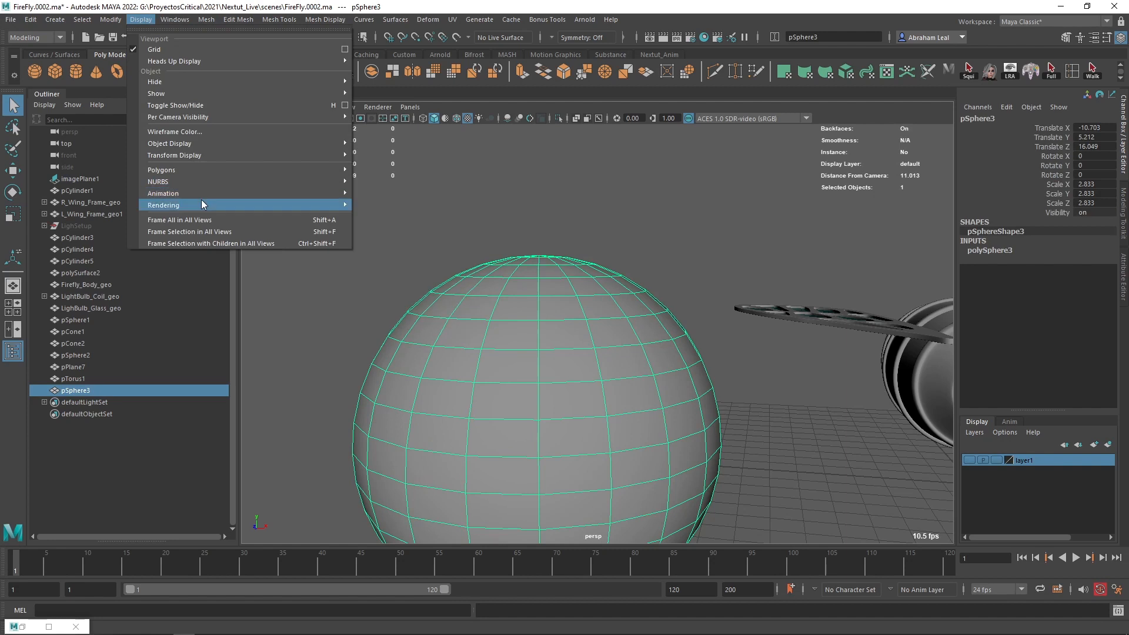
mouse_move(201, 174)
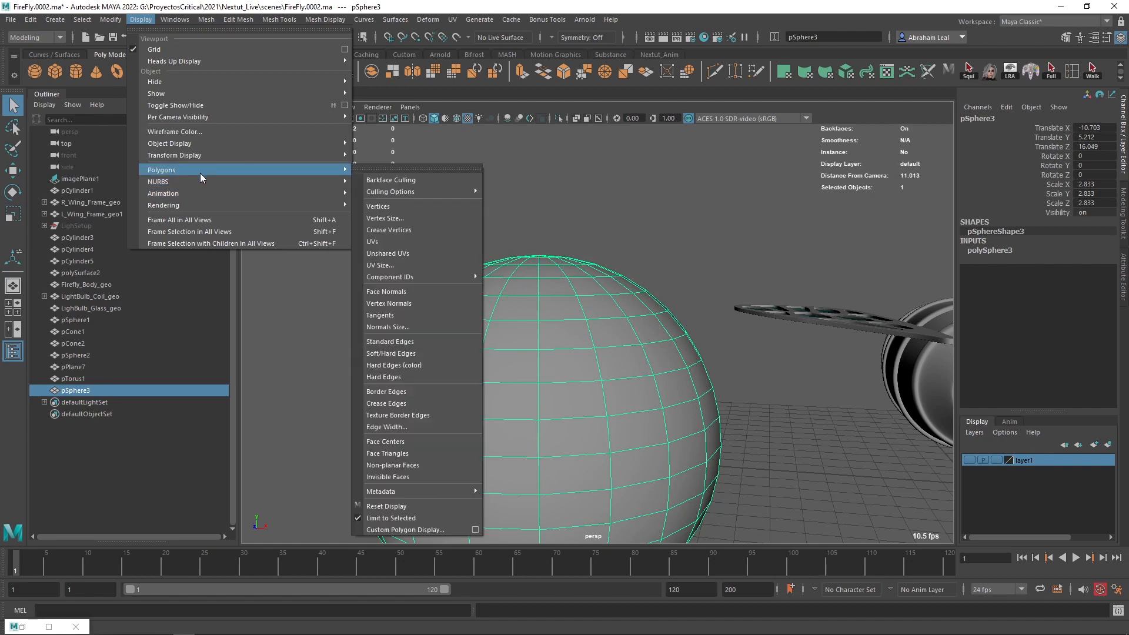
click(400, 293)
Step: Examine the direction of the face normals around the whole sphere
alt+drag(394, 264, 310, 265)
alt+middle_drag(444, 263, 446, 224)
scroll(448, 223, up, 3)
alt+drag(448, 223, 506, 242)
alt+right_drag(506, 242, 418, 202)
alt+right_drag(494, 210, 509, 221)
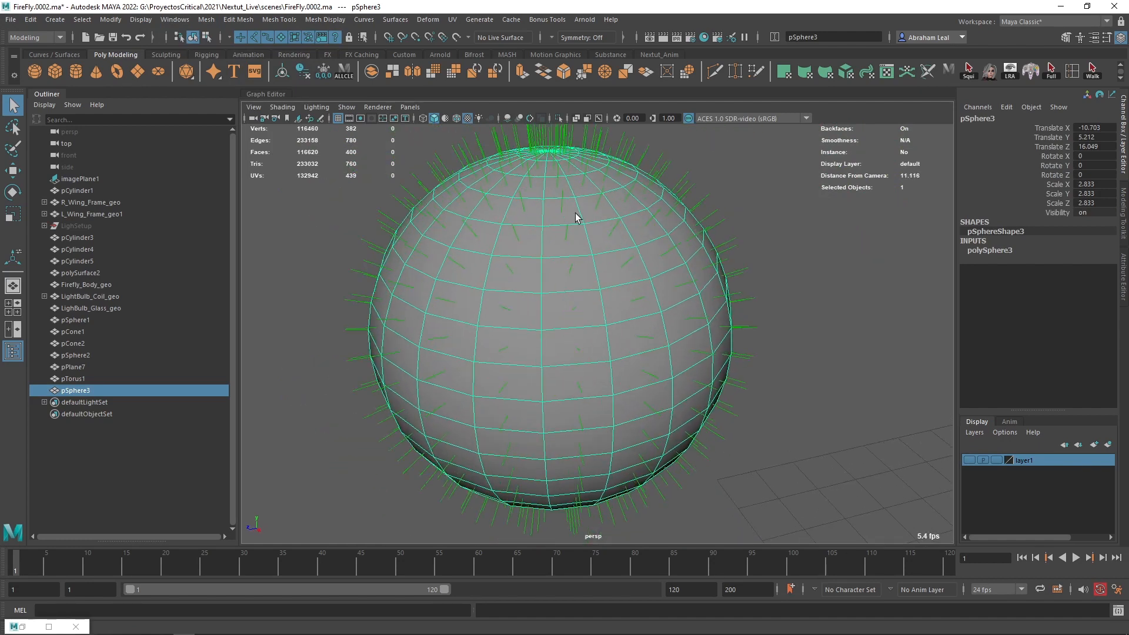
alt+right_drag(600, 249, 542, 240)
alt+drag(543, 240, 610, 245)
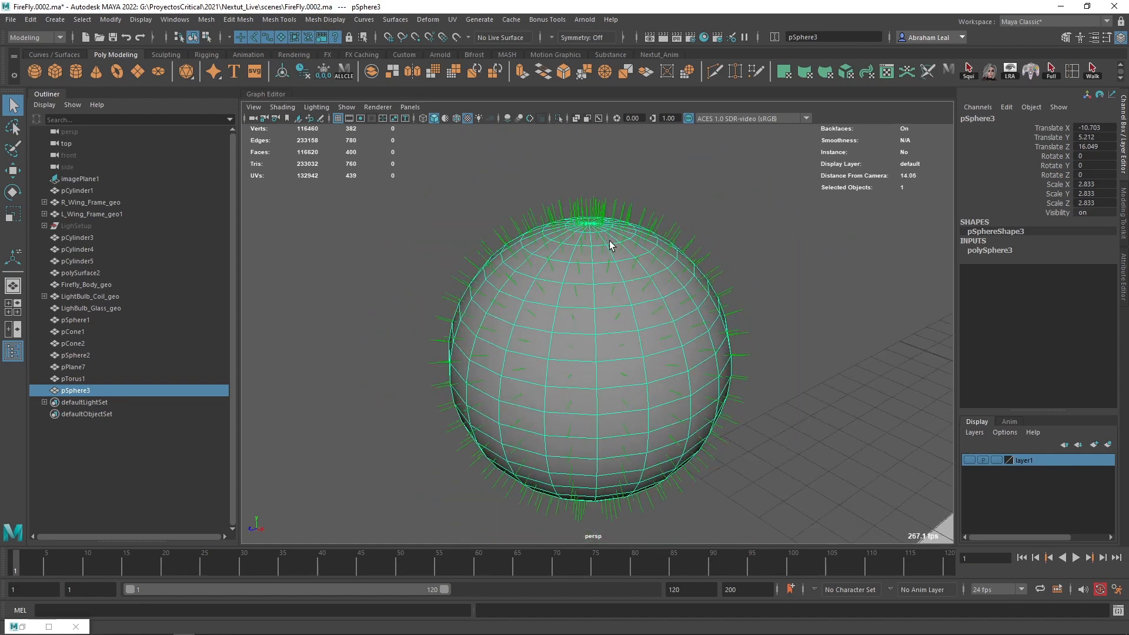
alt+right_drag(609, 244, 645, 272)
alt+drag(645, 272, 904, 265)
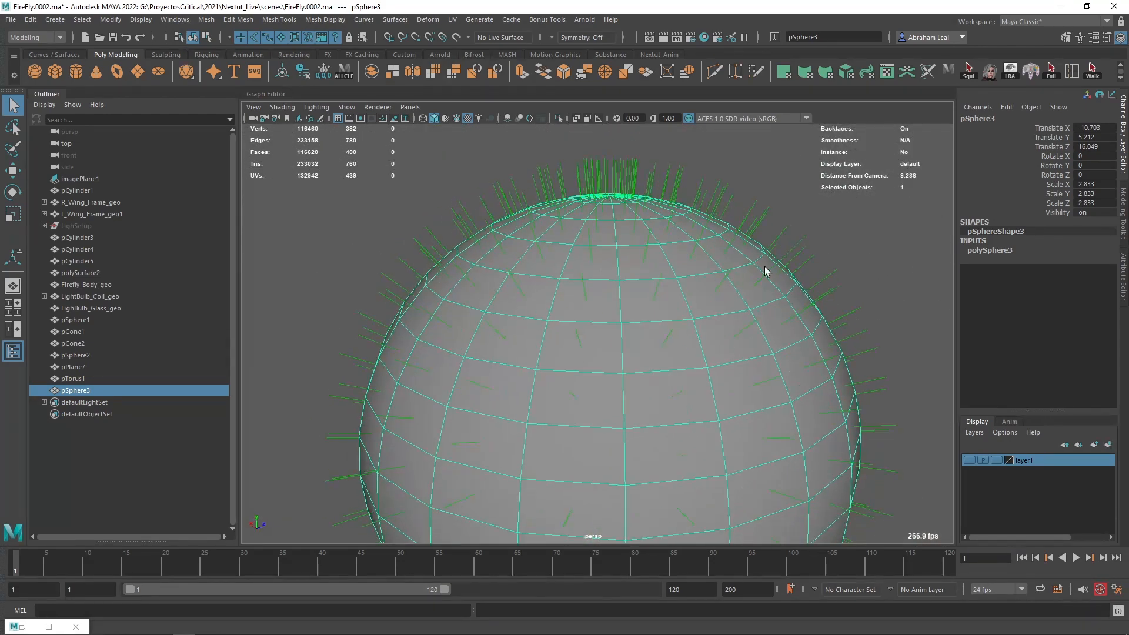
alt+right_drag(766, 270, 799, 244)
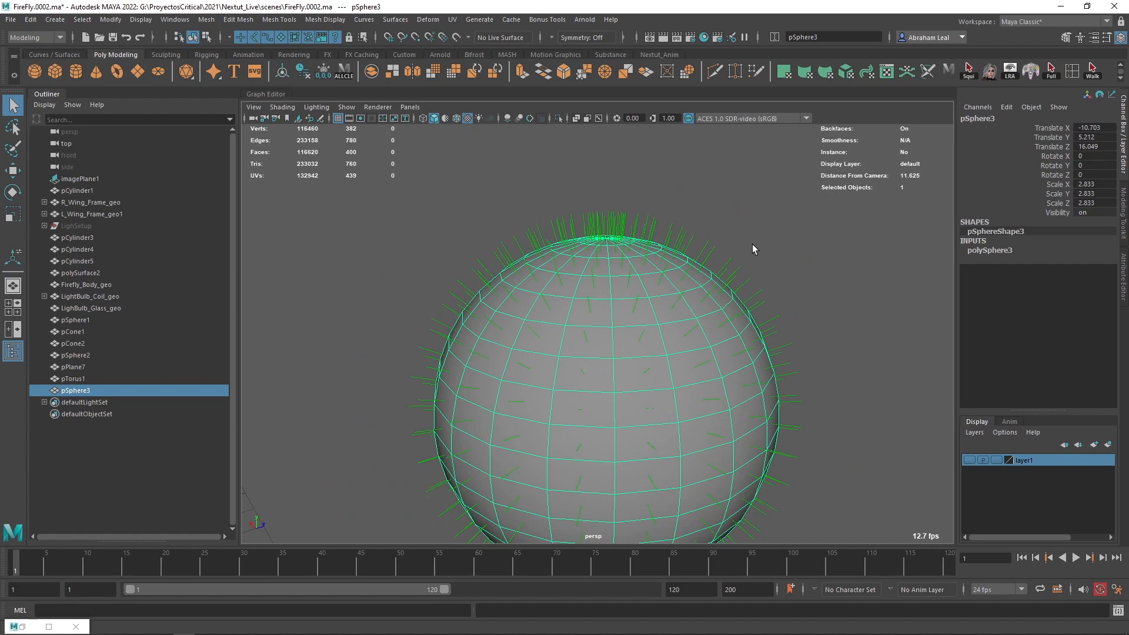
alt+right_drag(753, 245, 721, 318)
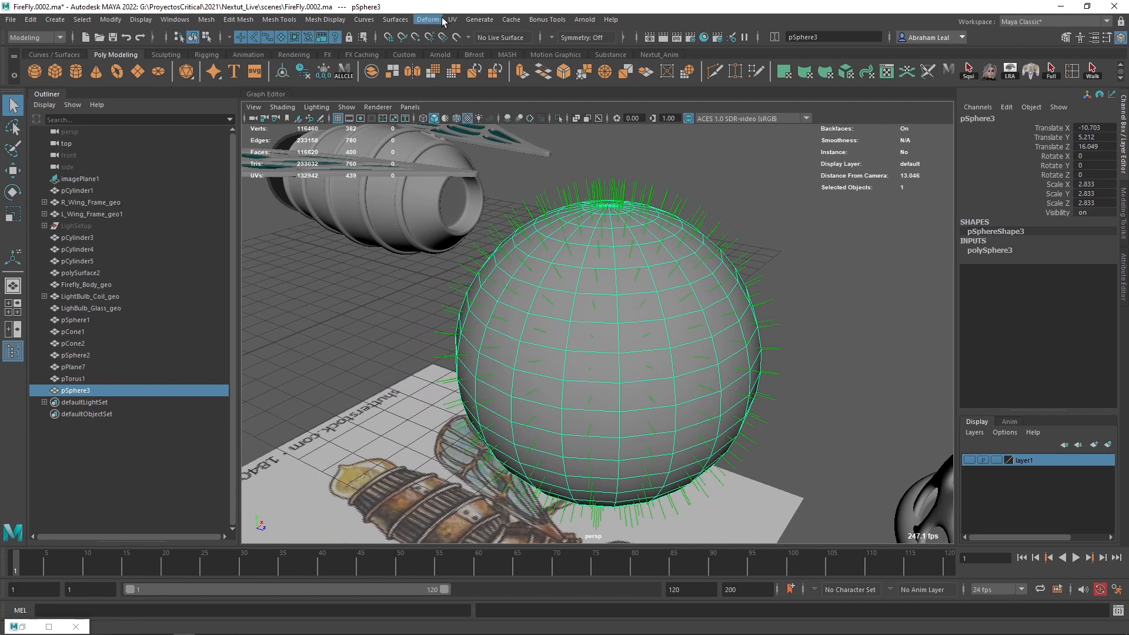
Step: Reverse the sphere's normals and deselect it to check its shading
click(397, 23)
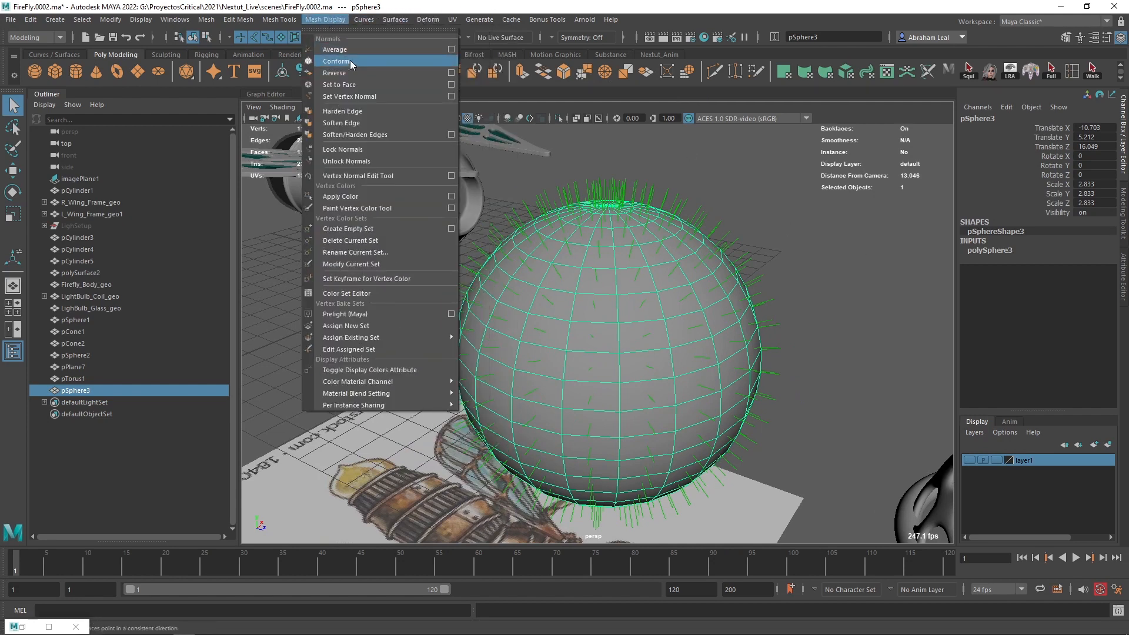
click(354, 73)
key(w)
click(699, 190)
alt+right_drag(672, 212, 728, 270)
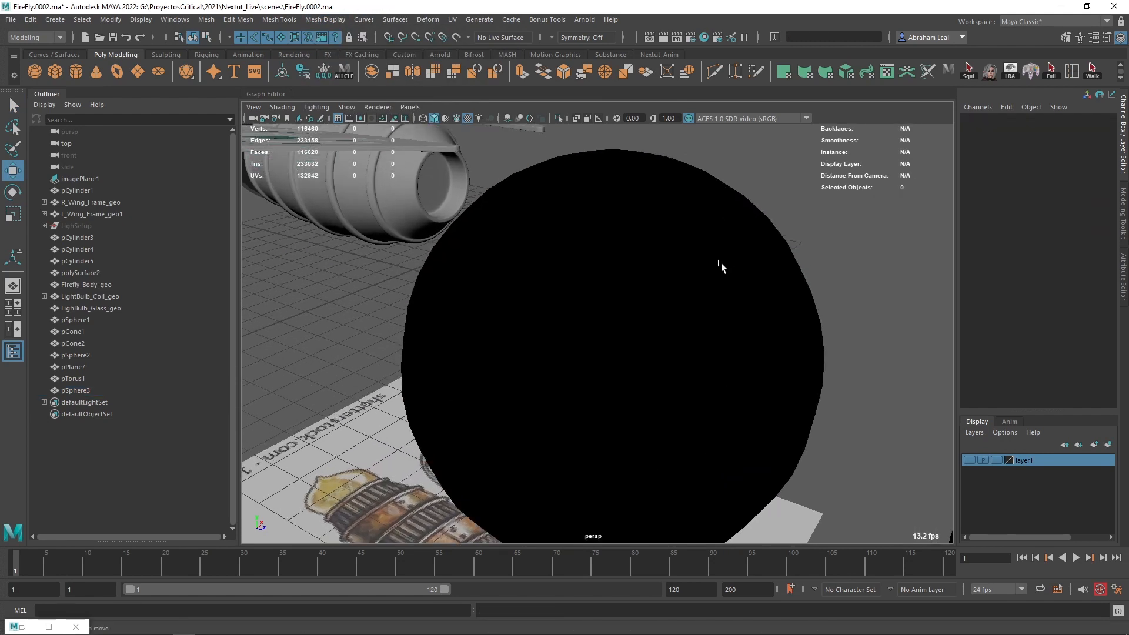
Step: Examine the sphere with reversed normals from several sides, comparing it with the perforated dome
alt+drag(729, 270, 792, 285)
alt+right_drag(651, 215, 1065, 407)
alt+drag(664, 264, 794, 311)
alt+drag(654, 184, 785, 167)
click(767, 247)
alt+drag(774, 254, 783, 309)
key(f)
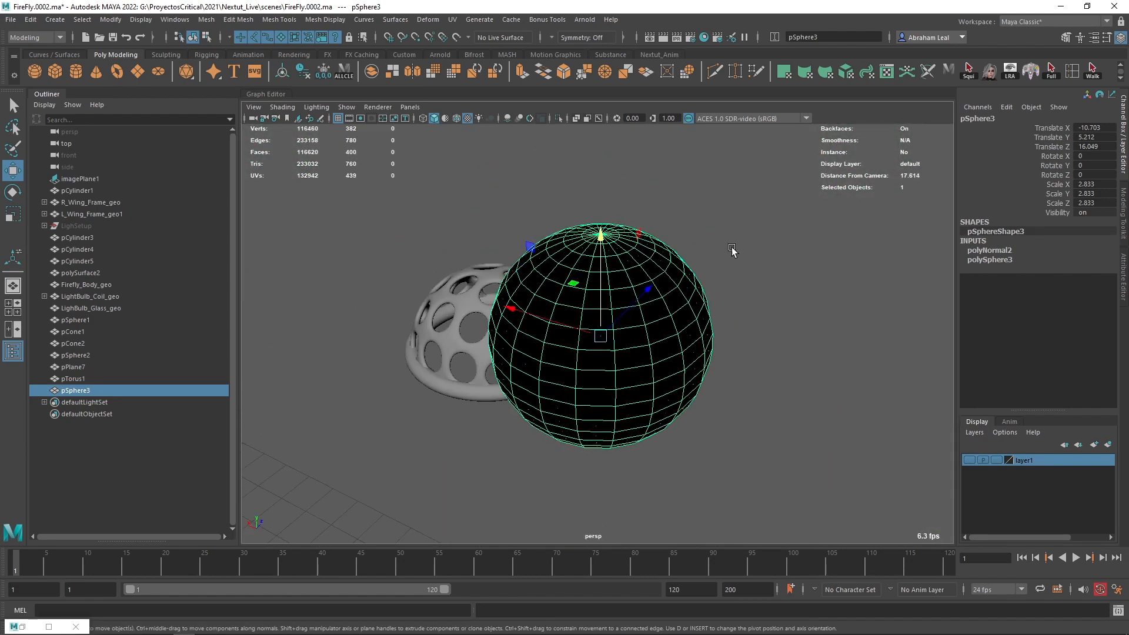
mouse_move(679, 302)
alt+mouse_down()
mouse_move(572, 287)
mouse_move(698, 315)
mouse_move(712, 294)
mouse_move(695, 318)
alt+mouse_up()
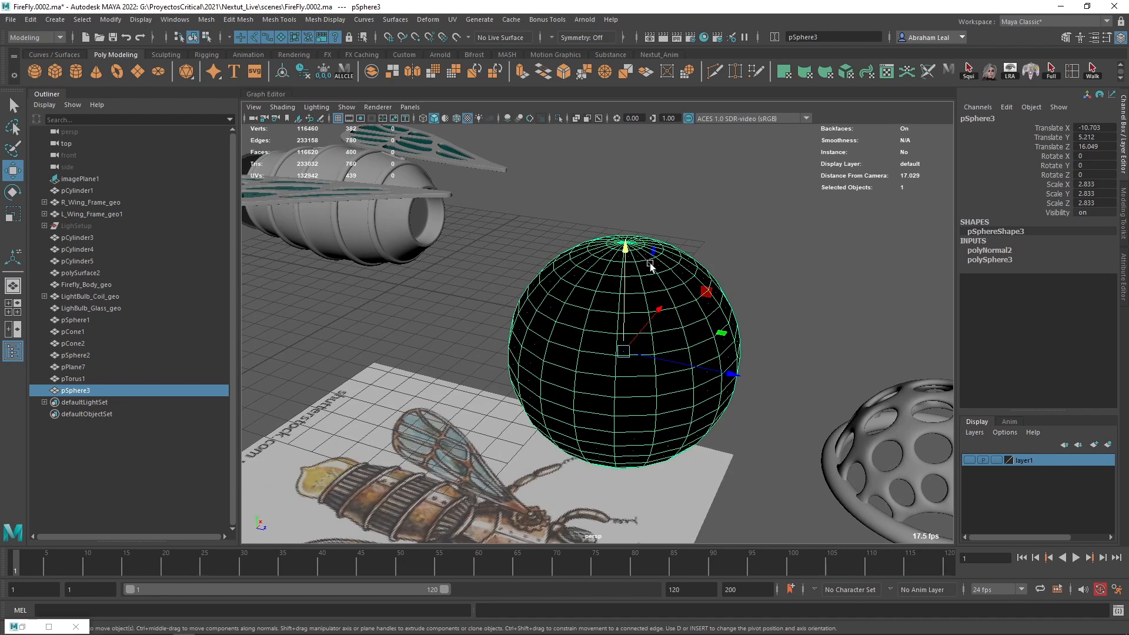
Step: Undo the sphere's normal reversal and reselect the sphere
key(ctrl+z)
click(713, 271)
click(678, 277)
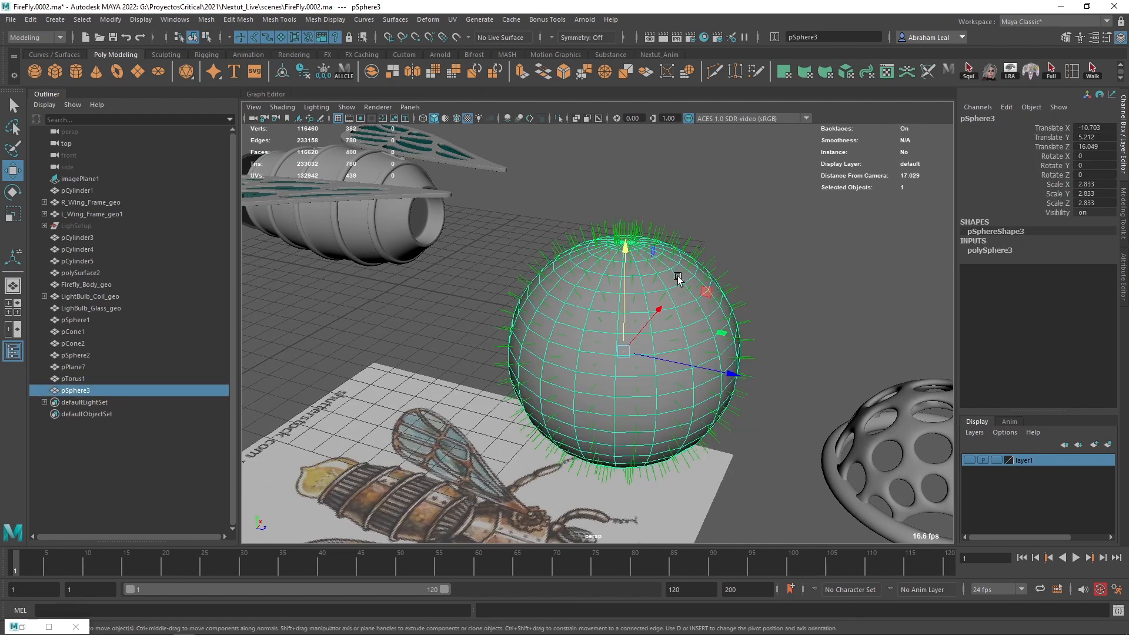
Step: Delete the test sphere and compare the perforated dome with the insect's eyes in the reference image
key(Delete)
alt+middle_drag(764, 392, 562, 215)
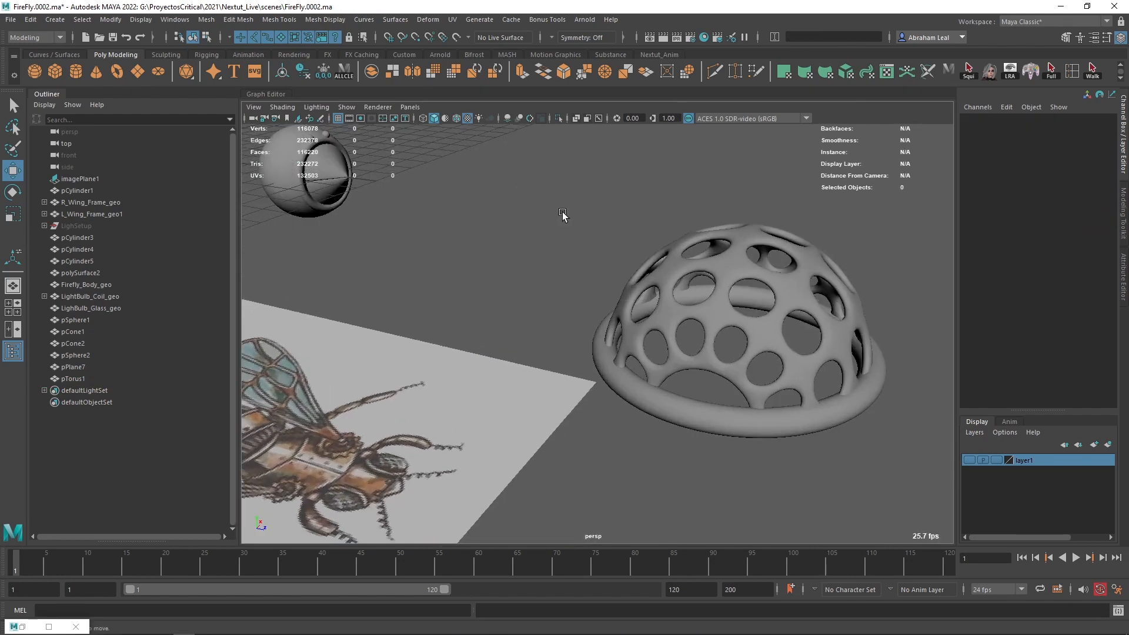
scroll(646, 257, down, 5)
mouse_move(646, 257)
alt+mouse_down()
mouse_move(682, 283)
mouse_move(694, 245)
mouse_move(642, 258)
alt+mouse_up()
scroll(688, 237, up, 4)
alt+middle_drag(641, 257, 626, 284)
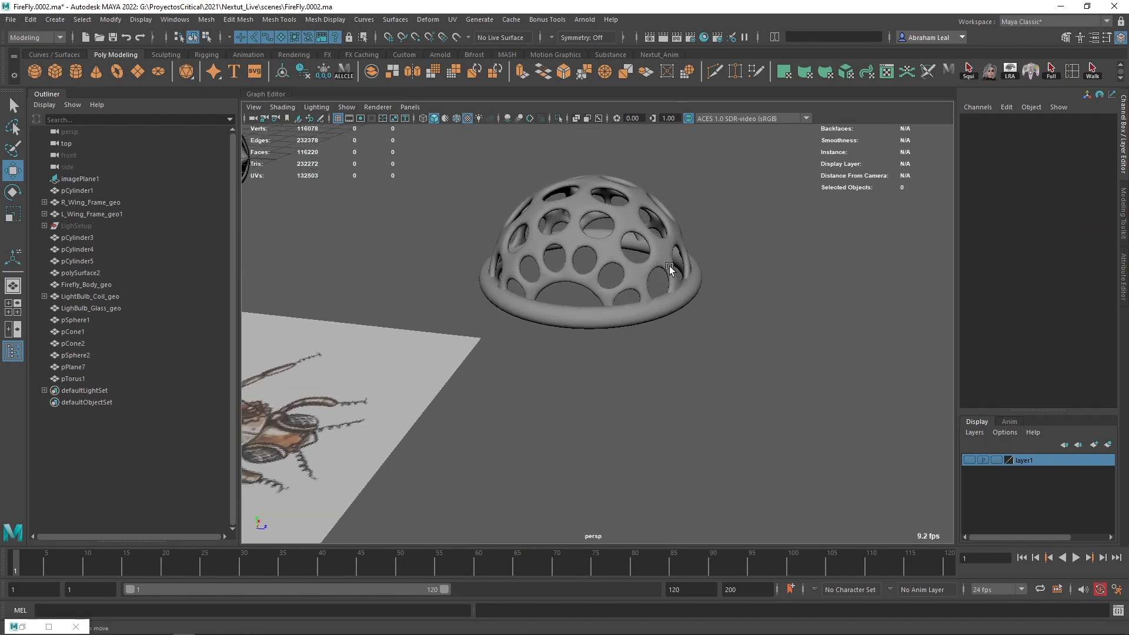
scroll(717, 276, down, 3)
scroll(728, 281, up, 5)
scroll(745, 280, down, 4)
alt+drag(747, 279, 552, 352)
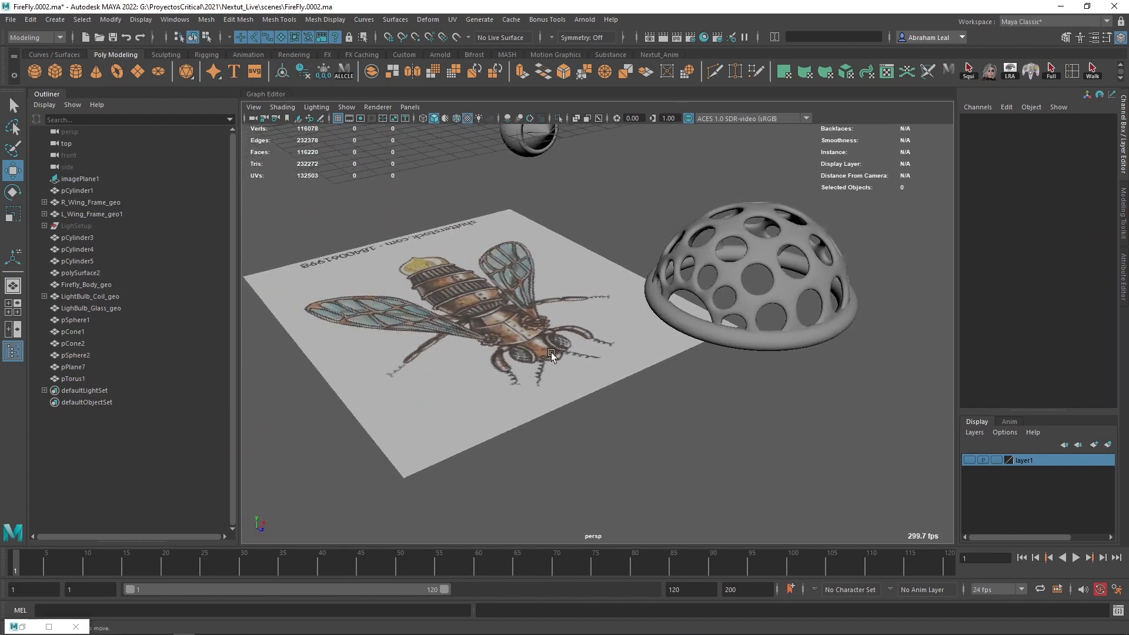
scroll(552, 347, up, 4)
alt+middle_drag(552, 347, 475, 372)
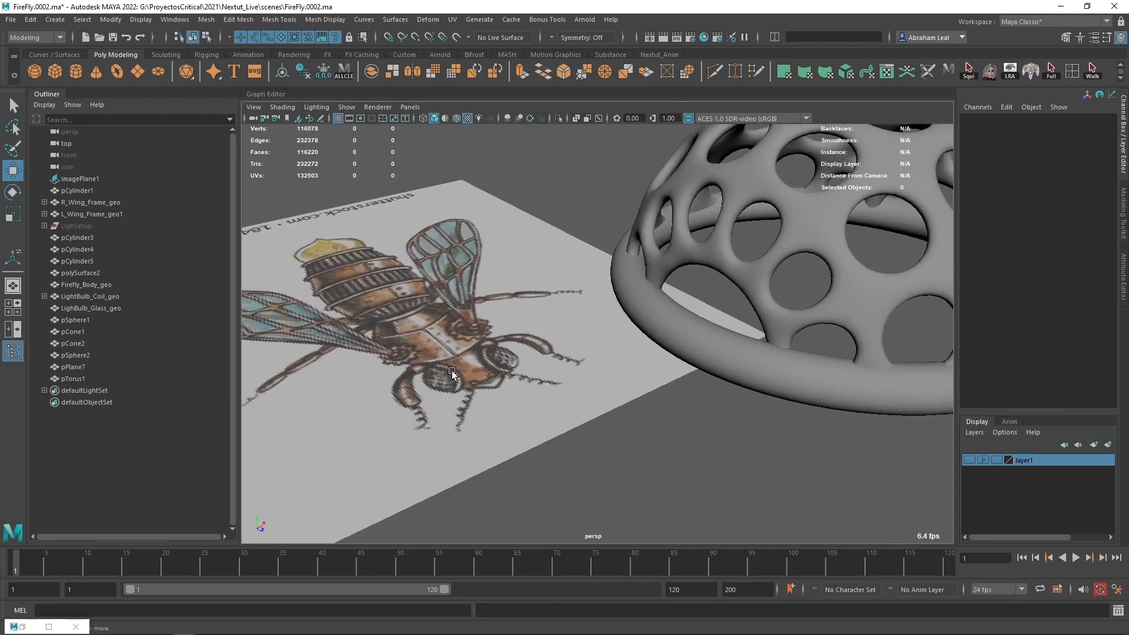
scroll(453, 383, down, 6)
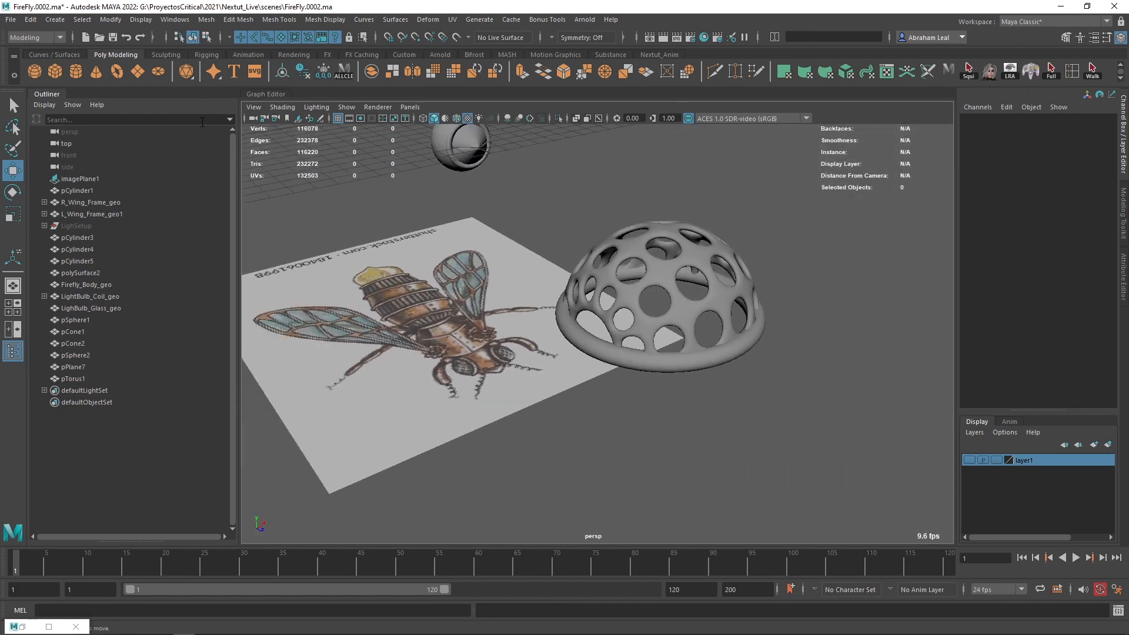
Step: Create a polygon sphere and move it onto the perforated dome in the top view, at about Z 25.25
key(space)
drag(661, 230, 582, 232)
scroll(581, 235, down, 8)
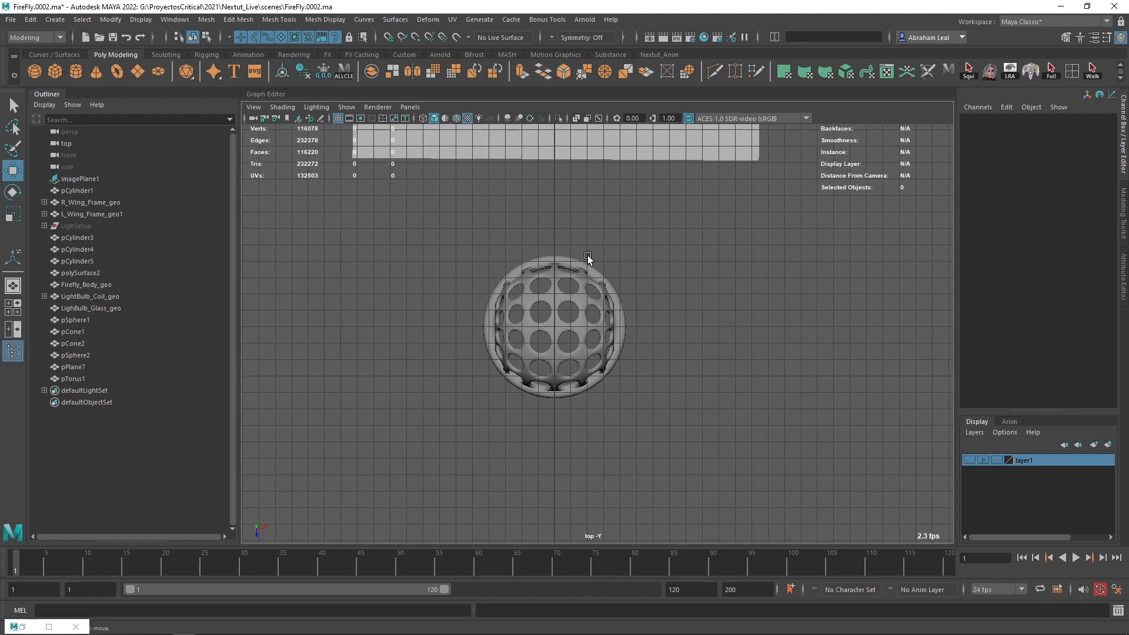
scroll(544, 230, up, 1)
click(570, 181)
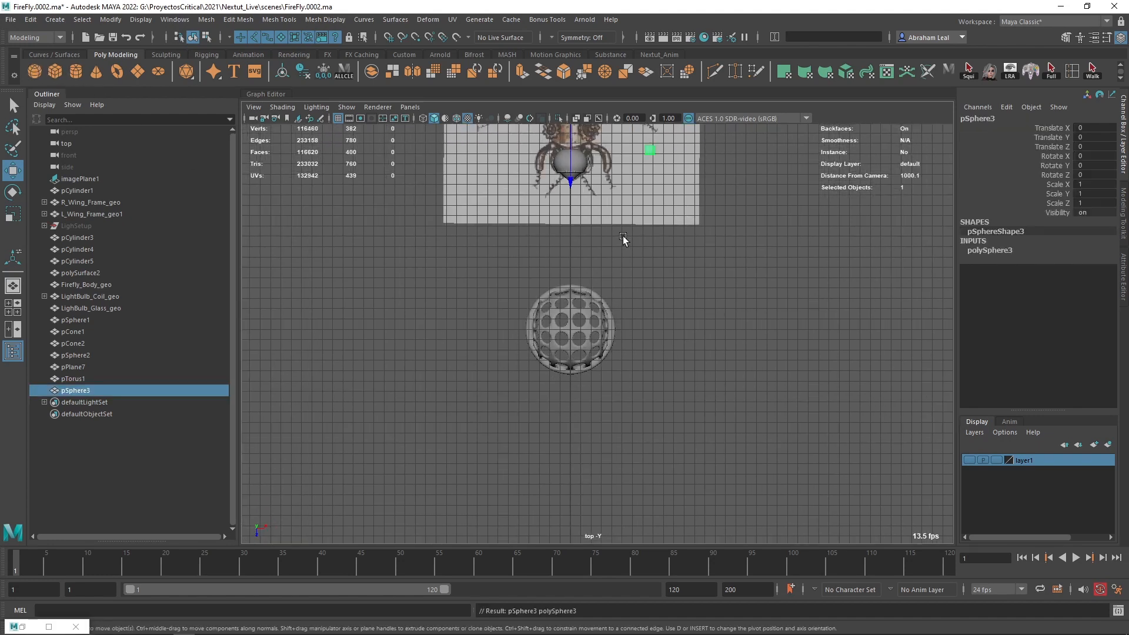
drag(606, 443, 605, 441)
Step: Scale the new sphere uniformly to about 4.05 to match the dome's footprint
scroll(568, 363, up, 7)
key(r)
drag(503, 328, 700, 306)
key(space)
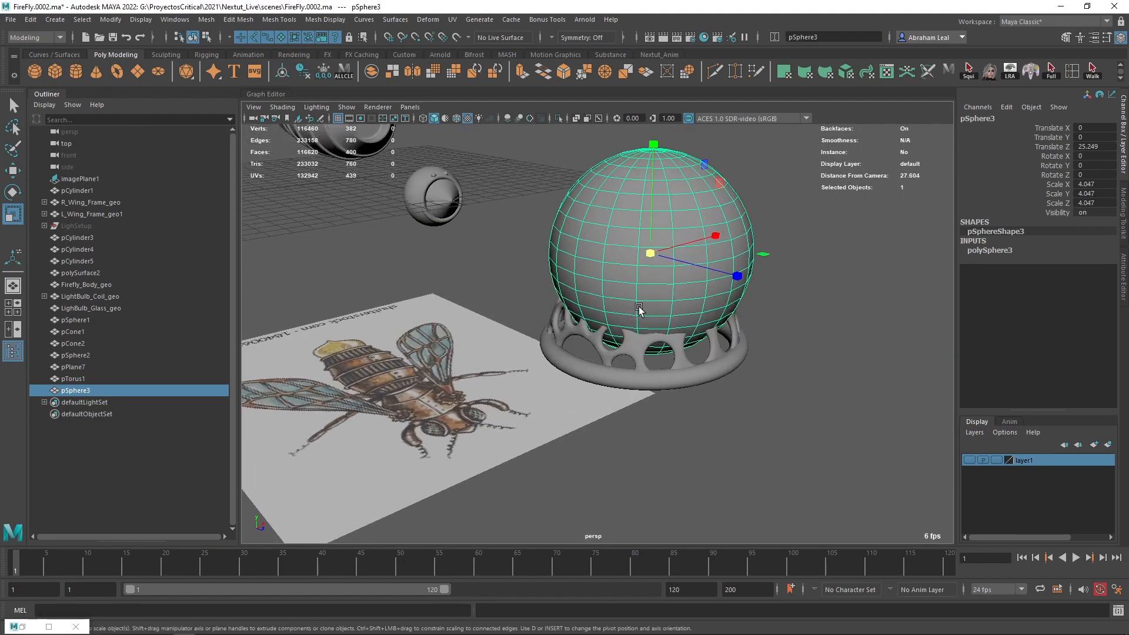
Step: Lower the sphere inside the dome to about Y -4.28, Z 25 and reduce its uniform scale to about 3.935
drag(649, 137, 657, 252)
key(space)
drag(688, 284, 663, 291)
drag(491, 353, 647, 306)
key(space)
alt+right_drag(647, 306, 815, 291)
alt+middle_drag(518, 344, 624, 330)
drag(603, 396, 488, 406)
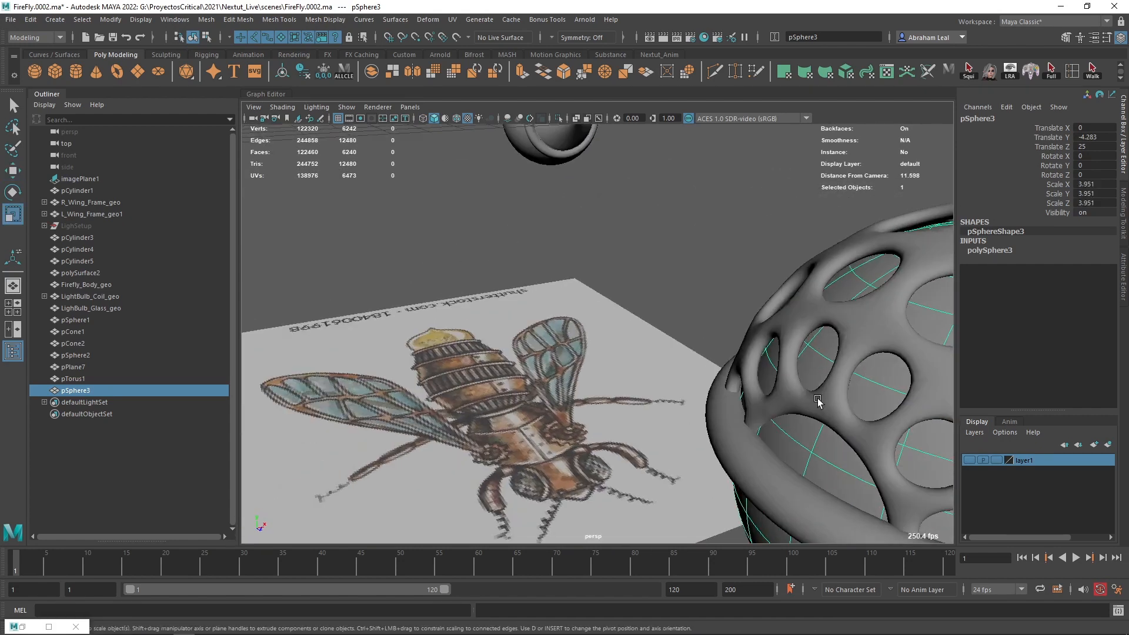
alt+middle_drag(817, 404, 570, 309)
drag(659, 373, 653, 372)
Step: Delete the sphere's face ring just below the torus rim and all the faces of the lower half
scroll(663, 368, down, 6)
alt+middle_drag(701, 453, 703, 394)
alt+drag(565, 406, 641, 380)
alt+middle_drag(641, 381, 671, 308)
scroll(671, 308, up, 4)
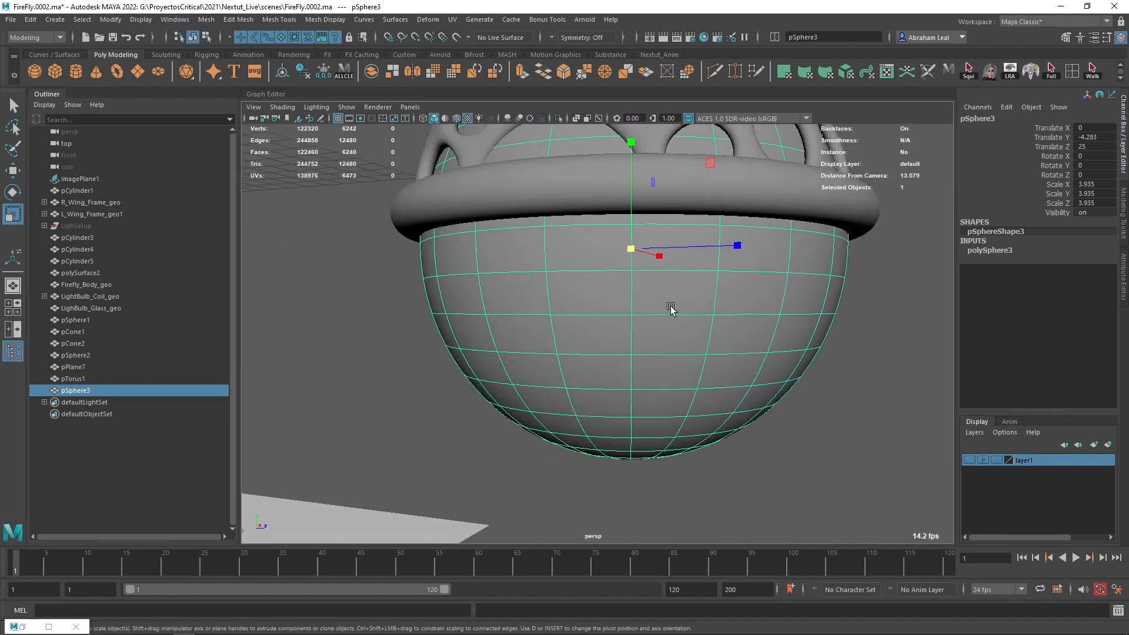
right_drag(672, 274, 672, 307)
click(674, 264)
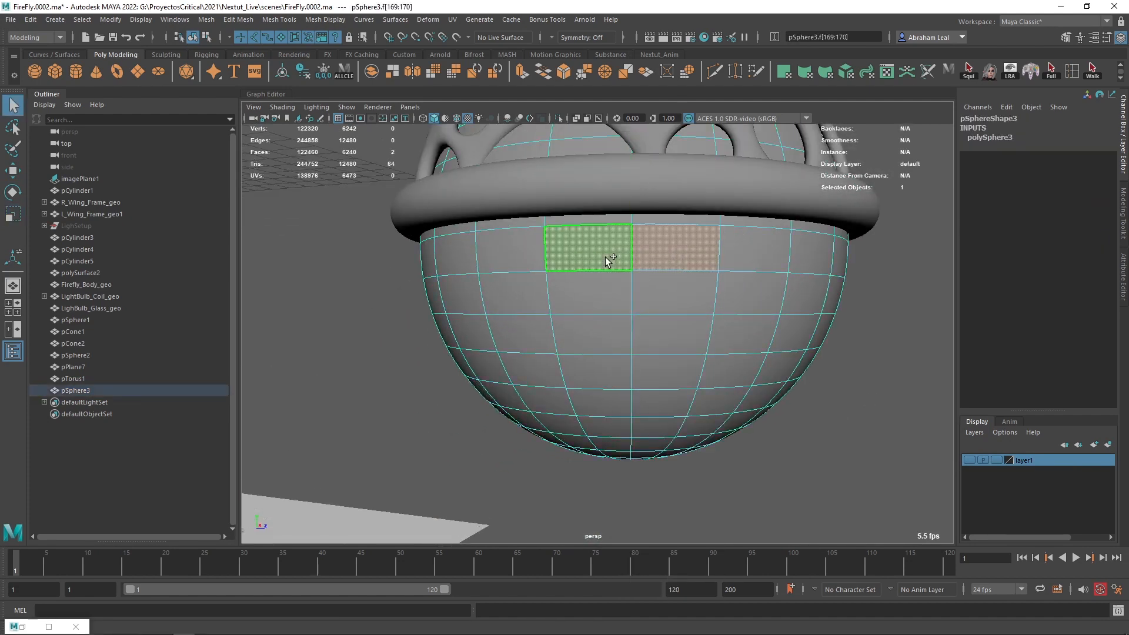
key(Delete)
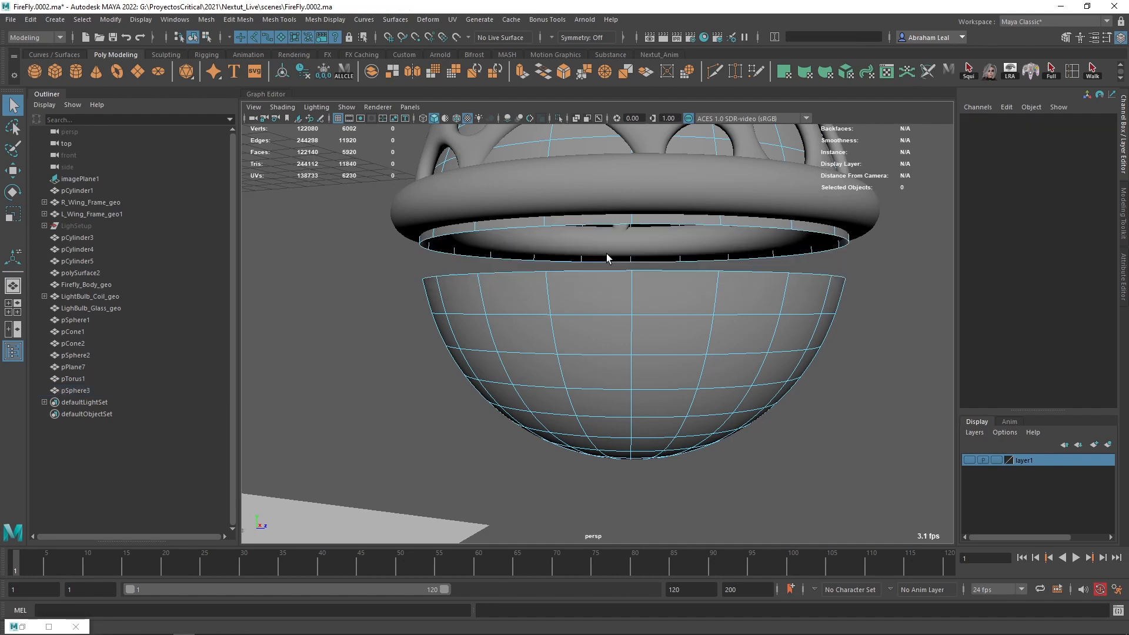
double_click(658, 305)
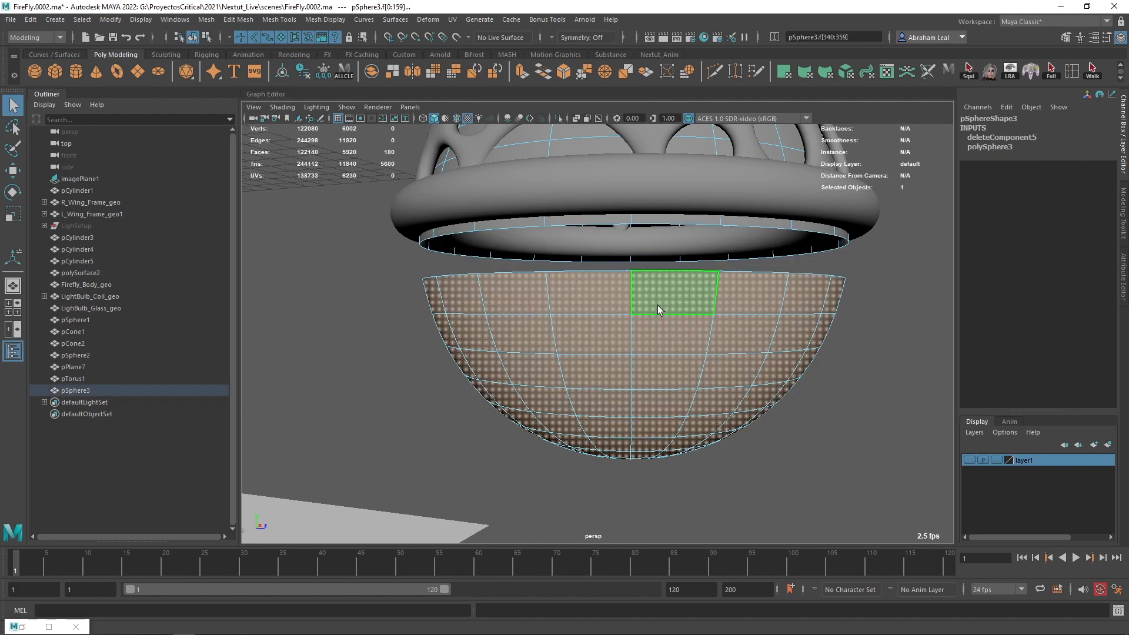
key(Delete)
alt+drag(658, 305, 700, 359)
scroll(610, 218, down, 5)
Step: Combine the perforated dome, torus rim and inner half sphere into one mesh and delete its construction history
right_drag(610, 218, 690, 168)
click(690, 170)
scroll(691, 170, down, 5)
drag(702, 173, 523, 346)
scroll(553, 315, up, 4)
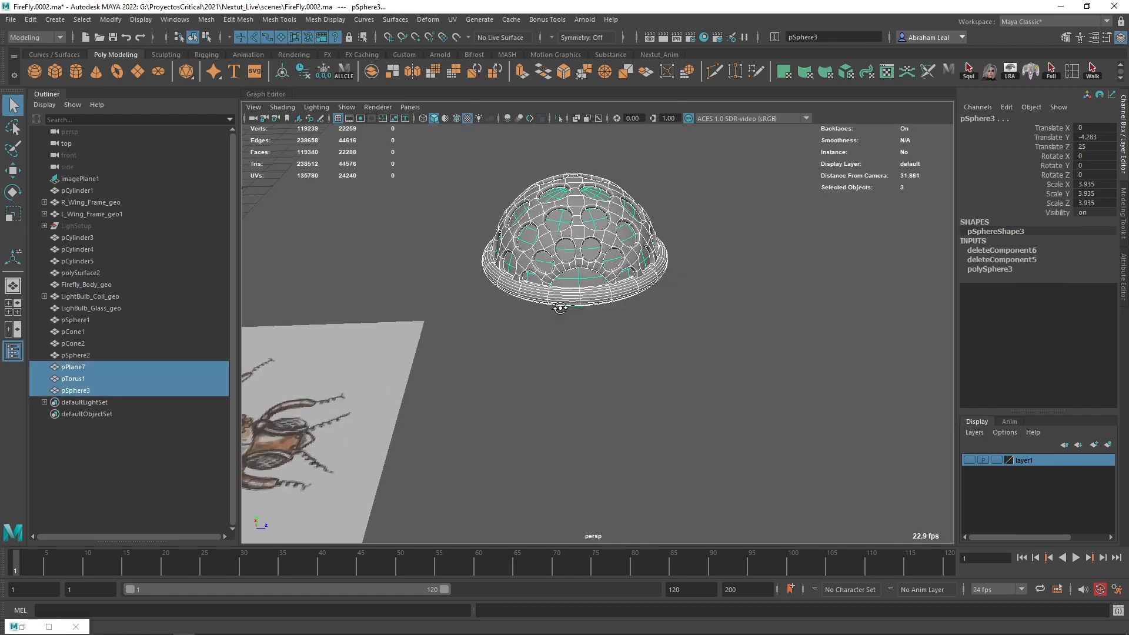
alt+drag(559, 308, 666, 252)
drag(735, 144, 492, 320)
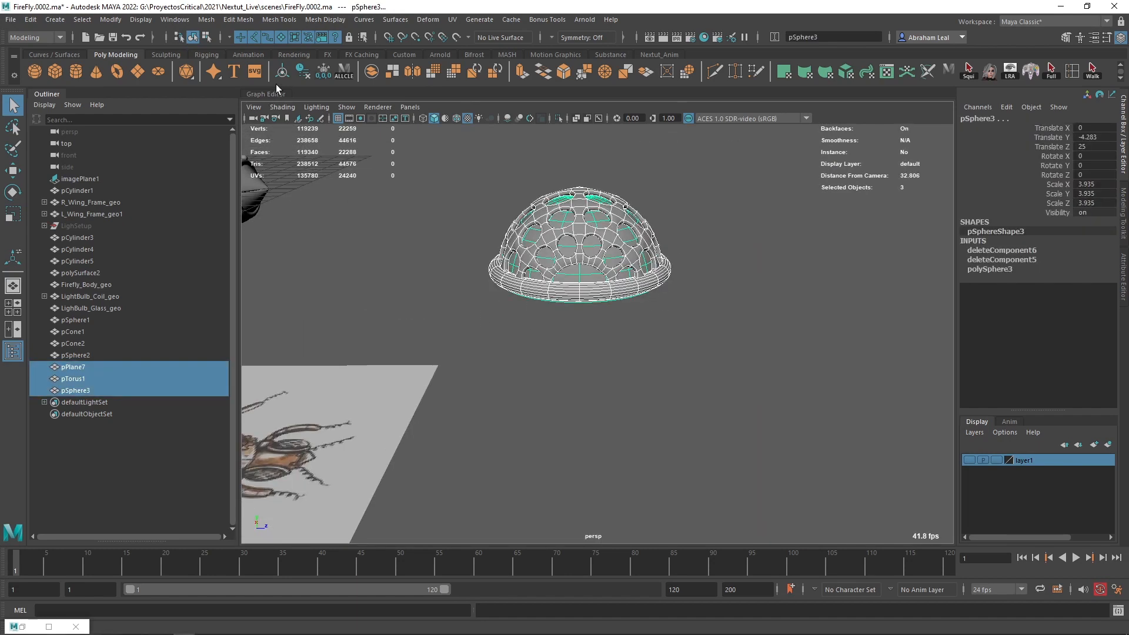
click(371, 73)
click(305, 71)
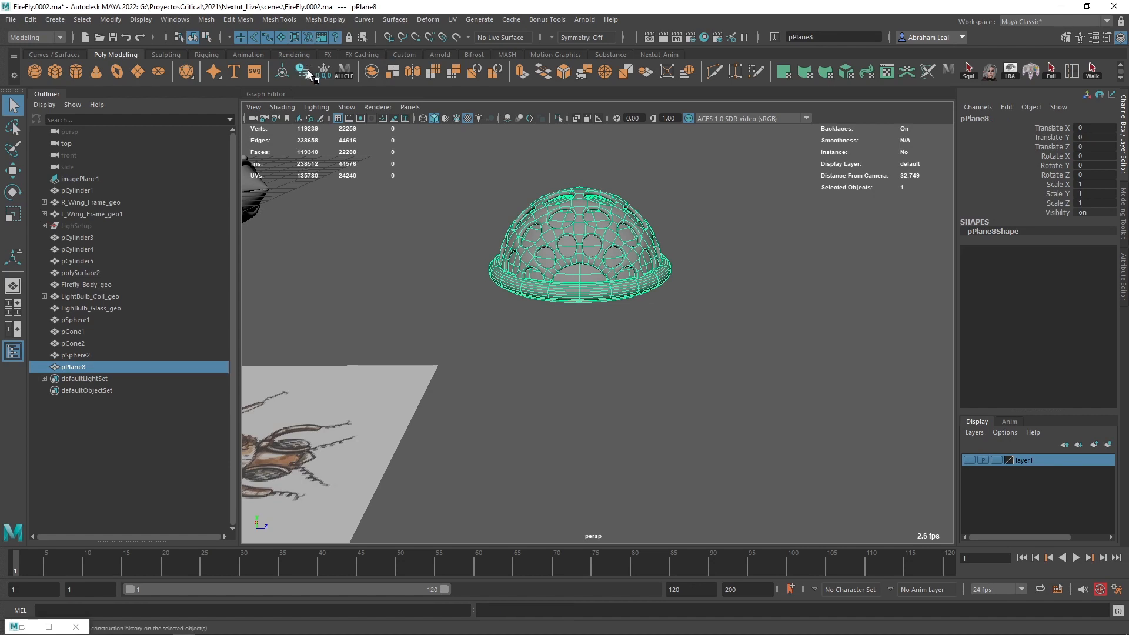
Step: Move the combined eye onto the head in the top view, at about X 1.73, Z -16.09, and scale it uniformly to about 0.242
scroll(572, 217, down, 2)
scroll(572, 218, down, 3)
key(w)
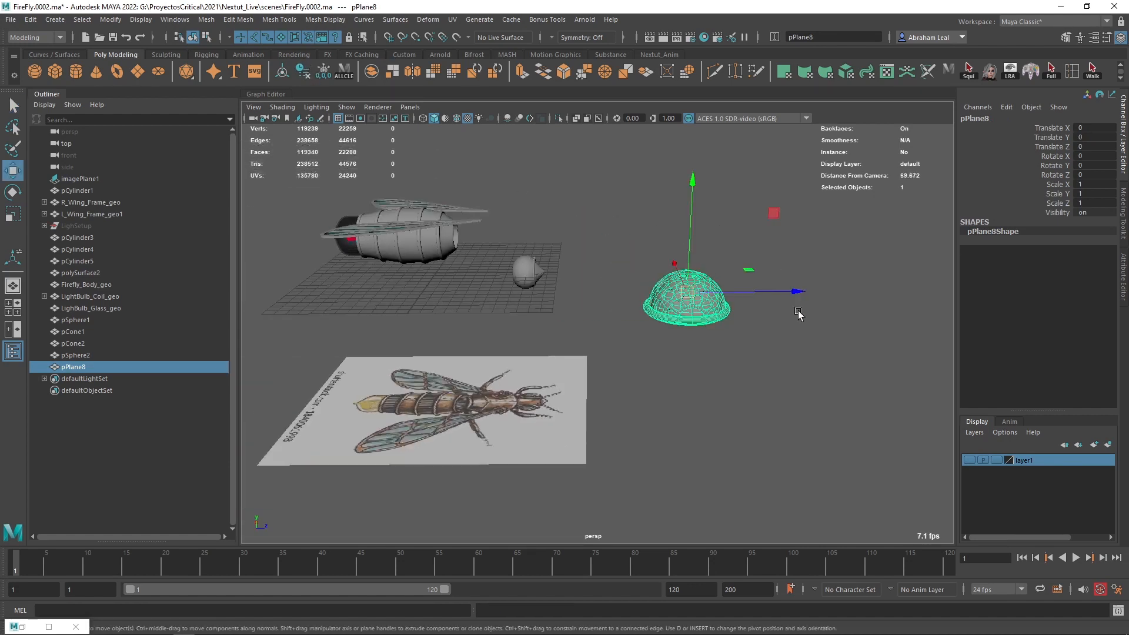
key(space)
click(739, 315)
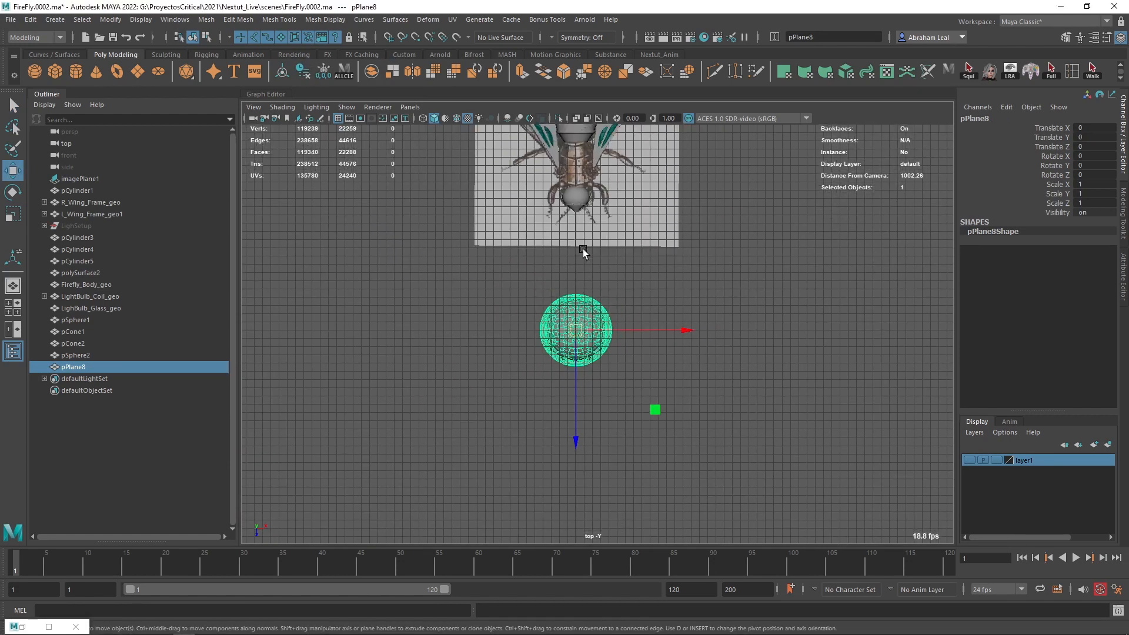
drag(573, 480, 574, 294)
scroll(616, 453, up, 5)
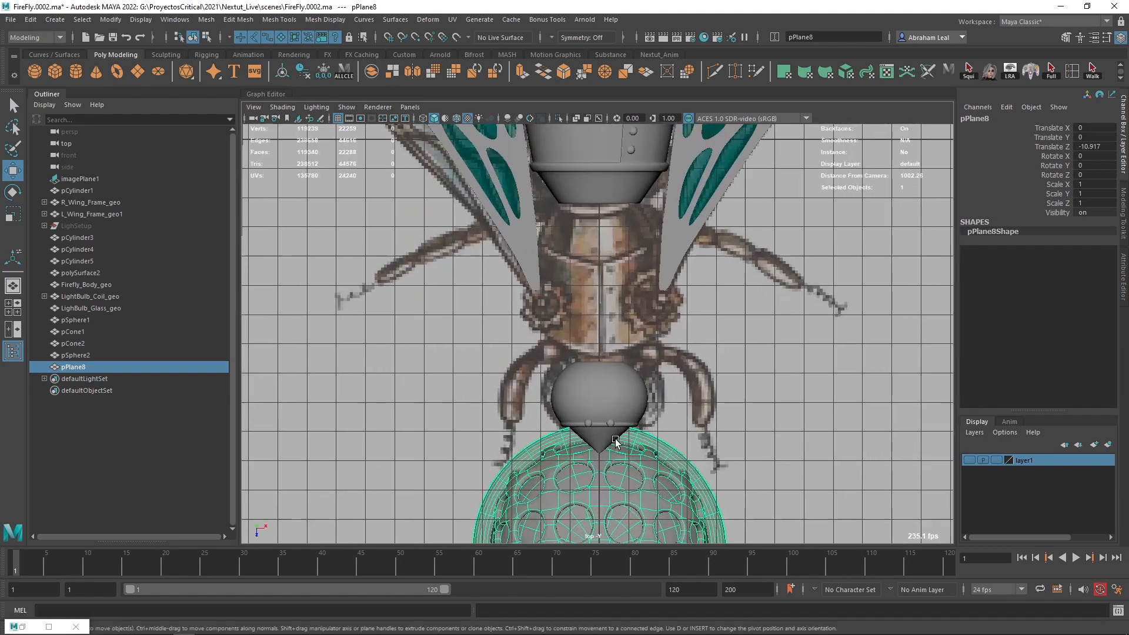
drag(587, 426, 442, 199)
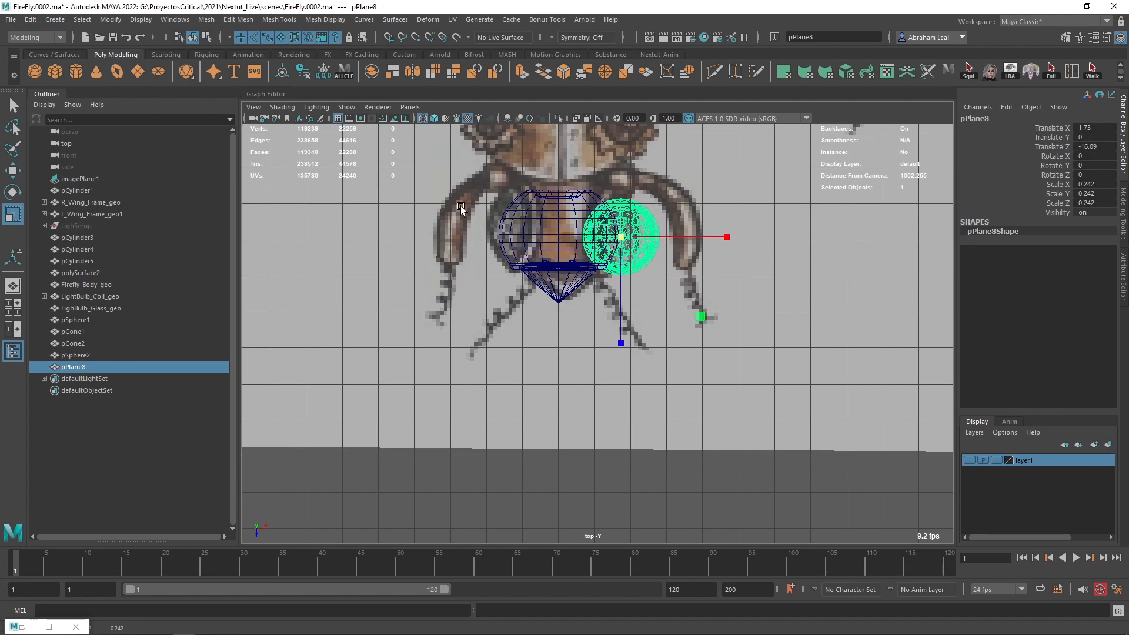
scroll(595, 328, up, 1)
scroll(595, 328, up, 3)
Step: Rotate the eye to about -56.5 degrees on Z and shift it to about Z -16.26 beside the head
key(e)
mouse_move(706, 240)
mouse_down()
mouse_move(733, 256)
mouse_move(718, 259)
mouse_up()
key(w)
drag(656, 336, 657, 334)
key(5)
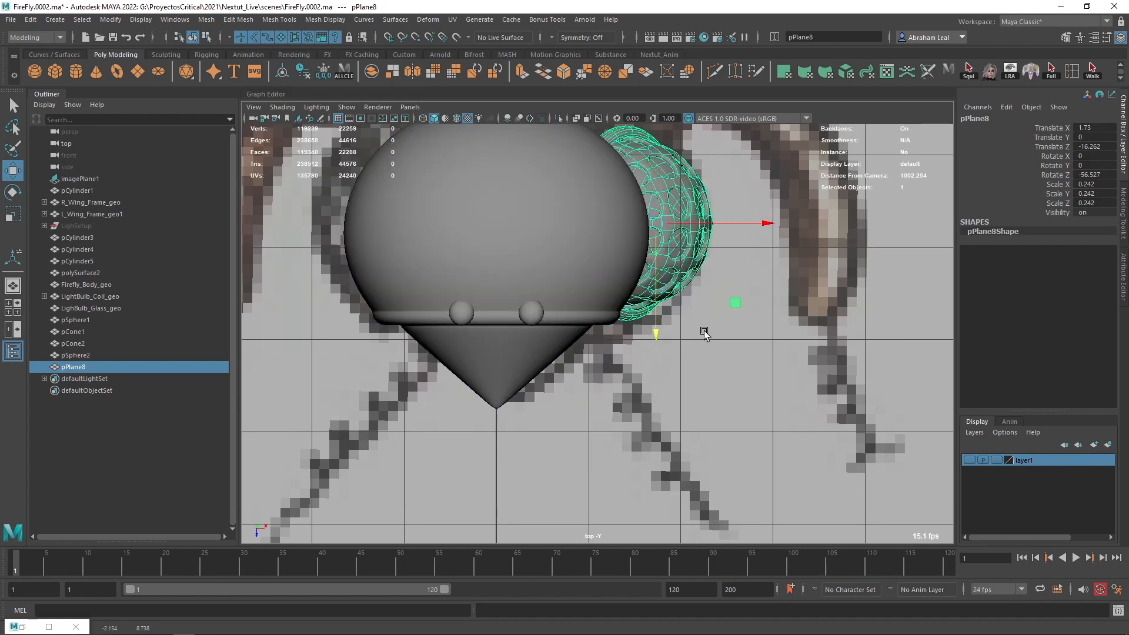
Step: Raise the eye to about Y 3.07 so it sits against the upper side of the head
key(space)
key(space)
alt+right_drag(630, 262, 635, 294)
alt+middle_drag(635, 294, 637, 394)
alt+drag(638, 393, 579, 391)
key(f)
alt+right_drag(580, 391, 582, 379)
alt+middle_drag(582, 378, 628, 447)
drag(656, 339, 596, 97)
alt+right_drag(596, 205, 609, 217)
alt+drag(609, 218, 641, 259)
alt+right_drag(641, 259, 656, 262)
alt+middle_drag(656, 262, 660, 285)
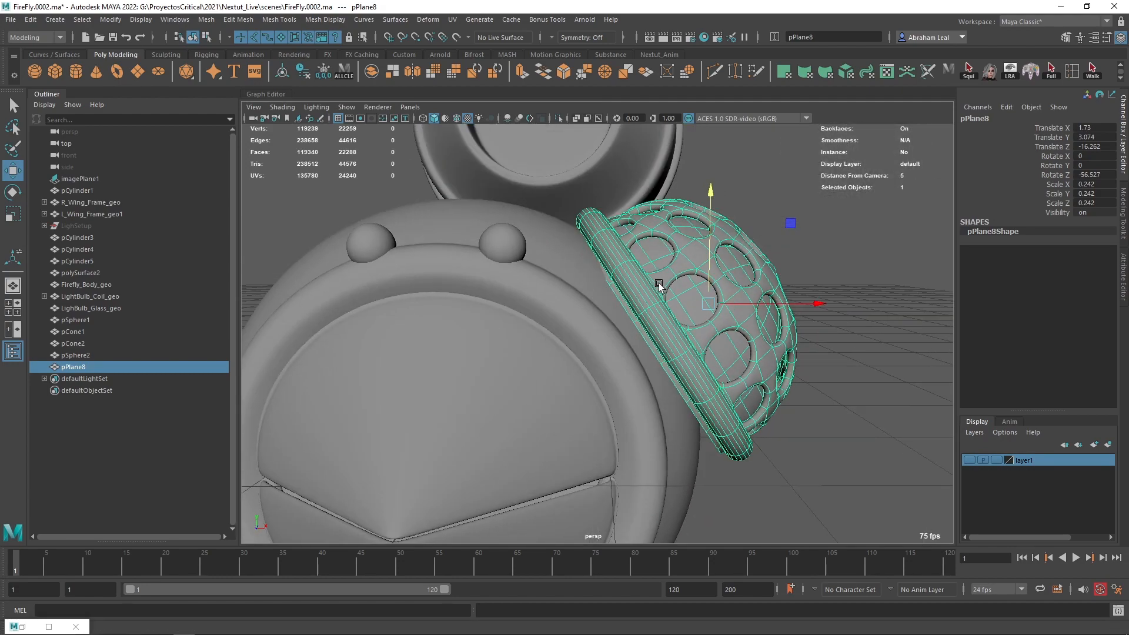
Step: Refit the eye against the head at about X 1.54, Y 3.06, with Z rotation about -57.85 degrees and uniform scale 0.235
alt+drag(660, 285, 674, 275)
drag(782, 303, 458, 336)
alt+middle_drag(458, 336, 479, 307)
alt+right_drag(479, 308, 598, 334)
drag(578, 363, 577, 341)
key(w)
drag(500, 287, 597, 304)
scroll(656, 309, down, 4)
Step: Adjust the eye's position to about X 1.65, Y 2.98, checking it against the reference image in wireframe
key(space)
key(4)
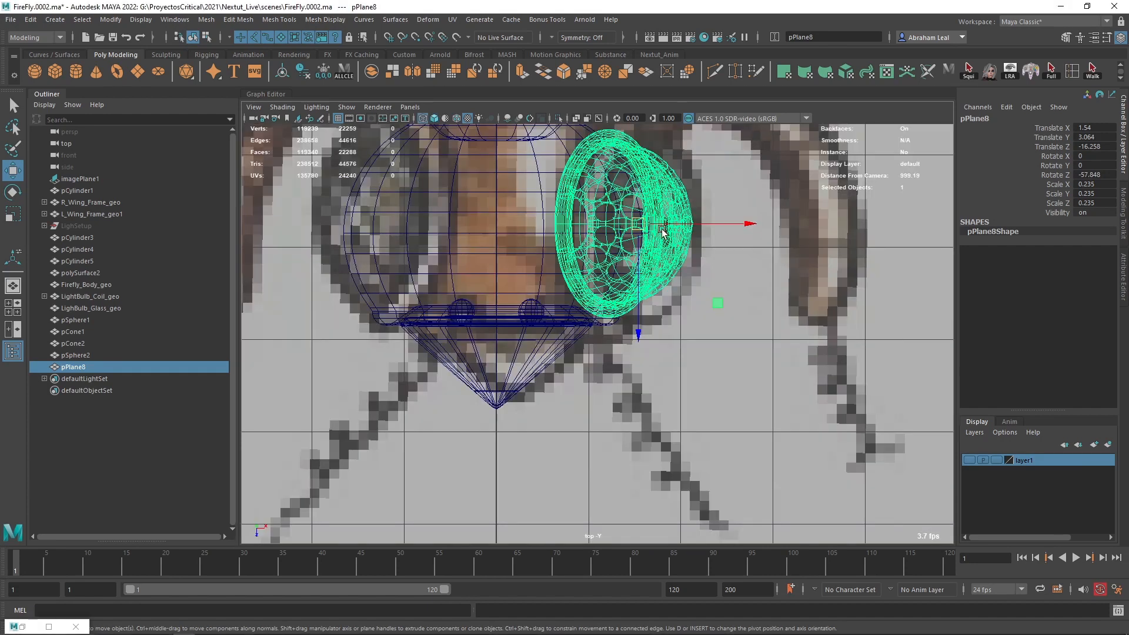
alt+middle_drag(617, 149, 613, 249)
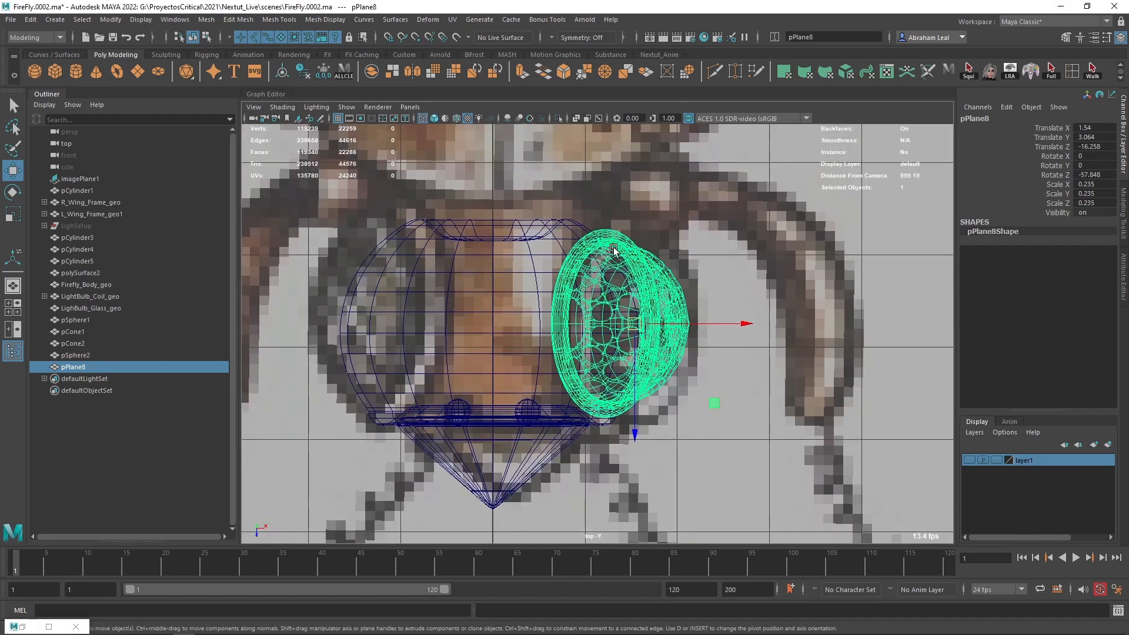
click(751, 329)
key(ctrl+z)
drag(745, 324, 755, 327)
key(space)
drag(733, 384, 706, 277)
key(5)
mouse_move(612, 294)
alt+mouse_down()
mouse_move(731, 327)
mouse_move(682, 317)
alt+mouse_up()
mouse_move(657, 185)
mouse_down()
mouse_move(668, 283)
mouse_move(636, 273)
mouse_move(782, 270)
mouse_move(669, 269)
mouse_move(689, 316)
mouse_move(660, 333)
mouse_up()
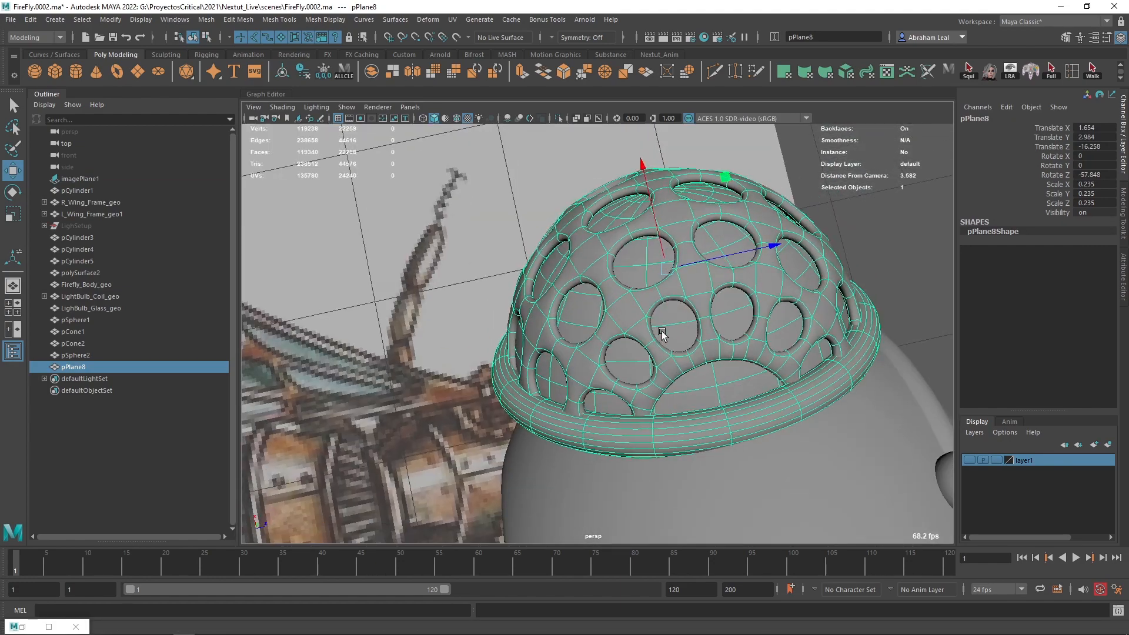
Step: Set the Scale tool to object orientation and flatten the eye to about 0.188 along its local Y axis
alt+middle_drag(661, 332, 771, 288)
alt+drag(771, 287, 646, 292)
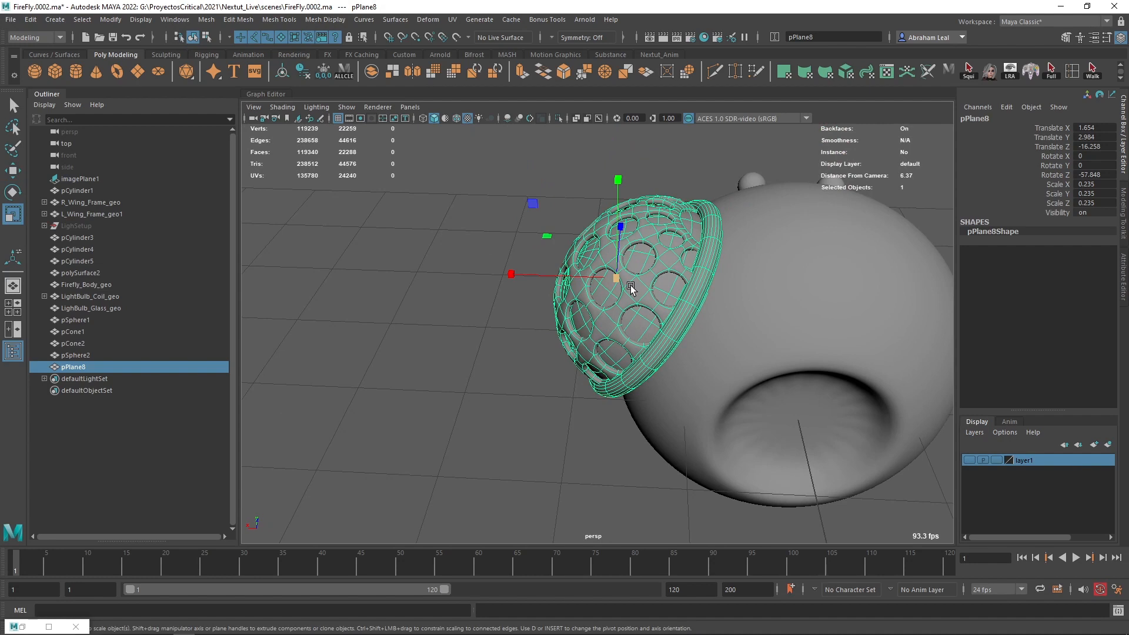
click(631, 284)
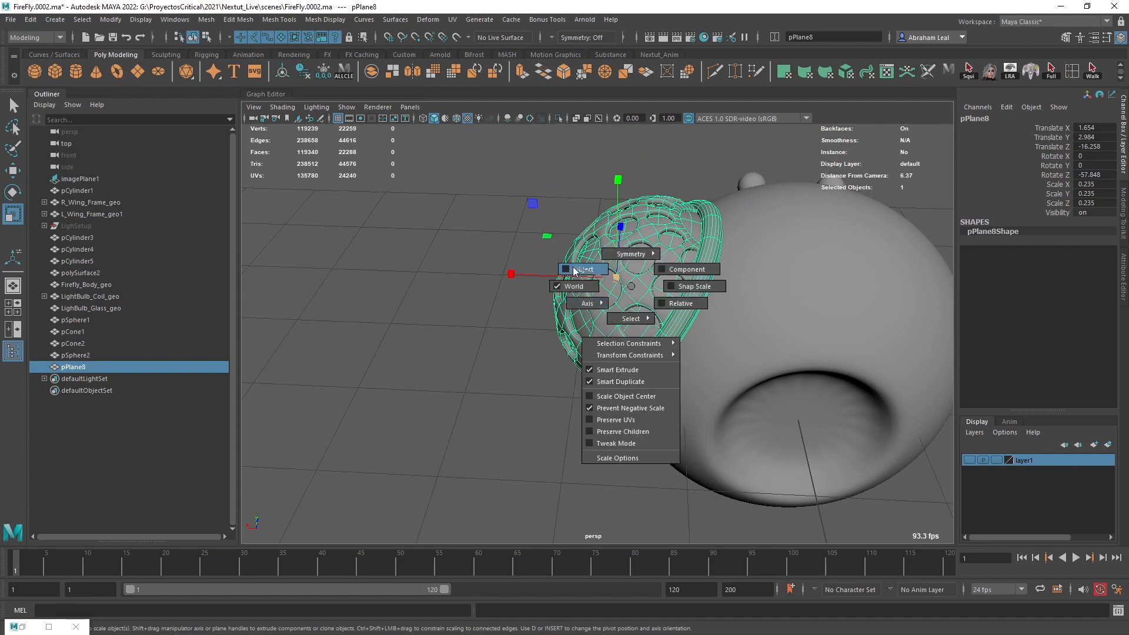
click(575, 269)
drag(531, 230, 715, 280)
alt+drag(506, 300, 699, 273)
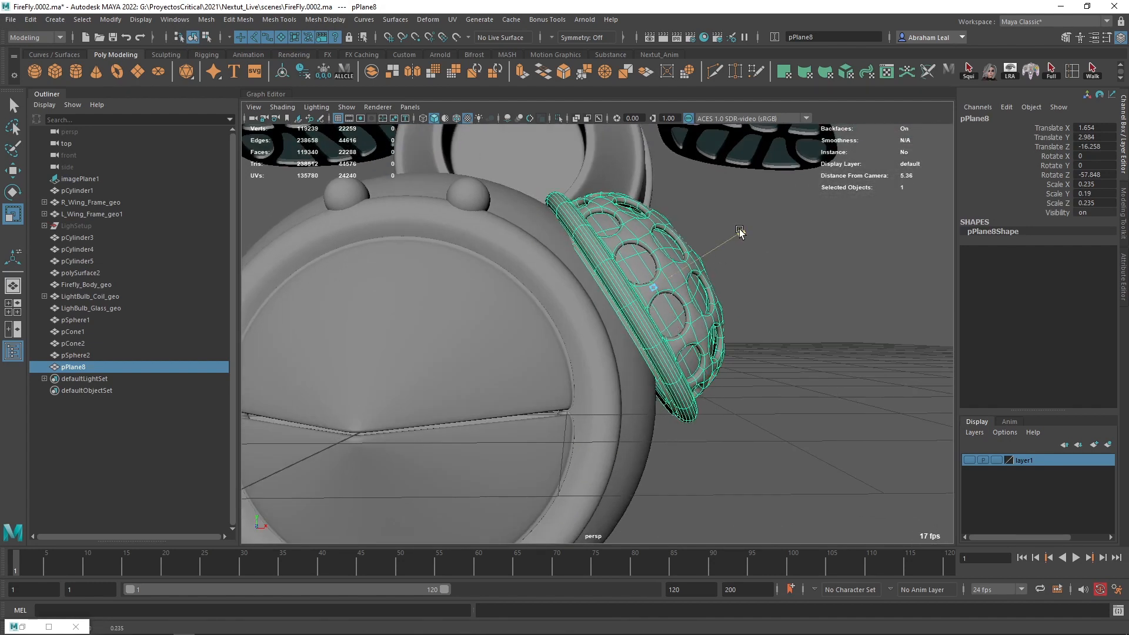
alt+drag(739, 232, 718, 284)
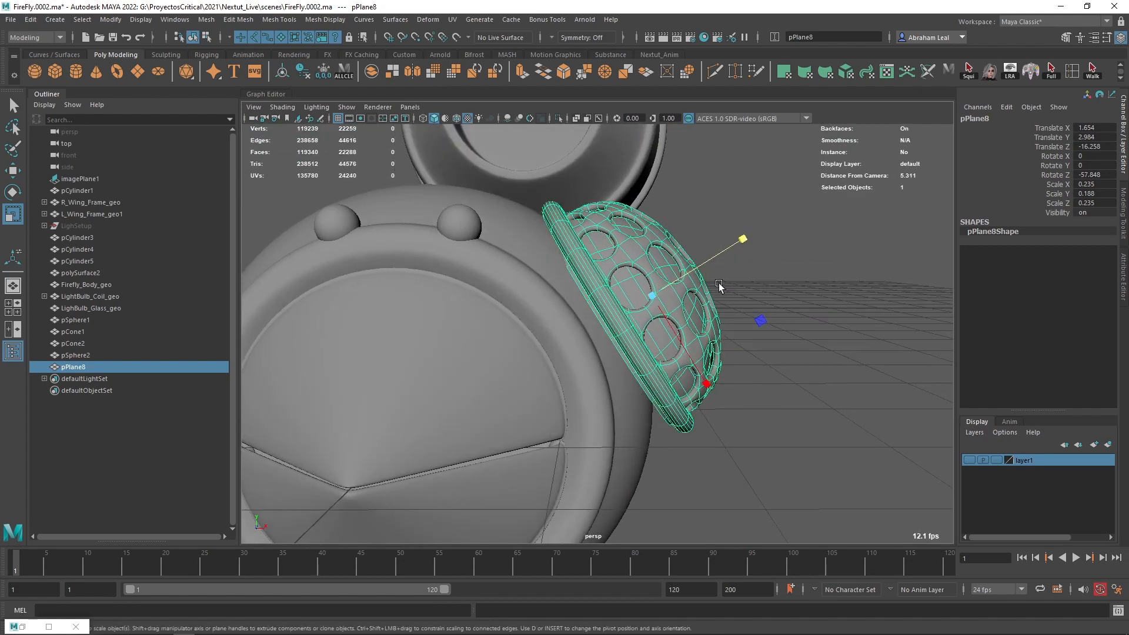
Step: Tilt the eye to about -62 degrees on Z and move it closer to the head, at about X 1.54, Y 2.93
key(e)
drag(708, 221, 705, 201)
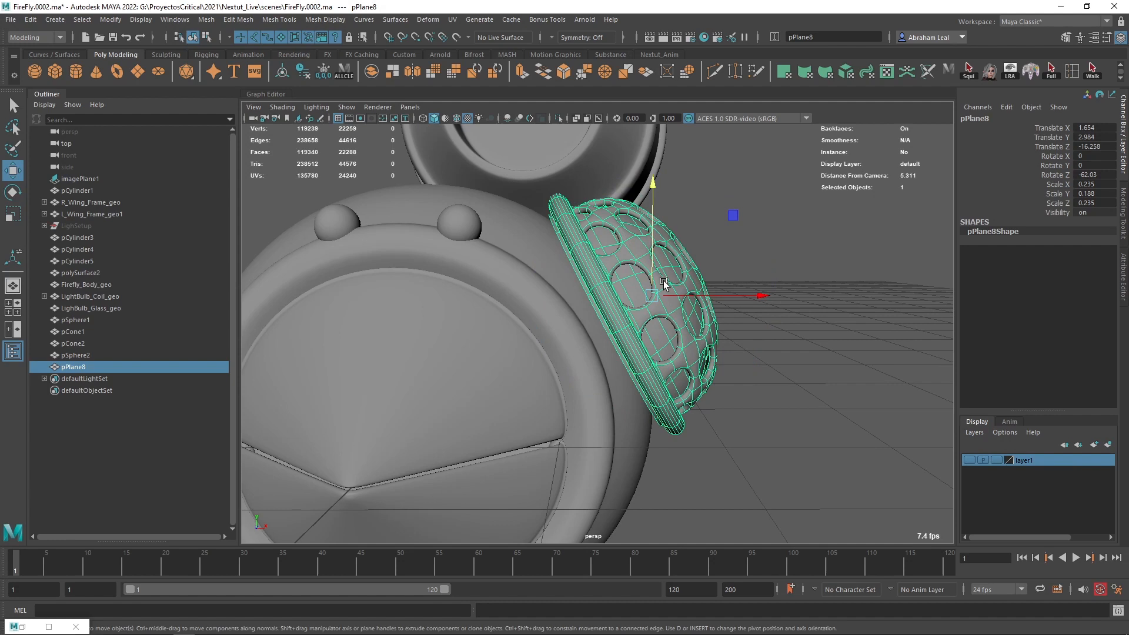
drag(664, 281, 616, 266)
drag(748, 247, 537, 274)
Step: Add a Bend deformer to the eye and rotate its handle to about -88 degrees on X
click(428, 20)
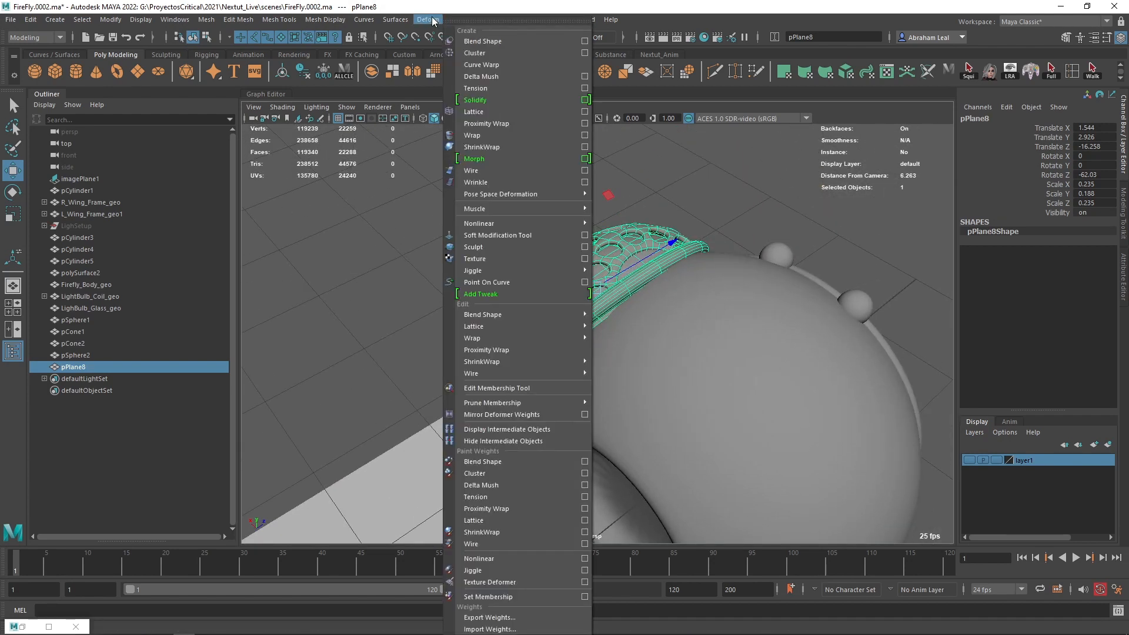
click(624, 227)
alt+drag(624, 235, 695, 298)
key(4)
alt+drag(694, 297, 591, 396)
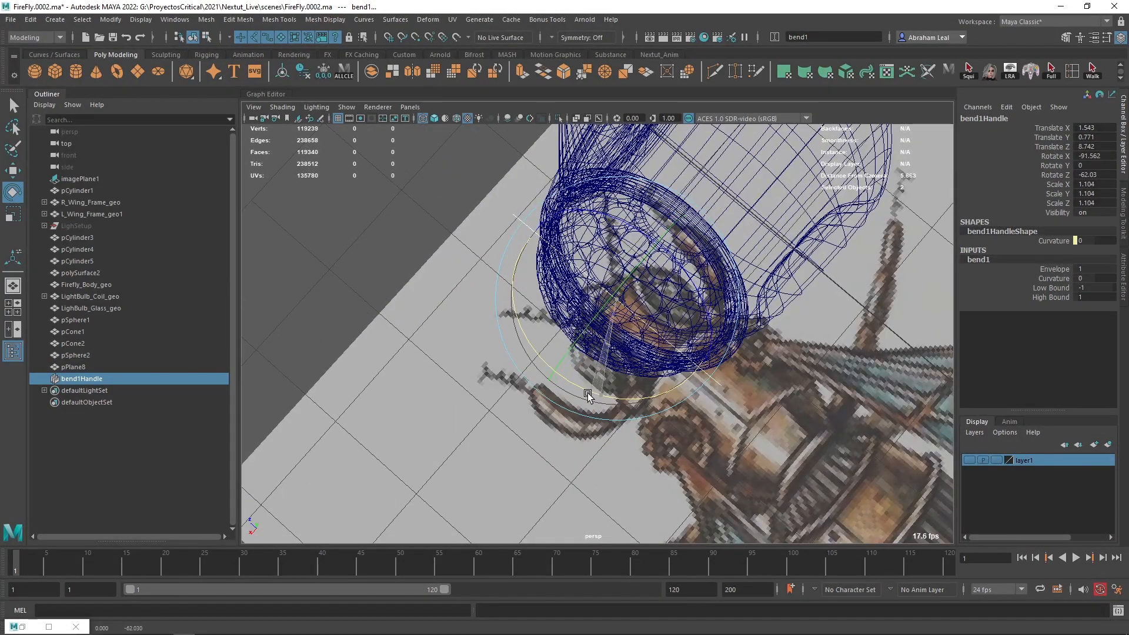
key(5)
mouse_move(622, 348)
alt+mouse_down()
mouse_move(519, 277)
mouse_move(410, 292)
mouse_move(891, 364)
alt+mouse_up()
Step: Bend the eye with a curvature of about 19.5 and rotate the bend handle to about X -89.9, Y 1.9, Z -150
click(1035, 279)
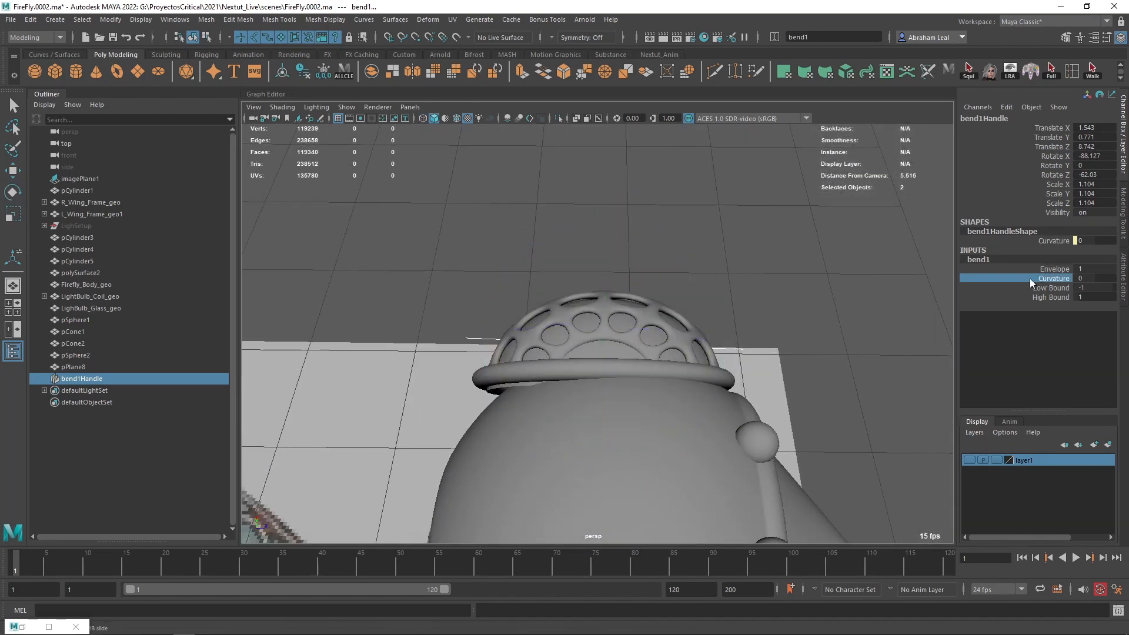
alt+drag(831, 290, 701, 305)
key(e)
key(4)
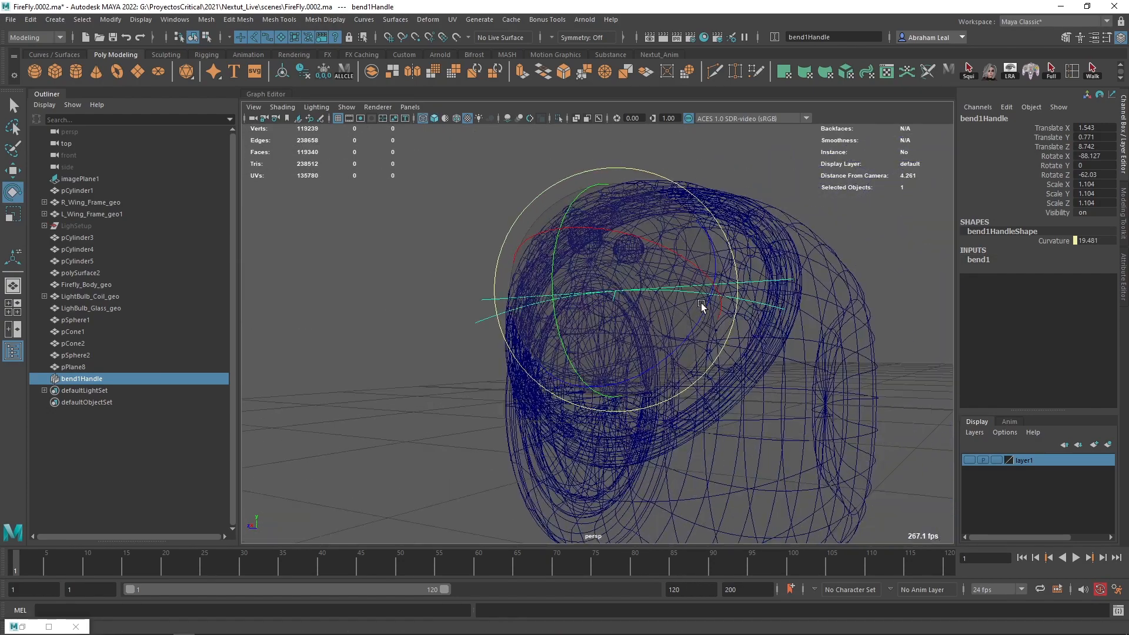
drag(556, 243, 555, 281)
alt+drag(555, 355, 573, 247)
drag(599, 194, 504, 242)
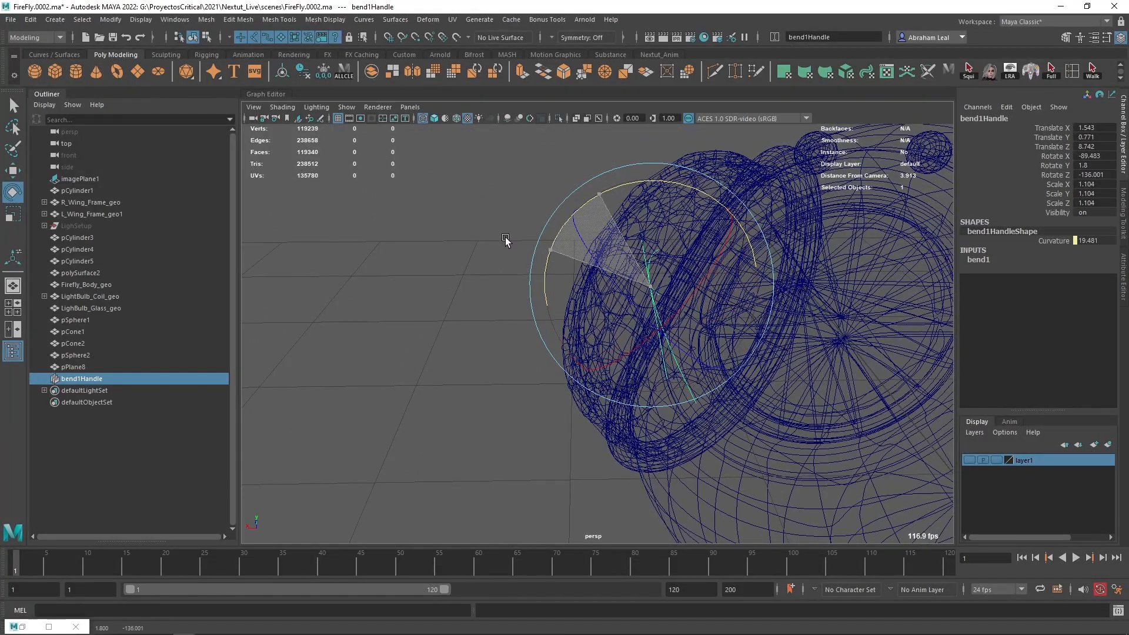
mouse_move(626, 190)
mouse_down()
mouse_move(592, 199)
mouse_move(619, 192)
mouse_up()
key(5)
mouse_move(670, 237)
alt+mouse_down()
mouse_move(597, 214)
mouse_move(560, 232)
mouse_move(569, 252)
mouse_move(650, 175)
mouse_move(677, 190)
mouse_move(693, 181)
mouse_move(647, 226)
alt+mouse_up()
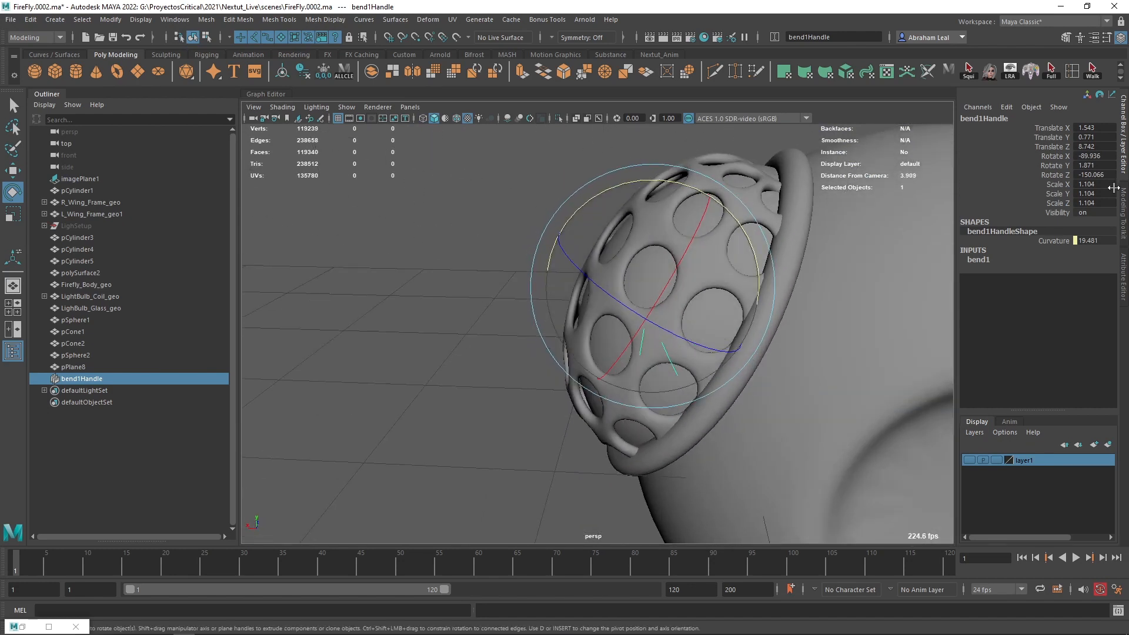
Step: Increase the bend deformer's curvature to about 21.8
click(977, 259)
click(1053, 278)
middle_drag(809, 315, 812, 316)
Step: Set the bend deformer's low bound to about -0.2 and check the eye's fit against the head
alt+drag(813, 316, 586, 290)
click(1049, 297)
middle_drag(847, 333, 869, 333)
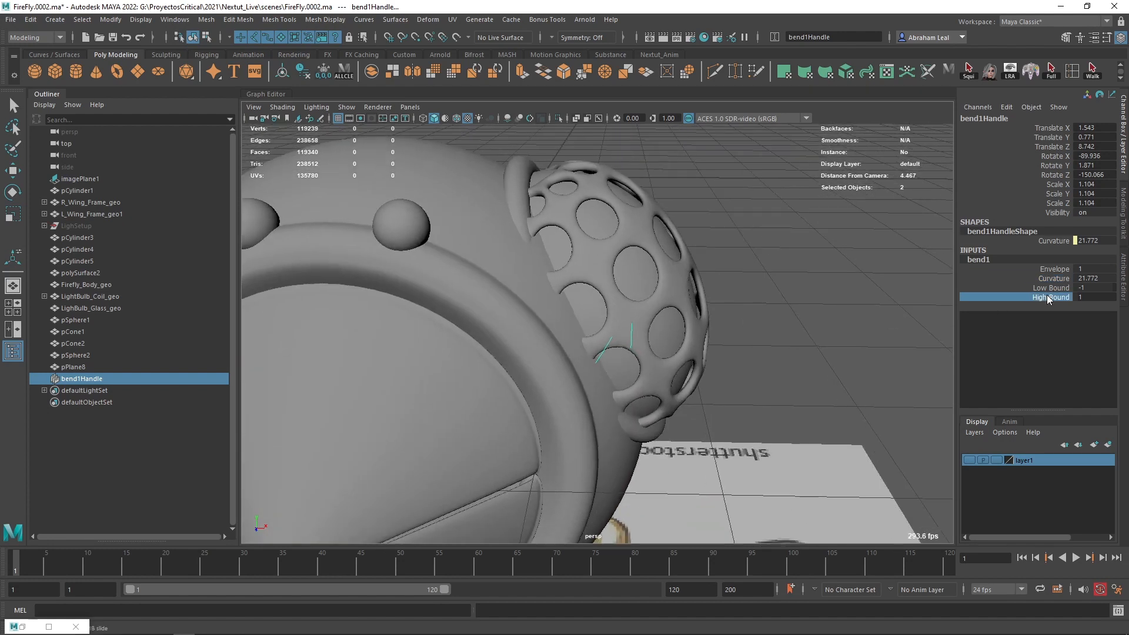
click(1054, 289)
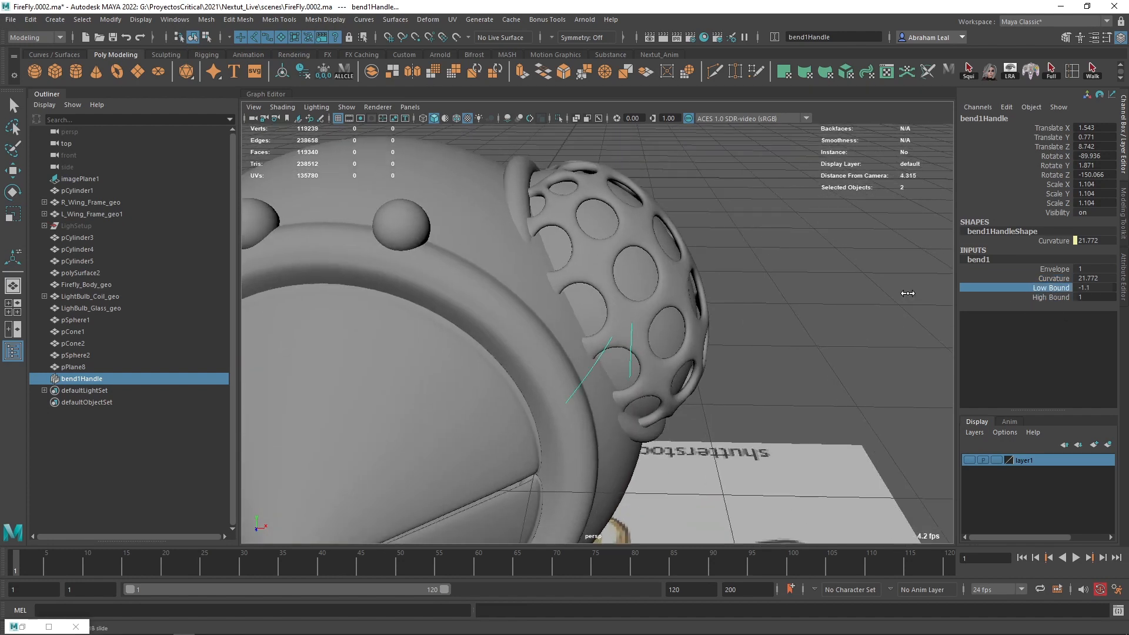
middle_drag(900, 295, 825, 301)
mouse_move(825, 300)
alt+mouse_down()
mouse_move(821, 323)
mouse_move(741, 340)
mouse_move(728, 310)
mouse_move(828, 296)
mouse_move(805, 283)
mouse_move(695, 284)
mouse_move(831, 282)
mouse_move(751, 340)
mouse_move(771, 343)
mouse_move(660, 266)
mouse_move(665, 294)
mouse_move(676, 267)
mouse_move(645, 316)
alt+mouse_up()
key(4)
key(5)
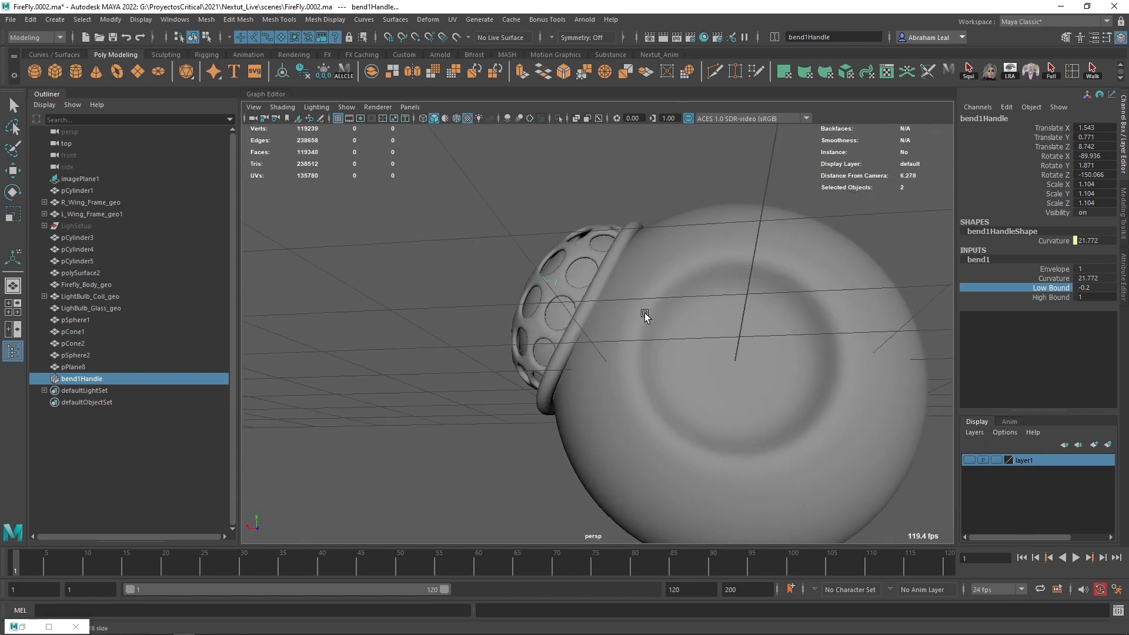
Step: Rotate the bend handle slightly further so the eye's rim follows the head's curvature
alt+middle_drag(645, 314, 700, 318)
alt+right_drag(700, 317, 726, 318)
key(e)
mouse_move(669, 262)
mouse_down()
mouse_move(650, 285)
mouse_move(655, 272)
mouse_up()
alt+drag(655, 272, 823, 317)
click(824, 317)
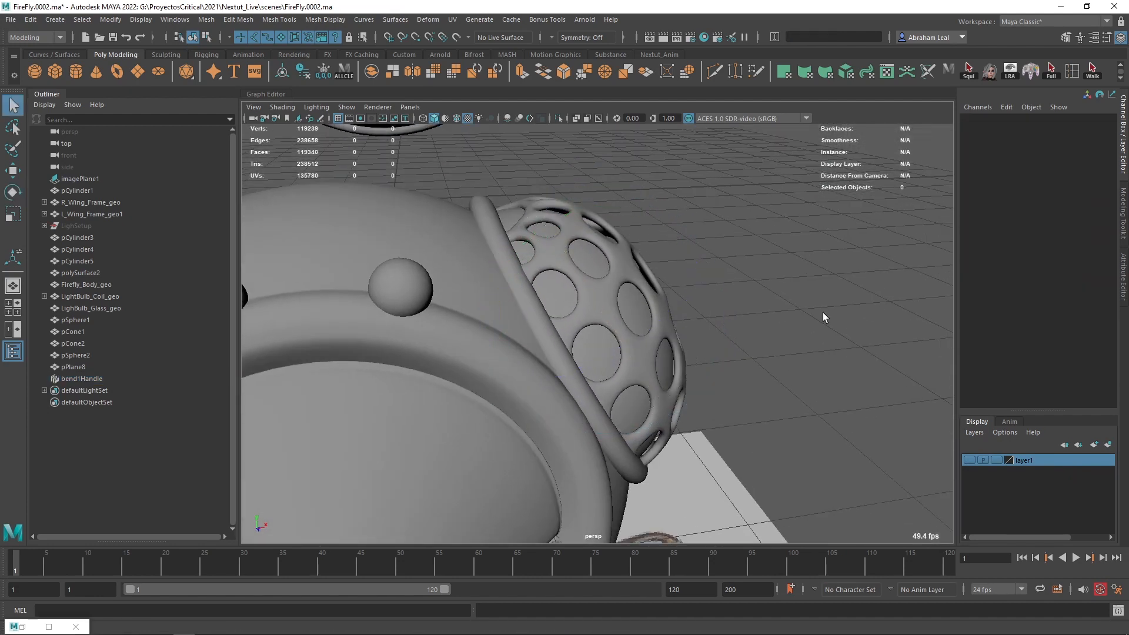
Step: Delete the bent eye's construction history and freeze its transformations
click(577, 262)
alt+drag(577, 263, 620, 261)
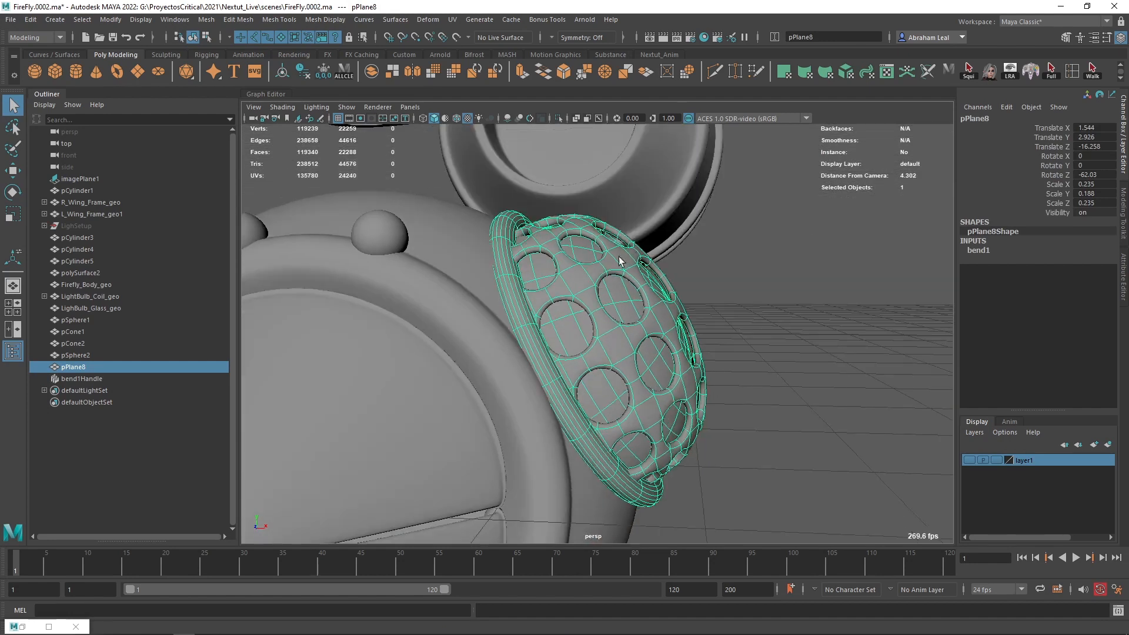
click(308, 65)
alt+drag(657, 286, 757, 303)
click(323, 71)
Step: Show the head and eye in the top view, framed over the firefly reference image
key(space)
drag(702, 242, 707, 271)
scroll(707, 271, up, 4)
alt+middle_drag(733, 227, 661, 338)
scroll(661, 337, up, 4)
key(space)
drag(615, 337, 612, 318)
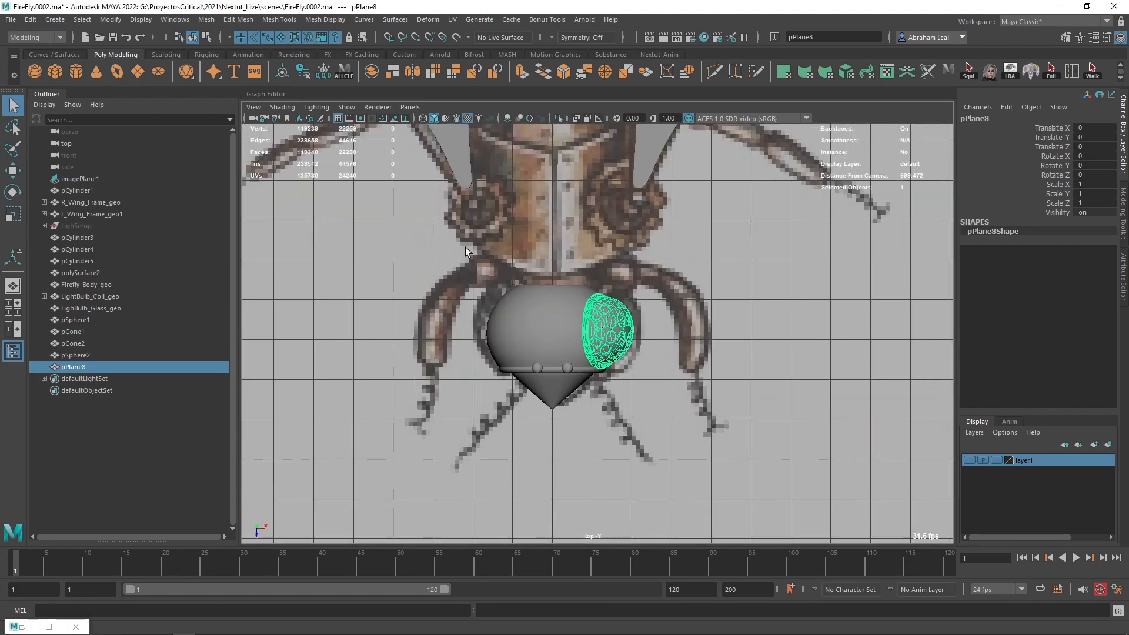
Step: Mirror the compound eye across the world X axis, keeping it combined with the original
click(207, 19)
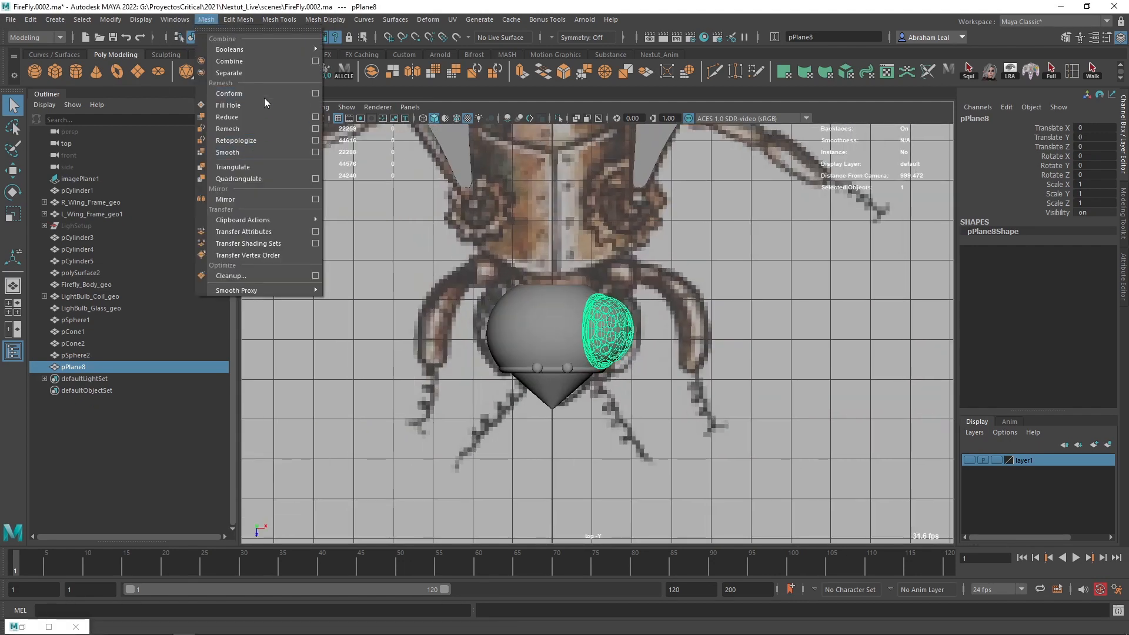
click(312, 200)
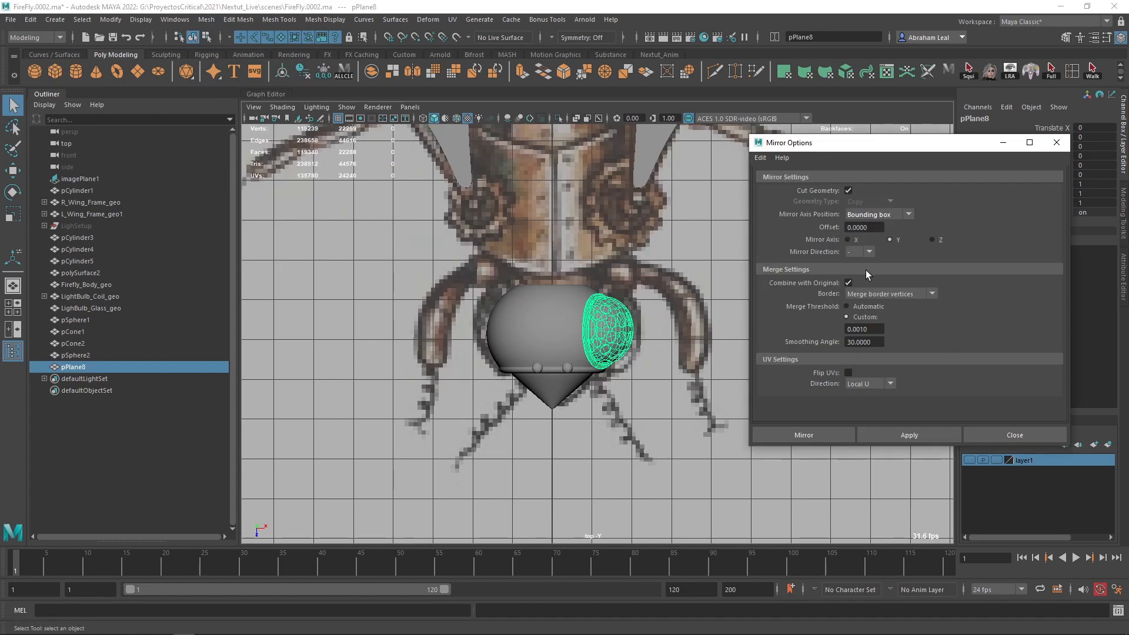
click(873, 214)
click(909, 435)
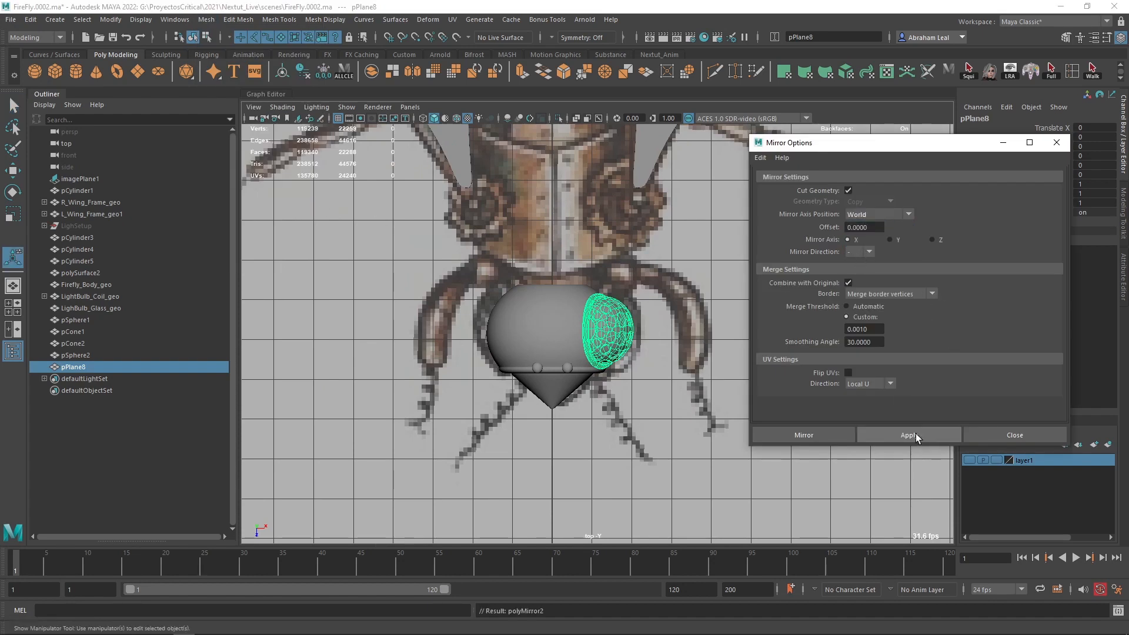
click(729, 292)
Step: Examine both eyes, their rims and the whole head from several angles in the perspective view
key(6)
key(space)
drag(661, 348, 773, 325)
alt+right_drag(700, 320, 557, 310)
alt+drag(557, 310, 605, 329)
alt+right_drag(605, 329, 682, 346)
alt+drag(682, 345, 487, 335)
scroll(476, 309, up, 5)
alt+middle_drag(476, 309, 641, 366)
alt+right_drag(588, 365, 661, 436)
alt+drag(461, 320, 486, 310)
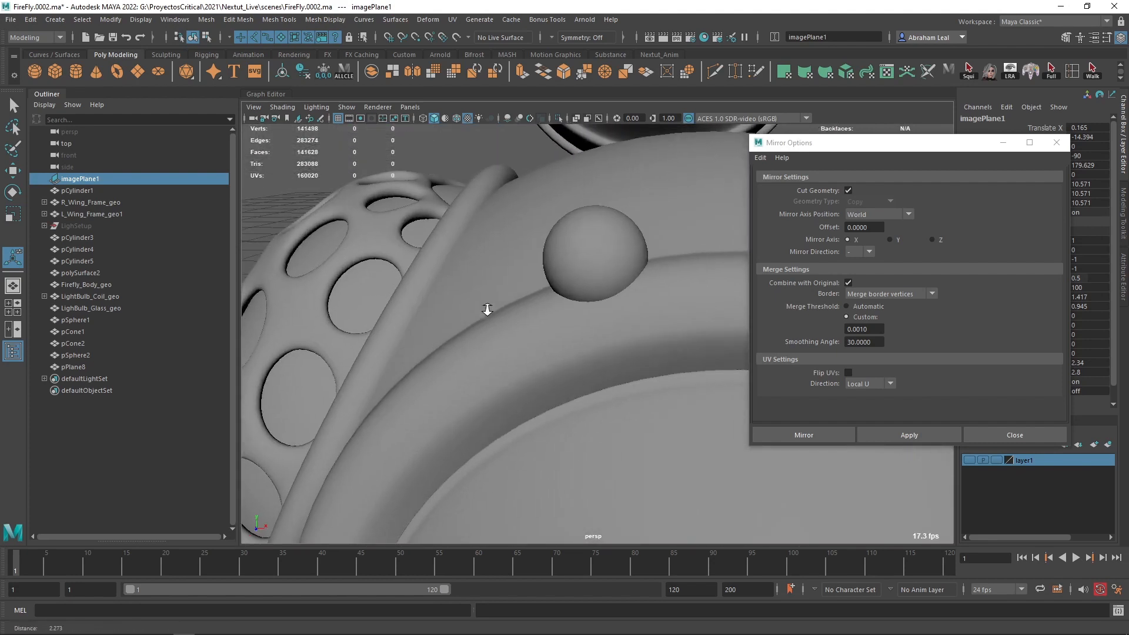
alt+right_drag(487, 310, 348, 284)
alt+middle_drag(348, 285, 515, 320)
alt+right_drag(515, 320, 613, 374)
alt+drag(613, 374, 577, 298)
alt+drag(401, 341, 442, 376)
alt+right_drag(442, 376, 391, 335)
alt+drag(391, 336, 497, 351)
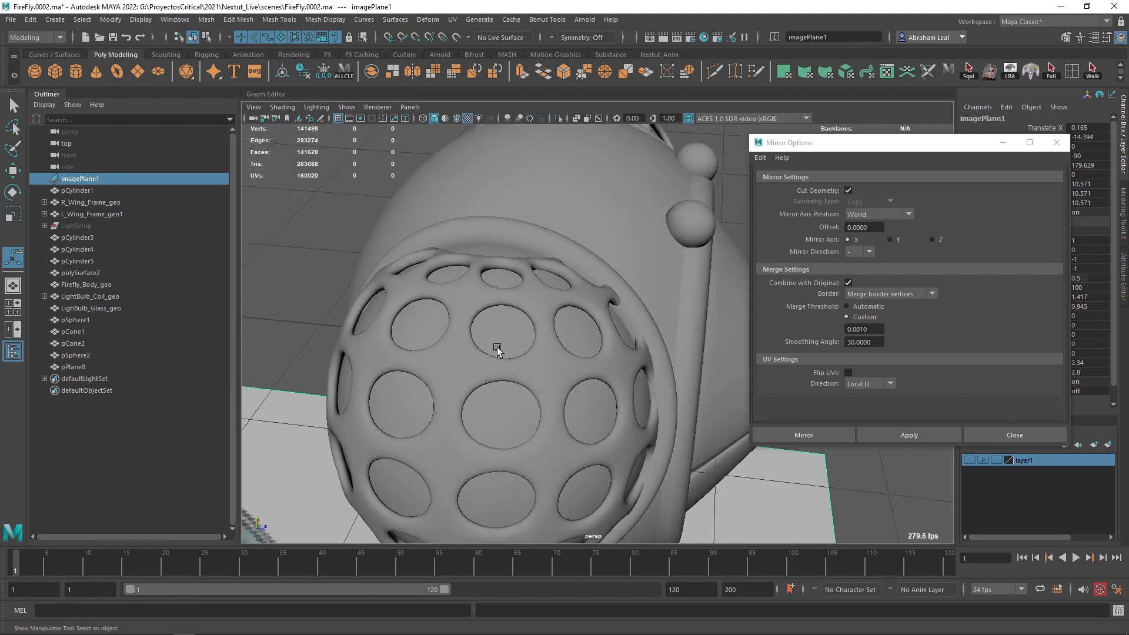
alt+right_drag(497, 350, 444, 330)
alt+drag(620, 348, 524, 347)
alt+middle_drag(523, 347, 589, 369)
alt+right_drag(590, 369, 431, 254)
alt+drag(431, 255, 542, 282)
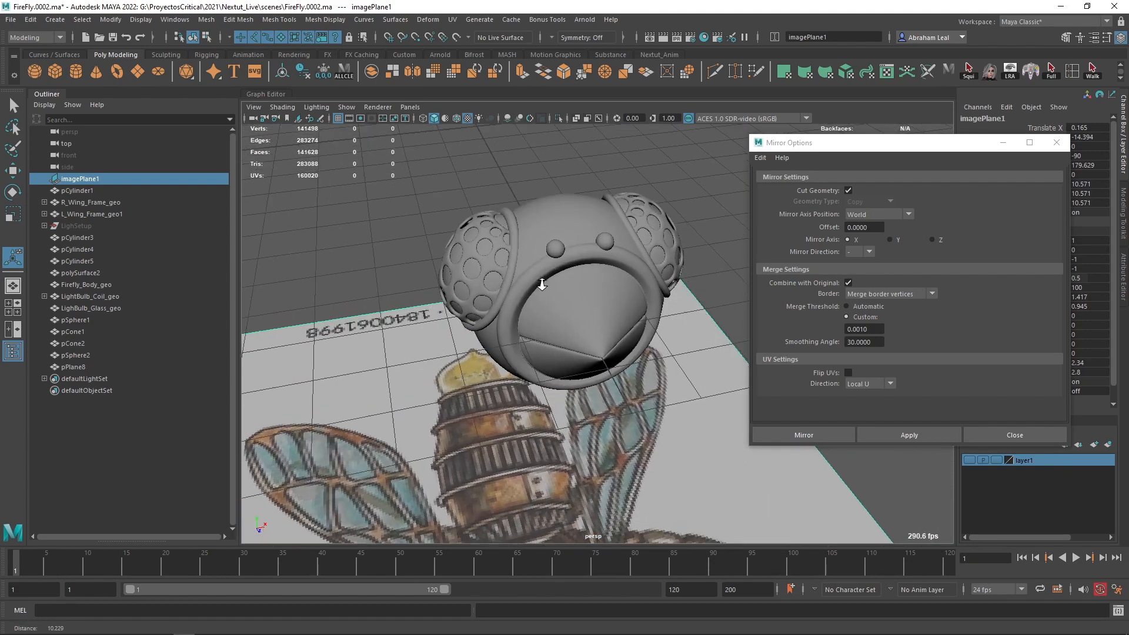
alt+right_drag(542, 282, 464, 280)
alt+drag(464, 280, 550, 359)
alt+middle_drag(550, 359, 573, 336)
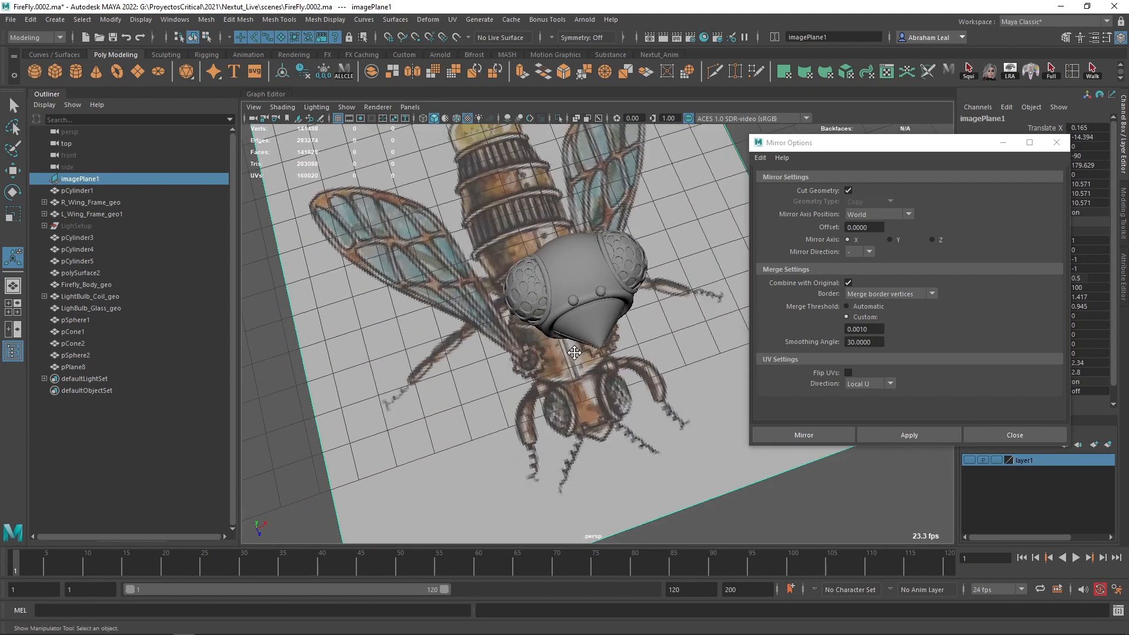
alt+right_drag(572, 337, 515, 324)
Step: Group all the head parts (both spheres, both cones and the eye mesh) and name the group Head
alt+drag(515, 324, 650, 231)
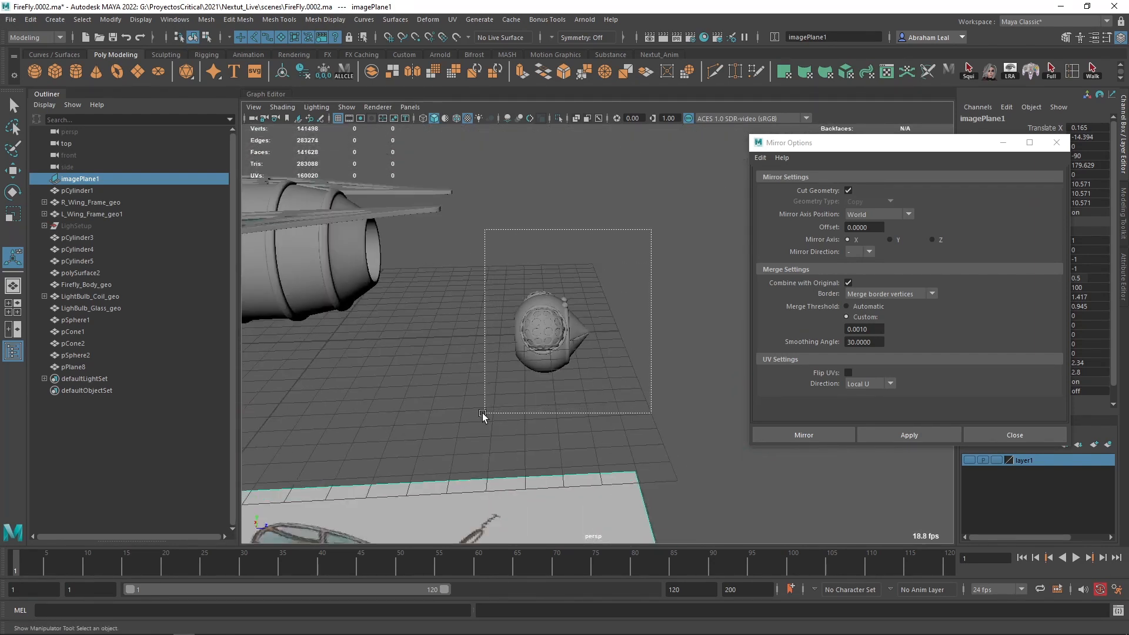
drag(482, 415, 482, 415)
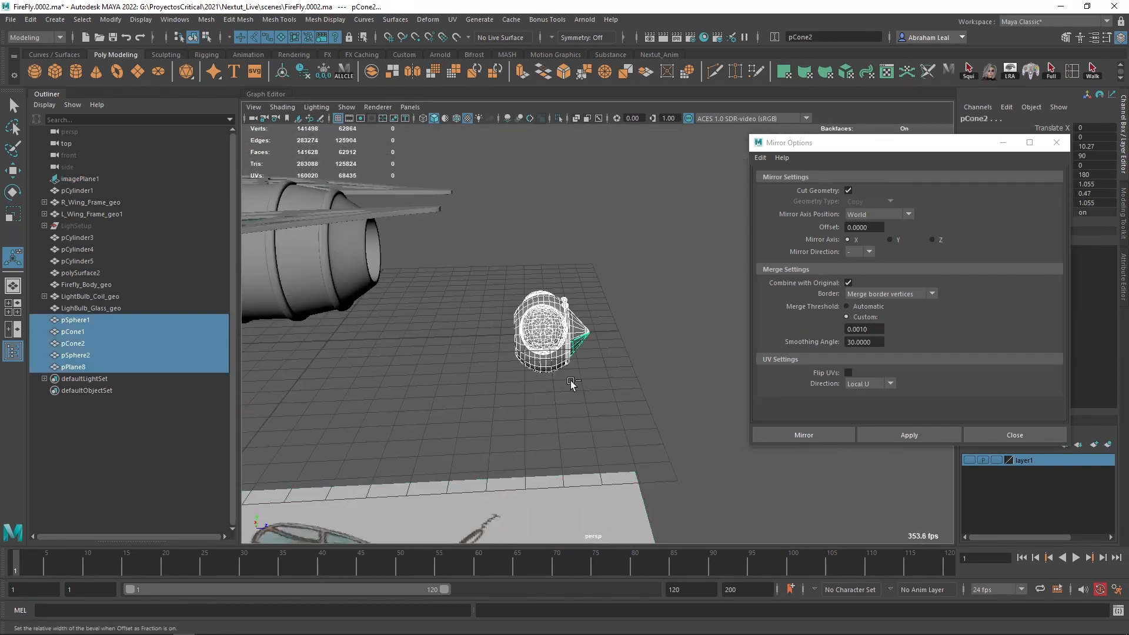
key(ctrl+g)
click(44, 320)
double_click(82, 320)
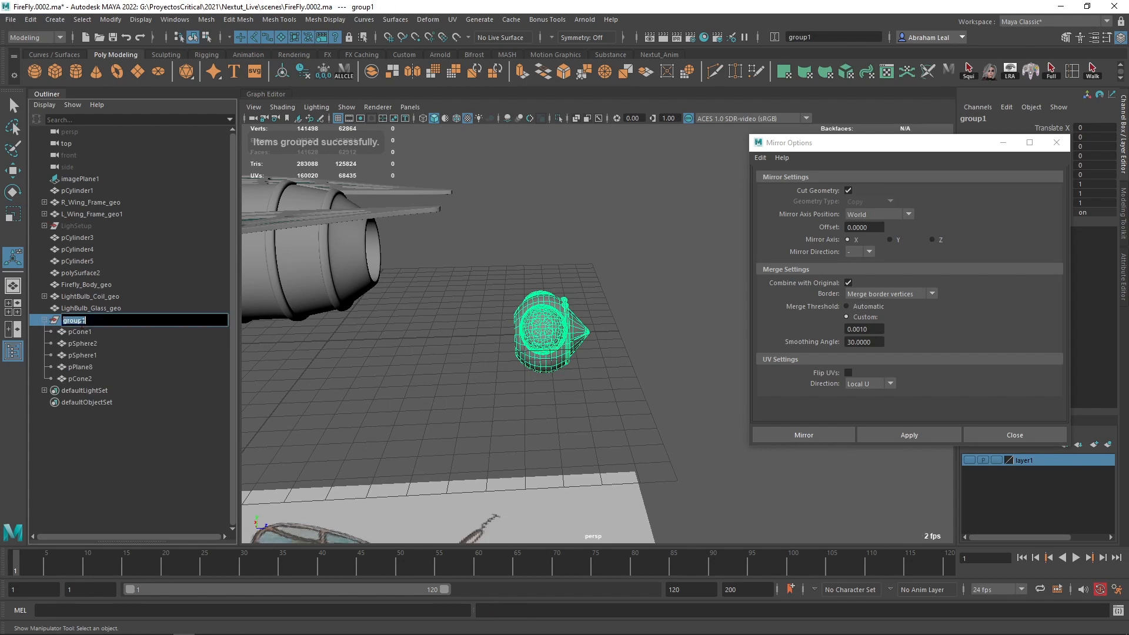
text(Head)
key(Return)
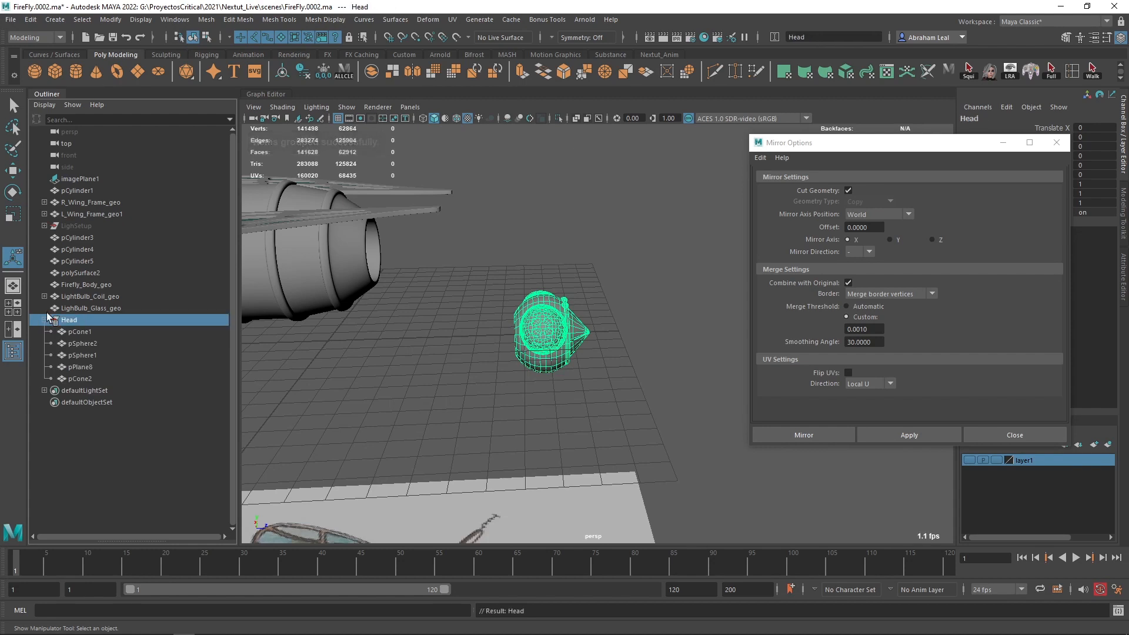
Step: Center the pivot of the Head group and raise the group to about 3.735 on Y, in line with the body
key(w)
click(283, 74)
drag(549, 224, 549, 152)
key(space)
drag(605, 194, 635, 197)
scroll(665, 274, down, 5)
scroll(676, 253, up, 5)
alt+middle_drag(694, 226, 479, 259)
drag(424, 200, 434, 171)
scroll(549, 301, down, 2)
key(space)
drag(549, 300, 479, 334)
Step: Examine the position of the raised head relative to the body and the reference image in perspective
click(697, 209)
alt+drag(697, 208, 502, 234)
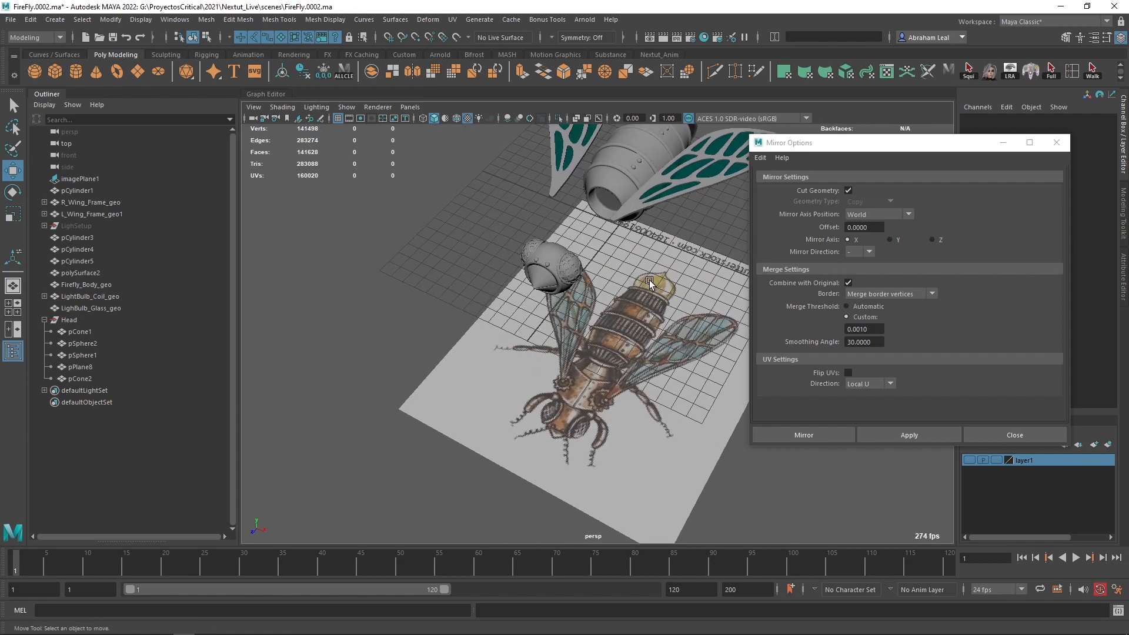
alt+middle_drag(551, 247, 550, 346)
alt+right_drag(550, 346, 620, 327)
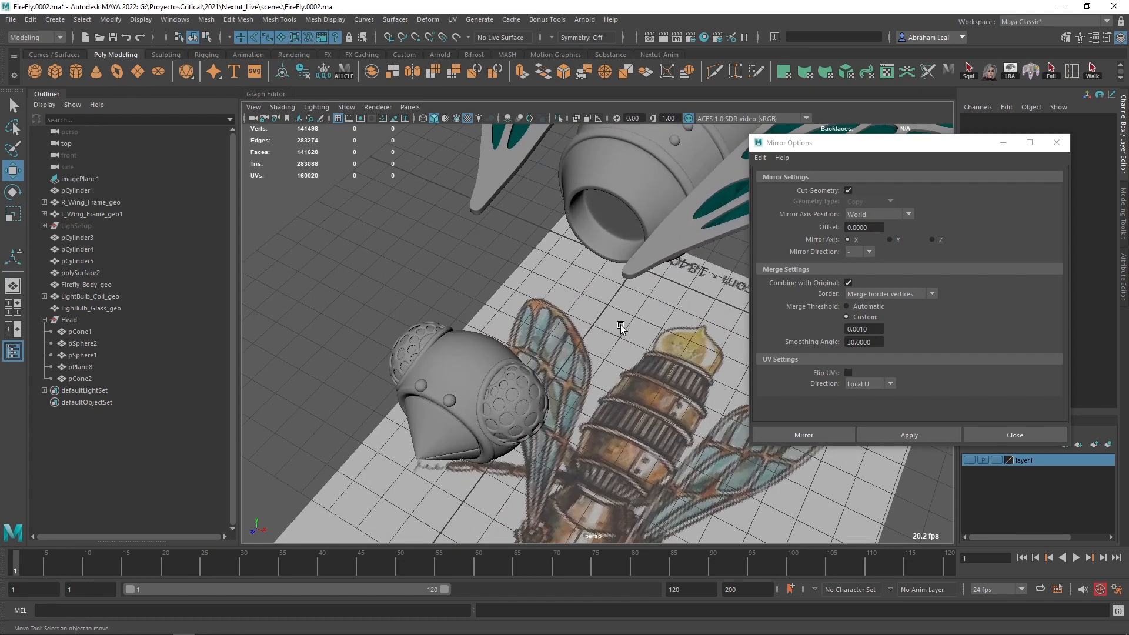
alt+drag(620, 326, 619, 282)
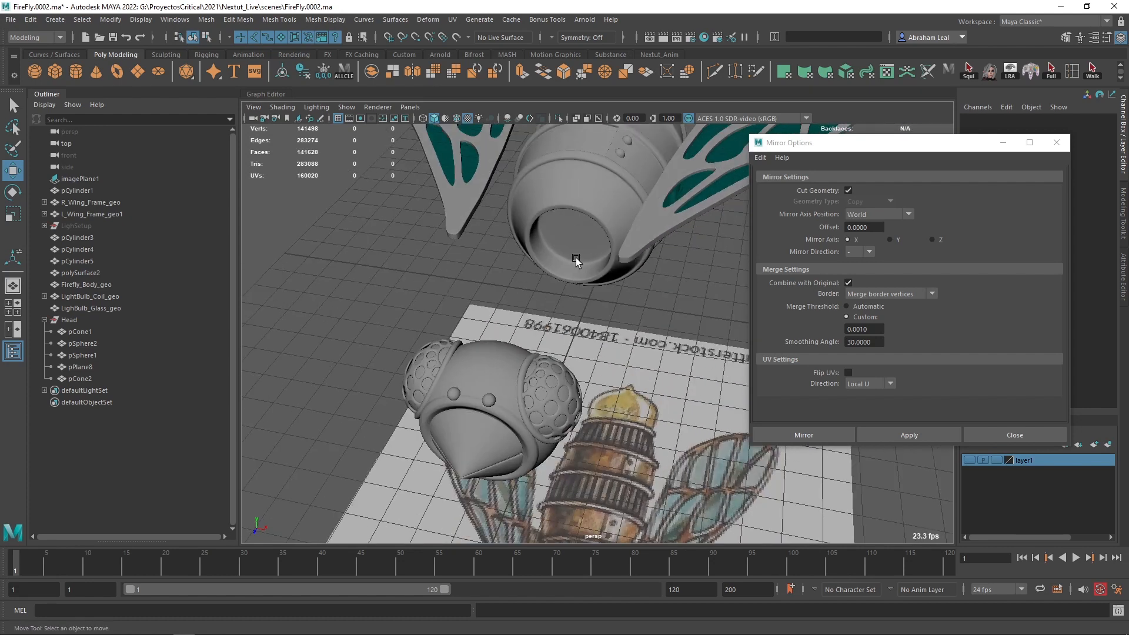
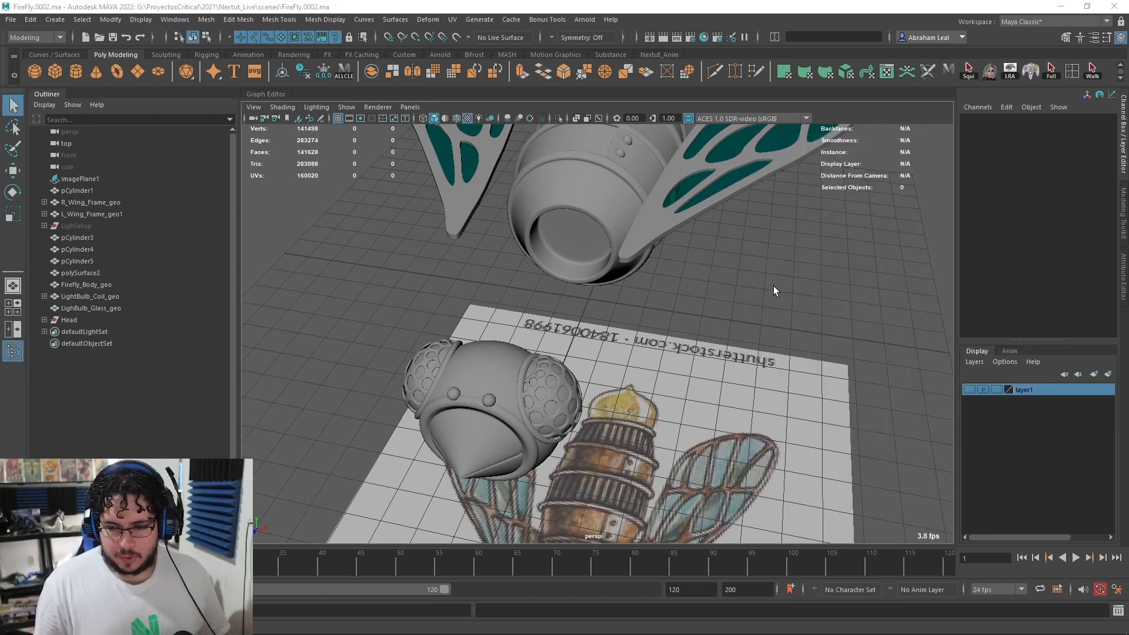
alt+drag(735, 291, 725, 337)
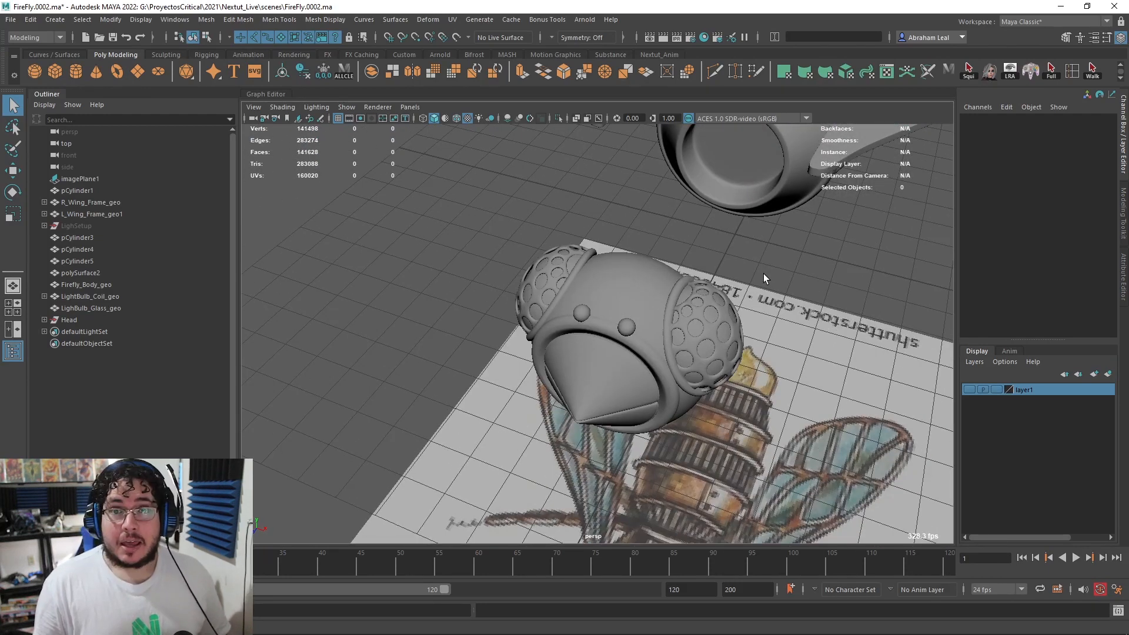
alt+drag(767, 275, 616, 231)
Step: Scale the Head group uniformly to about 1.118 against the reference in the top view
key(space)
alt+middle_drag(615, 231, 623, 253)
scroll(594, 279, up, 4)
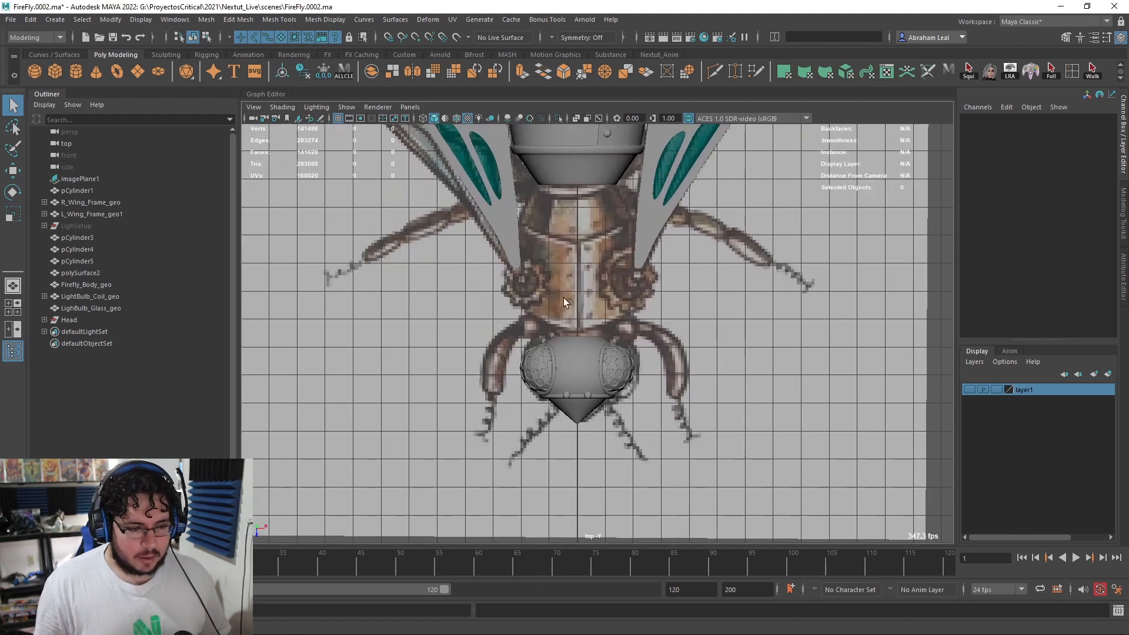
scroll(591, 329, up, 2)
click(585, 375)
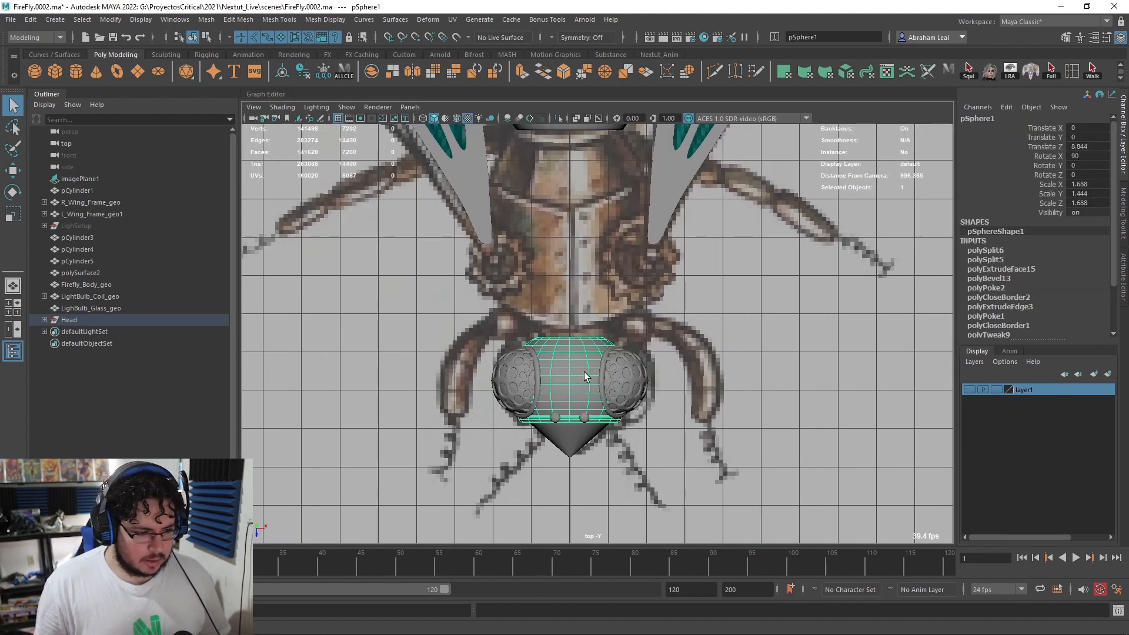
click(138, 323)
key(r)
drag(570, 397, 579, 397)
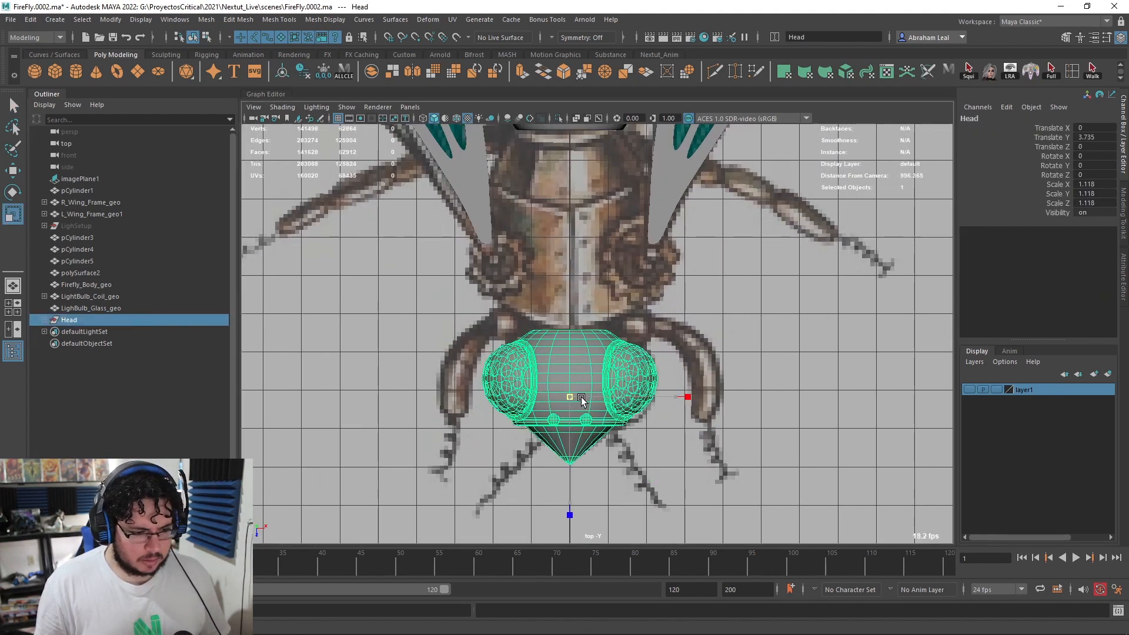
click(712, 325)
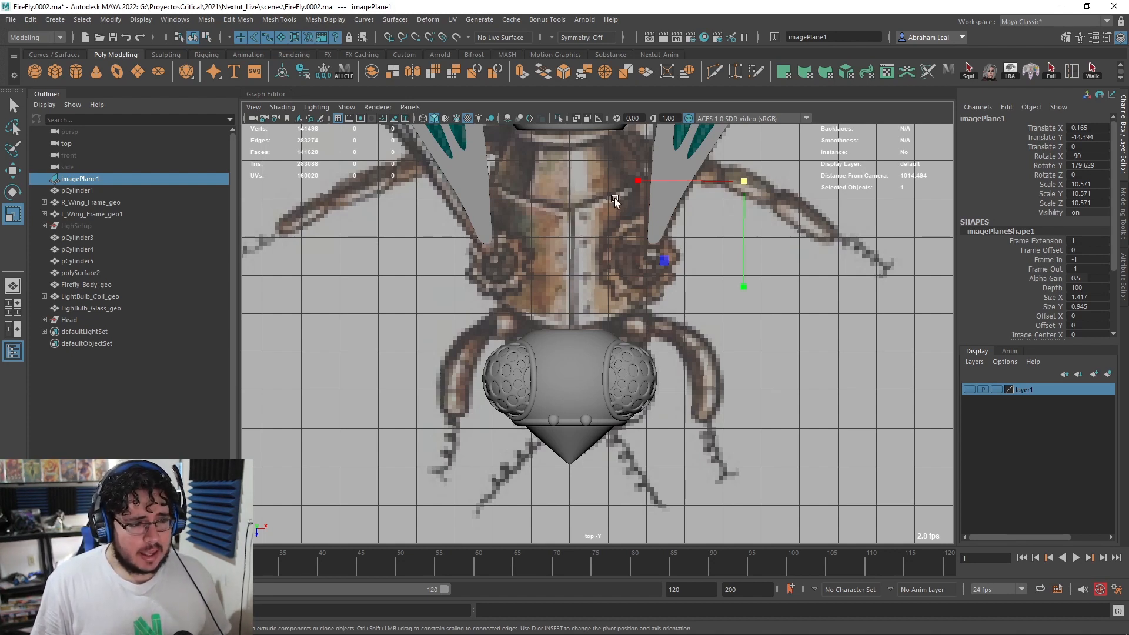
Step: Create a polygon cylinder over the thorax reference at about 4.571 on Z and set its X rotation to 90
alt+middle_drag(615, 198, 623, 305)
mouse_move(624, 308)
alt+right_down()
mouse_move(677, 308)
mouse_move(559, 303)
mouse_move(611, 304)
alt+right_up()
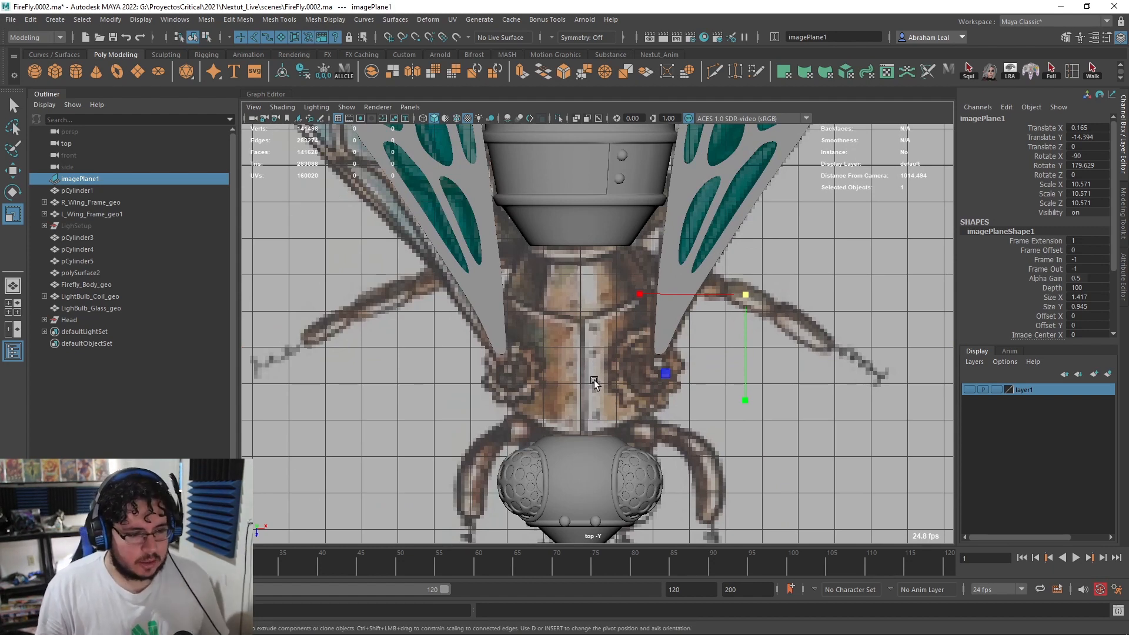
alt+middle_drag(561, 289, 545, 244)
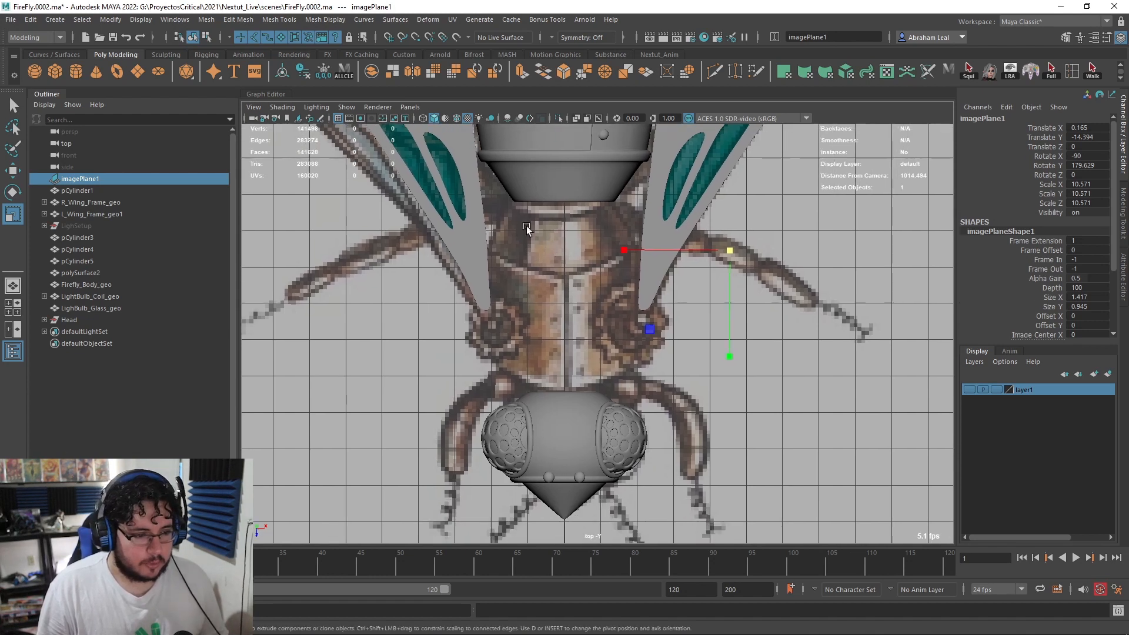
click(78, 68)
key(w)
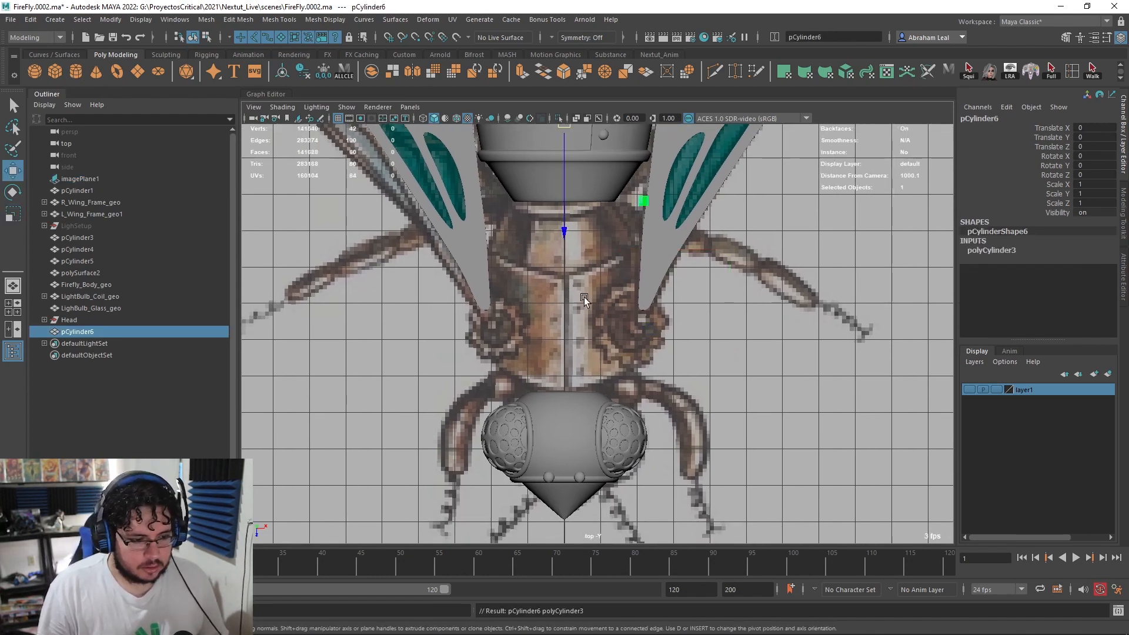
drag(569, 252, 570, 312)
key(e)
text(90)
key(Return)
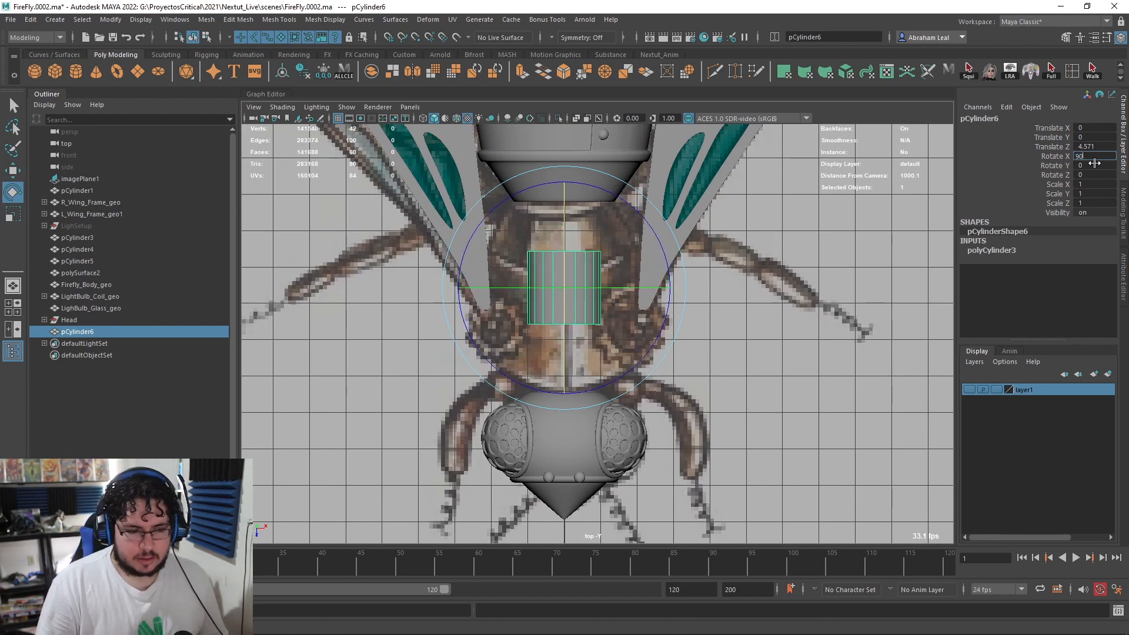
click(783, 332)
click(566, 289)
key(r)
drag(565, 391, 564, 434)
key(ctrl+z)
Step: Move the vertices at both ends of the cylinder so it spans from the head to the body's front rim
right_drag(573, 304, 514, 285)
drag(642, 301, 483, 360)
key(w)
drag(553, 425, 566, 492)
key(ctrl+z)
drag(634, 246, 482, 280)
drag(565, 368, 567, 318)
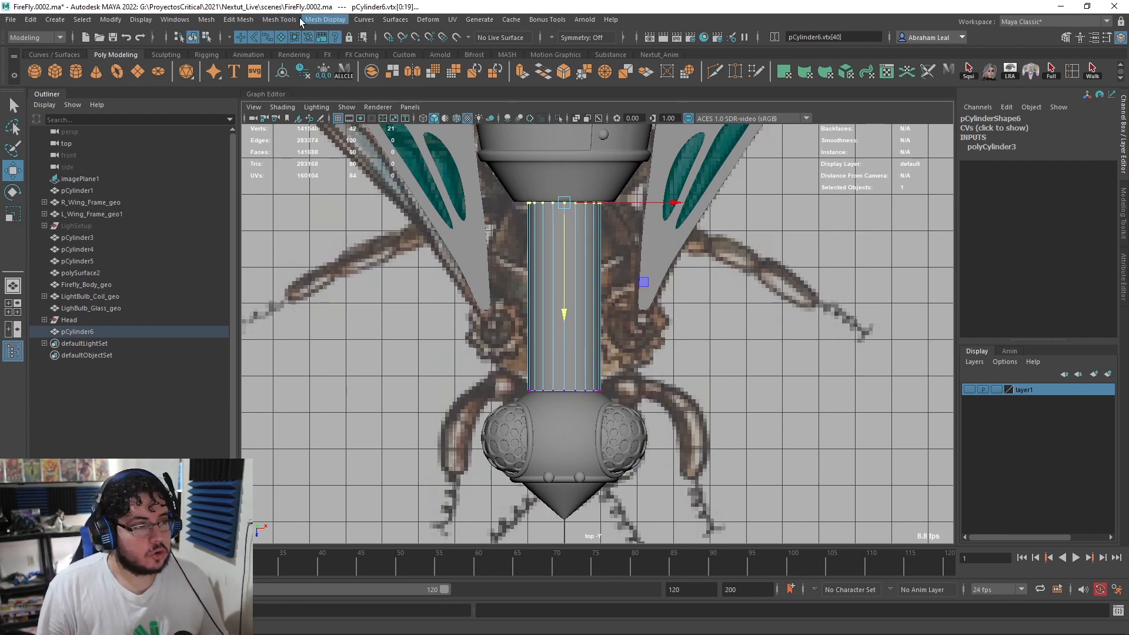
Step: Insert three evenly spaced edge loops around the cylinder using the multiple edge loops option, and return to vertex editing
click(279, 20)
click(309, 102)
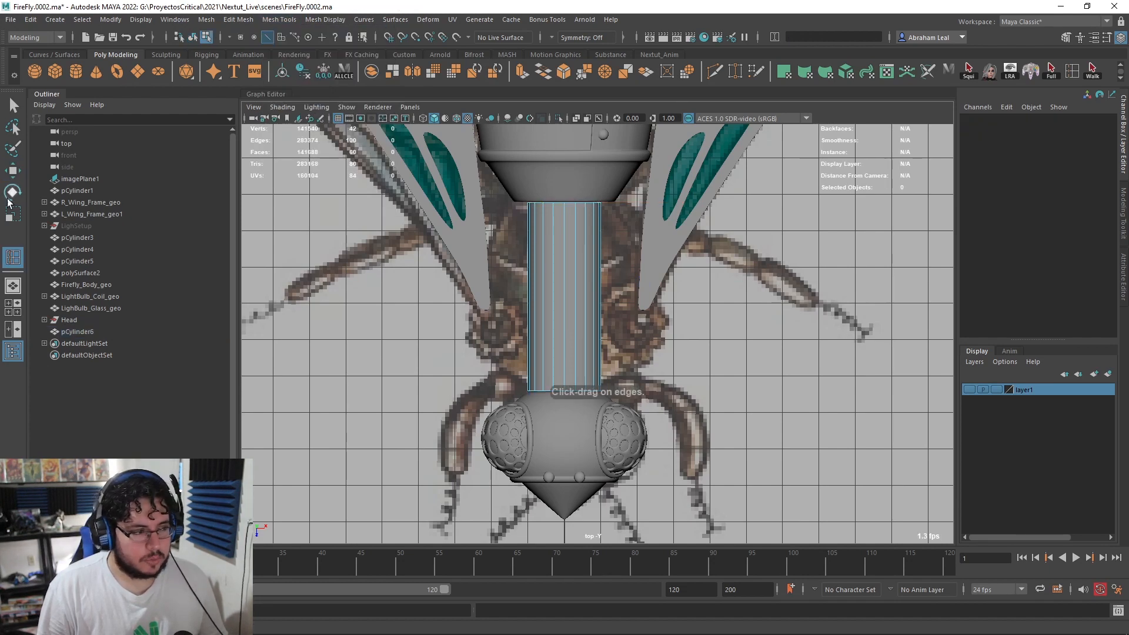
double_click(18, 265)
click(288, 176)
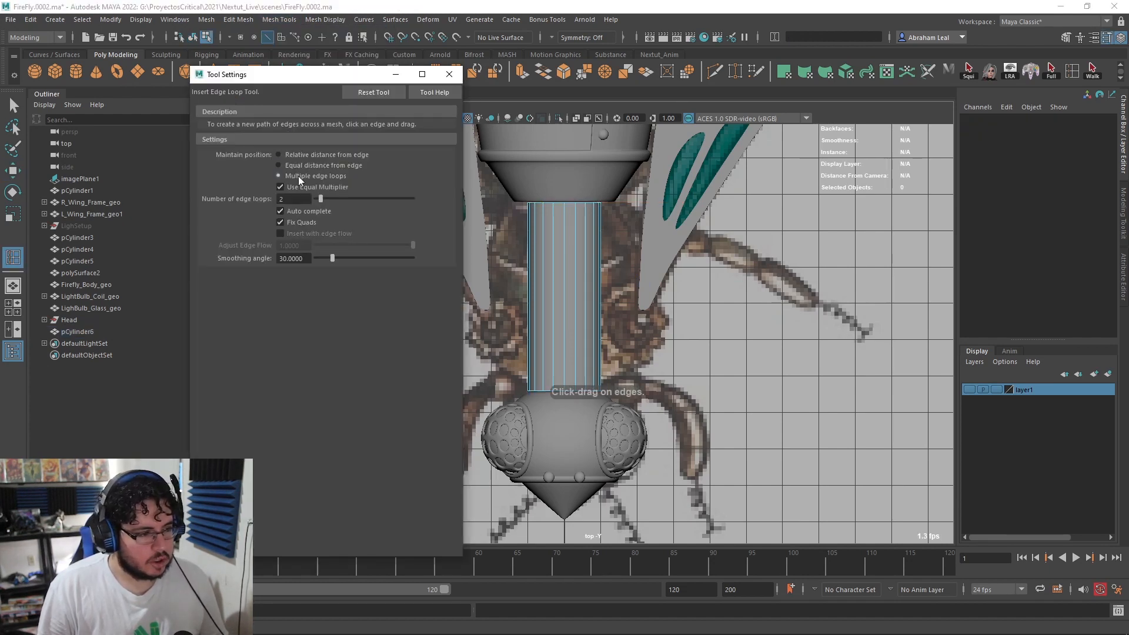
click(563, 271)
right_drag(554, 264, 544, 264)
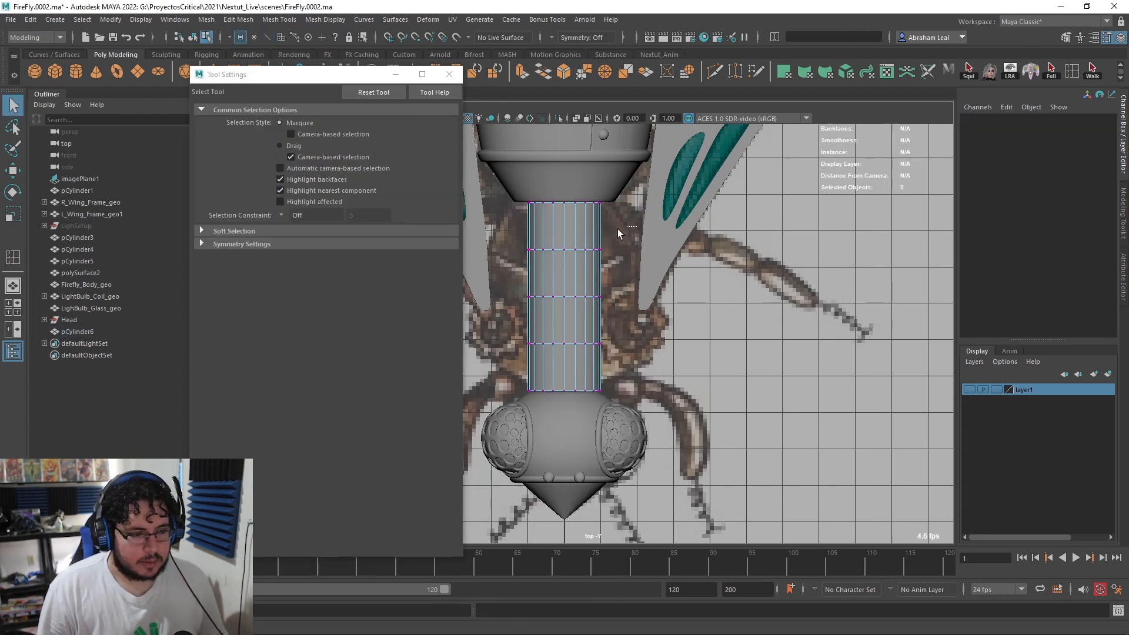
drag(625, 228, 493, 272)
key(r)
drag(566, 250, 628, 261)
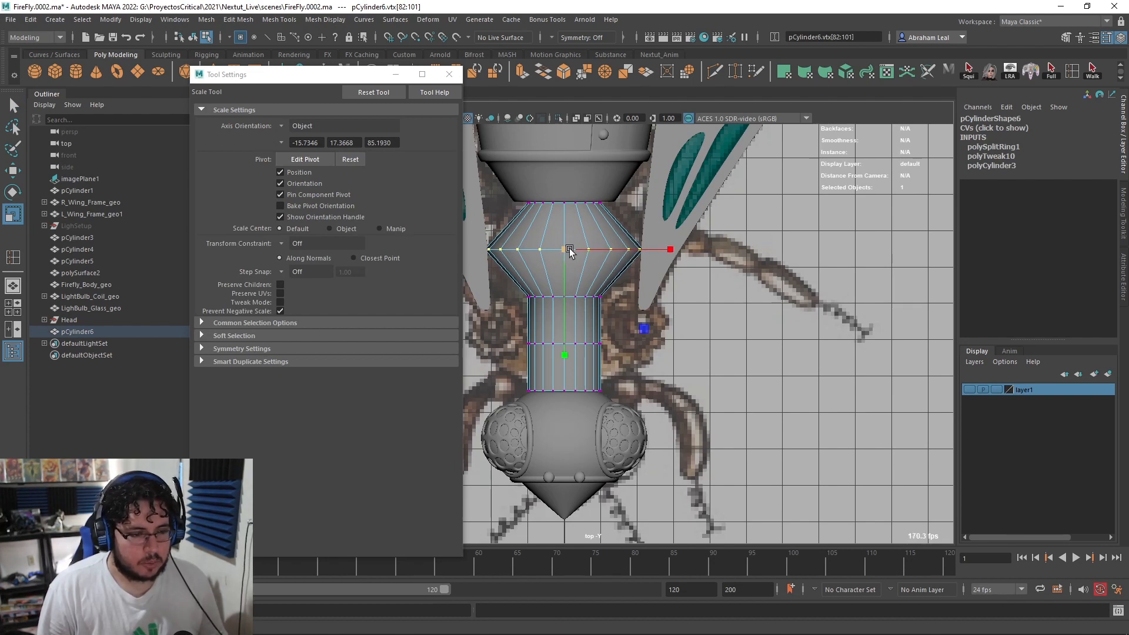
alt+middle_drag(561, 250, 630, 256)
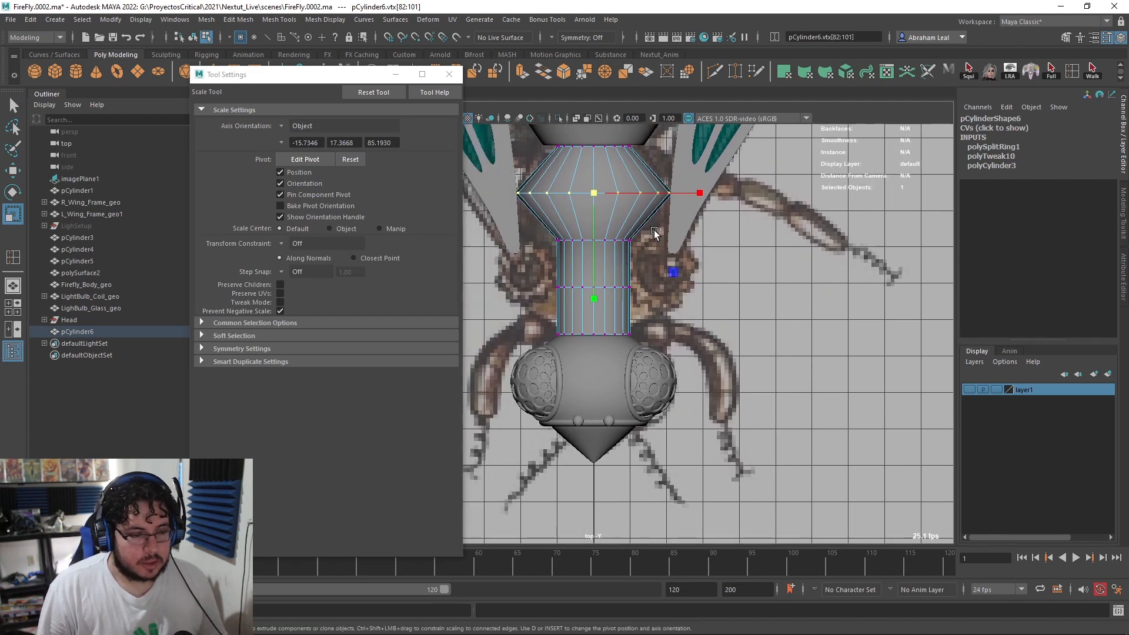
mouse_move(594, 264)
mouse_down()
mouse_move(637, 262)
mouse_move(612, 262)
mouse_up()
key(ctrl+z)
key(ctrl+z)
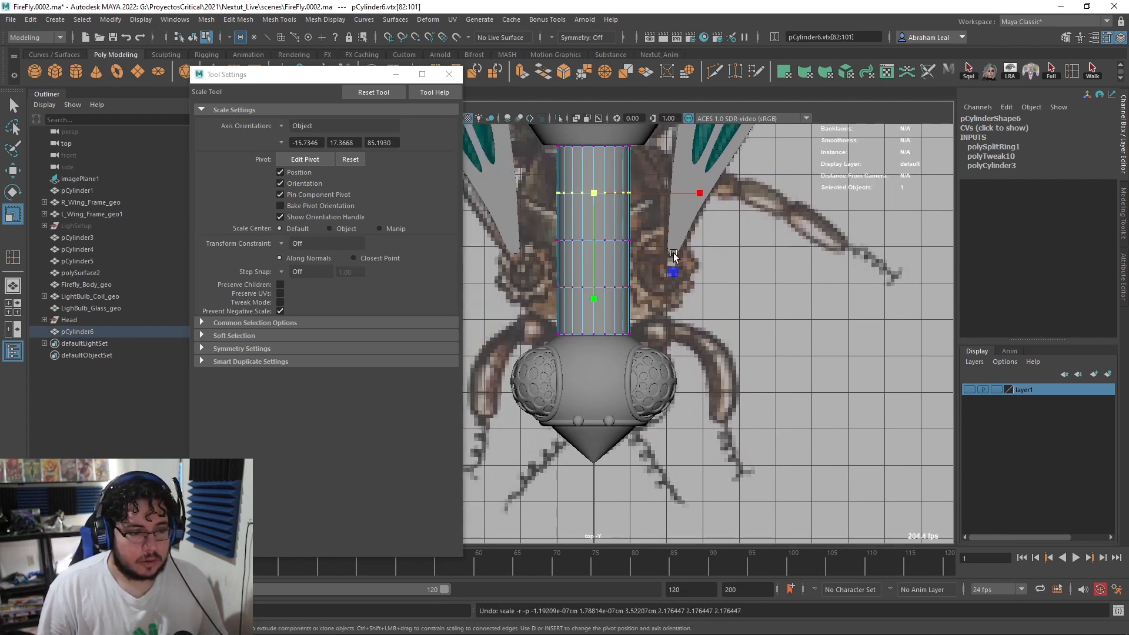
Step: Scale the cylinder's vertex rings outward, widest at the middle, to form a barrel shape following the thorax outline
click(651, 212)
drag(513, 296, 513, 296)
drag(593, 238, 647, 241)
drag(600, 174, 619, 177)
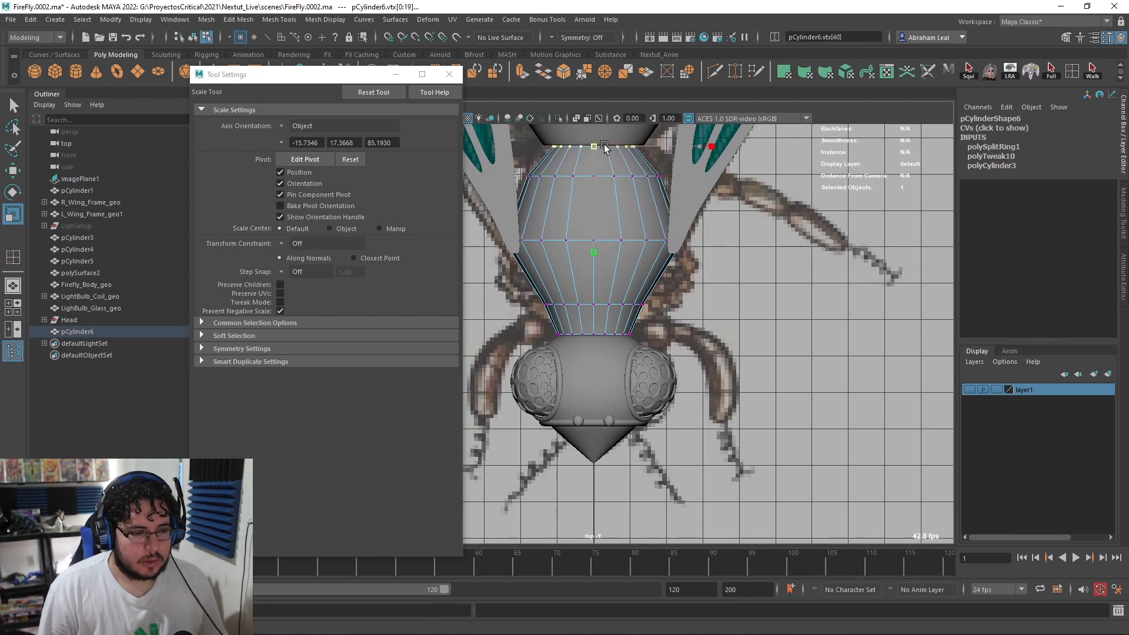
alt+middle_drag(614, 337, 614, 289)
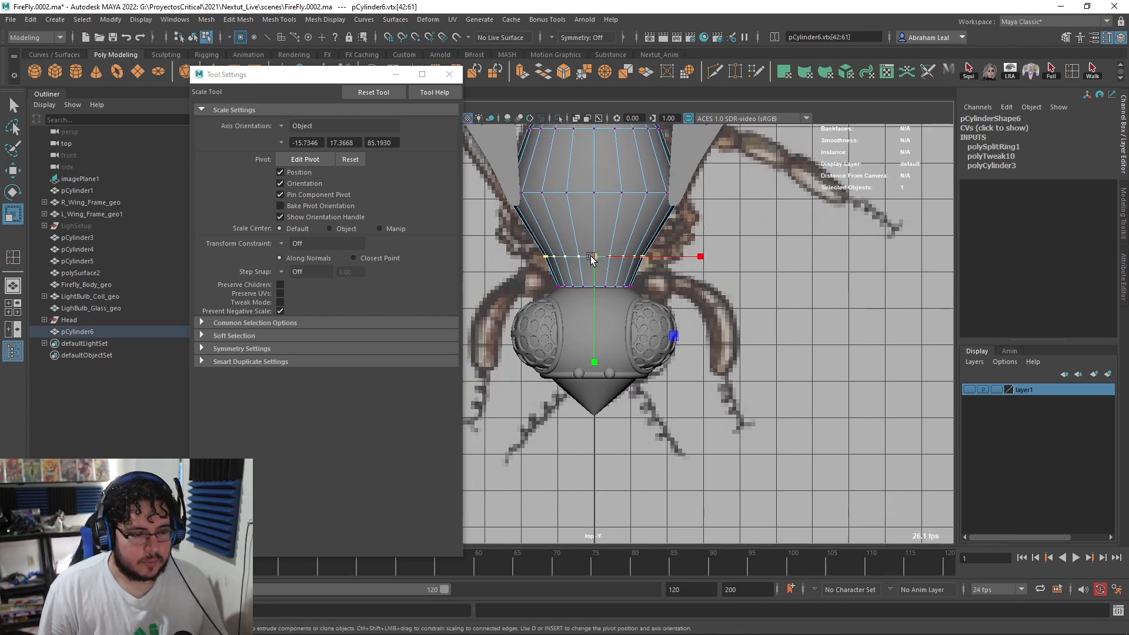
drag(590, 260, 611, 261)
Step: Switch the top view to wireframe with unsmoothed meshes to compare the thorax with the reference
alt+middle_drag(636, 220, 632, 289)
key(4)
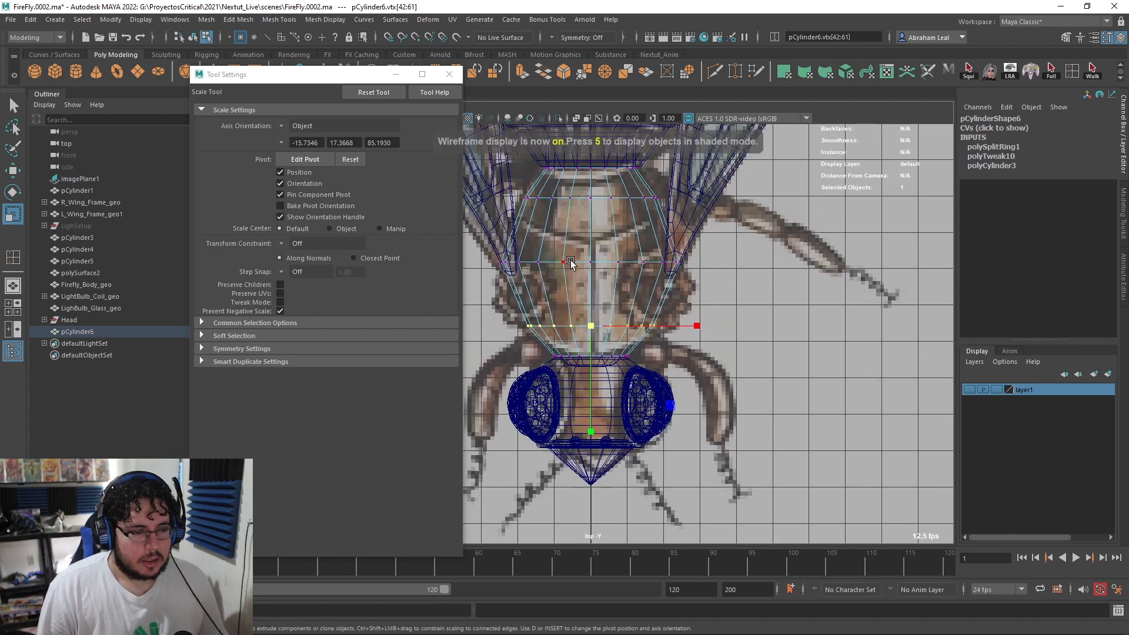
key(1)
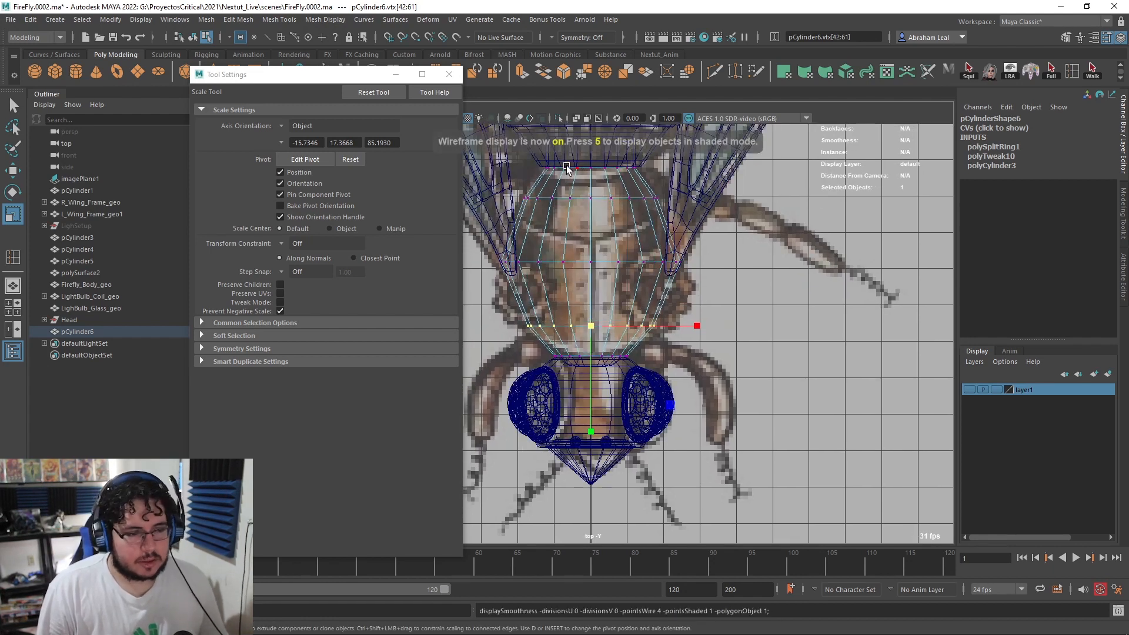
Step: Insert an edge loop with Multi-Cut around the thorax cylinder close to its body-side end
scroll(591, 217, up, 2)
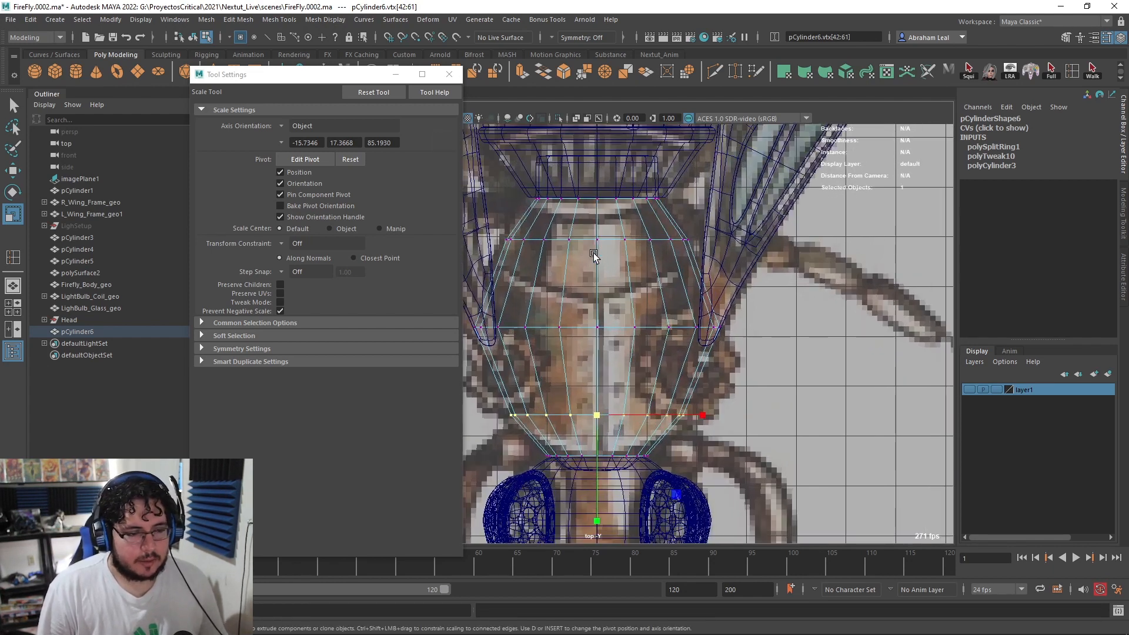
click(709, 75)
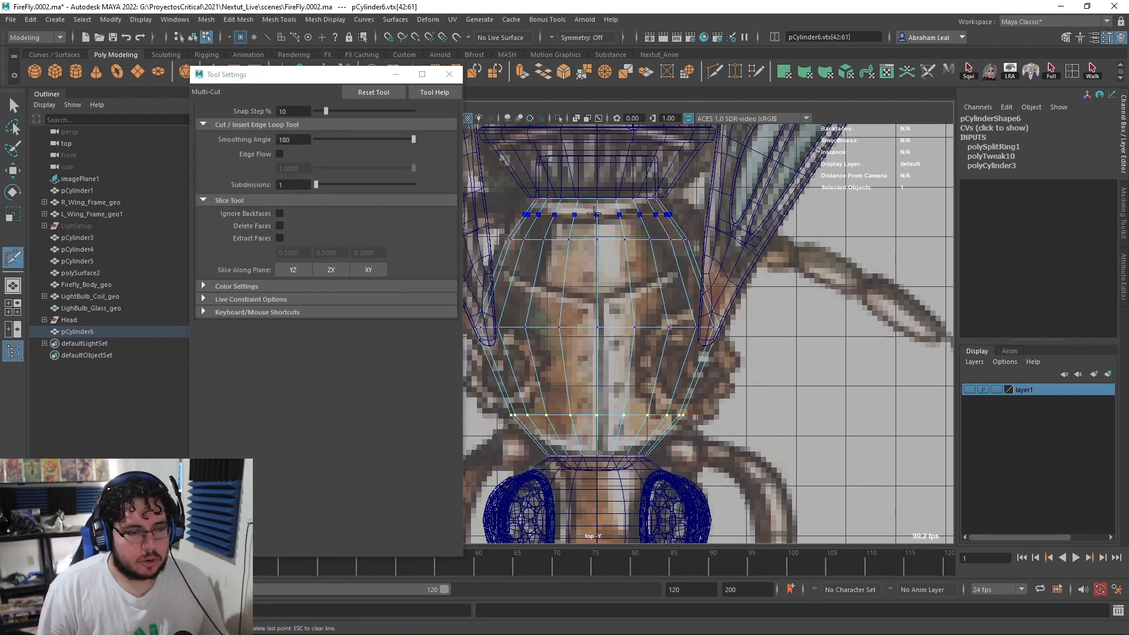
ctrl+click(594, 214)
key(q)
Step: Extrude the ring of faces at the thorax's body-side end outward by 0.175 in local Z to form a raised rim
key(5)
key(space)
drag(602, 236, 443, 181)
scroll(574, 295, up, 3)
alt+middle_drag(574, 295, 597, 268)
right_drag(630, 237, 630, 266)
click(635, 241)
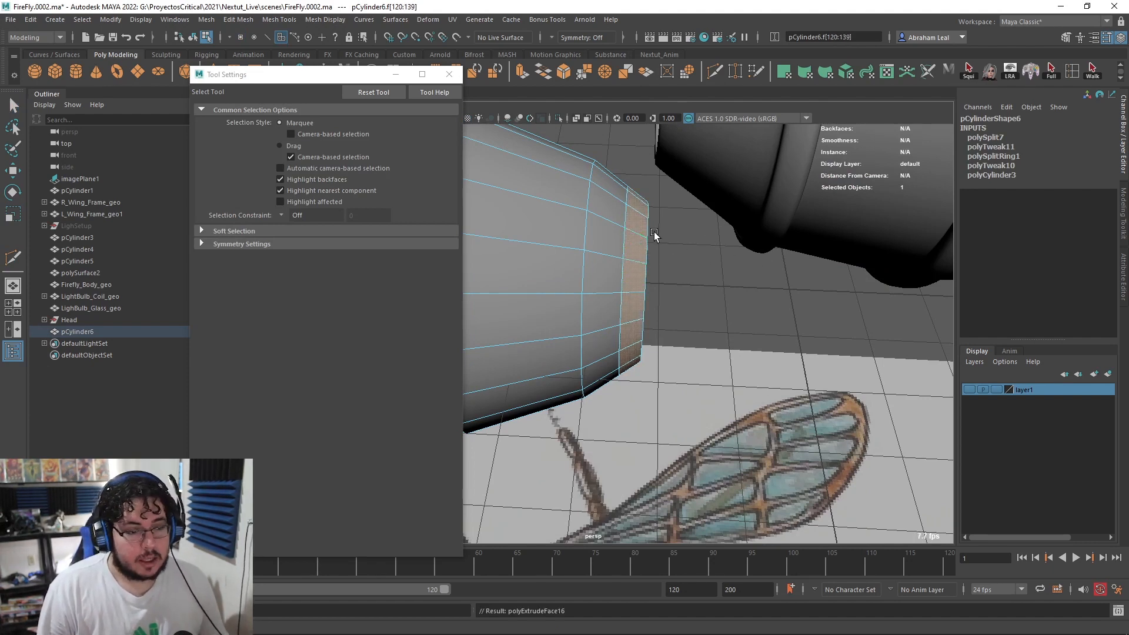
key(ctrl+e)
alt+drag(653, 233, 628, 215)
drag(653, 307, 615, 218)
alt+right_drag(615, 217, 653, 168)
key(q)
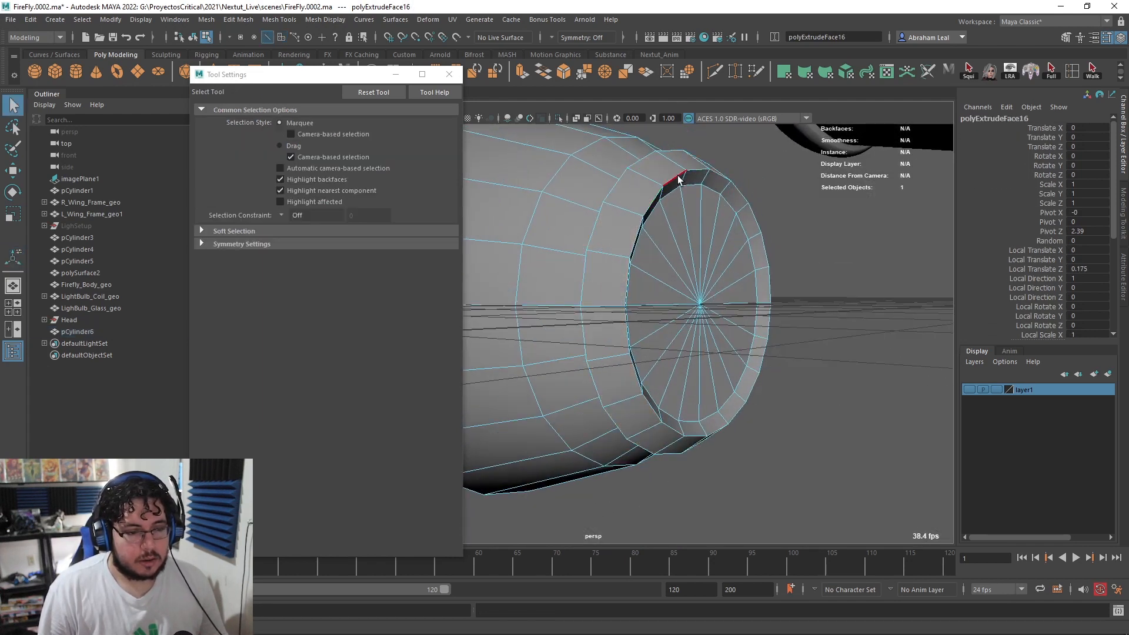
Step: Bevel the edge loops on the raised rim at the thorax's body-side end
double_click(678, 179)
alt+drag(679, 178, 716, 197)
shift+double_click(644, 159)
click(563, 71)
alt+drag(651, 171, 663, 197)
Step: Insert two supporting edge loops beside the thorax's rear rim with Multi-Cut and preview the mesh smoothed
key(q)
right_drag(663, 197, 721, 154)
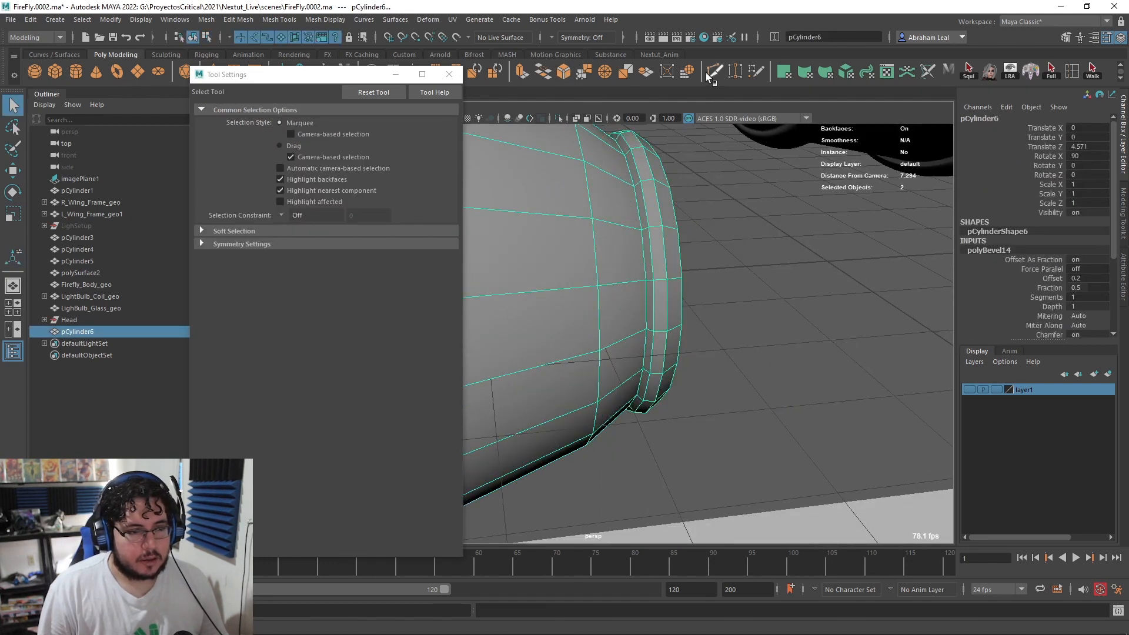
click(714, 72)
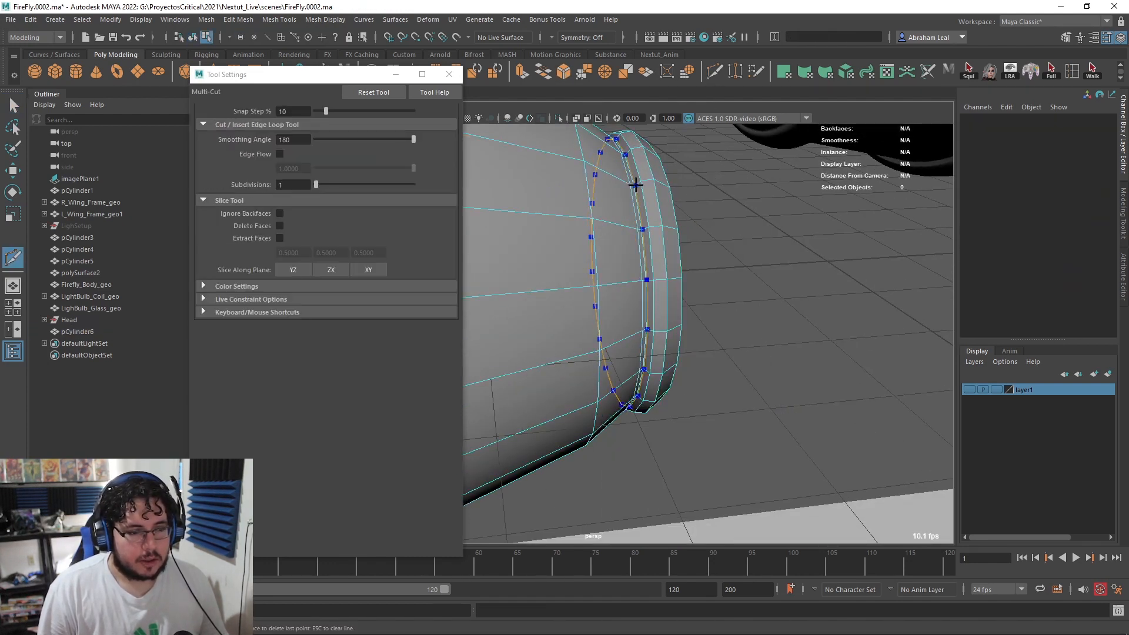
key(3)
key(q)
right_drag(638, 255, 701, 214)
Step: Return the thorax to unsmoothed display and raise it to Translate Y 3.732, level with the head and body
click(690, 297)
alt+right_drag(756, 181, 665, 318)
alt+drag(665, 318, 657, 270)
click(713, 305)
alt+drag(690, 333, 608, 341)
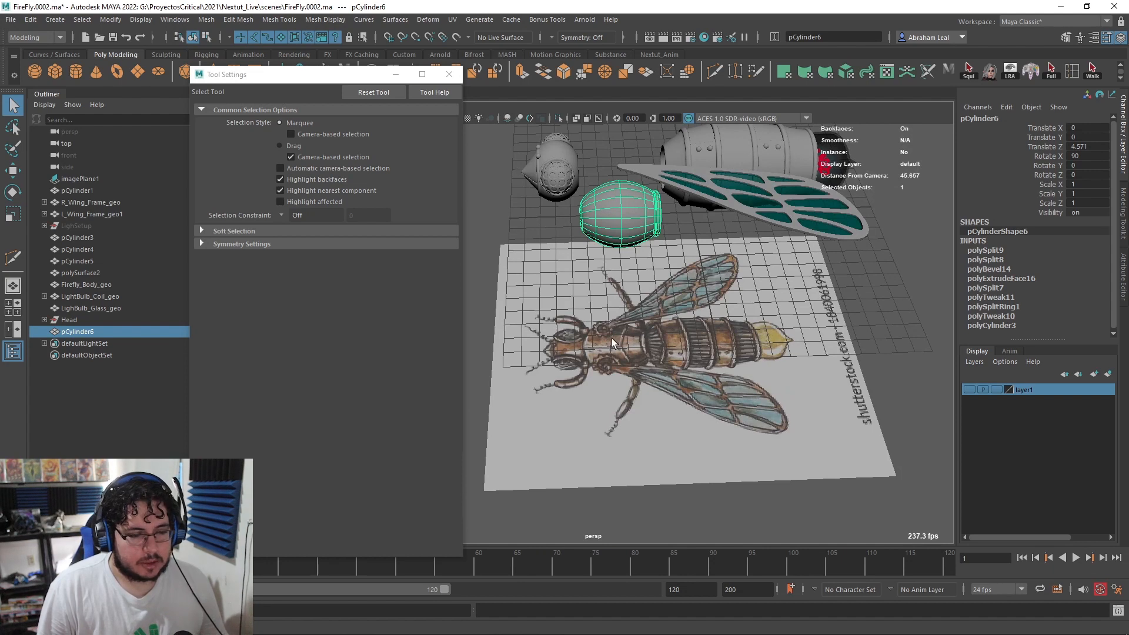
alt+drag(620, 272, 608, 227)
alt+middle_drag(609, 228, 640, 288)
scroll(640, 288, up, 6)
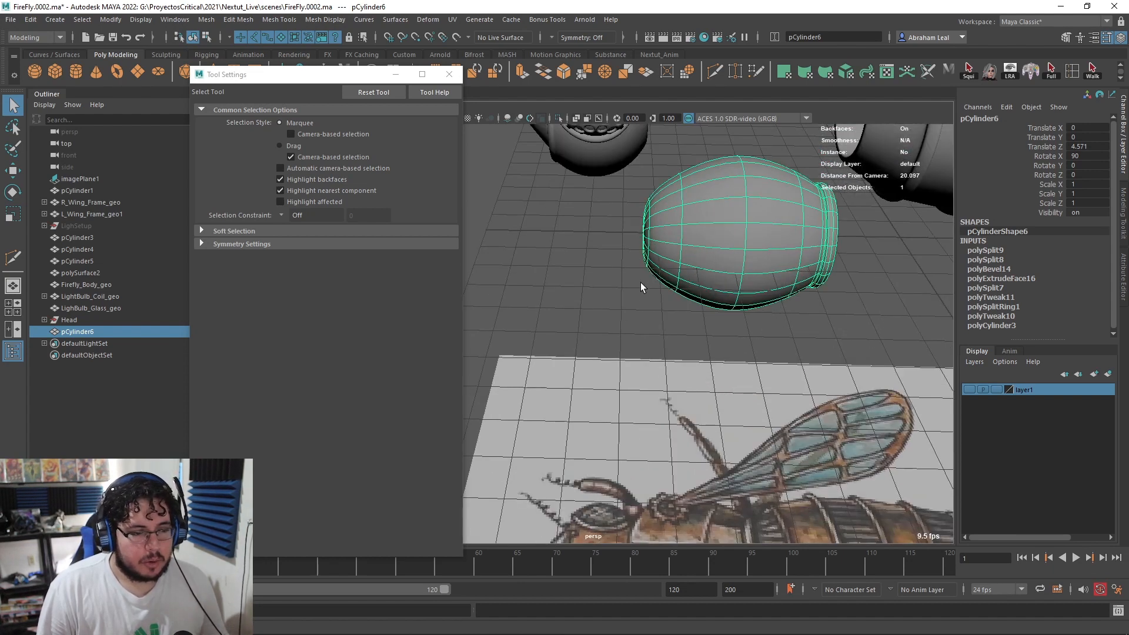
key(1)
alt+middle_drag(685, 253, 660, 282)
alt+drag(660, 283, 647, 294)
key(w)
drag(662, 376, 664, 307)
Step: Select the firefly body and place its pivot at the front rim, where it meets the thorax
alt+drag(663, 307, 631, 271)
alt+middle_drag(631, 271, 653, 330)
scroll(653, 330, up, 3)
alt+drag(653, 330, 654, 271)
alt+middle_drag(654, 272, 628, 354)
scroll(628, 354, up, 3)
alt+drag(628, 354, 700, 300)
click(704, 296)
alt+drag(866, 307, 700, 269)
key(d)
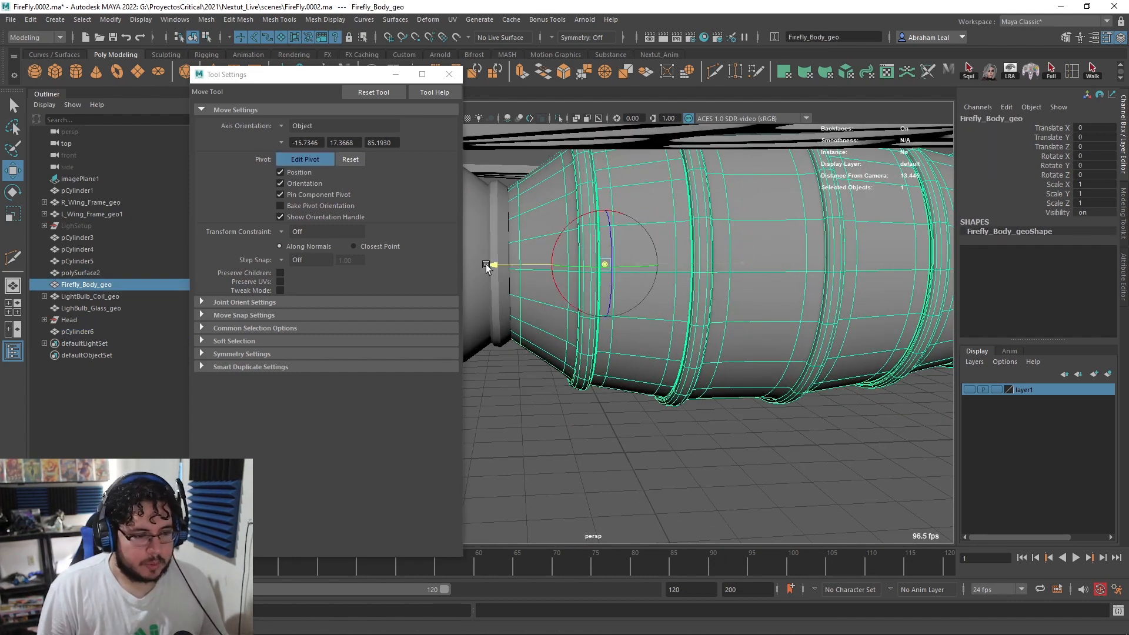
alt+drag(584, 264, 698, 245)
Step: Try rotating the body about X at the thorax joint, and undo the rotation
key(e)
drag(576, 171, 627, 189)
key(ctrl+z)
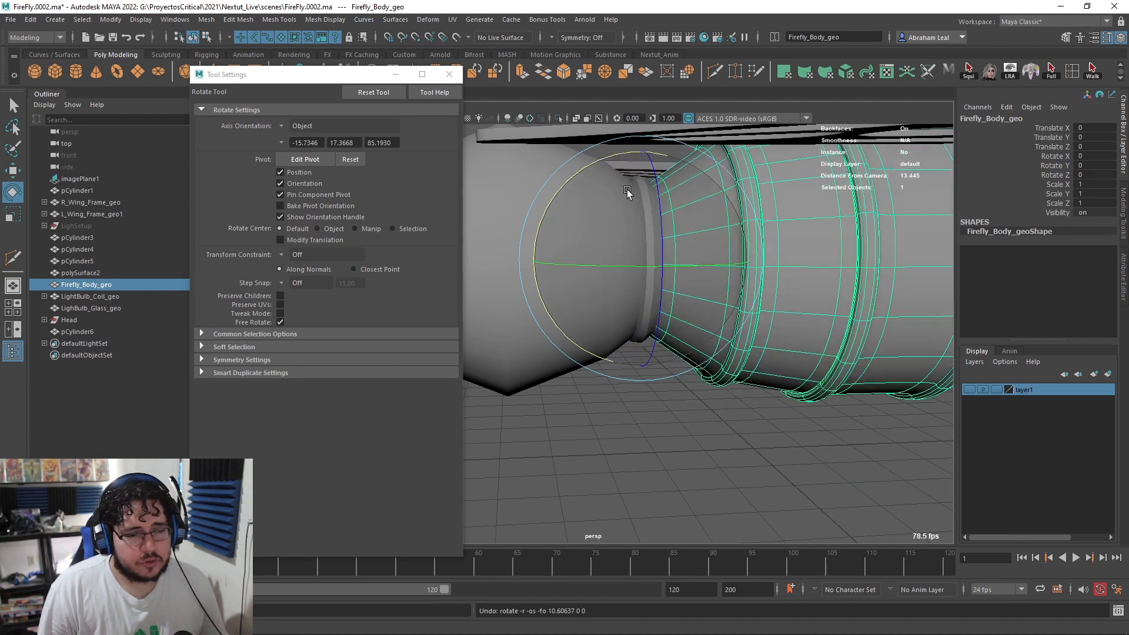
Step: Select the vertices of the thorax's body-side rim and scale them along the thorax's length to make the rim narrower
alt+drag(695, 342, 670, 384)
click(668, 400)
click(634, 295)
right_drag(611, 241, 684, 234)
drag(652, 201, 641, 210)
key(ctrl+z)
drag(694, 149, 559, 403)
key(r)
alt+drag(641, 290, 608, 290)
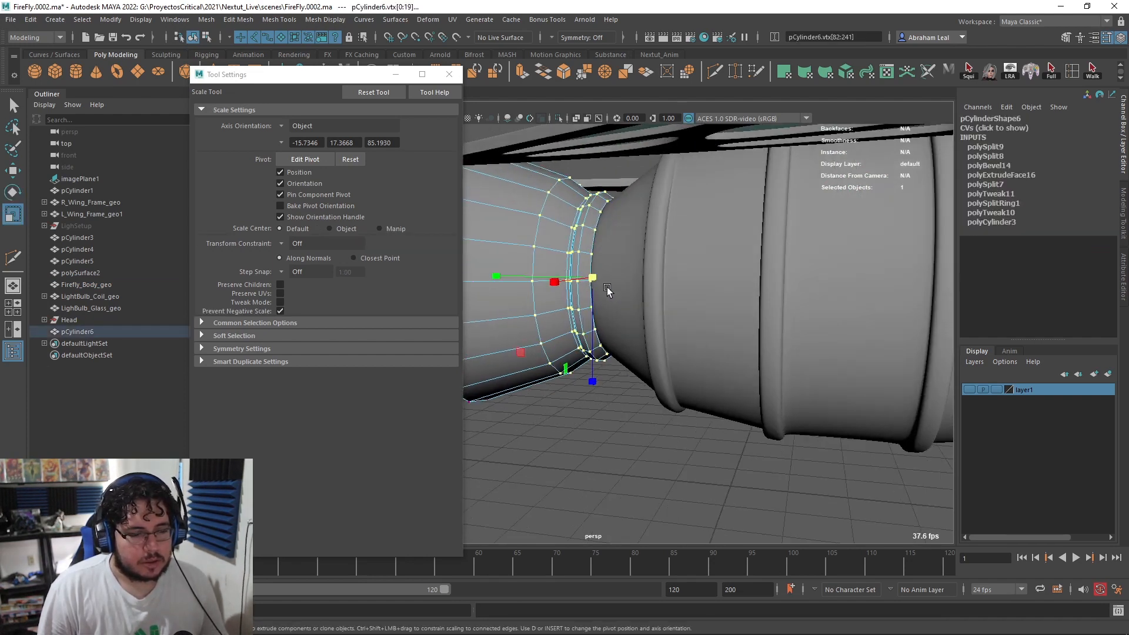
alt+middle_drag(608, 290, 675, 304)
drag(562, 294, 537, 289)
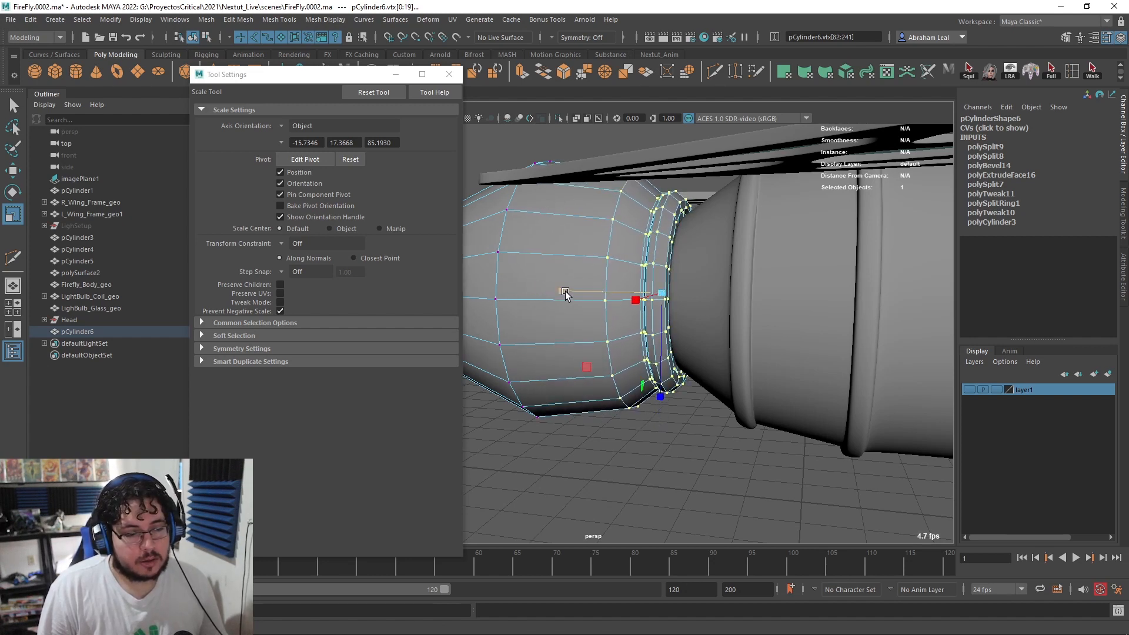
Step: Test the body's up-and-down rotation against the narrowed rim, and undo it
click(759, 267)
key(e)
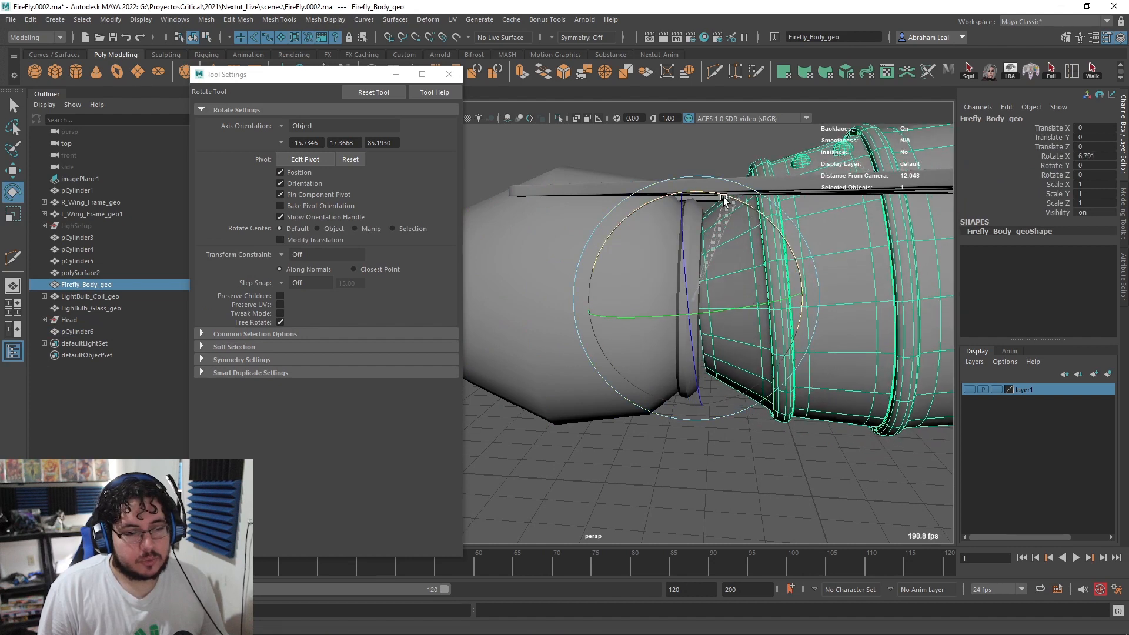
mouse_move(724, 198)
mouse_down()
mouse_move(745, 221)
mouse_move(729, 212)
mouse_up()
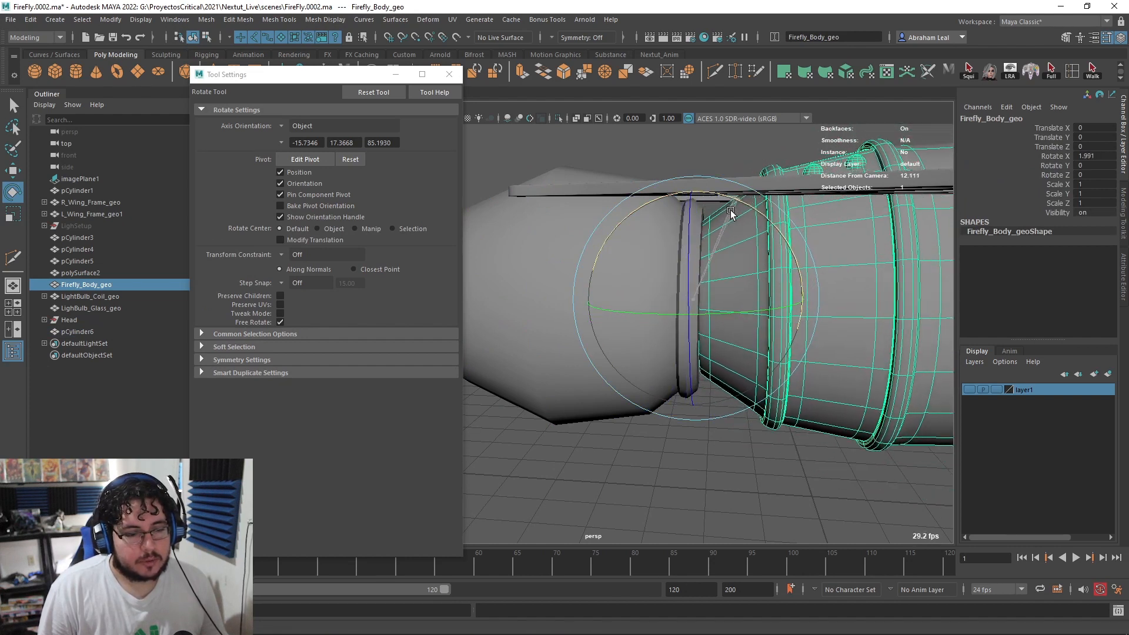
key(ctrl+z)
Step: Move the body slightly forward toward the thorax and recheck its rotation at the joint
key(w)
drag(666, 298, 654, 299)
key(e)
drag(706, 202, 838, 278)
scroll(694, 210, down, 5)
scroll(823, 274, down, 3)
drag(665, 235, 627, 235)
key(ctrl+z)
Step: Examine the proportions of the assembled head, thorax and body against the reference image
click(807, 263)
scroll(803, 266, down, 5)
scroll(627, 236, down, 3)
alt+middle_drag(627, 235, 647, 199)
alt+drag(637, 265, 596, 279)
alt+drag(699, 327, 655, 286)
scroll(653, 253, up, 3)
scroll(676, 312, down, 3)
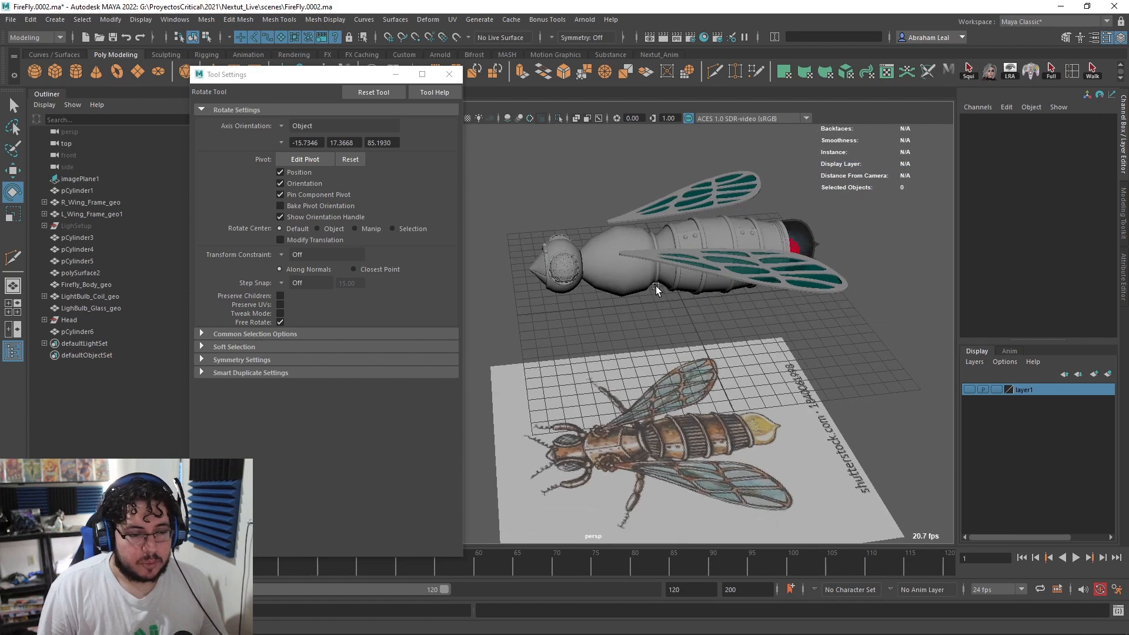
scroll(655, 286, up, 3)
Step: Insert an edge loop with Multi-Cut around the thorax close to its head-side end
click(654, 292)
scroll(653, 297, up, 5)
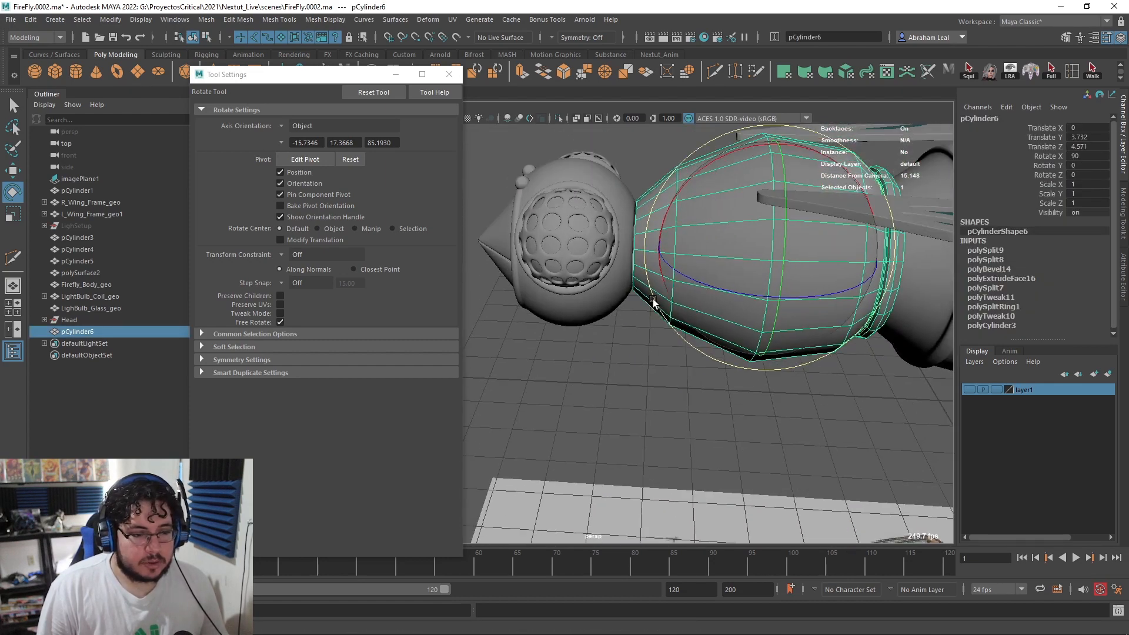
scroll(652, 302, up, 6)
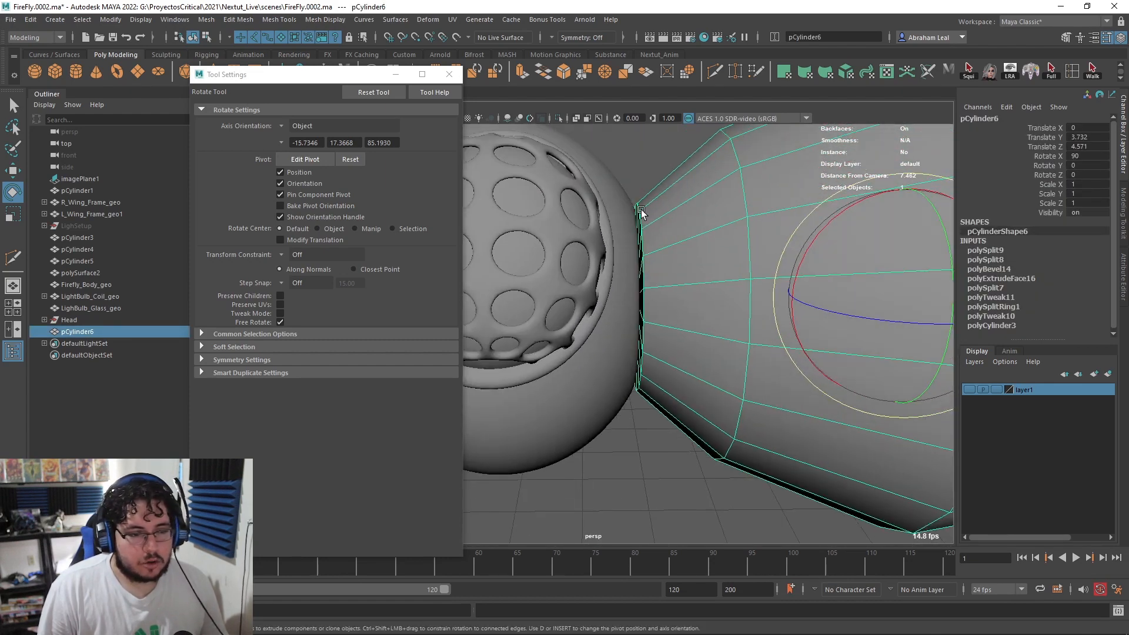
key(q)
mouse_move(652, 216)
right_down()
mouse_move(706, 194)
mouse_move(665, 228)
right_up()
key(ctrl+shift+x)
key(q)
Step: Extrude the ring of faces at the thorax's head-side end outward by 0.139 in local Z
click(657, 213)
shift+double_click(658, 231)
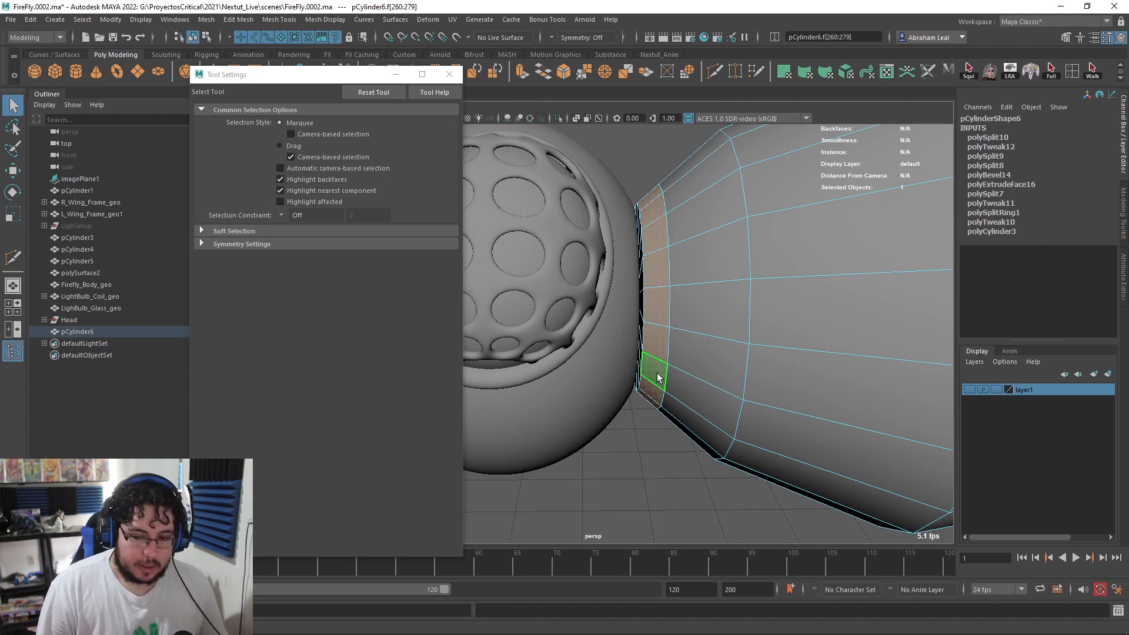
click(649, 231)
double_click(656, 213)
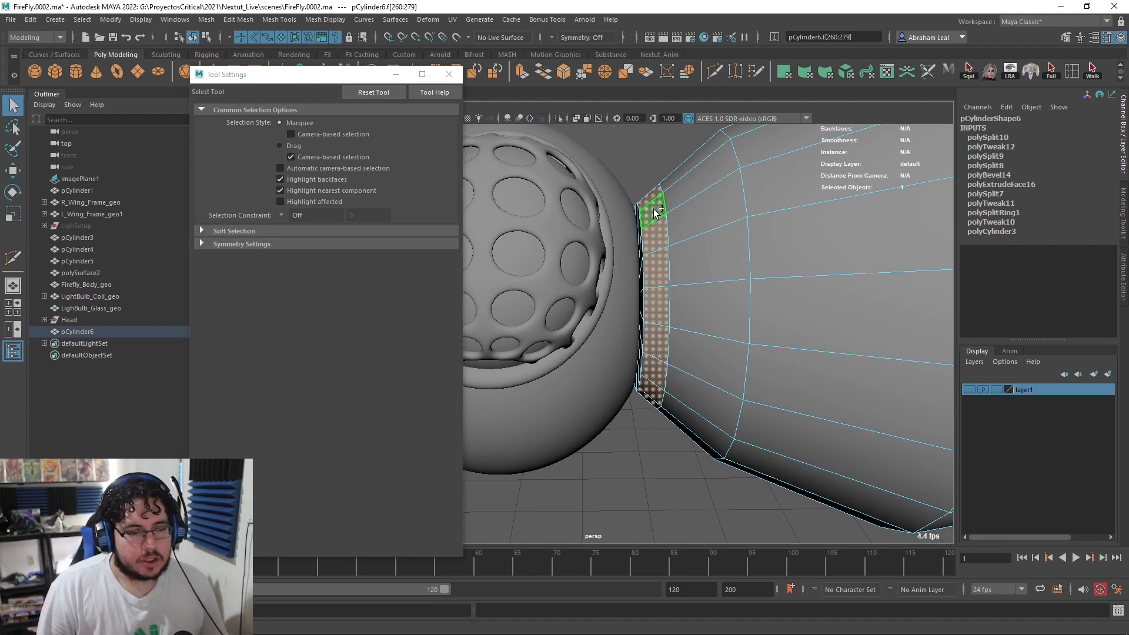
key(ctrl+e)
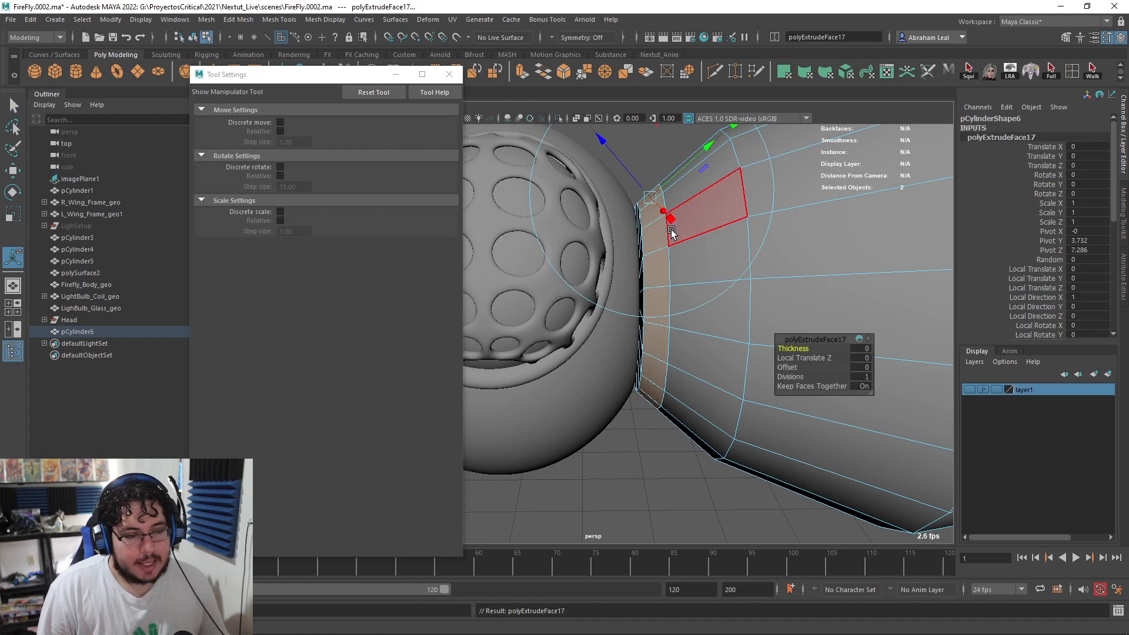
alt+middle_drag(663, 218, 682, 274)
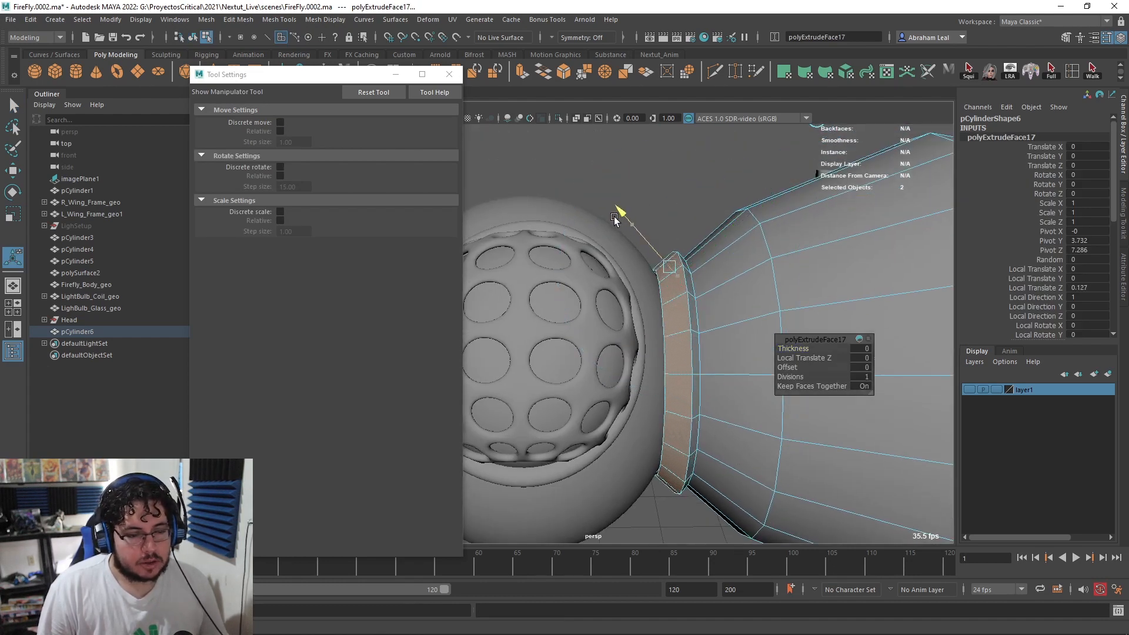
Step: Bevel both edge loops of the head-side rim and return the thorax to object mode
right_drag(676, 283, 673, 250)
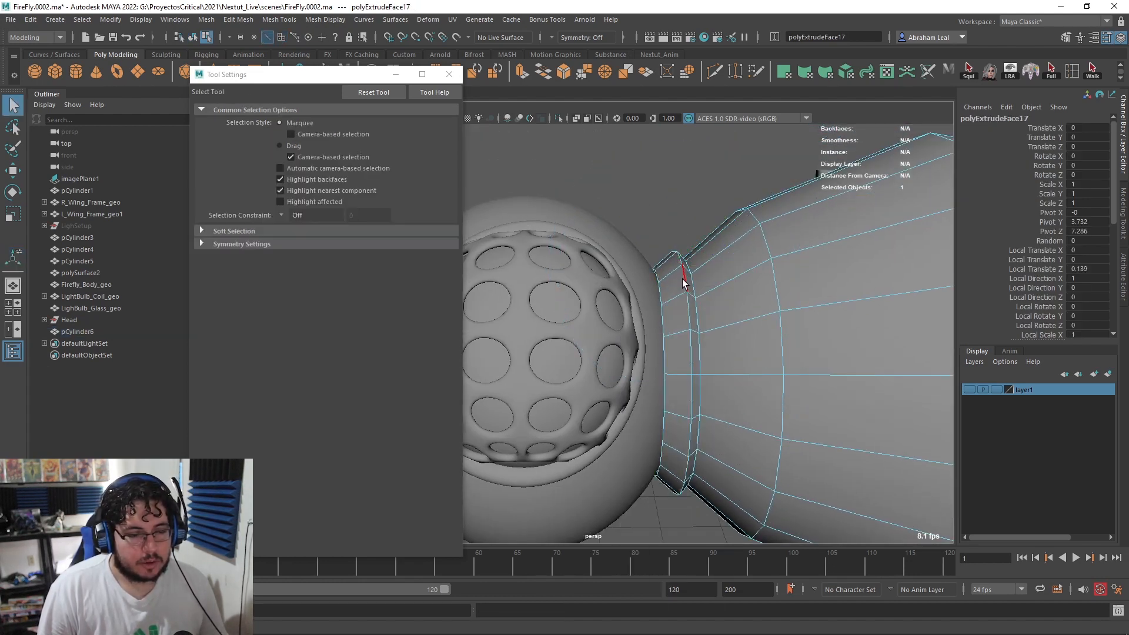
click(682, 280)
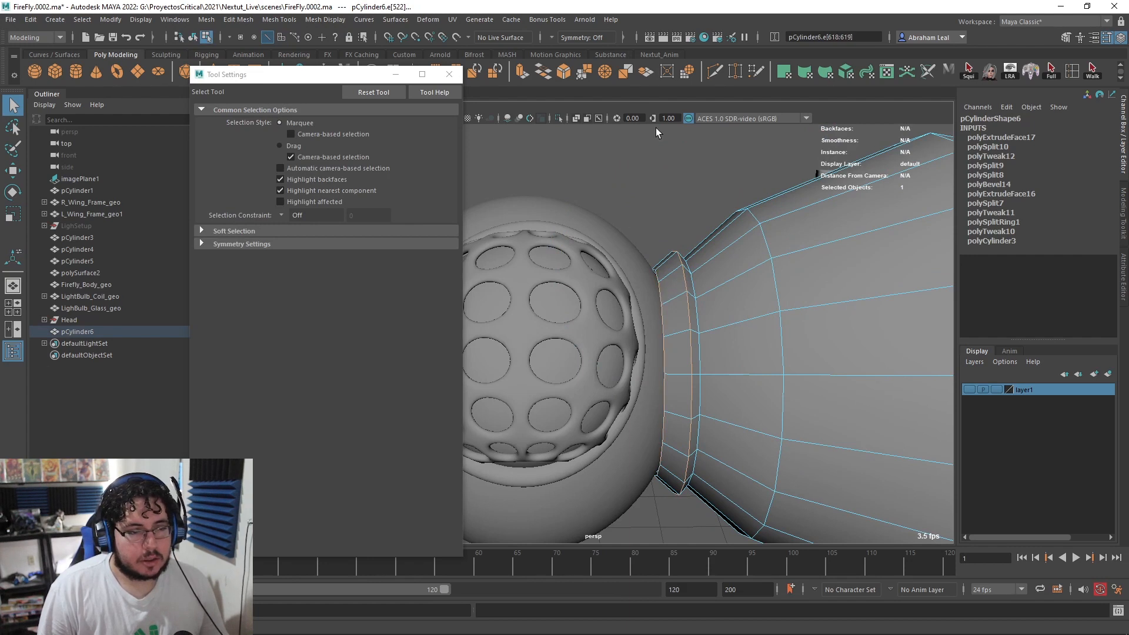
click(567, 77)
mouse_move(673, 228)
alt+mouse_down()
mouse_move(698, 231)
mouse_move(677, 231)
alt+mouse_up()
key(q)
click(718, 221)
right_drag(717, 221, 767, 169)
click(767, 168)
click(1059, 8)
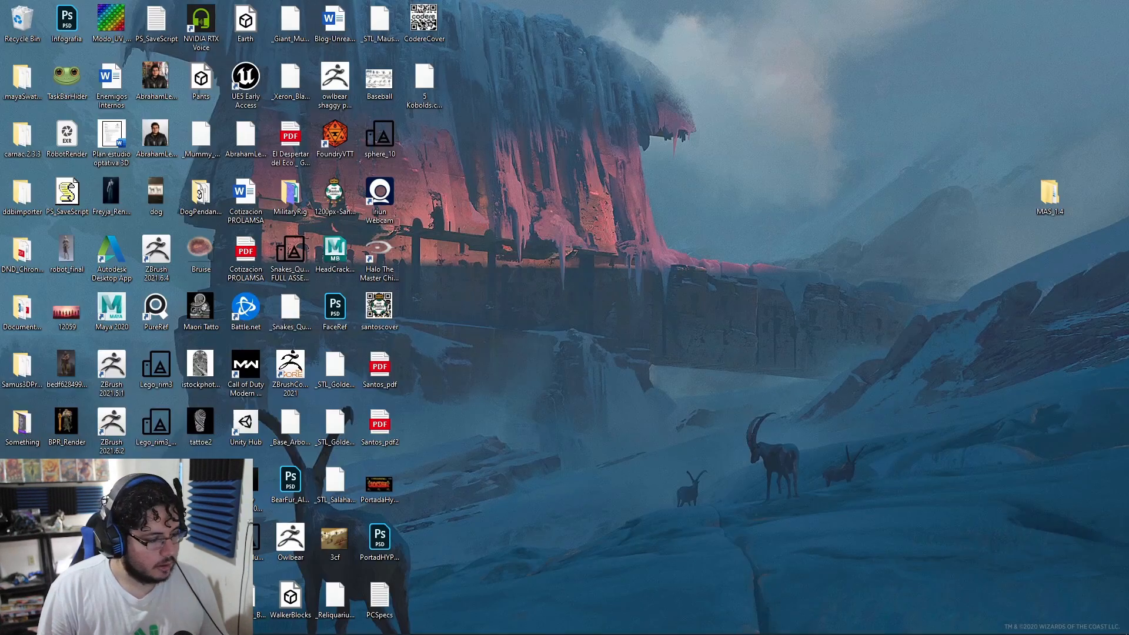
mouse_move(484, 633)
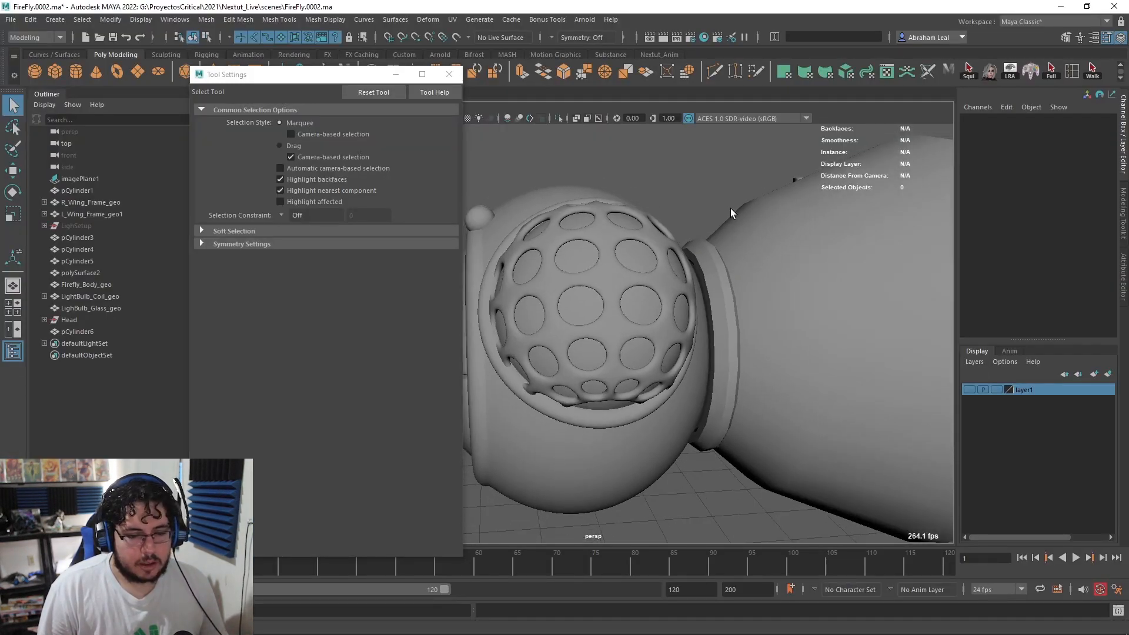
key(w)
key(e)
key(a)
key(s)
key(d)
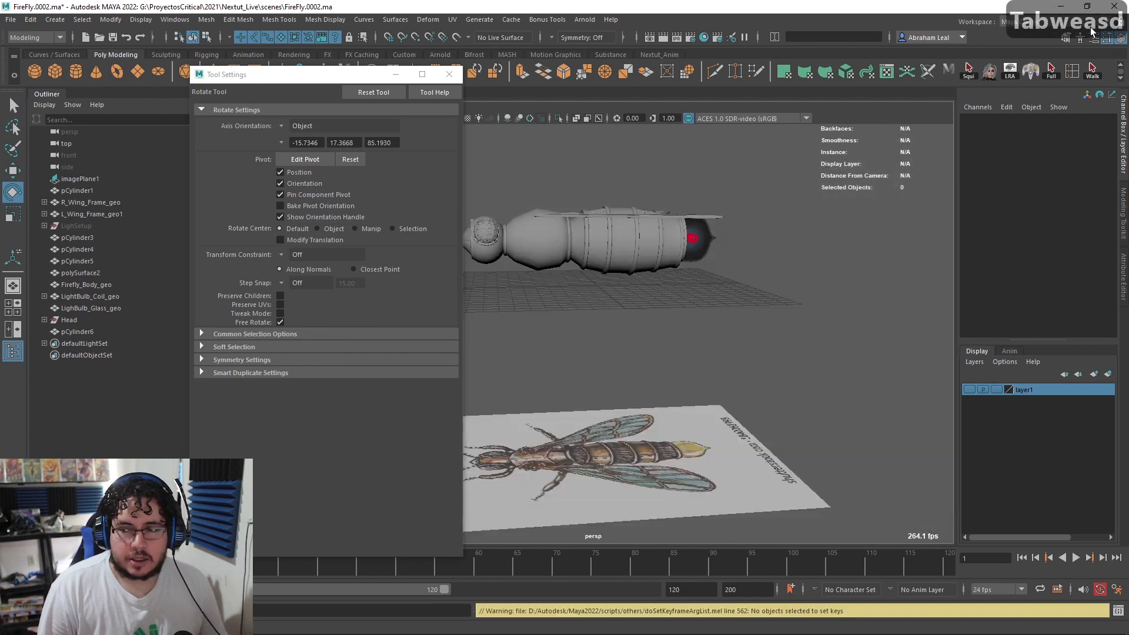
Step: Examine the whole firefly and the joint between its head and the thorax rim
alt+right_drag(716, 199, 658, 224)
alt+middle_drag(623, 206, 676, 287)
alt+drag(676, 288, 690, 242)
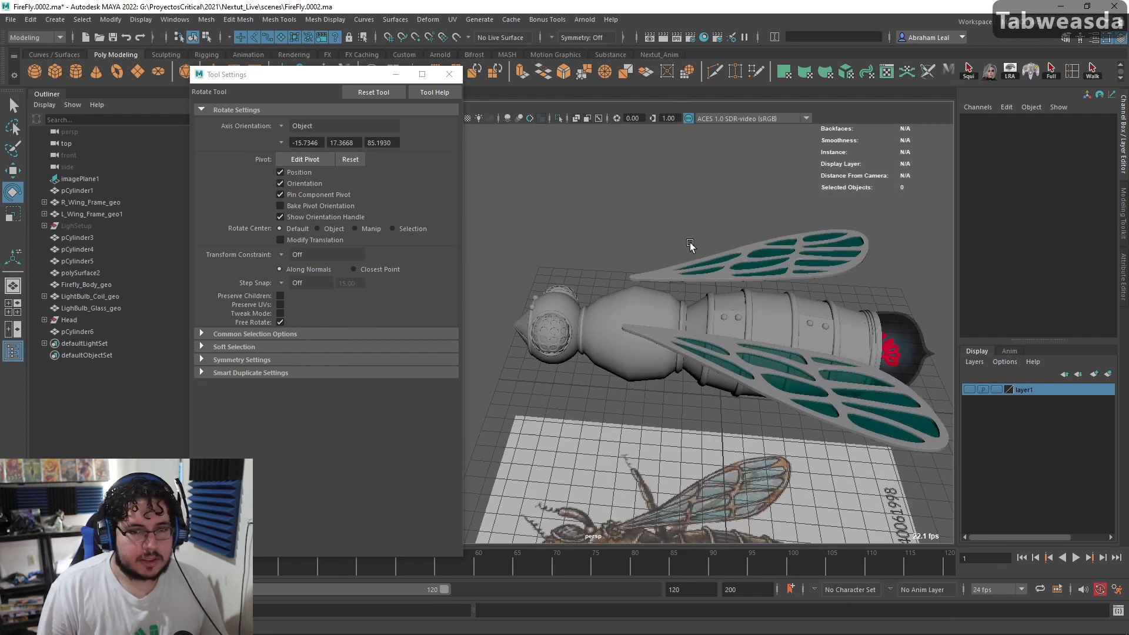
alt+middle_drag(682, 315, 729, 253)
alt+right_drag(729, 253, 806, 277)
alt+drag(688, 198, 717, 197)
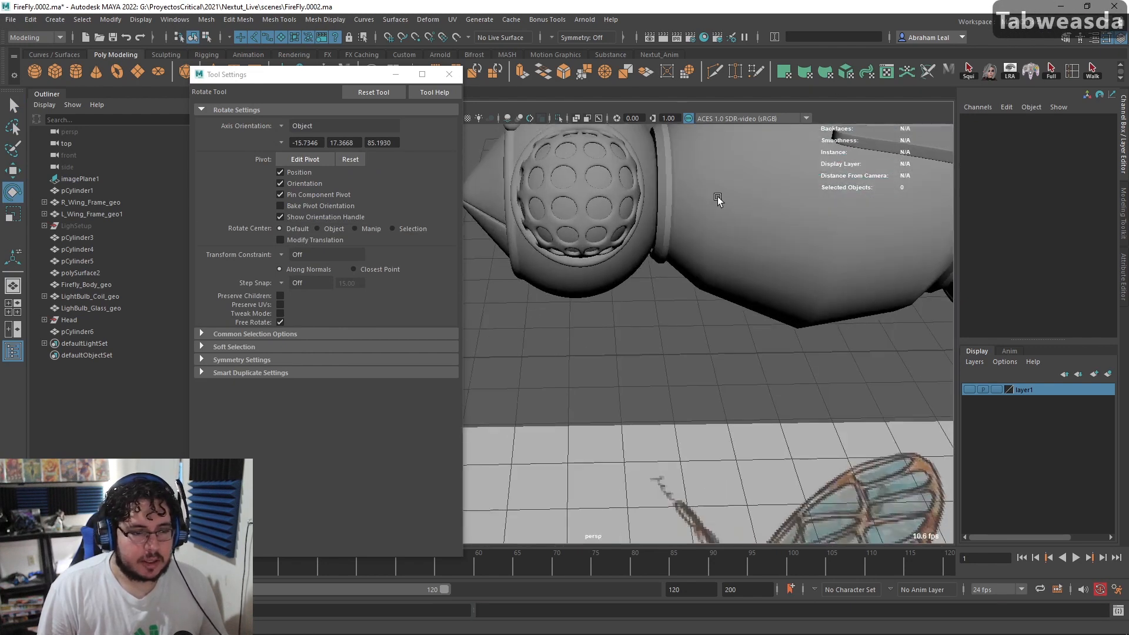
alt+middle_drag(718, 197, 672, 286)
alt+right_drag(673, 286, 742, 264)
alt+drag(646, 250, 680, 268)
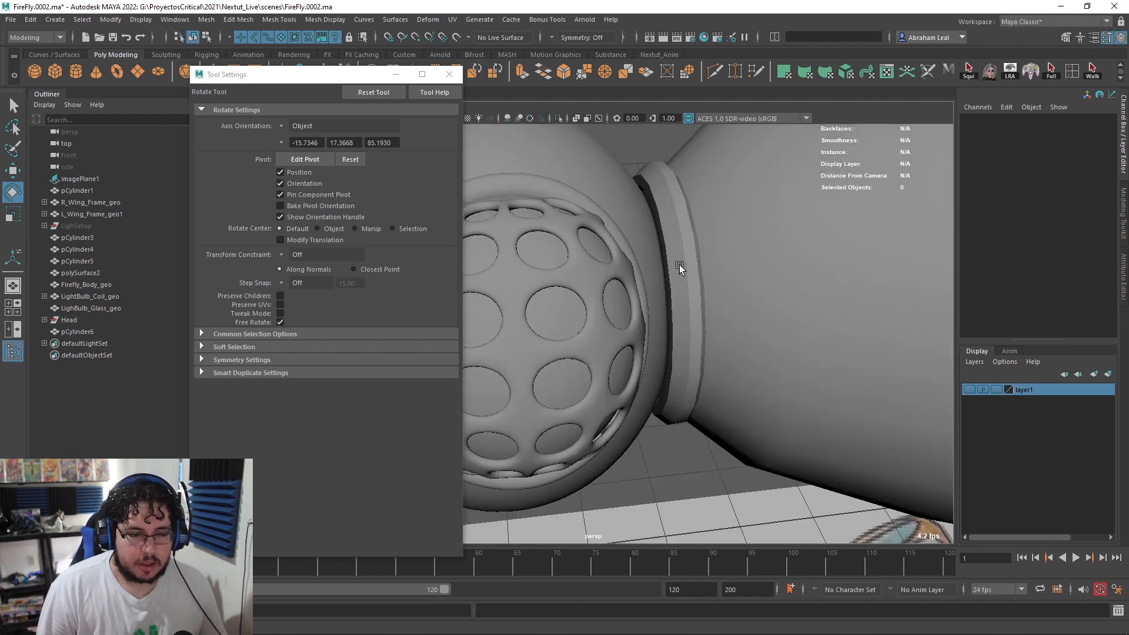
Step: Select the vertices of the thorax's head-side rim and scale them along the thorax's length
click(683, 228)
alt+drag(683, 228, 671, 215)
right_drag(668, 186, 668, 212)
alt+right_drag(669, 212, 653, 201)
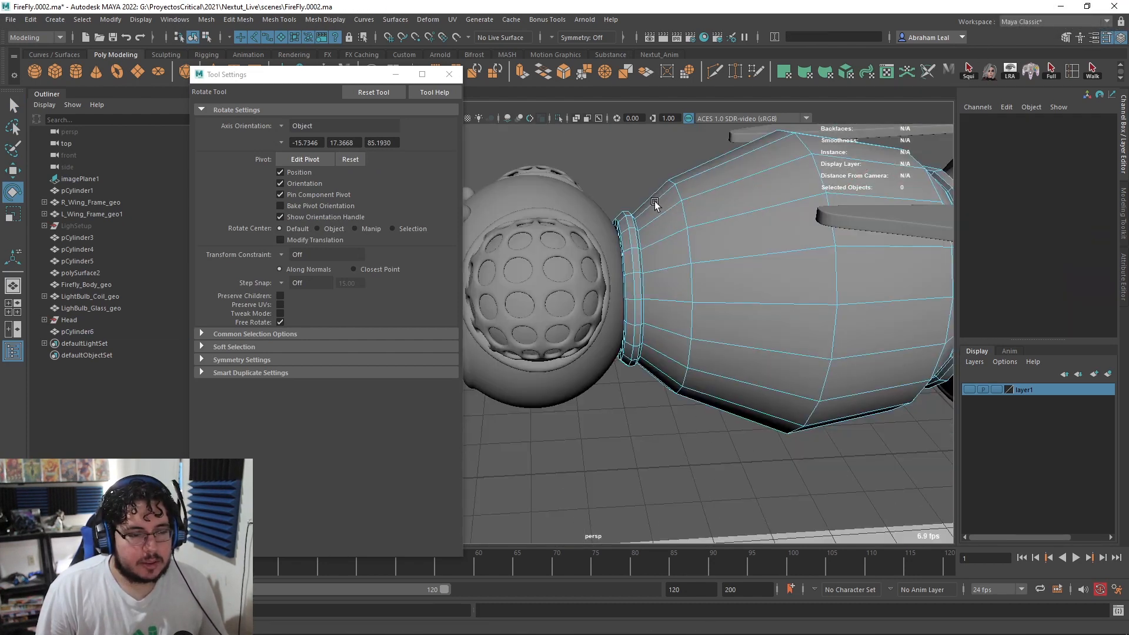
alt+drag(653, 202, 646, 197)
right_drag(647, 199, 583, 171)
drag(621, 380, 635, 394)
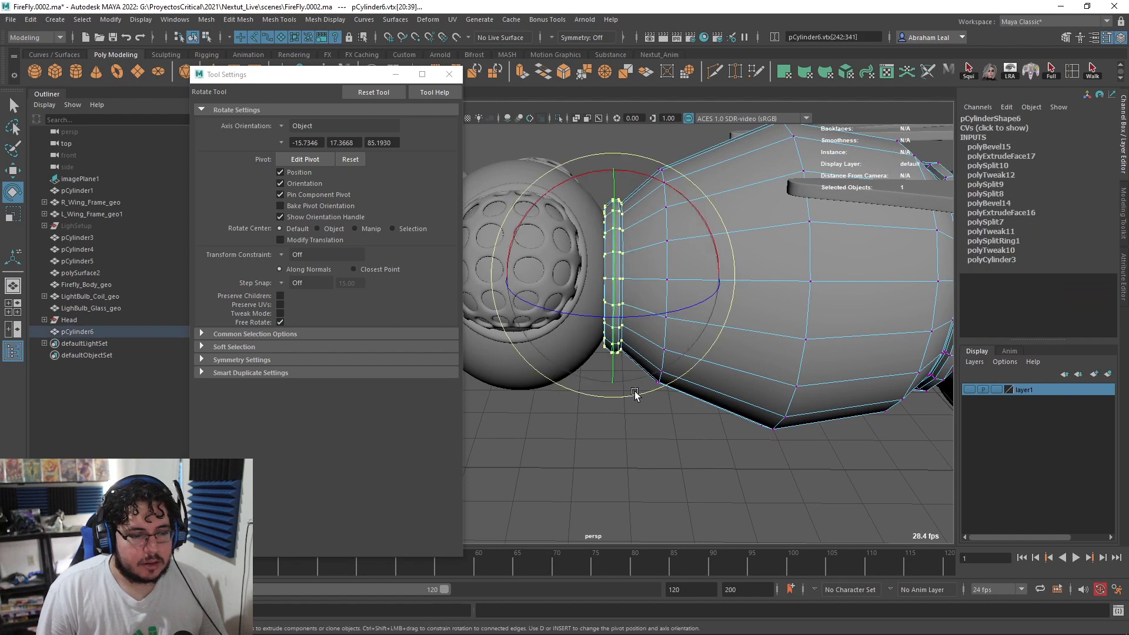
key(r)
drag(502, 281, 584, 215)
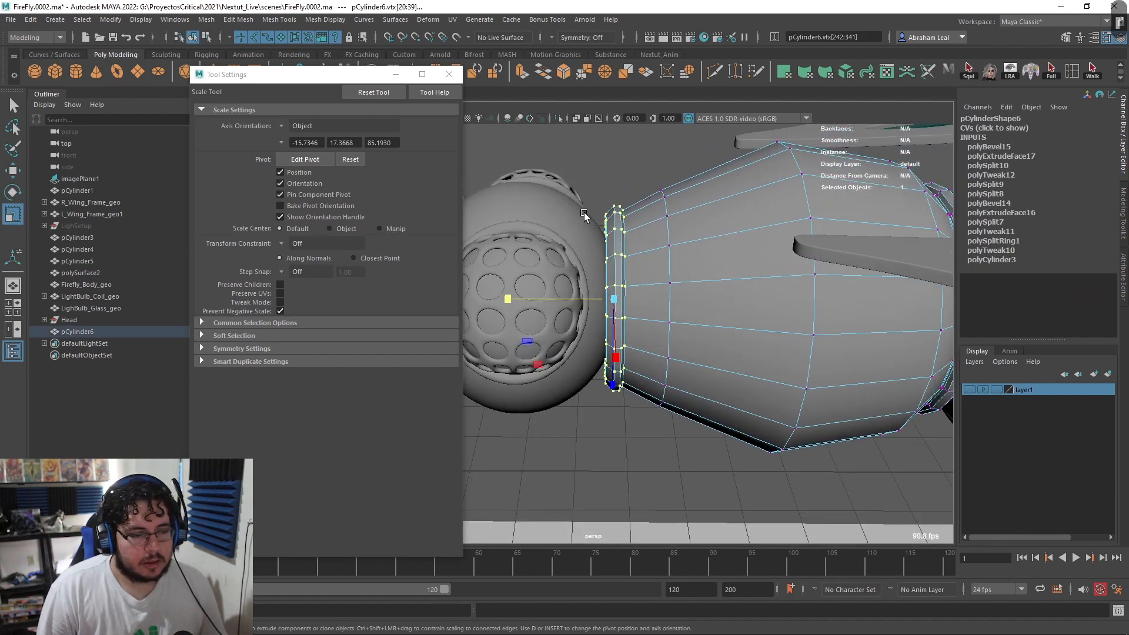
Step: Move the Head group back against the thorax to Translate Z -0.067 and place its pivot at the neck joint
click(110, 321)
key(w)
scroll(549, 317, up, 2)
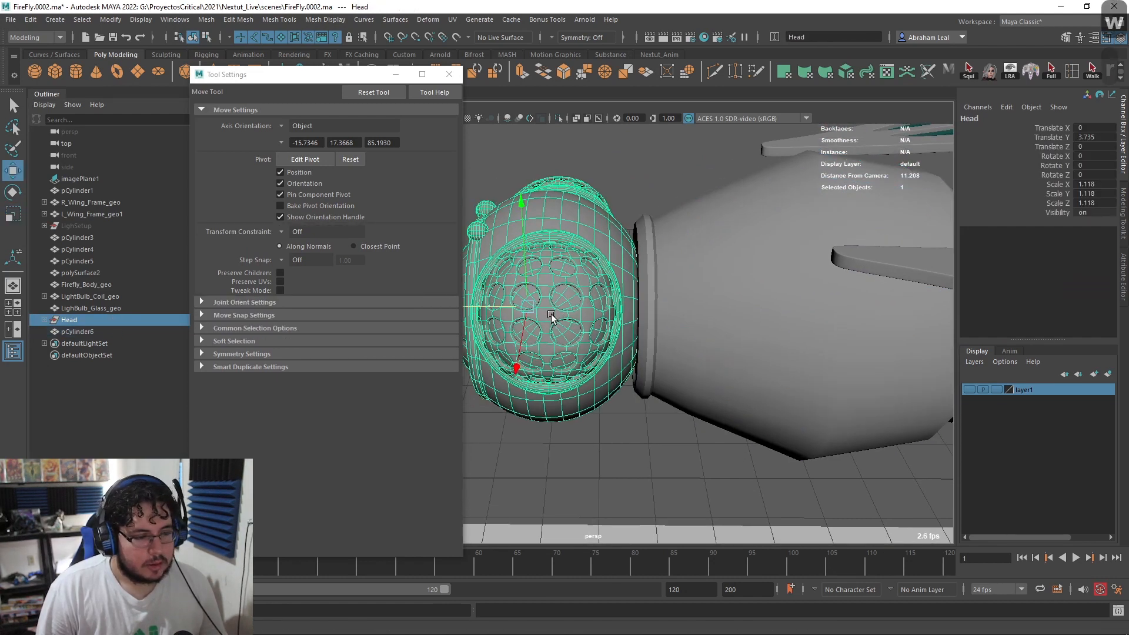
drag(480, 307, 653, 293)
key(d)
key(e)
Step: Try rotating the head about the neck joint, and undo the test rotations
scroll(578, 307, down, 5)
alt+drag(653, 293, 619, 376)
scroll(630, 379, up, 5)
alt+drag(632, 427, 715, 348)
drag(706, 290, 630, 332)
key(ctrl+z)
key(ctrl+z)
key(ctrl+z)
key(ctrl+z)
key(ctrl+z)
key(ctrl+z)
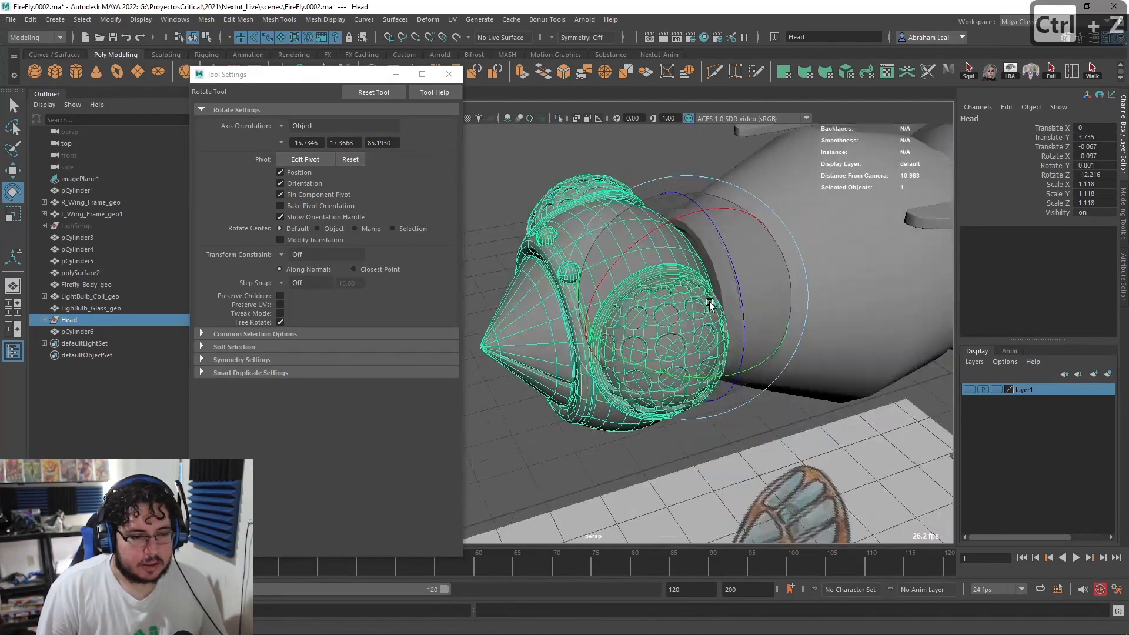
key(ctrl+z)
key(ctrl+z)
key(ctrl+z)
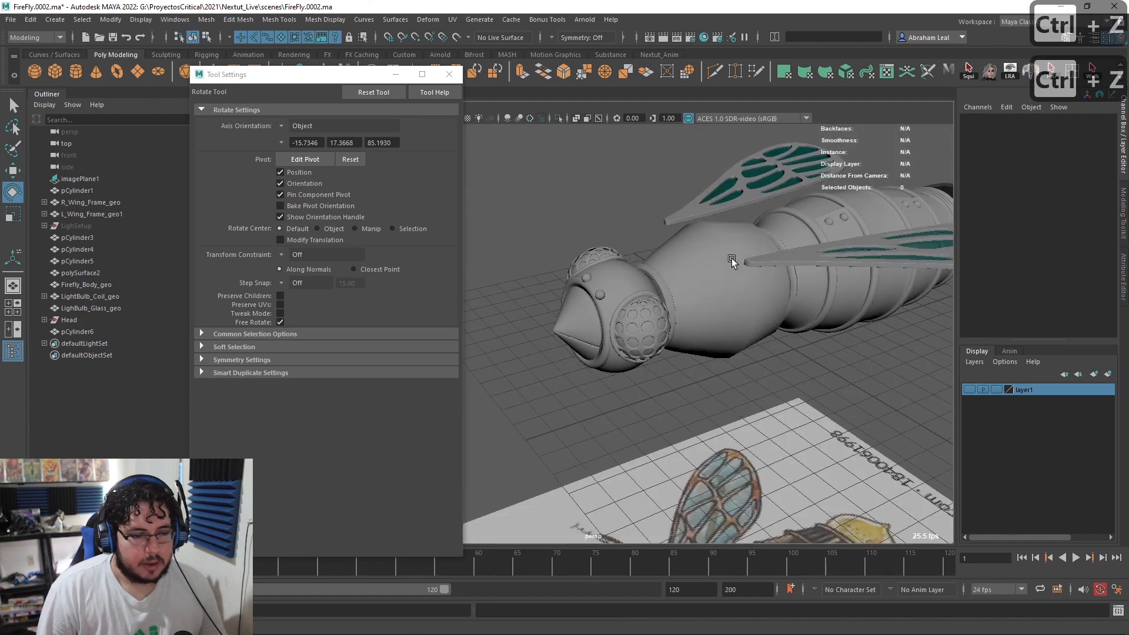
Step: Display the firefly with textures and compare its thorax with the plated thorax in the reference drawing
key(6)
key(3)
key(ctrl+z)
key(ctrl+z)
key(ctrl+z)
key(ctrl+z)
key(ctrl+z)
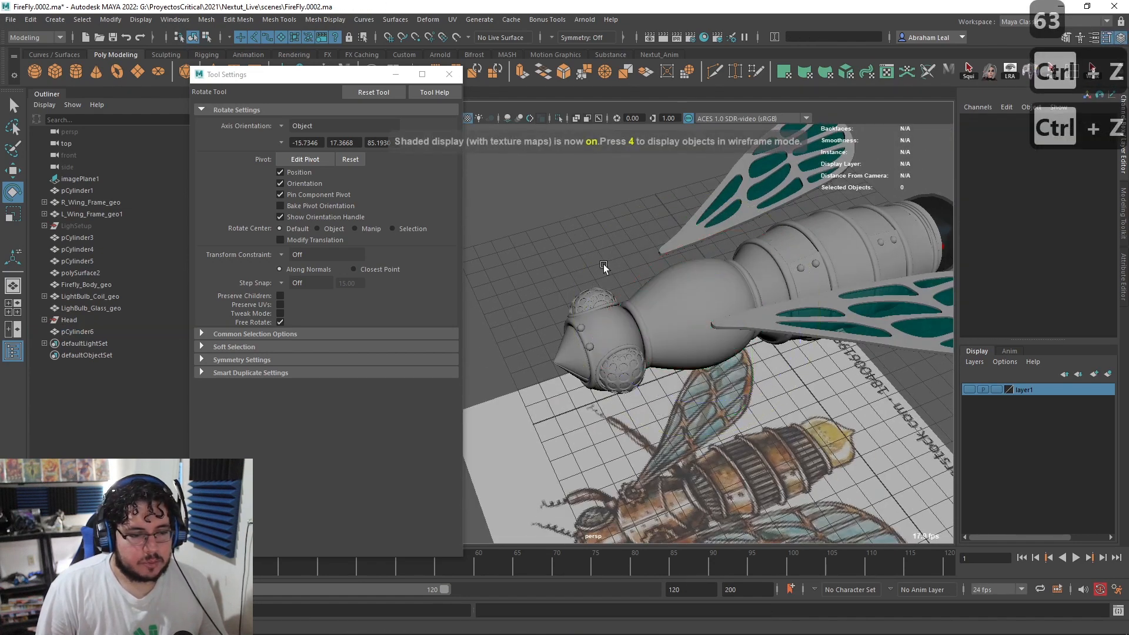
alt+middle_drag(680, 344, 638, 319)
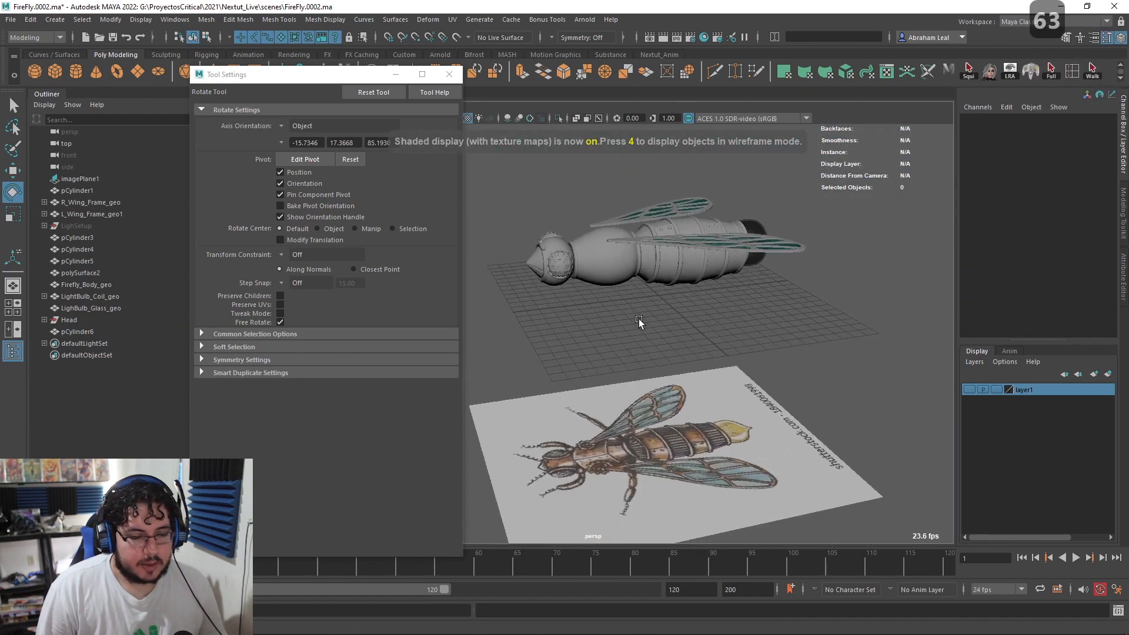
alt+drag(638, 319, 601, 326)
alt+right_drag(601, 326, 611, 355)
alt+drag(611, 354, 609, 371)
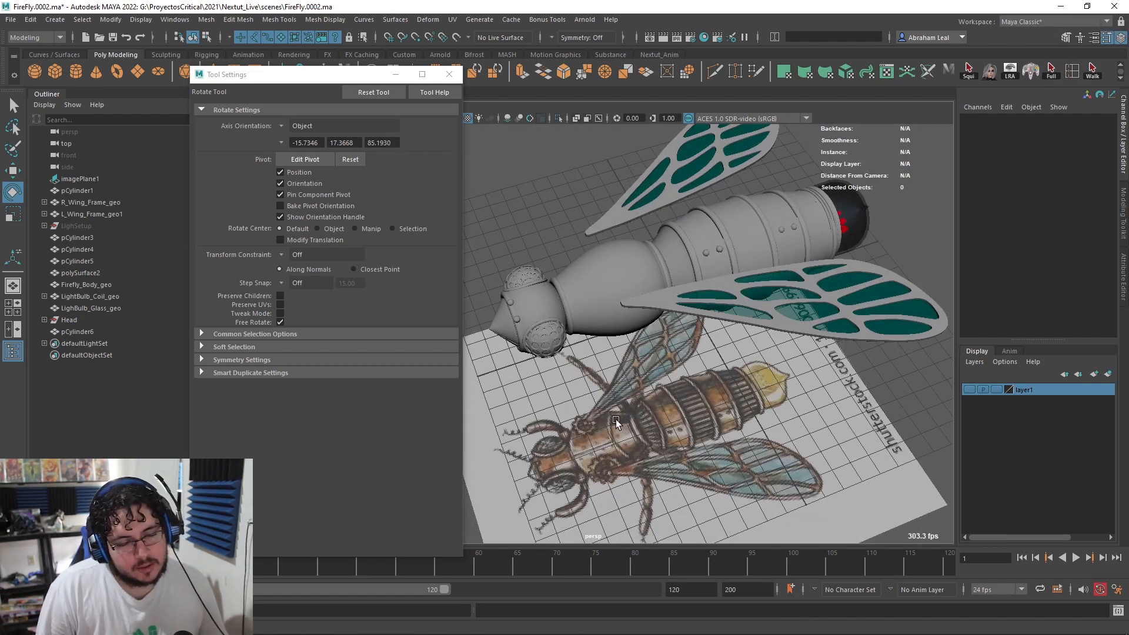
alt+drag(634, 446, 660, 410)
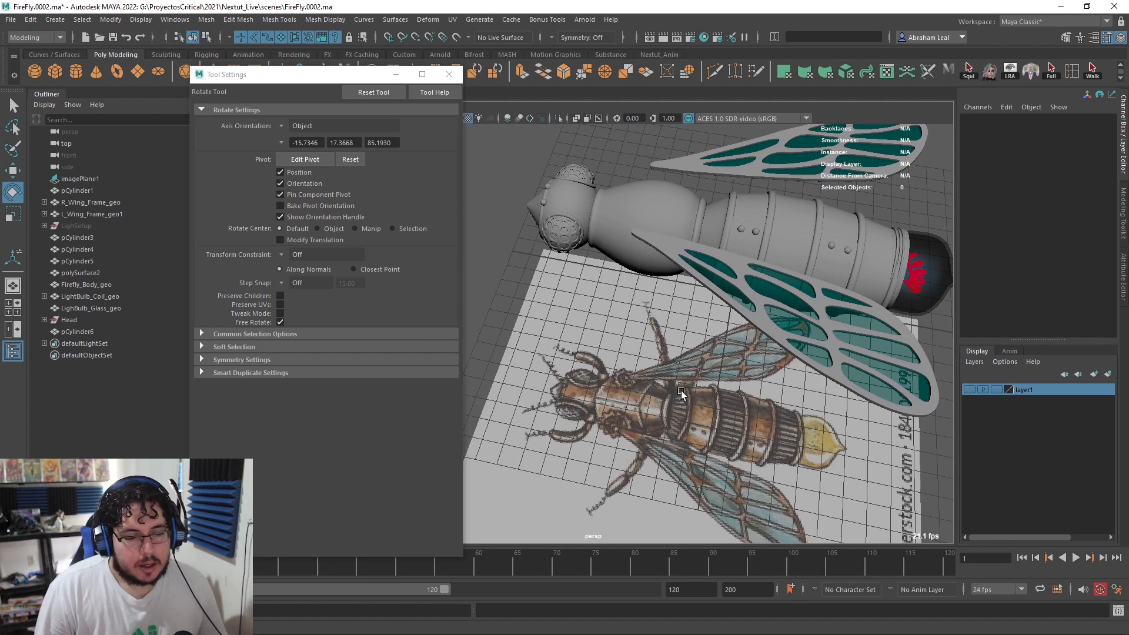
alt+drag(666, 353, 675, 357)
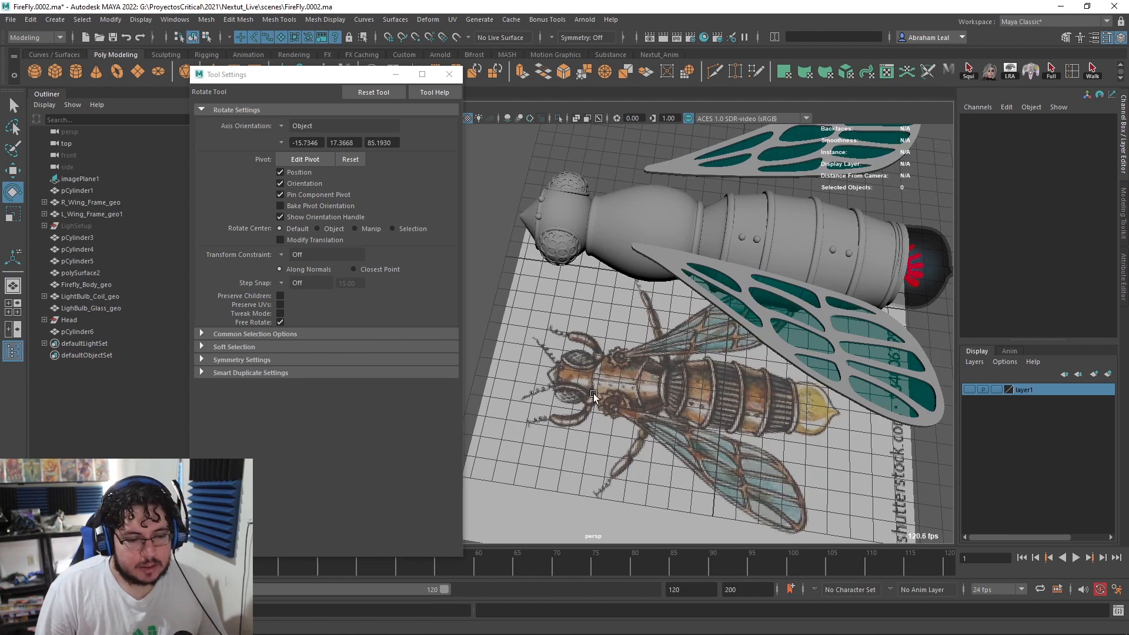
alt+drag(618, 380, 662, 380)
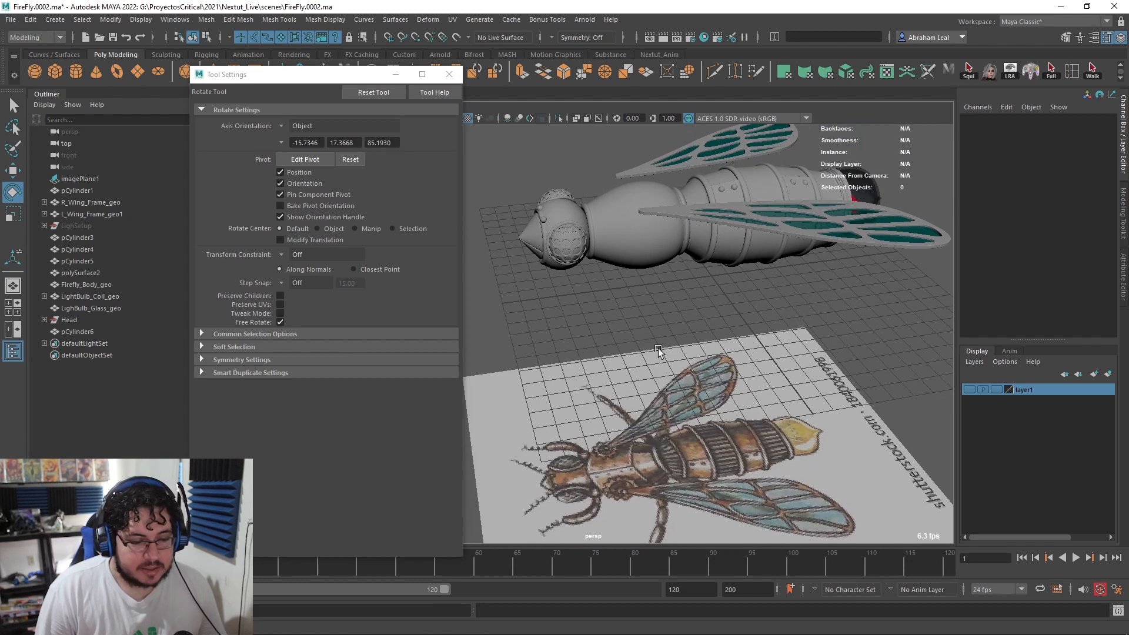
Step: Create a polygon cylinder in the wireframe top view and set its Rotate X to 90
key(space)
drag(620, 292, 621, 259)
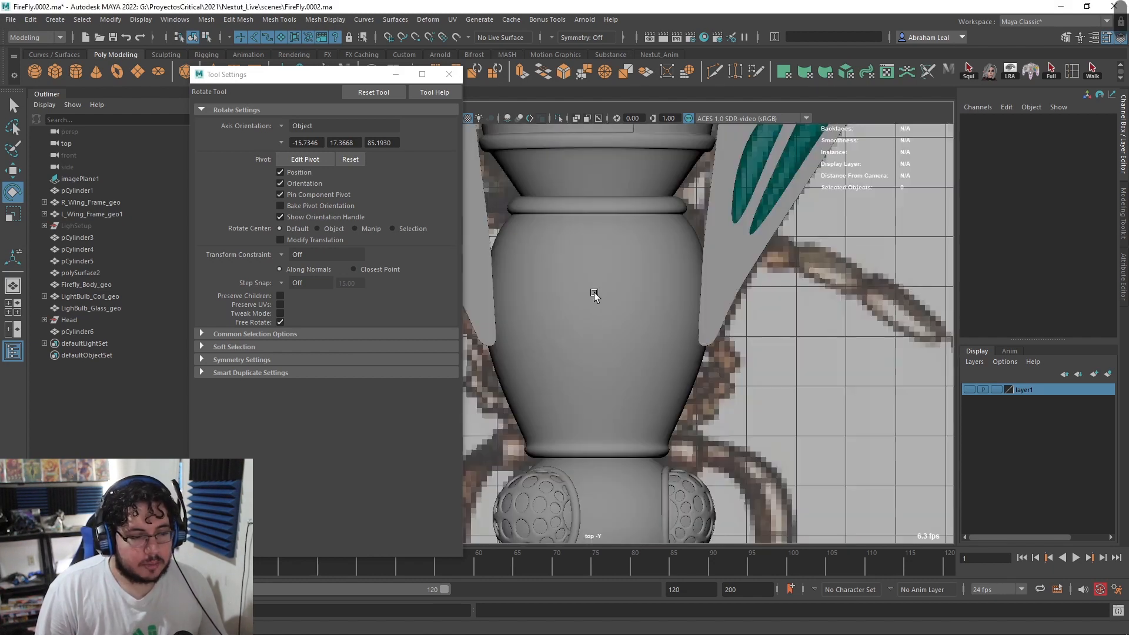
key(4)
scroll(679, 309, up, 2)
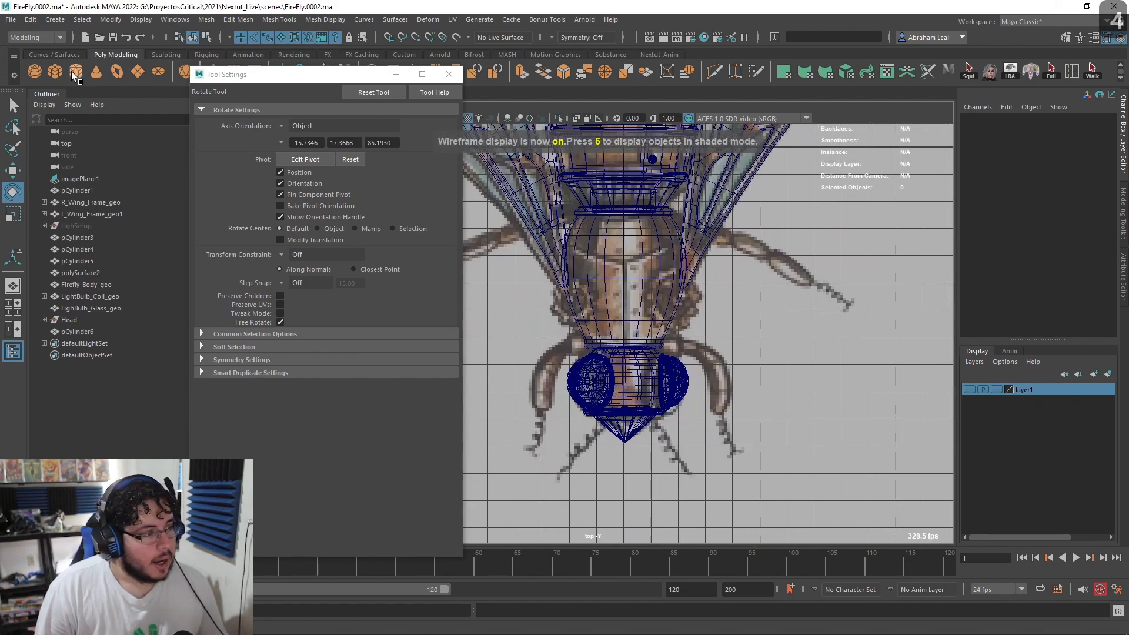
key(ctrl+z)
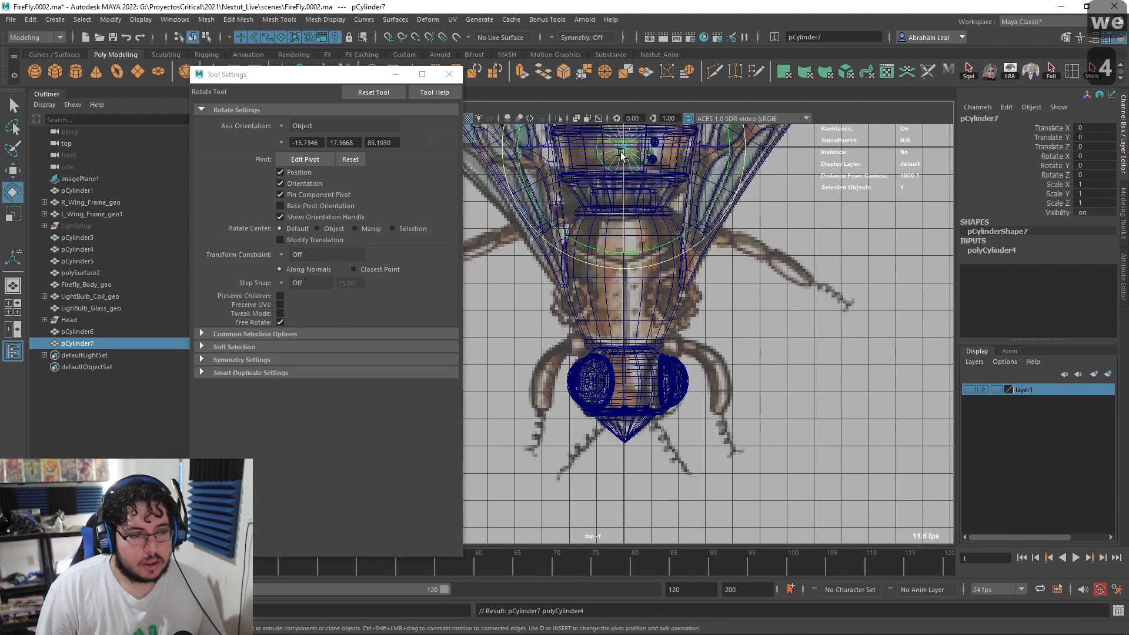
click(1086, 155)
text(90)
key(Return)
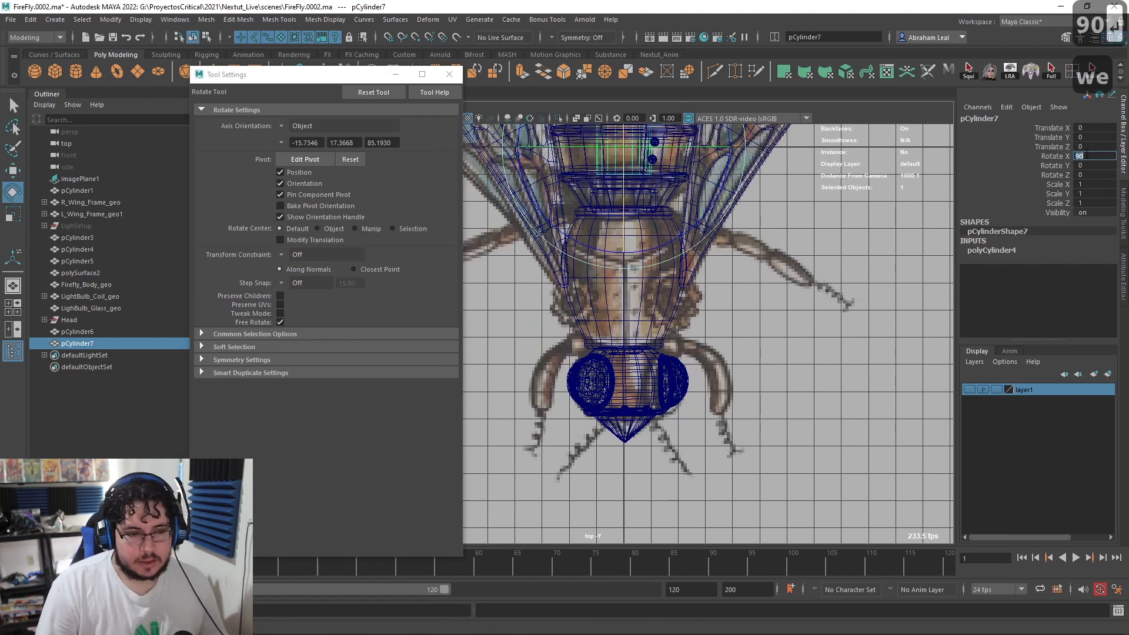
Step: Move the new cylinder over the thorax to about Translate Z 5.92 and scale it uniformly to about 2.42
click(834, 342)
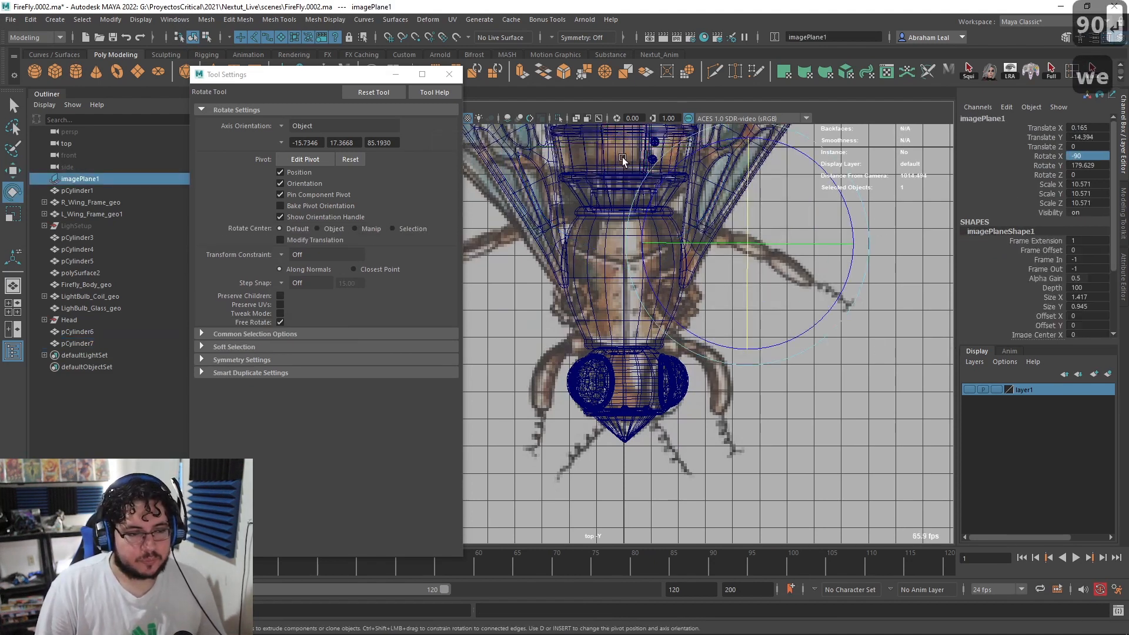
click(623, 157)
key(q)
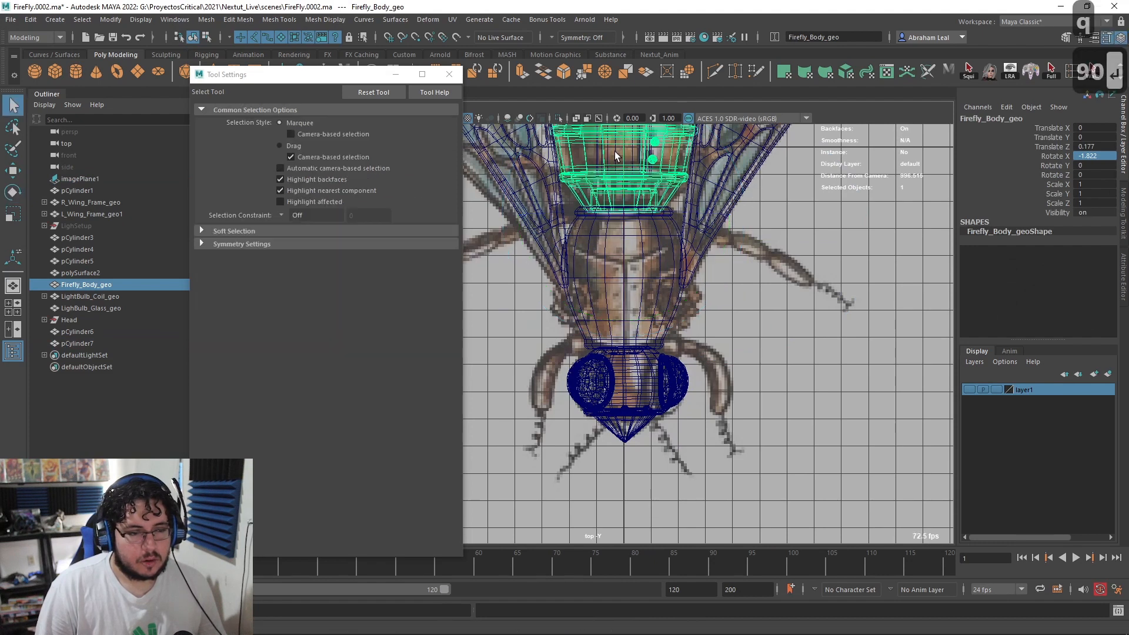
click(631, 175)
key(w)
drag(630, 175, 720, 297)
scroll(631, 321, up, 3)
key(r)
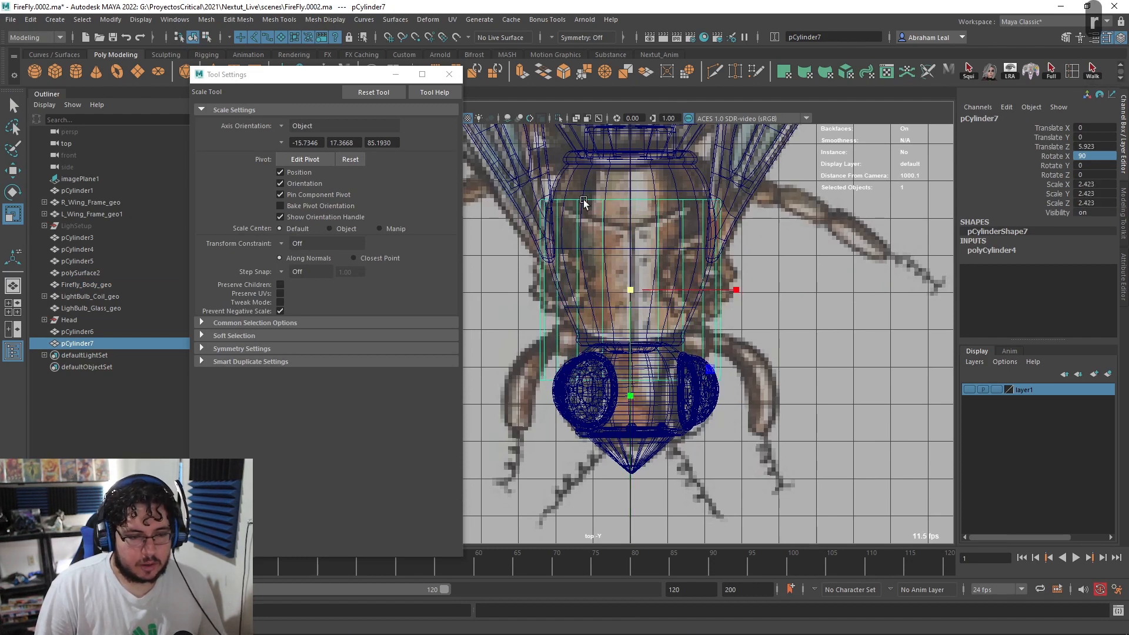
drag(634, 292, 634, 292)
Step: Select the vertices at the cylinder's head end and move them back to the thorax's front rim
right_drag(719, 328, 673, 309)
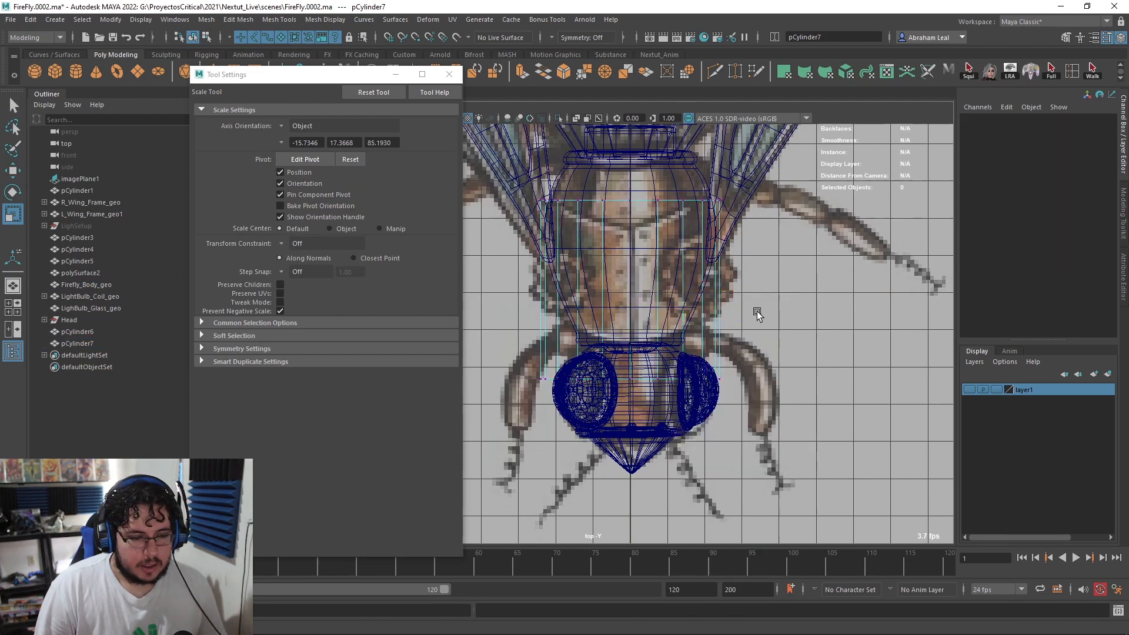
drag(484, 415, 484, 416)
key(w)
drag(632, 451, 633, 427)
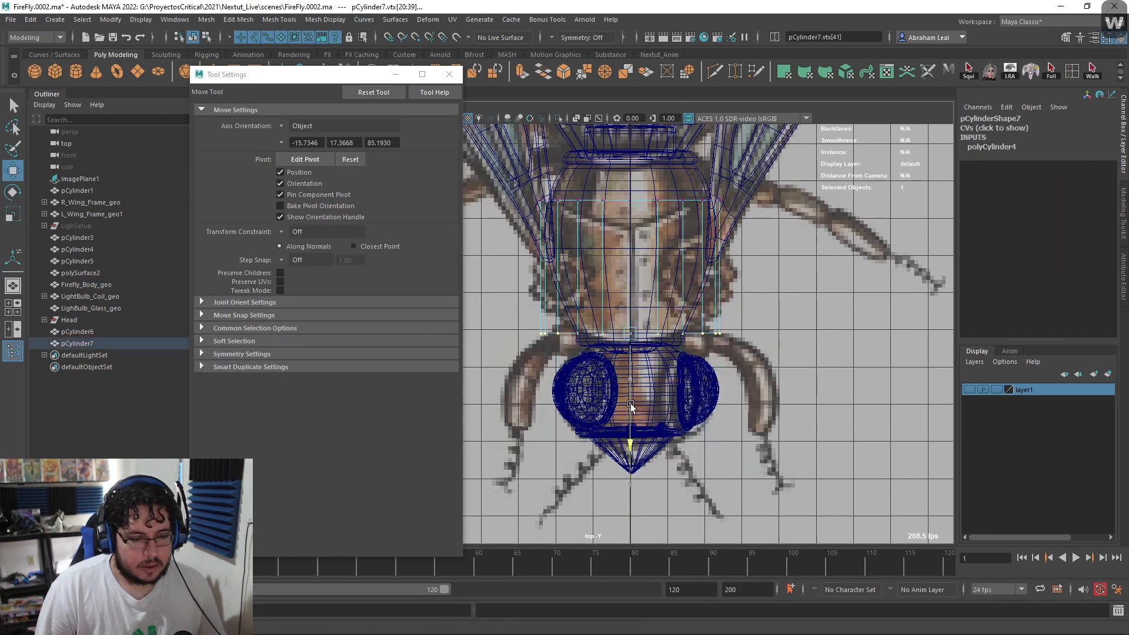
scroll(600, 382, up, 3)
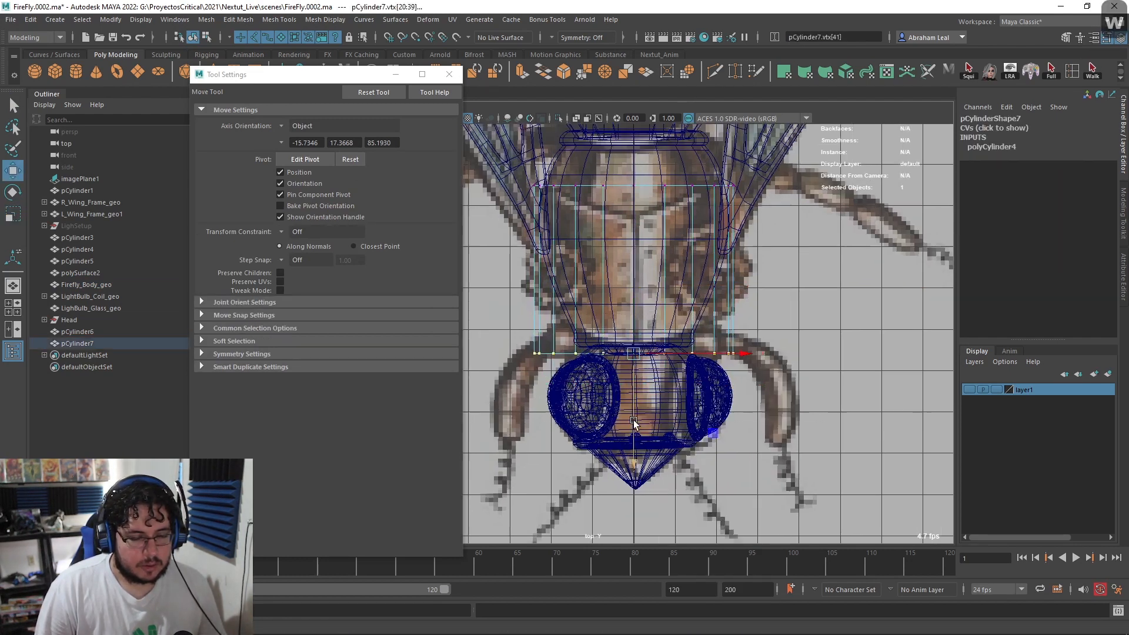
Step: Move the outer vertices on both sides of the cylinder's head end back toward the body, leaving the centre forward
drag(618, 327, 497, 385)
shift+drag(764, 321, 658, 399)
drag(634, 462, 641, 453)
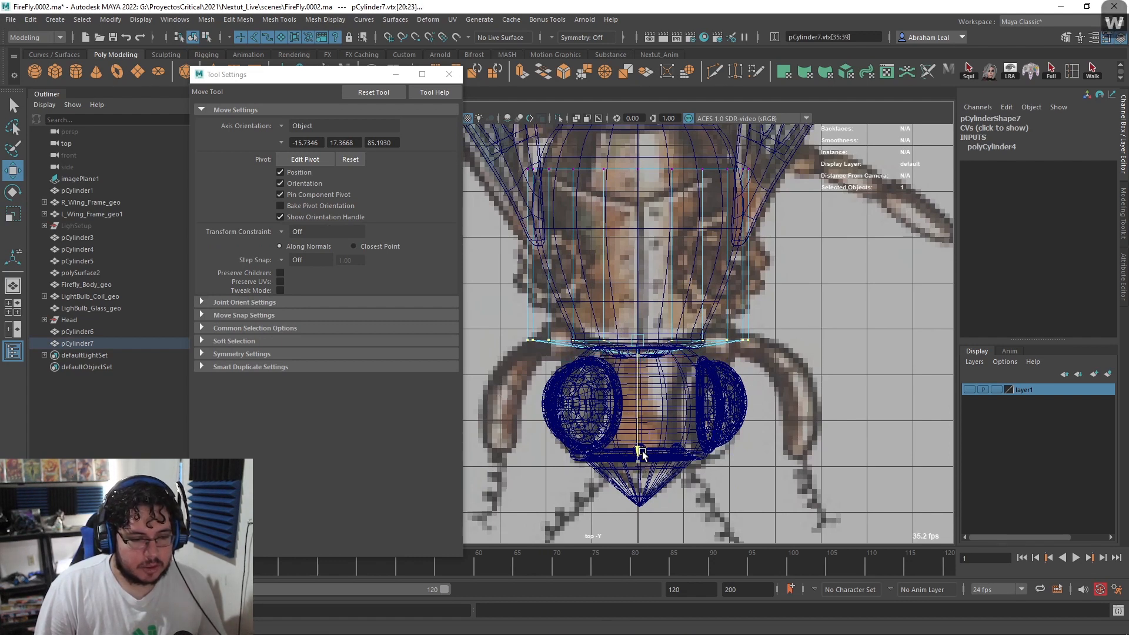
drag(791, 315, 694, 375)
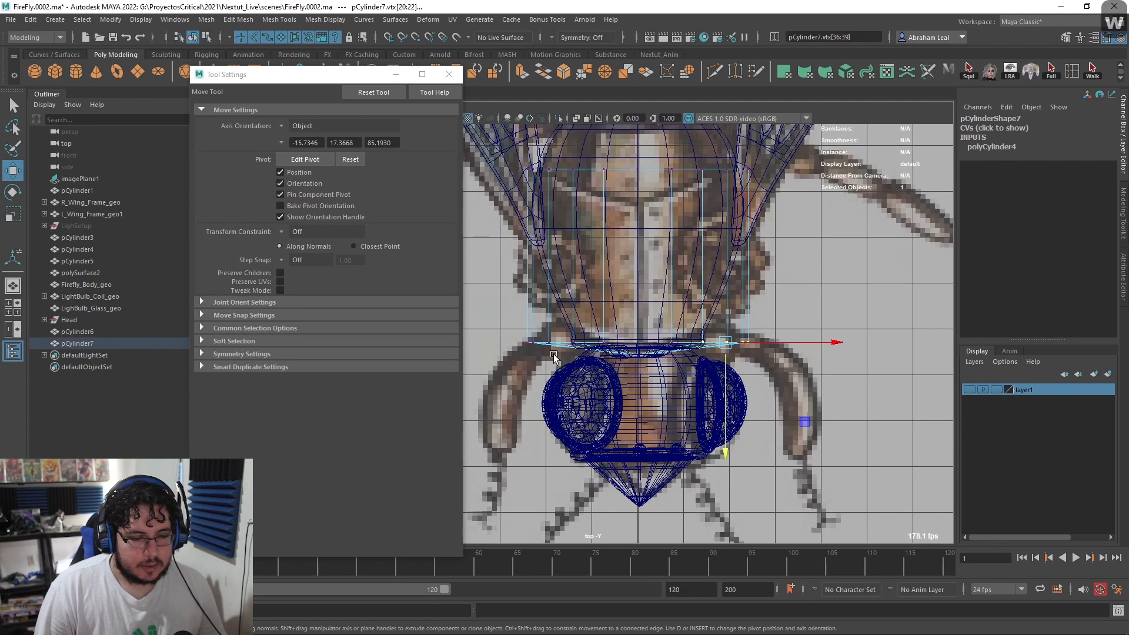
drag(544, 344, 545, 346)
drag(551, 454, 552, 445)
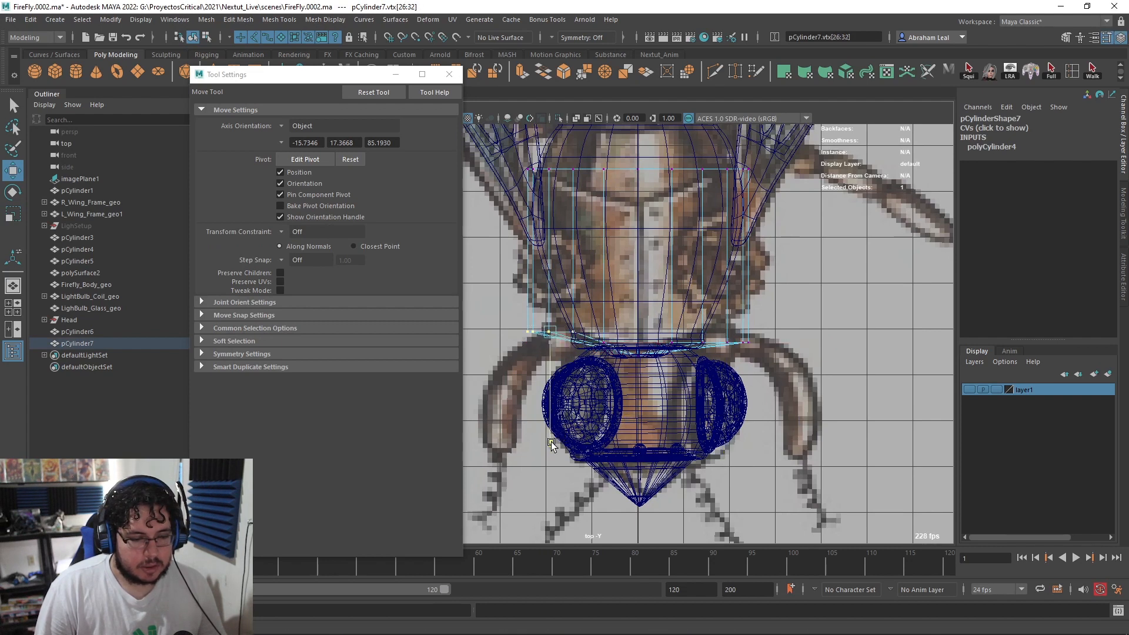
key(ctrl+z)
key(ctrl+z)
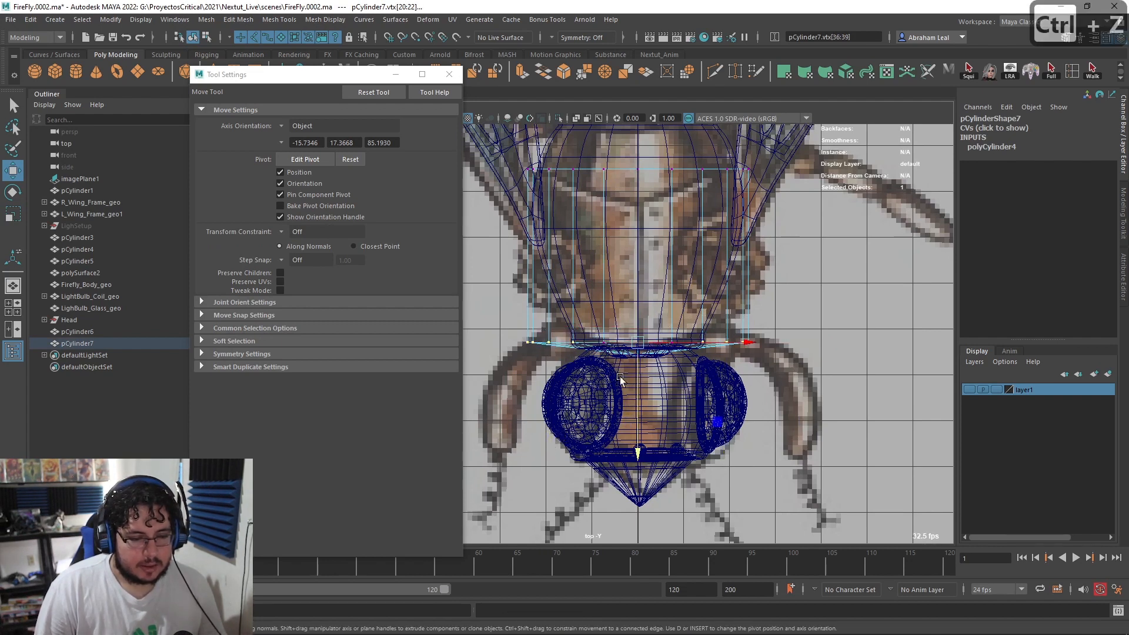
drag(627, 455, 640, 438)
Step: Select the cylinder together with the reference image plane and isolate both in the view
right_drag(638, 215, 634, 146)
click(534, 324)
right_drag(536, 315, 549, 321)
alt+middle_drag(508, 297, 612, 288)
scroll(612, 288, up, 1)
right_drag(612, 287, 661, 257)
click(595, 309)
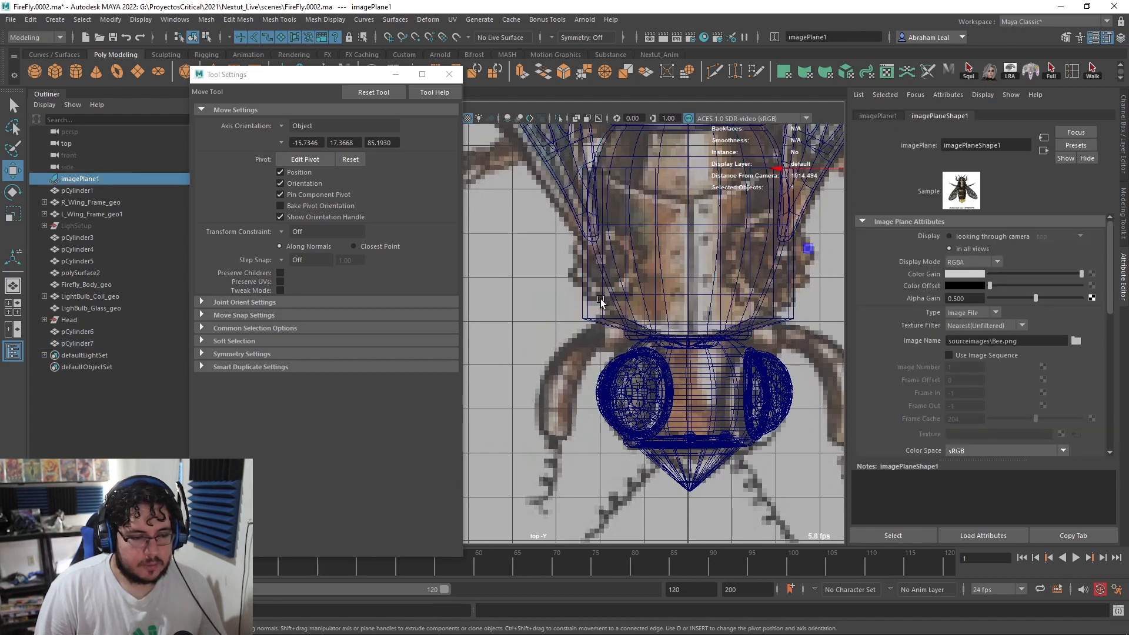
click(605, 303)
shift+click(570, 244)
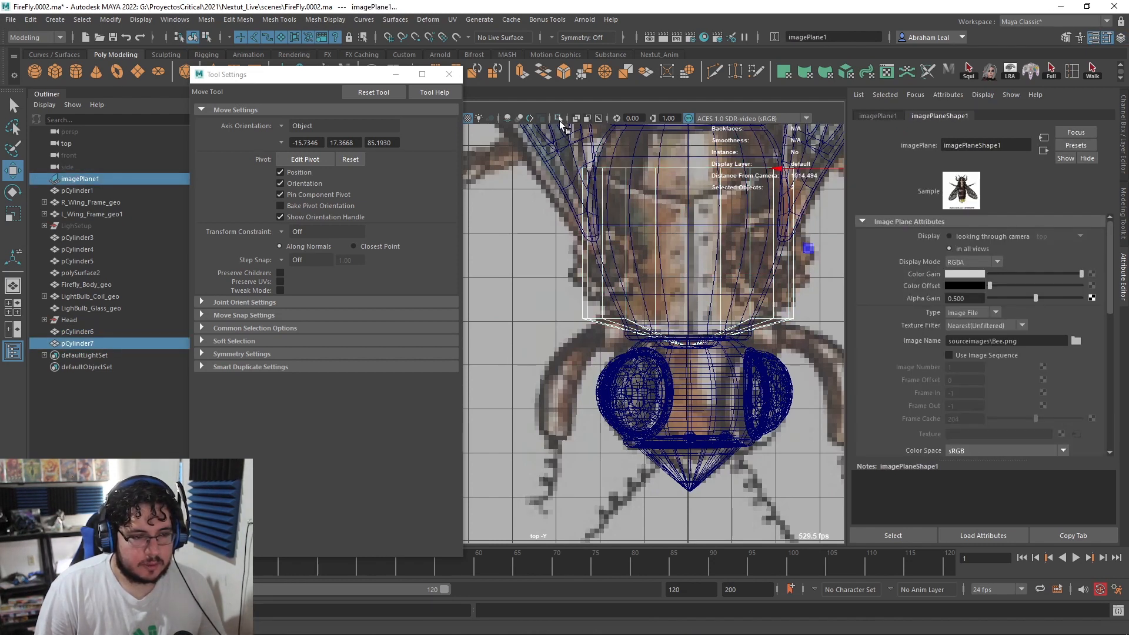
click(560, 119)
Step: Delete the cylinder's left half, end caps and underside faces, keeping only the upper right shell
scroll(617, 283, down, 4)
right_drag(618, 291, 617, 330)
drag(498, 174, 620, 383)
key(Delete)
scroll(647, 364, up, 5)
drag(723, 337, 493, 278)
key(space)
scroll(744, 341, up, 4)
key(BackSpace)
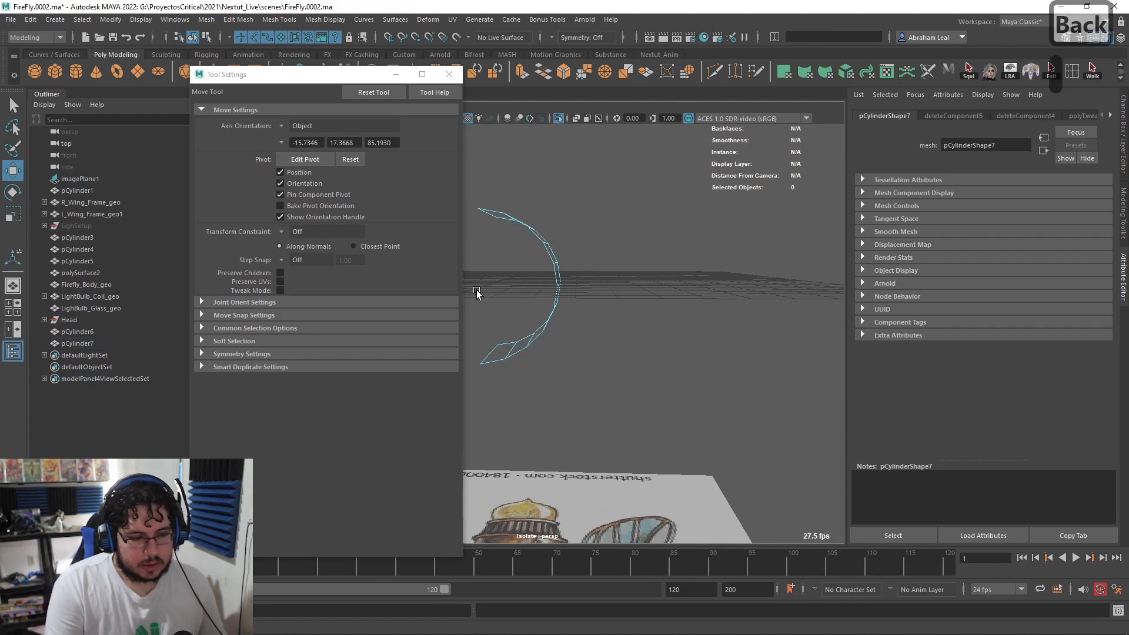
alt+drag(502, 309, 556, 241)
key(BackSpace)
key(space)
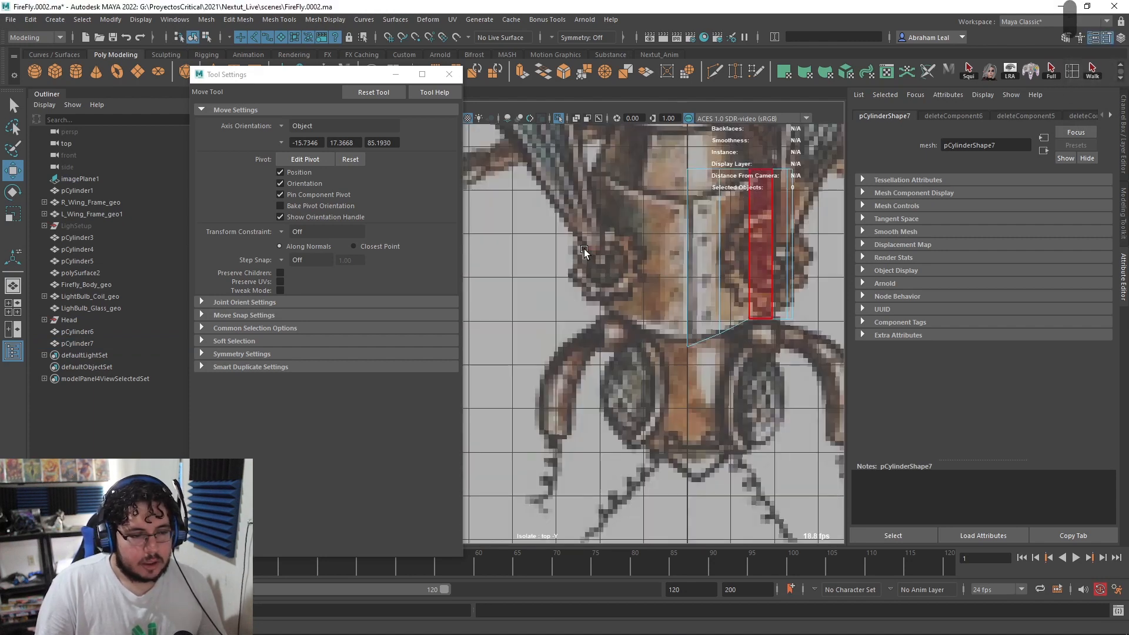
Step: Move the outer vertices of the shell's head-side edge back so the edge slopes evenly away from the centre line
alt+middle_drag(642, 293, 609, 294)
alt+right_drag(608, 294, 668, 312)
alt+middle_drag(668, 312, 633, 305)
right_drag(659, 273, 639, 258)
drag(732, 281, 669, 335)
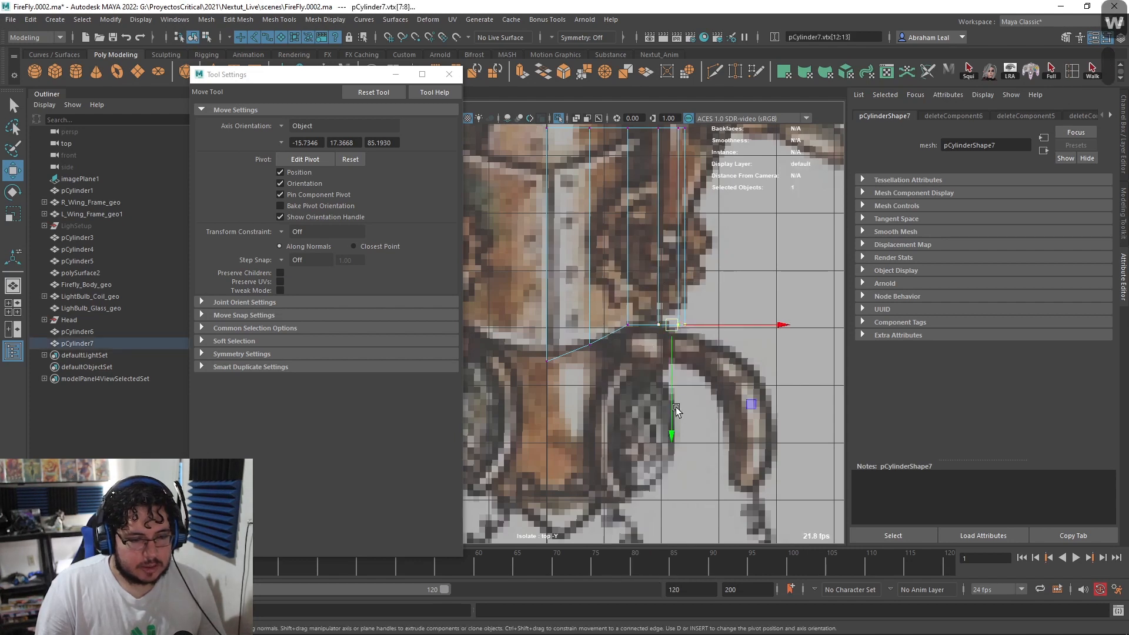
key(ctrl+z)
drag(707, 280, 669, 328)
drag(684, 417, 685, 411)
drag(732, 246, 682, 319)
drag(689, 391, 690, 384)
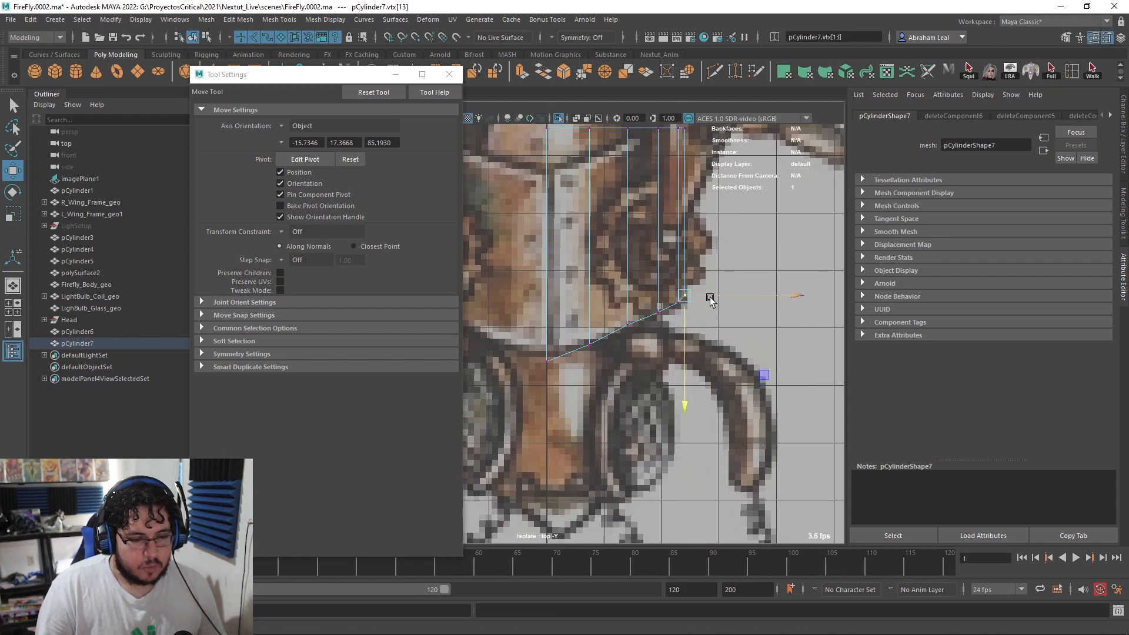
drag(681, 277, 681, 277)
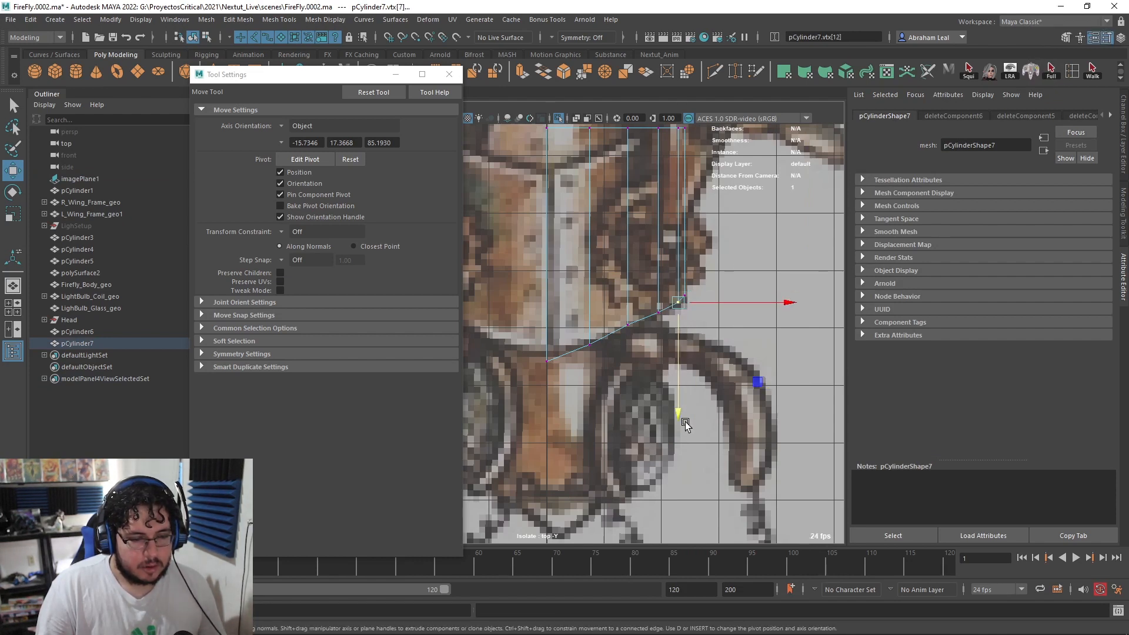
drag(683, 417, 683, 416)
Step: Move the vertices of the shell's body-side edge forward to the rear line of the reference thorax plate
alt+middle_drag(664, 364, 668, 398)
alt+middle_drag(652, 337, 661, 398)
drag(706, 199, 511, 298)
drag(624, 322, 633, 365)
ctrl+drag(577, 304, 534, 234)
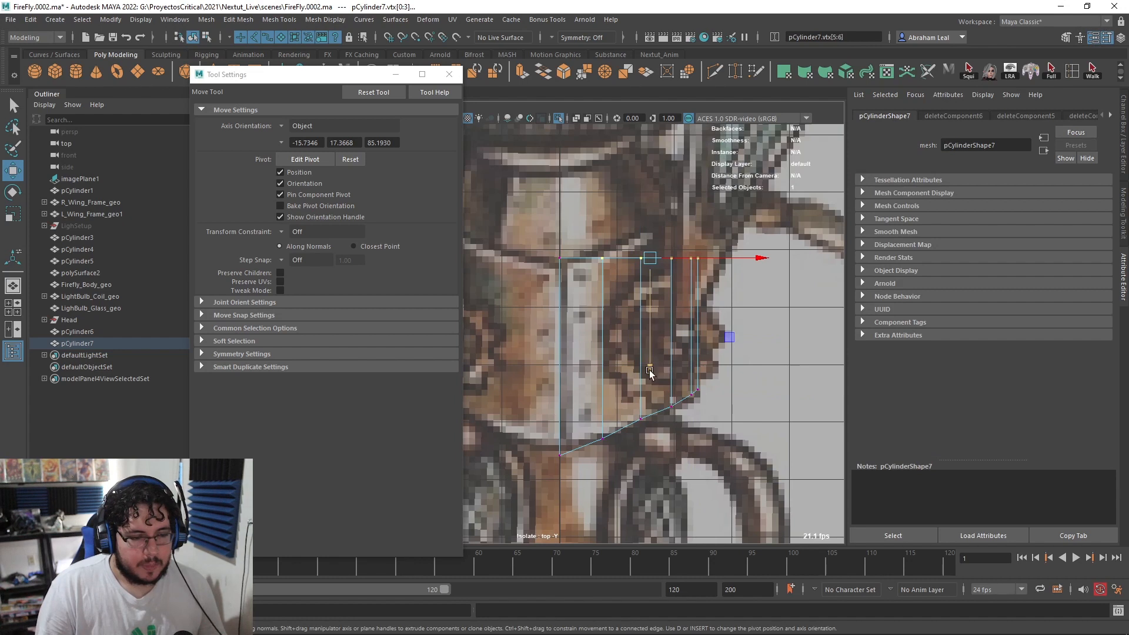
key(ctrl+z)
Step: Move the outer vertices of the body-side edge progressively back so it curves along the reference plate's outline
drag(732, 230, 621, 287)
drag(670, 359, 671, 344)
ctrl+drag(622, 220, 652, 285)
drag(687, 348, 693, 334)
drag(745, 188, 681, 261)
drag(690, 329, 690, 330)
drag(664, 183, 679, 201)
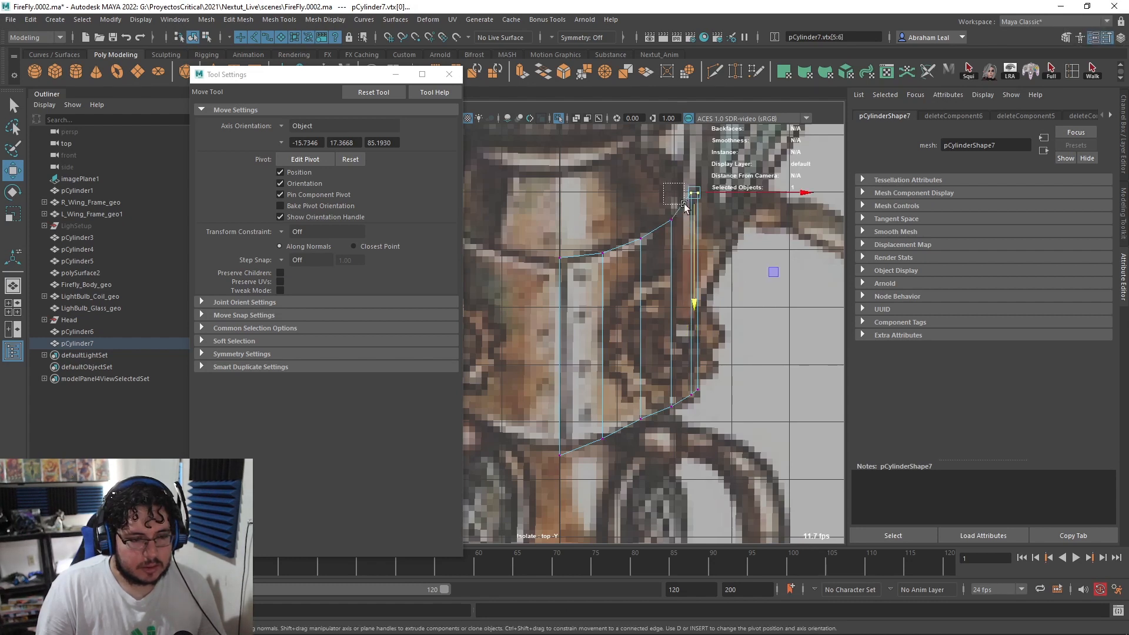
drag(690, 307, 690, 308)
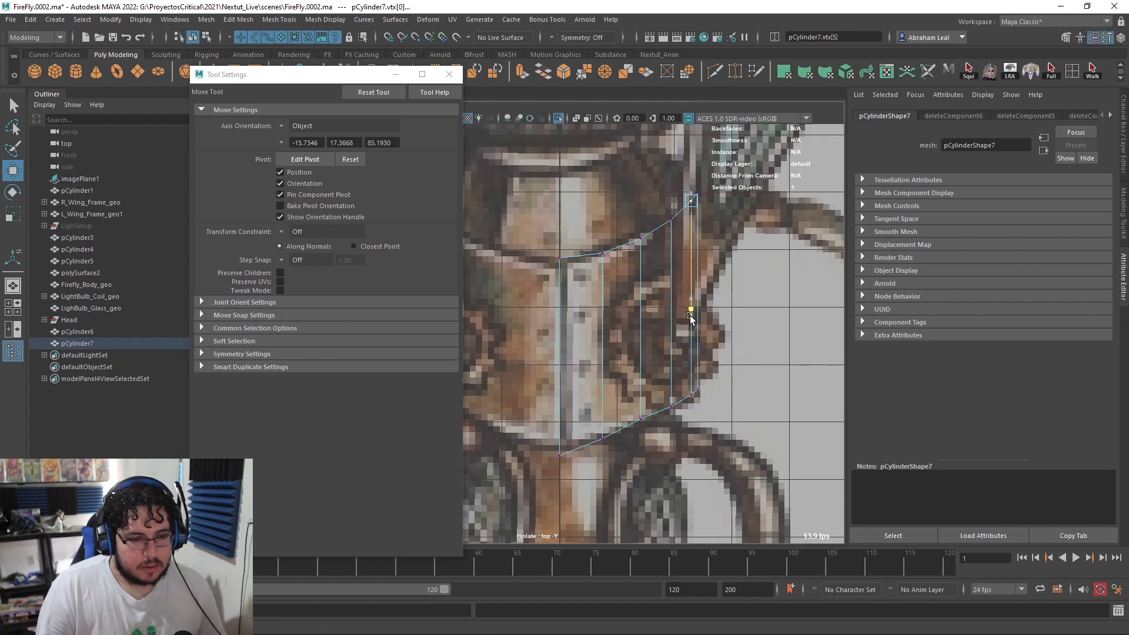
Step: Move the shell's inner edge vertices slightly away from the centre line and return to object selection
scroll(612, 300, up, 1)
alt+middle_drag(604, 334, 642, 311)
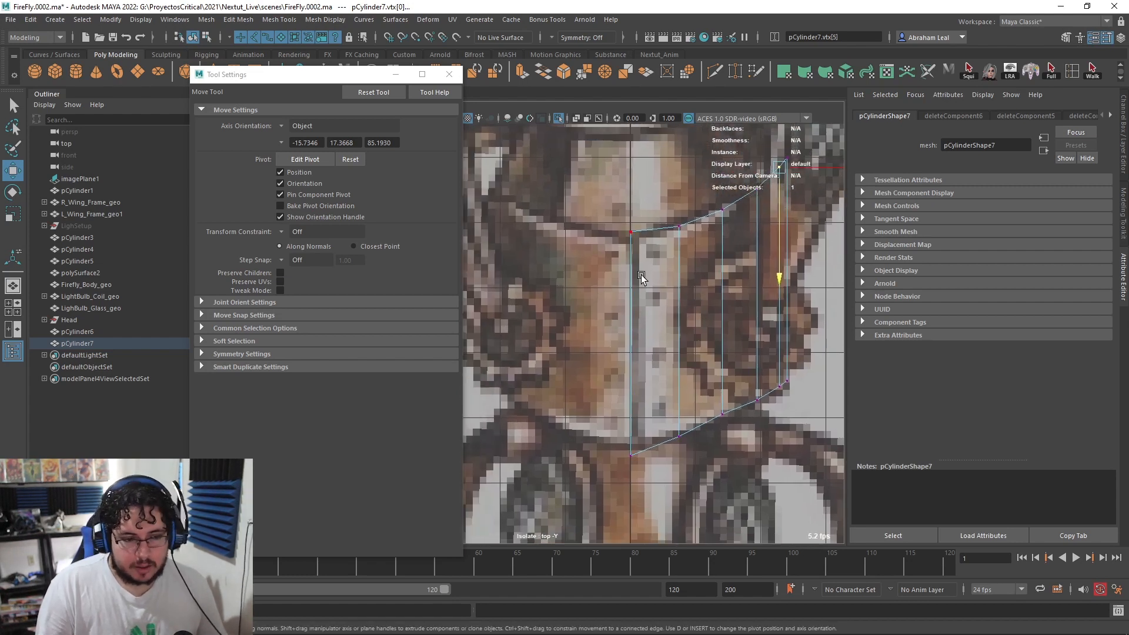
scroll(641, 276, down, 3)
scroll(655, 273, up, 2)
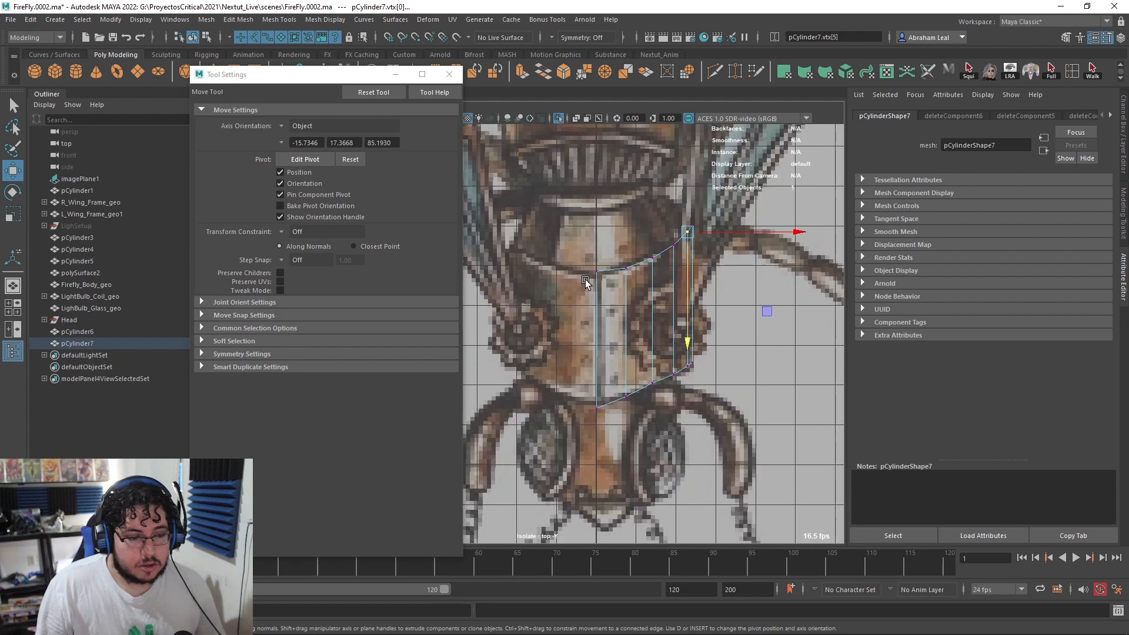
drag(552, 387, 552, 387)
scroll(552, 377, up, 2)
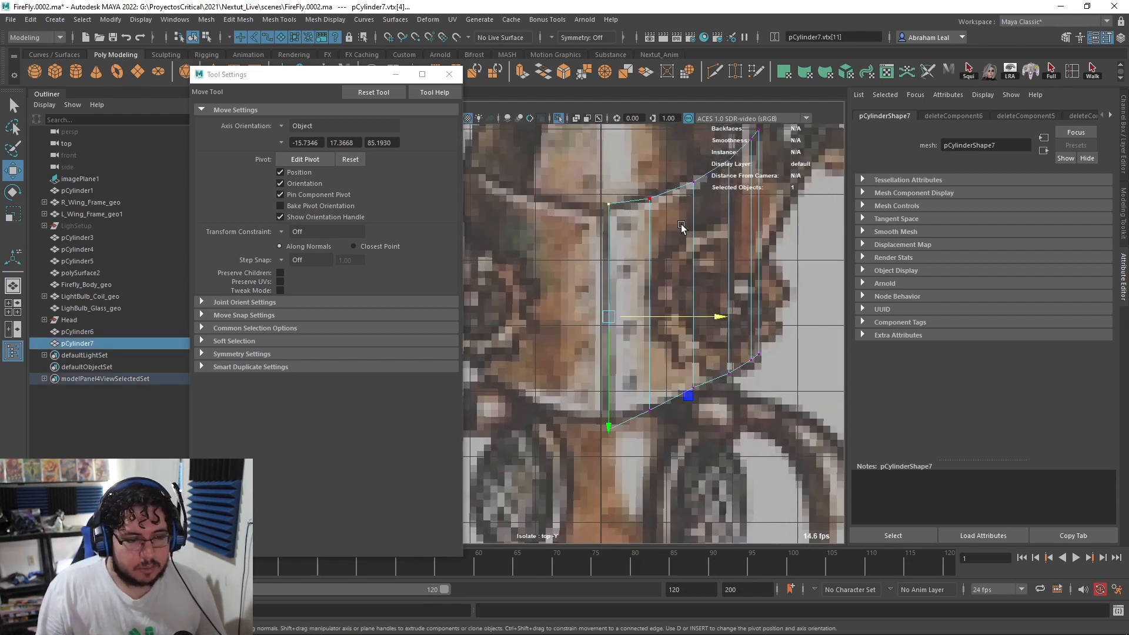
key(F8)
Step: Show the whole firefly again in the perspective view and raise the plate up onto the thorax
key(6)
alt+drag(719, 259, 670, 194)
key(space)
click(558, 118)
alt+drag(602, 213, 642, 250)
right_click(642, 247)
key(w)
drag(571, 387, 572, 293)
alt+middle_drag(572, 293, 574, 328)
scroll(574, 327, up, 4)
Step: Select the row of vertices along the armour plate's head-side edge
alt+drag(574, 328, 625, 230)
drag(582, 444, 650, 414)
key(ctrl+z)
key(ctrl+z)
right_drag(605, 232, 552, 230)
alt+drag(641, 179, 660, 171)
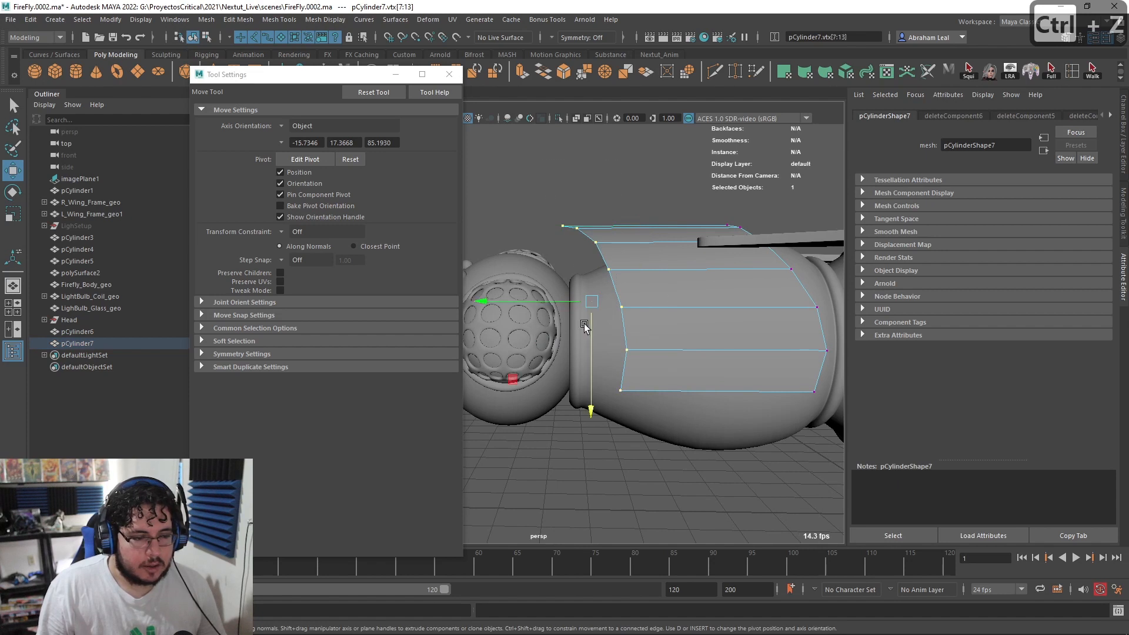
drag(587, 416, 740, 392)
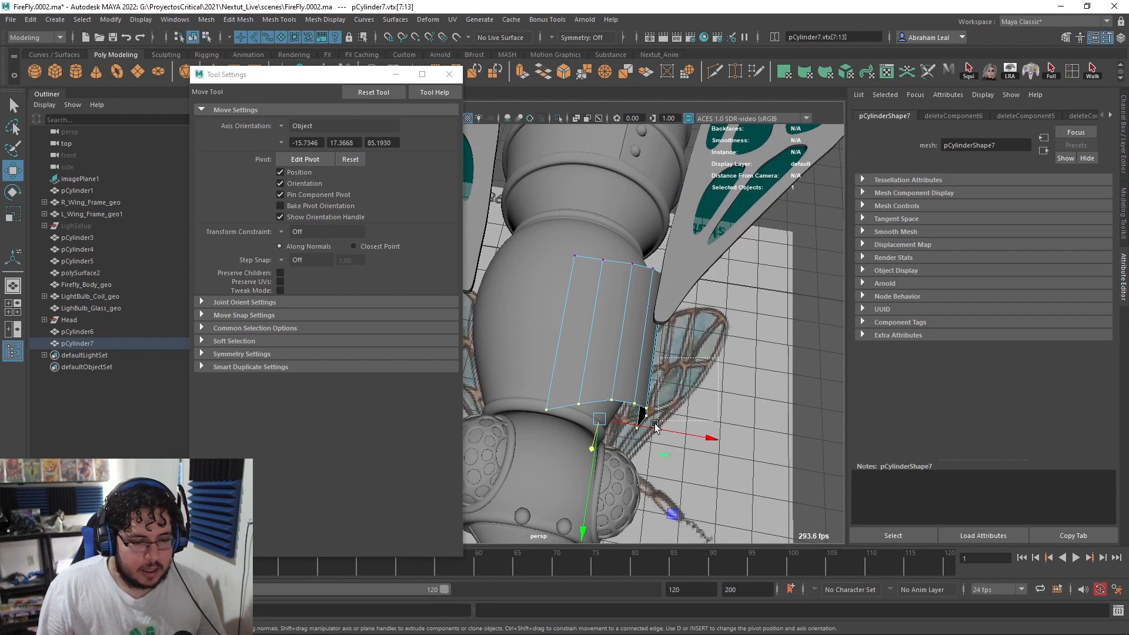
Step: Try to scale the plate's head-side vertices inward across its width, and undo the scaling
alt+drag(540, 469, 724, 412)
key(r)
key(ctrl+z)
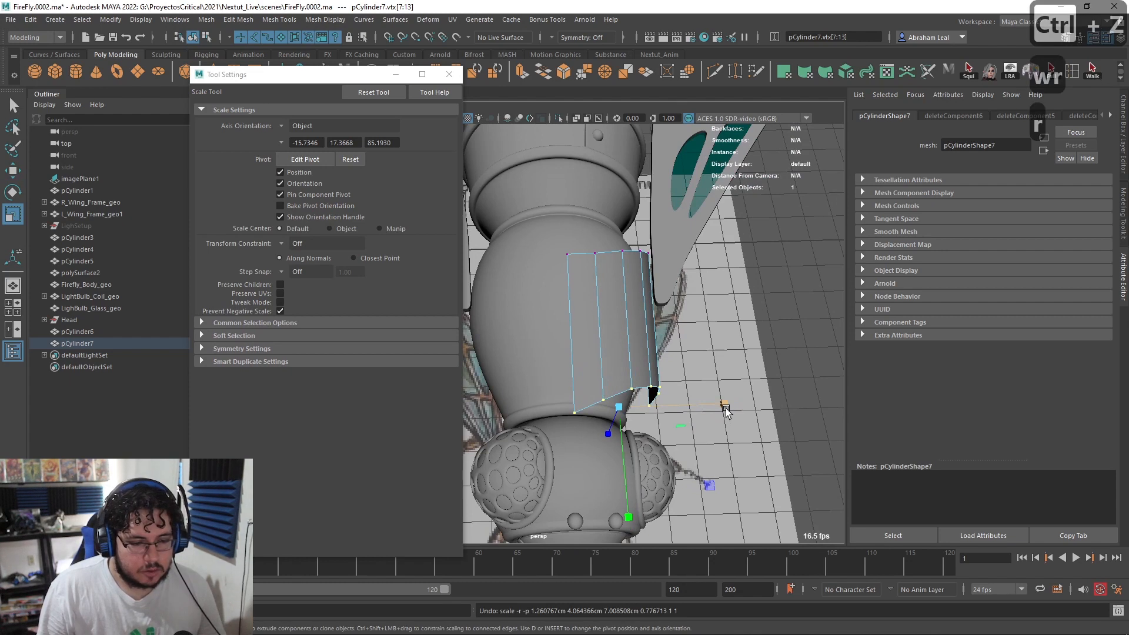
key(ctrl+z)
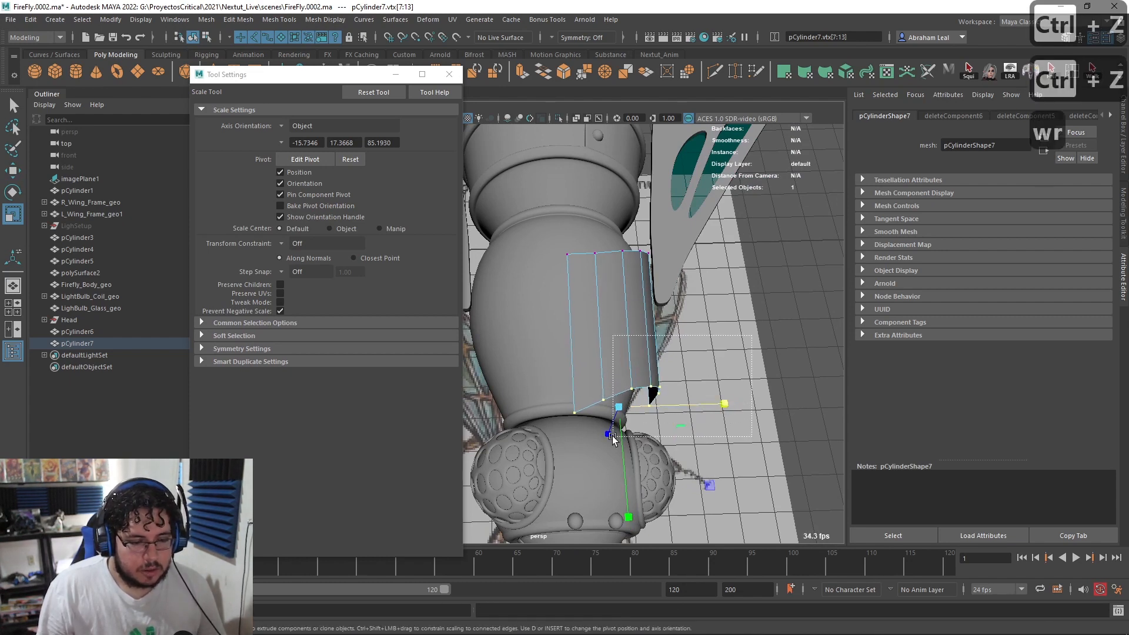
Step: In the top view, reposition the scale pivot and narrow the plate's head-side edge towards the thorax, leaving vertex editing
alt+drag(570, 452, 686, 398)
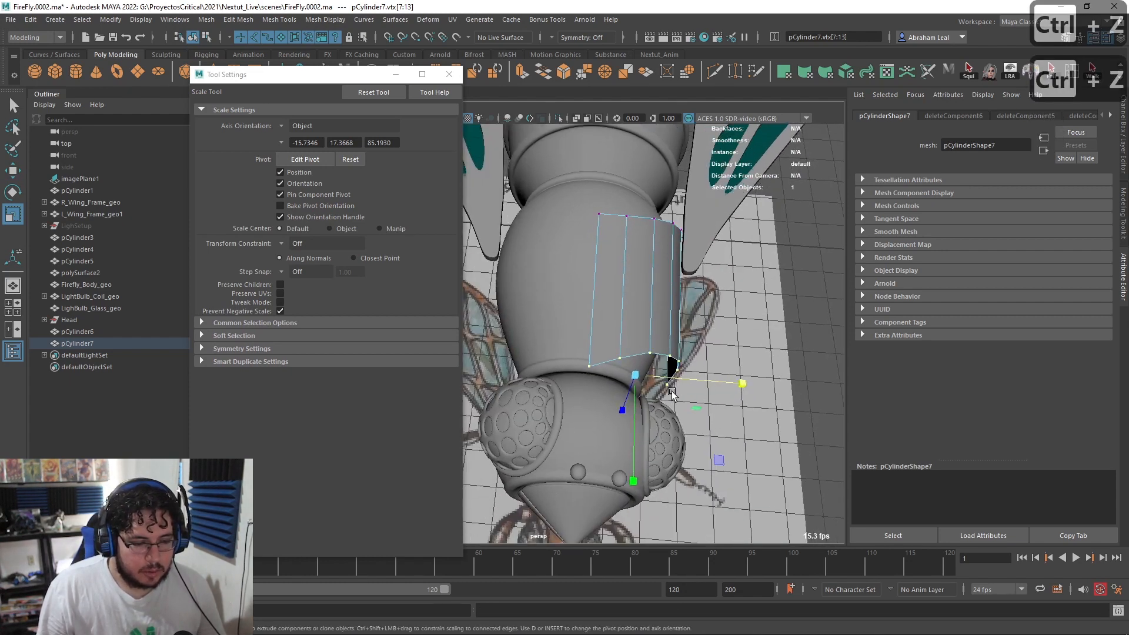
key(space)
click(660, 397)
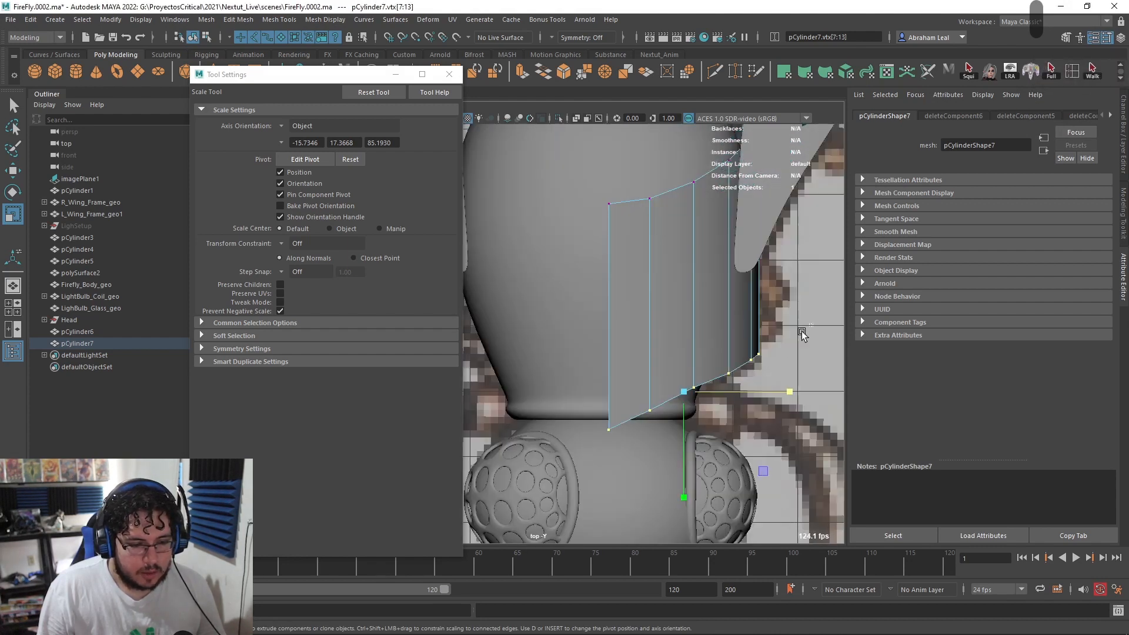
key(4)
key(d)
mouse_move(787, 393)
mouse_down()
mouse_move(729, 402)
mouse_move(710, 392)
mouse_up()
key(r)
key(6)
key(space)
drag(759, 456, 763, 424)
mouse_move(762, 424)
alt+mouse_down()
mouse_move(660, 340)
mouse_move(635, 262)
alt+mouse_up()
click(663, 197)
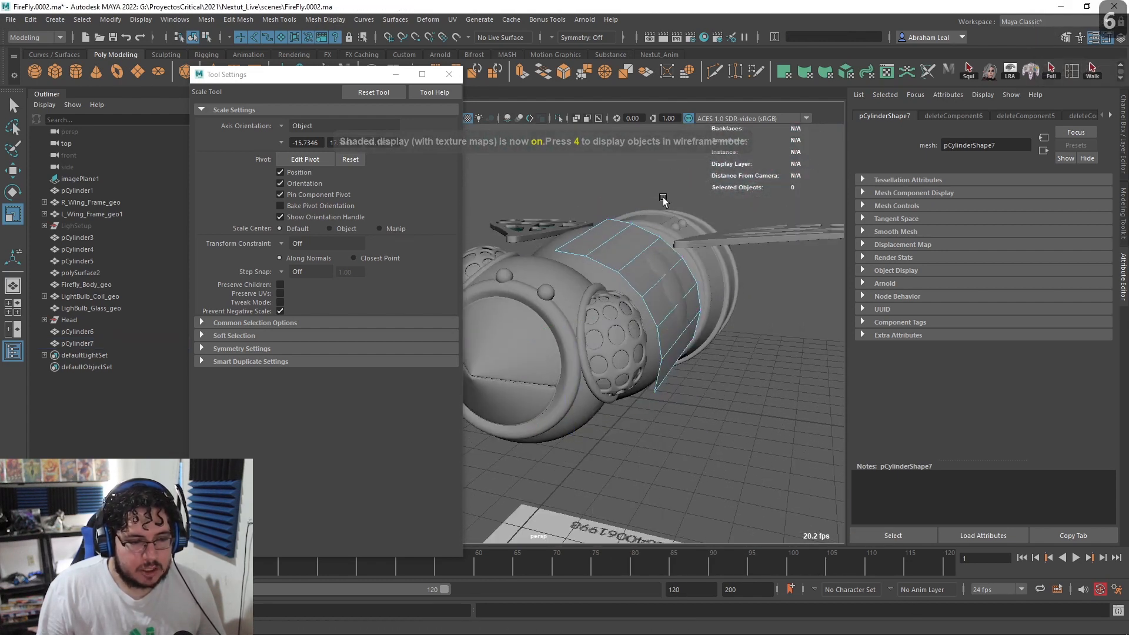
Step: Extrude the whole plate outward by about 0.2 to give it thickness, and return to object selection
click(634, 231)
alt+drag(609, 268, 653, 330)
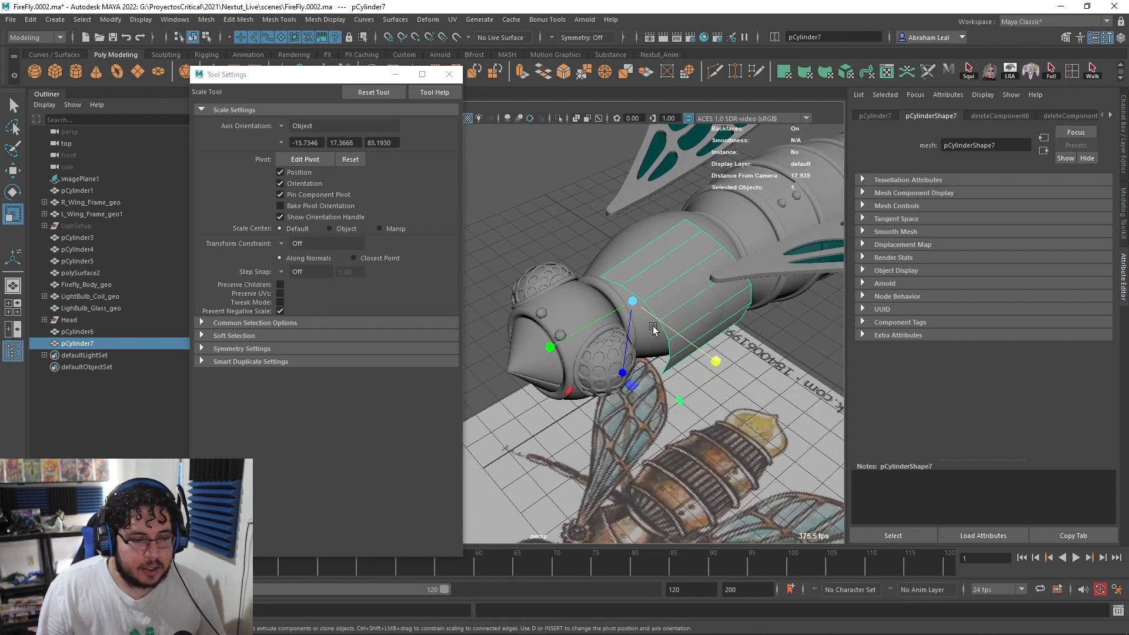
alt+middle_drag(653, 329, 620, 347)
scroll(619, 347, up, 4)
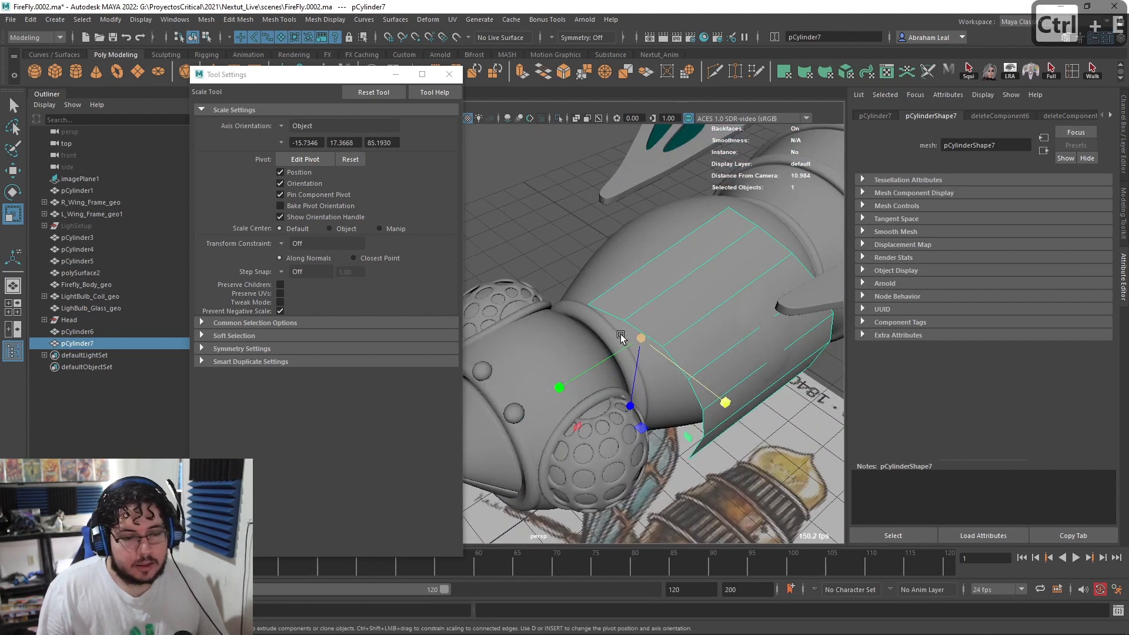
key(ctrl+e)
alt+drag(621, 336, 785, 268)
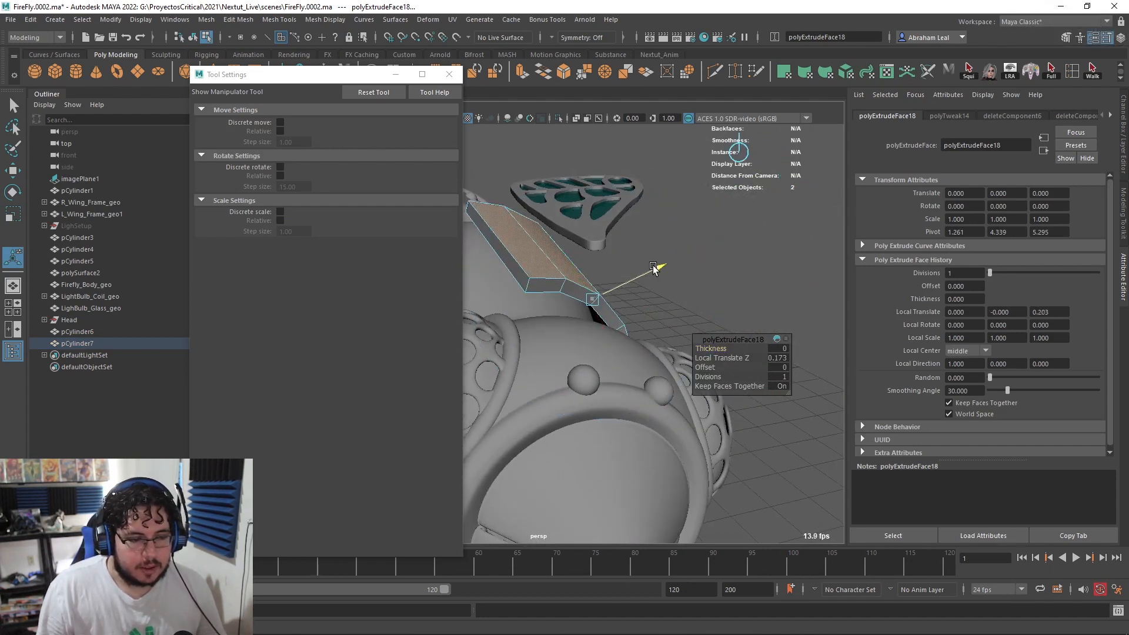
click(795, 261)
right_drag(533, 280, 556, 259)
click(534, 278)
Step: Compare the plate's smoothed and unsmoothed display, and insert supporting edge loops close to its inner and rear edges with Multi-Cut
key(3)
alt+drag(710, 272, 666, 220)
key(1)
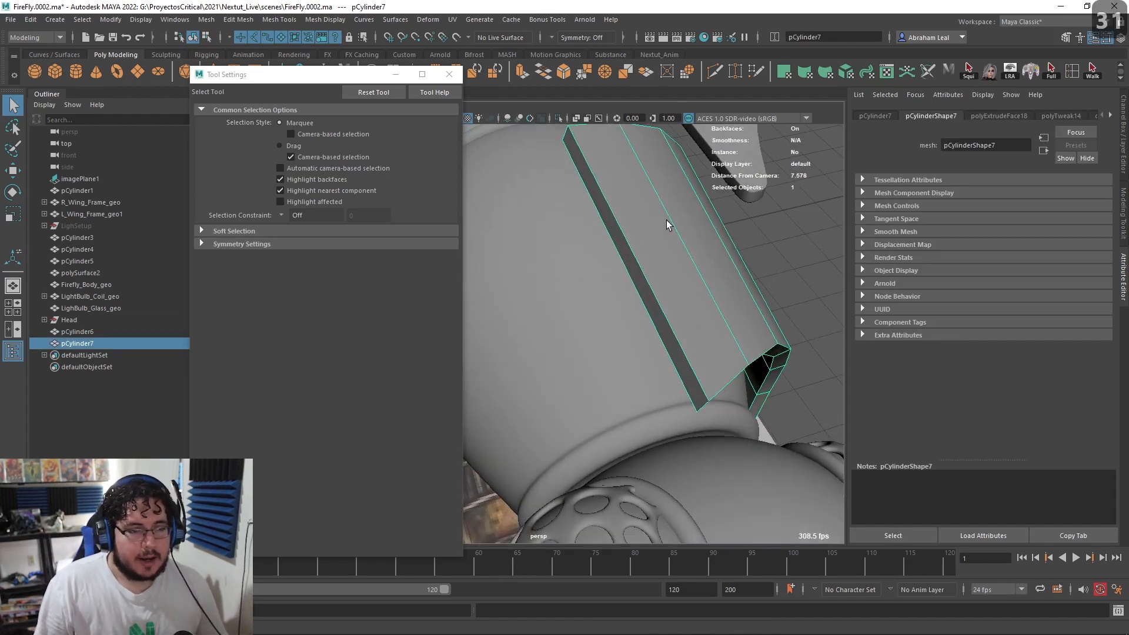
click(714, 72)
alt+drag(700, 276, 683, 332)
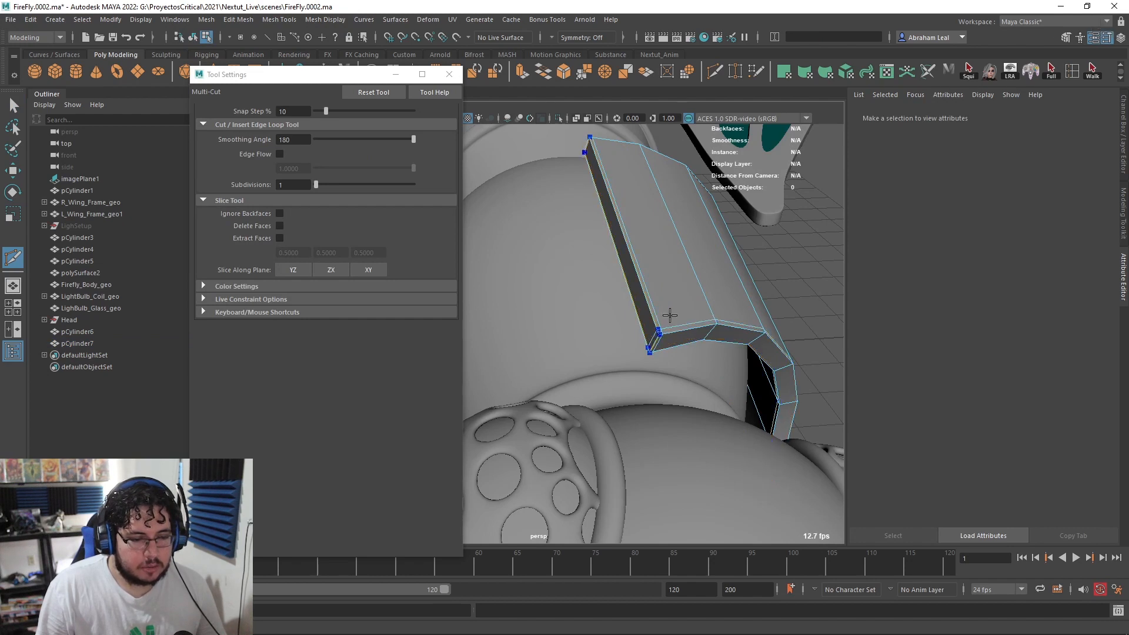
right_click(658, 328)
alt+middle_drag(613, 160, 622, 285)
scroll(623, 282, up, 4)
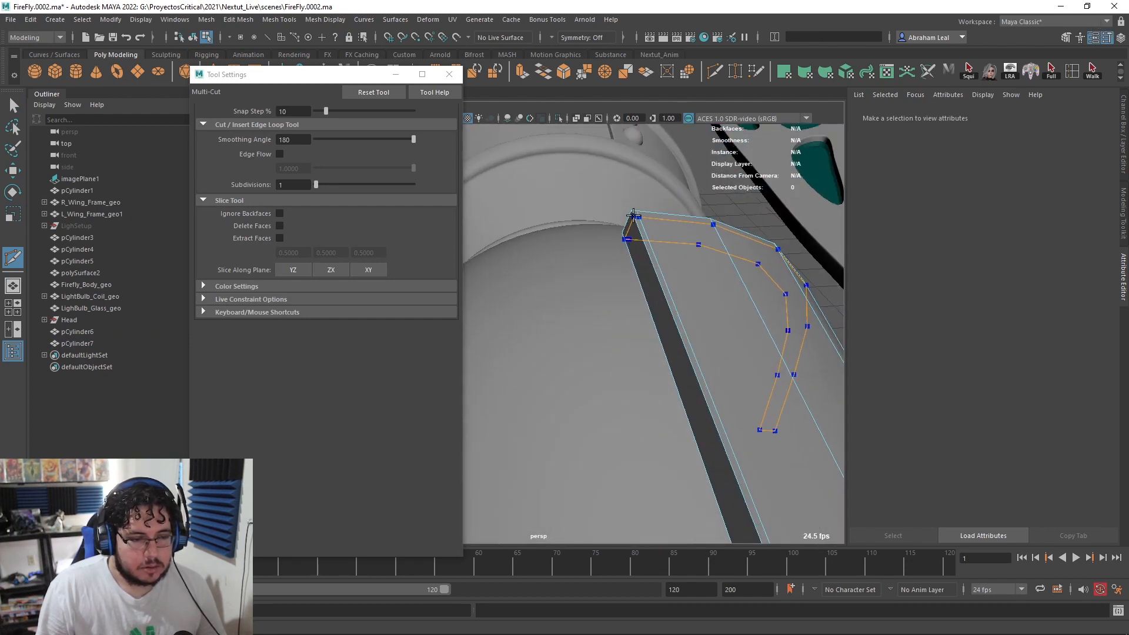
right_click(635, 222)
Step: Insert further supporting edge loops beside the plate's lower outer edge and around the rim of its thickness
alt+drag(635, 222, 735, 259)
click(741, 252)
alt+drag(756, 340, 588, 347)
click(591, 363)
alt+drag(679, 298, 689, 293)
ctrl+click(593, 356)
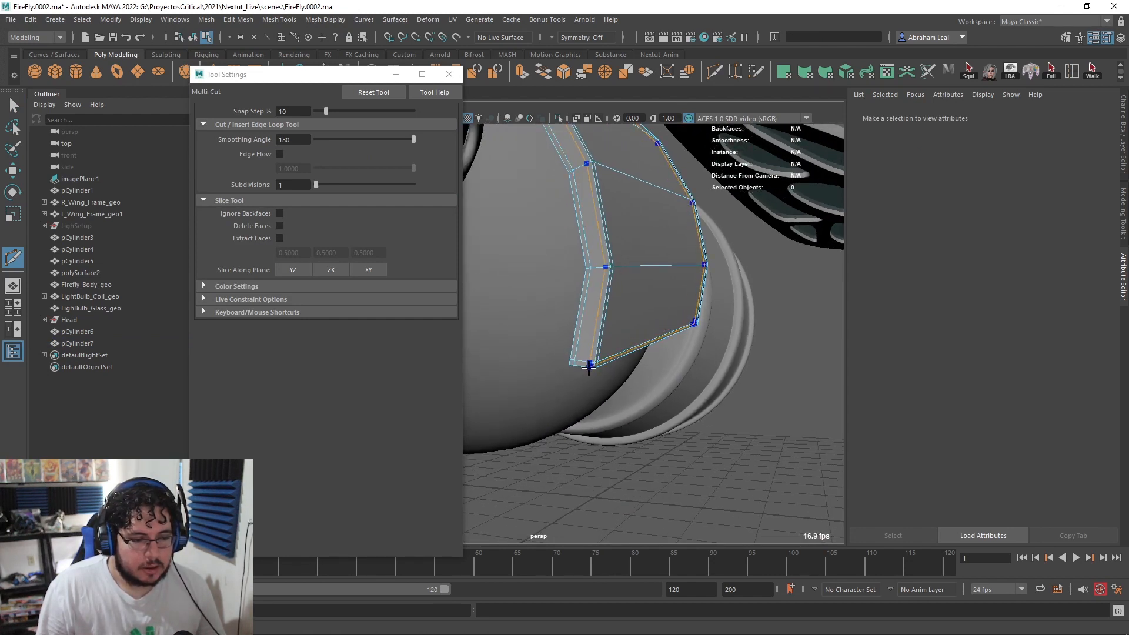
Step: Preview the plate smoothed and examine its rounded edges and its fit around the thorax
alt+drag(627, 337, 675, 388)
key(3)
key(q)
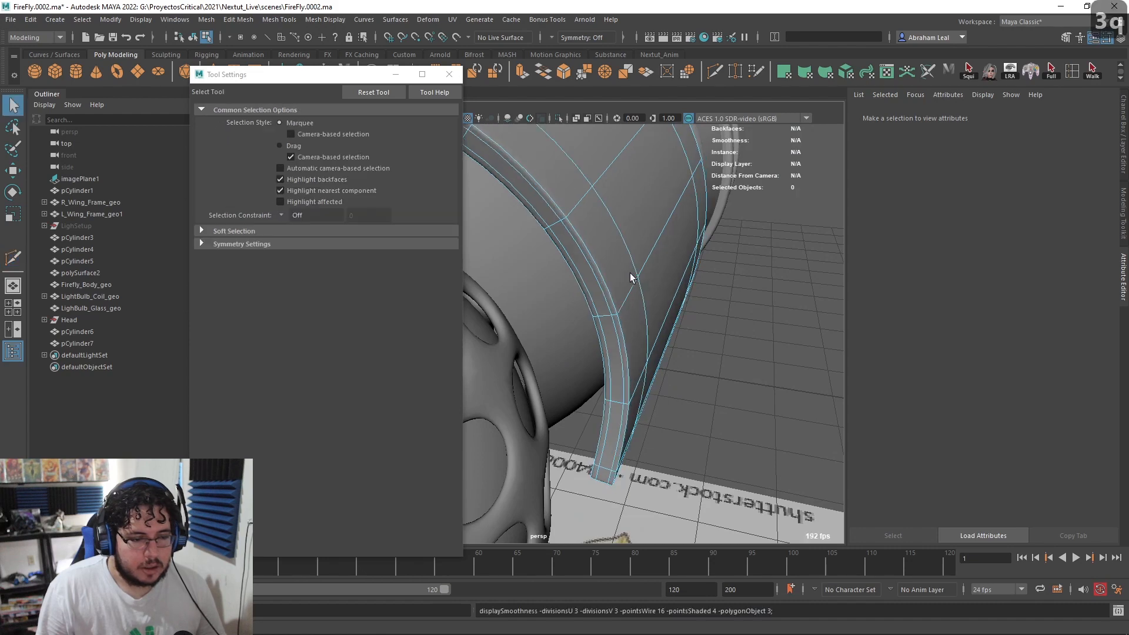
right_drag(634, 281, 703, 250)
click(768, 250)
scroll(768, 250, down, 5)
alt+drag(768, 251, 661, 294)
scroll(628, 307, up, 4)
alt+drag(637, 333, 680, 254)
Step: In the side view, move the lower vertices of the plate's head-side edge progressively back towards the abdomen to straighten its slant
key(space)
scroll(680, 256, down, 4)
mouse_move(680, 284)
alt+middle_down()
mouse_move(644, 291)
mouse_move(688, 293)
alt+middle_up()
scroll(659, 279, up, 5)
alt+middle_drag(630, 266, 531, 291)
scroll(531, 292, up, 3)
click(532, 292)
alt+middle_drag(610, 306, 729, 333)
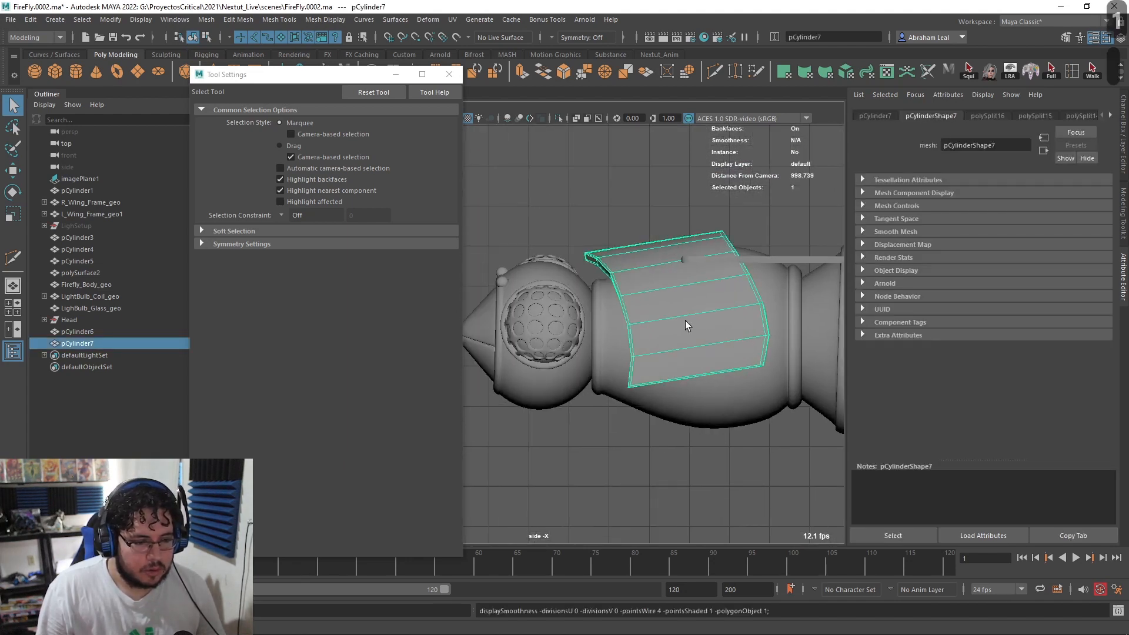
scroll(631, 252, up, 2)
right_drag(631, 252, 614, 253)
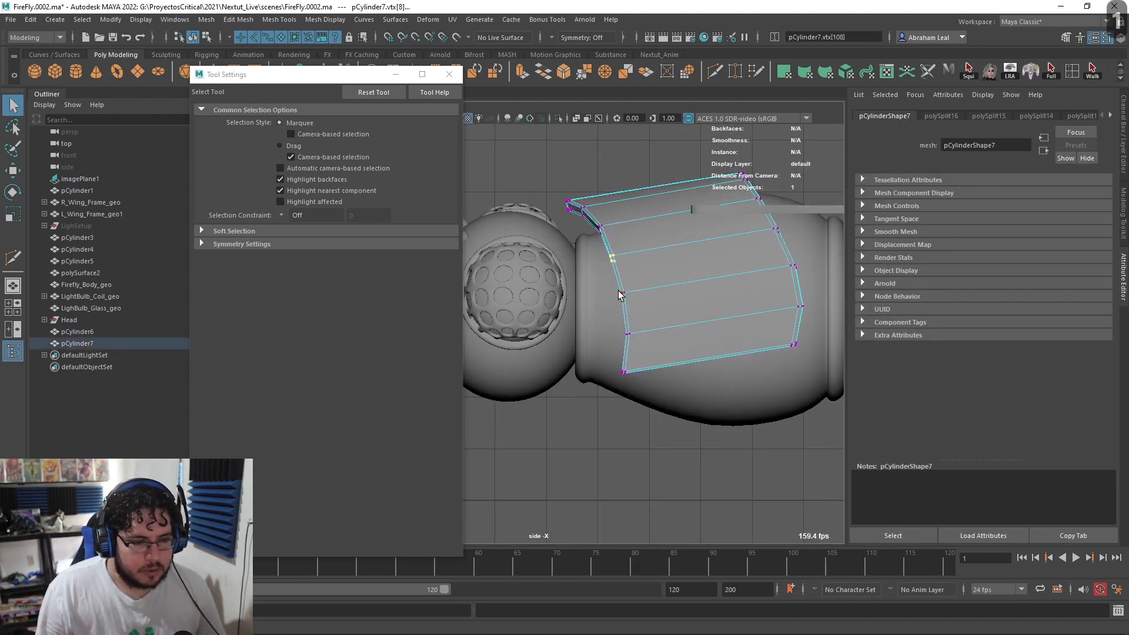
drag(592, 390, 592, 390)
key(w)
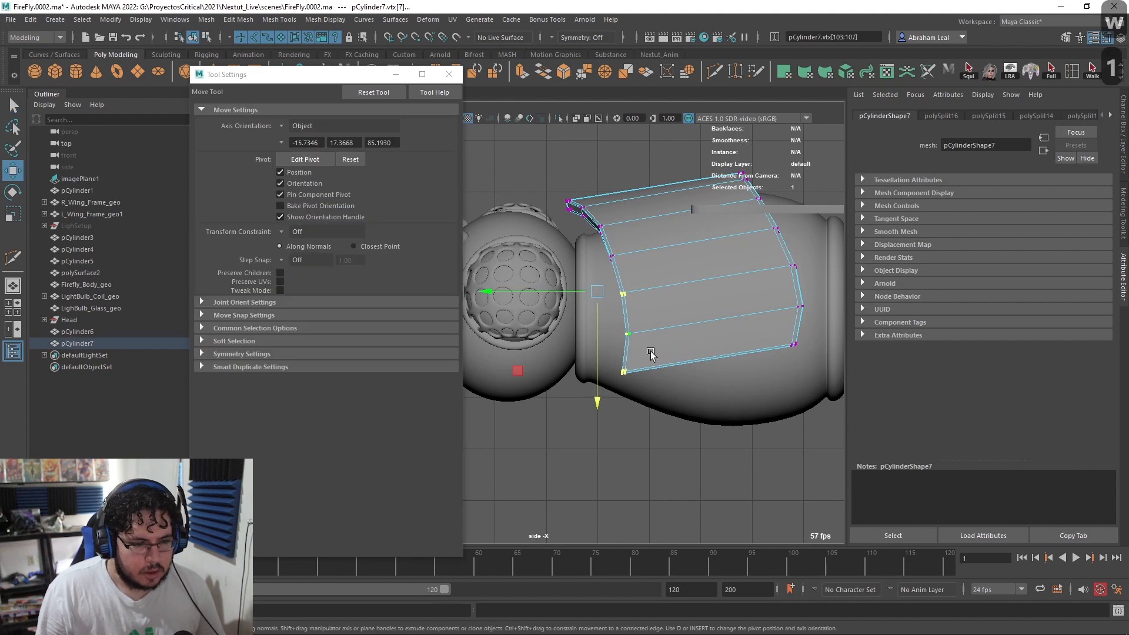
drag(547, 292, 552, 295)
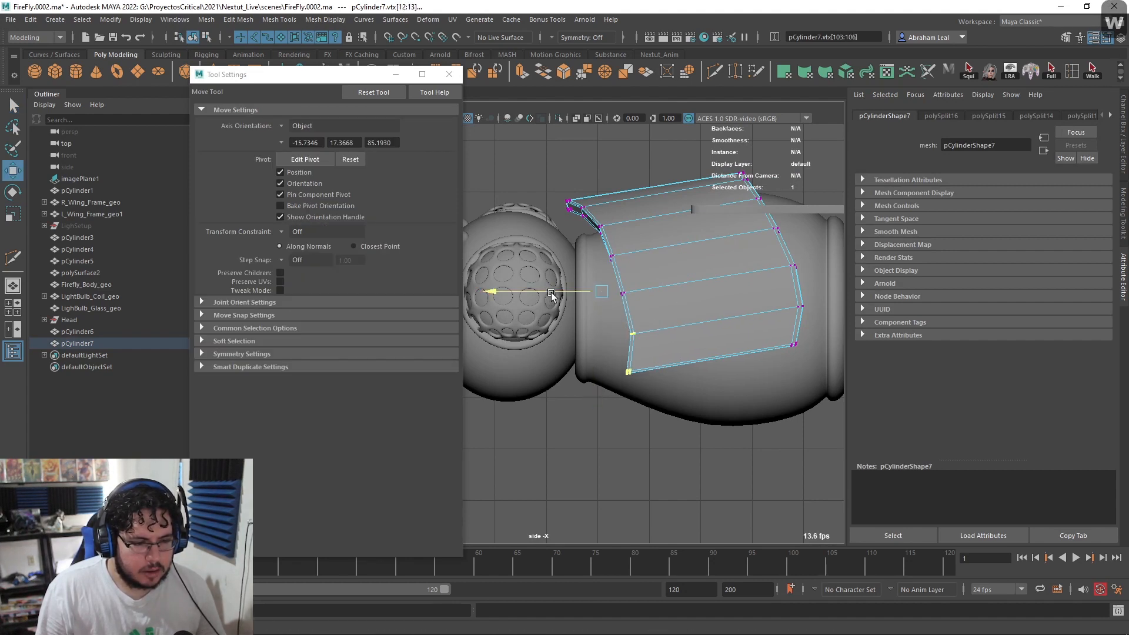
drag(503, 295, 566, 292)
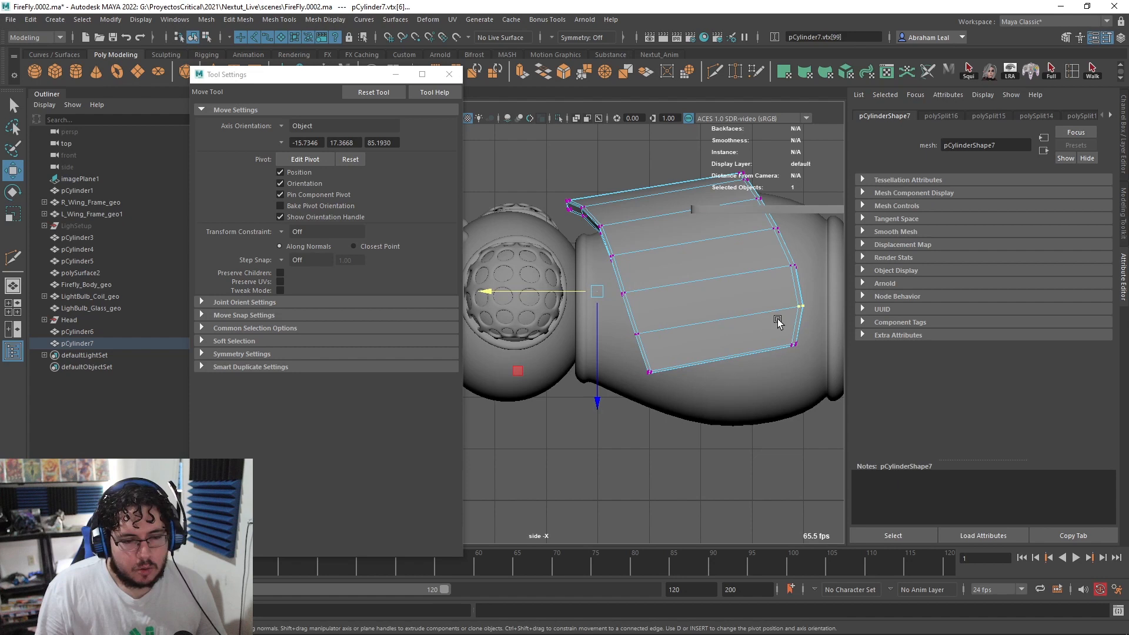
Step: Select the second-lowest vertices on the plate's abdomen-side edge and display the model in wireframe
drag(792, 317, 788, 317)
key(4)
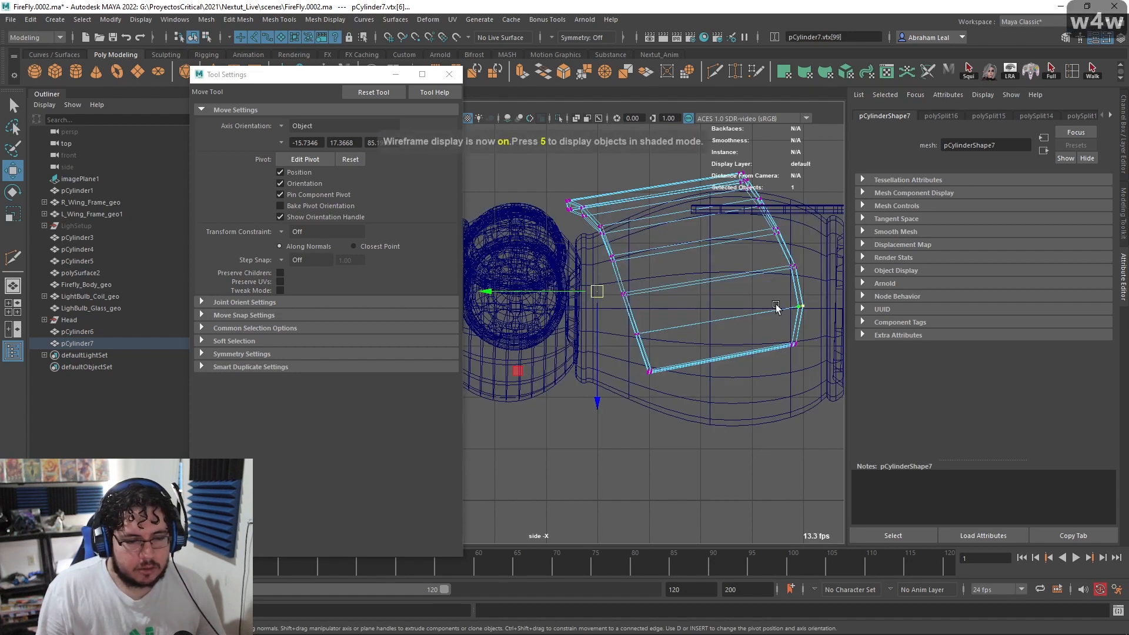
alt+middle_drag(795, 306, 662, 317)
alt+middle_drag(504, 300, 590, 303)
right_drag(605, 227, 658, 187)
click(635, 201)
click(655, 200)
click(654, 198)
click(650, 217)
right_drag(645, 231, 625, 197)
click(654, 189)
click(654, 192)
alt+middle_drag(818, 301, 782, 279)
drag(783, 280, 728, 298)
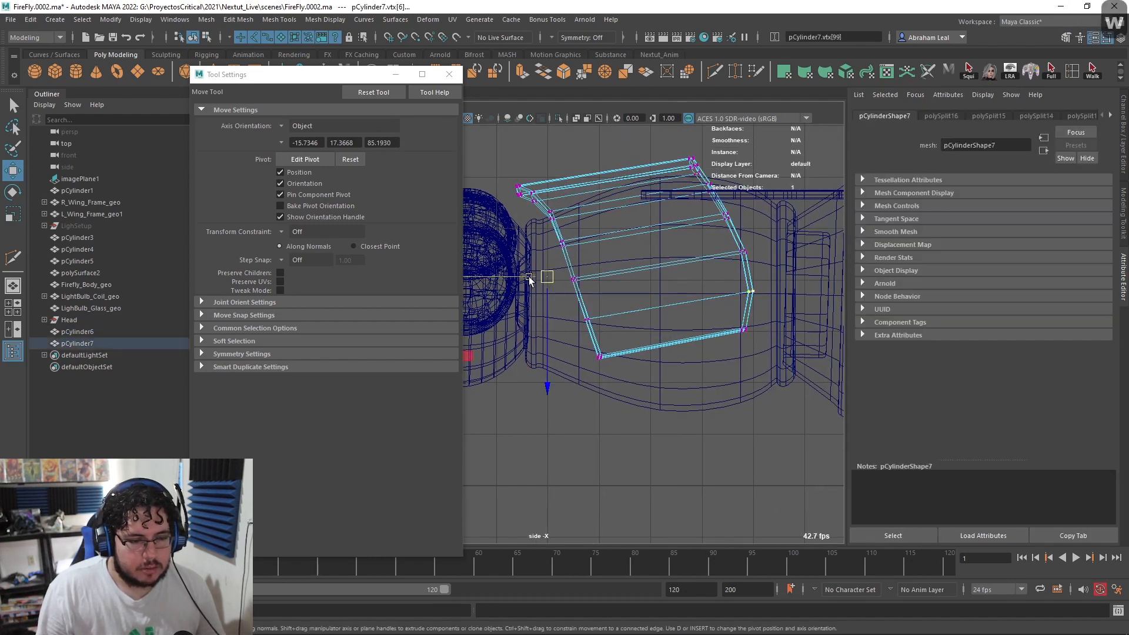
Step: Reset the Move tool to world axes and shift the middle vertices of the plate's abdomen-side edge slightly towards the head
click(362, 93)
scroll(588, 261, down, 6)
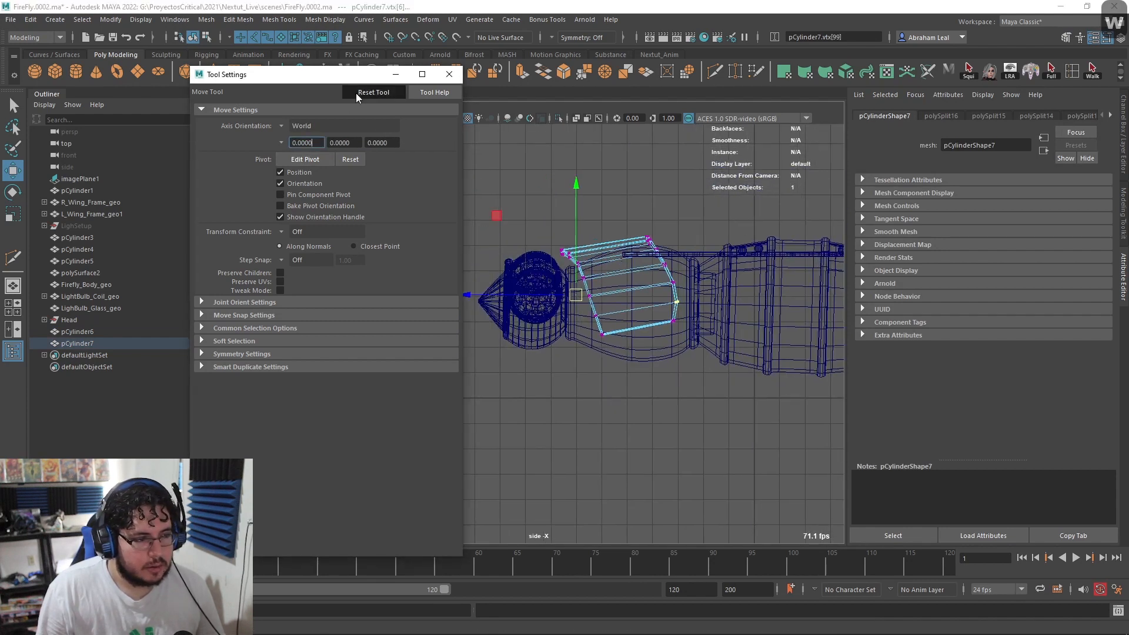
scroll(684, 289, up, 3)
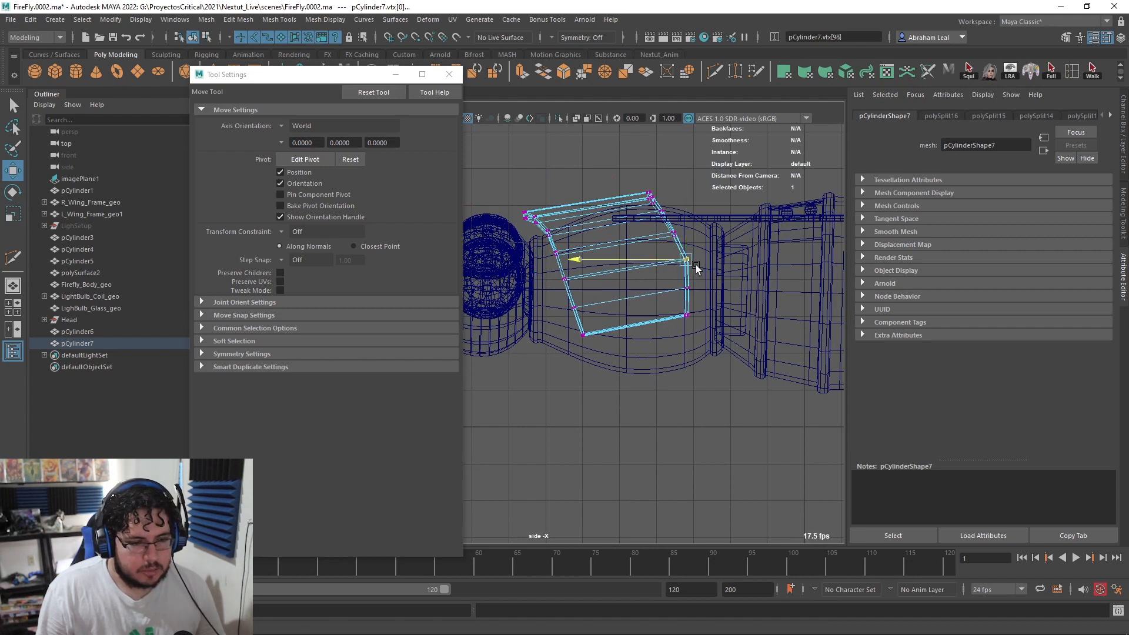
click(694, 351)
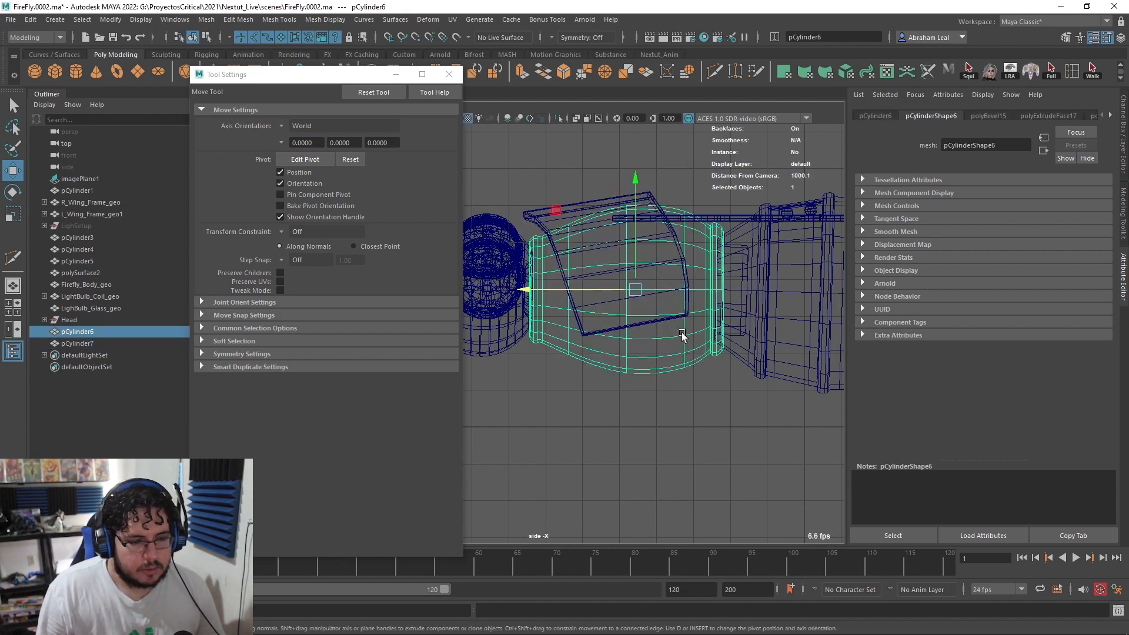
Step: Return to the shaded perspective view and check how the reshaped plate sits on the thorax
key(6)
key(space)
mouse_move(668, 307)
mouse_down()
mouse_move(661, 334)
mouse_move(690, 310)
mouse_up()
key(space)
alt+drag(699, 306, 704, 256)
click(705, 256)
alt+middle_drag(705, 256, 815, 380)
alt+right_drag(815, 379, 841, 406)
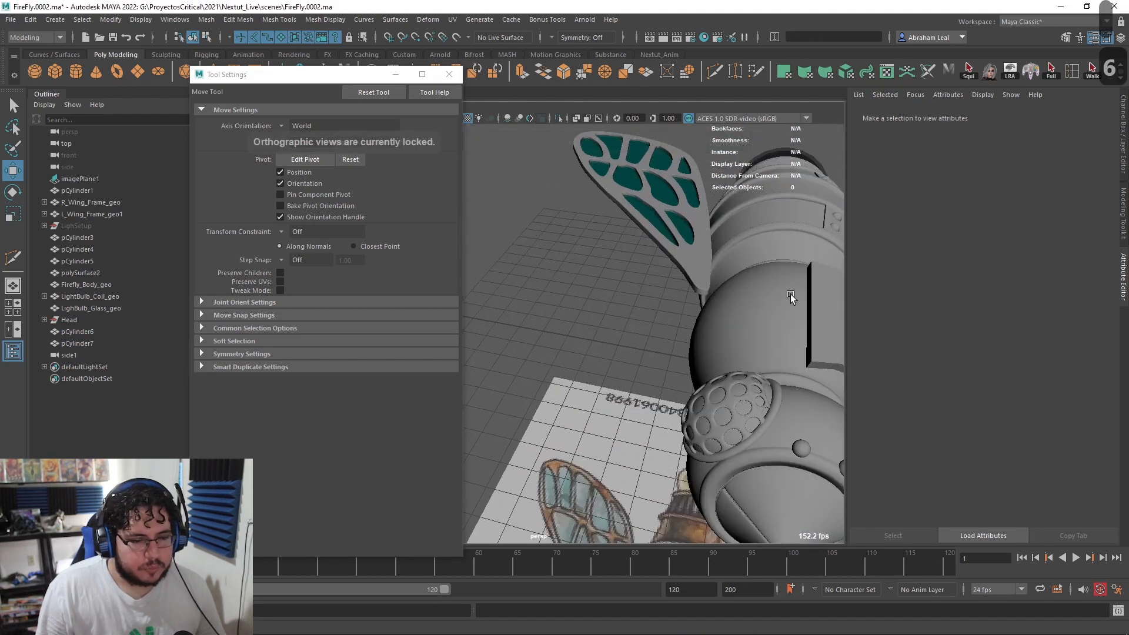
Step: Try to rotate the plate around the thorax, and undo the rotations
click(792, 300)
alt+drag(793, 301, 552, 251)
key(e)
key(ctrl+z)
alt+drag(552, 252, 635, 280)
key(ctrl+z)
key(ctrl+z)
key(ctrl+z)
key(ctrl+z)
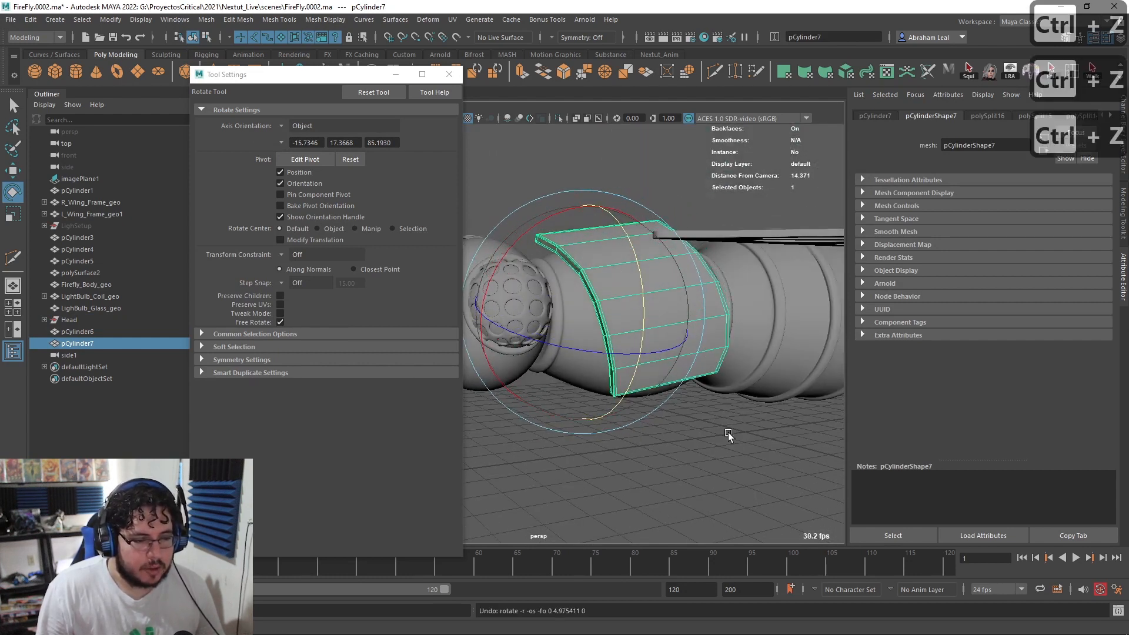
key(ctrl+z)
key(ctrl+z)
key(ctrl+z)
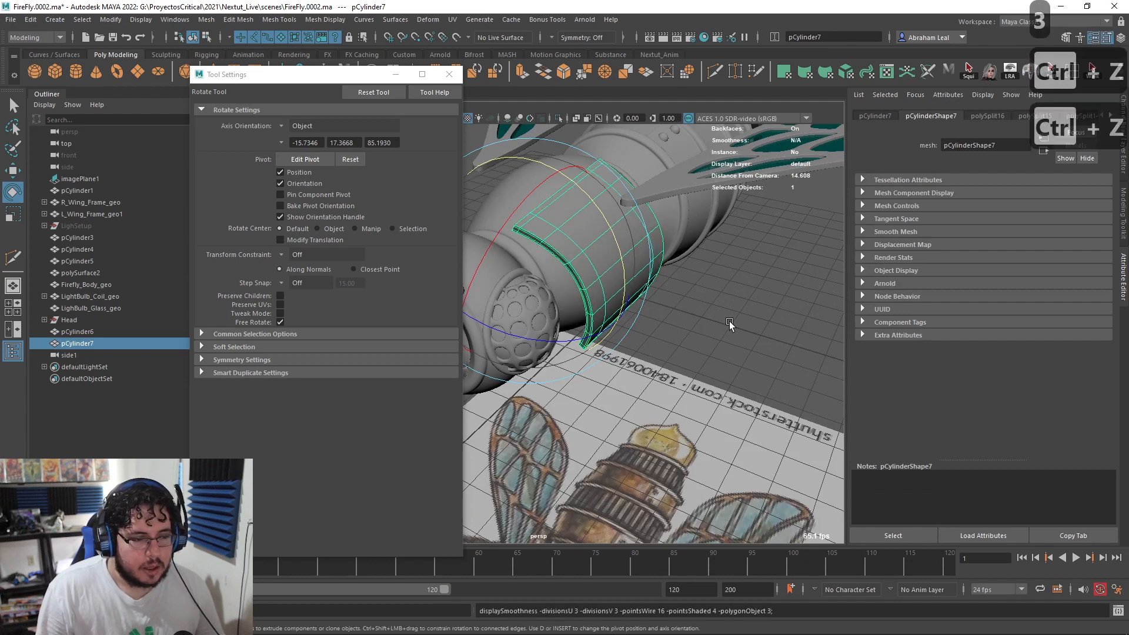
key(ctrl+z)
key(ctrl+z)
key(ctrl+z)
key(ctrl+z)
key(ctrl+z)
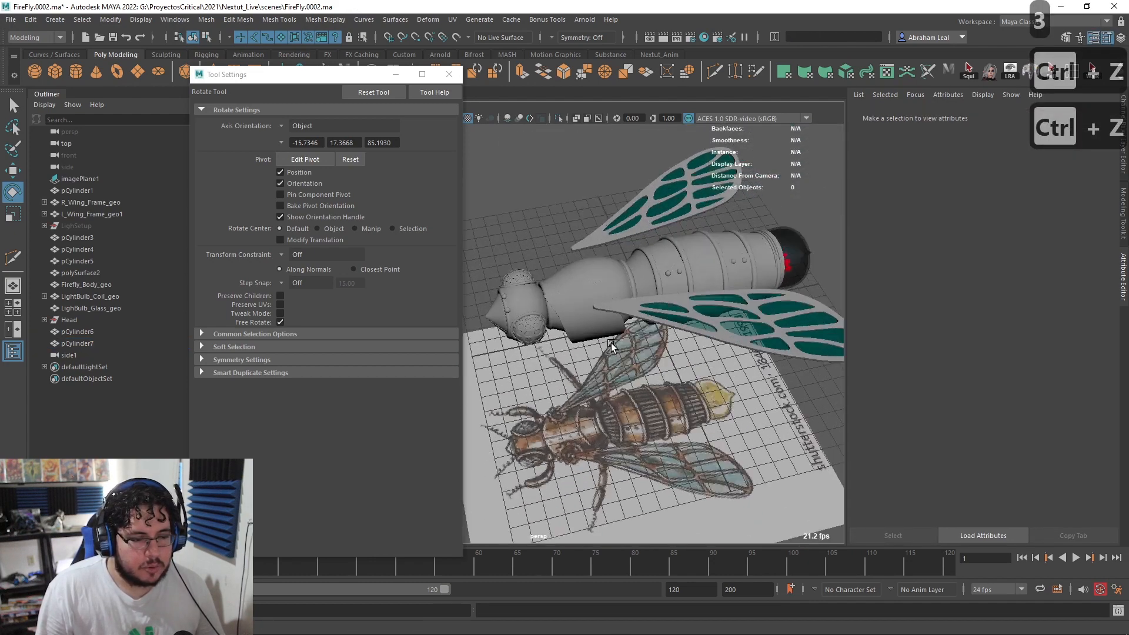
Step: Check the plate in the front view with the Rotate tool, and undo the latest actions
click(595, 267)
alt+drag(595, 267, 654, 288)
key(space)
key(space)
click(635, 285)
key(ctrl+z)
key(ctrl+z)
key(ctrl+z)
key(ctrl+z)
key(ctrl+z)
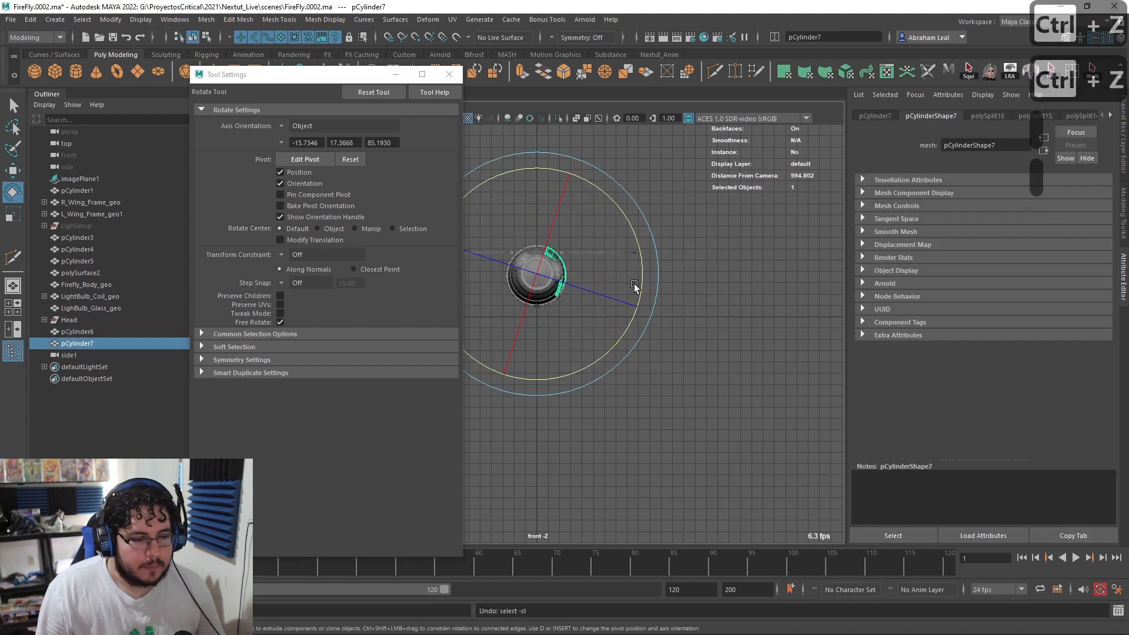
key(ctrl+z)
Step: Mirror the plate across the world X axis in the negative direction, combined with the original, and compare both halves with the reference
click(688, 281)
key(space)
drag(696, 281, 661, 281)
scroll(658, 280, down, 3)
click(652, 278)
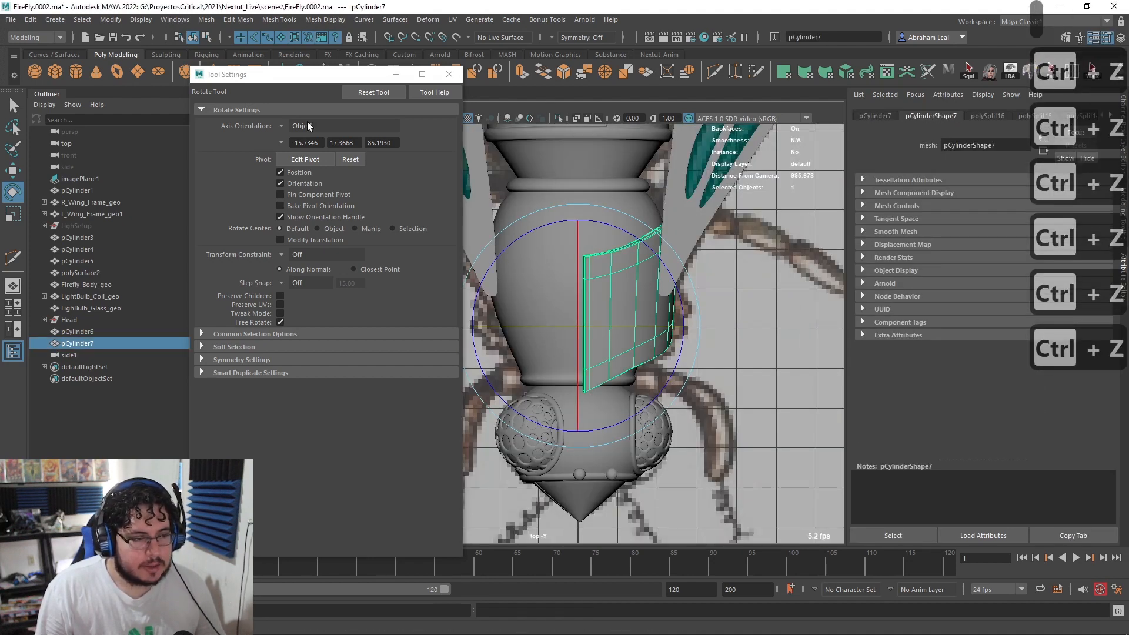
click(203, 19)
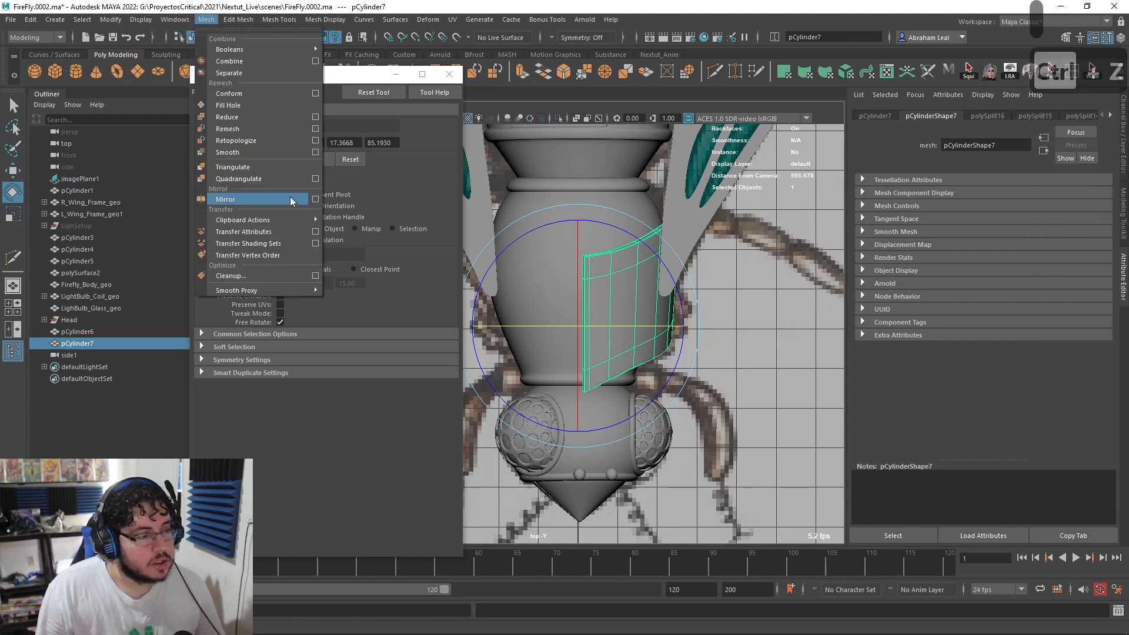
click(317, 199)
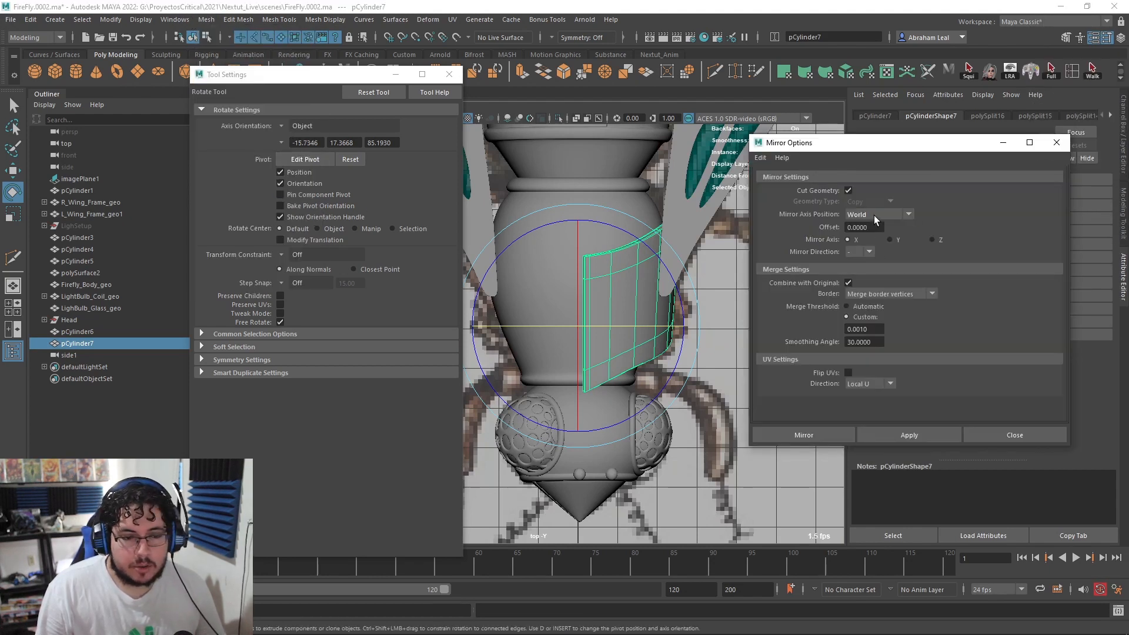
click(901, 429)
key(6)
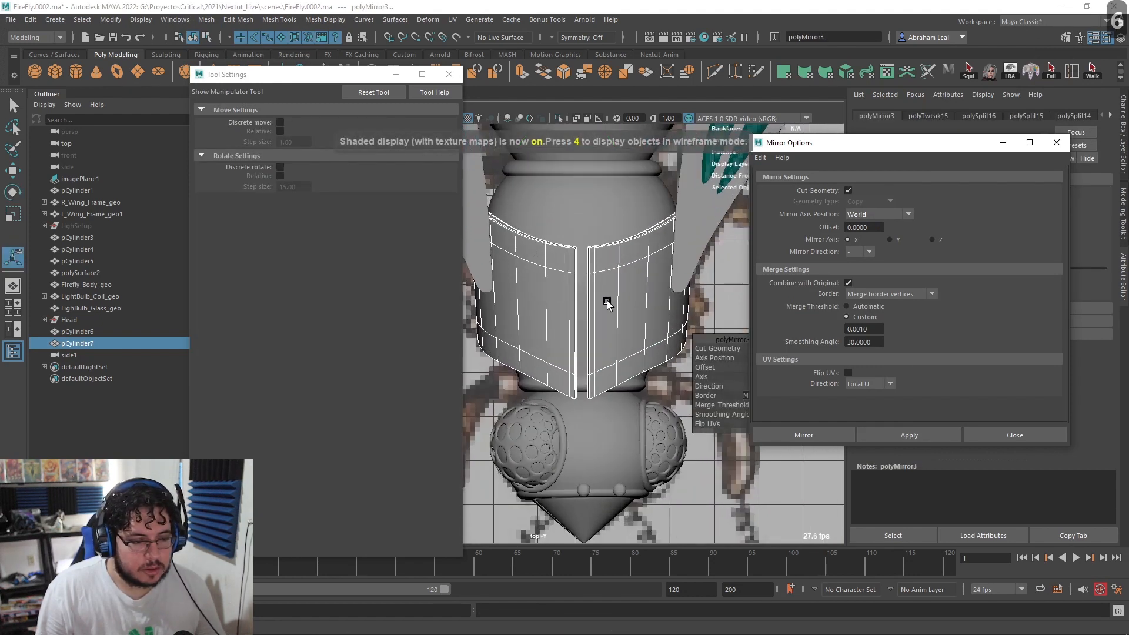
scroll(612, 283, up, 4)
key(4)
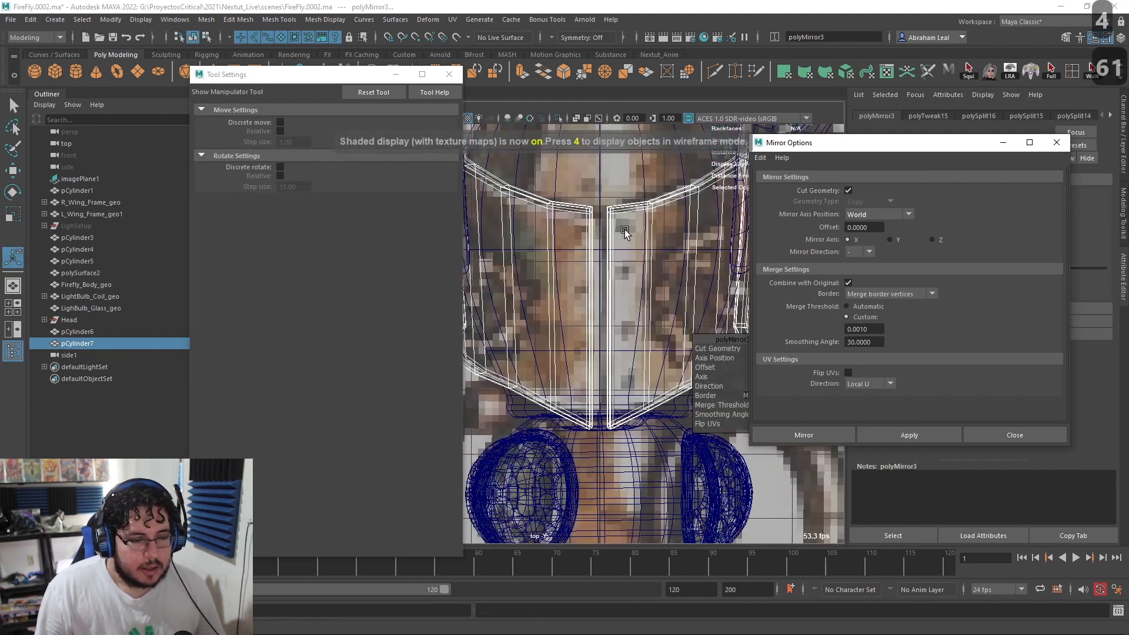
Step: Scale the inner-edge vertices of both plate halves toward each other to narrow the centre gap, and preview the plate smoothed
key(6)
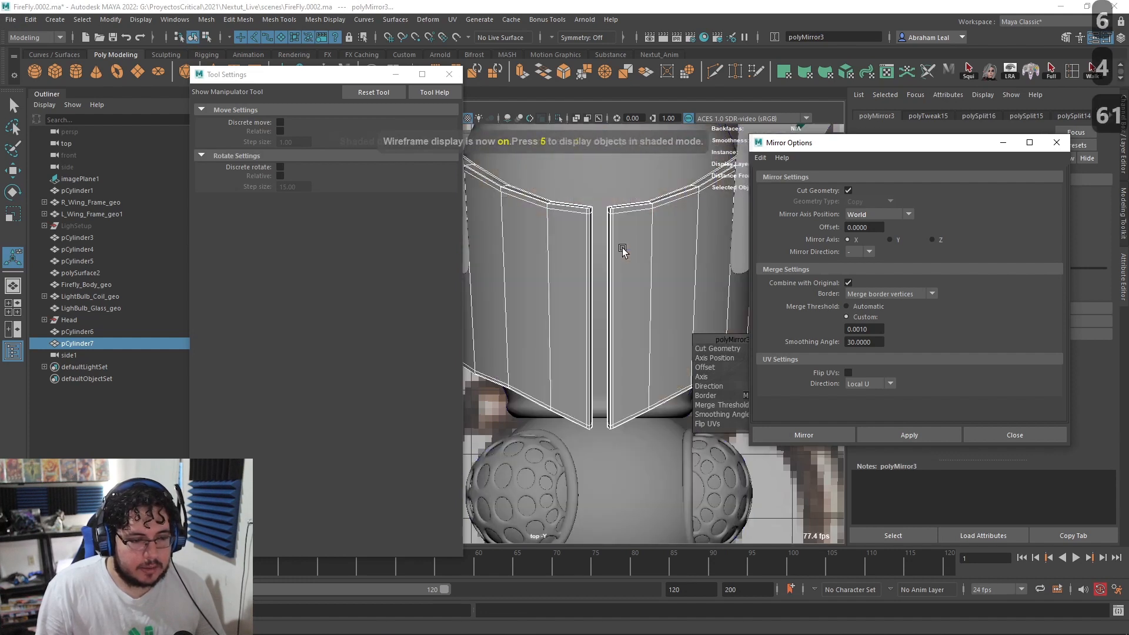
right_drag(608, 222, 569, 213)
drag(630, 181, 602, 375)
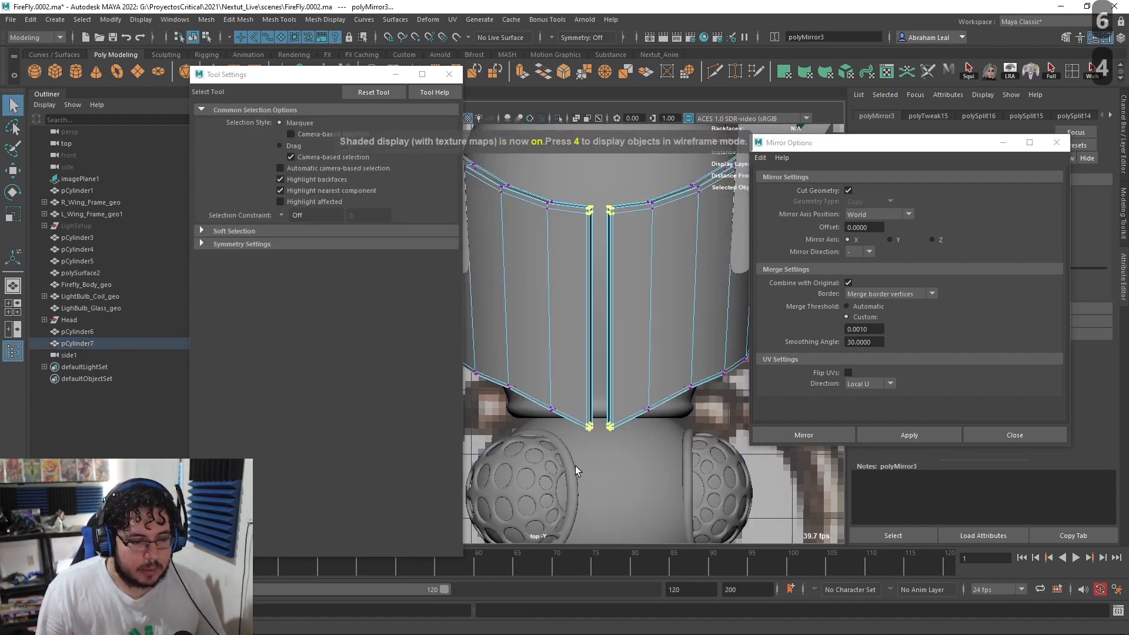
key(r)
drag(668, 320, 647, 328)
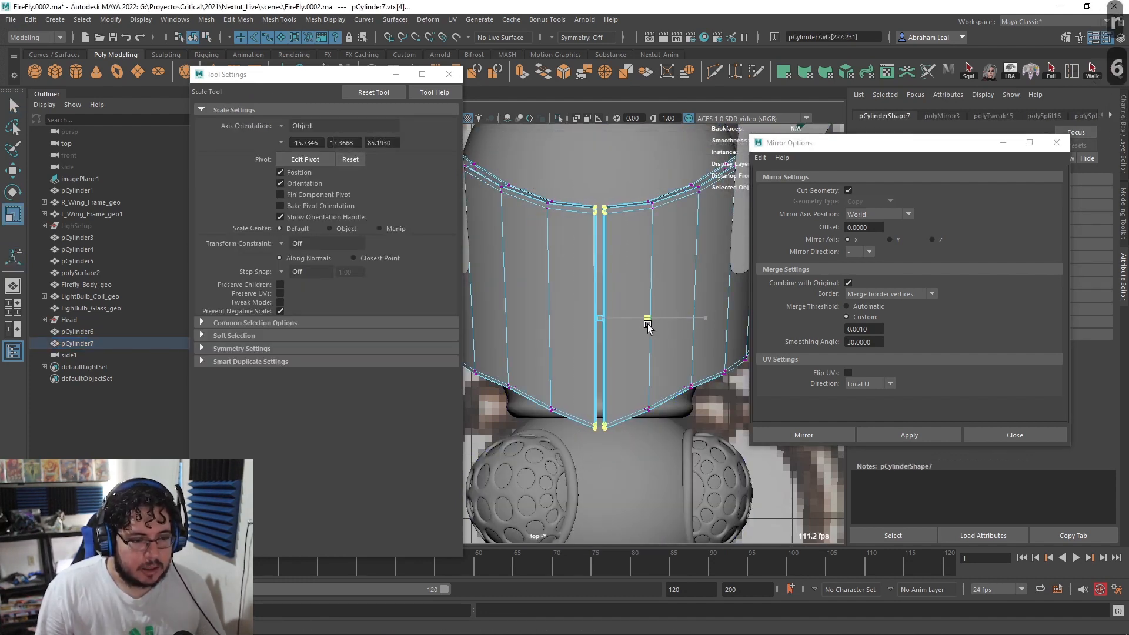
key(3)
right_drag(638, 270, 678, 251)
Step: Examine the thorax gears in the reference image against the model in the perspective view, with the Tool Settings window closed
scroll(683, 269, down, 5)
click(697, 327)
key(space)
drag(699, 328, 577, 297)
scroll(588, 331, down, 5)
scroll(574, 297, down, 4)
scroll(574, 298, up, 5)
scroll(576, 297, down, 1)
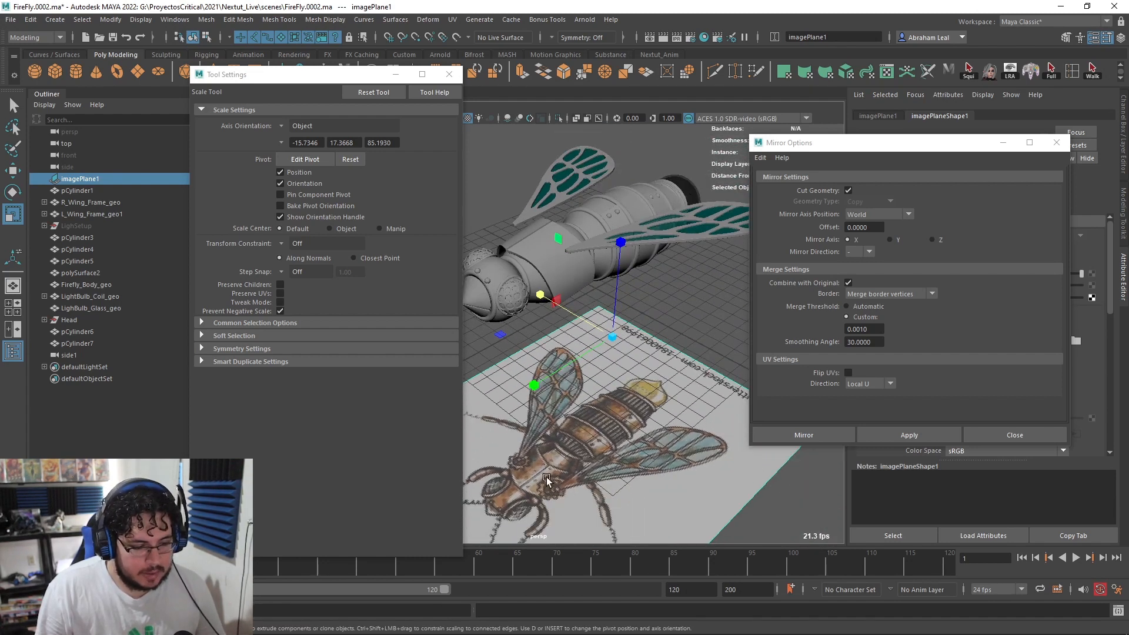
alt+middle_drag(579, 504, 582, 421)
scroll(583, 421, up, 5)
scroll(612, 378, up, 3)
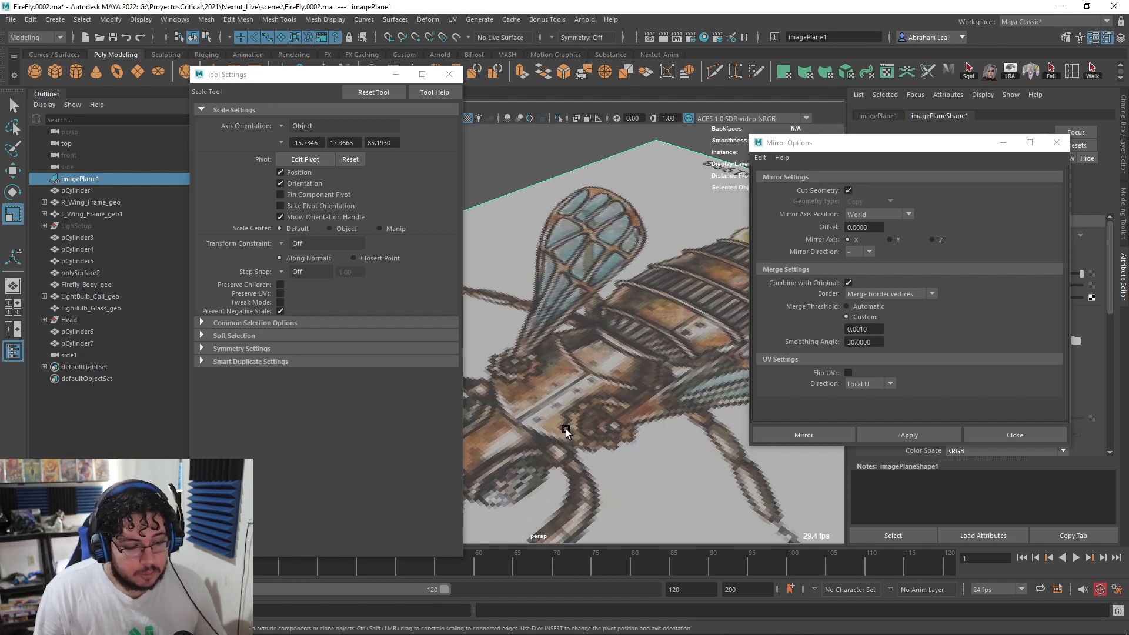
click(449, 75)
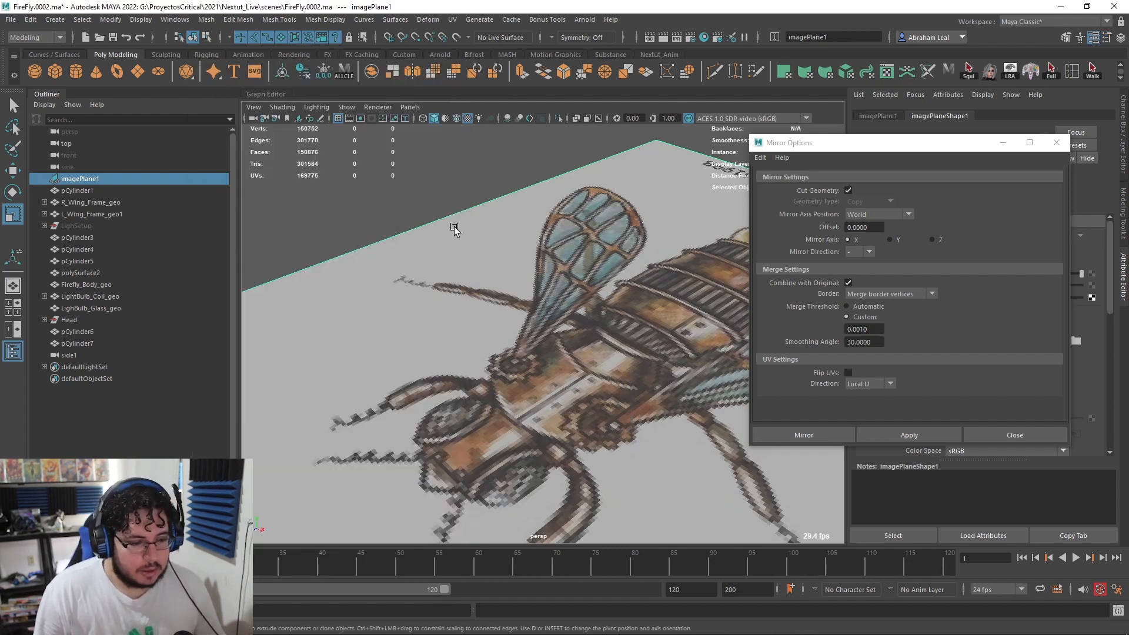
scroll(529, 159, down, 10)
scroll(514, 283, up, 5)
scroll(588, 339, up, 3)
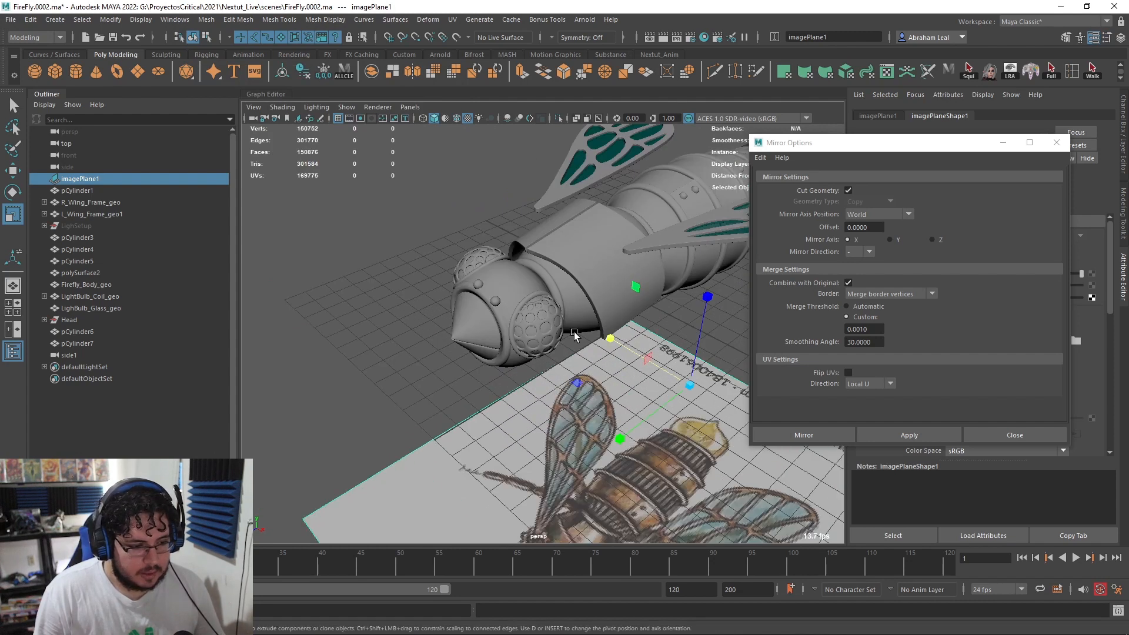
Step: Create a polygon cylinder and show it over the reference image in the top wireframe view
click(75, 71)
scroll(507, 318, down, 3)
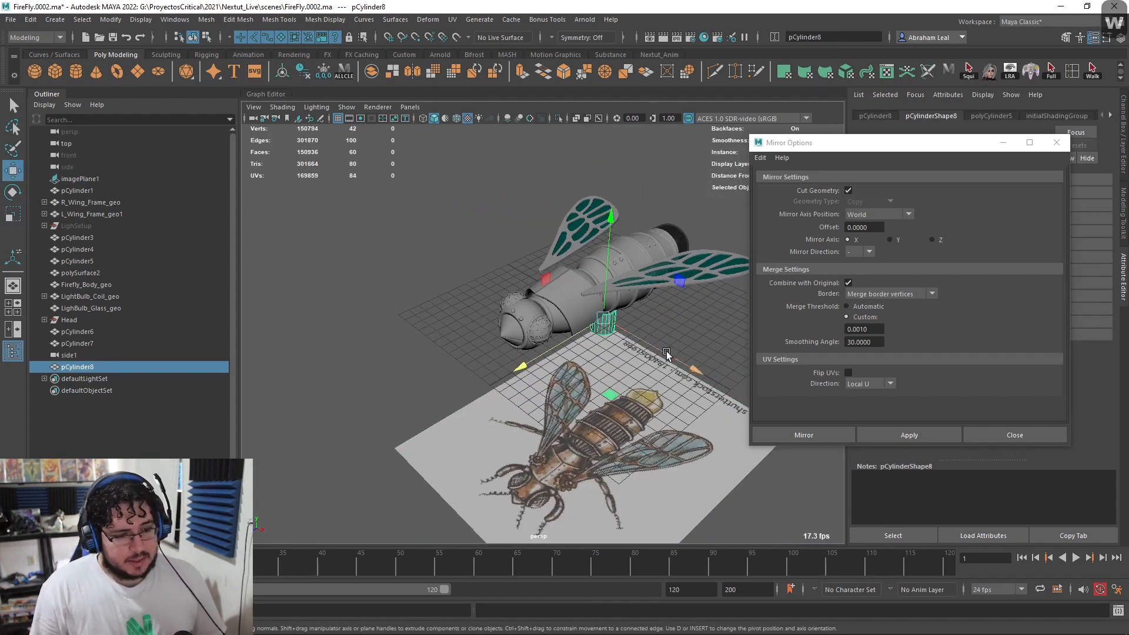
key(f)
key(r)
key(space)
drag(553, 331, 512, 332)
scroll(588, 327, down, 4)
scroll(609, 324, up, 2)
alt+middle_drag(659, 306, 611, 341)
key(4)
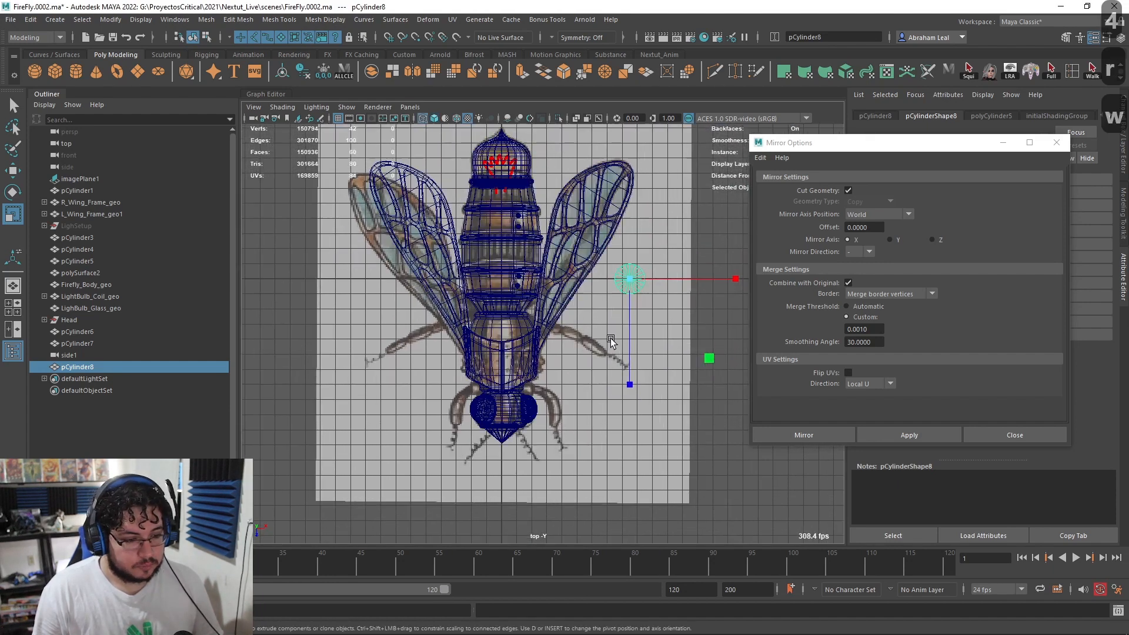
Step: Scale the cylinder to about 0.94 in X and Z to match the reference gear beside the thorax, and move it clear of the body
key(w)
scroll(530, 368, up, 5)
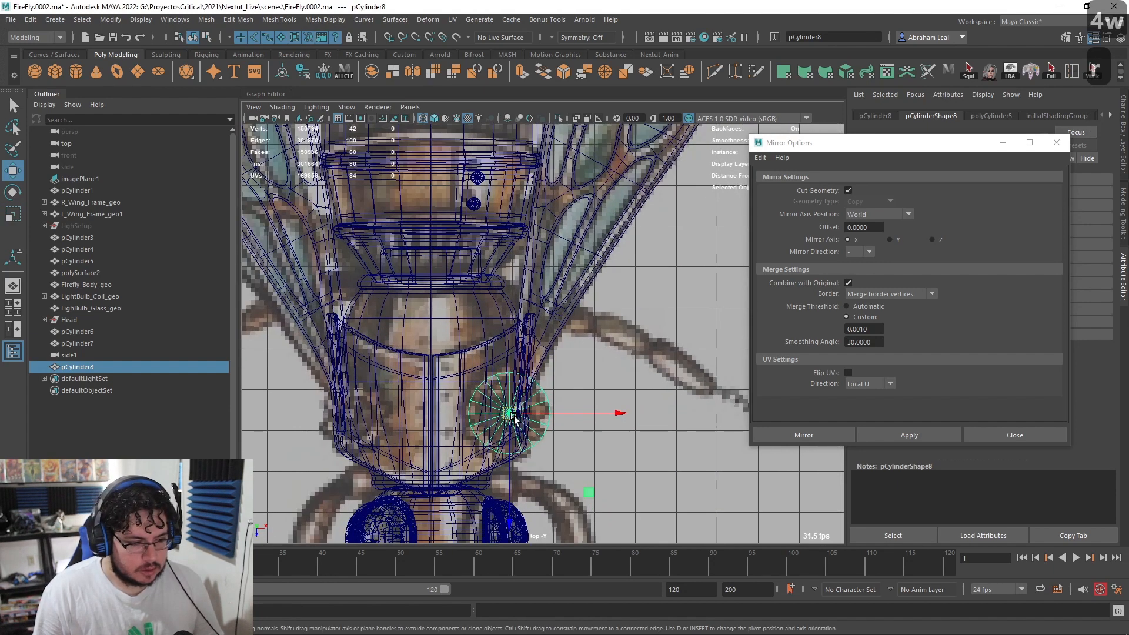
key(r)
key(w)
key(r)
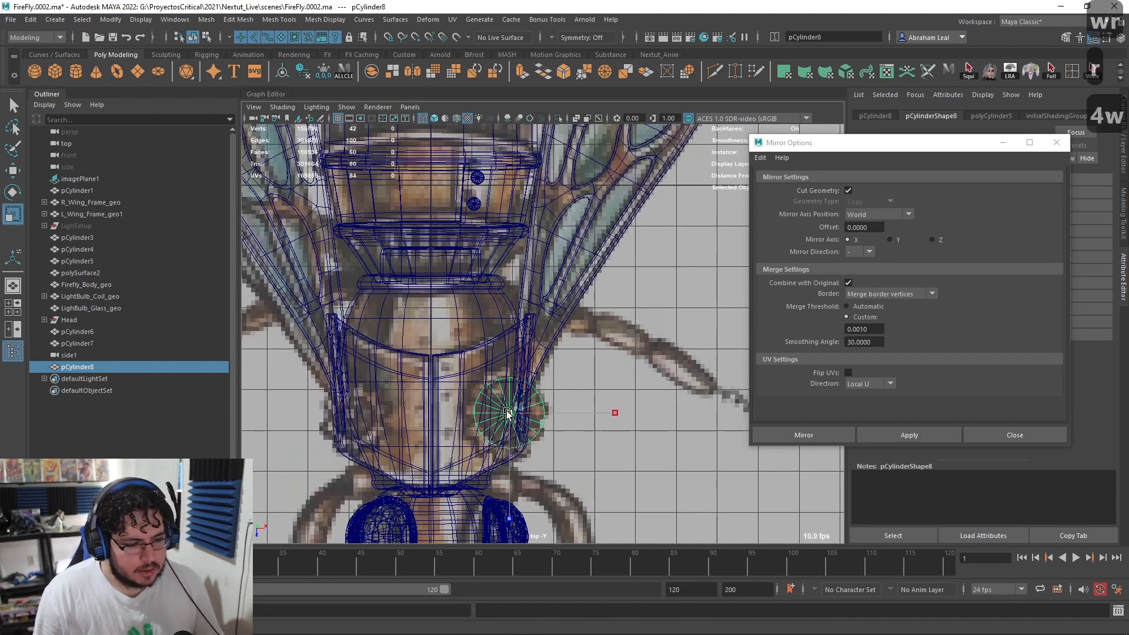
key(w)
drag(511, 413, 728, 414)
alt+middle_drag(722, 409, 557, 360)
key(5)
key(space)
drag(557, 361, 563, 331)
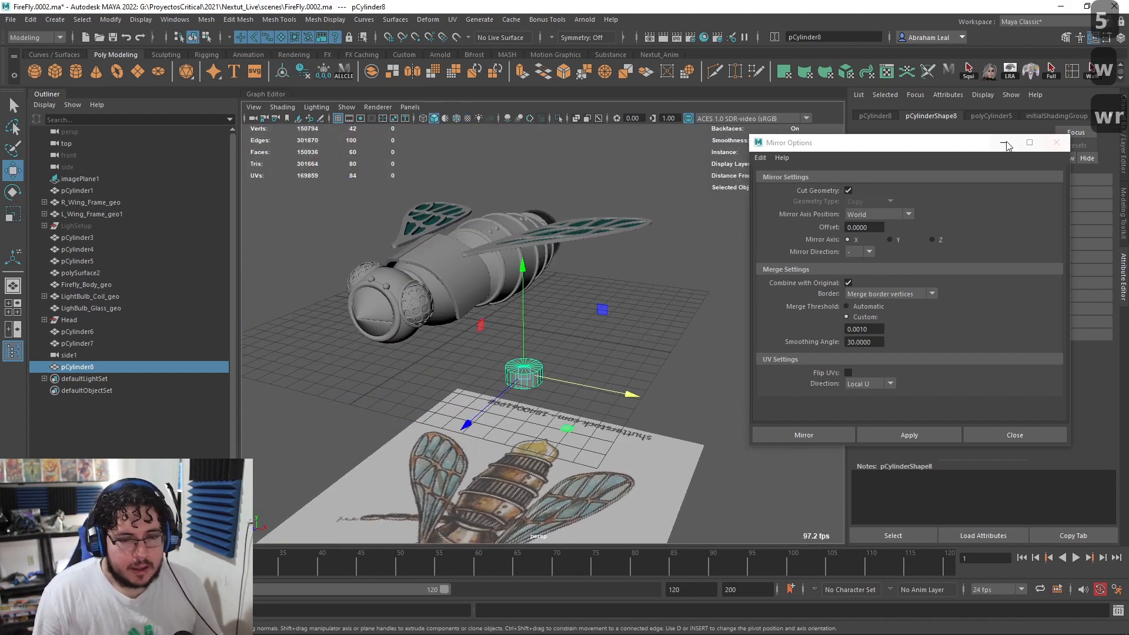
Step: Minimize the Mirror Options window and set the cylinder's axis subdivisions to 28
click(1004, 142)
key(ctrl+a)
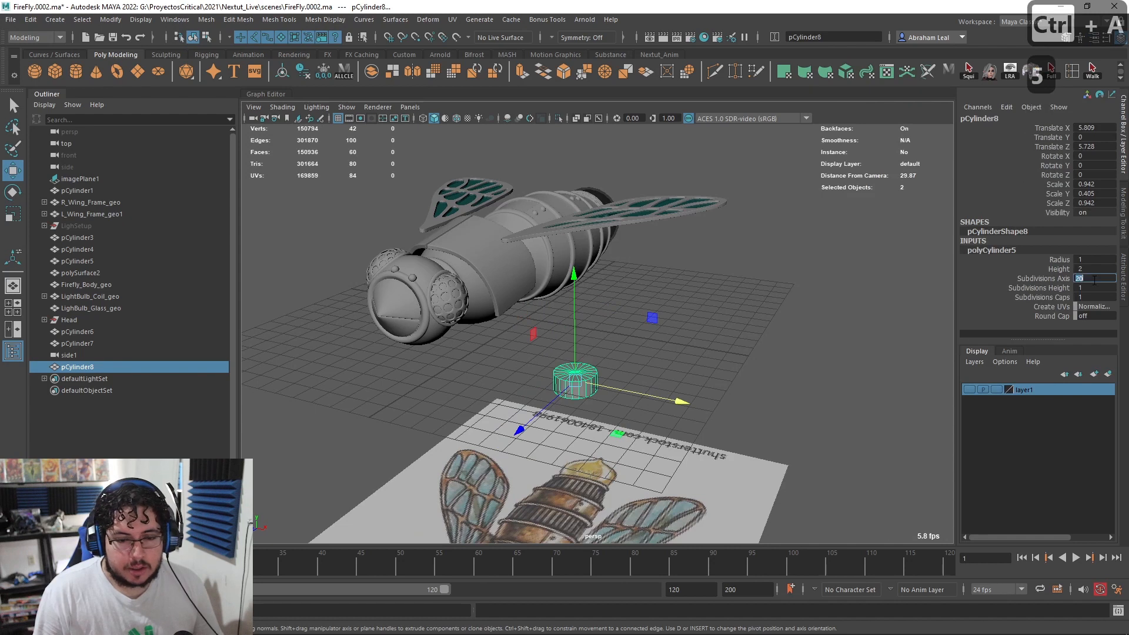
text(2)
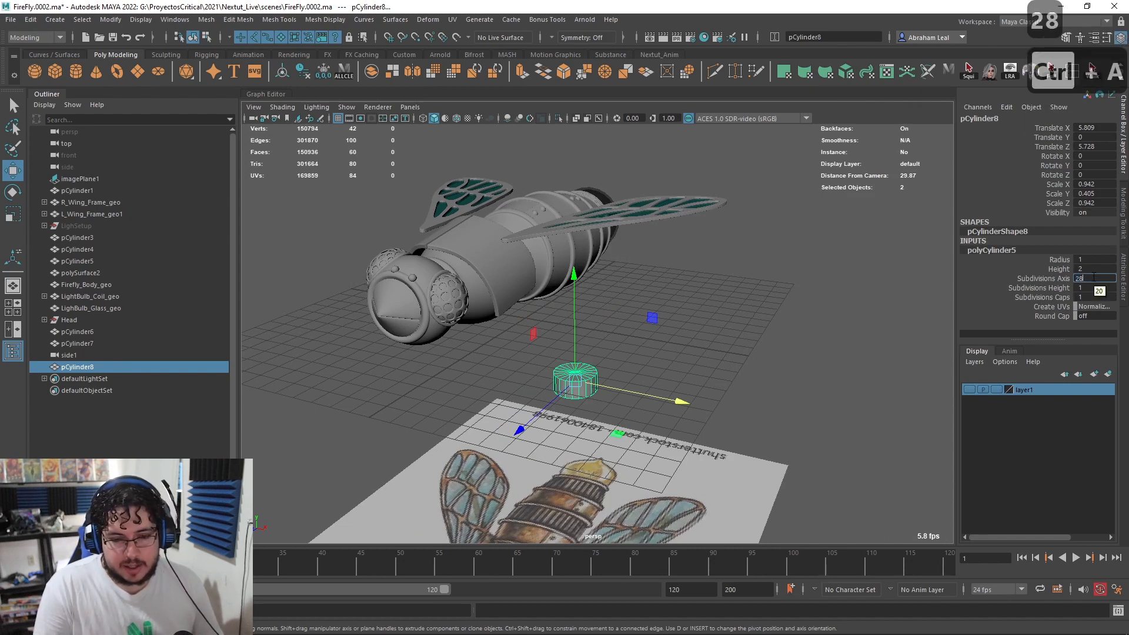
text(8)
key(Return)
scroll(556, 318, up, 6)
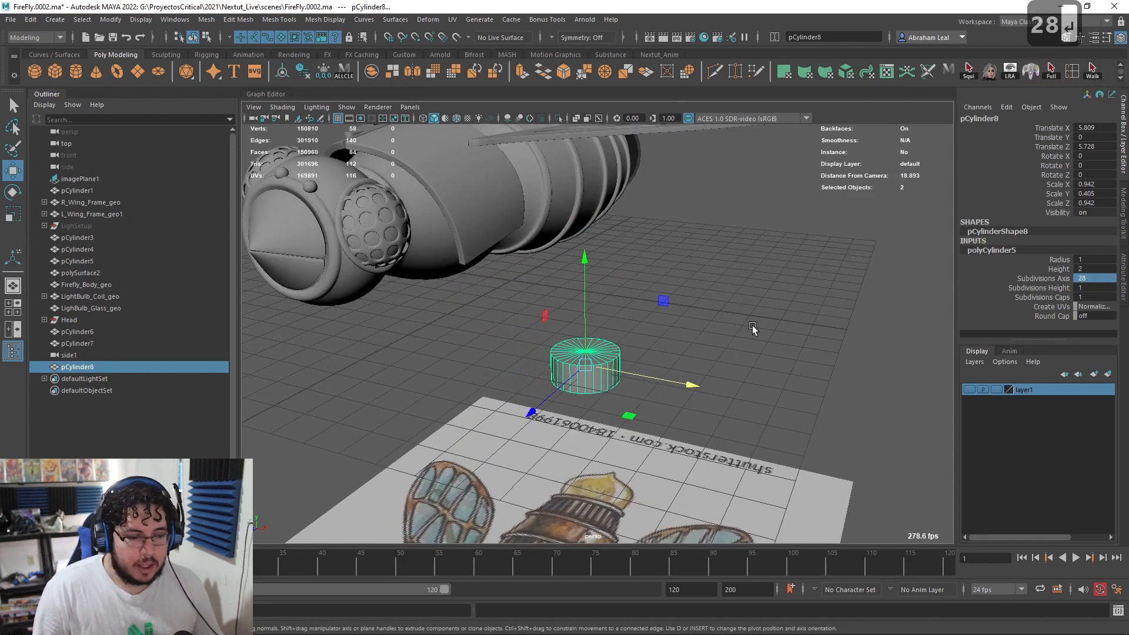
Step: Flatten the cylinder into a thin disc with a Y scale of about 0.11
click(599, 376)
key(r)
drag(560, 323, 561, 406)
alt+middle_drag(595, 375, 641, 338)
alt+drag(641, 339, 686, 305)
alt+middle_drag(685, 305, 597, 383)
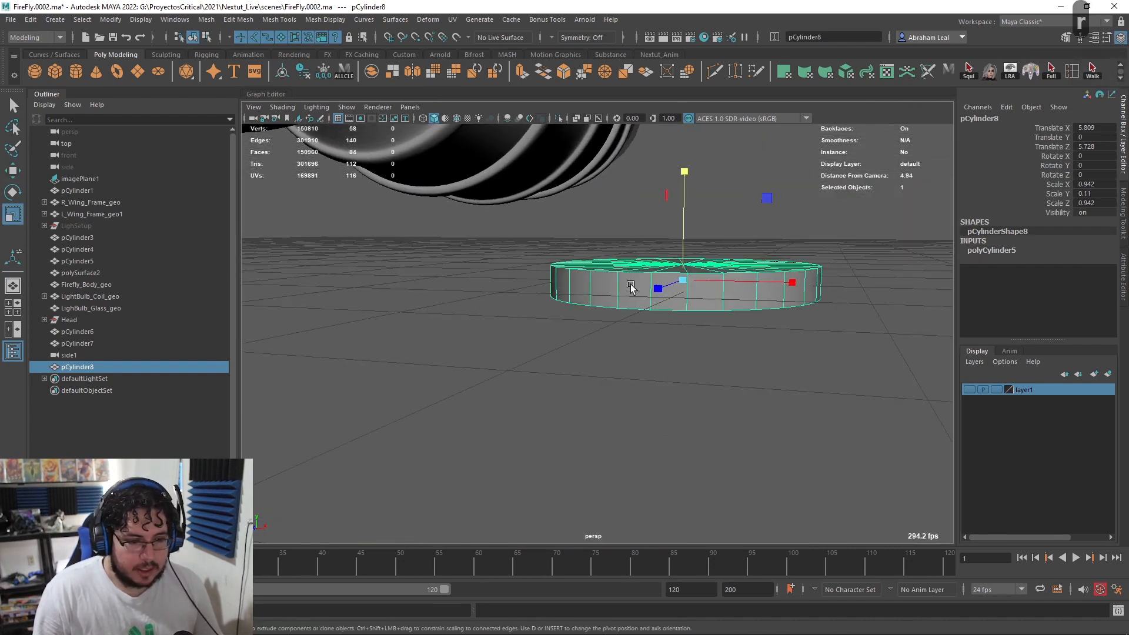
Step: Select every other side face all the way around the disc
right_drag(633, 286, 632, 319)
click(634, 286)
key(q)
shift+click(761, 294)
alt+drag(761, 294, 604, 344)
alt+drag(668, 321, 532, 324)
shift+click(631, 293)
shift+click(560, 331)
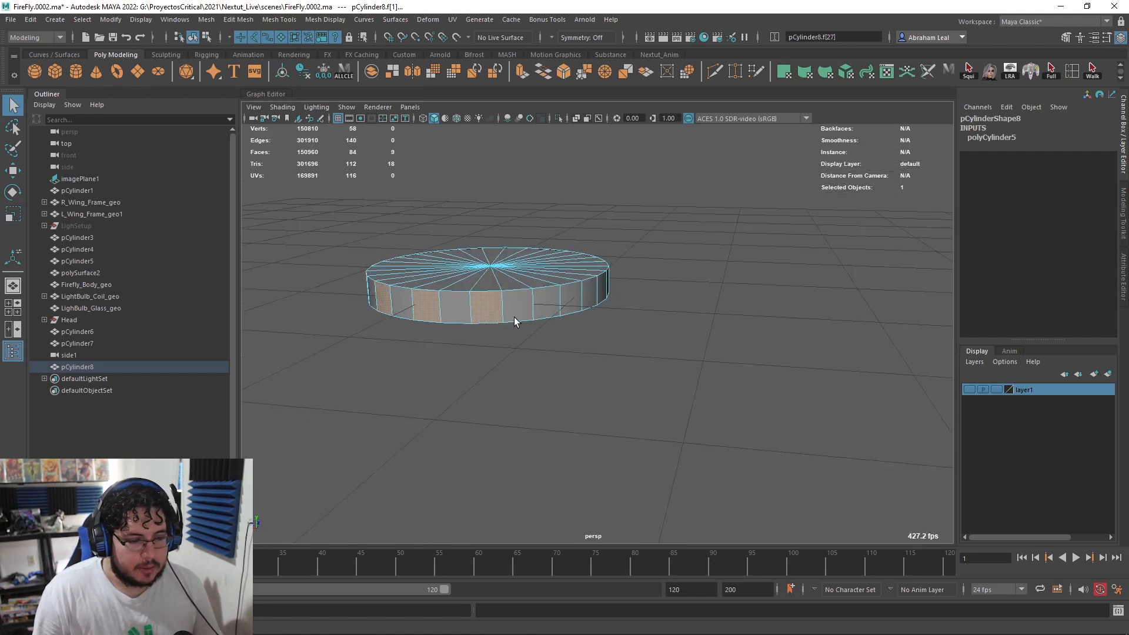
shift+click(585, 298)
alt+drag(585, 298, 618, 289)
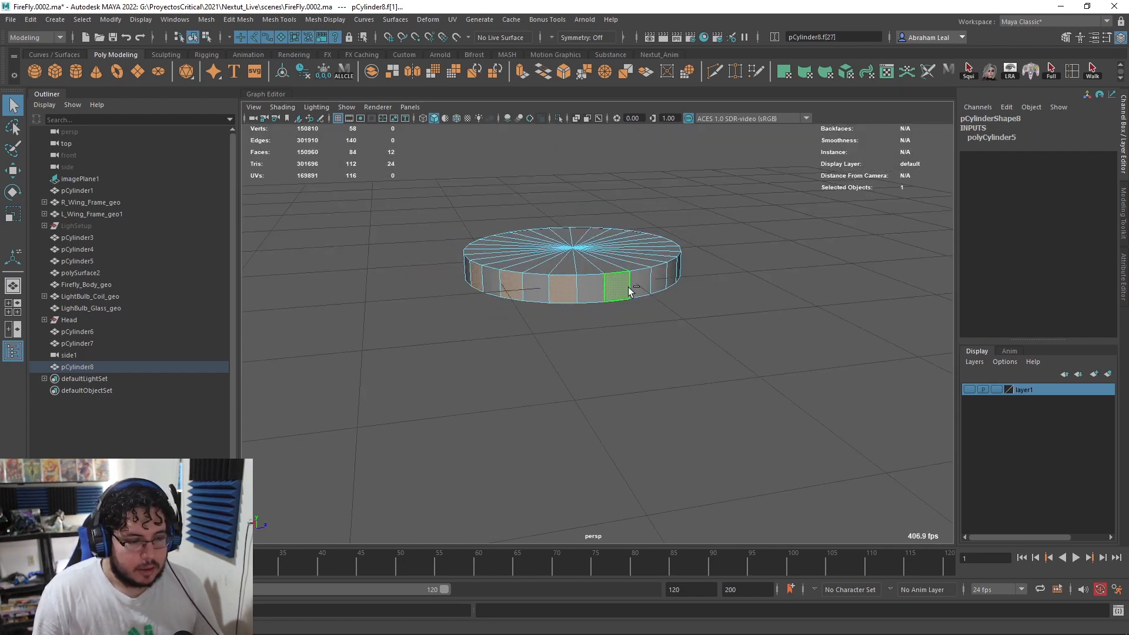
alt+drag(698, 293, 660, 304)
alt+drag(759, 309, 706, 340)
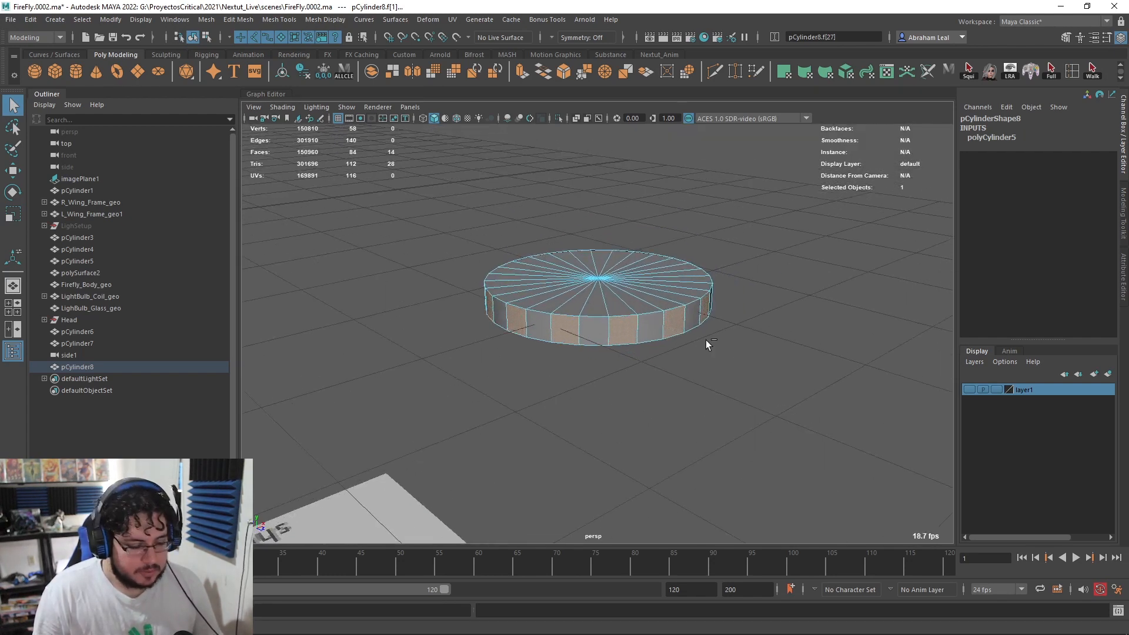
Step: Extrude the alternating side faces outward to form the gear teeth
key(ctrl+e)
drag(638, 245, 645, 245)
alt+drag(646, 246, 574, 329)
Step: Delete the disc's top and bottom cap faces
drag(799, 193, 628, 267)
right_click(626, 266)
click(627, 287)
right_drag(625, 283, 626, 313)
mouse_move(643, 296)
mouse_down()
mouse_move(588, 345)
mouse_move(612, 302)
mouse_move(546, 246)
mouse_move(582, 245)
mouse_move(572, 243)
mouse_move(737, 327)
mouse_move(733, 342)
mouse_move(657, 296)
mouse_up()
key(Delete)
Step: Extrude the gear's open border edges and scale them inward to form the flat ring surfaces
double_click(539, 230)
key(ctrl+e)
key(ctrl+z)
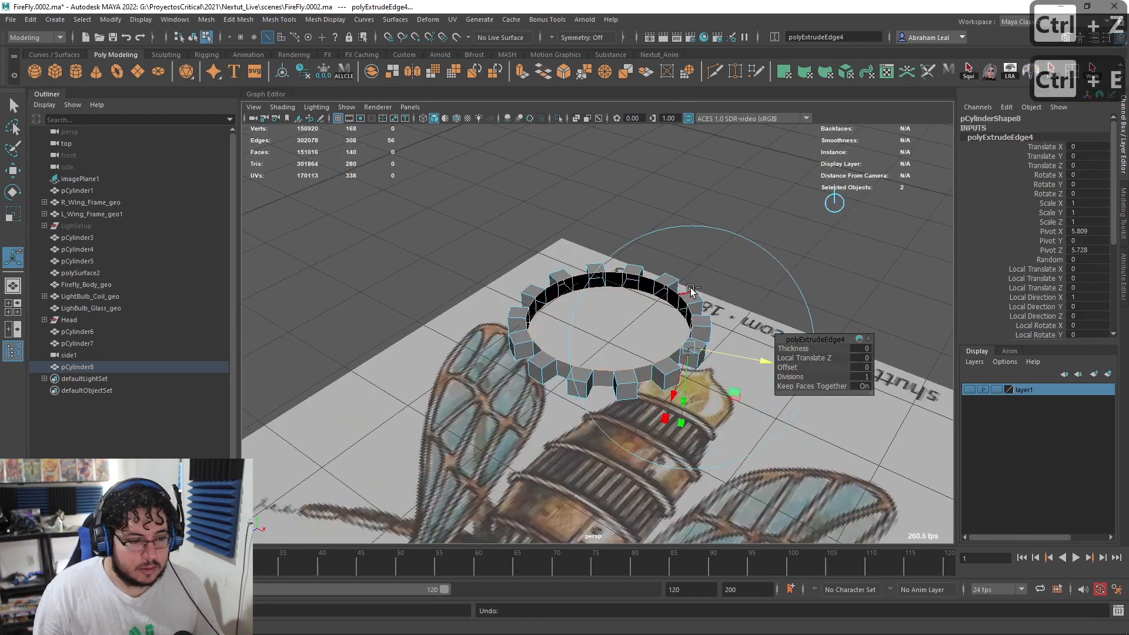
key(r)
Step: Level the gear's upper and lower vertex rows by scaling each of them flat in Y
alt+drag(613, 329, 477, 302)
alt+right_drag(477, 301, 567, 310)
alt+drag(567, 309, 674, 269)
right_click(560, 270)
right_drag(674, 269, 674, 301)
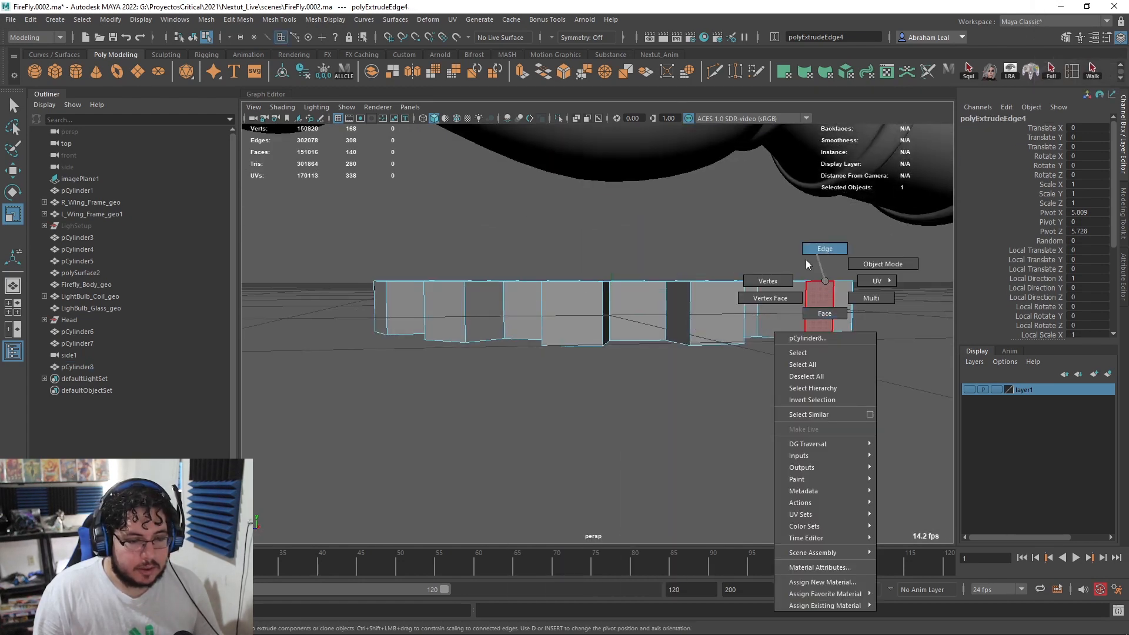
right_drag(808, 264, 882, 229)
drag(359, 292, 330, 298)
alt+drag(403, 306, 470, 337)
drag(613, 179, 615, 355)
alt+drag(617, 355, 677, 333)
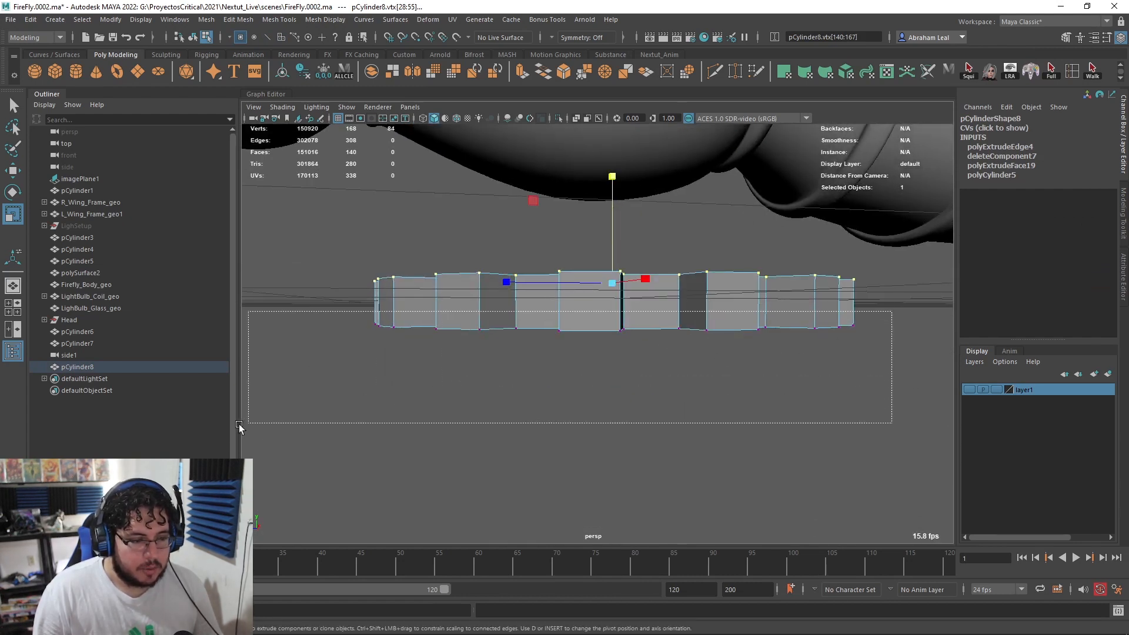
drag(616, 210, 506, 273)
Step: Bridge the upper and lower inner border edges to close the wall of the gear's centre hole
key(F10)
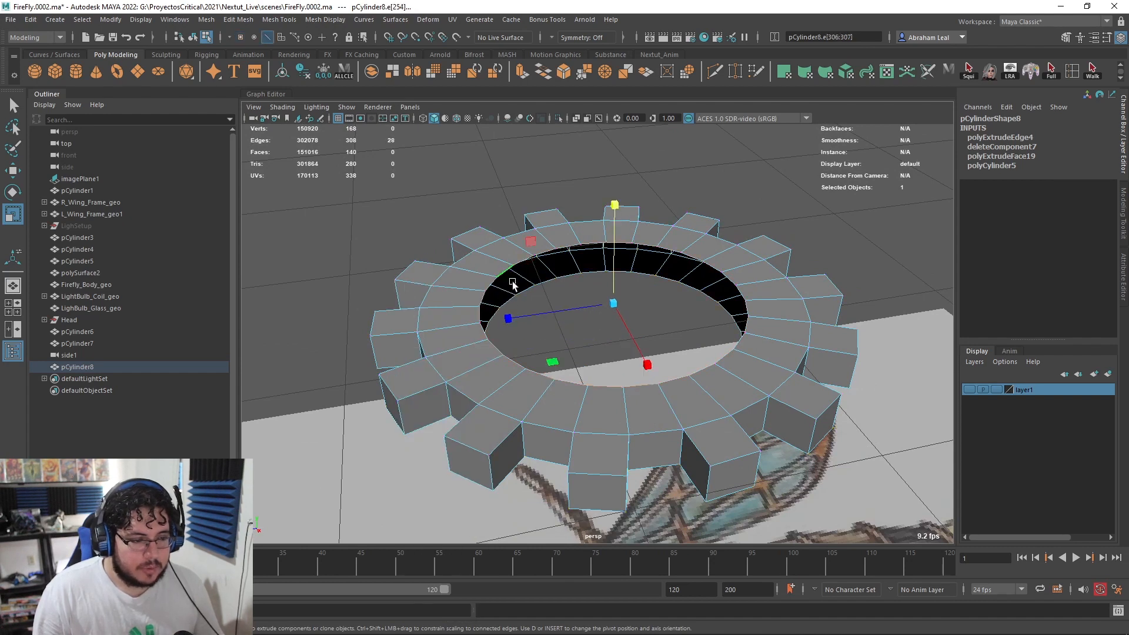
click(236, 19)
click(257, 74)
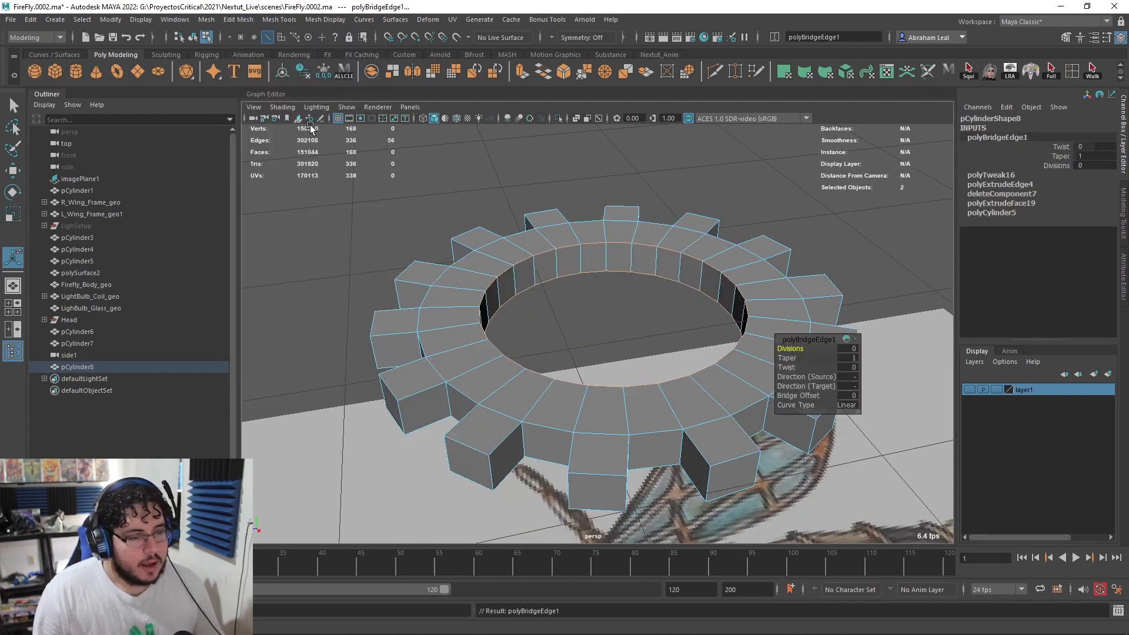
Step: Compare the gear's smoothed preview with its unsmoothed shape
alt+drag(645, 183, 530, 312)
key(F8)
key(3)
key(1)
key(3)
scroll(718, 332, down, 8)
alt+right_drag(529, 311, 604, 315)
key(1)
alt+drag(580, 297, 620, 290)
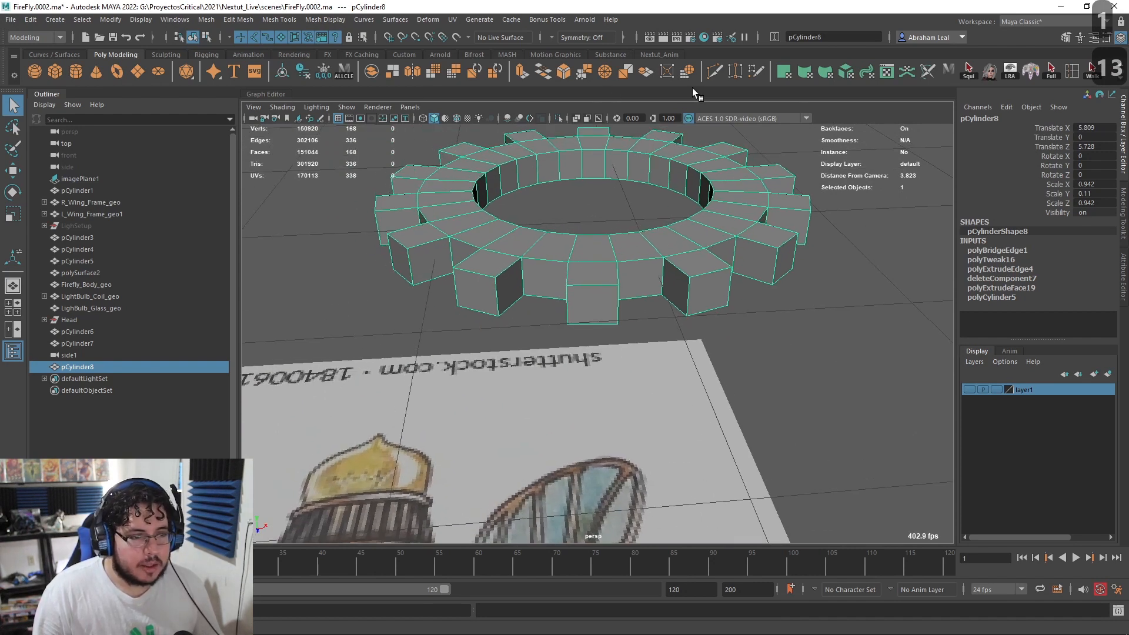
Step: Insert edge loops near the upper and lower rims of the gear's outer sides, and compare the smoothed gear with the reference
shift+right_drag(658, 158, 653, 194)
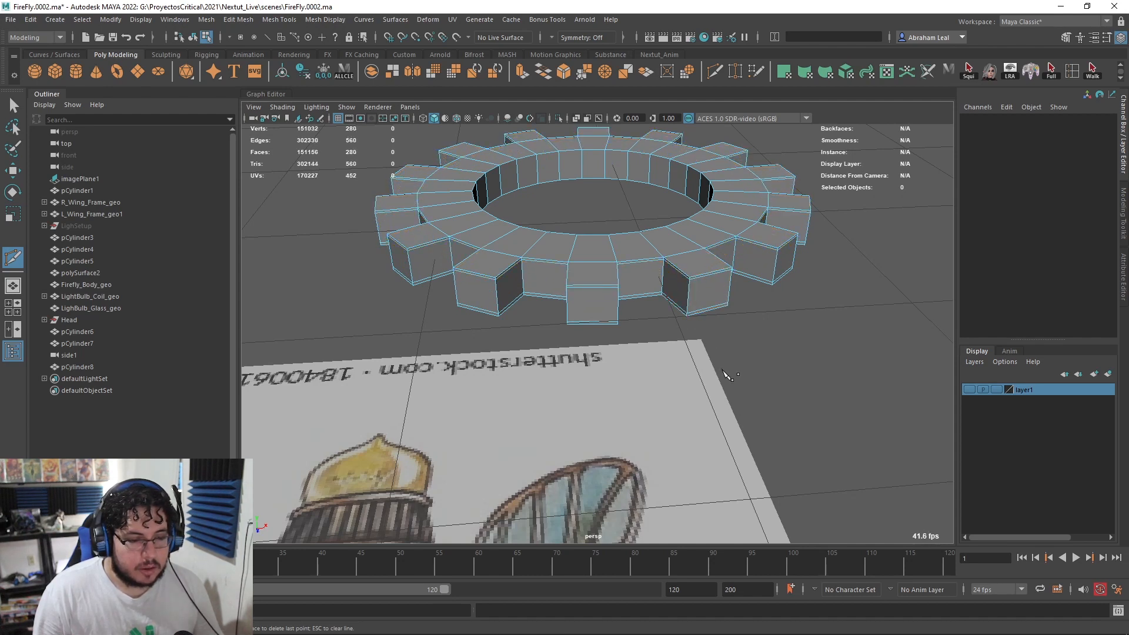
key(3)
key(q)
right_drag(642, 242, 700, 231)
click(831, 240)
alt+drag(817, 247, 743, 330)
alt+right_drag(743, 330, 725, 330)
alt+drag(726, 330, 500, 345)
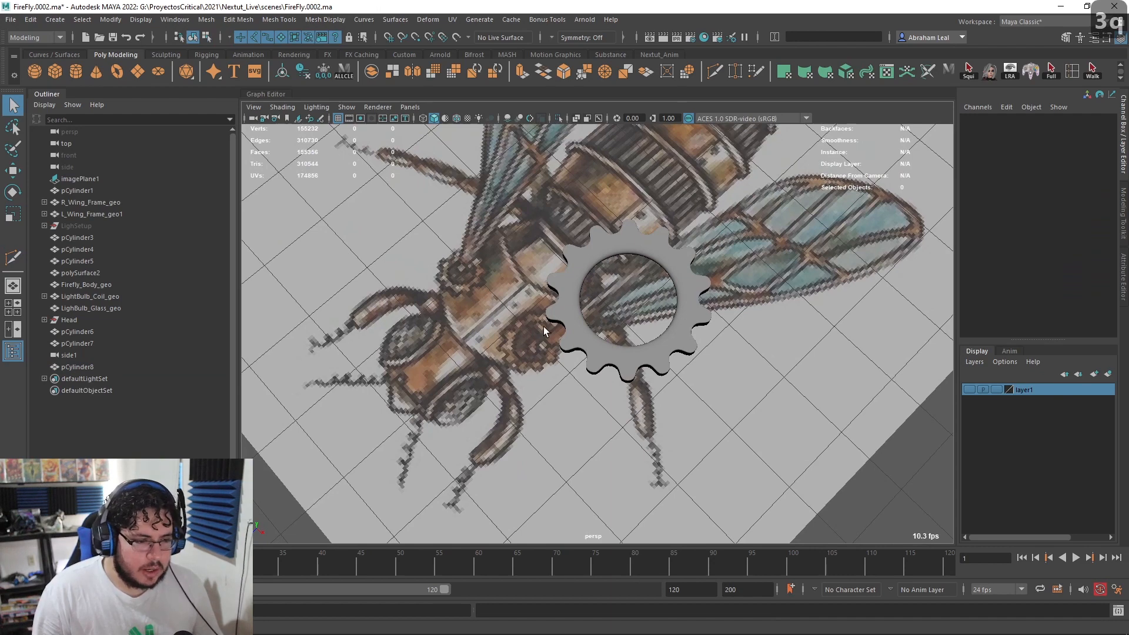
scroll(544, 331, up, 5)
alt+middle_drag(535, 273, 569, 284)
alt+drag(564, 282, 506, 247)
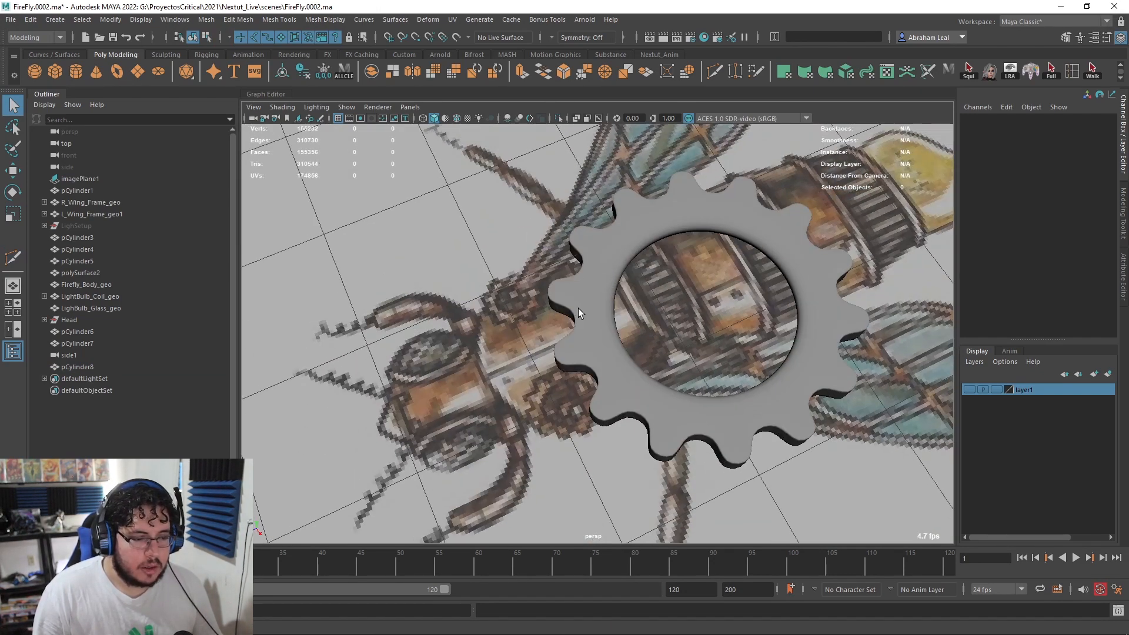
Step: Bevel the two edge loops around the gear's centre hole and preview the gear smoothed
click(577, 308)
scroll(608, 284, up, 6)
key(F10)
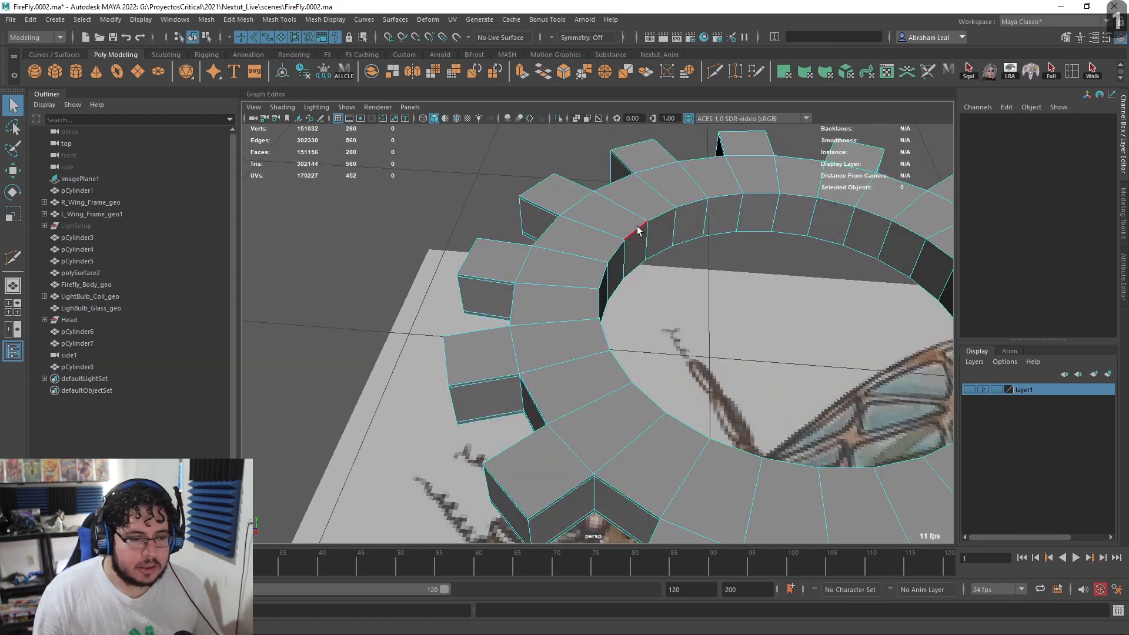
double_click(637, 230)
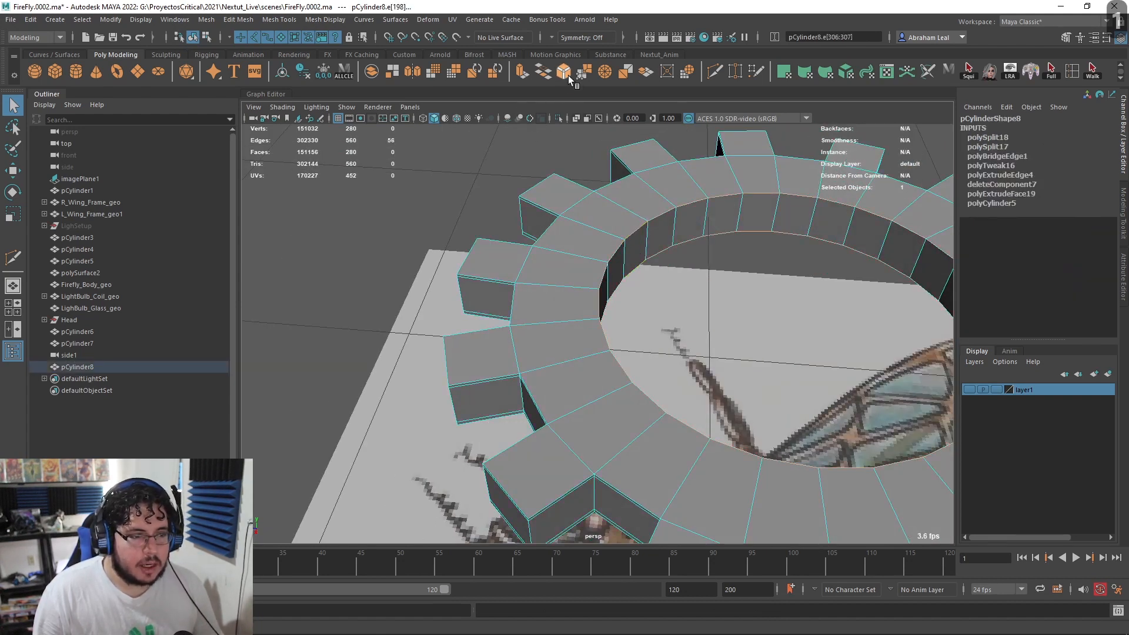
key(ctrl+b)
mouse_move(791, 348)
mouse_down()
mouse_move(781, 347)
mouse_move(787, 356)
mouse_up()
key(3)
right_drag(628, 229, 683, 214)
click(444, 193)
Step: Move the gear over the reference gear beside the thorax in the top wireframe view
scroll(525, 261, down, 10)
scroll(613, 297, down, 5)
alt+drag(526, 261, 682, 312)
click(622, 315)
key(space)
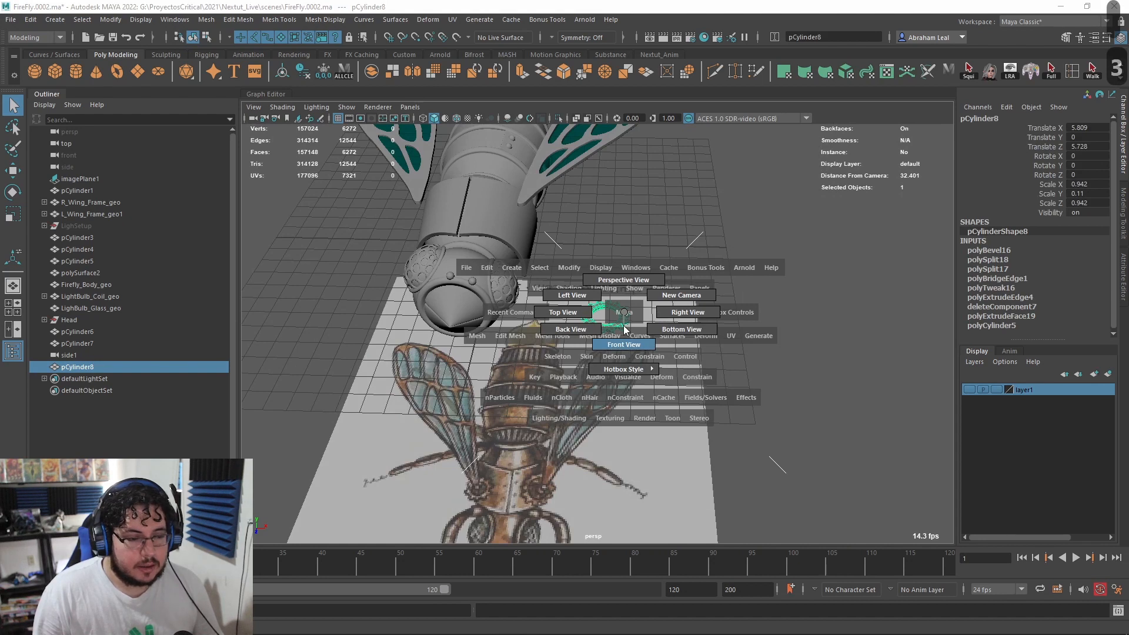
drag(551, 300, 555, 312)
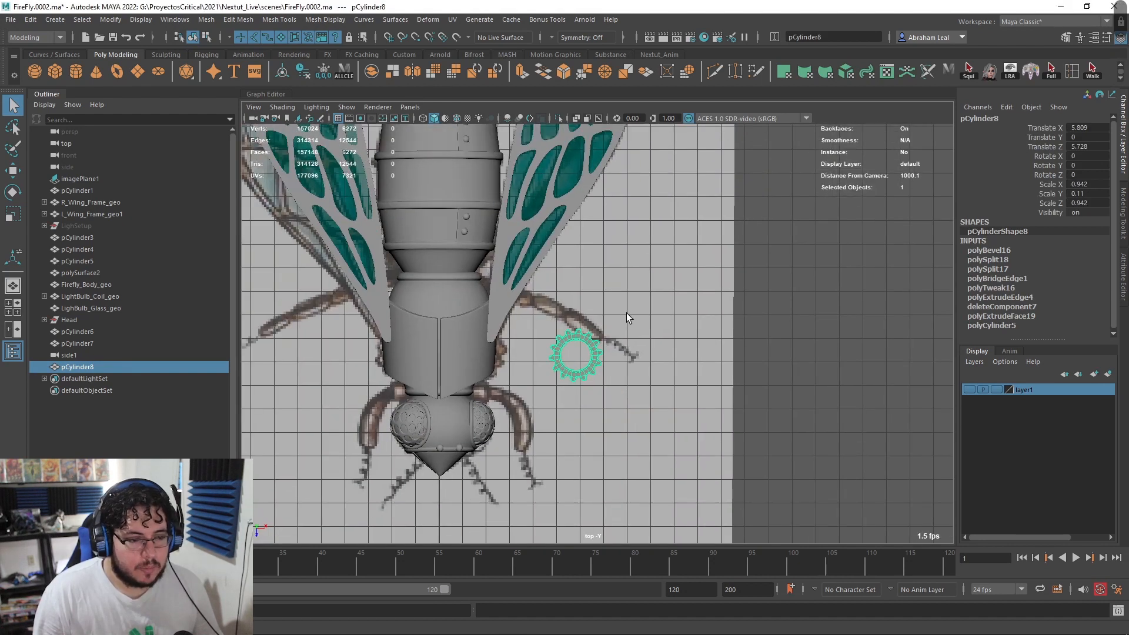
key(4)
scroll(680, 241, up, 5)
alt+middle_drag(577, 298, 685, 297)
scroll(684, 296, up, 4)
mouse_move(598, 271)
mouse_down()
mouse_move(605, 200)
mouse_move(569, 165)
mouse_move(593, 230)
mouse_up()
Step: Raise the gear to the thorax plate and tilt it about -44 degrees around Z in the shaded perspective view
key(space)
key(6)
drag(535, 172, 408, 305)
key(e)
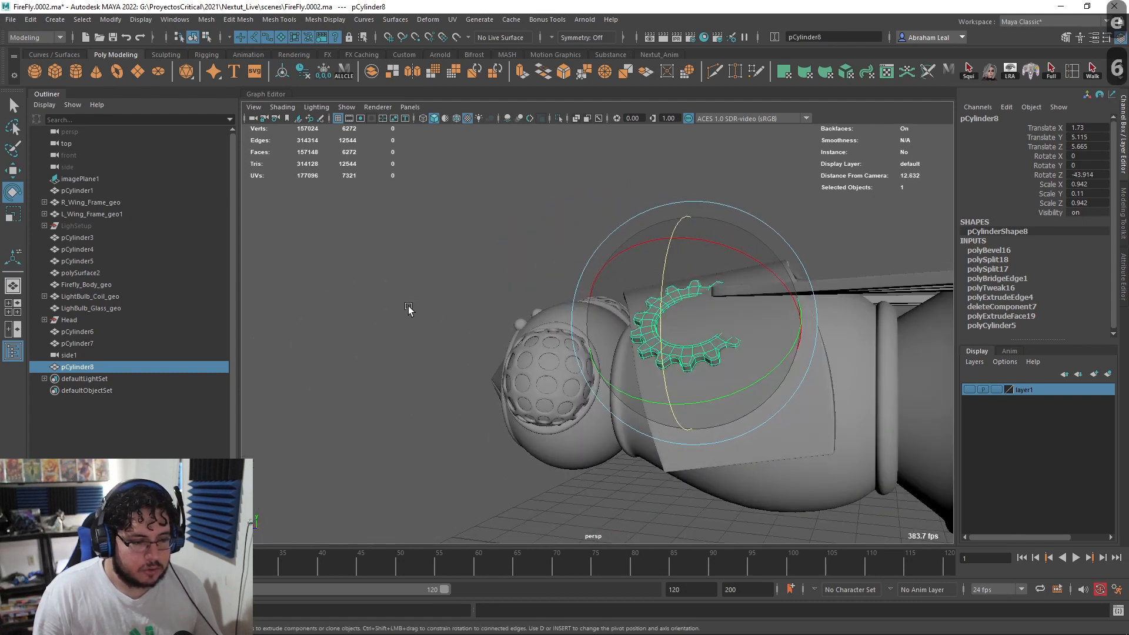
Step: Fit the gear against the curved plate with rotations of about 7.6, -13.6 and -53 degrees, and adjust its position
alt+right_drag(408, 306, 551, 303)
alt+drag(552, 302, 658, 355)
key(w)
drag(541, 327, 581, 297)
key(e)
click(680, 244)
alt+drag(680, 245, 649, 294)
Step: Scale the gear up uniformly to about 1.113 in X and Z to match the reference gear in the wireframe top view
key(space)
click(600, 296)
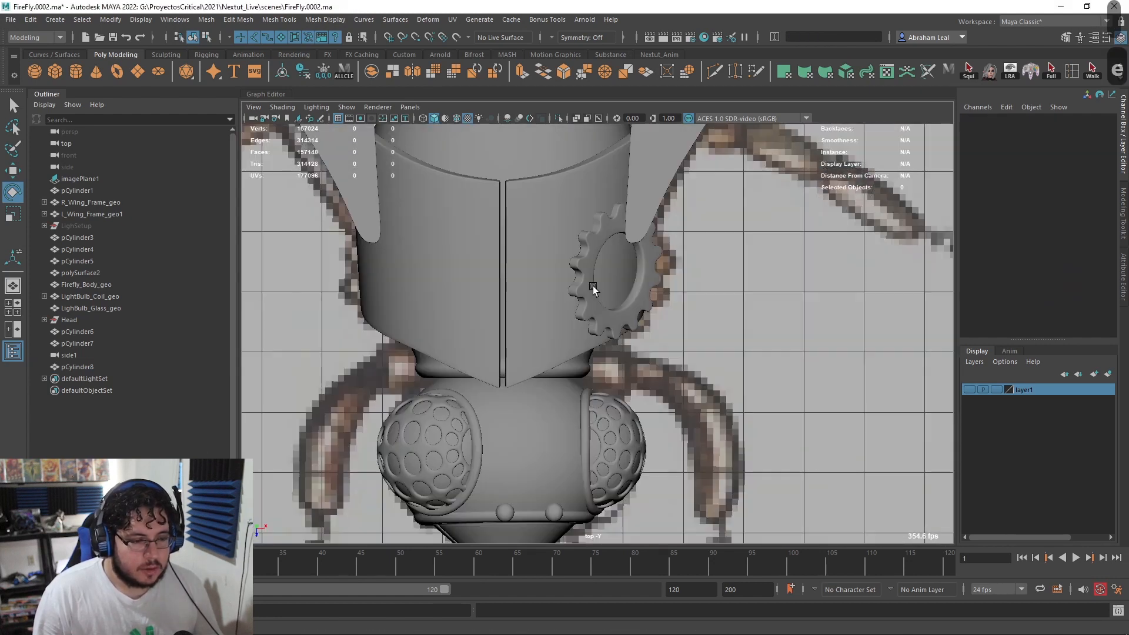
key(4)
click(632, 277)
key(r)
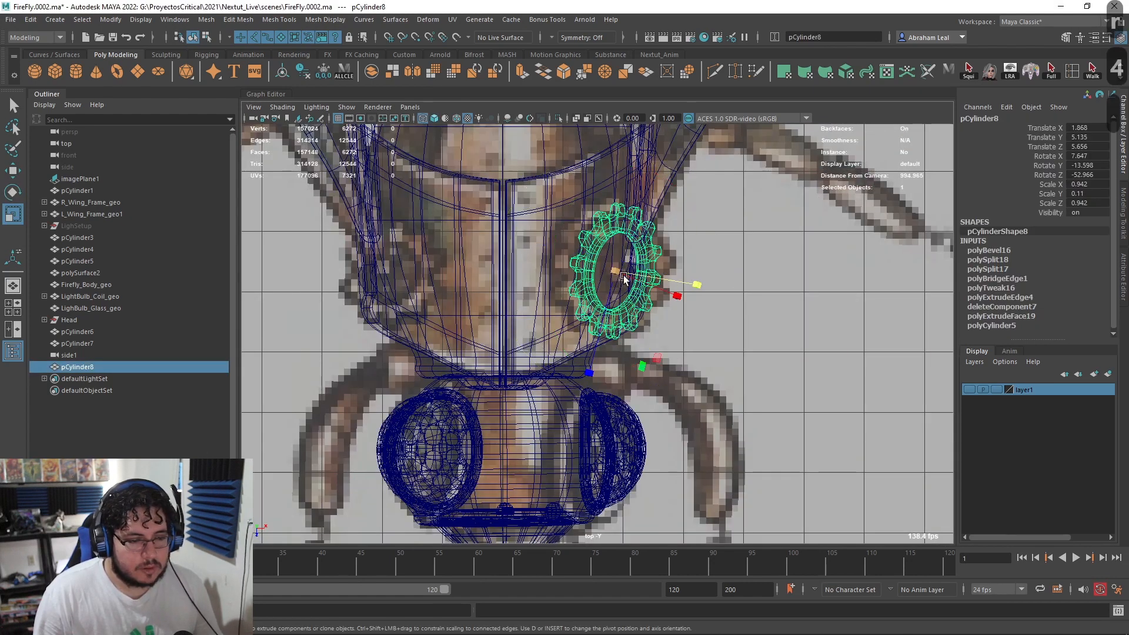
drag(634, 272, 647, 272)
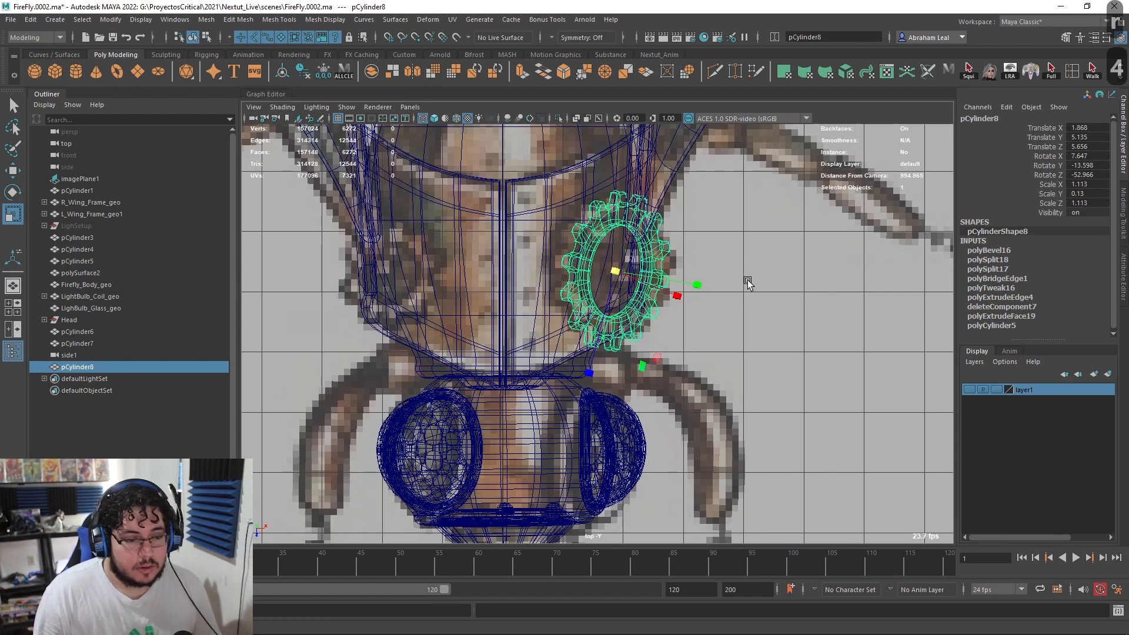
key(6)
key(space)
key(6)
key(space)
click(735, 282)
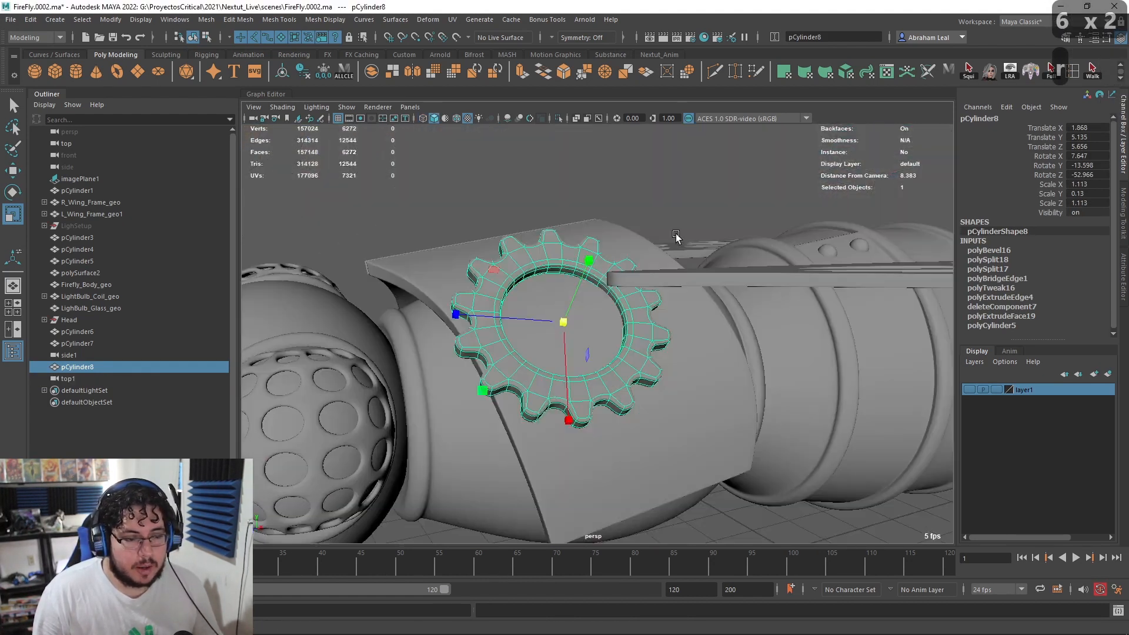
Step: Nudge the gear against the thorax plate to about X 1.877, Y 5.114 and Z 5.705
alt+drag(676, 235, 615, 230)
click(528, 199)
alt+drag(528, 198, 450, 258)
alt+right_drag(450, 259, 474, 251)
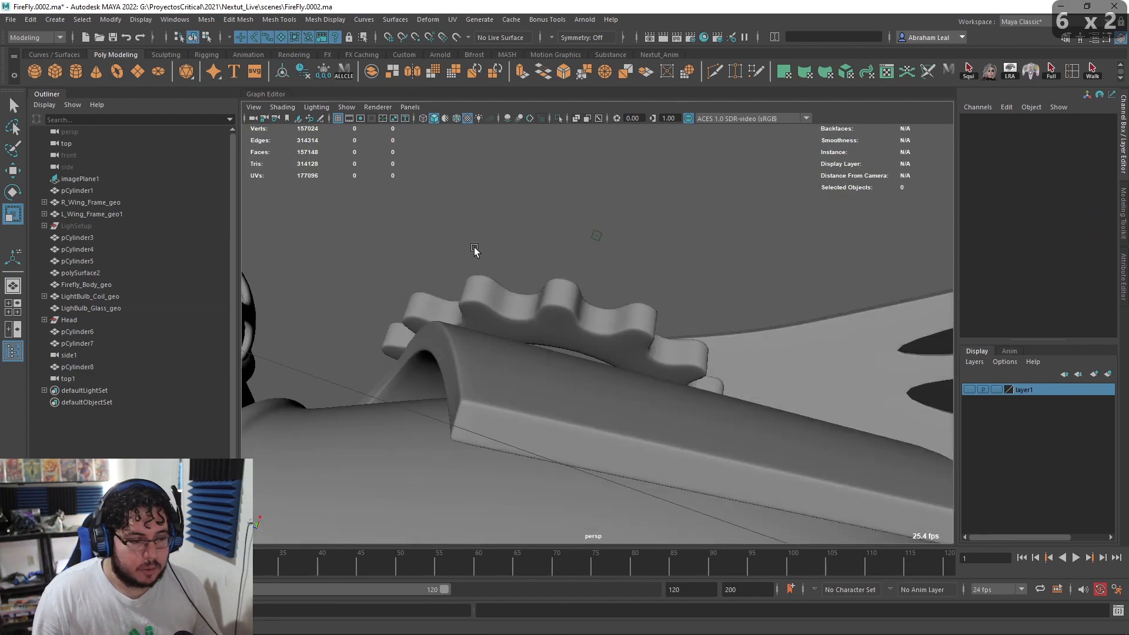
alt+drag(416, 324, 713, 385)
alt+right_drag(713, 385, 596, 362)
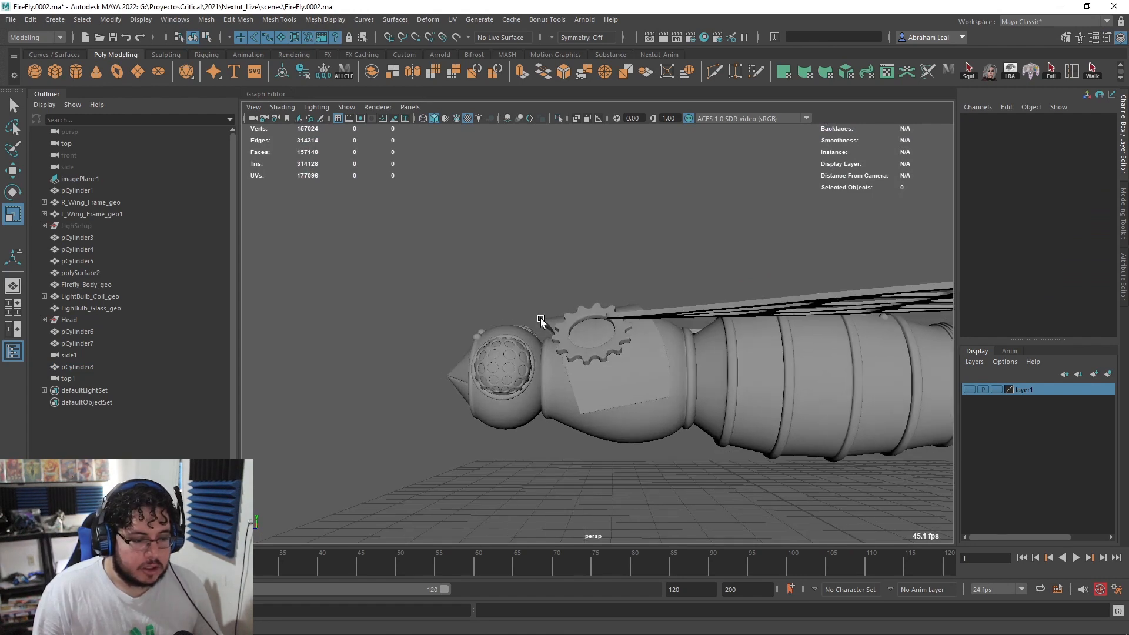
click(555, 330)
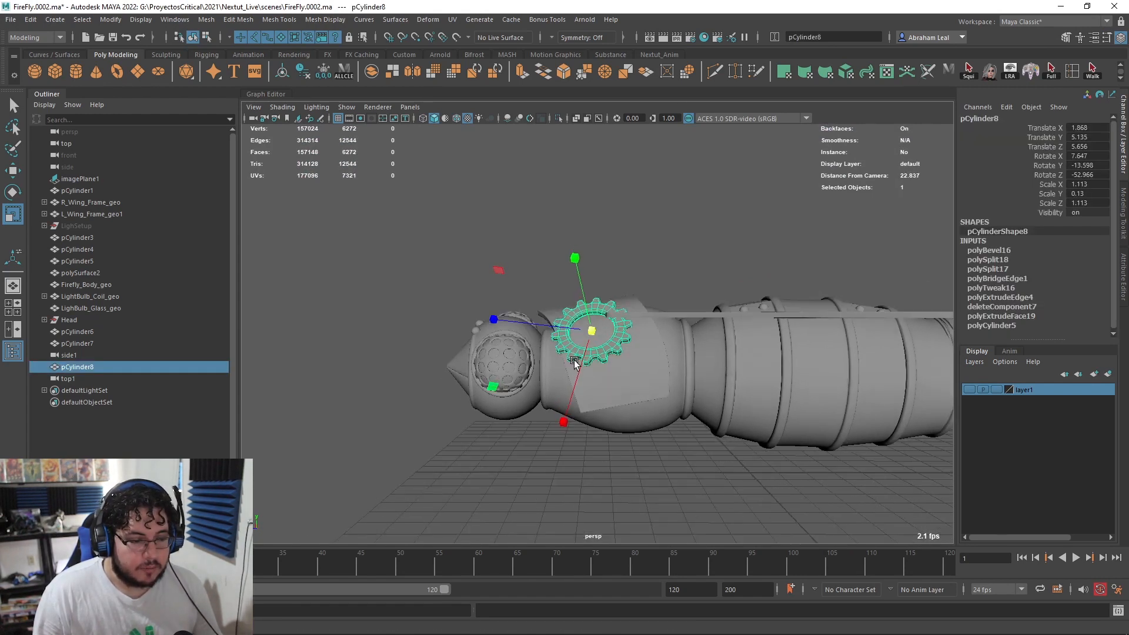
alt+drag(556, 331, 549, 336)
alt+drag(560, 278, 571, 330)
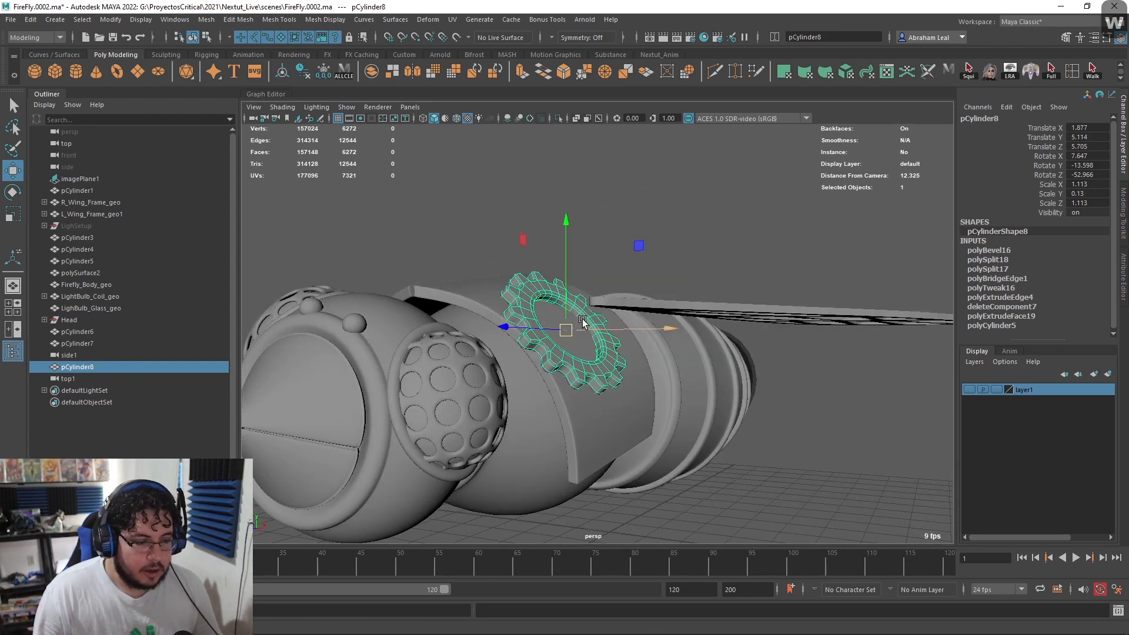
Step: Examine the fitted gear on the thorax and compare it with the gears and leg shapes in the reference image
click(635, 295)
alt+drag(635, 294, 587, 212)
click(570, 290)
alt+right_drag(588, 211, 606, 171)
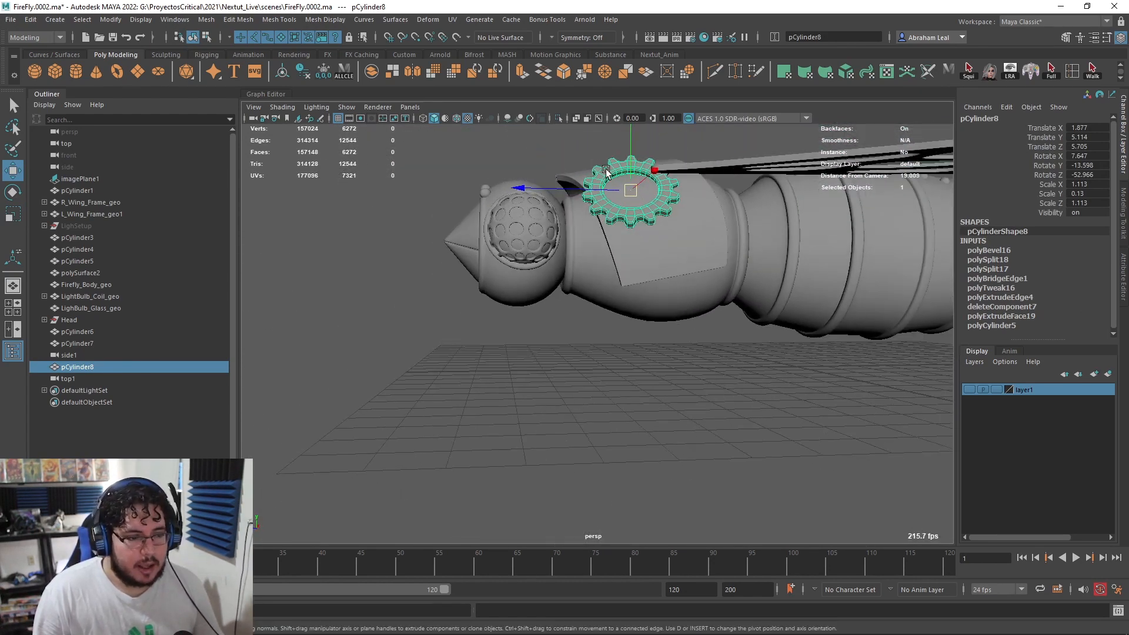
key(7)
click(527, 320)
alt+drag(527, 319, 622, 267)
alt+drag(575, 232, 751, 290)
key(6)
mouse_move(654, 265)
alt+mouse_down()
mouse_move(570, 275)
mouse_move(560, 246)
mouse_move(672, 267)
mouse_move(585, 289)
alt+mouse_up()
alt+drag(588, 446, 607, 387)
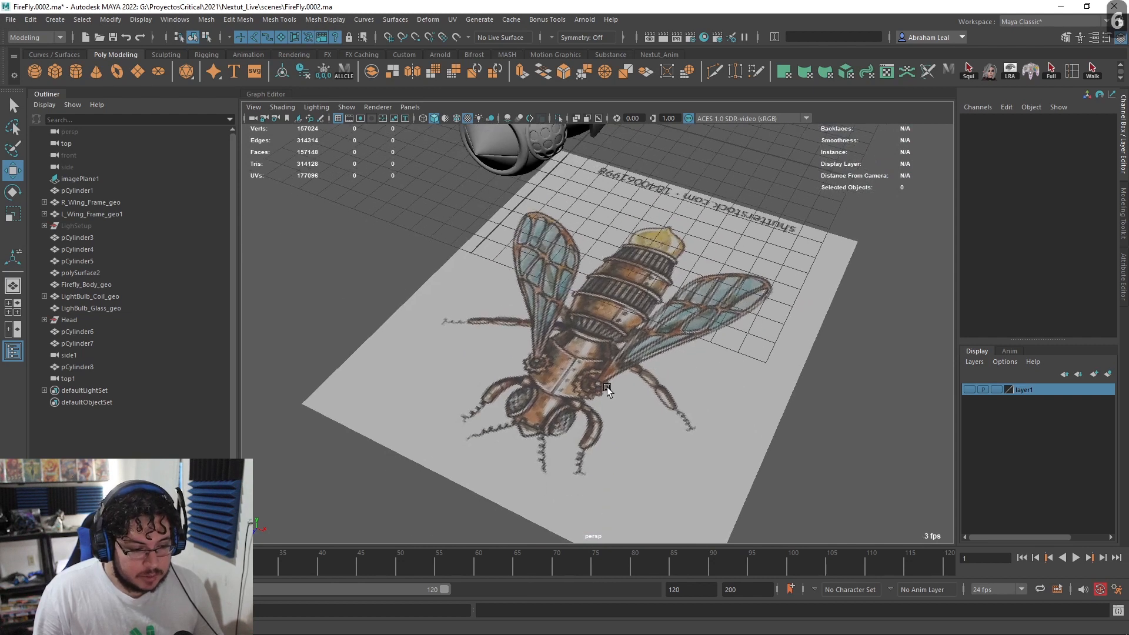
alt+right_drag(607, 387, 618, 434)
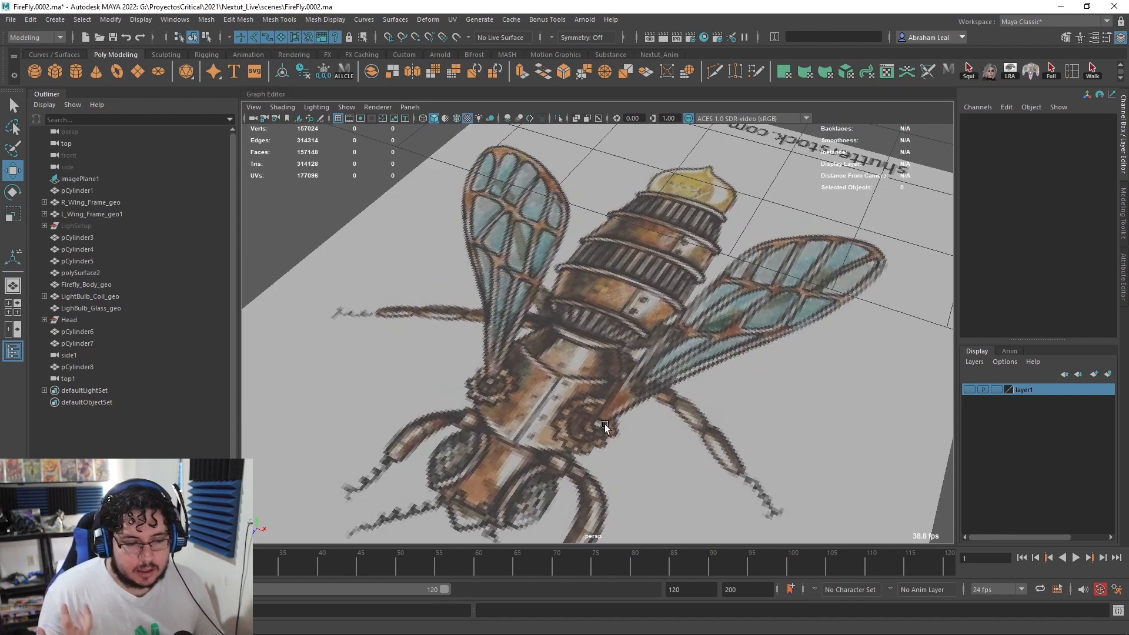
alt+right_drag(606, 426, 714, 295)
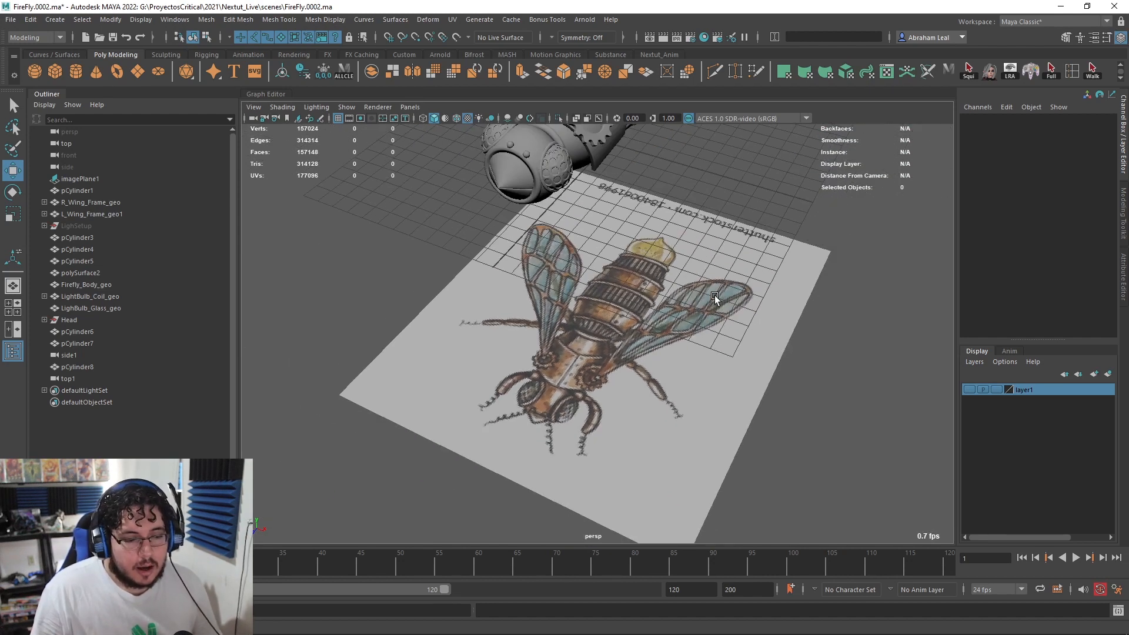
Step: Create a polygon sphere beside the firefly, scale it to about 1.73 and move it over the reference image at about Z 7.59
alt+drag(584, 217, 608, 273)
alt+middle_drag(608, 274, 605, 271)
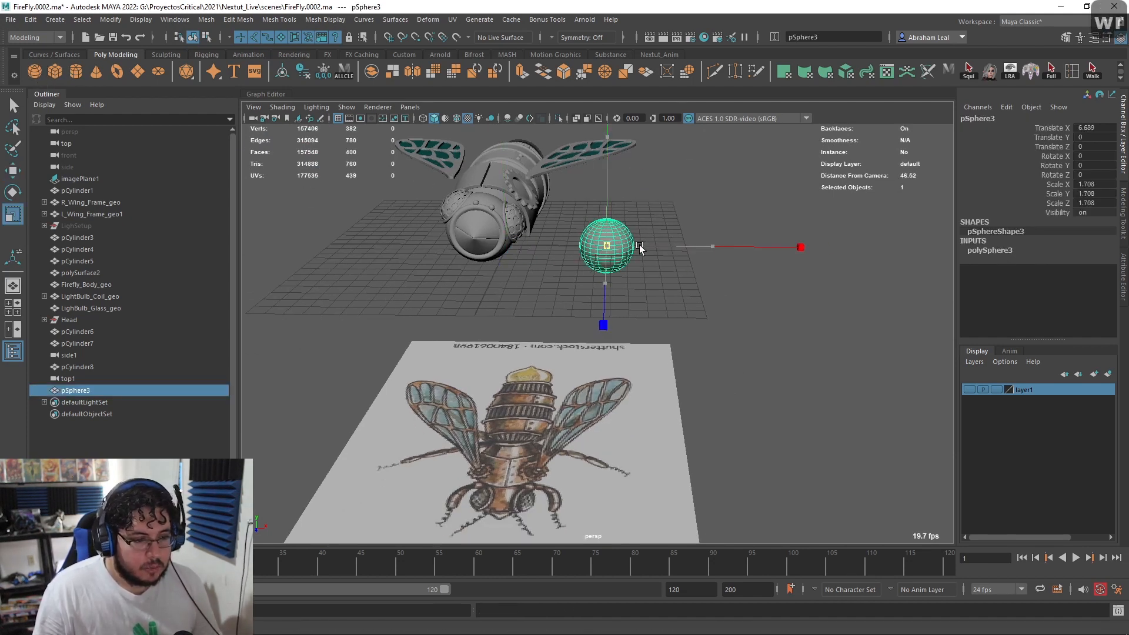
alt+drag(644, 248, 518, 253)
alt+middle_drag(766, 286, 634, 294)
scroll(634, 294, up, 5)
key(w)
drag(566, 261, 363, 277)
alt+middle_drag(438, 280, 615, 341)
scroll(615, 341, up, 2)
alt+drag(615, 340, 623, 283)
key(r)
scroll(629, 285, down, 4)
alt+drag(646, 288, 568, 304)
scroll(569, 304, up, 5)
scroll(570, 256, down, 3)
scroll(547, 232, up, 5)
Step: Duplicate the sphere, move the copy aside and reselect the original sphere
right_drag(506, 209, 507, 222)
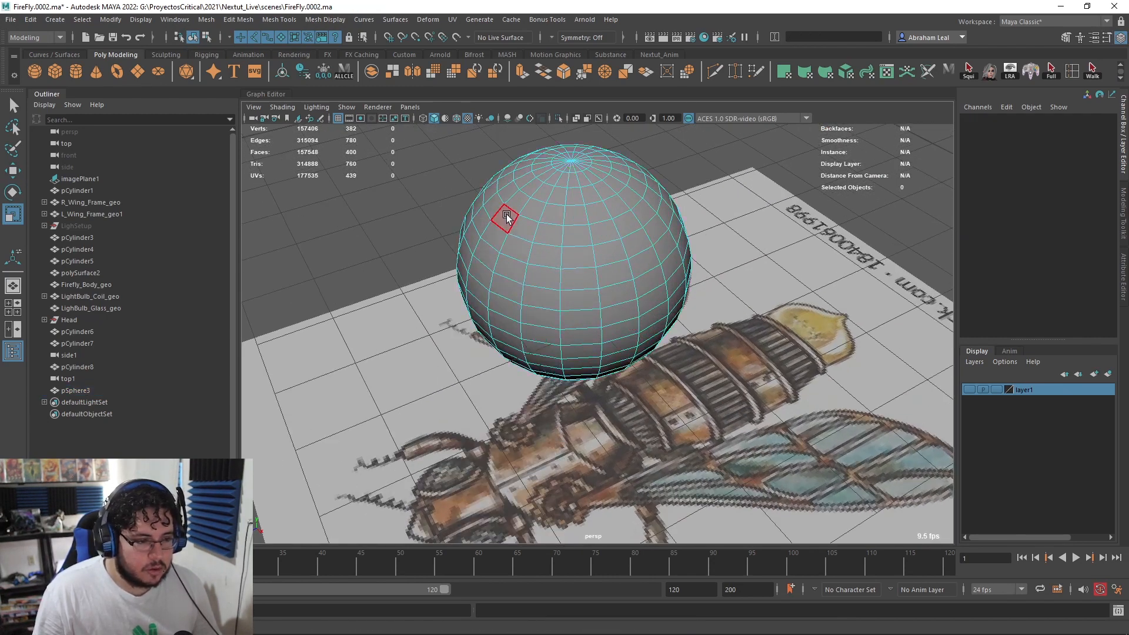
click(506, 219)
key(F8)
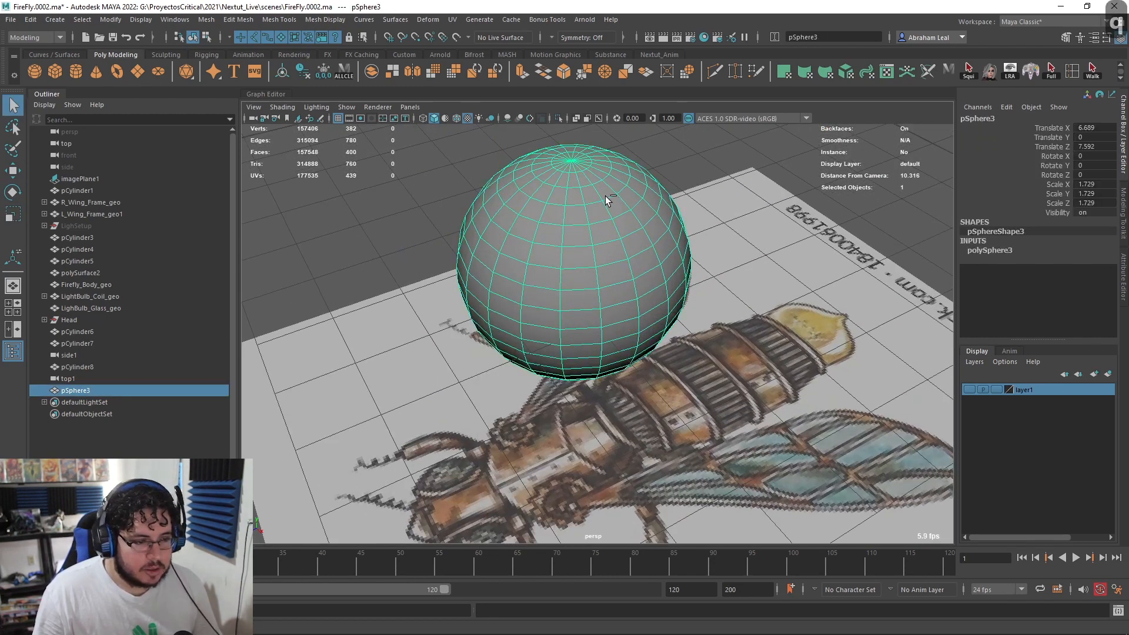
key(ctrl+d)
key(w)
click(546, 231)
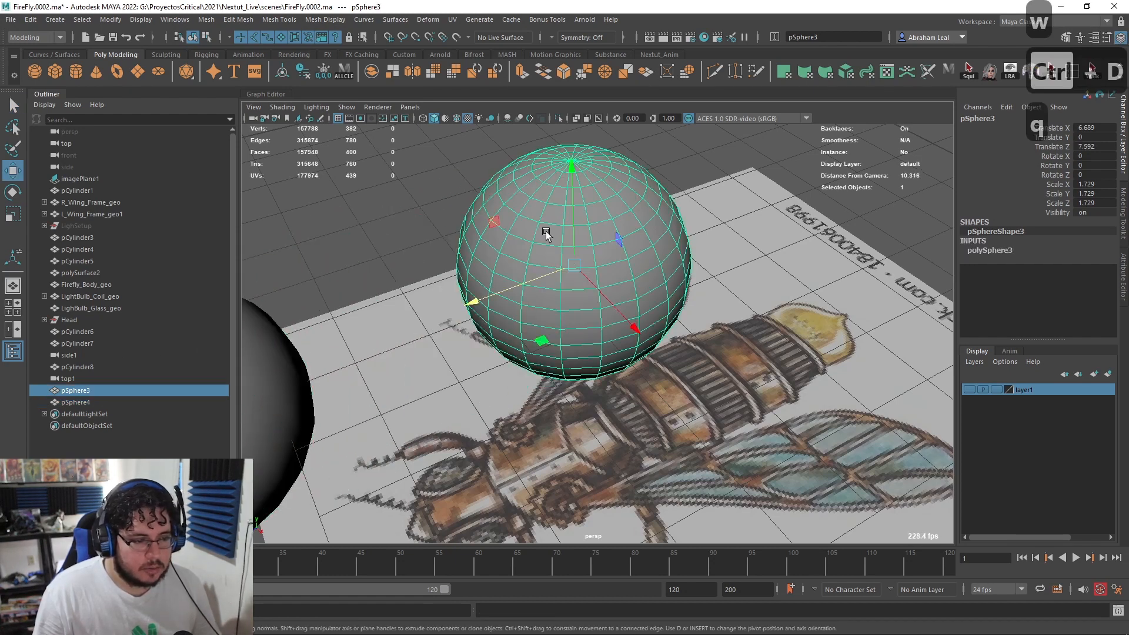
Step: Delete the upper face ring and the whole cap above it from the original sphere to open it up
right_drag(517, 243, 516, 256)
click(485, 255)
scroll(518, 282, down, 4)
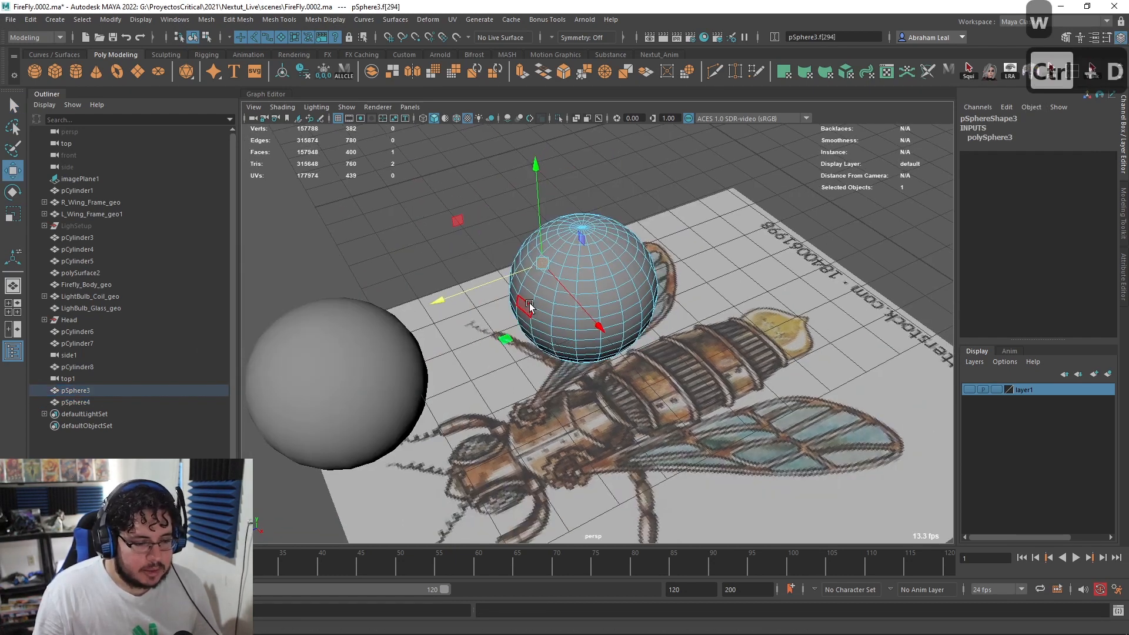
scroll(529, 306, up, 2)
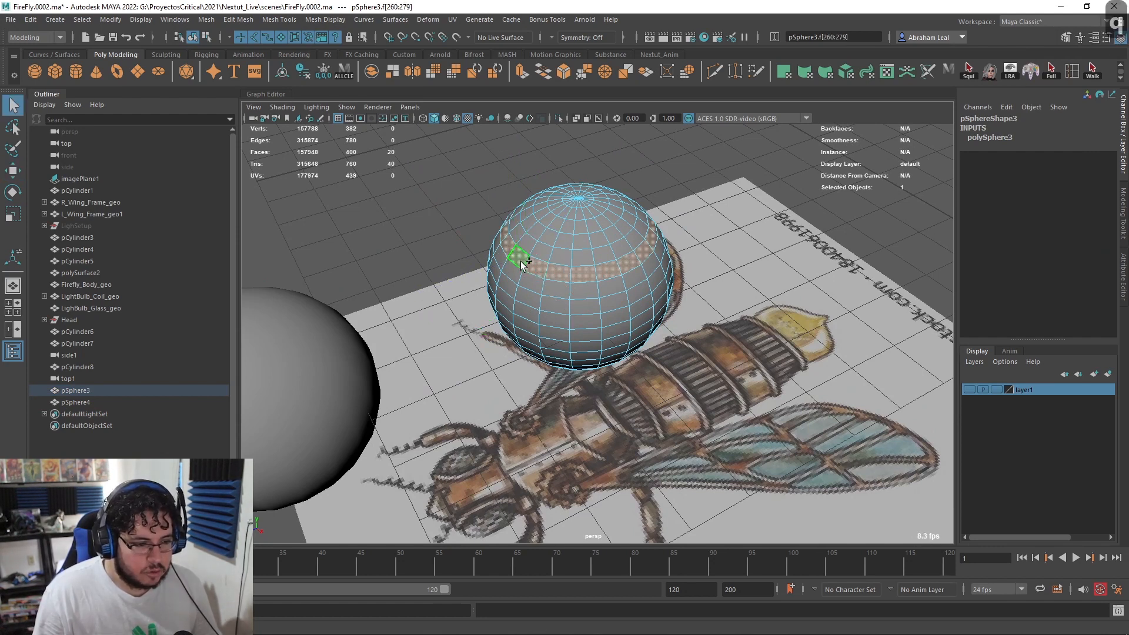
key(Delete)
double_click(559, 245)
key(Delete)
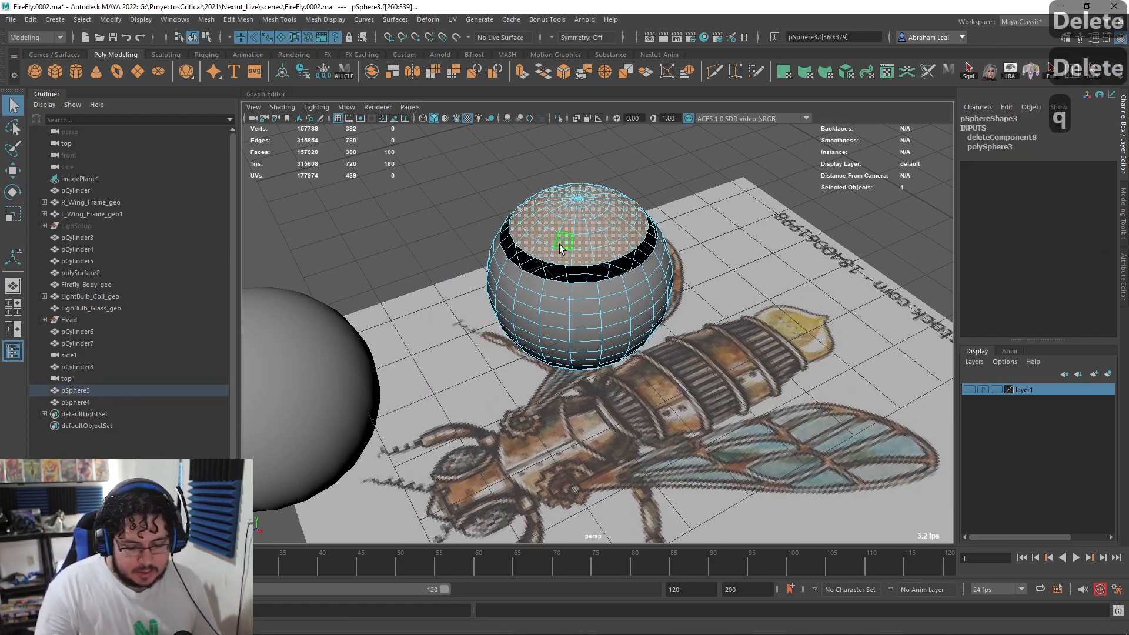
right_drag(559, 245, 637, 139)
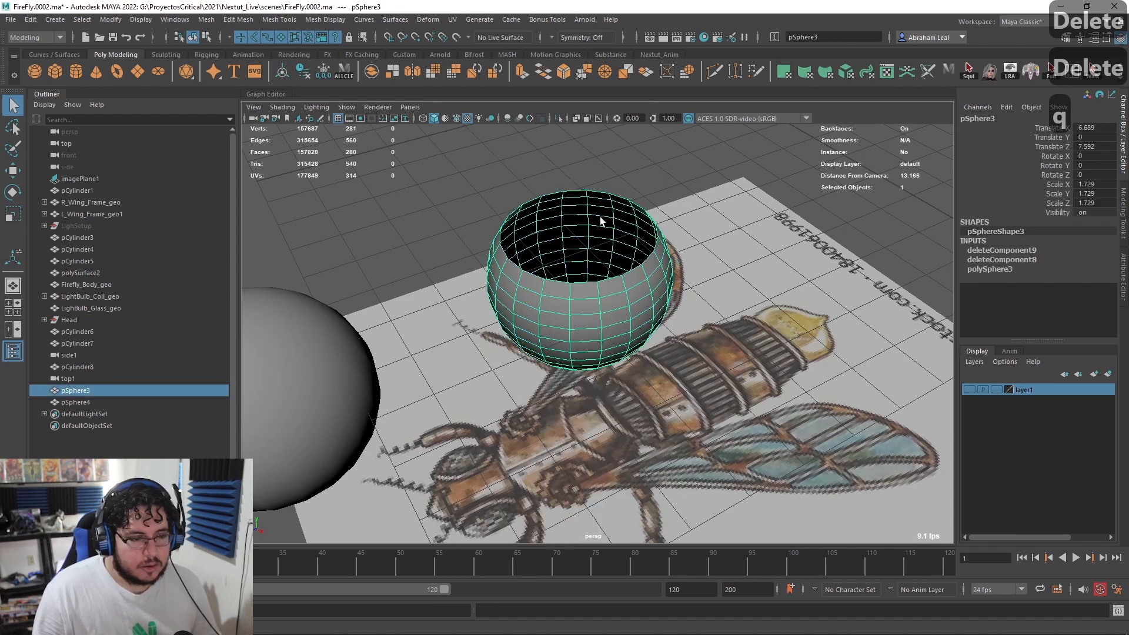
Step: Extrude all faces of the open sphere inward with a local Z translation of -0.3 to give it thickness
key(ctrl+e)
drag(614, 396, 611, 390)
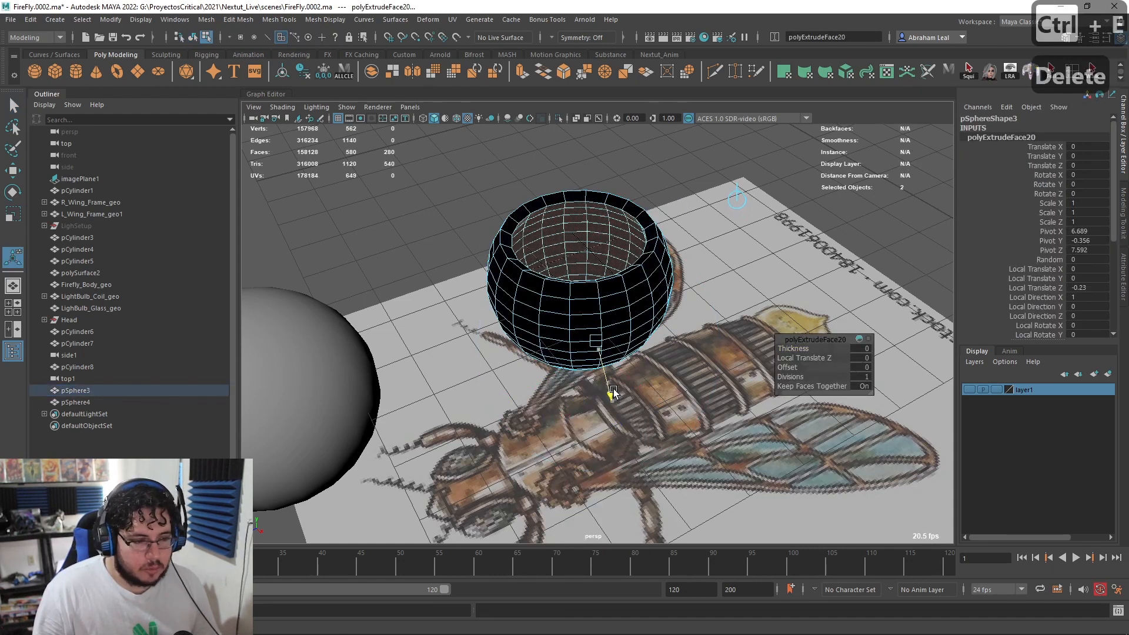
right_drag(570, 229, 602, 182)
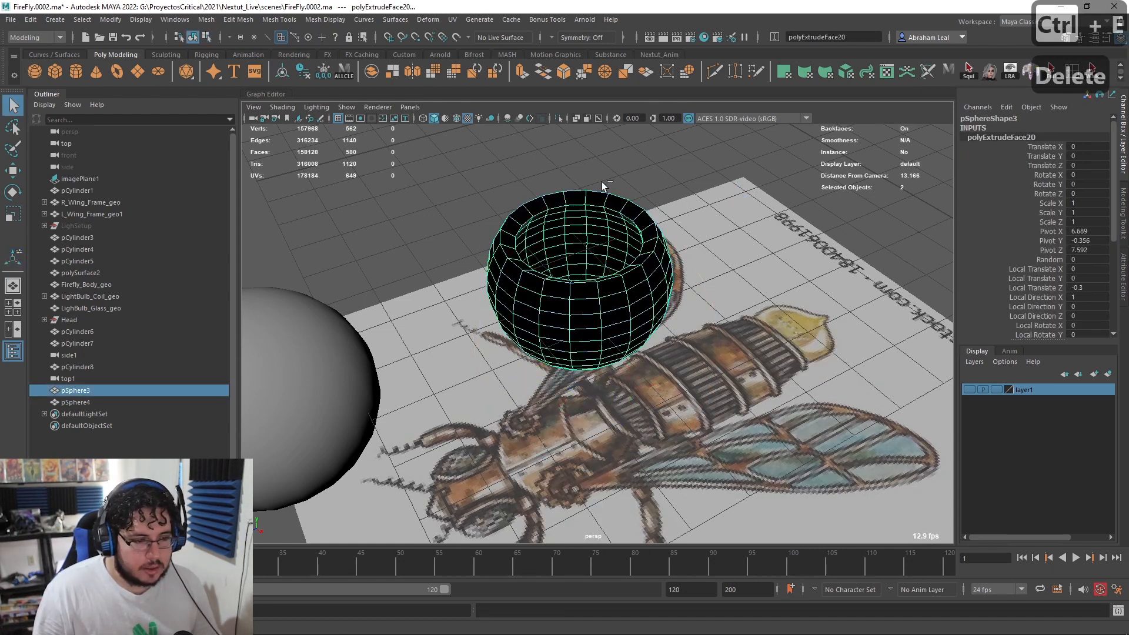
Step: Reverse the normals of the thickened open sphere
click(395, 19)
click(428, 20)
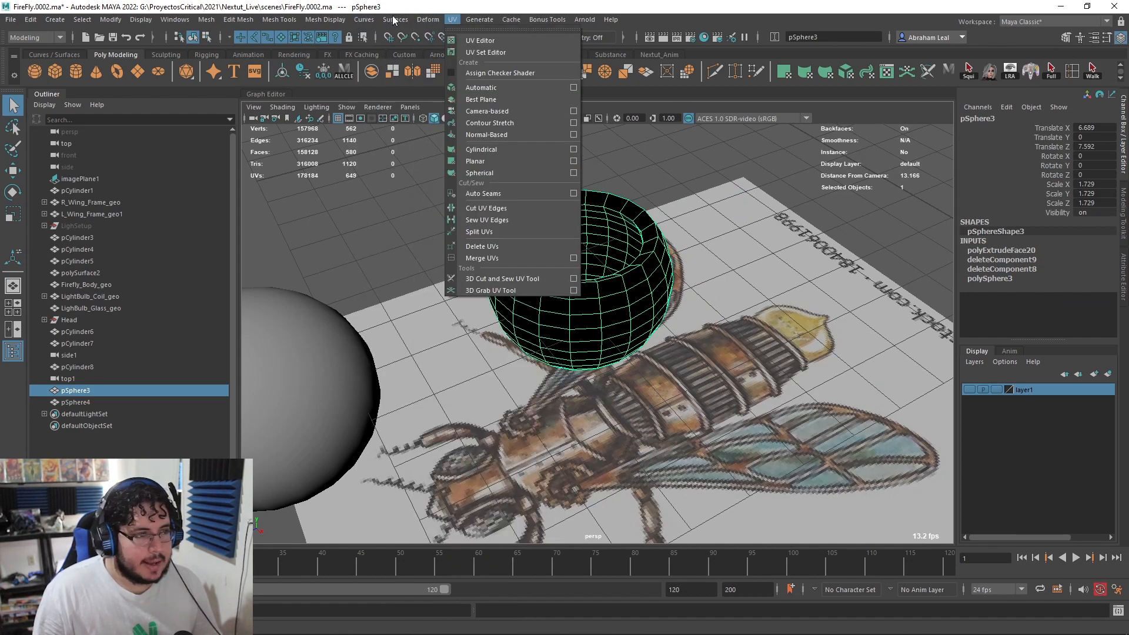
mouse_move(404, 23)
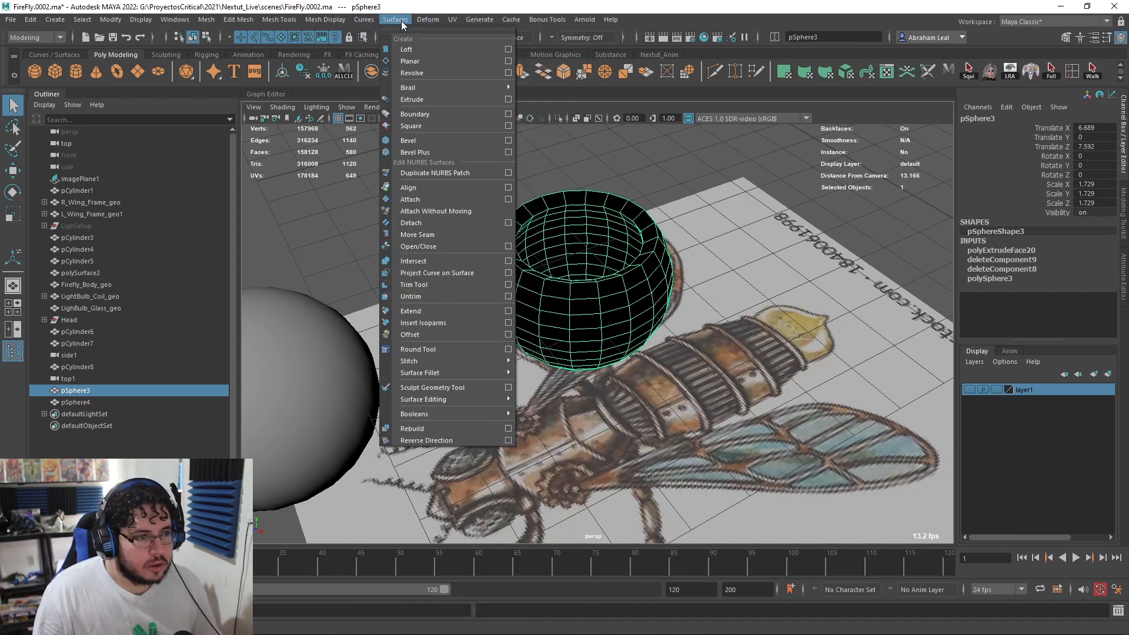
click(337, 20)
click(345, 72)
click(471, 166)
alt+drag(426, 288, 356, 289)
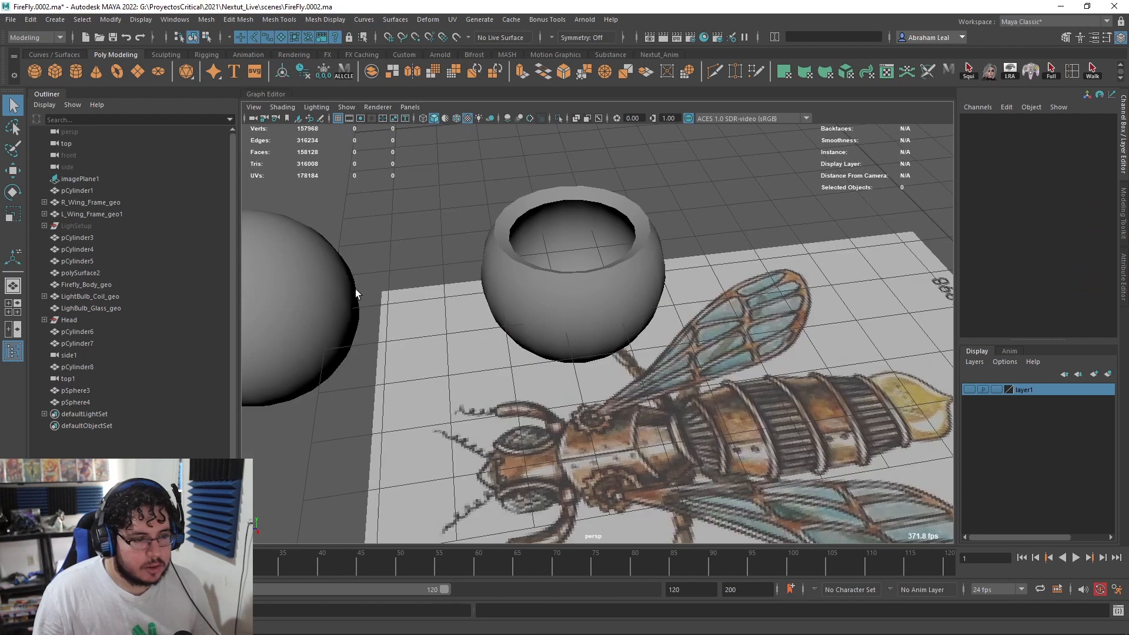
Step: Move the duplicate sphere back into the open shell, snapped to the shell's position at Z 7.592
click(316, 308)
alt+middle_drag(315, 307, 477, 305)
drag(346, 306, 733, 210)
alt+drag(755, 283, 743, 202)
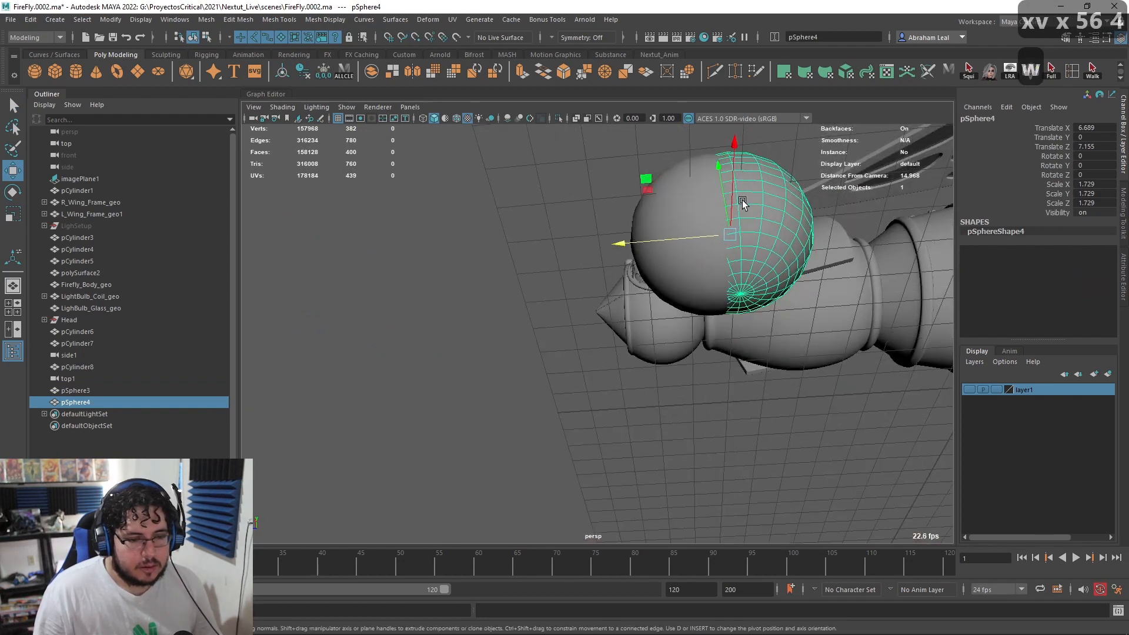
key(4)
drag(626, 244, 741, 290)
key(5)
Step: Scale the inner sphere down to about 1.256 and raise it to about Y 0.375 so it sits inside the shell's opening
alt+middle_drag(741, 290, 693, 333)
alt+right_drag(694, 334, 708, 353)
key(r)
drag(704, 339, 657, 336)
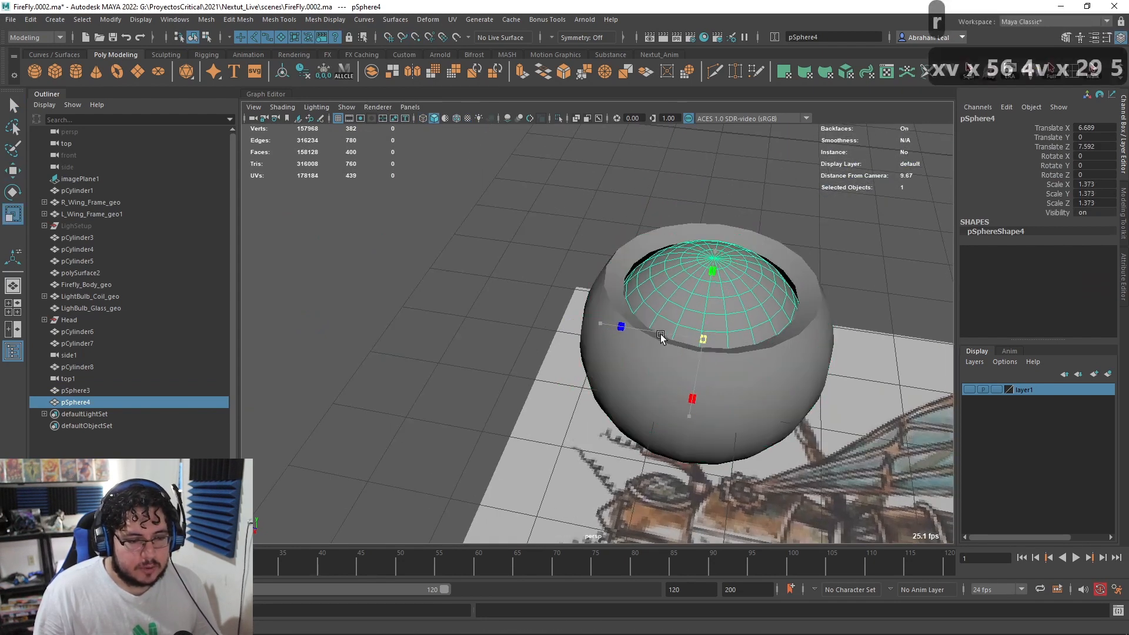
key(w)
mouse_move(711, 282)
mouse_down()
mouse_move(708, 229)
mouse_move(733, 280)
mouse_up()
alt+right_drag(733, 280, 750, 353)
alt+middle_drag(750, 353, 635, 311)
key(e)
key(r)
drag(663, 284, 599, 287)
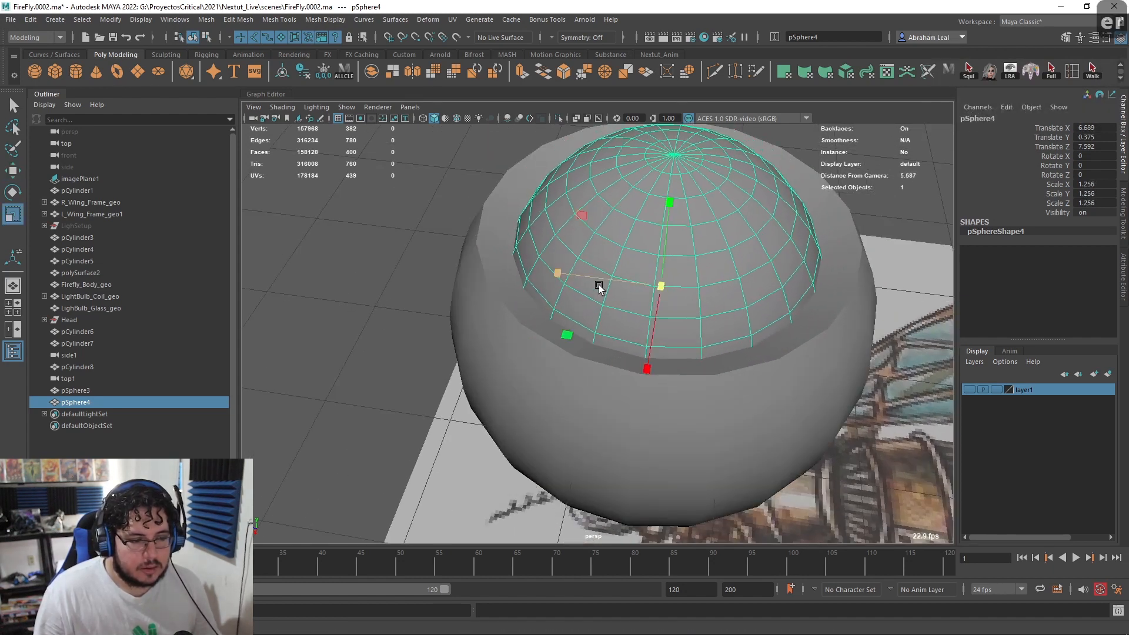
Step: Bevel the shell's rim edge loops with fraction 0.17 and 2 segments, and preview the shell smoothed
click(471, 281)
right_drag(493, 266, 481, 231)
key(4)
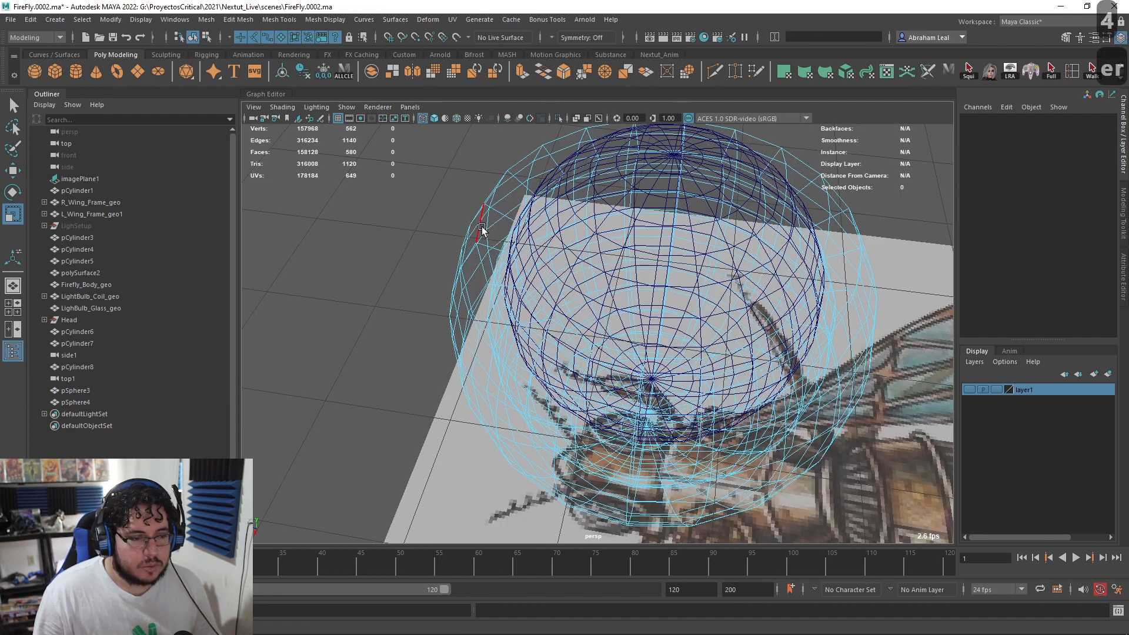
double_click(482, 228)
key(6)
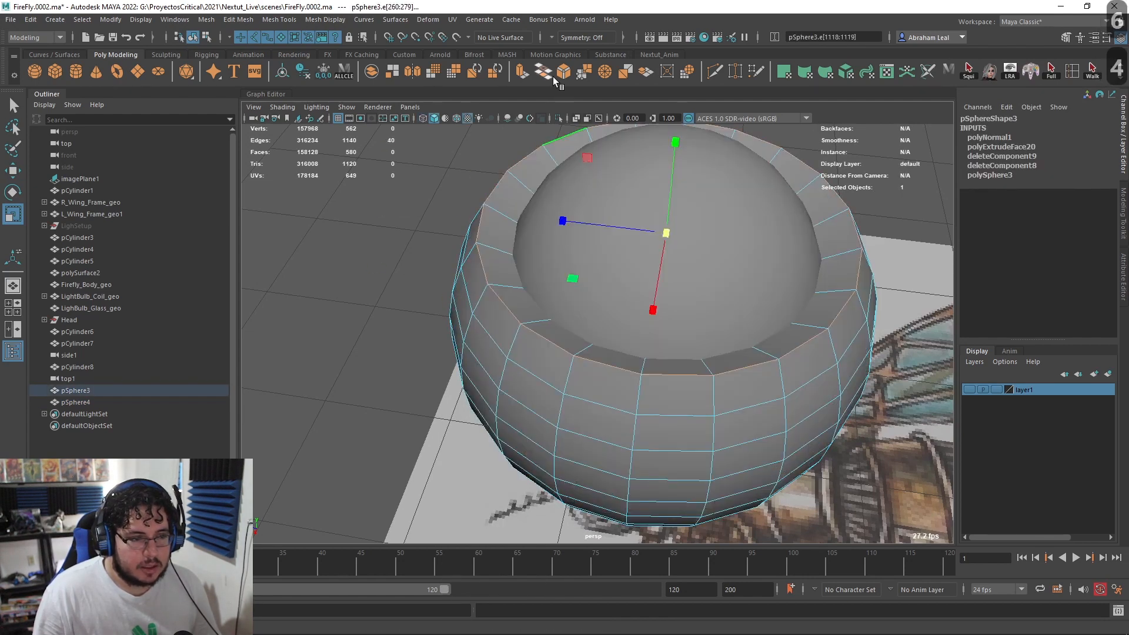
click(552, 76)
alt+drag(649, 257, 668, 259)
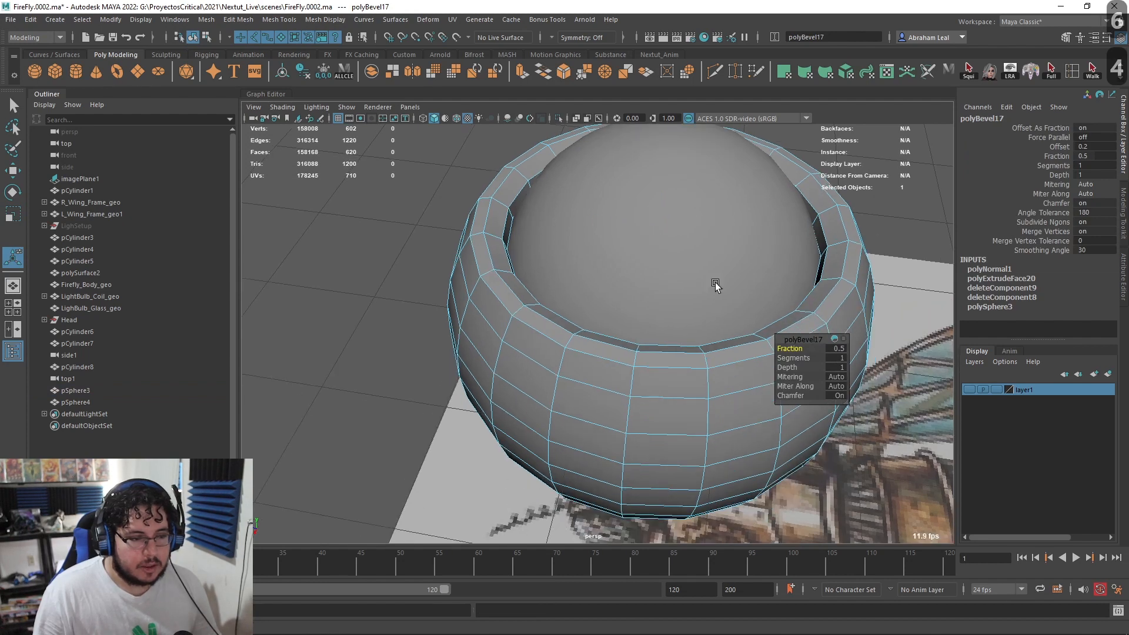
drag(789, 353, 778, 347)
key(3)
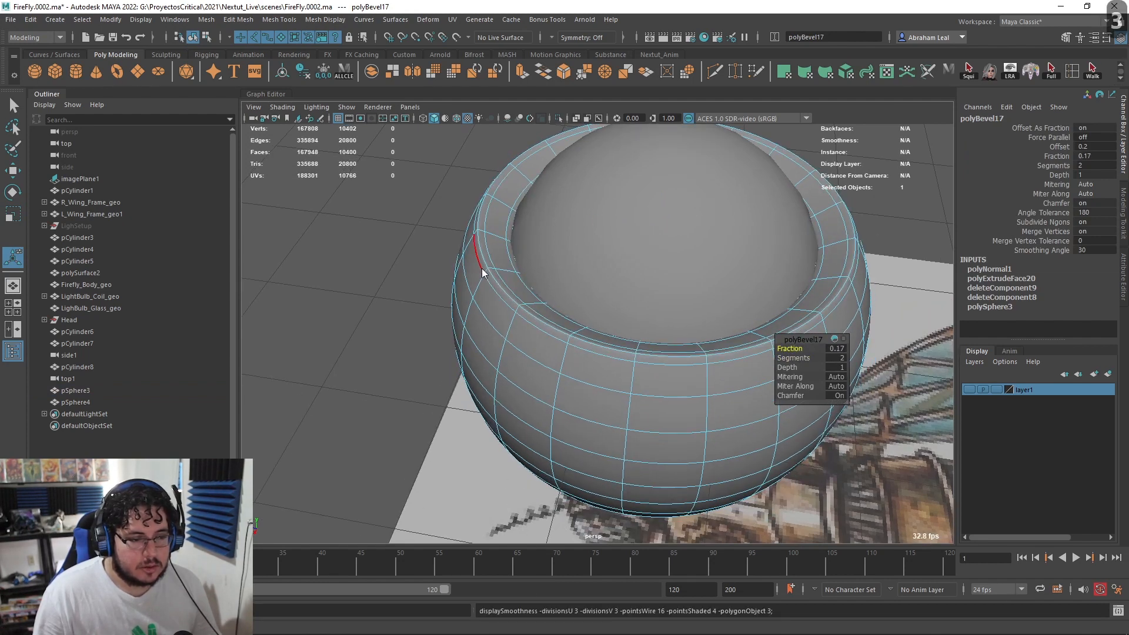
right_drag(481, 267, 376, 178)
Step: Examine how the inner ball sits in the smoothed shell from several angles
scroll(564, 311, down, 5)
alt+drag(564, 312, 594, 284)
right_drag(595, 284, 660, 267)
click(785, 179)
scroll(735, 236, down, 3)
alt+drag(676, 323, 632, 321)
click(676, 294)
scroll(628, 274, up, 4)
scroll(633, 279, down, 5)
mouse_move(632, 279)
alt+mouse_down()
mouse_move(661, 297)
mouse_move(594, 312)
mouse_move(641, 293)
alt+mouse_up()
scroll(594, 312, up, 6)
scroll(641, 293, up, 2)
scroll(641, 292, down, 3)
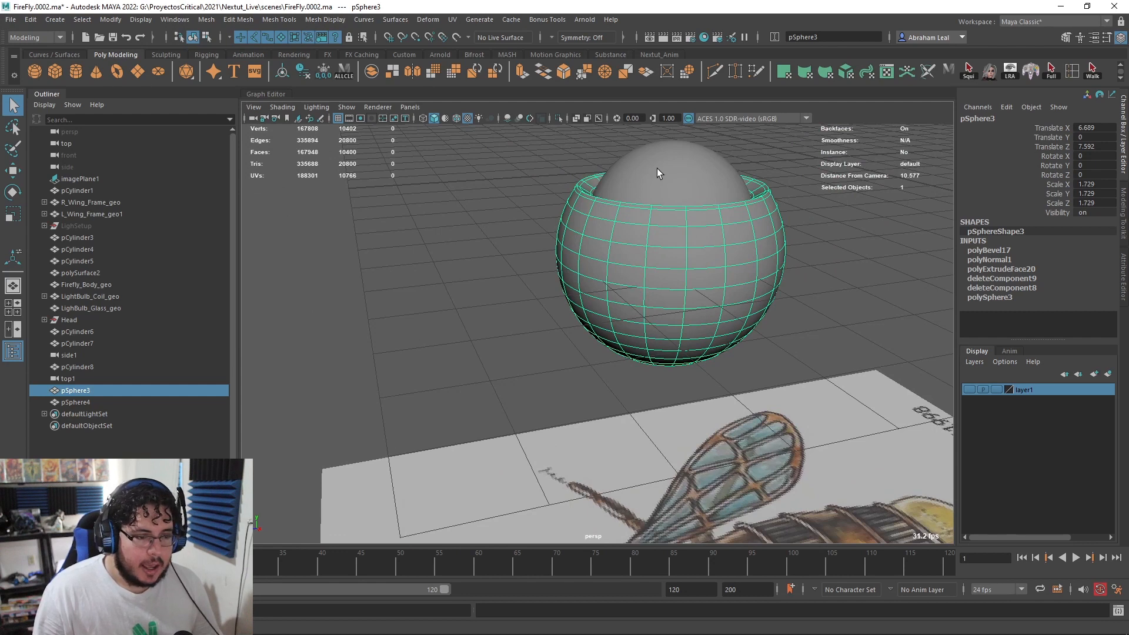
Step: Try rotating the inner ball within the shell, and undo the rotation
click(660, 167)
alt+drag(659, 167, 619, 247)
key(e)
drag(619, 309, 568, 315)
key(ctrl+z)
key(ctrl+z)
key(ctrl+z)
key(ctrl+z)
key(ctrl+z)
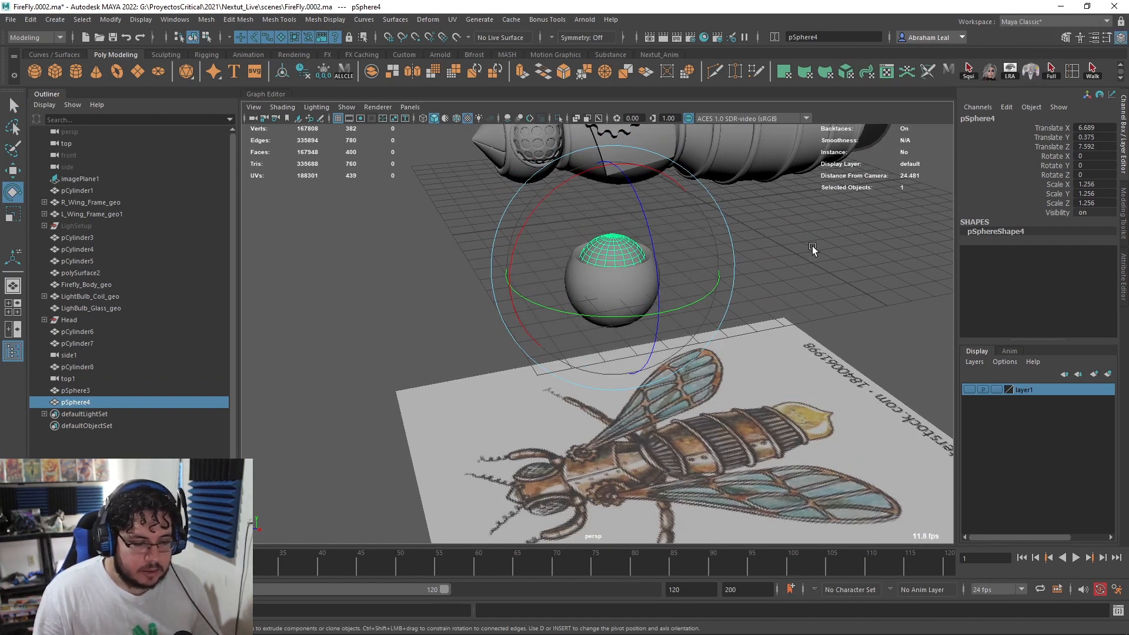
Step: Extrude the face loop around the shell's middle inward with local translate Z -0.066 and offset 0.07
alt+drag(812, 249, 778, 281)
key(q)
click(610, 253)
key(F11)
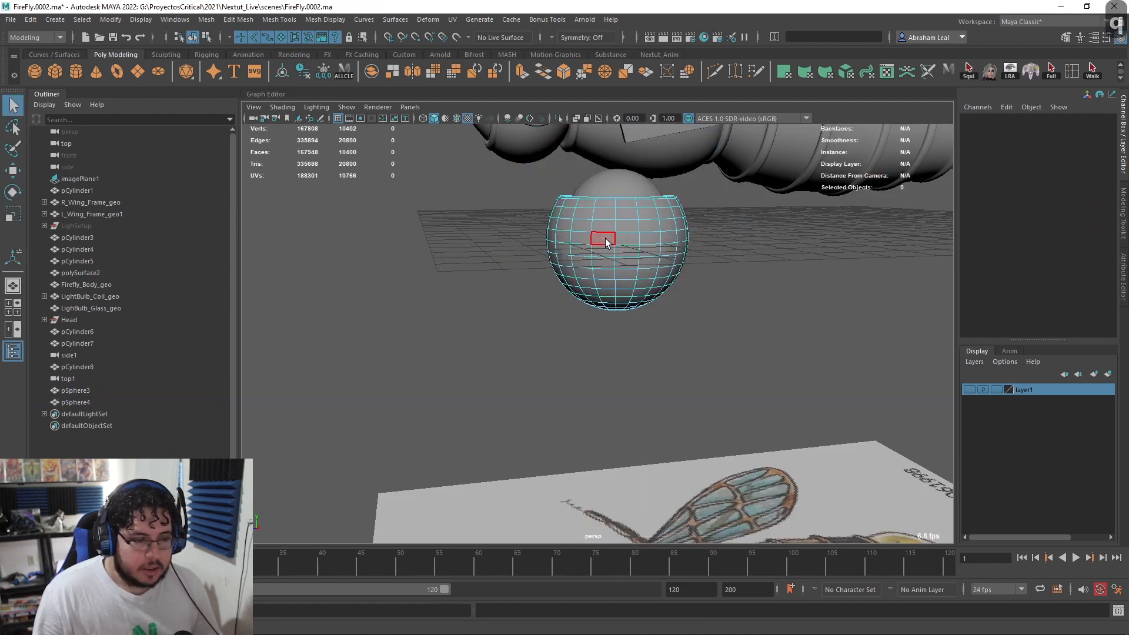
click(607, 242)
shift+double_click(635, 240)
alt+middle_drag(637, 239, 633, 283)
scroll(632, 284, up, 3)
key(ctrl+e)
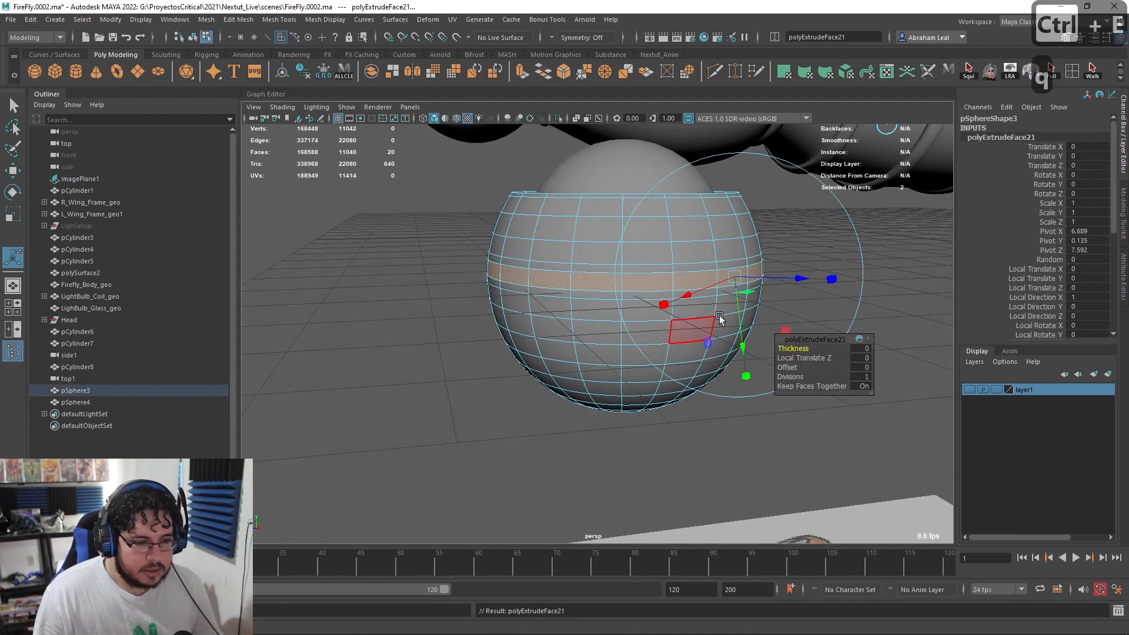
key(1)
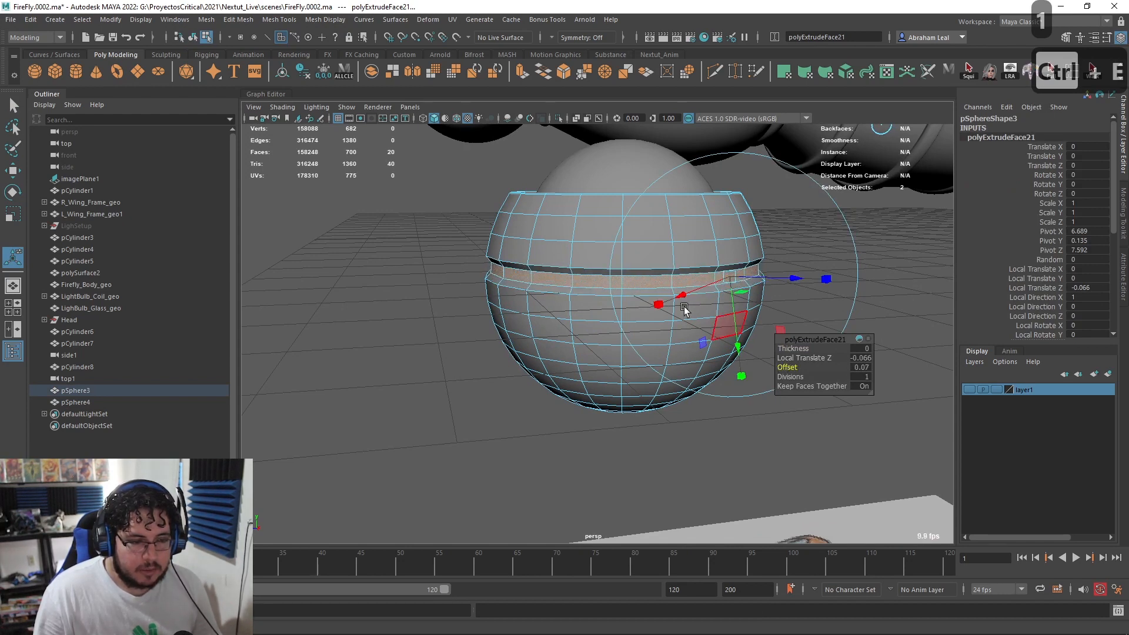
Step: Bevel the edge loops of the shell's new groove and preview the shell smoothed
key(F10)
shift+click(562, 272)
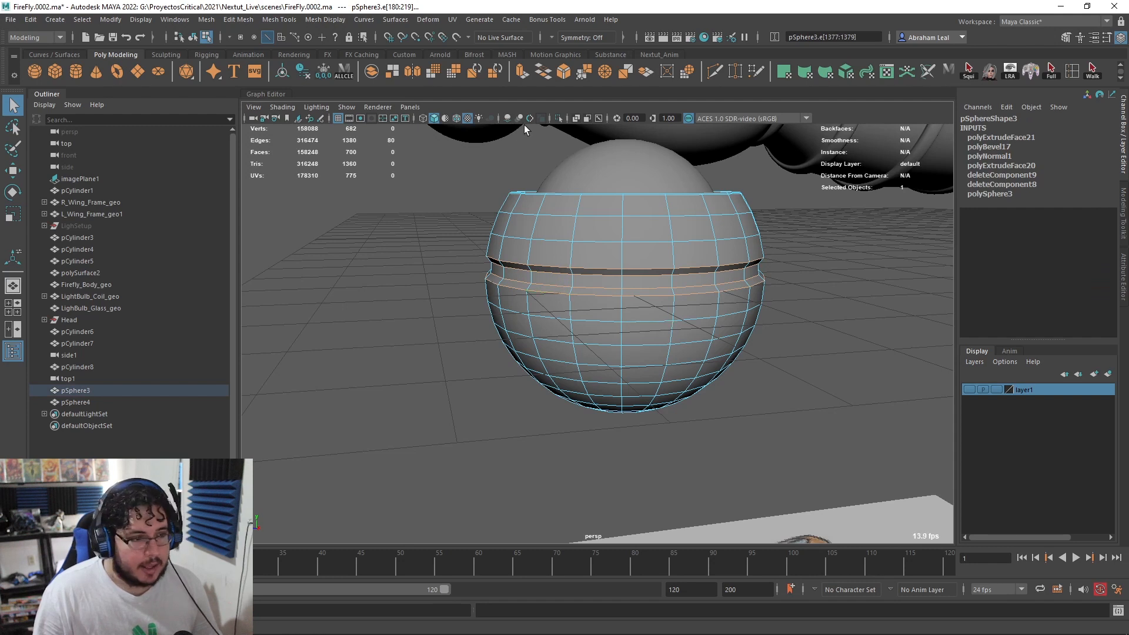
click(571, 75)
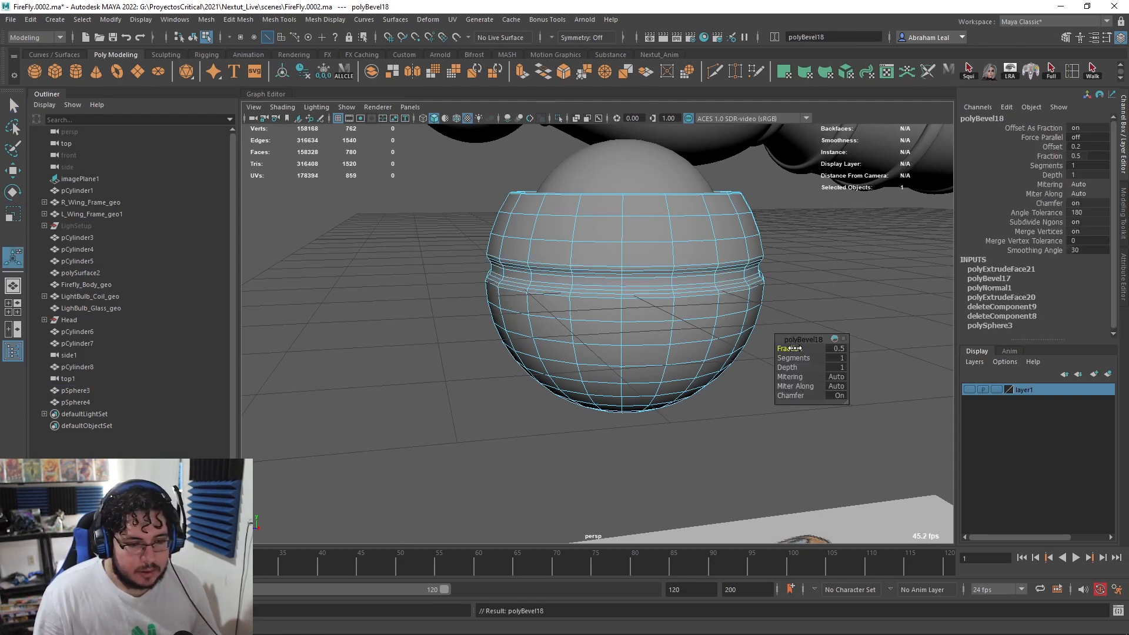
key(3)
key(q)
click(758, 273)
Step: Move the shell and inner ball together to the thorax, with the ball at about X 2.37, Y 6.249, Z 5.496
scroll(758, 273, down, 5)
alt+drag(757, 273, 706, 306)
right_drag(635, 291, 672, 268)
alt+drag(672, 268, 643, 316)
click(644, 316)
shift+click(629, 274)
alt+drag(630, 274, 615, 300)
key(w)
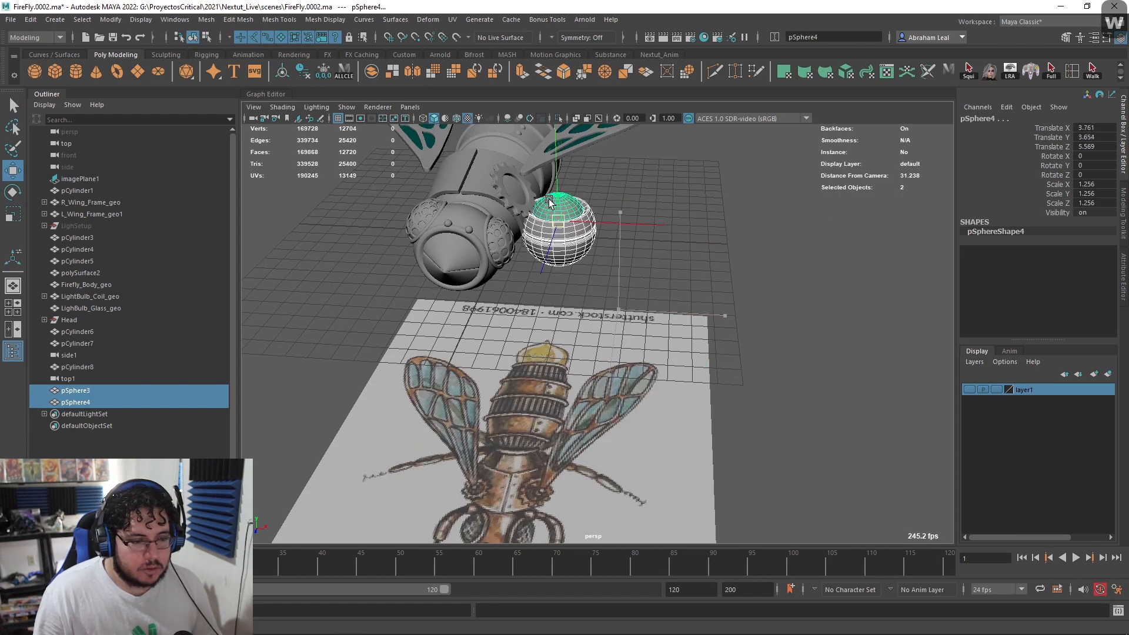
drag(579, 243, 548, 207)
alt+drag(548, 207, 459, 171)
alt+middle_drag(459, 171, 438, 236)
alt+right_drag(438, 236, 441, 265)
alt+drag(441, 264, 500, 223)
alt+right_drag(645, 322, 690, 322)
Step: Group the two spheres, scale the group to about 0.376, and move it to the gear's opening
drag(689, 322, 541, 234)
key(ctrl+z)
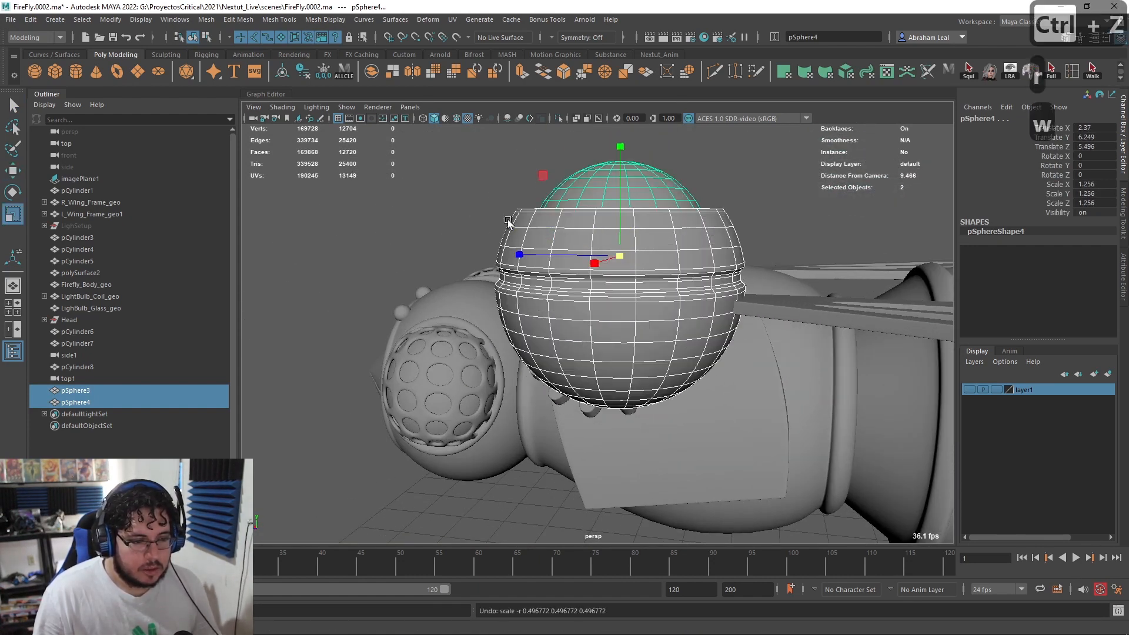
key(ctrl+g)
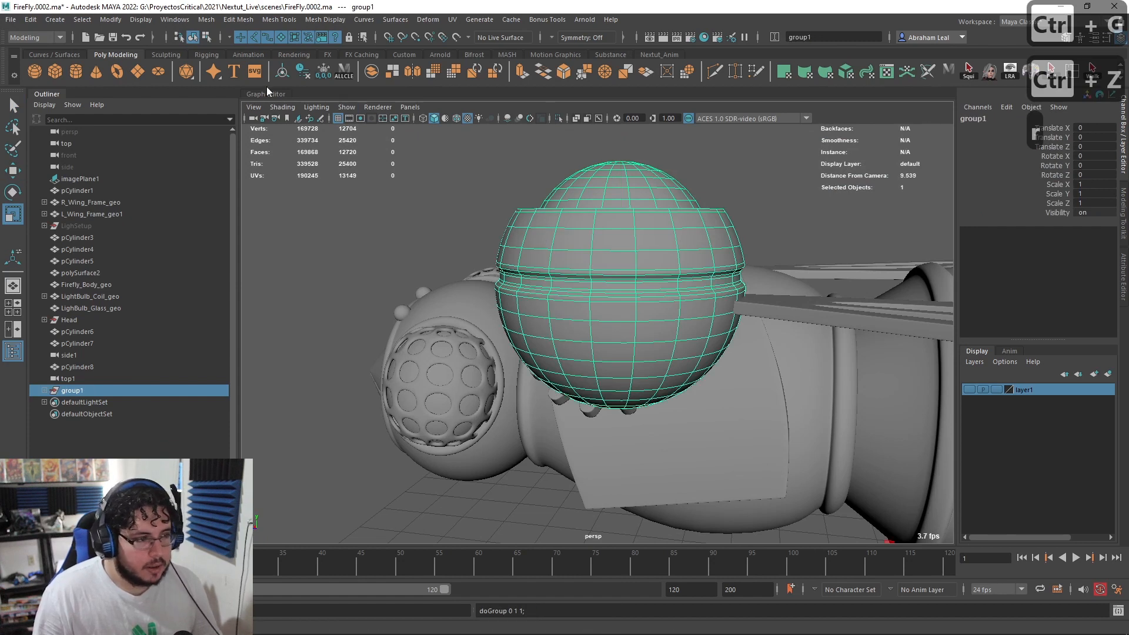
mouse_move(633, 281)
mouse_down()
mouse_move(475, 274)
mouse_move(627, 288)
mouse_up()
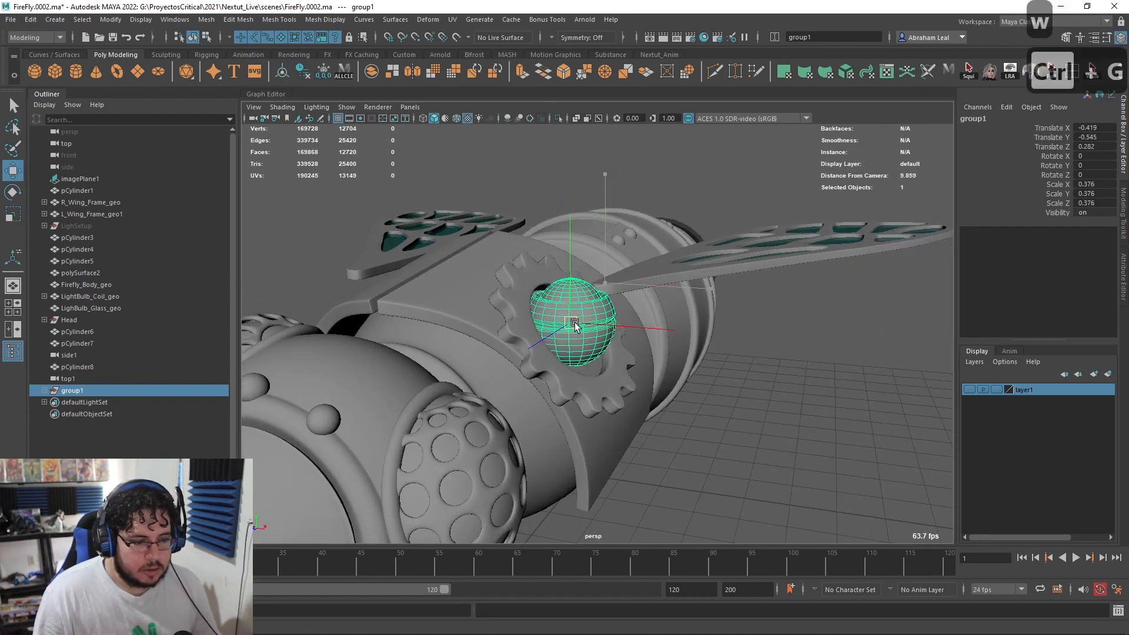
Step: Rotate the joint group to about 6.75, 4.27, -51.09 to match the gear's tilt and center it in the opening
alt+drag(646, 339, 529, 318)
key(e)
drag(574, 272, 618, 382)
key(w)
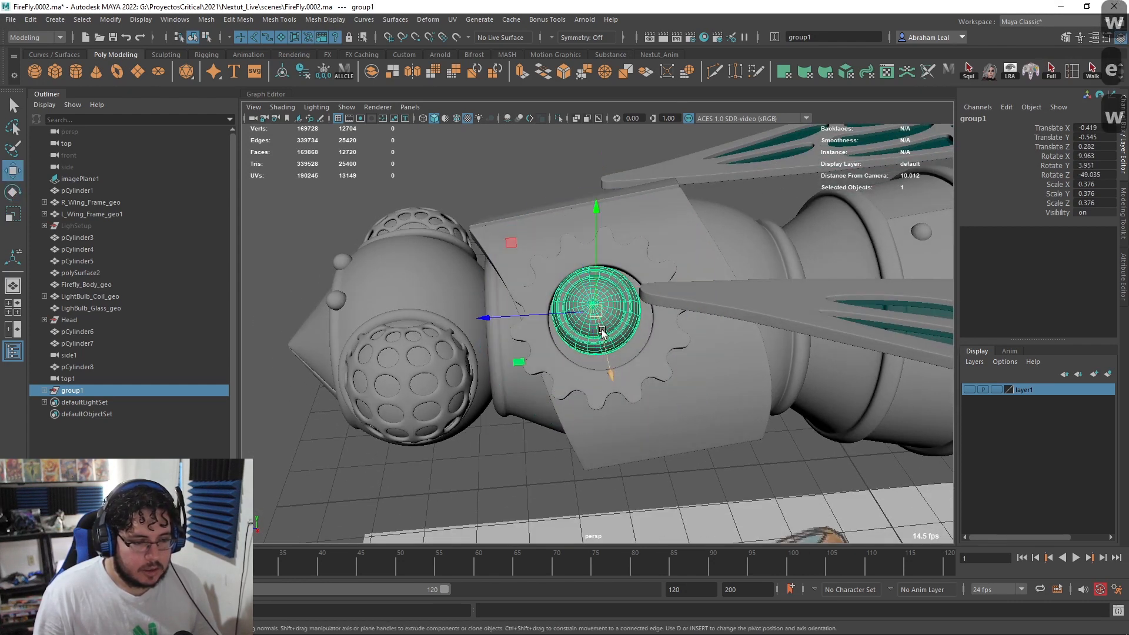
key(e)
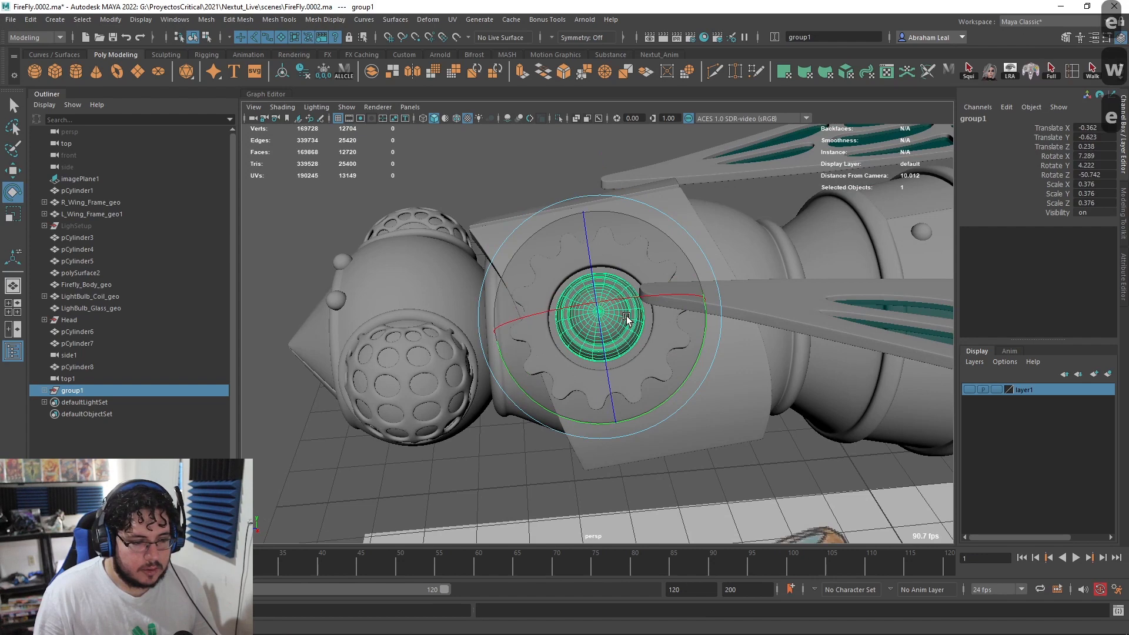
Step: Scale the joint group to about 0.317, checking its size against the reference in wireframe top view
key(r)
drag(600, 316, 625, 370)
scroll(631, 340, down, 5)
key(space)
key(4)
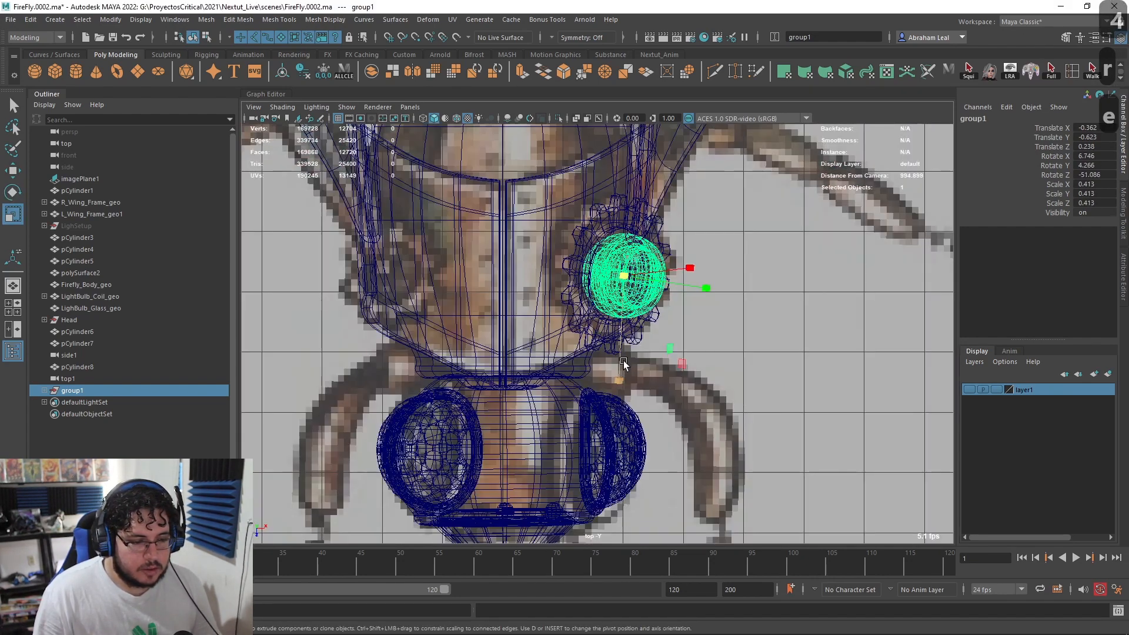
scroll(665, 322, up, 2)
scroll(665, 322, up, 2)
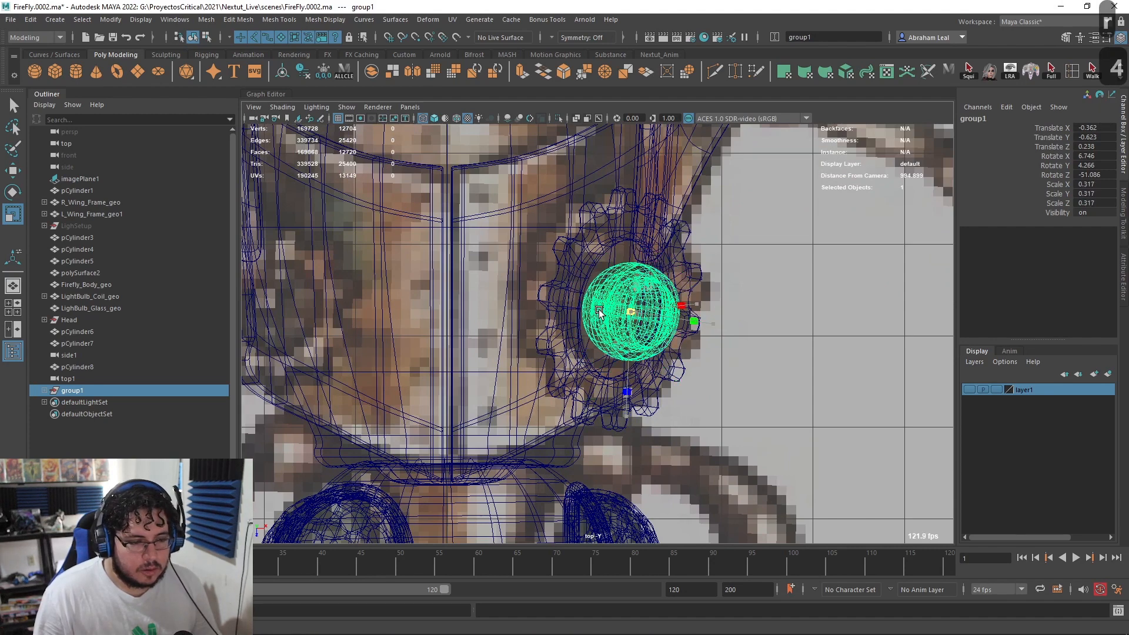
Step: Move the joint group along its object axes into the gear's opening, to about X -0.575, Y -0.778, Z 0.214
key(space)
drag(675, 315, 674, 281)
mouse_move(675, 282)
alt+mouse_down()
mouse_move(611, 294)
mouse_move(532, 368)
mouse_move(614, 348)
alt+mouse_up()
key(6)
scroll(611, 295, up, 4)
scroll(602, 315, up, 4)
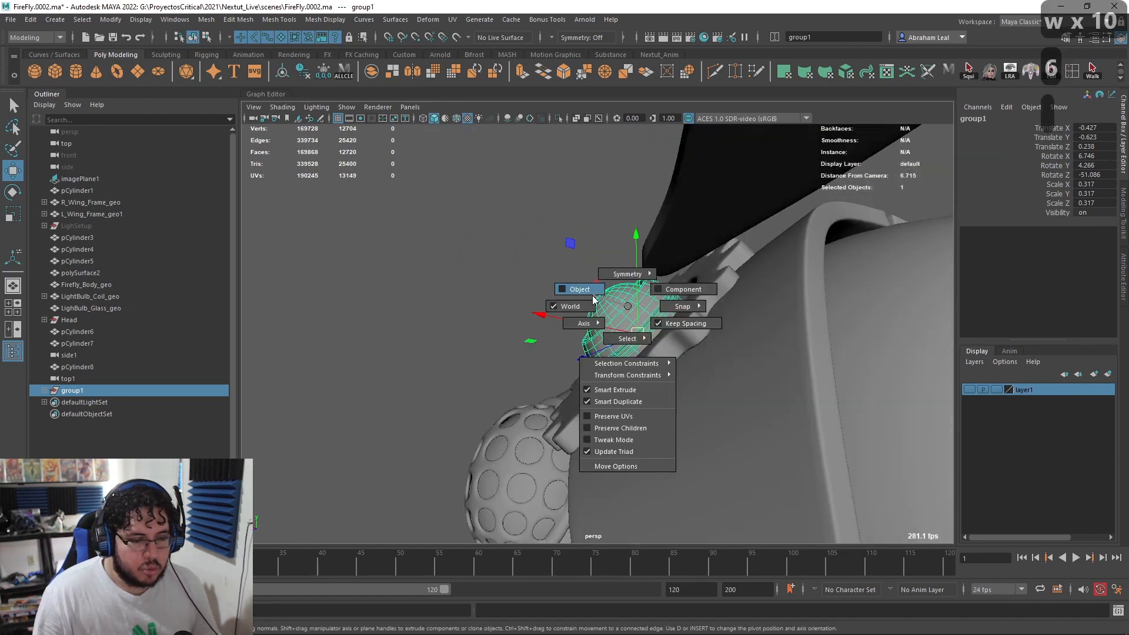
alt+drag(570, 285, 599, 351)
drag(607, 287, 604, 294)
alt+drag(609, 309, 509, 312)
scroll(509, 312, up, 3)
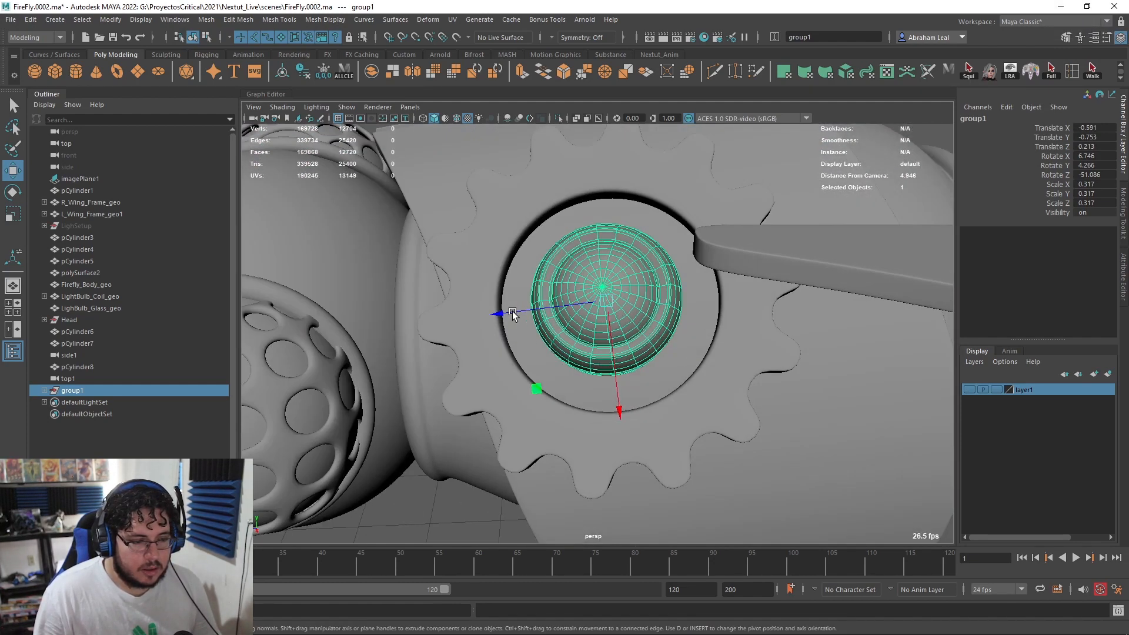
drag(609, 300, 611, 309)
mouse_move(610, 309)
alt+mouse_down()
mouse_move(627, 315)
mouse_move(619, 294)
alt+mouse_up()
key(e)
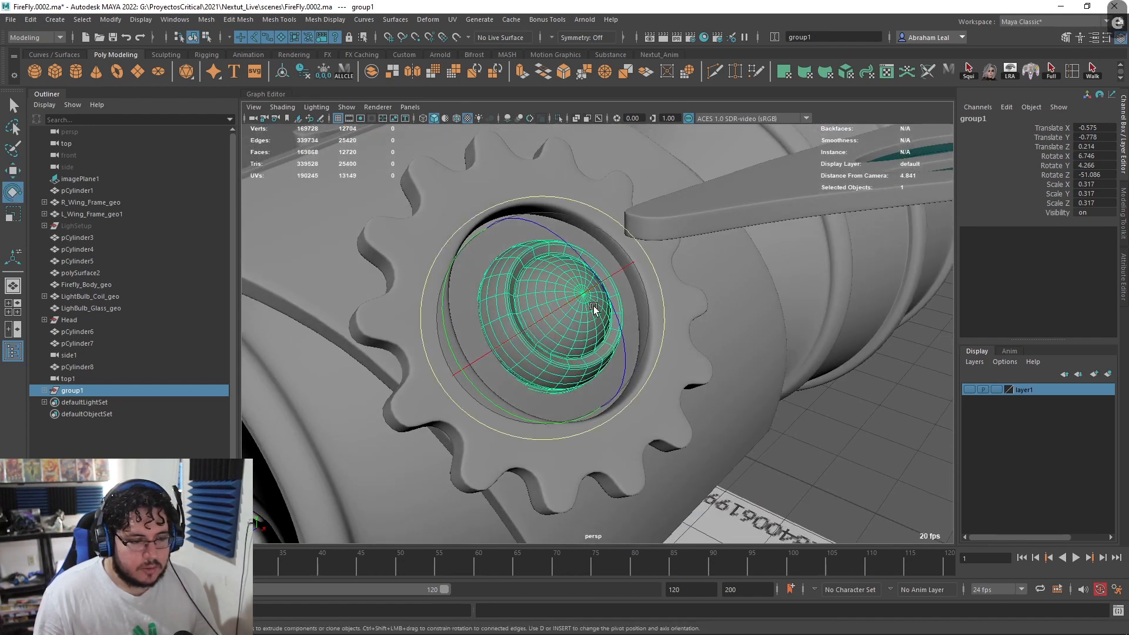
drag(568, 269, 549, 285)
key(ctrl+z)
Step: Raise the joint group slightly out of the gear and set its X rotation to about 6.28
alt+drag(736, 394, 841, 382)
key(w)
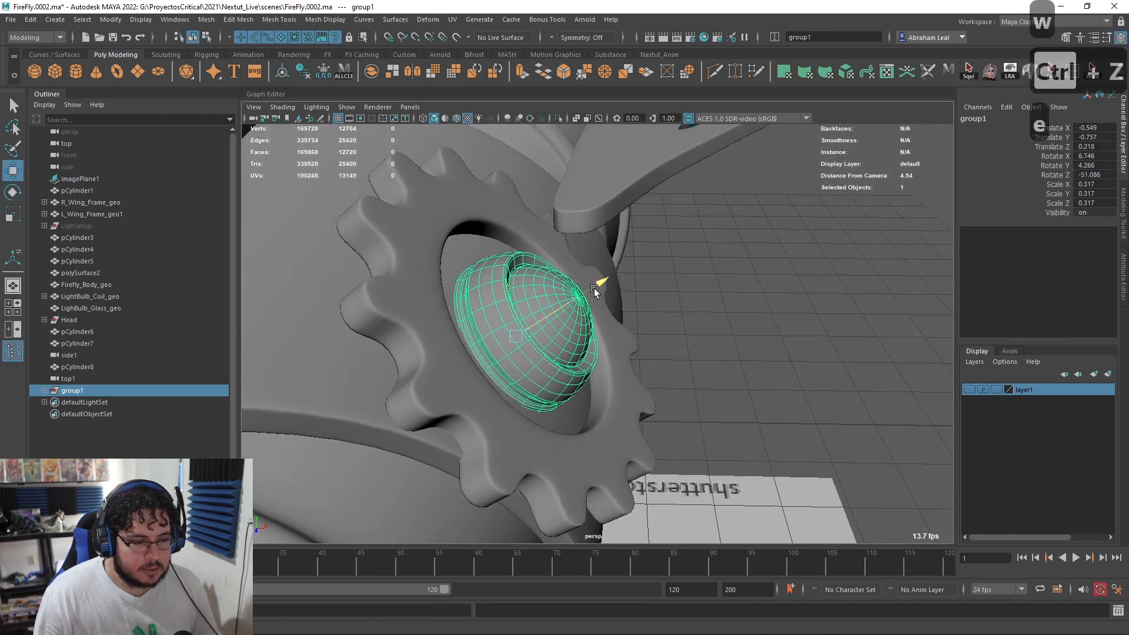
key(e)
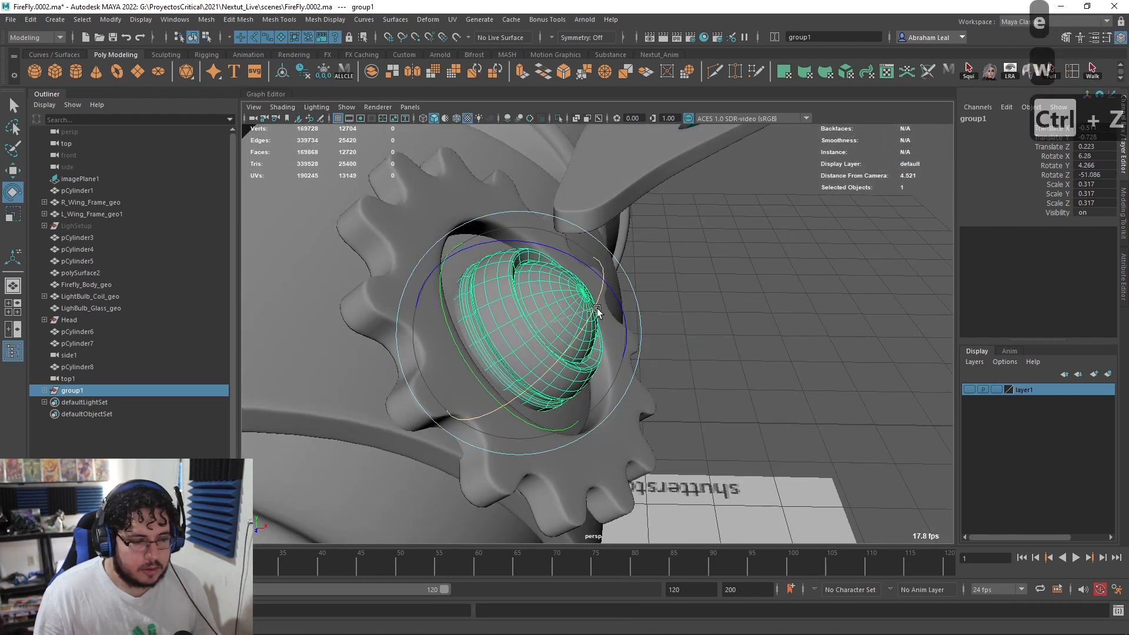
Step: Select the left wing frame and snap its pivot to the tip of the wing's root
click(618, 245)
click(618, 245)
alt+drag(618, 245, 721, 315)
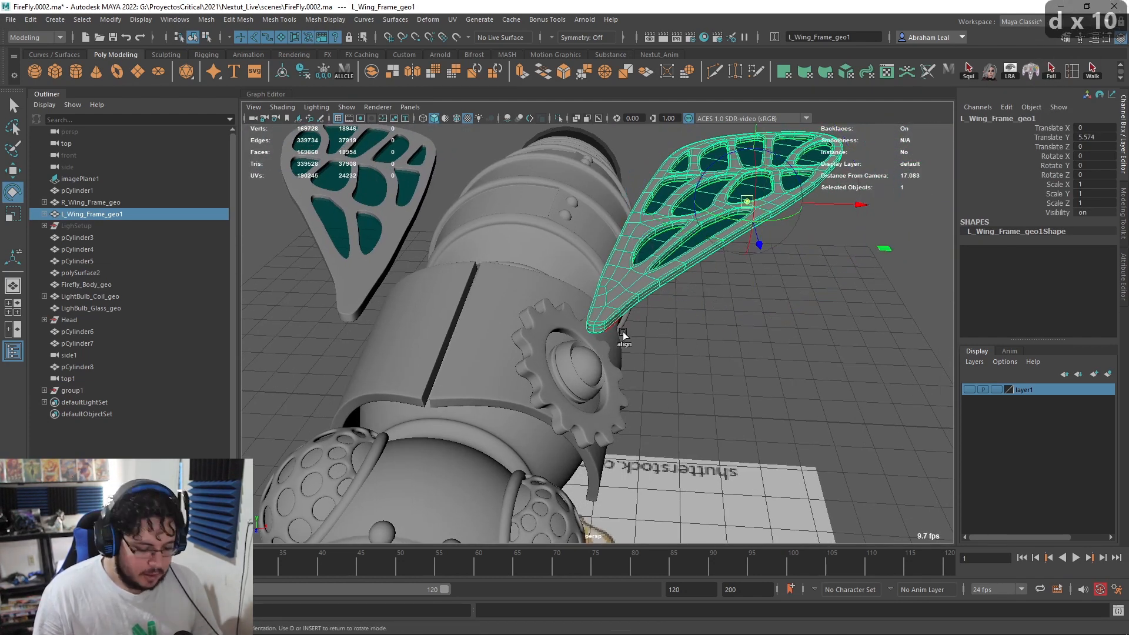
scroll(594, 329, up, 5)
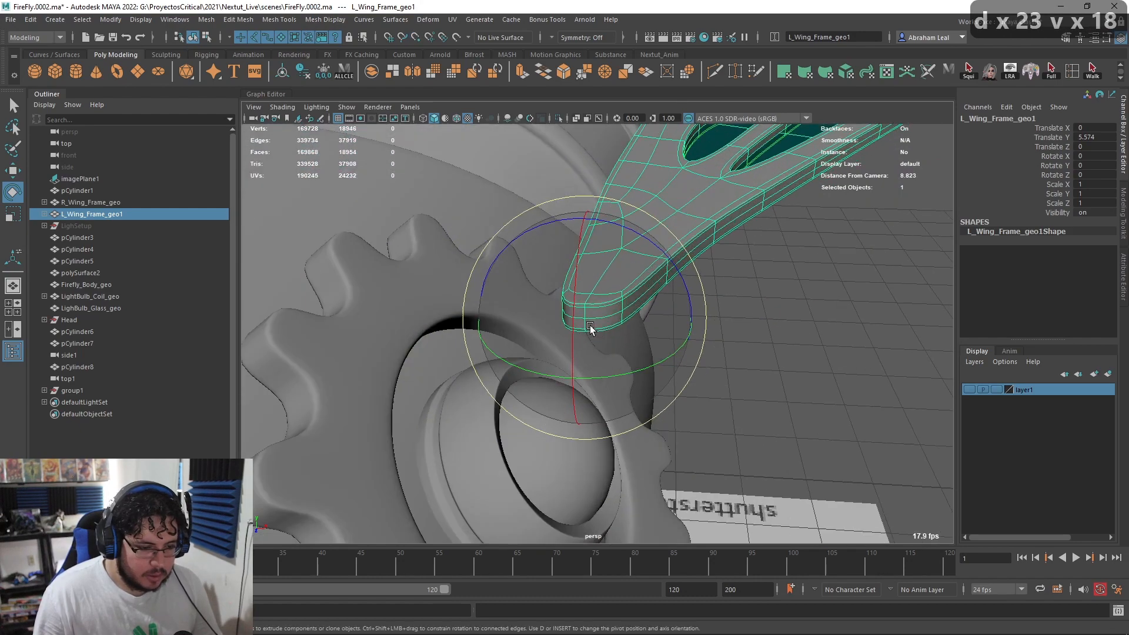
Step: Move the left wing's root onto the joint's ball, at about X 0.106, Y 5.342, Z 0.59, and rotate it about -3.16 in Y
key(w)
mouse_move(620, 325)
alt+mouse_down()
mouse_move(502, 302)
mouse_move(545, 343)
alt+mouse_up()
key(4)
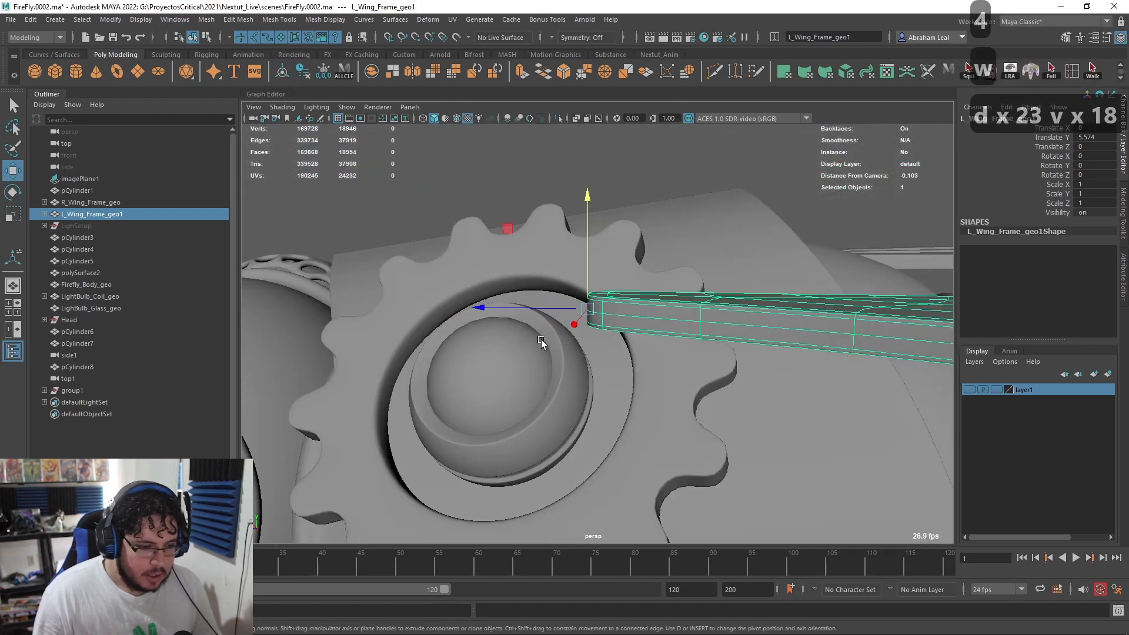
alt+middle_drag(601, 340, 640, 334)
mouse_move(641, 334)
alt+mouse_down()
mouse_move(659, 332)
mouse_move(492, 354)
mouse_move(660, 416)
alt+mouse_up()
key(6)
key(e)
drag(694, 459, 630, 344)
Step: Delete the right wing frame
click(754, 267)
scroll(729, 338, down, 5)
alt+drag(728, 338, 568, 269)
scroll(708, 361, down, 4)
scroll(666, 336, up, 5)
click(521, 245)
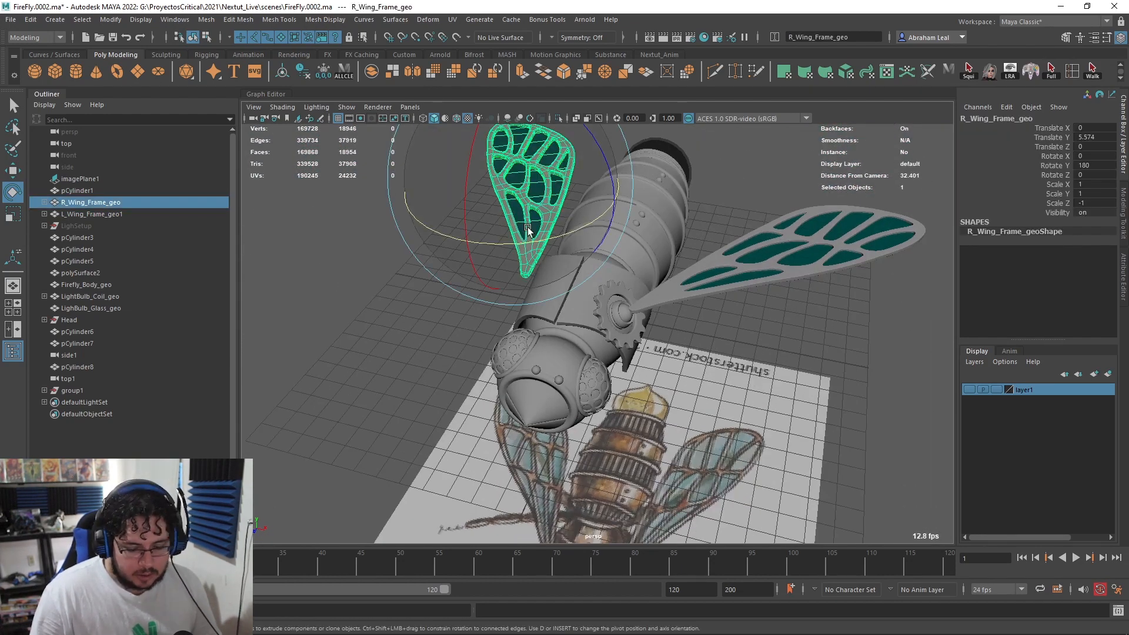
key(Delete)
Step: Move the left wing away from the joint to about X 0.253, Y 5.523, Z 0.589
scroll(630, 266, down, 3)
alt+drag(630, 266, 599, 480)
click(601, 302)
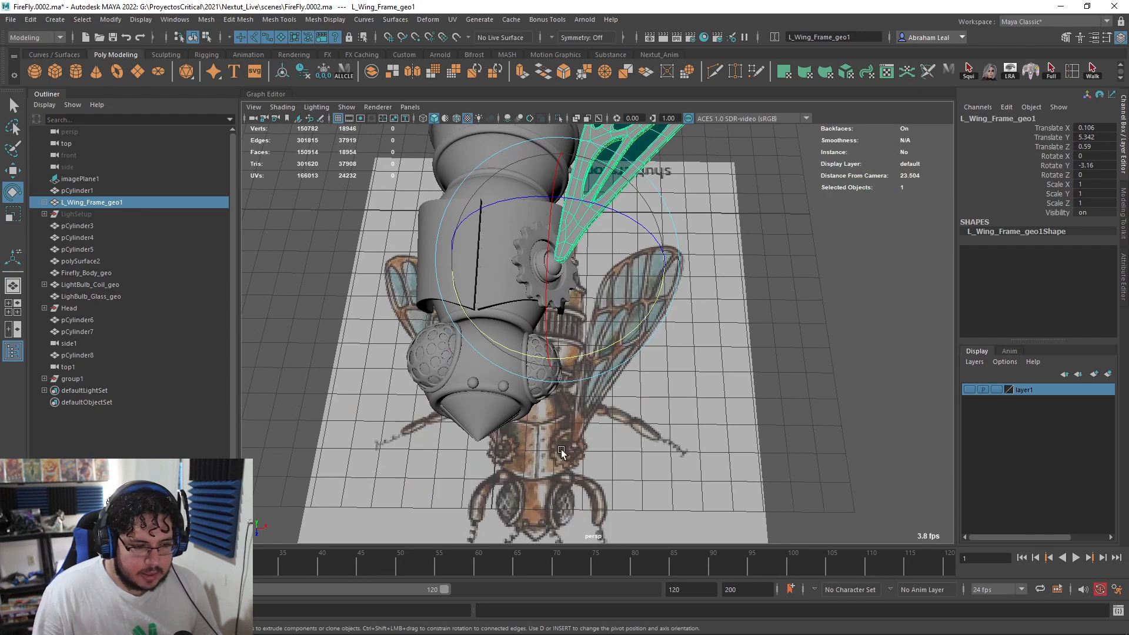
alt+right_drag(606, 428, 523, 322)
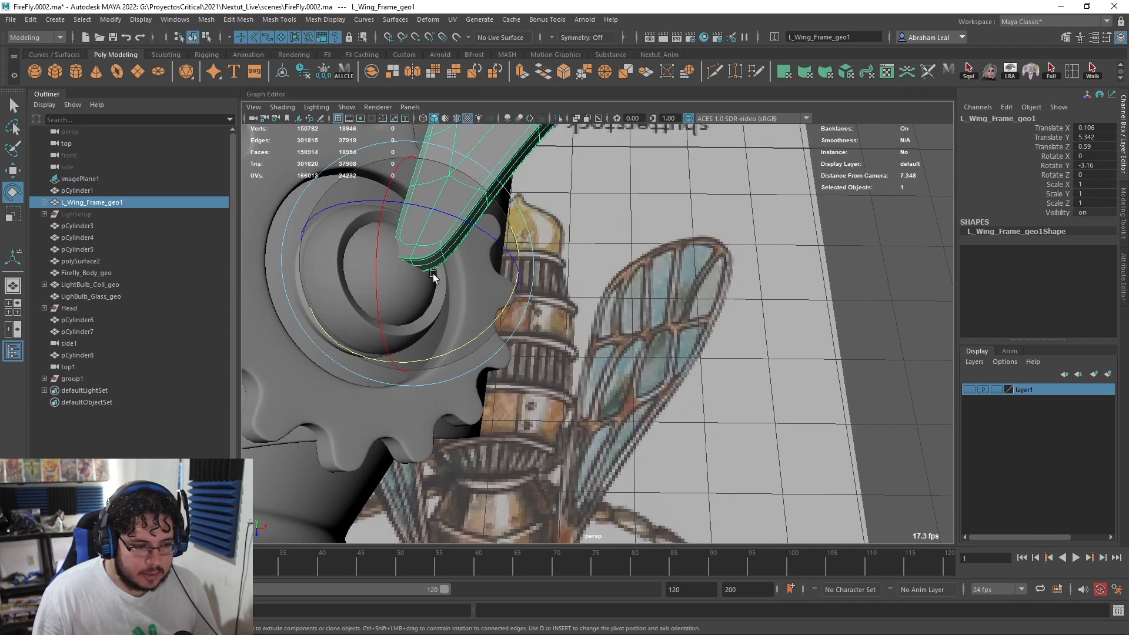
alt+middle_drag(433, 273, 550, 288)
alt+drag(549, 288, 593, 245)
key(w)
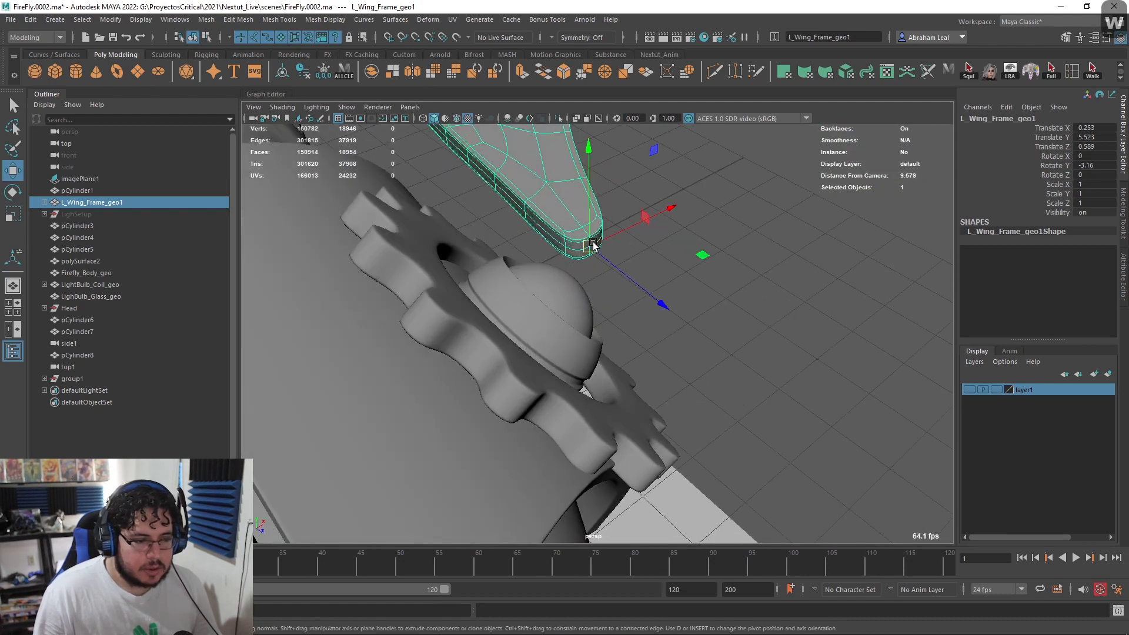
Step: Duplicate the joint's inner ball, scale the copy down, and place it on the ball's outer end
click(550, 304)
key(f)
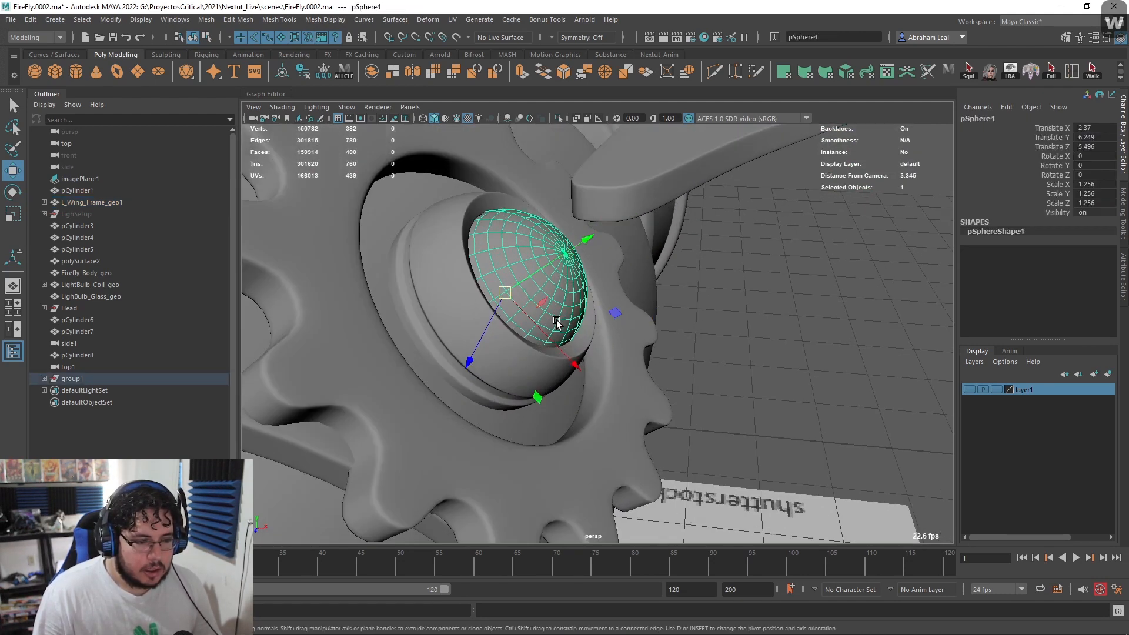
drag(490, 281, 410, 231)
key(r)
click(726, 235)
mouse_move(726, 234)
alt+mouse_down()
mouse_move(606, 262)
mouse_move(548, 244)
mouse_move(548, 263)
mouse_move(676, 235)
alt+mouse_up()
Step: Move the left wing so its root meets the small connecting ball, checking the fit in wireframe
click(651, 208)
key(w)
key(4)
click(781, 237)
key(6)
mouse_move(782, 237)
alt+mouse_down()
mouse_move(597, 195)
mouse_move(690, 263)
mouse_move(688, 303)
mouse_move(590, 247)
mouse_move(456, 221)
mouse_move(410, 315)
mouse_move(579, 334)
mouse_move(785, 276)
mouse_move(953, 253)
mouse_move(509, 284)
mouse_move(547, 300)
mouse_move(511, 298)
mouse_move(533, 266)
mouse_move(592, 259)
mouse_move(603, 189)
mouse_move(613, 280)
alt+mouse_up()
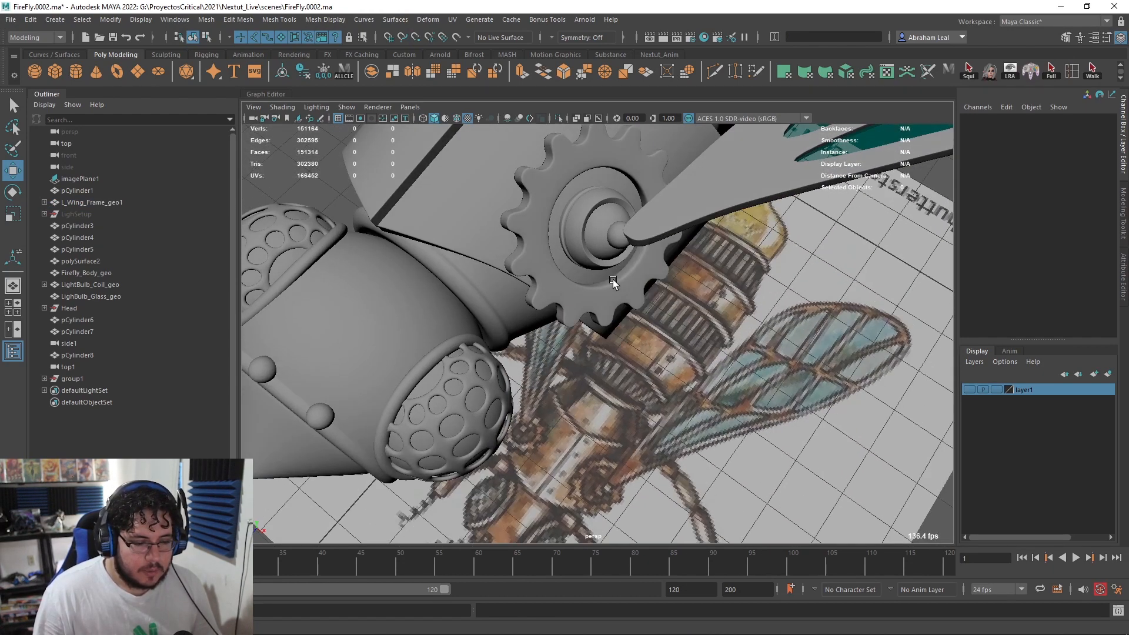
Step: Insert extra edge loops around the opening on the gear's unsmoothed front face
click(542, 222)
alt+drag(541, 222, 524, 206)
key(1)
alt+middle_drag(524, 207, 607, 284)
scroll(608, 284, up, 6)
click(716, 72)
alt+middle_drag(557, 164, 539, 252)
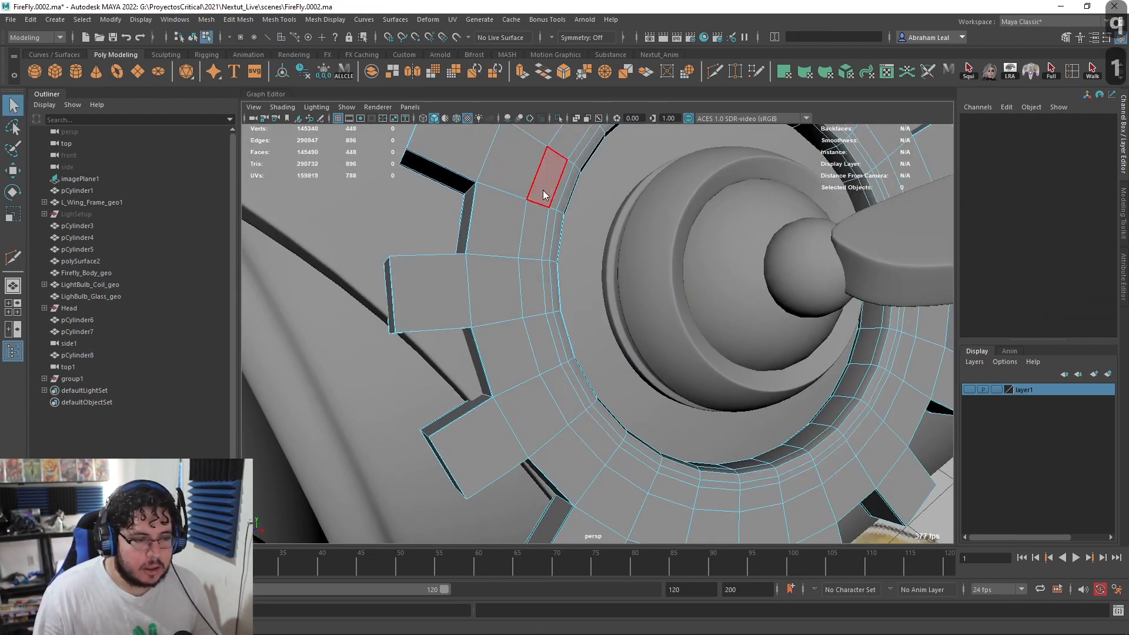
Step: Extrude the face ring around the gear's opening into a groove and preview the gear smoothed
double_click(542, 219)
key(ctrl+e)
scroll(581, 241, down, 6)
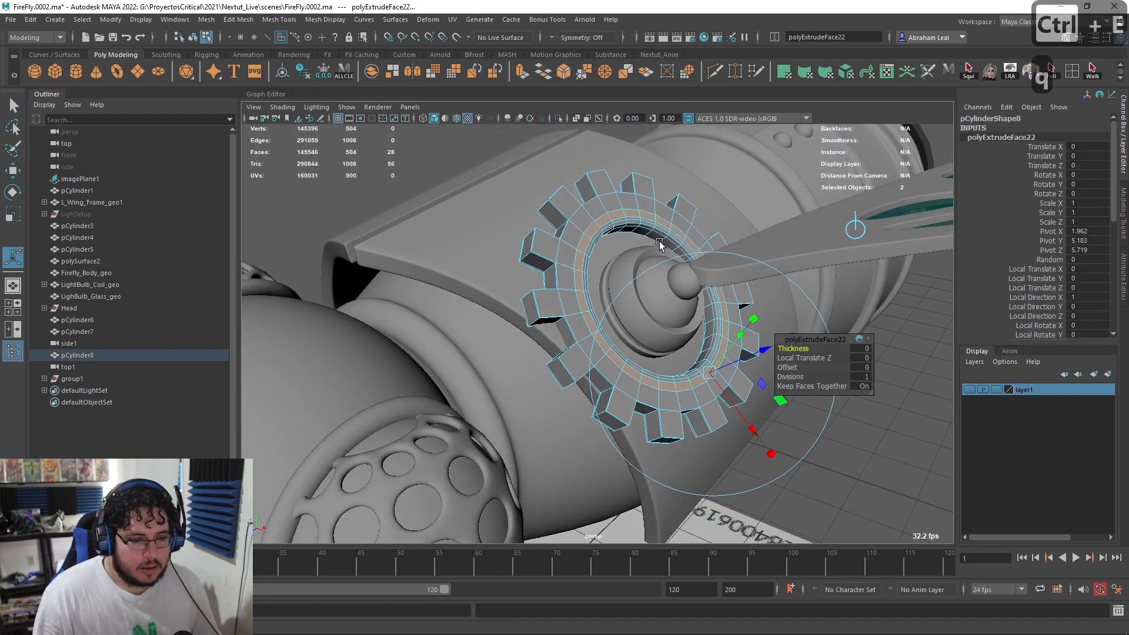
alt+drag(747, 336, 726, 301)
key(3)
right_drag(562, 192, 662, 142)
click(661, 147)
Step: Examine the gear and wing joint from several angles and compare them with the reference image
alt+drag(661, 147, 573, 198)
scroll(559, 275, up, 6)
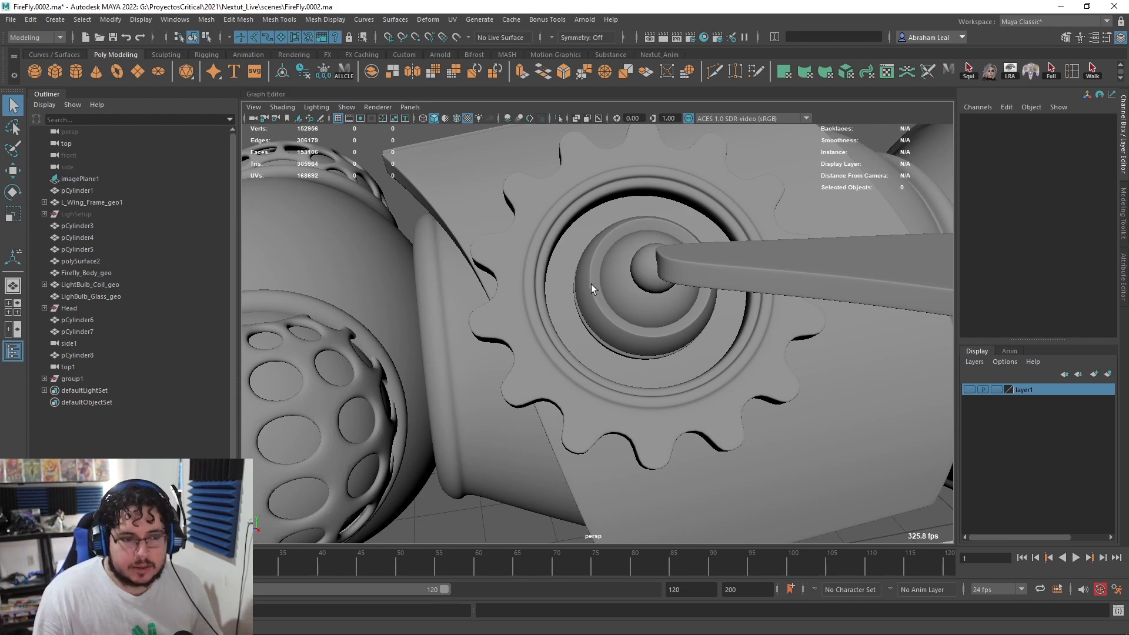
alt+drag(611, 305, 605, 210)
alt+drag(636, 326, 684, 375)
scroll(681, 370, down, 6)
alt+middle_drag(638, 394, 633, 304)
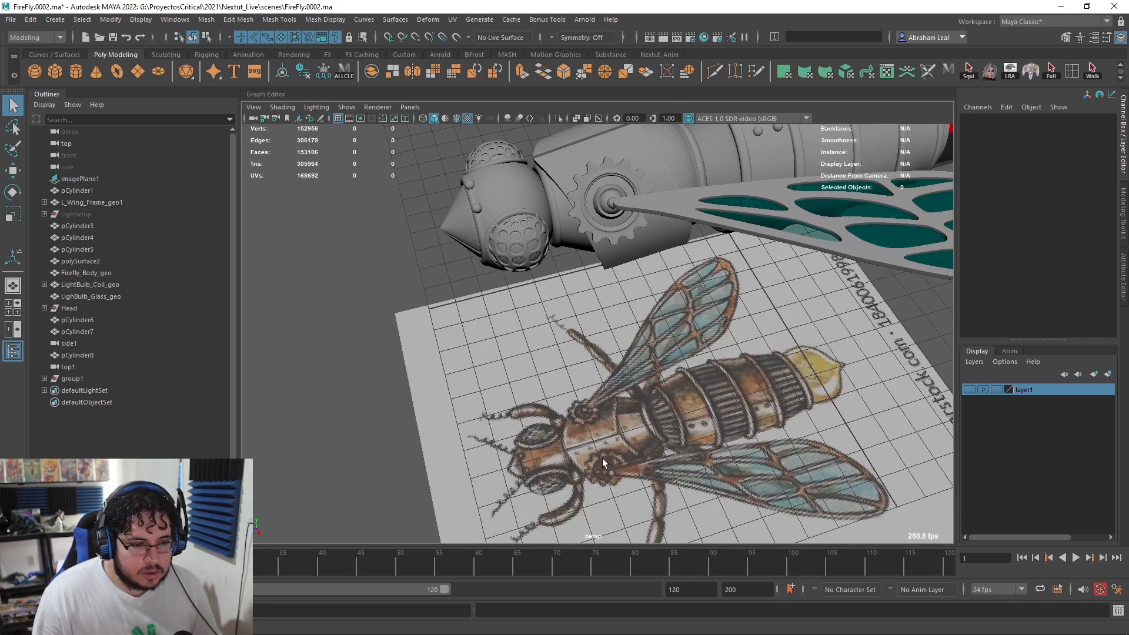
scroll(619, 253, up, 8)
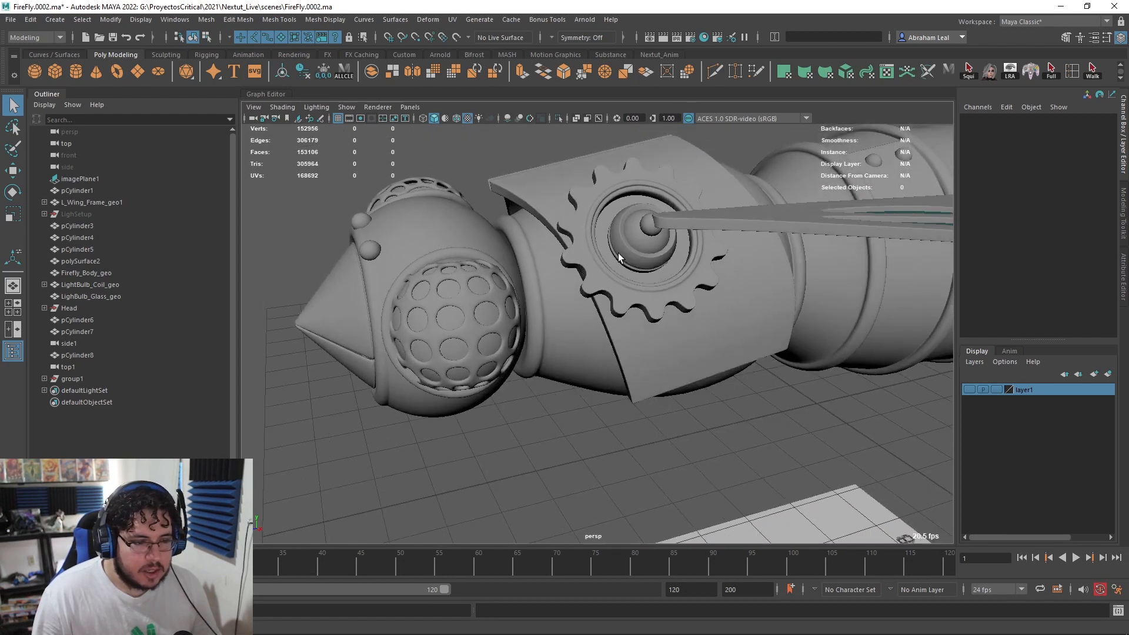
Step: Duplicate the gear and scale the copy to about 0.67, 0.078, 0.67 inside the original's opening
scroll(619, 253, up, 2)
click(580, 250)
scroll(580, 250, up, 4)
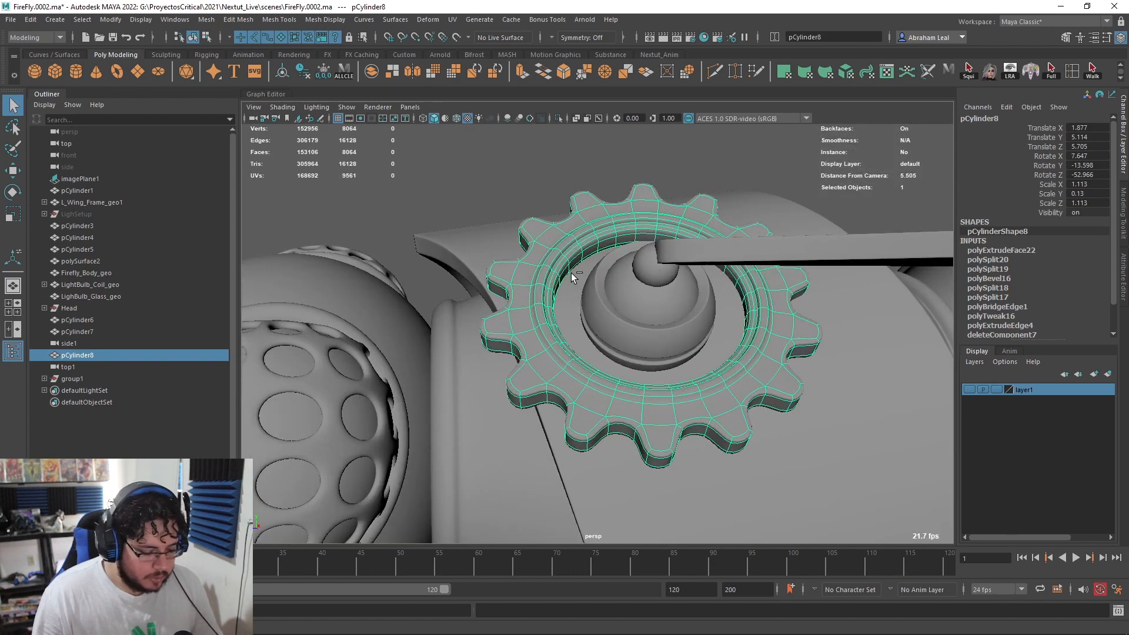
key(r)
drag(650, 306, 613, 304)
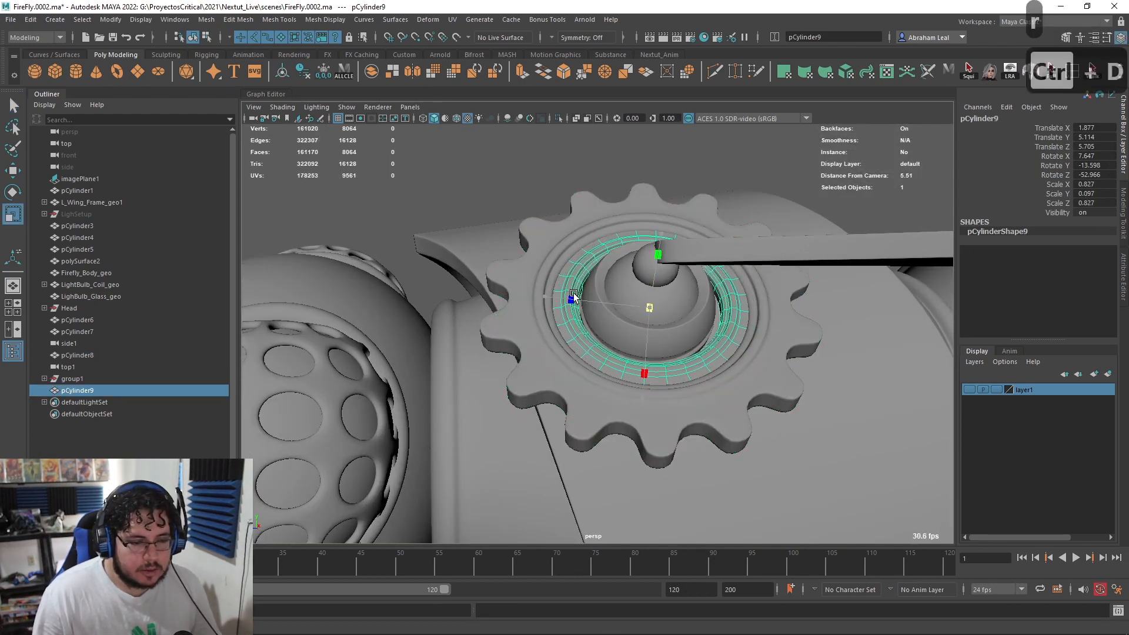
alt+drag(571, 294, 647, 339)
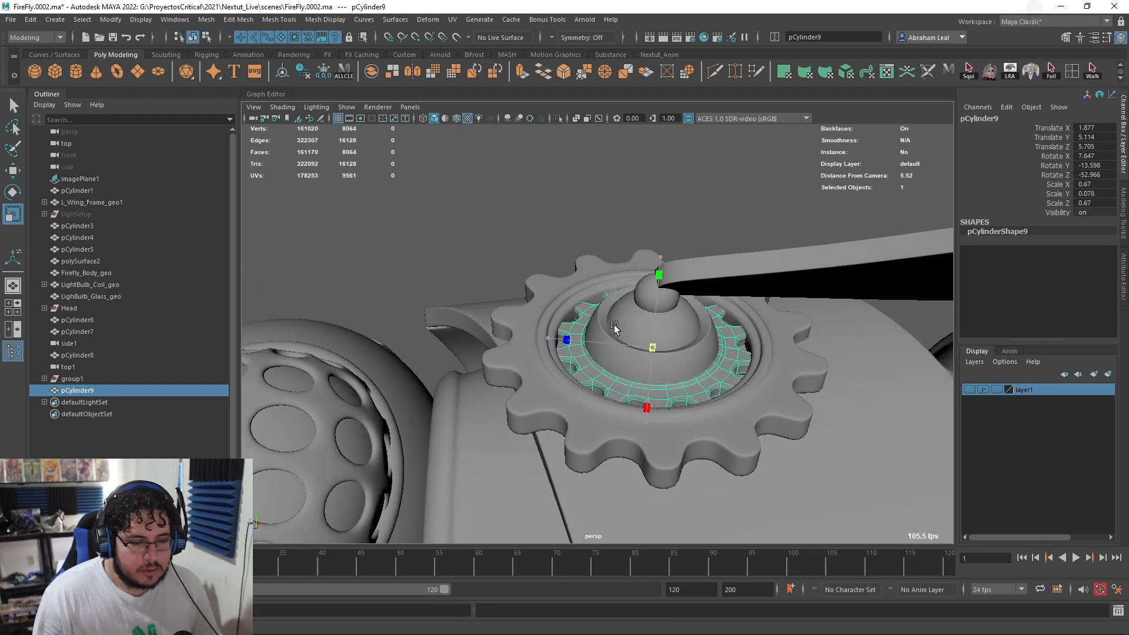
Step: Fine-tune the inner gear copy's scale to 0.668 in X and Z inside the larger gear's opening
click(546, 183)
alt+drag(577, 303, 596, 379)
scroll(595, 379, up, 3)
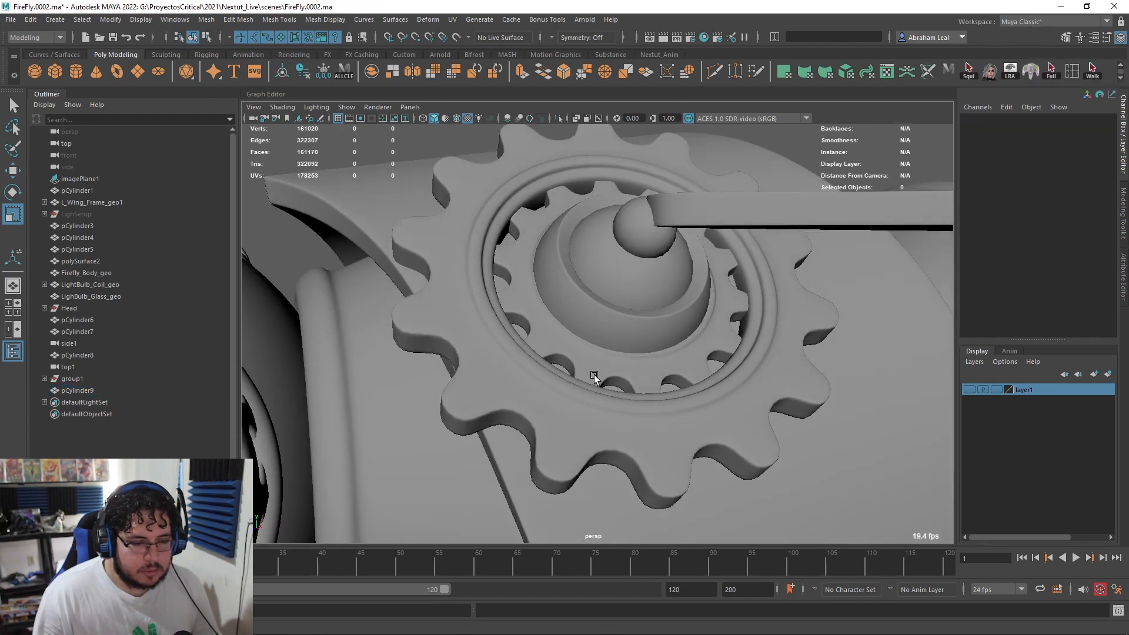
click(559, 339)
alt+drag(574, 241, 590, 296)
alt+drag(629, 204, 581, 176)
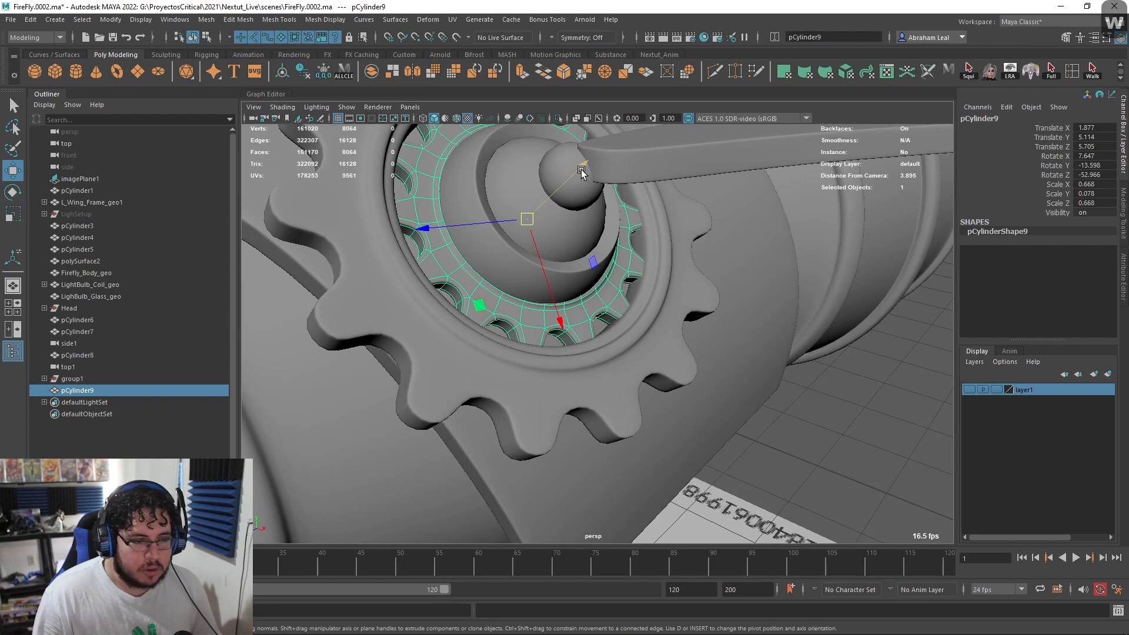
Step: Examine the nested gears and the wing joint on the thorax from several angles and distances
click(877, 481)
scroll(792, 379, down, 6)
alt+drag(791, 378, 712, 321)
scroll(644, 393, up, 5)
mouse_move(645, 394)
alt+mouse_down()
mouse_move(555, 351)
mouse_move(541, 307)
mouse_move(649, 378)
alt+mouse_up()
scroll(649, 379, down, 6)
alt+drag(668, 302, 602, 329)
scroll(732, 351, up, 5)
Step: Group the two gears, the ball joint parts and the wing frame with its membranes into one group
key(q)
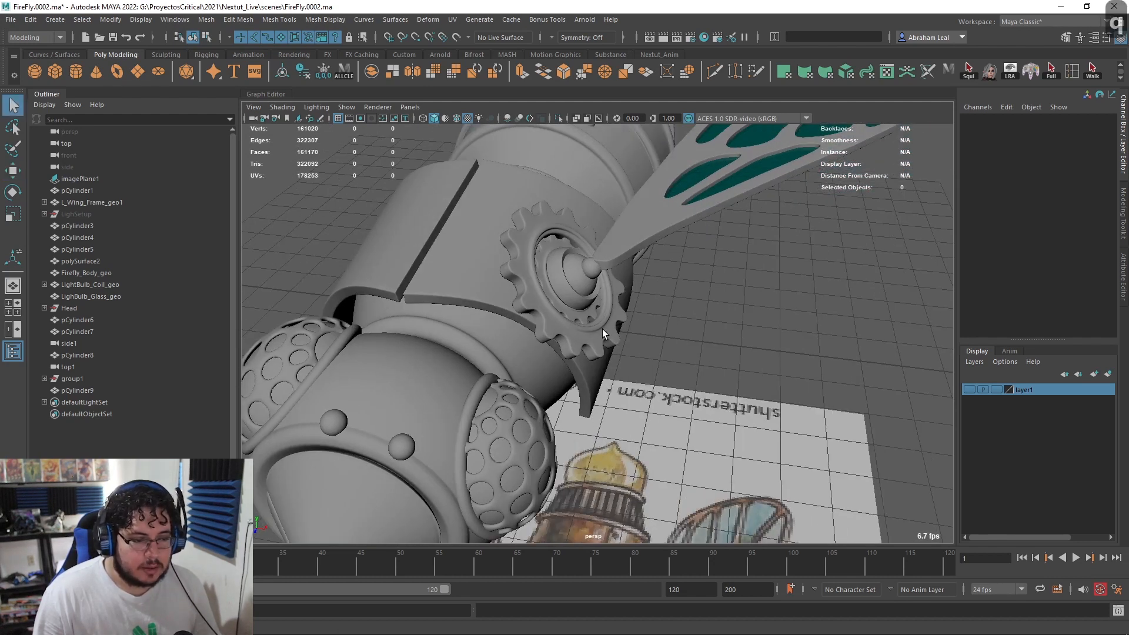
click(602, 329)
shift+click(593, 271)
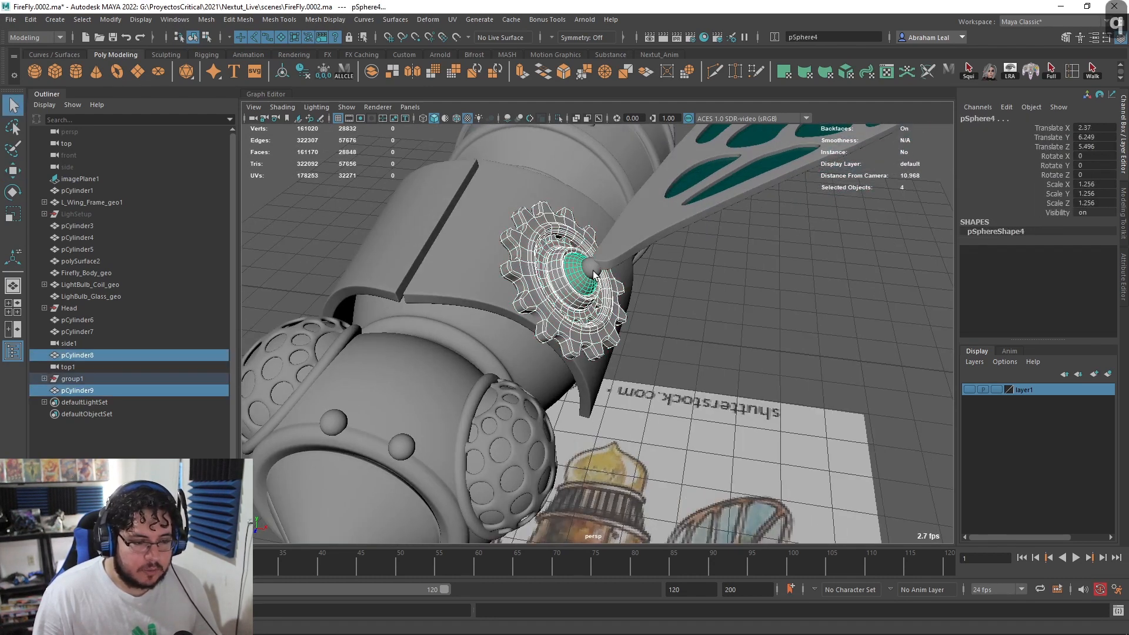
alt+drag(782, 223, 768, 280)
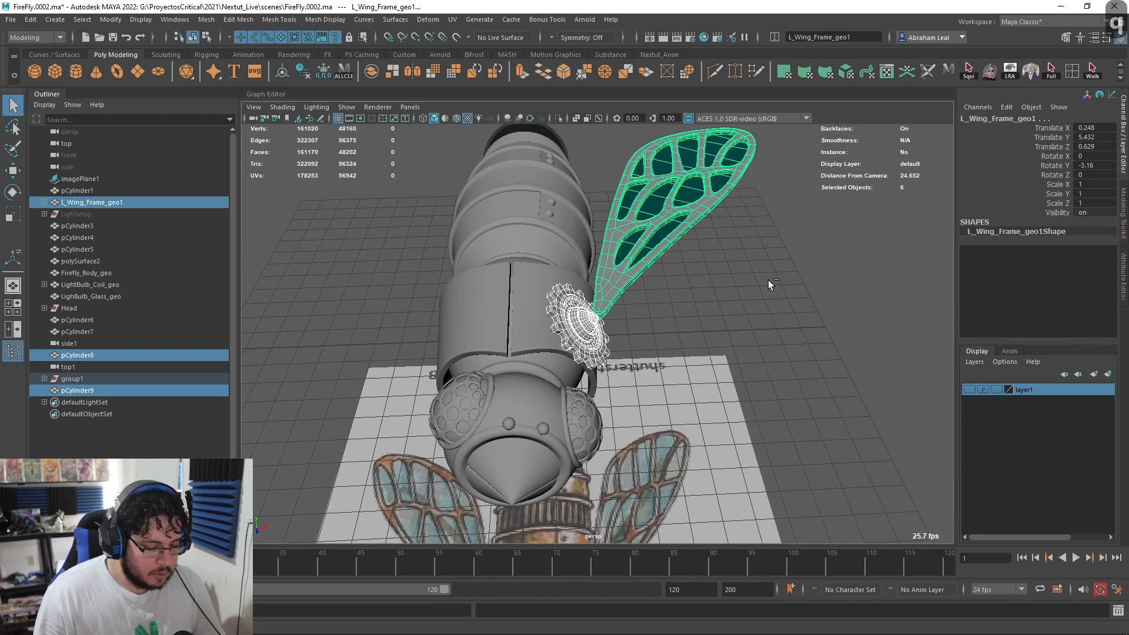
key(ctrl+g)
Step: Duplicate the wing group and mirror the copy to the other side of the body with a Scale X of -1
scroll(764, 286, down, 5)
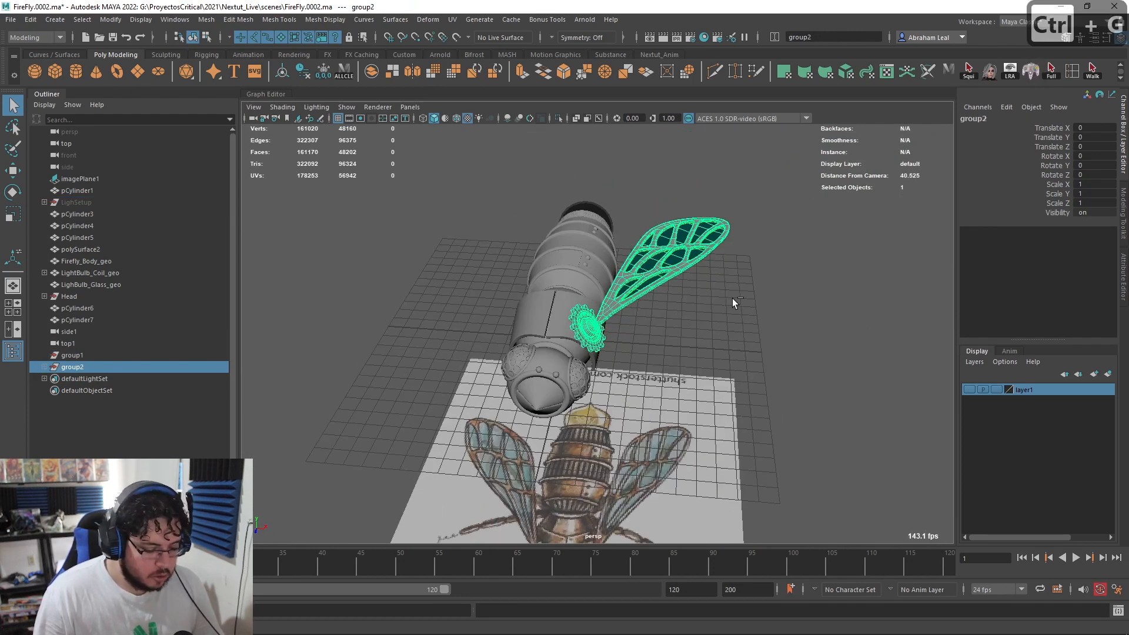
key(ctrl+d)
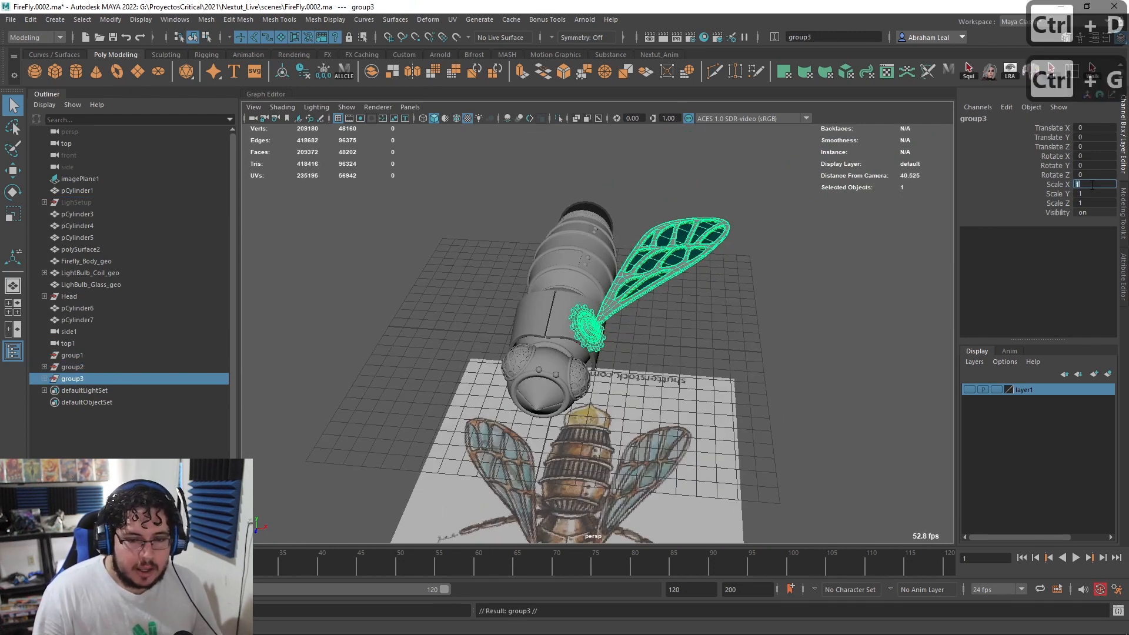
text(-1)
key(Return)
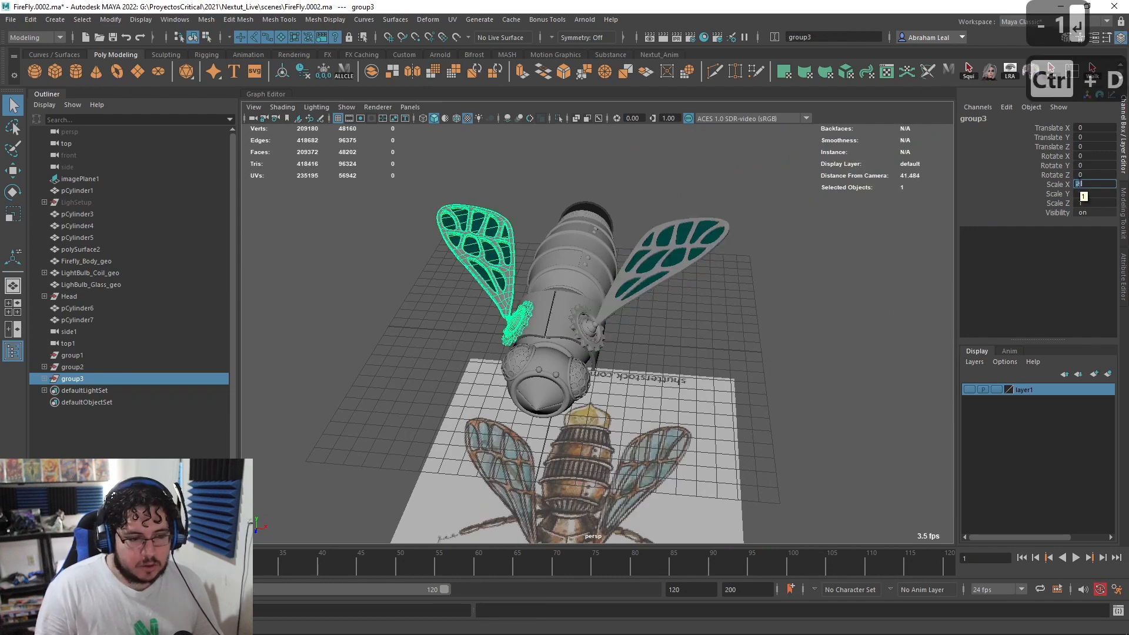
Step: Compare the mirrored wings, gears and thorax with the reference image from several angles
click(814, 304)
alt+drag(814, 304, 622, 488)
scroll(633, 343, up, 3)
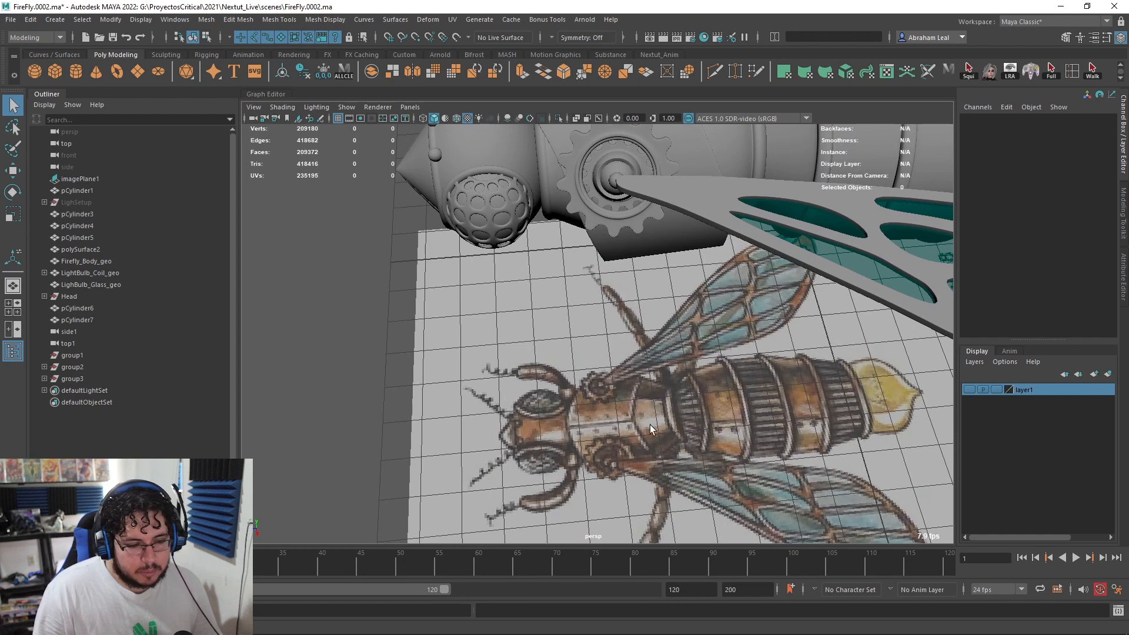
alt+drag(678, 319, 614, 360)
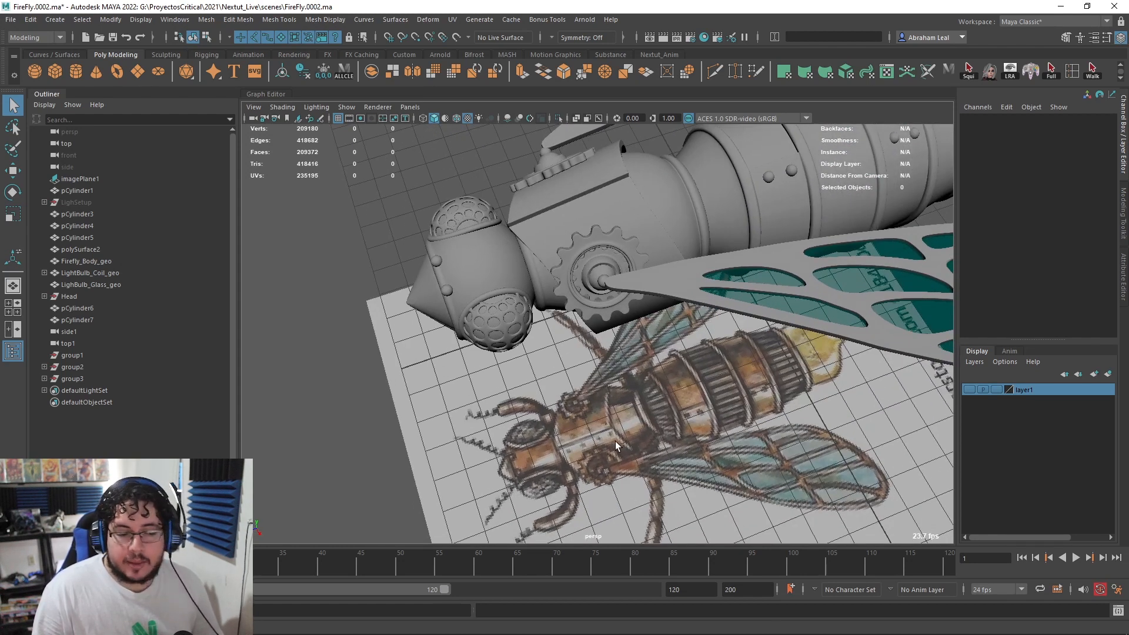
alt+drag(582, 395, 694, 387)
right_click(693, 387)
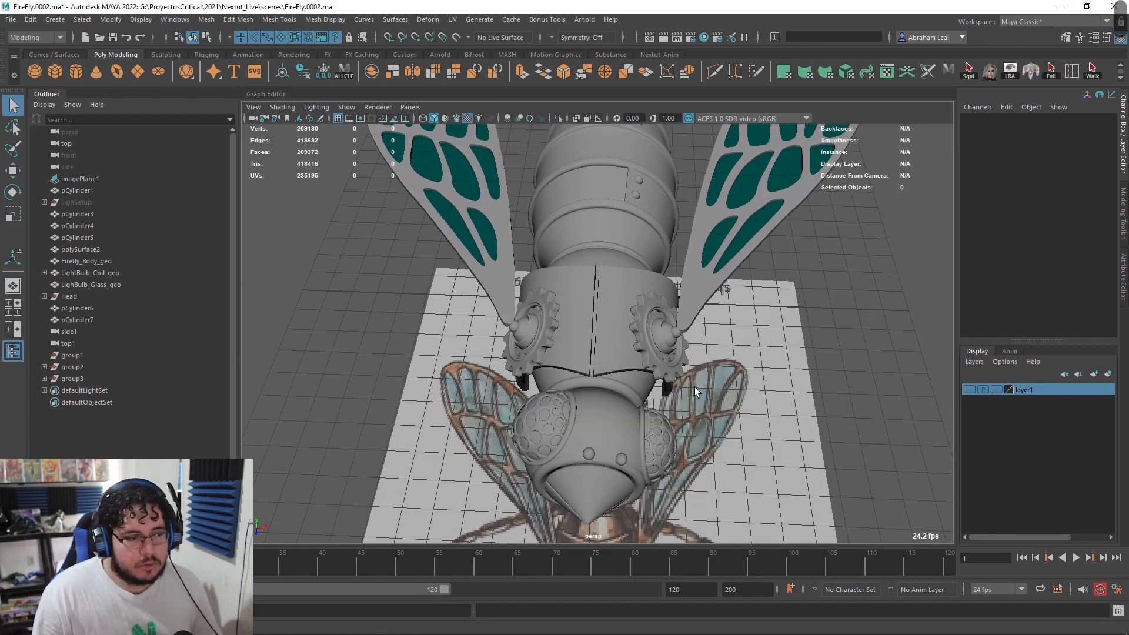
scroll(610, 347, down, 5)
alt+drag(723, 344, 483, 396)
Step: Select all parts of the firefly and display them with smooth mesh preview
key(1)
click(565, 419)
scroll(566, 419, up, 3)
drag(831, 235, 712, 341)
alt+drag(422, 284, 669, 394)
scroll(462, 325, up, 3)
key(3)
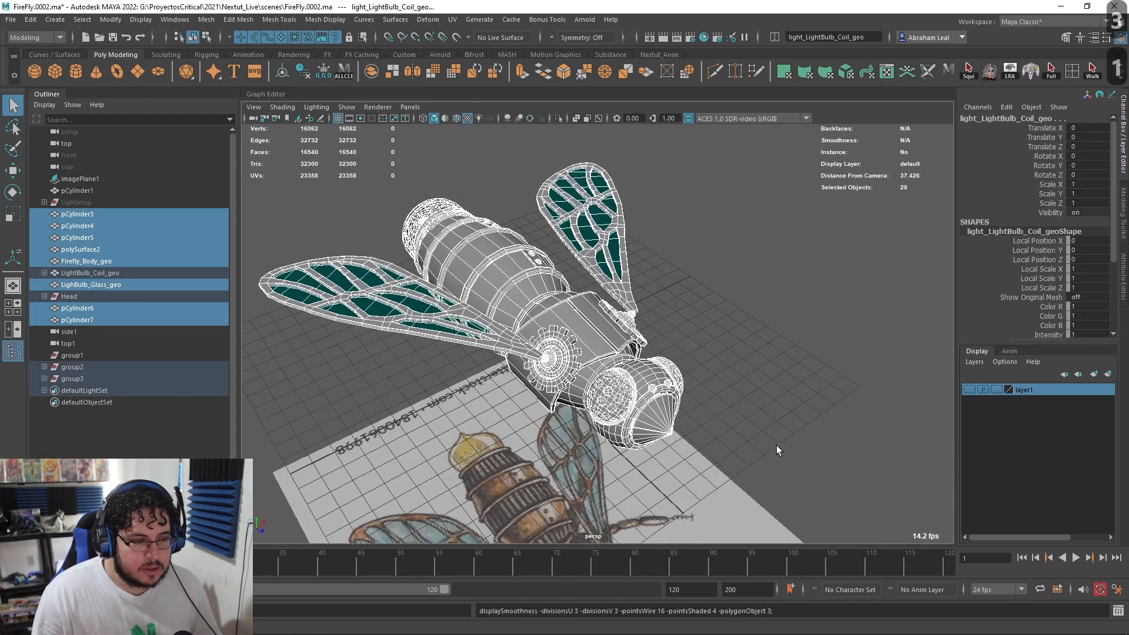
alt+drag(430, 248, 347, 175)
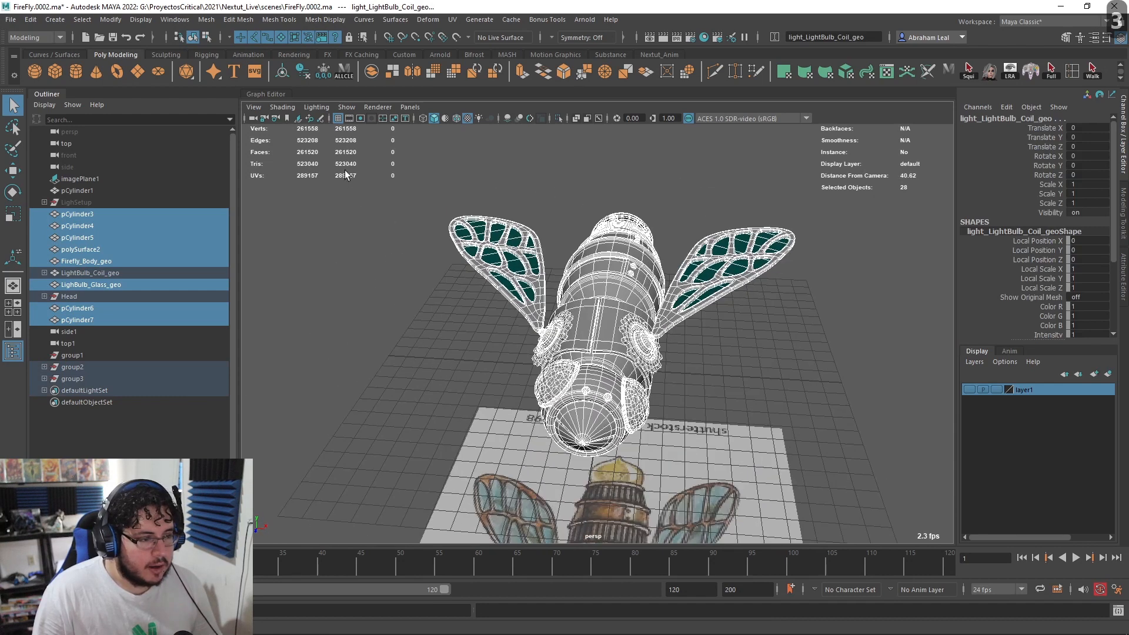
alt+drag(447, 329, 399, 334)
Step: Straighten the tilted Head group by resetting its rotation to 0
click(428, 340)
scroll(513, 388, up, 4)
alt+drag(513, 388, 619, 348)
scroll(594, 352, down, 2)
scroll(595, 362, up, 3)
click(546, 315)
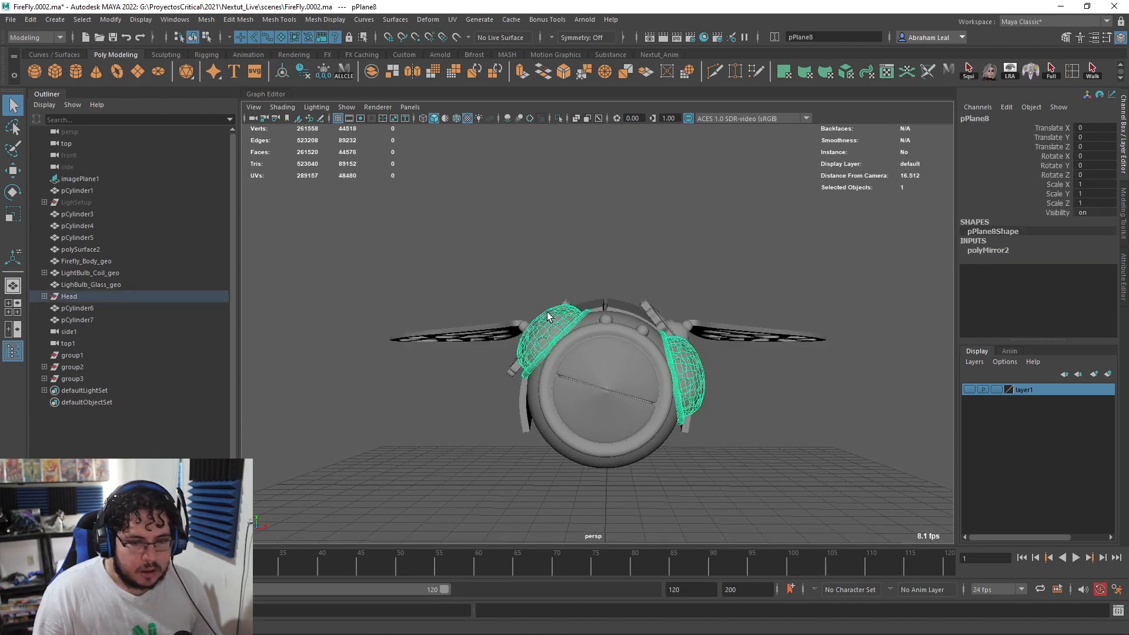
click(647, 355)
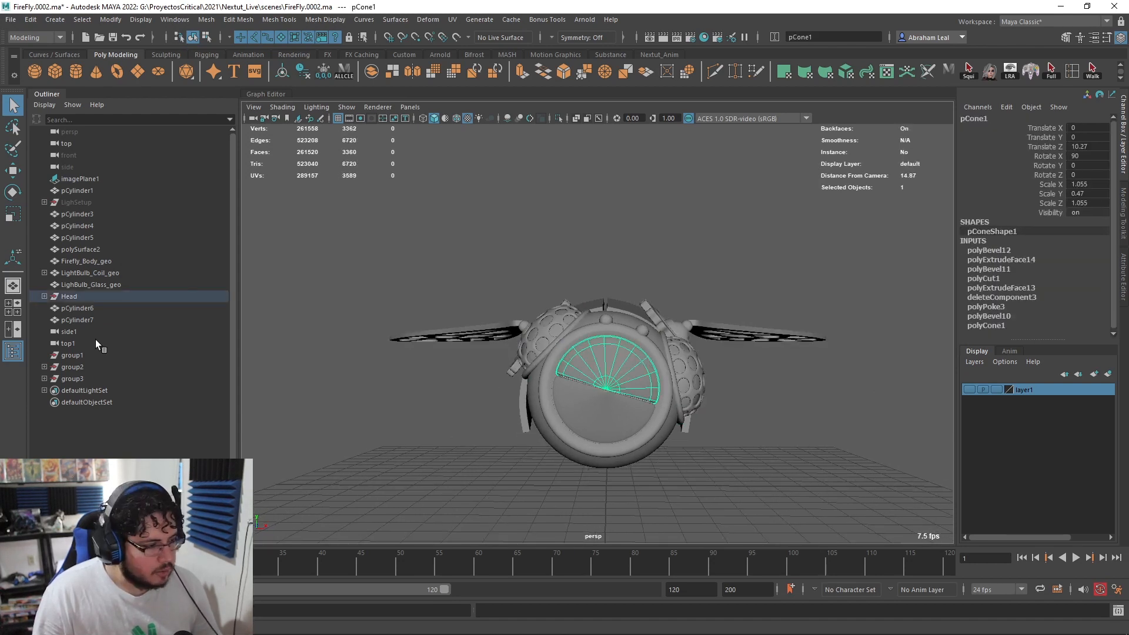
click(85, 300)
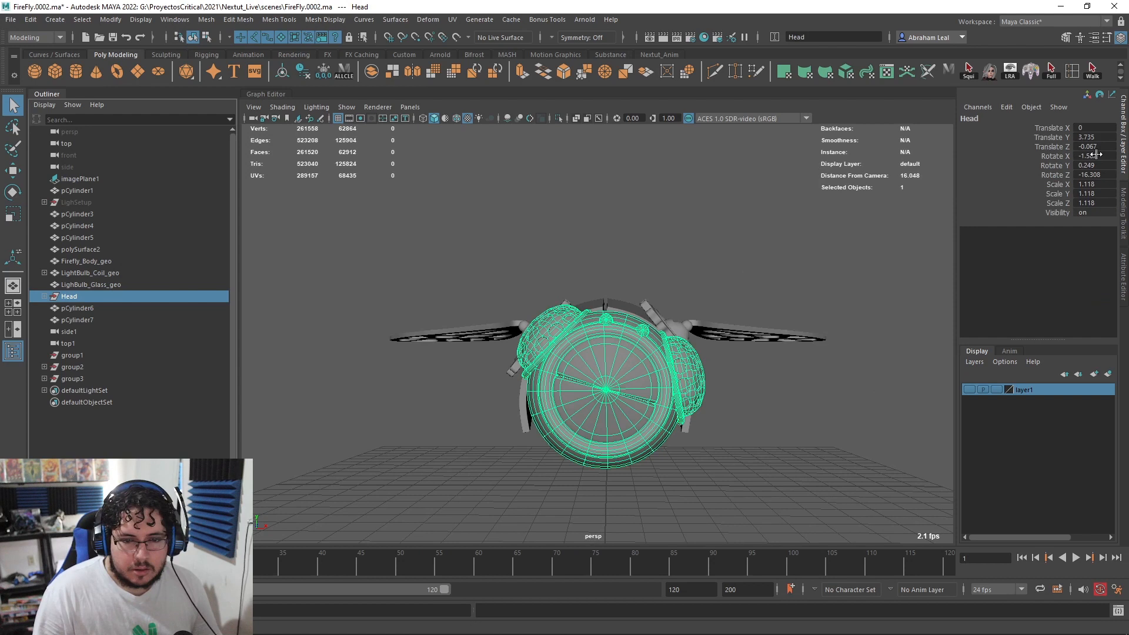
text(0)
key(Return)
Step: Save the scene incrementally as FireFly.0003.ma
click(743, 246)
alt+drag(744, 245, 647, 287)
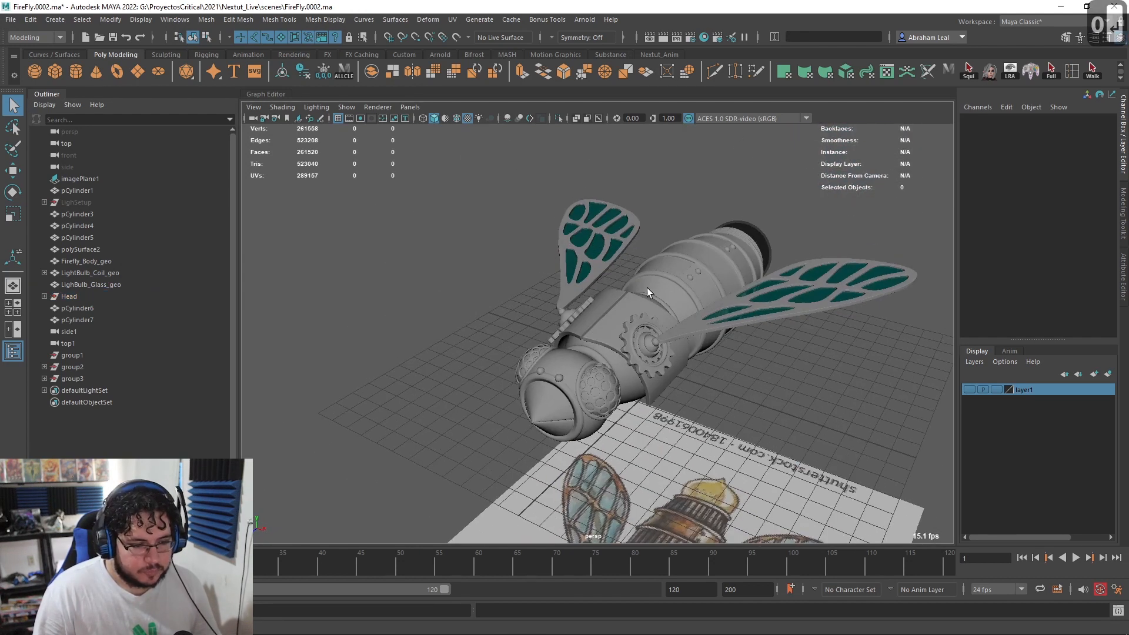
click(11, 19)
click(59, 91)
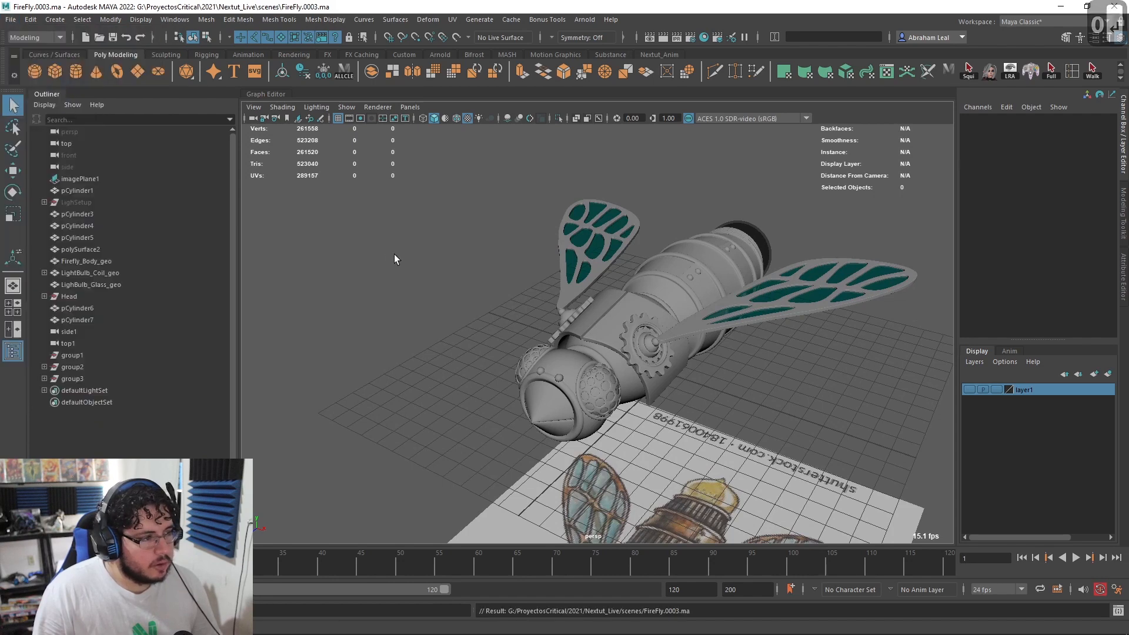
Step: Create a polygon sphere in the wireframe top view and set its axis and height subdivisions to 12
alt+drag(462, 310, 629, 316)
key(space)
key(4)
scroll(662, 330, down, 5)
alt+middle_drag(659, 347, 693, 335)
scroll(678, 301, up, 1)
scroll(694, 335, up, 2)
scroll(735, 280, down, 5)
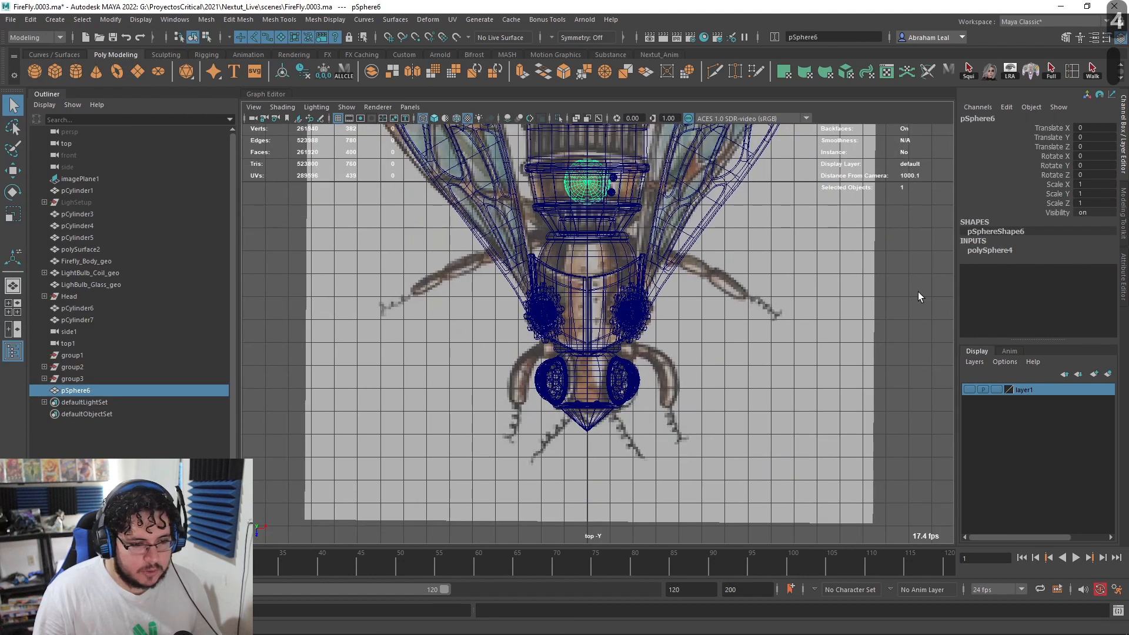
scroll(918, 291, up, 2)
click(1001, 250)
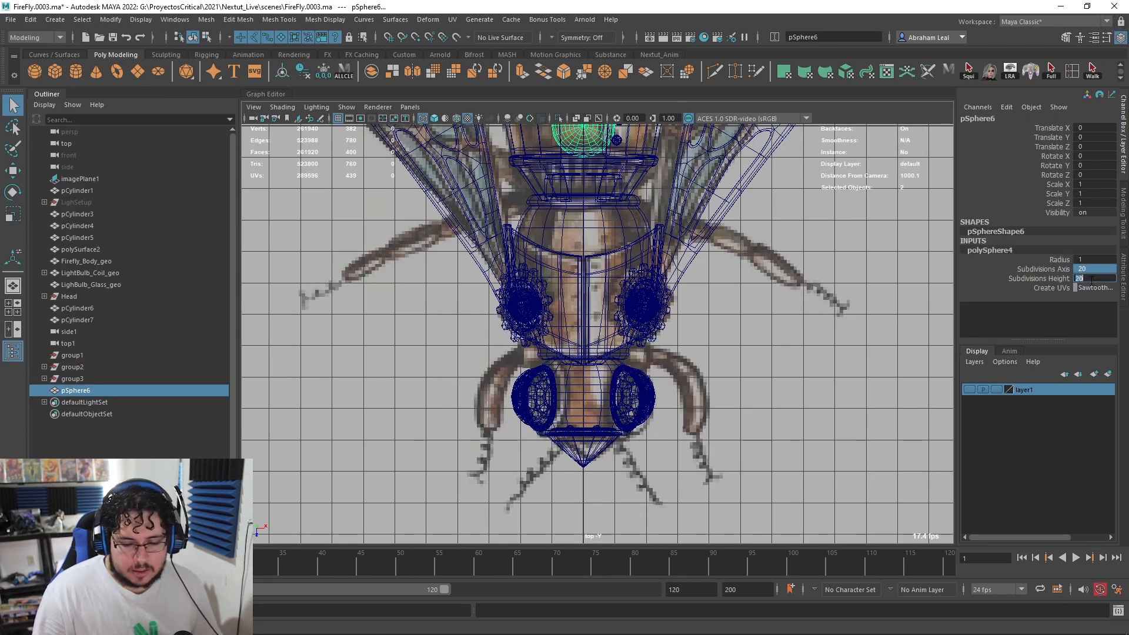
text(12)
key(Return)
Step: Scale the sphere to 0.174 and place it over the reference's front rivet beside the thorax seam, at X 0.432
scroll(913, 256, down, 1)
key(w)
click(832, 266)
key(ctrl+z)
key(w)
drag(588, 162, 506, 326)
scroll(598, 331, up, 5)
key(r)
key(w)
drag(592, 326, 595, 353)
Step: Duplicate the rivet sphere four times and space the copies backward along Z over the reference's rivets
key(ctrl+d)
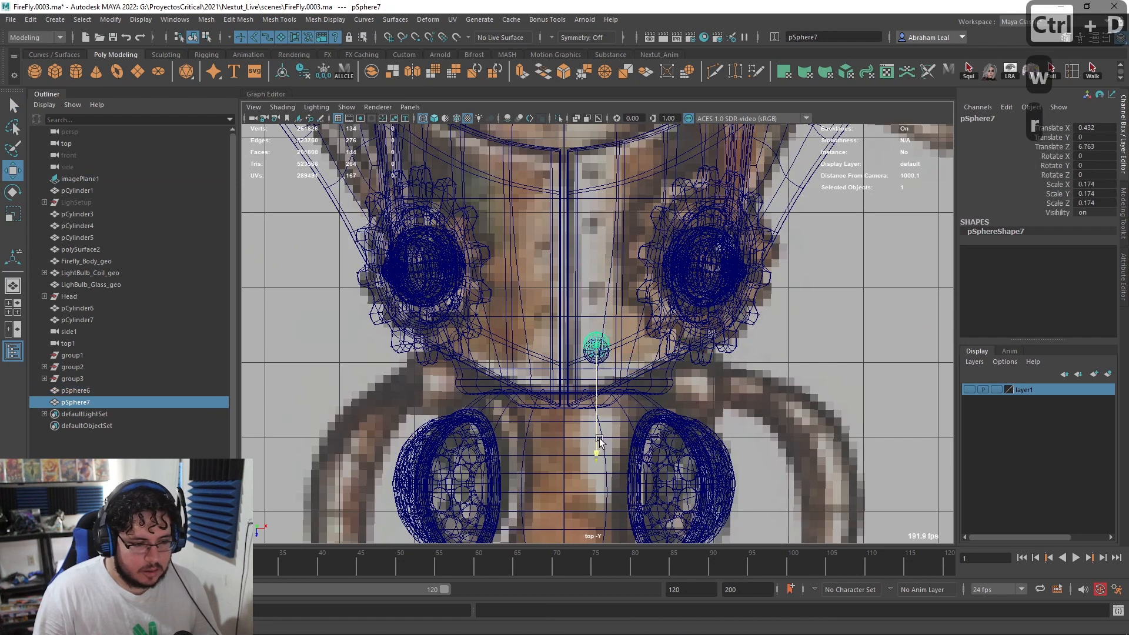
key(ctrl+d)
drag(598, 404, 598, 336)
alt+middle_drag(606, 330, 615, 389)
key(ctrl+d)
drag(606, 406, 609, 350)
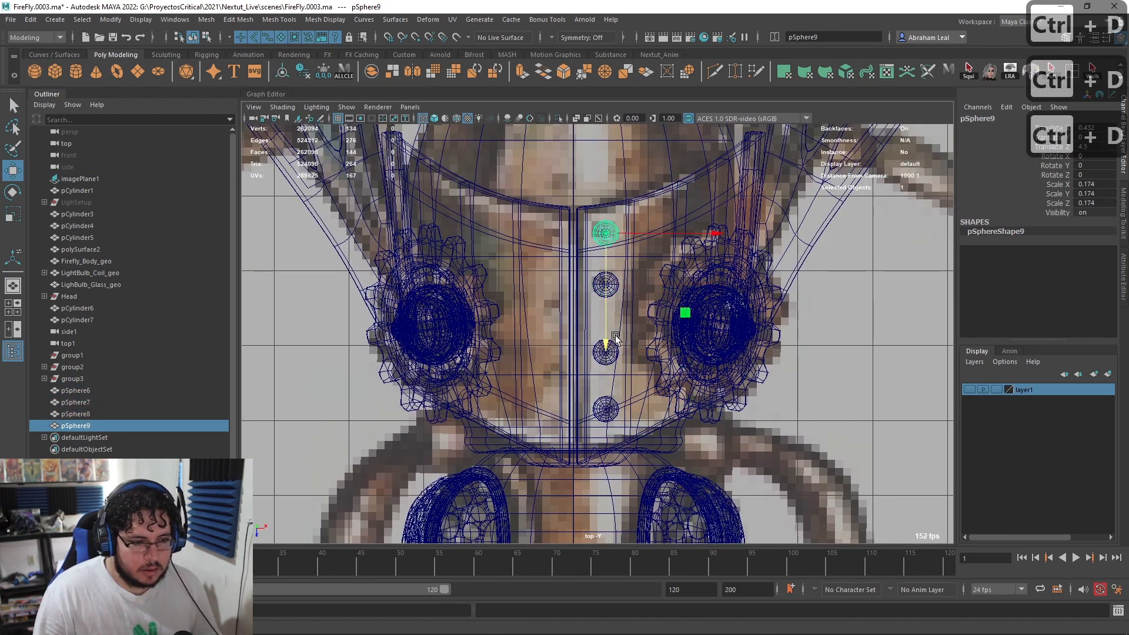
alt+middle_drag(616, 338, 594, 404)
scroll(594, 404, up, 1)
key(ctrl+d)
drag(595, 402, 595, 348)
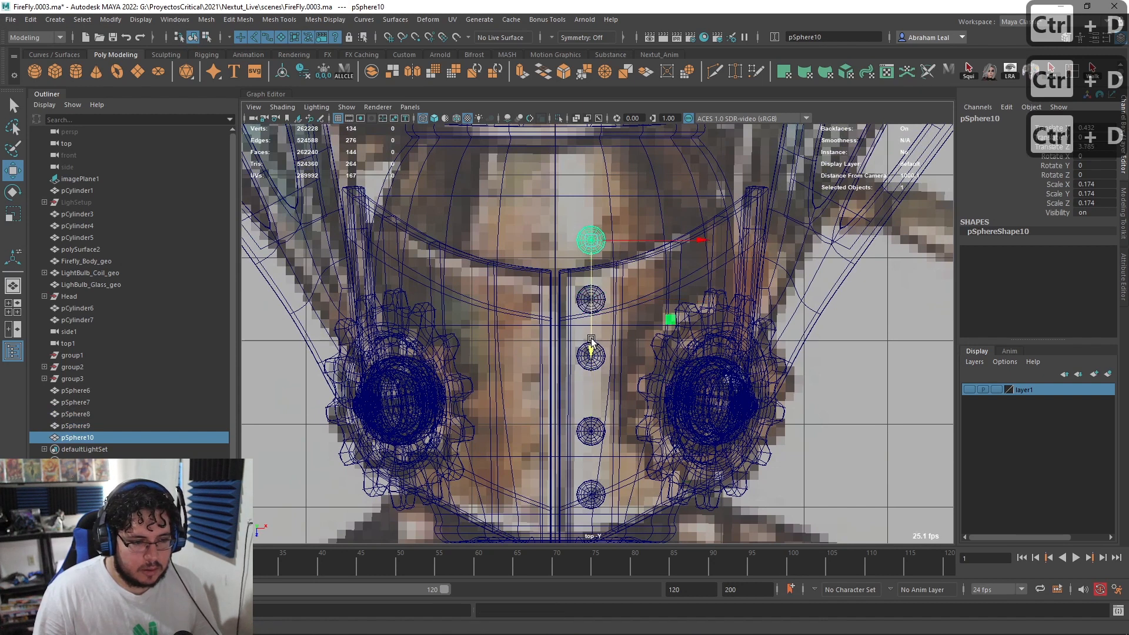
Step: Raise the five rivet spheres above the thorax to Y 6.712 and seat the rearmost one on the body at Y 5.9
key(6)
key(space)
drag(471, 403, 472, 374)
alt+drag(567, 373, 337, 340)
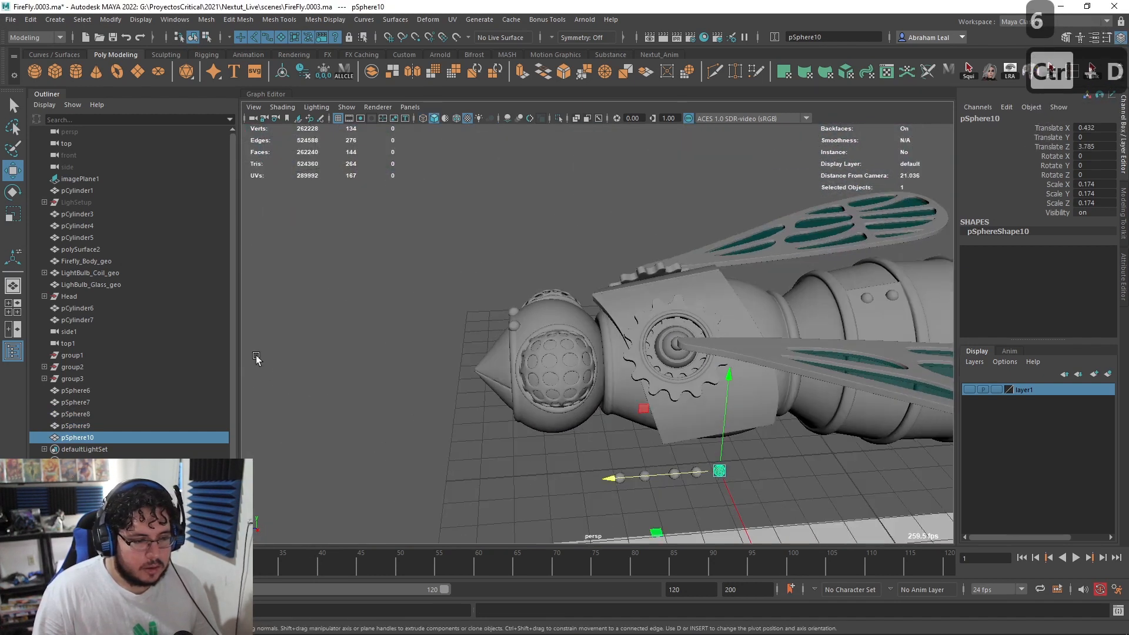
shift+click(101, 391)
alt+drag(661, 400, 605, 143)
scroll(706, 306, up, 6)
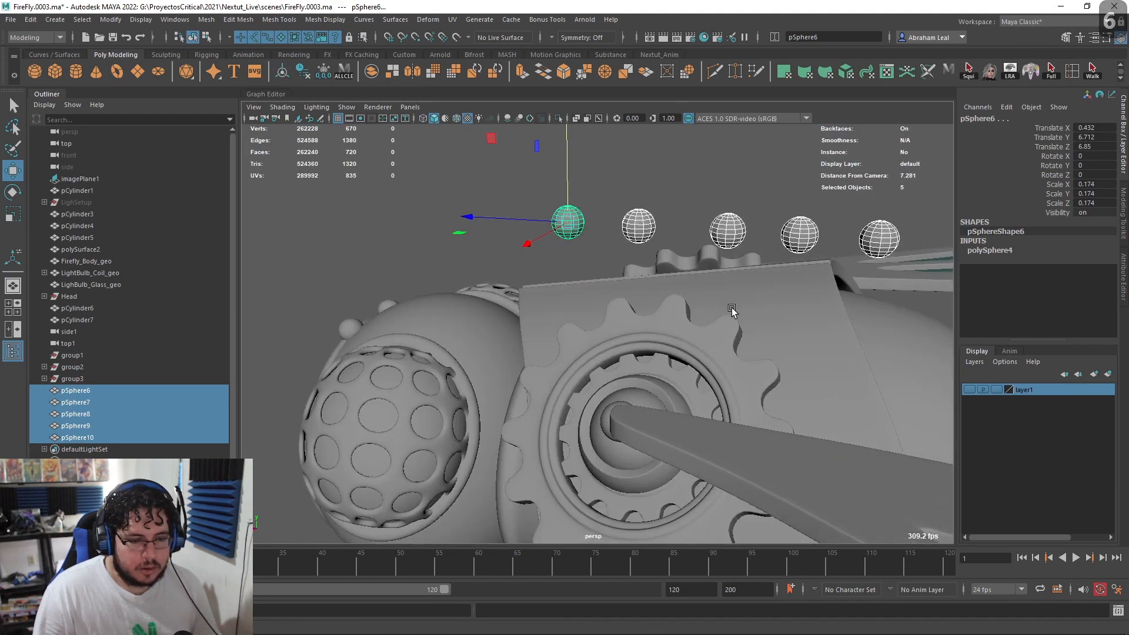
click(838, 235)
alt+drag(891, 250, 830, 232)
Step: Try lowering the next rivet spheres at their current size onto the thorax plate
drag(727, 137, 779, 224)
click(671, 189)
click(699, 221)
drag(704, 174, 706, 225)
key(ctrl+z)
key(ctrl+z)
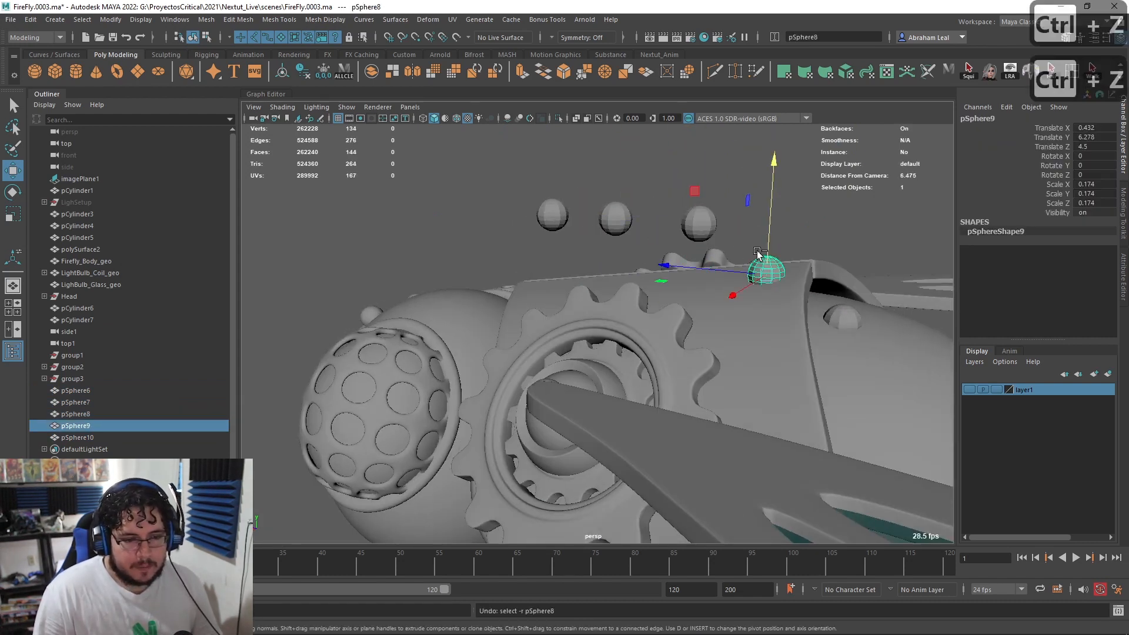
key(ctrl+z)
key(ctrl+z)
key(ctrl+z)
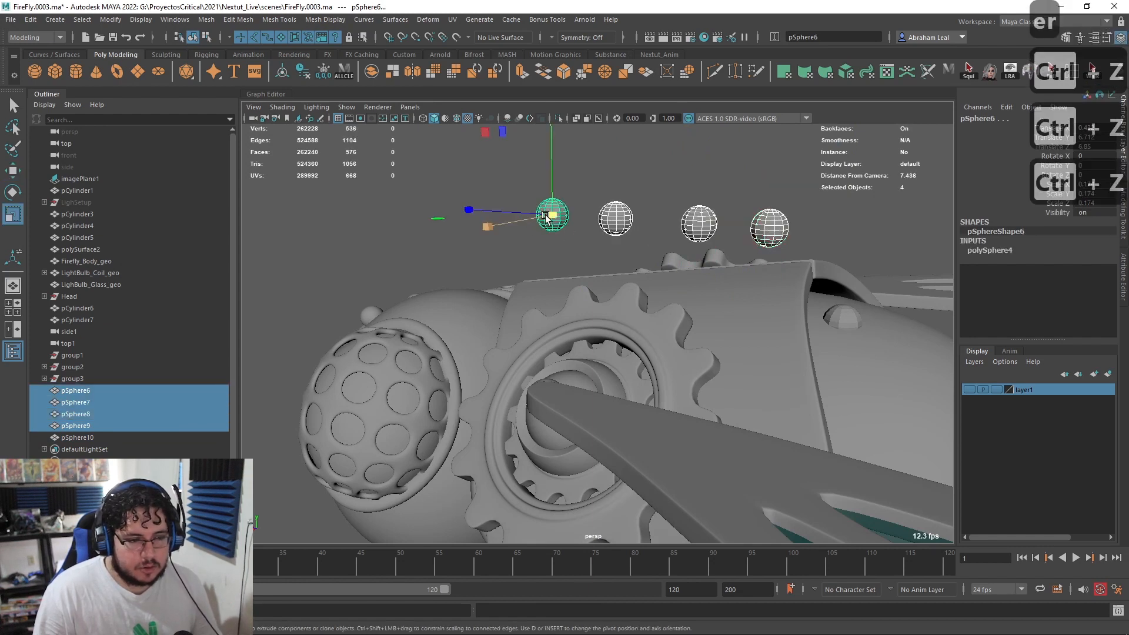
Step: Scale the four front rivet spheres down to 0.116
key(ctrl+z)
key(ctrl+z)
key(ctrl+z)
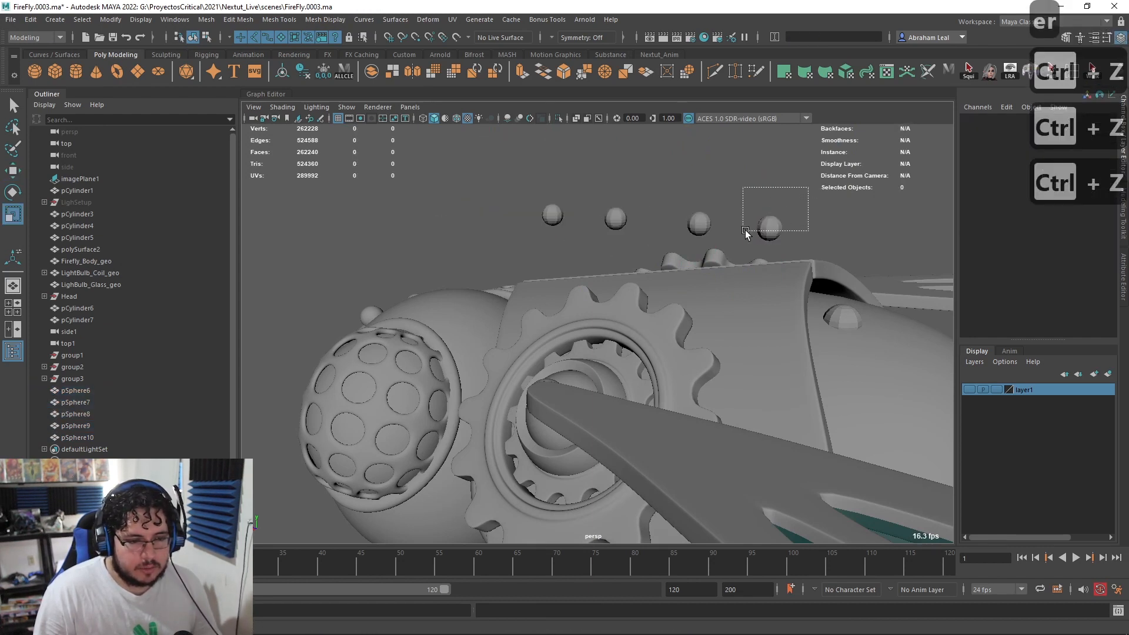
Step: Lower the four small rivets one by one along Y until each is half sunk into the thorax plate
drag(746, 233, 745, 233)
key(w)
drag(769, 171, 764, 215)
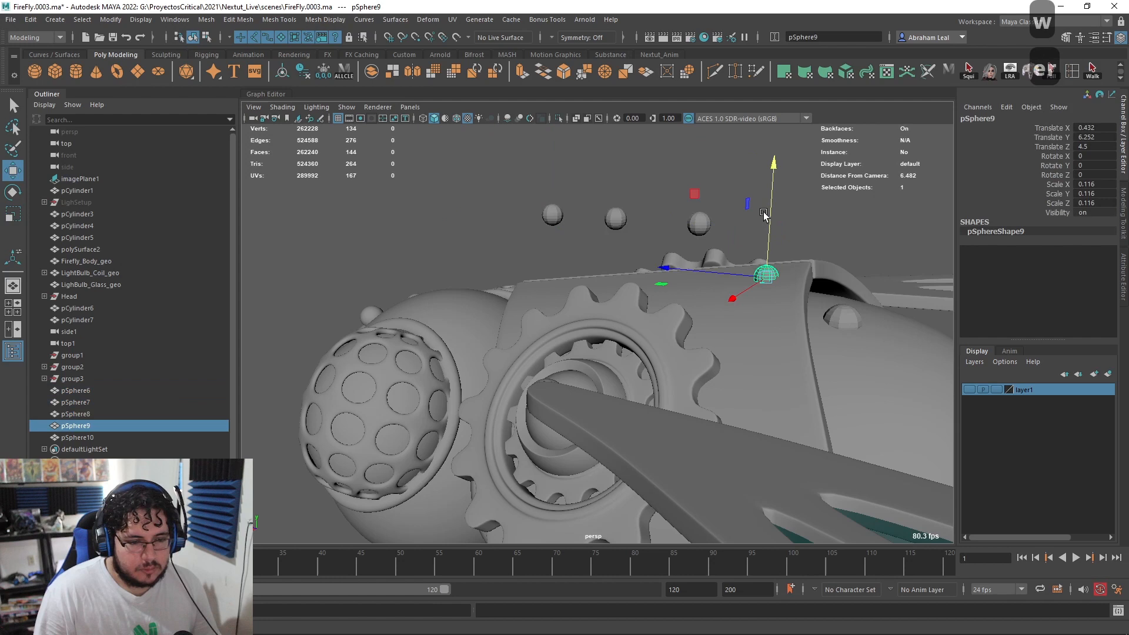
click(699, 224)
drag(701, 170, 700, 220)
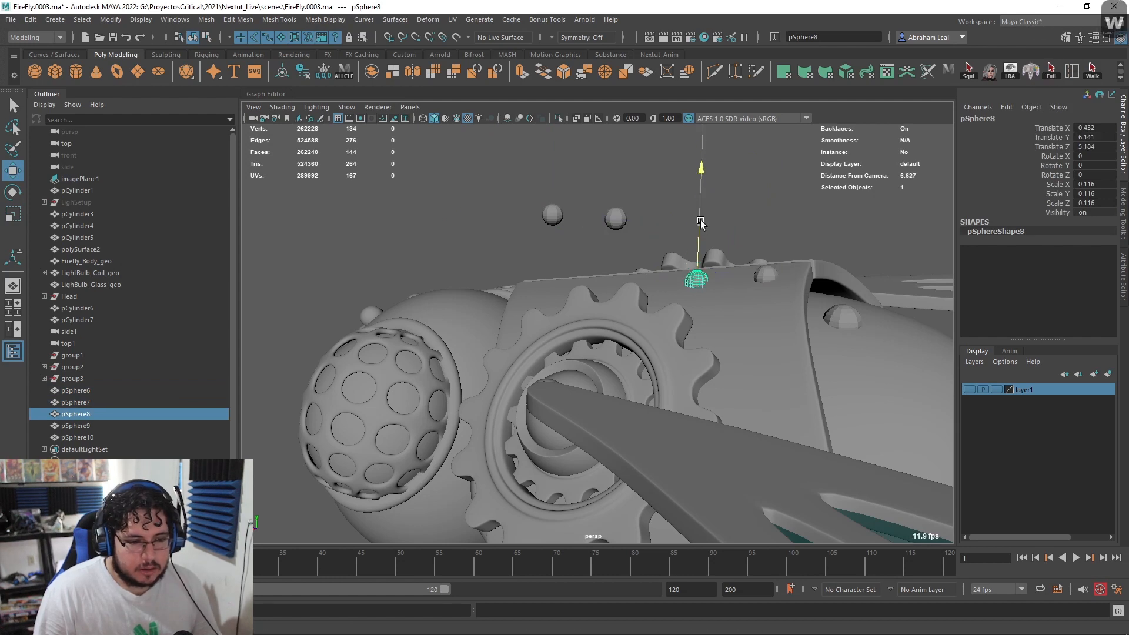
click(616, 217)
drag(616, 172, 612, 250)
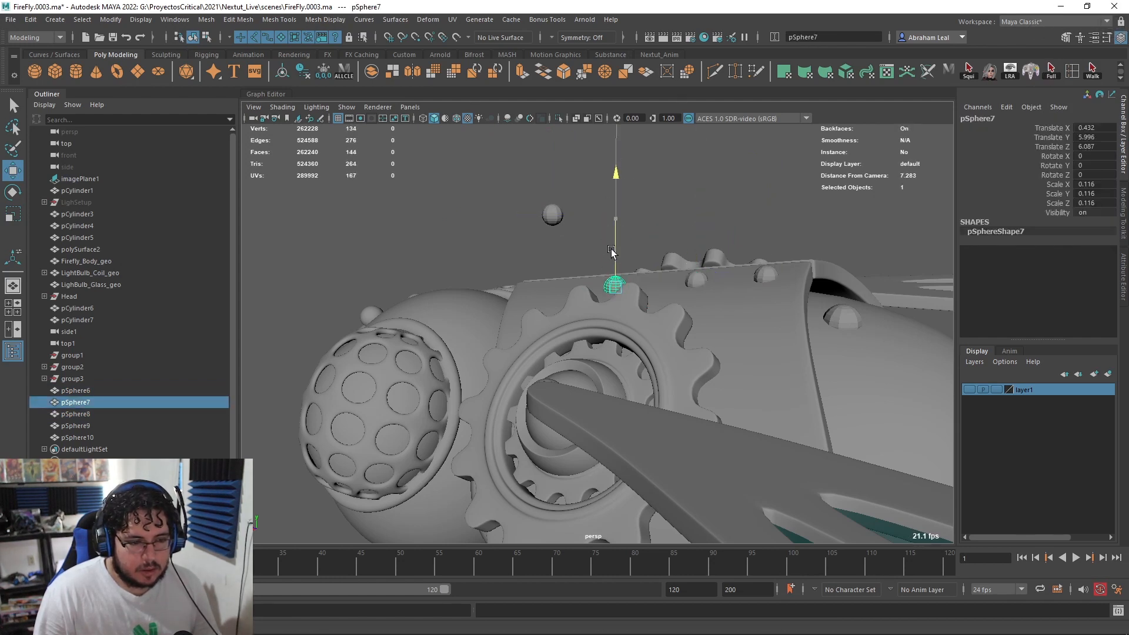
click(552, 215)
drag(552, 172, 549, 249)
Step: Mirror all five rivet spheres across the world X axis, combining each copy with its original
alt+drag(749, 212, 678, 306)
key(q)
shift+click(697, 290)
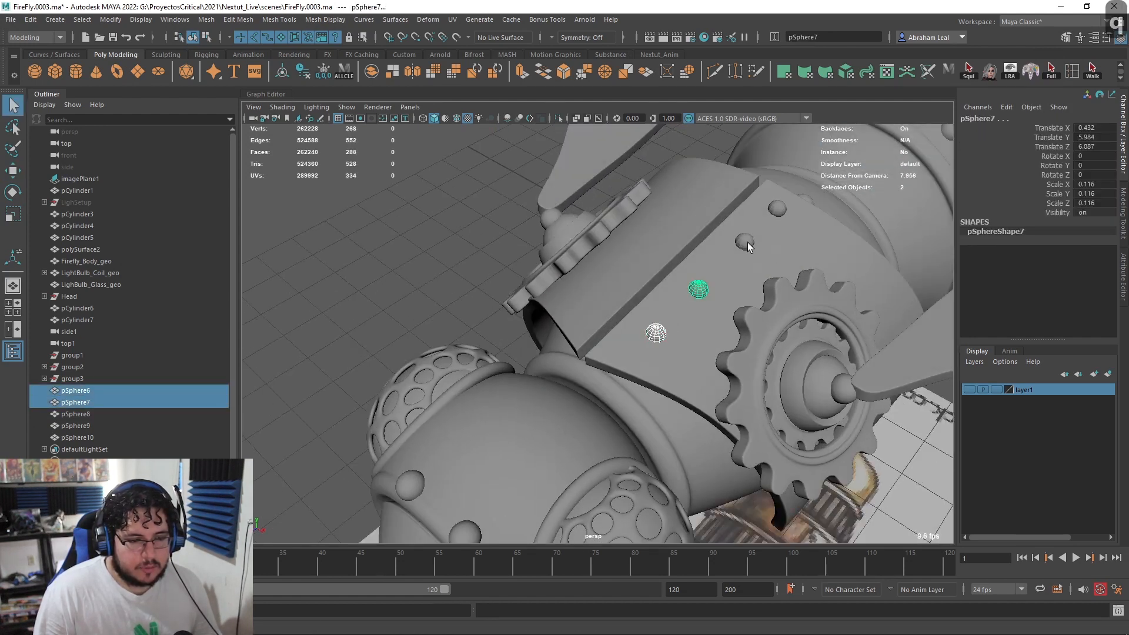
shift+click(744, 241)
shift+click(778, 209)
alt+drag(777, 212, 880, 328)
shift+click(880, 328)
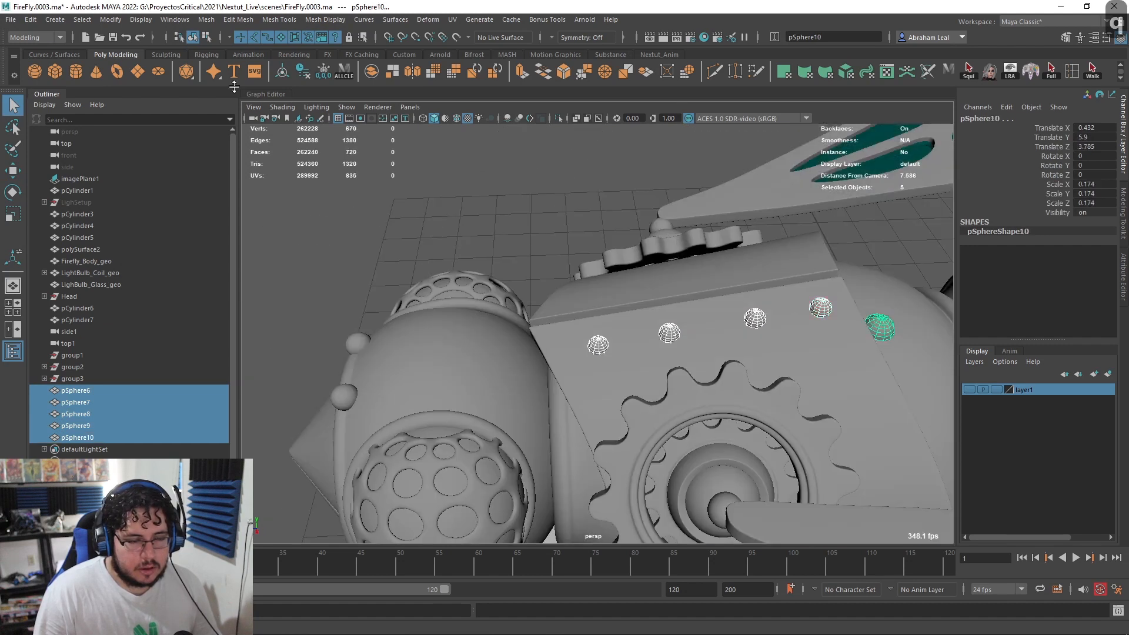
click(196, 20)
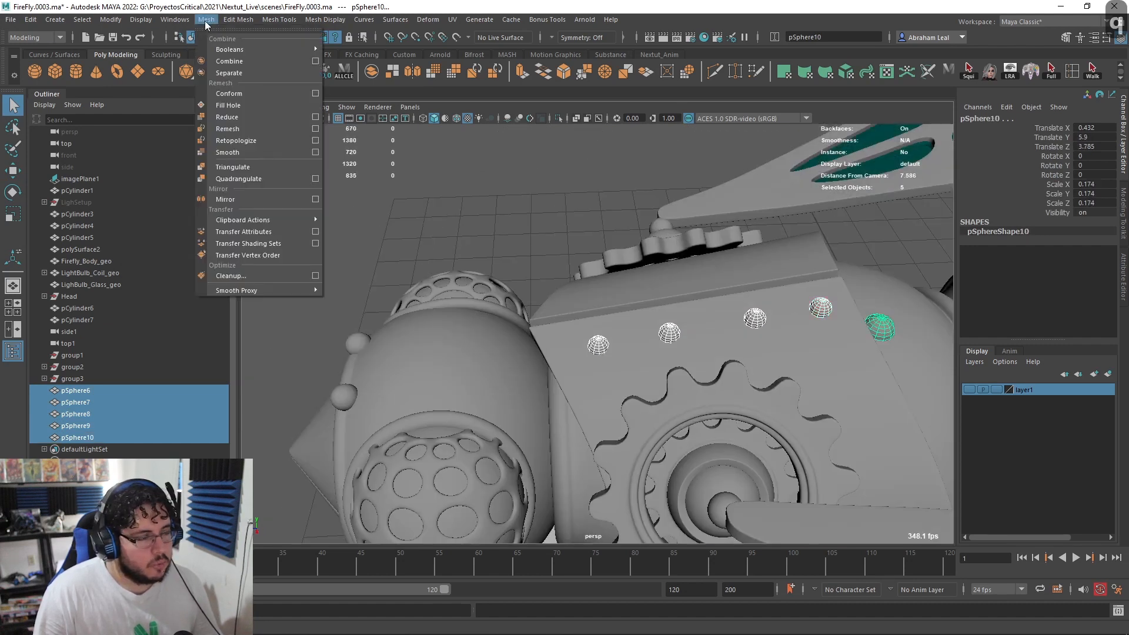
click(320, 200)
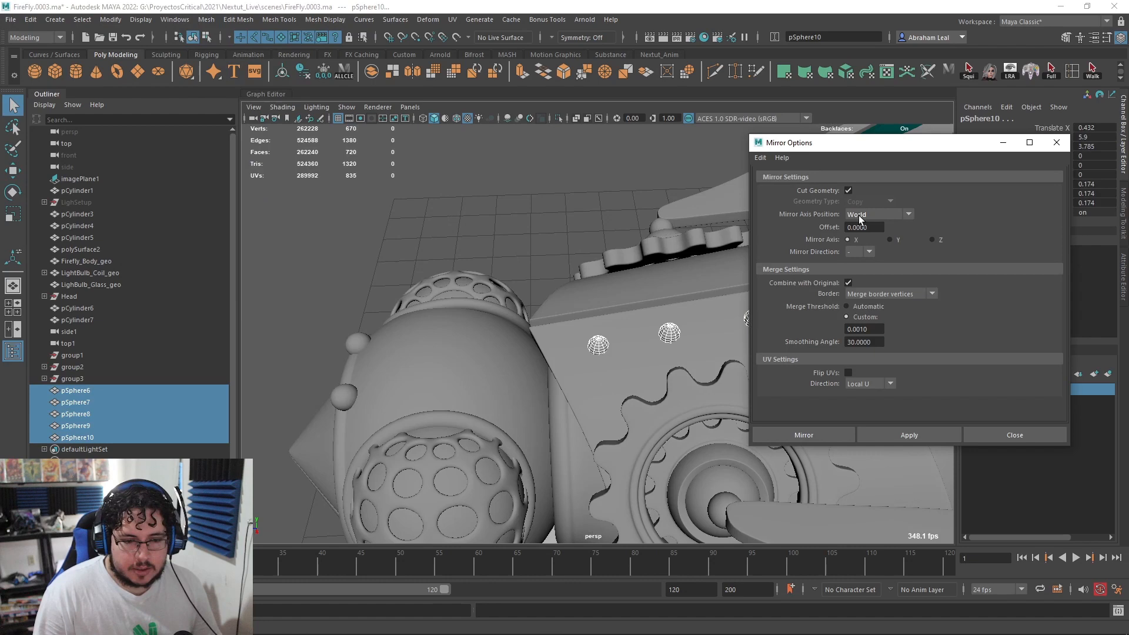
click(922, 434)
click(549, 182)
scroll(550, 182, down, 5)
alt+drag(552, 184, 688, 234)
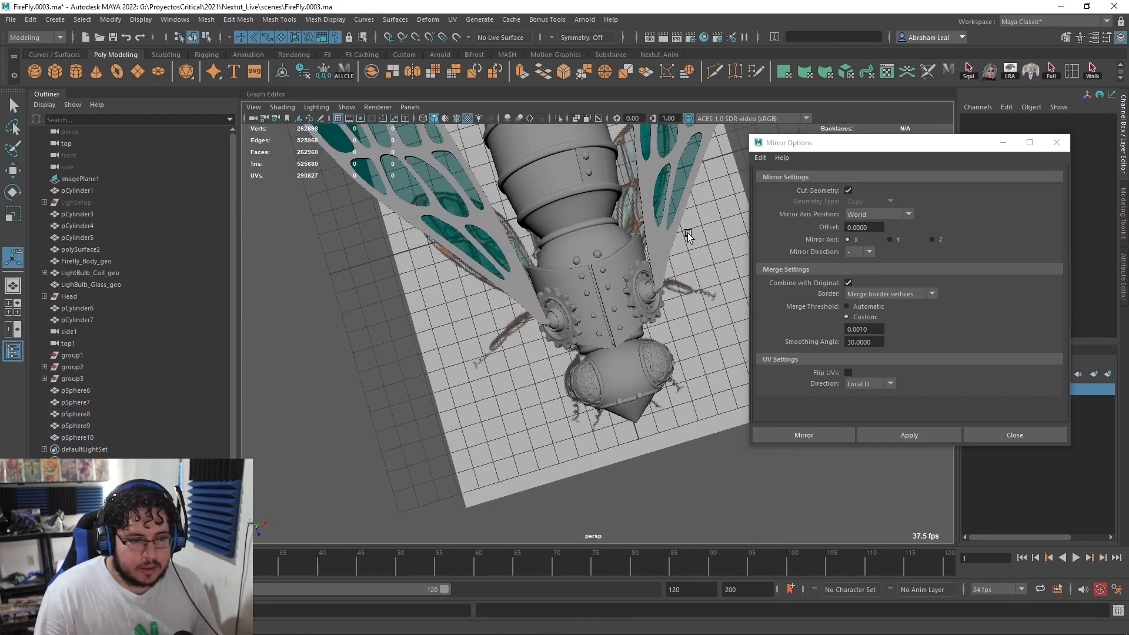
Step: Minimize the Mirror Options window and examine the antennae and legs in the firefly reference image
alt+drag(654, 247, 603, 304)
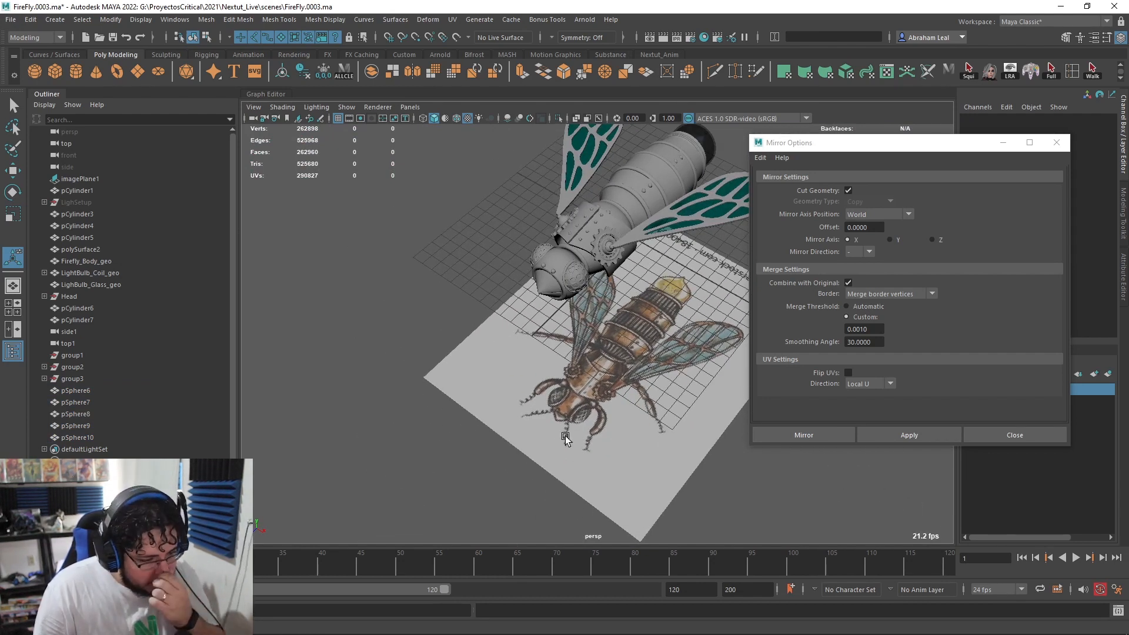
alt+drag(573, 438, 538, 395)
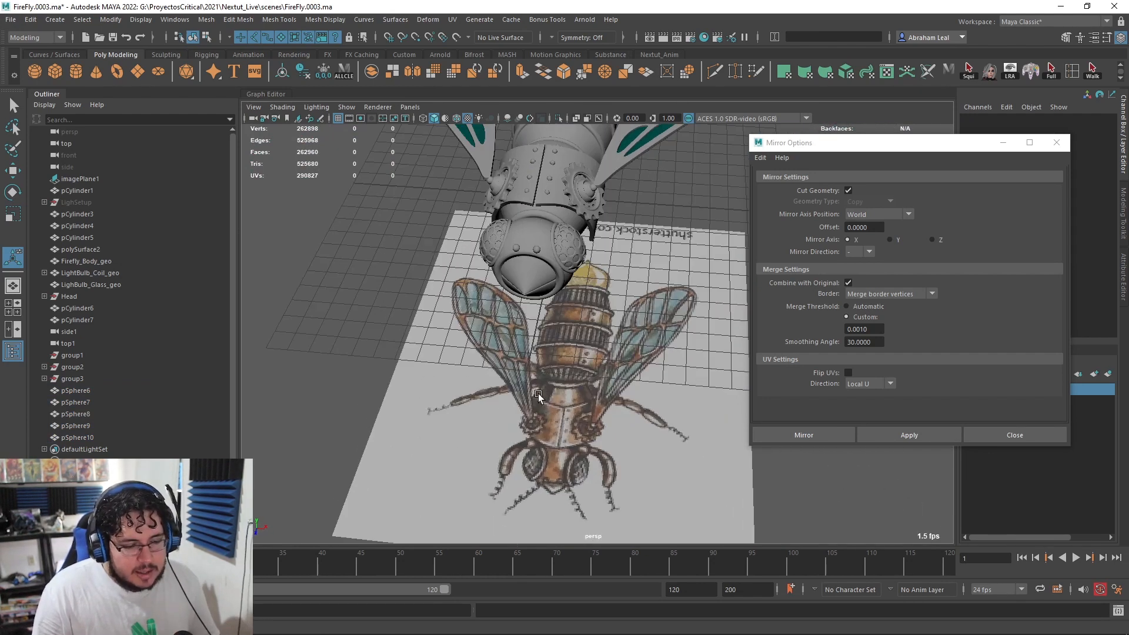
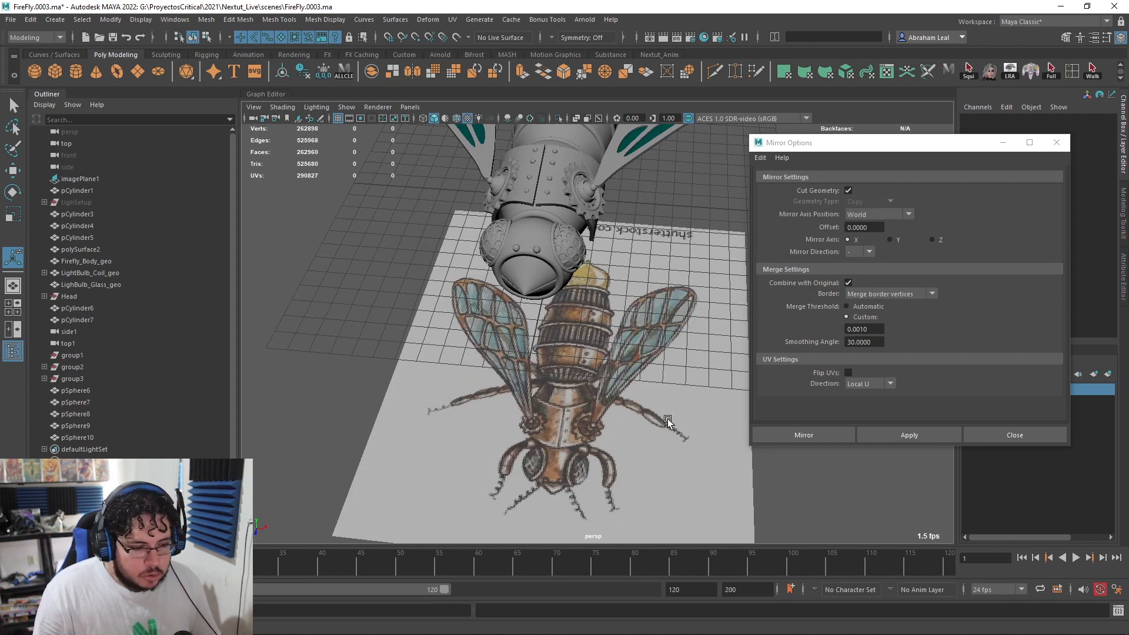
alt+drag(671, 349, 568, 331)
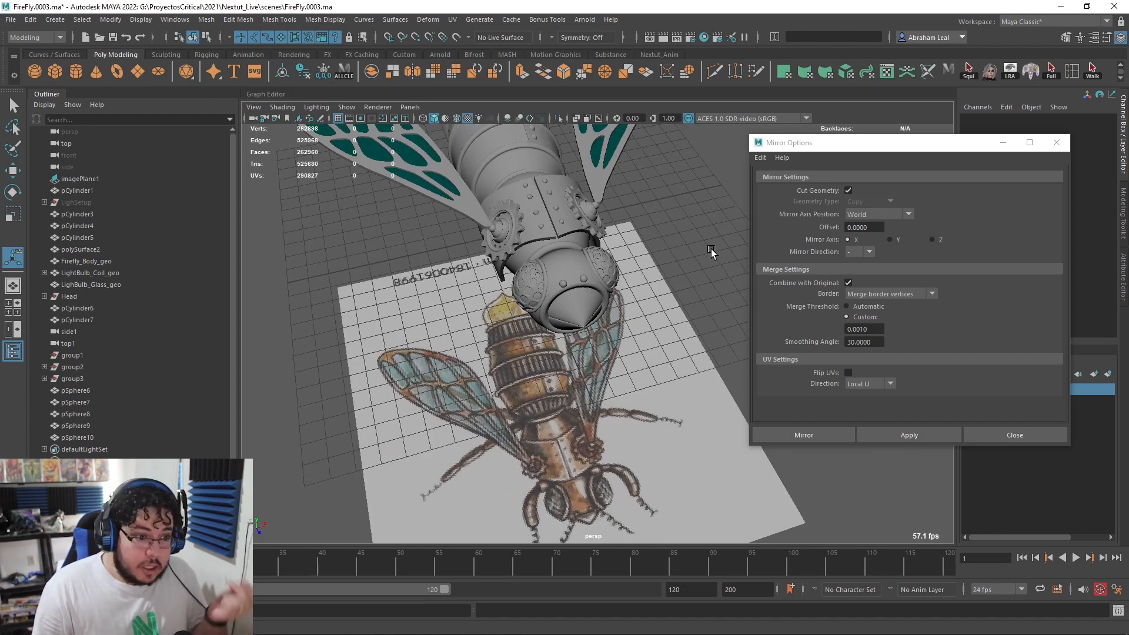
click(1003, 142)
alt+drag(655, 241, 845, 209)
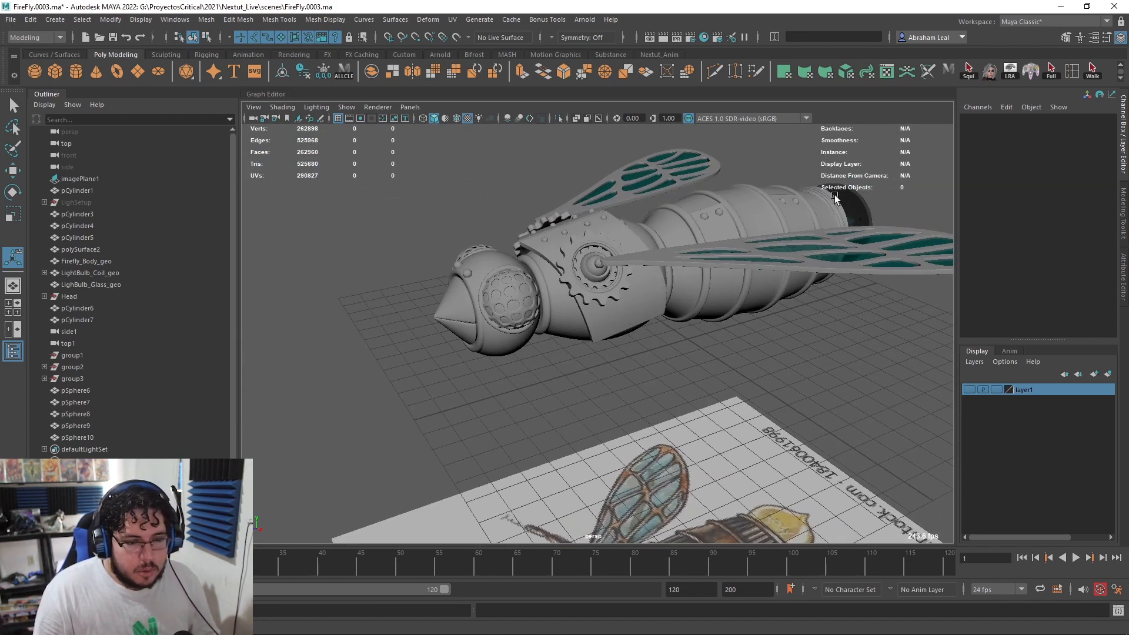
alt+drag(768, 287, 581, 408)
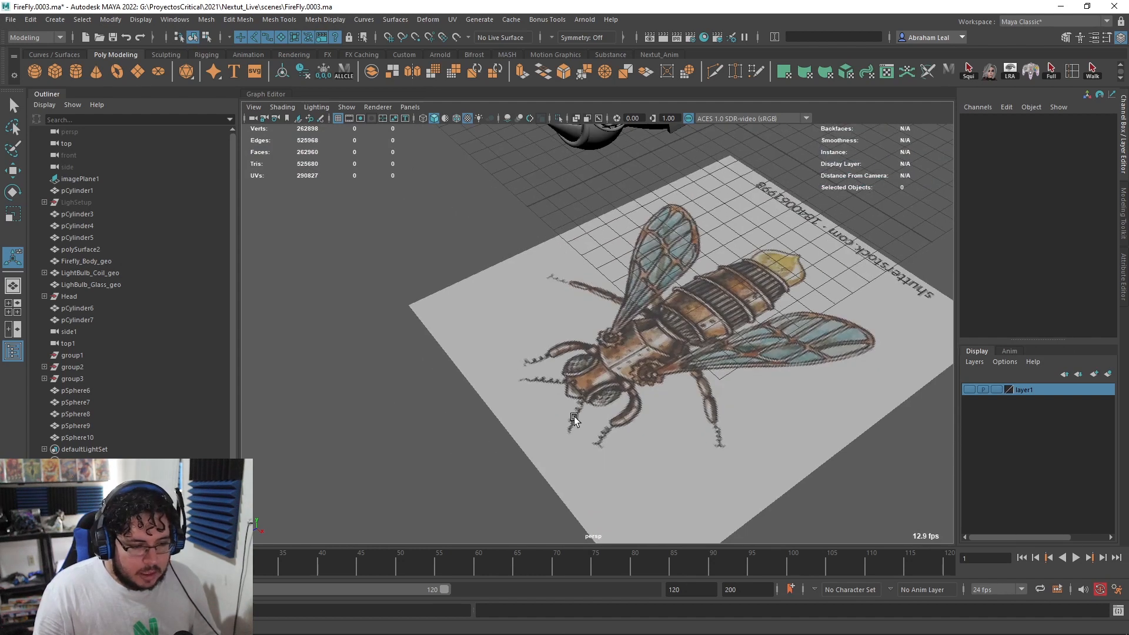
Step: Create a polygon helix and move it in front of the firefly, to about 18.2 on the Z axis
click(55, 19)
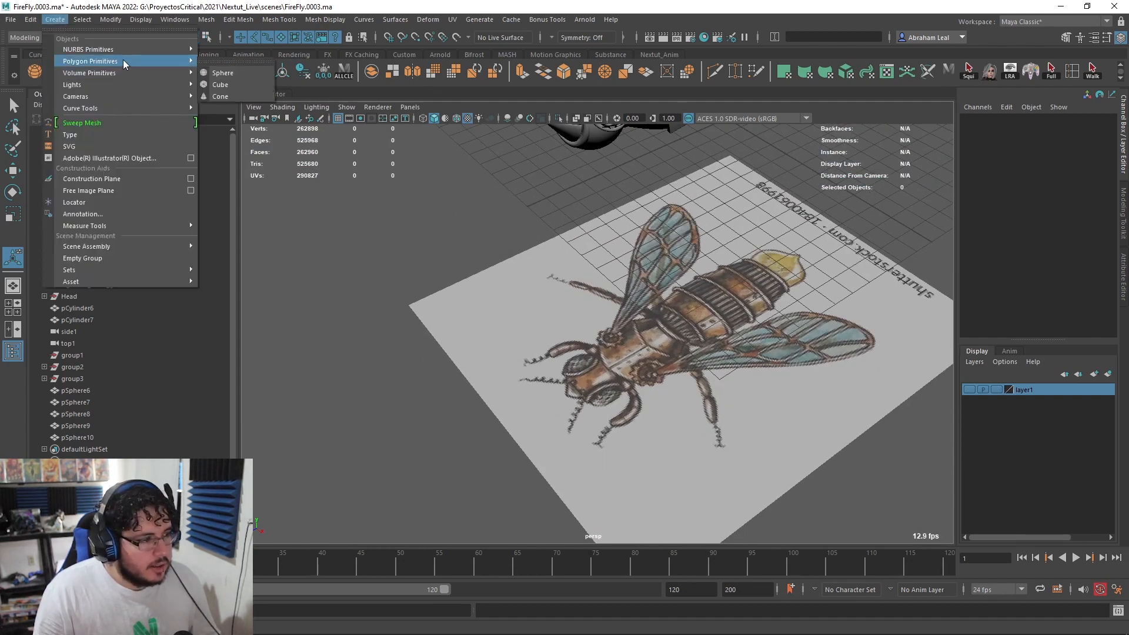
mouse_move(123, 60)
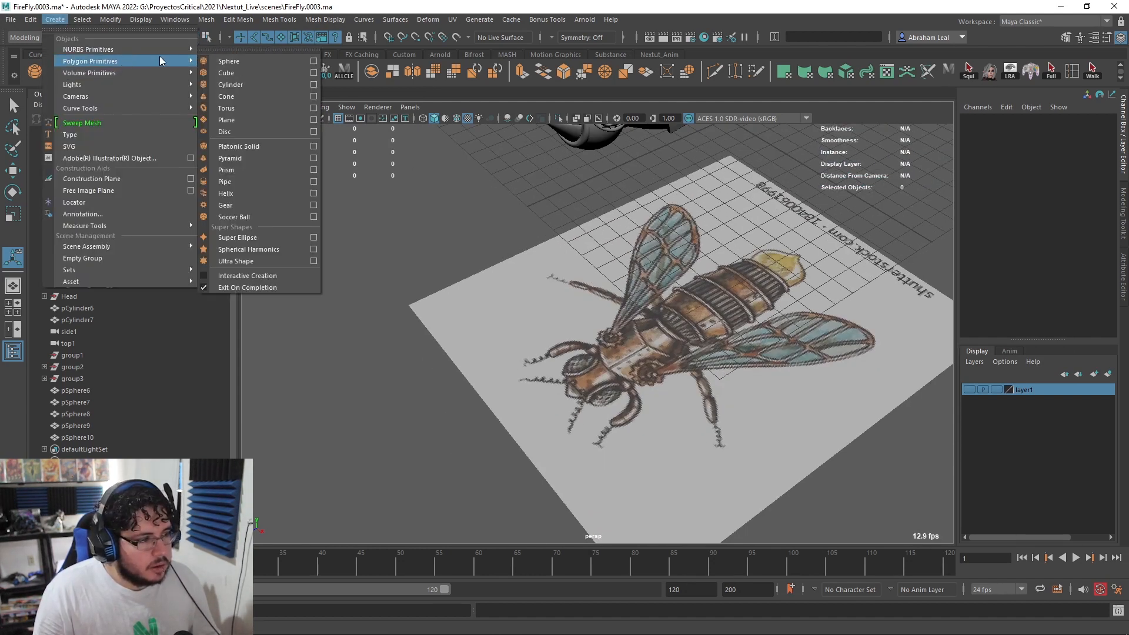
click(244, 189)
scroll(470, 188, down, 4)
alt+drag(482, 188, 617, 268)
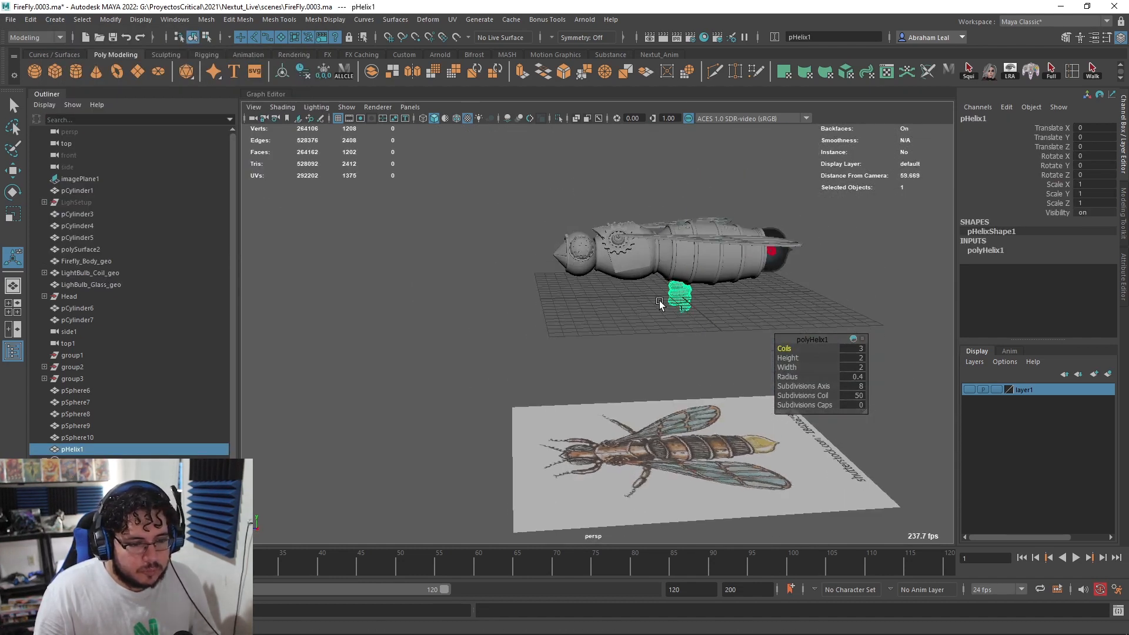
key(w)
drag(657, 302, 563, 316)
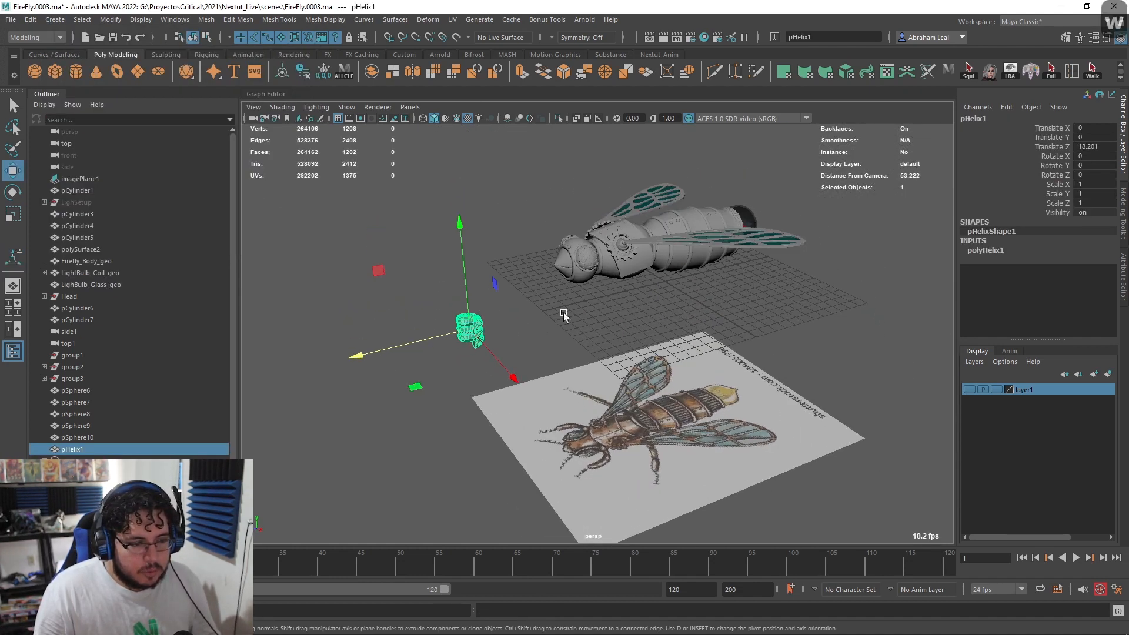
Step: Set the helix's coils to 5.2 and its height to 13.4 to stretch it into an open spring
click(984, 251)
alt+drag(597, 262, 583, 377)
scroll(570, 400, up, 5)
alt+middle_drag(544, 459, 595, 389)
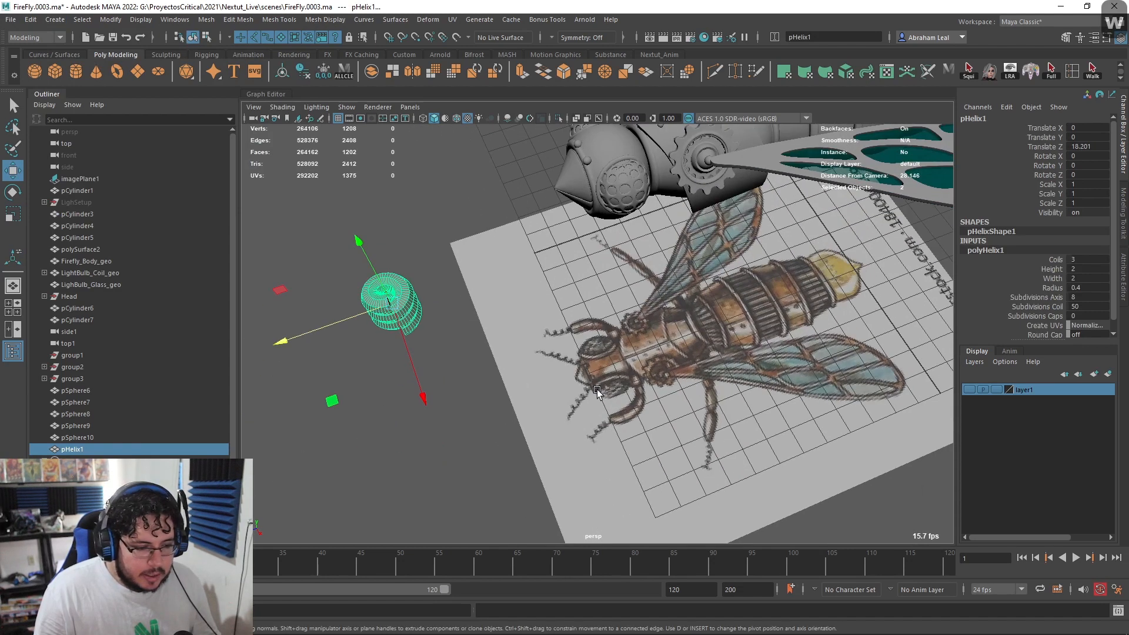
click(1055, 260)
middle_drag(578, 285, 591, 283)
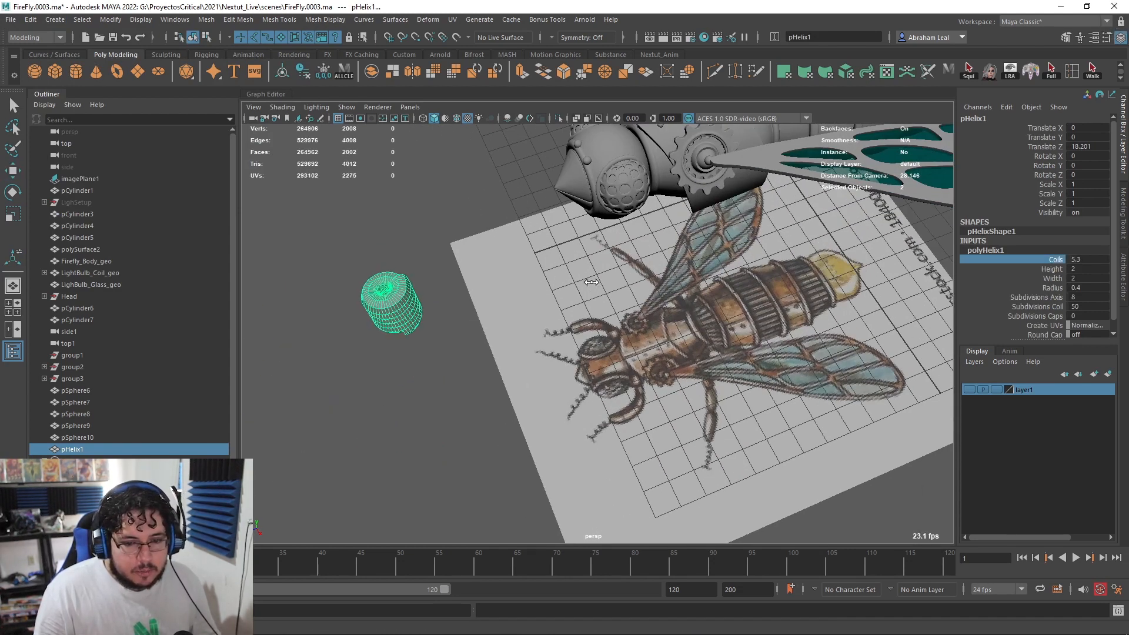
alt+drag(591, 282, 477, 243)
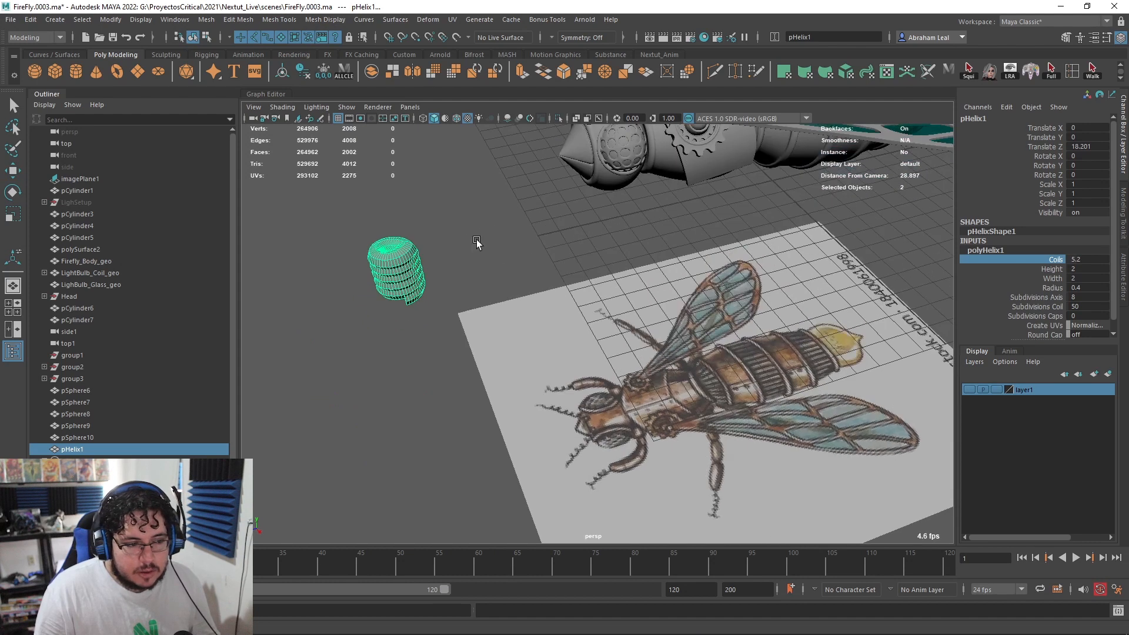
click(1036, 269)
middle_drag(548, 254, 609, 225)
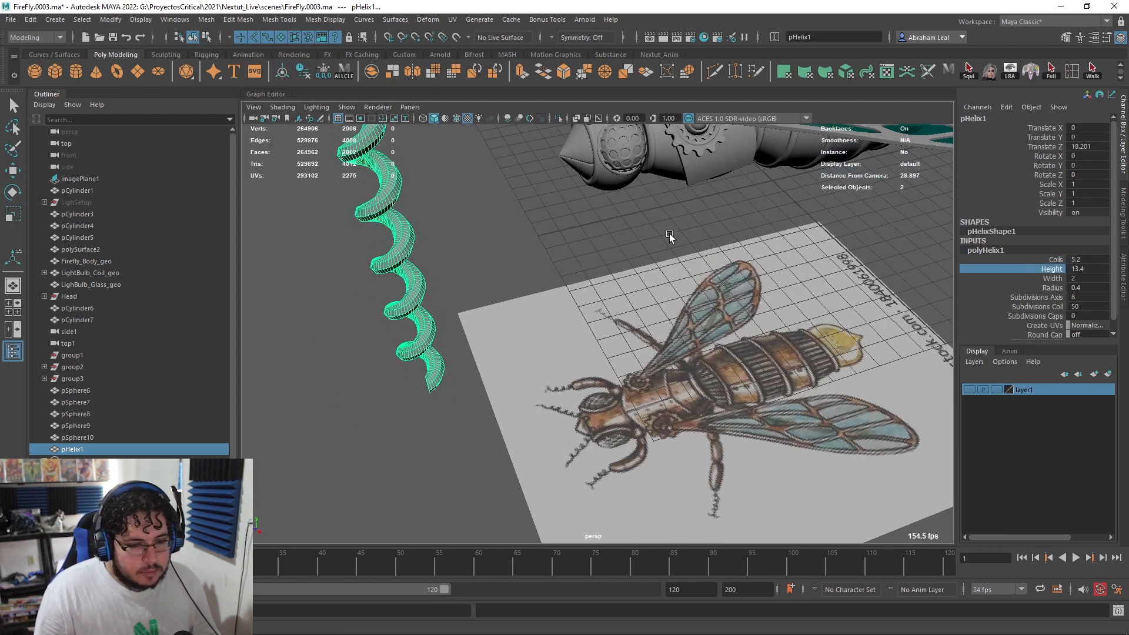
Step: Try a different helix width, undo it, and thin the coil by setting its radius to 0.19
click(1052, 278)
middle_drag(724, 238, 680, 255)
key(ctrl+z)
click(1051, 288)
alt+drag(680, 257, 898, 324)
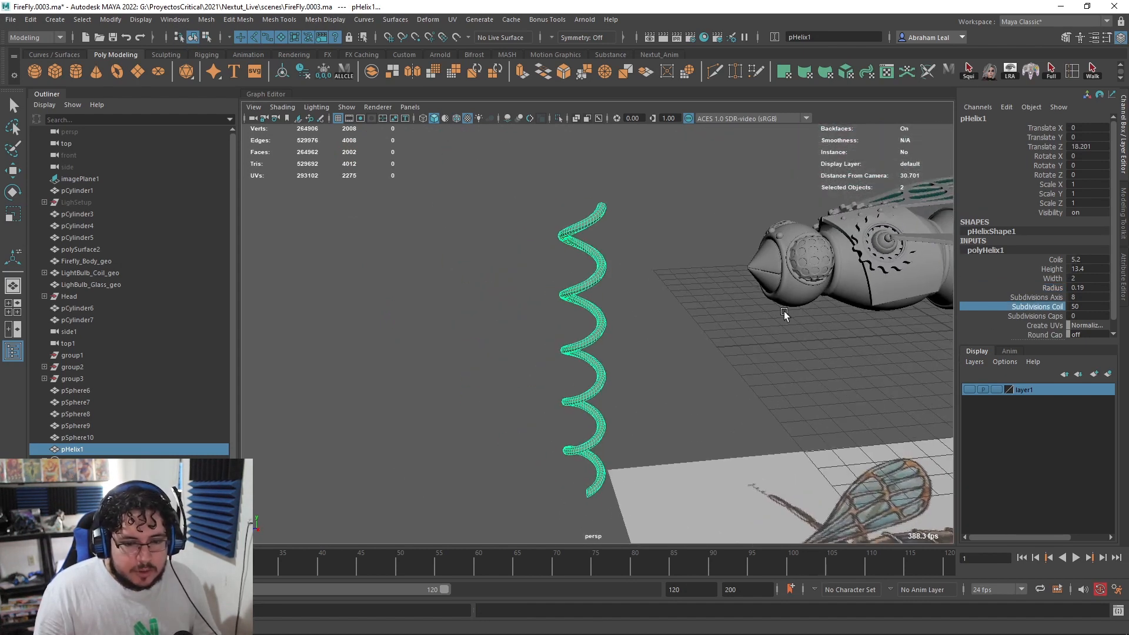
Step: Set the helix's coil subdivisions to 10 and check its smooth mesh preview
middle_drag(481, 288, 678, 304)
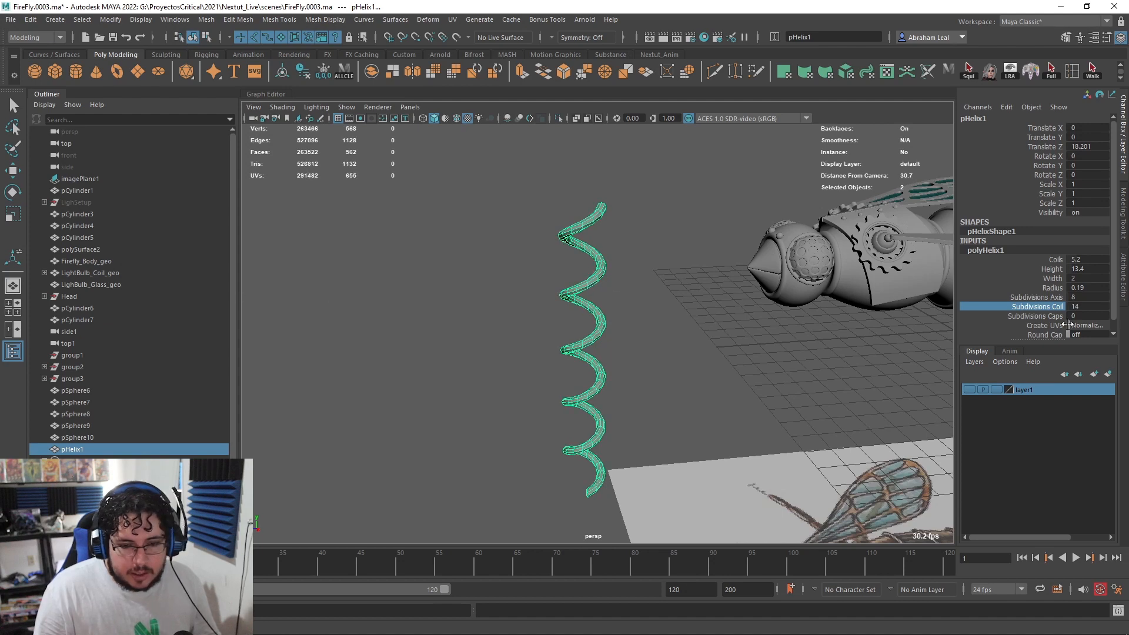
text(10)
key(Return)
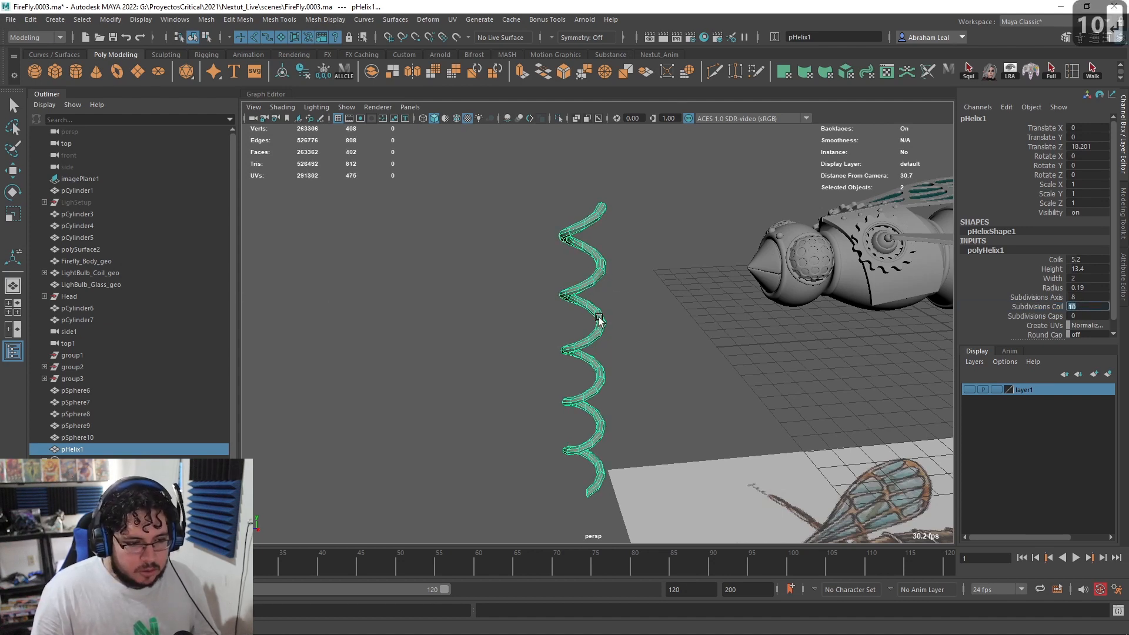
text(3)
scroll(618, 327, up, 5)
key(1)
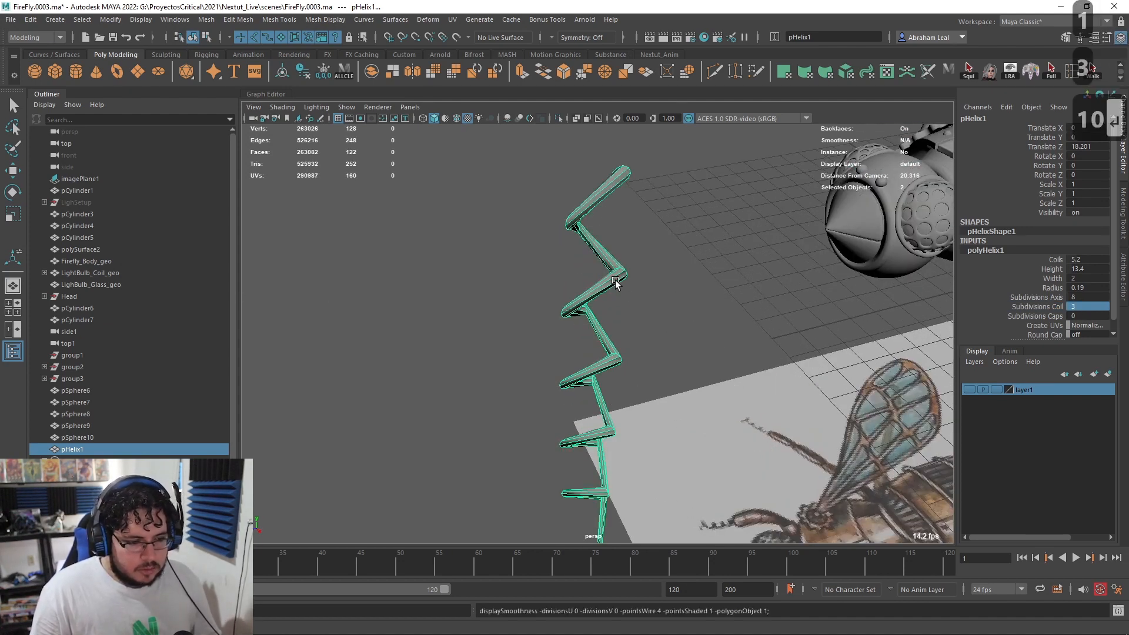
text(10)
key(Return)
click(635, 272)
click(620, 271)
key(3)
click(679, 289)
Step: Lay the helix flat in the top view by setting its X rotation to 90
scroll(627, 274, down, 4)
scroll(597, 258, up, 2)
alt+drag(628, 306, 623, 285)
key(w)
key(space)
drag(666, 322, 664, 276)
key(e)
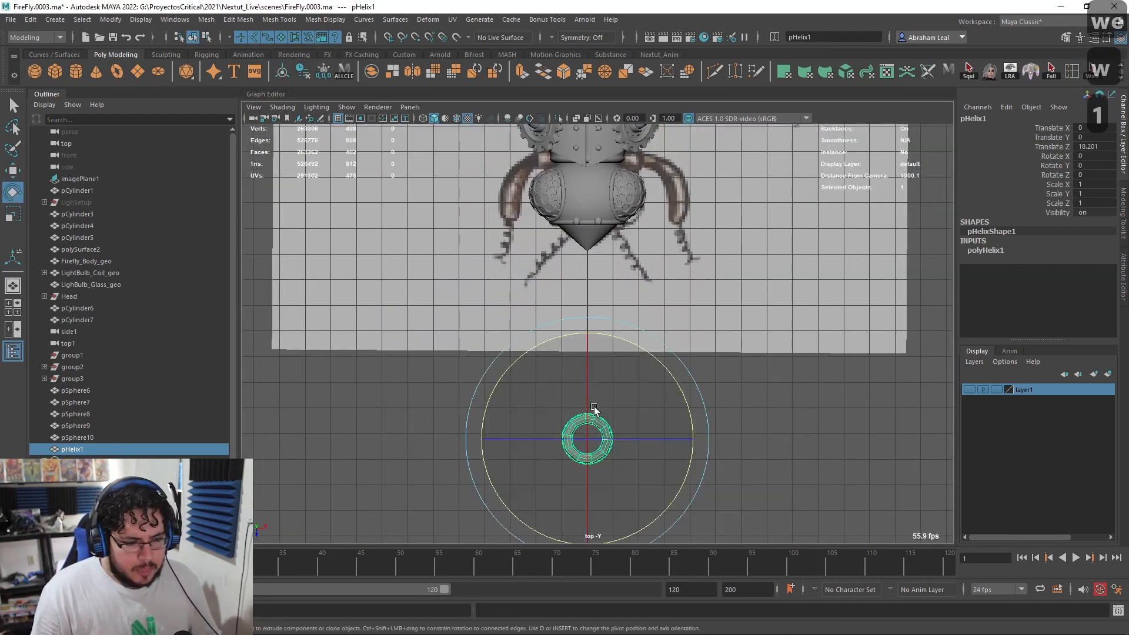
drag(652, 428, 657, 444)
click(1101, 157)
text(9)
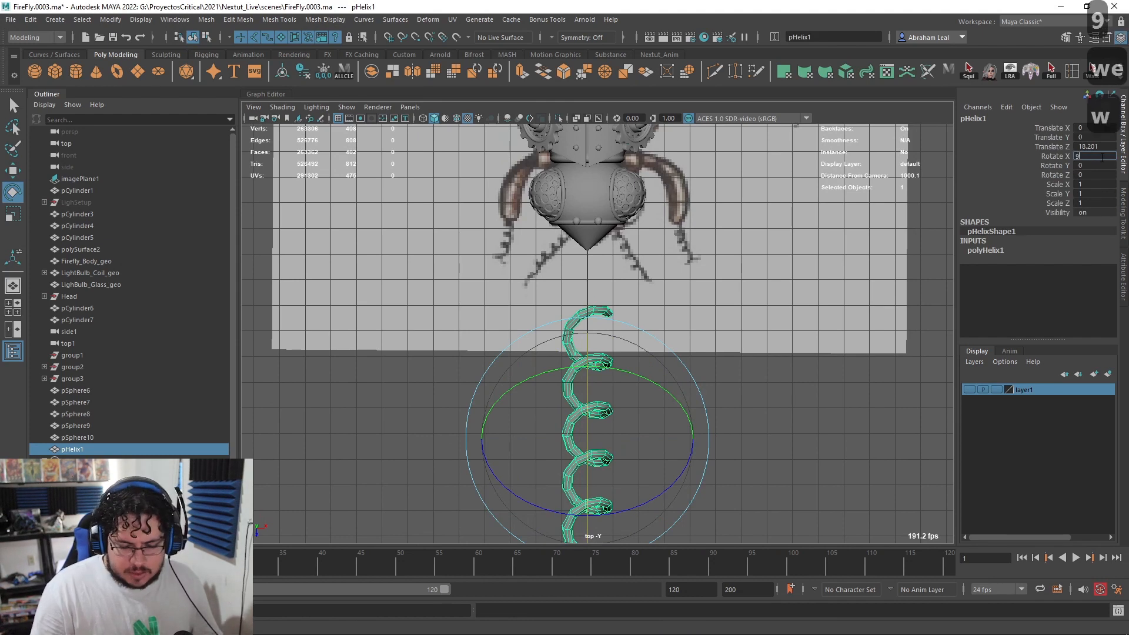
text(0)
key(Return)
Step: Move the helix's pivot to the end of the coil nearest the firefly's head
click(804, 428)
click(560, 407)
key(w)
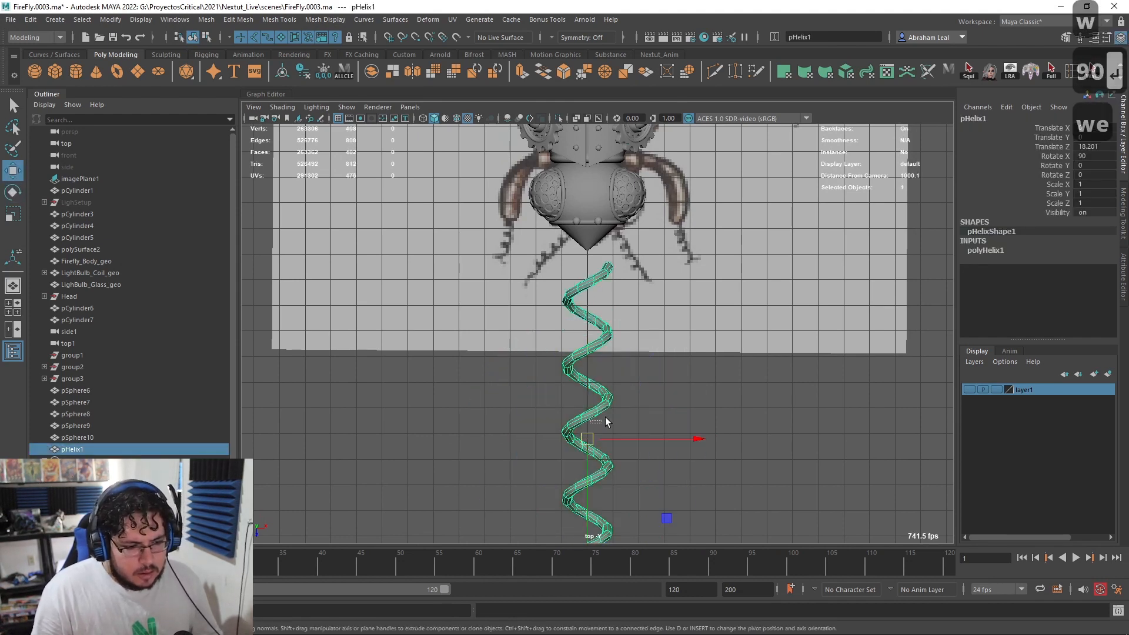
key(ctrl+z)
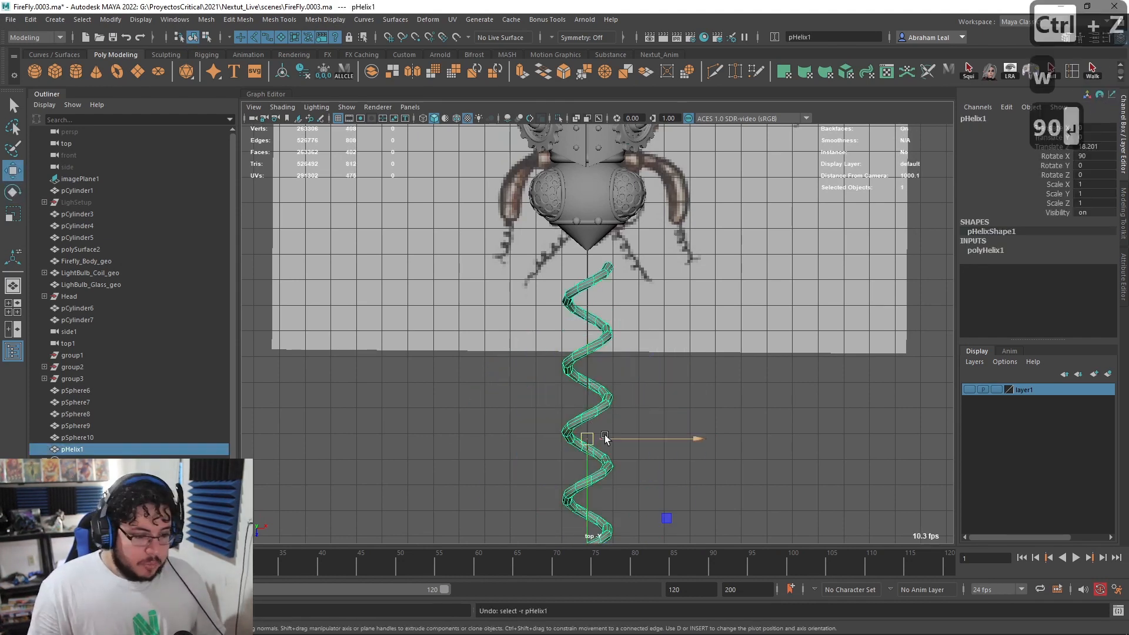
key(d)
key(v)
drag(588, 510, 618, 266)
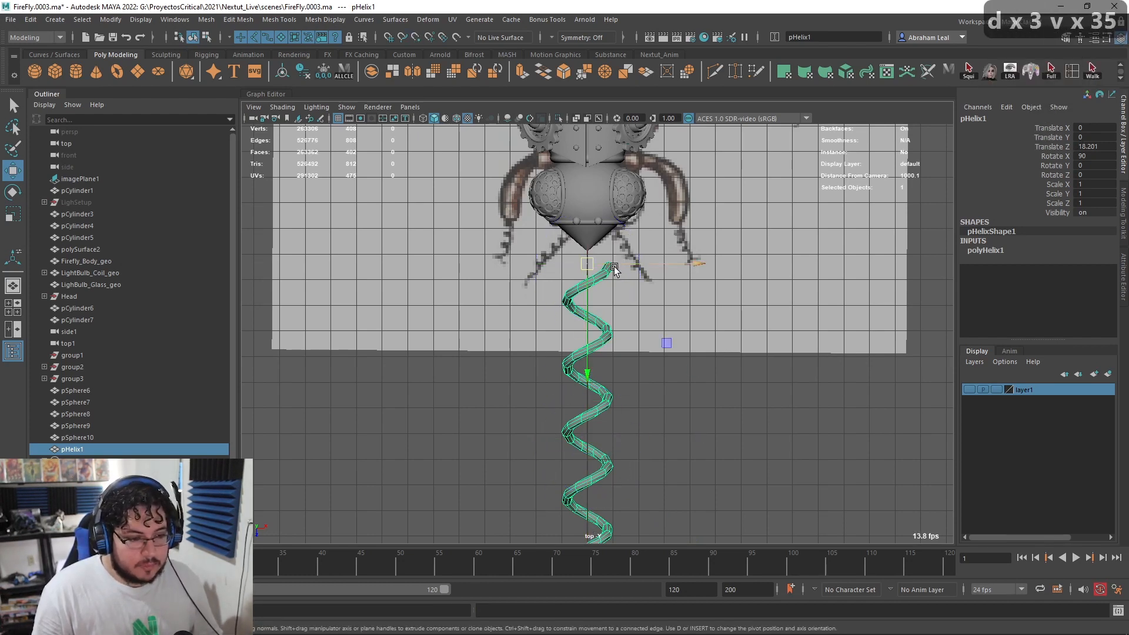
Step: Place the helix's pivot end at the front of the head and rotate it about 39 degrees on Y toward the reference antenna
drag(588, 269, 615, 231)
key(e)
drag(658, 345, 707, 284)
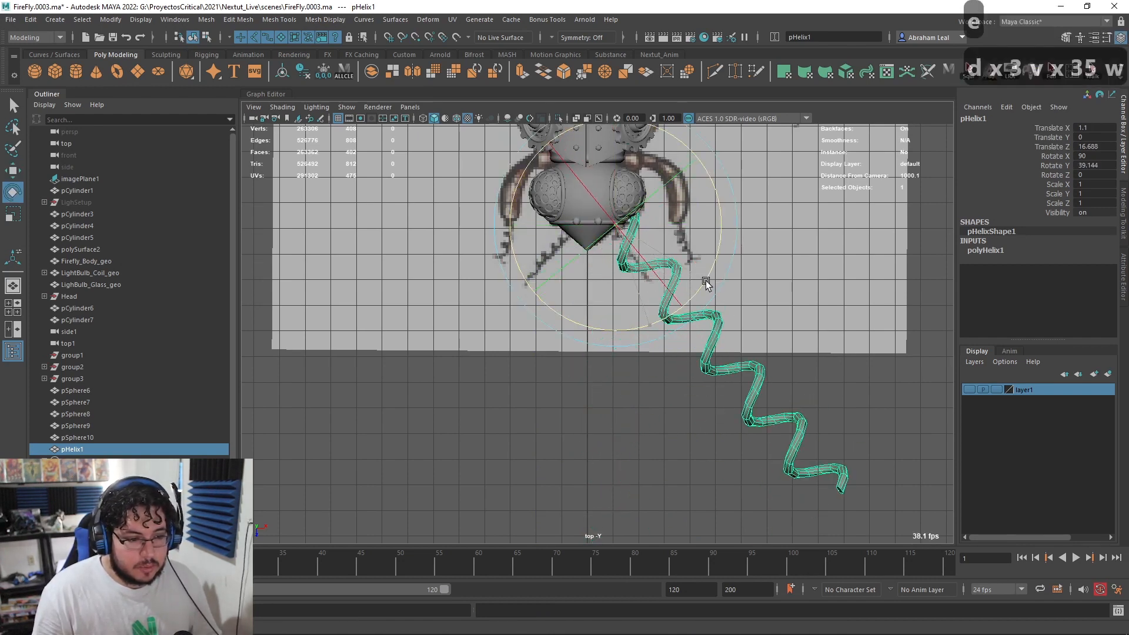
Step: Scale the helix uniformly to 0.188 and align it over the reference antenna with a Y rotation of about 32.4
key(r)
drag(615, 225, 311, 87)
scroll(615, 226, up, 10)
key(w)
mouse_move(589, 271)
mouse_down()
mouse_move(582, 280)
mouse_move(593, 269)
mouse_up()
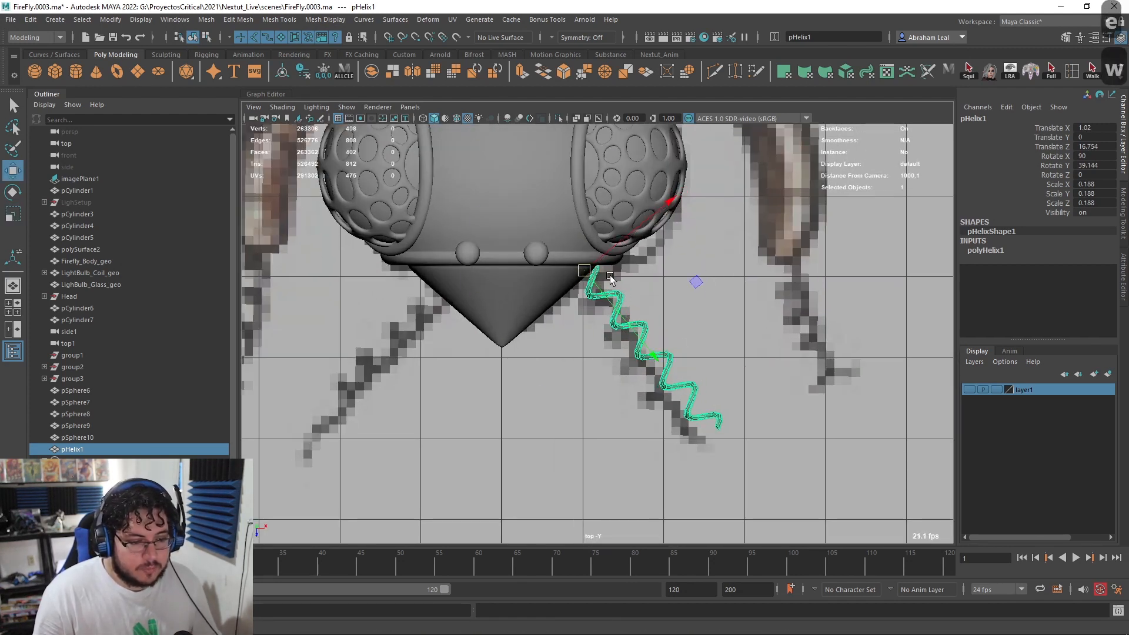
key(e)
drag(672, 320, 677, 333)
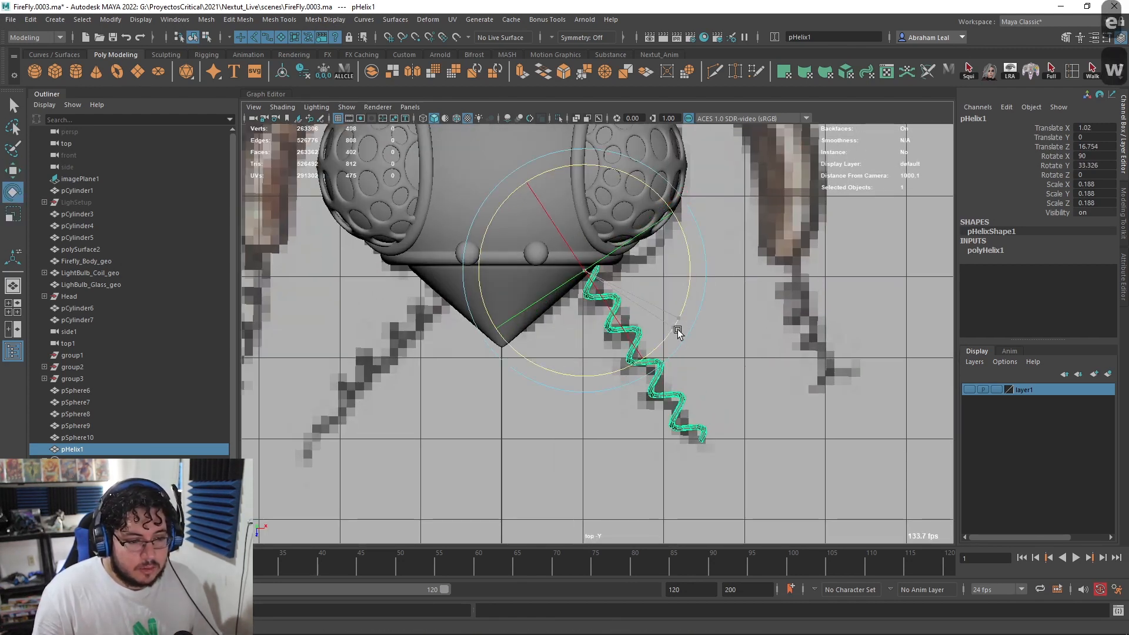
Step: Thicken the antenna coil by setting the helix radius to 0.32, and turn on its smooth mesh preview
click(987, 250)
click(1053, 279)
key(ctrl+z)
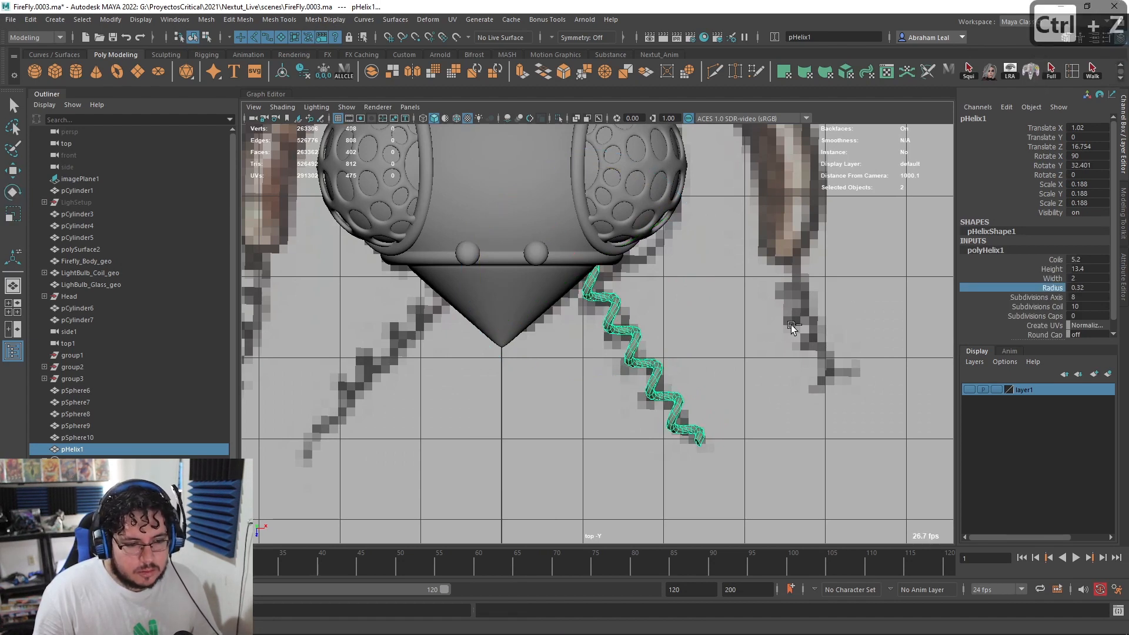
click(790, 325)
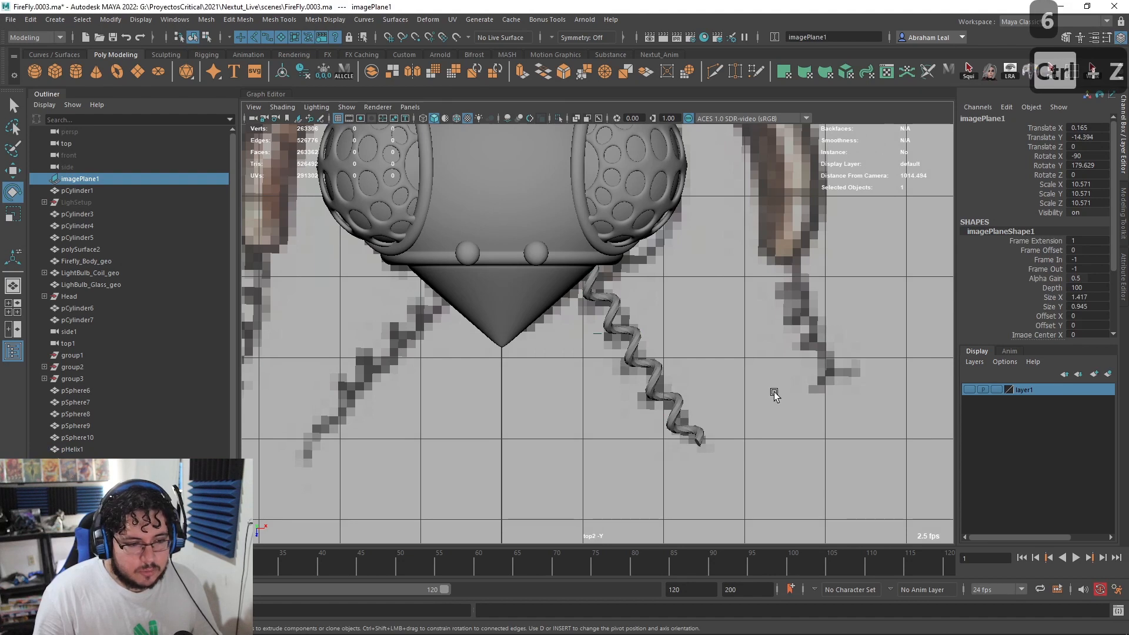
click(609, 334)
key(3)
click(749, 354)
Step: Raise the antenna helix in the perspective view to about 3.7 on Y, level with the head
key(space)
drag(752, 349, 748, 322)
alt+drag(735, 324, 565, 373)
click(507, 363)
alt+right_drag(494, 360, 532, 372)
click(718, 348)
alt+middle_drag(718, 348, 651, 366)
alt+right_drag(651, 366, 654, 356)
key(w)
drag(656, 470, 726, 394)
alt+middle_drag(726, 394, 644, 315)
alt+right_drag(644, 315, 674, 316)
alt+drag(674, 316, 689, 322)
Step: Undo the latest adjustments to the antenna helix
key(ctrl+z)
key(ctrl+z)
key(ctrl+z)
key(ctrl+z)
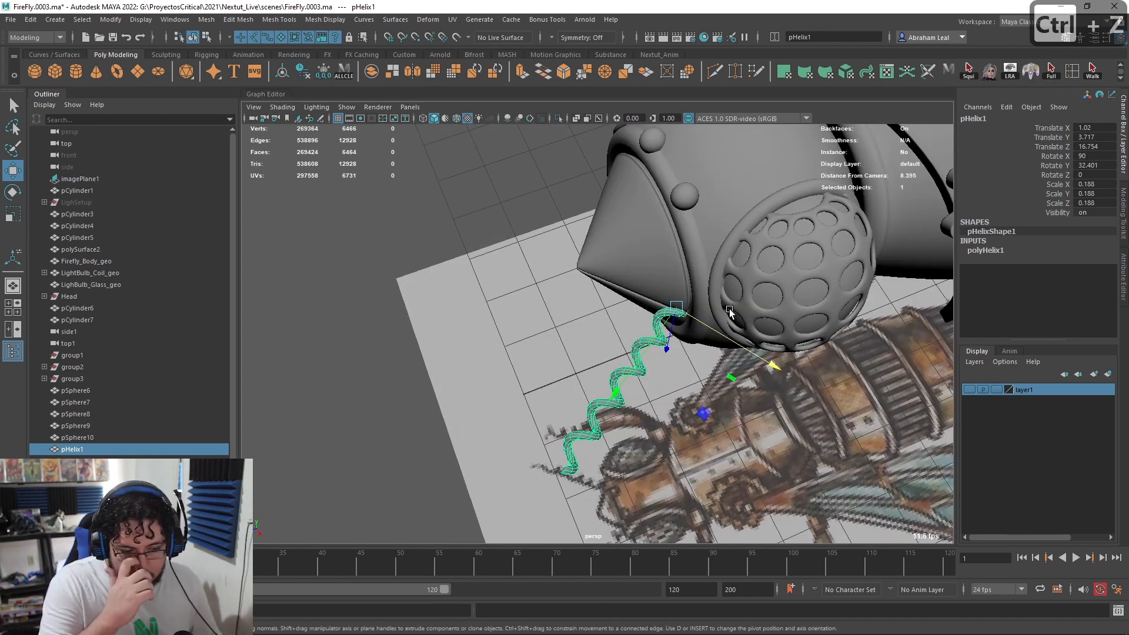
key(ctrl+z)
key(ctrl+z)
key(ctrl+z)
key(ctrl+z)
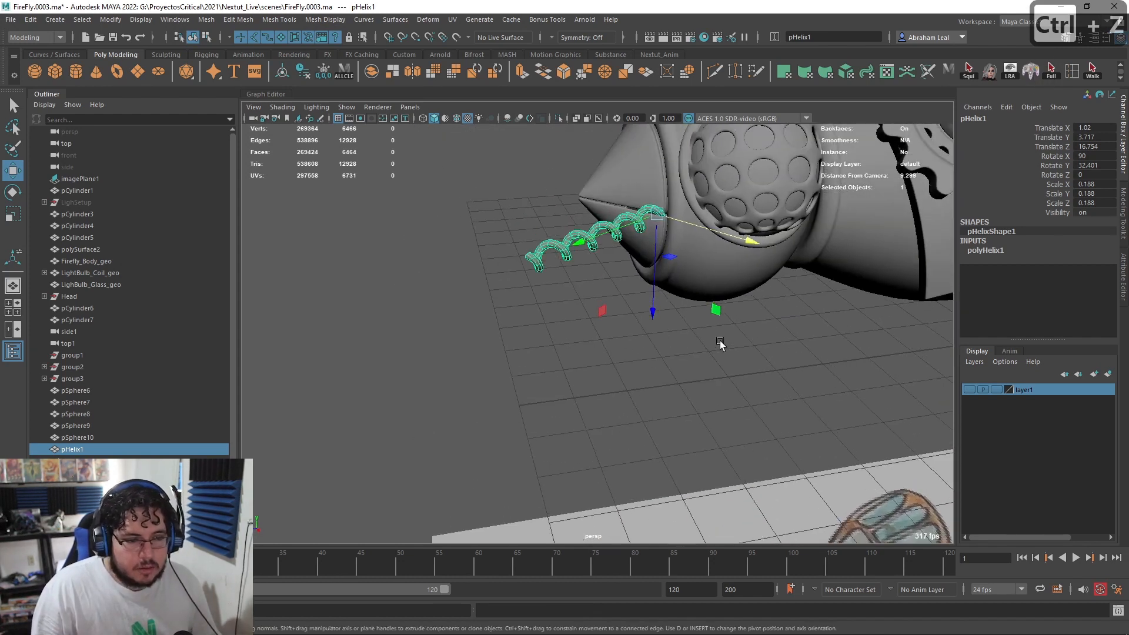
Step: Raise the antenna helix to about 5.16 on Y, toward the upper part of the head
drag(667, 371, 739, 255)
key(ctrl+z)
key(ctrl+z)
key(ctrl+z)
key(ctrl+z)
key(ctrl+z)
key(ctrl+z)
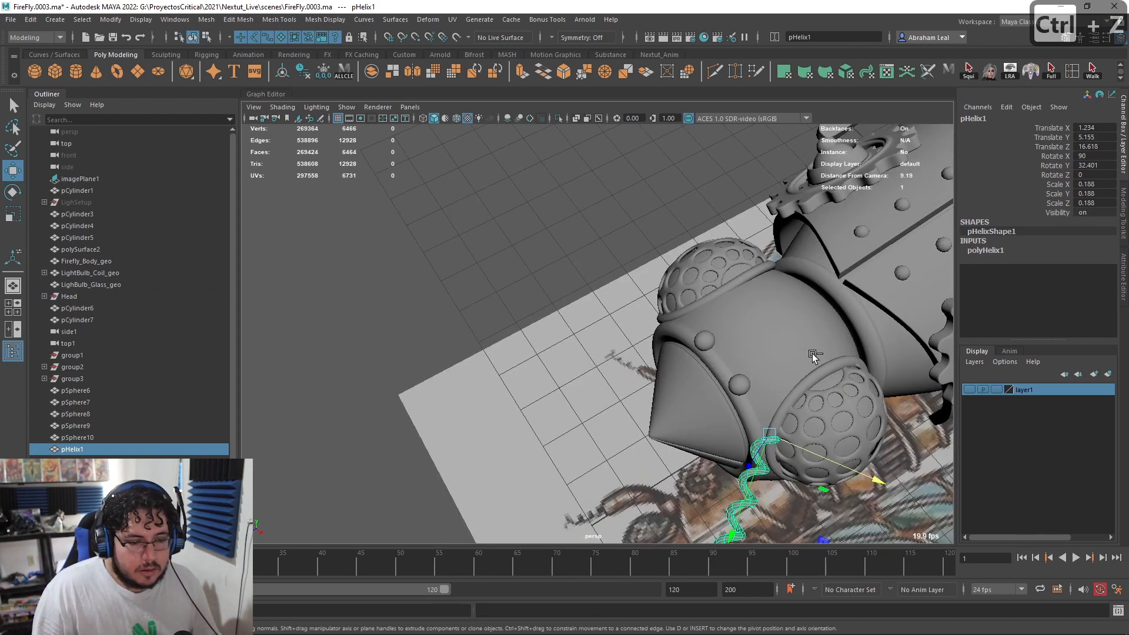
Step: Reposition the antenna helix beside the eye at the head's front rim, at about X 0.83, Y 5.0, Z 16.54
key(w)
drag(735, 245, 675, 243)
alt+drag(674, 277, 756, 330)
key(ctrl+z)
key(ctrl+z)
key(ctrl+z)
key(ctrl+z)
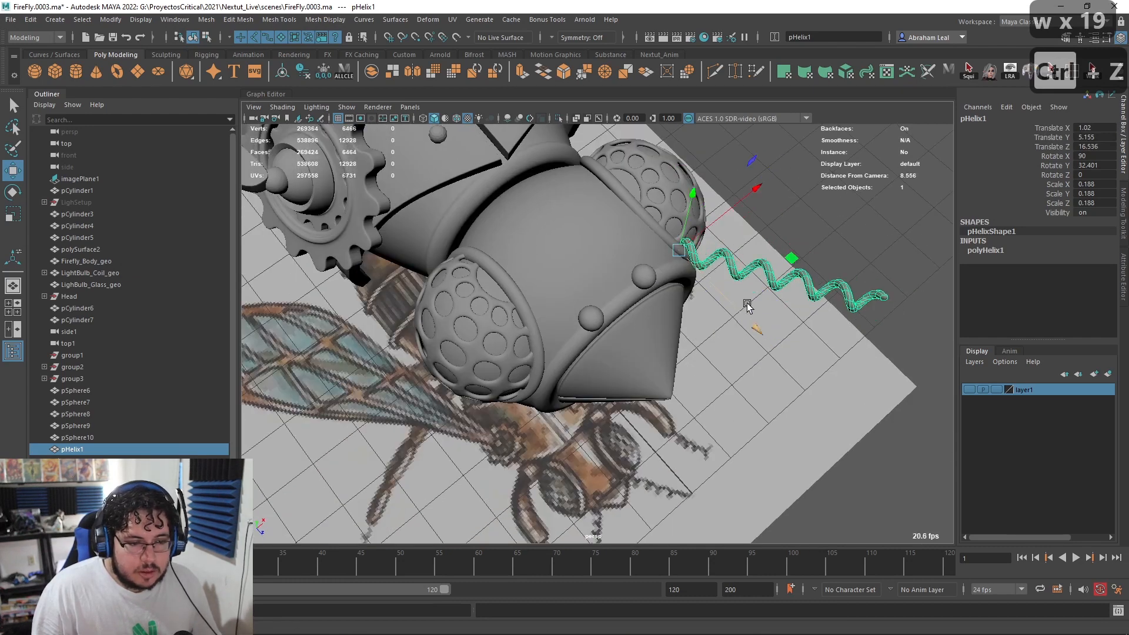
drag(759, 236, 576, 203)
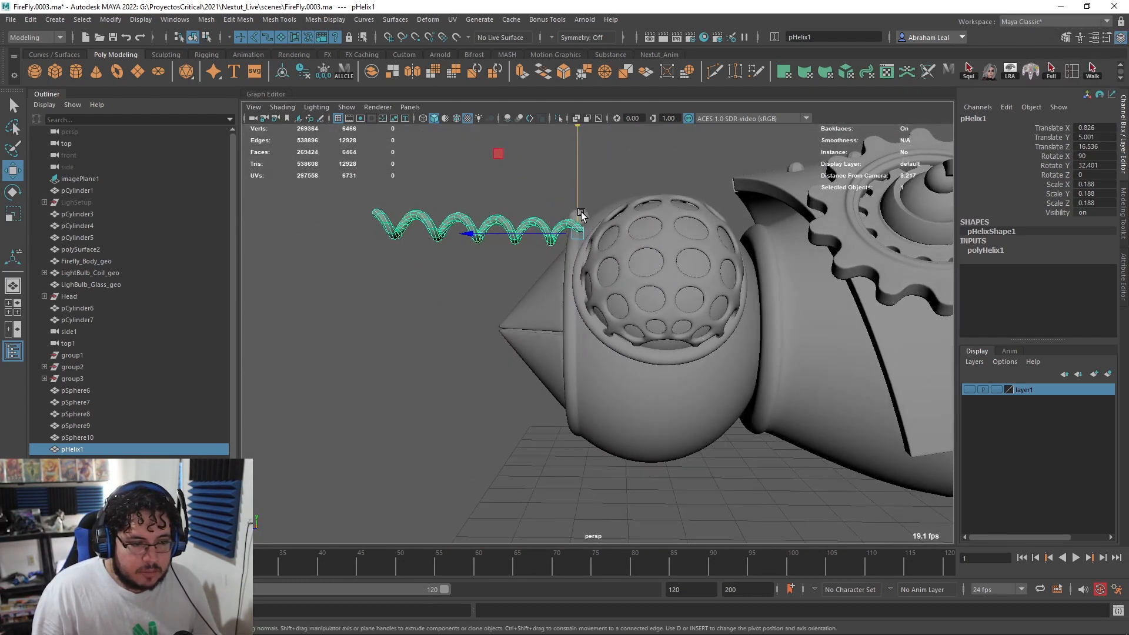
Step: Rotate the antenna helix to about 50.7, 24.5 and -18.2 degrees so it points upward and outward from the head
key(e)
drag(676, 160, 701, 229)
scroll(676, 270, down, 5)
alt+drag(676, 270, 579, 414)
alt+drag(687, 354, 600, 278)
scroll(599, 278, up, 4)
scroll(594, 303, up, 2)
alt+middle_drag(593, 306, 593, 339)
scroll(592, 339, up, 2)
Step: Move the base of the antenna helix onto the head's front rim between the rivet and the eye
key(w)
alt+drag(592, 339, 918, 282)
scroll(515, 275, up, 3)
alt+drag(515, 276, 559, 327)
alt+middle_drag(559, 328, 639, 375)
scroll(639, 375, up, 3)
drag(568, 324, 436, 325)
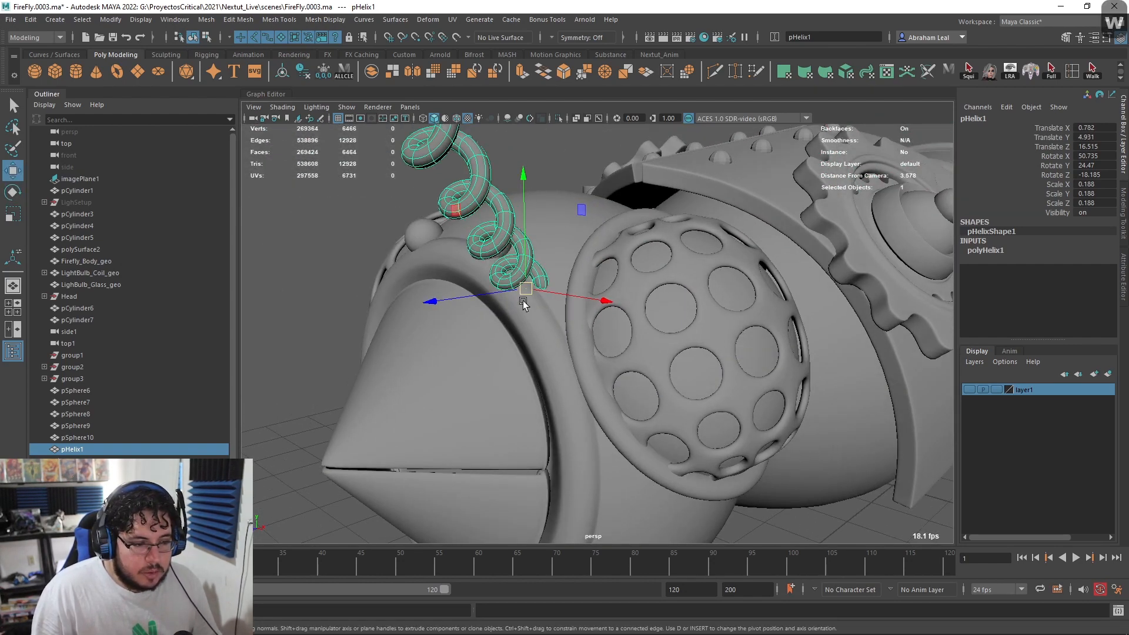
alt+drag(530, 301, 441, 294)
drag(575, 279, 584, 276)
alt+drag(584, 278, 552, 287)
click(547, 189)
Step: Fine-tune the rotation of the antenna helix, deselect it, and compare its placement with the reference image
scroll(539, 223, down, 6)
alt+drag(540, 224, 624, 327)
scroll(602, 320, up, 6)
click(542, 299)
alt+drag(543, 300, 606, 347)
key(e)
alt+drag(606, 347, 577, 309)
drag(576, 308, 559, 292)
alt+drag(559, 292, 619, 277)
key(w)
click(736, 352)
alt+drag(684, 323, 605, 404)
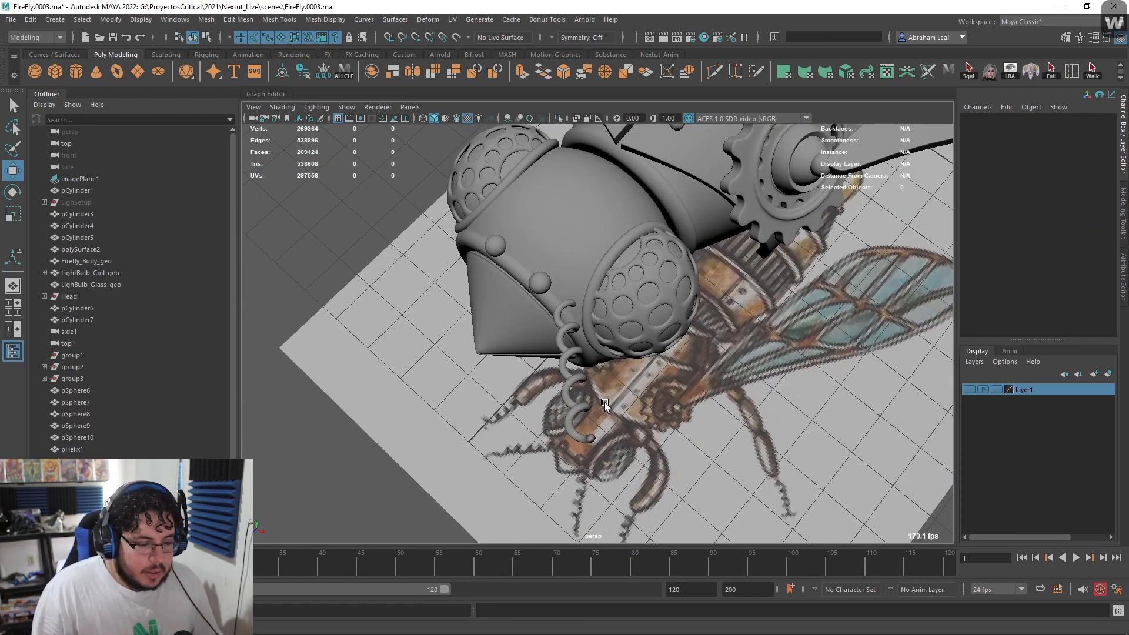
Step: Move the base of the antenna helix onto the rivet at the head's front rim, at about X 0.31, Y 5.29, Z 16.65
click(568, 308)
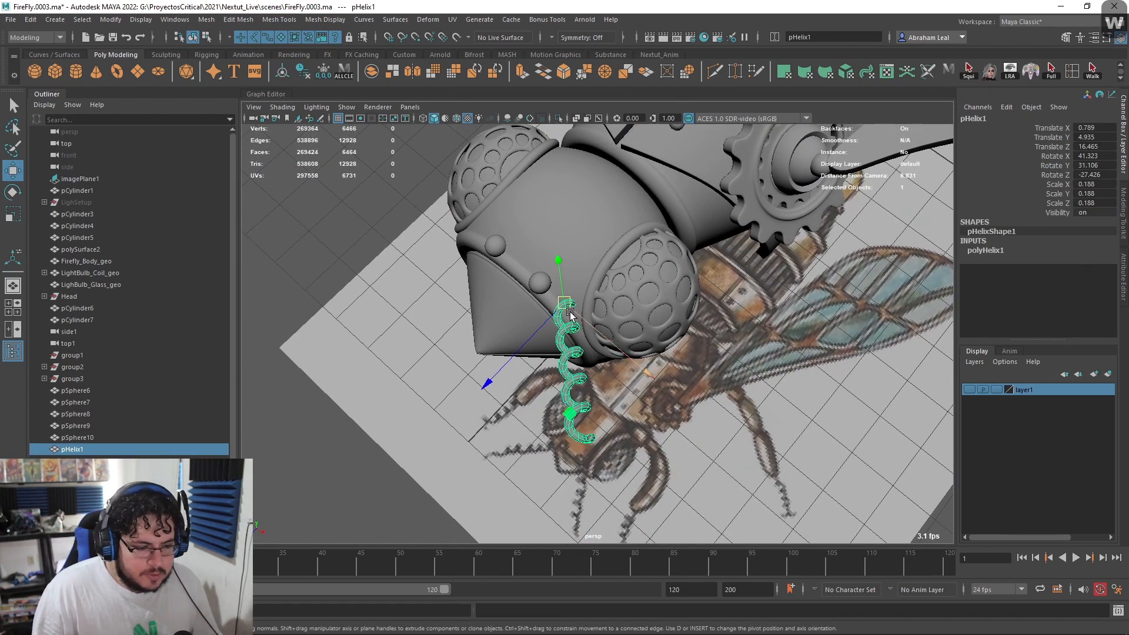
drag(564, 304, 640, 248)
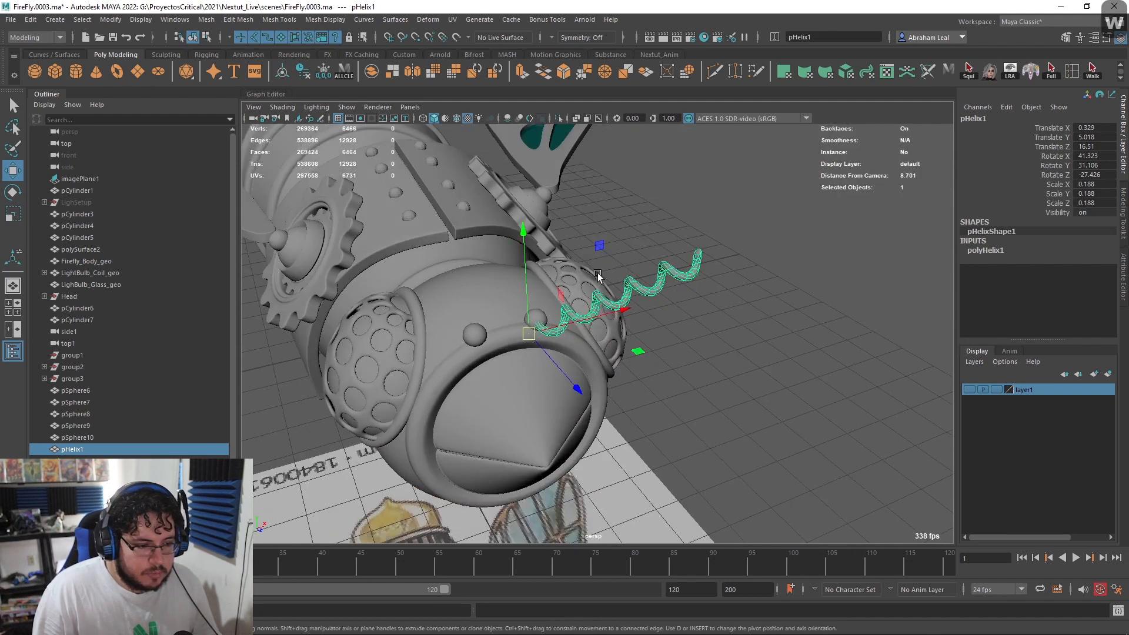
scroll(641, 248, up, 3)
drag(493, 335, 508, 306)
alt+drag(508, 305, 497, 256)
click(672, 263)
scroll(672, 264, down, 3)
alt+drag(672, 263, 527, 331)
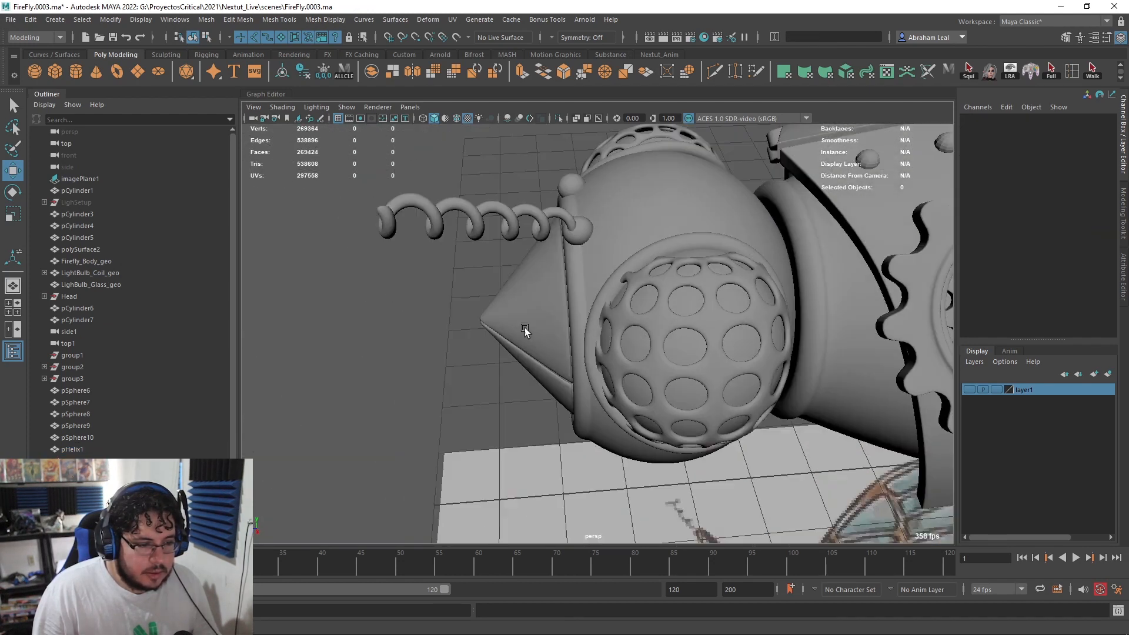
scroll(527, 331, up, 3)
alt+drag(568, 253, 445, 354)
scroll(445, 353, up, 3)
click(585, 317)
drag(594, 319, 732, 275)
key(ctrl+z)
click(713, 244)
scroll(713, 245, down, 4)
scroll(687, 309, down, 3)
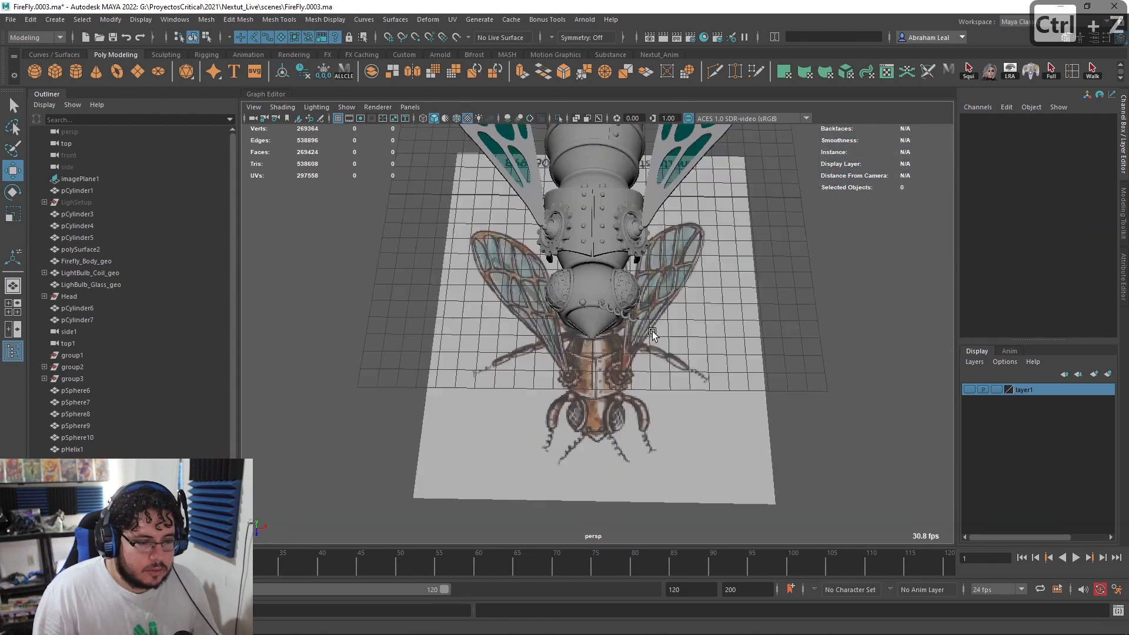
Step: Mirror the antenna helix across the world X axis in the negative direction, combined with the original, and close the mirror options
scroll(652, 332, up, 3)
click(627, 226)
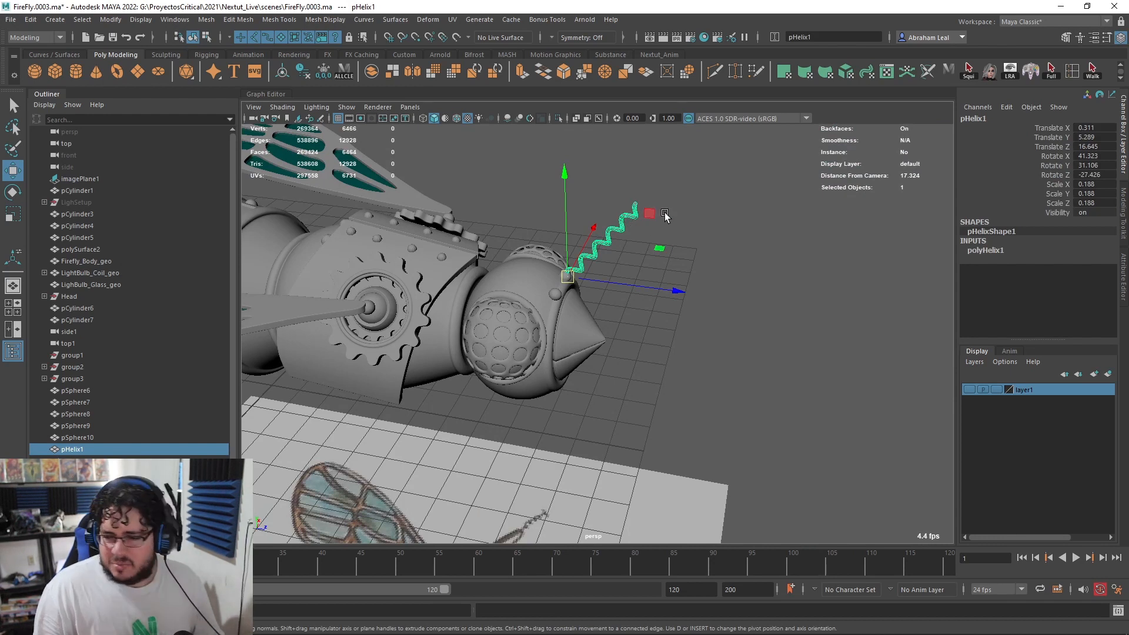
alt+drag(562, 279, 714, 174)
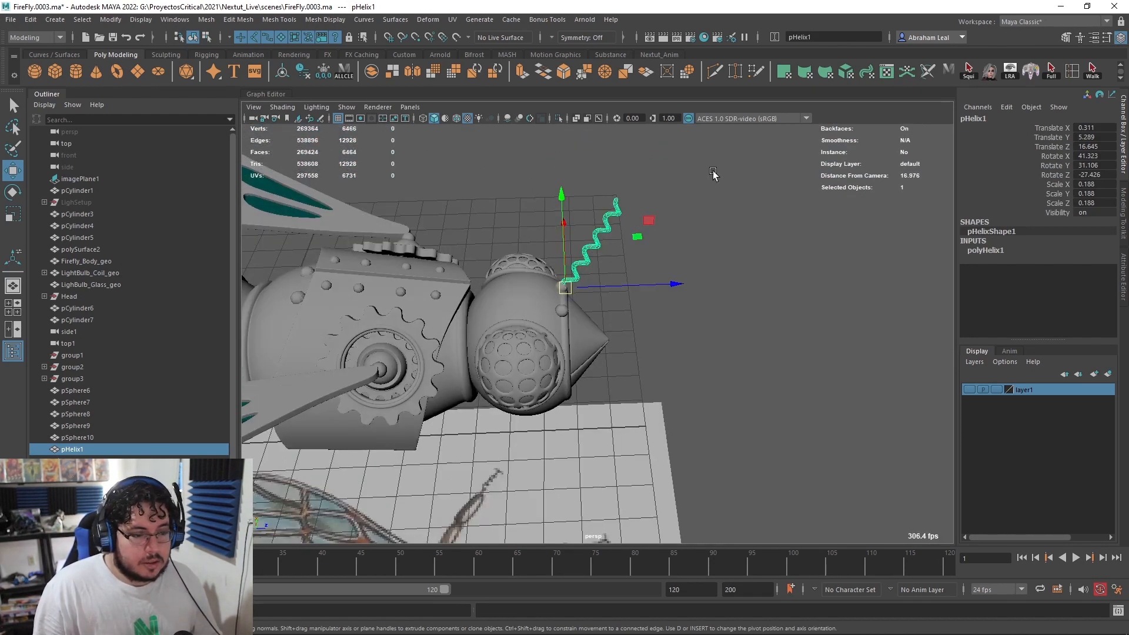
right_click(609, 227)
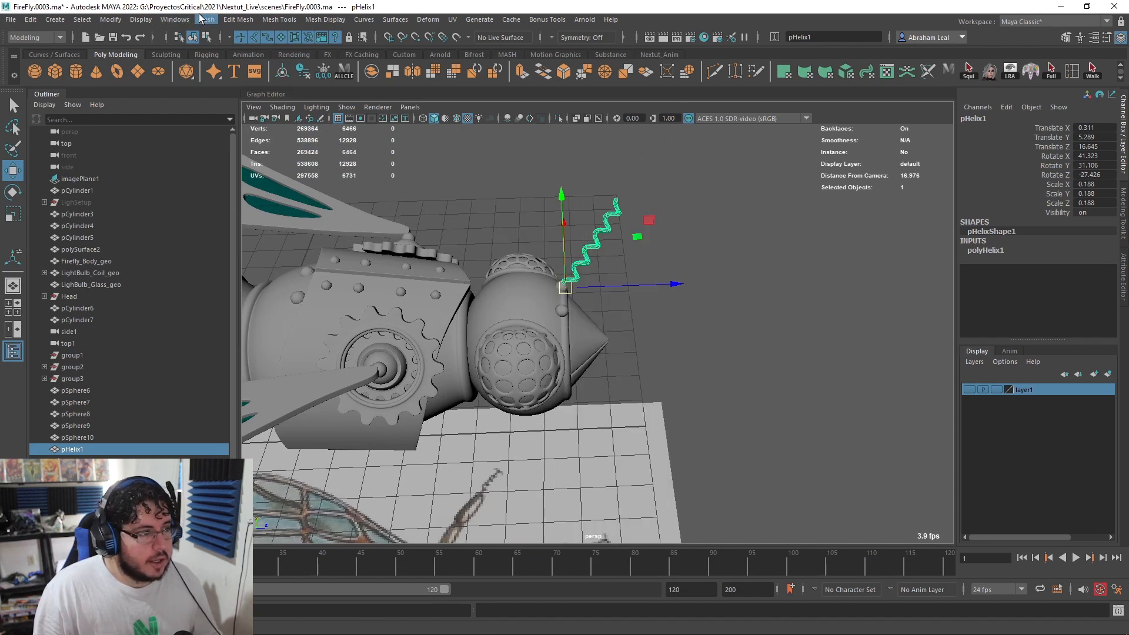
click(206, 19)
click(315, 199)
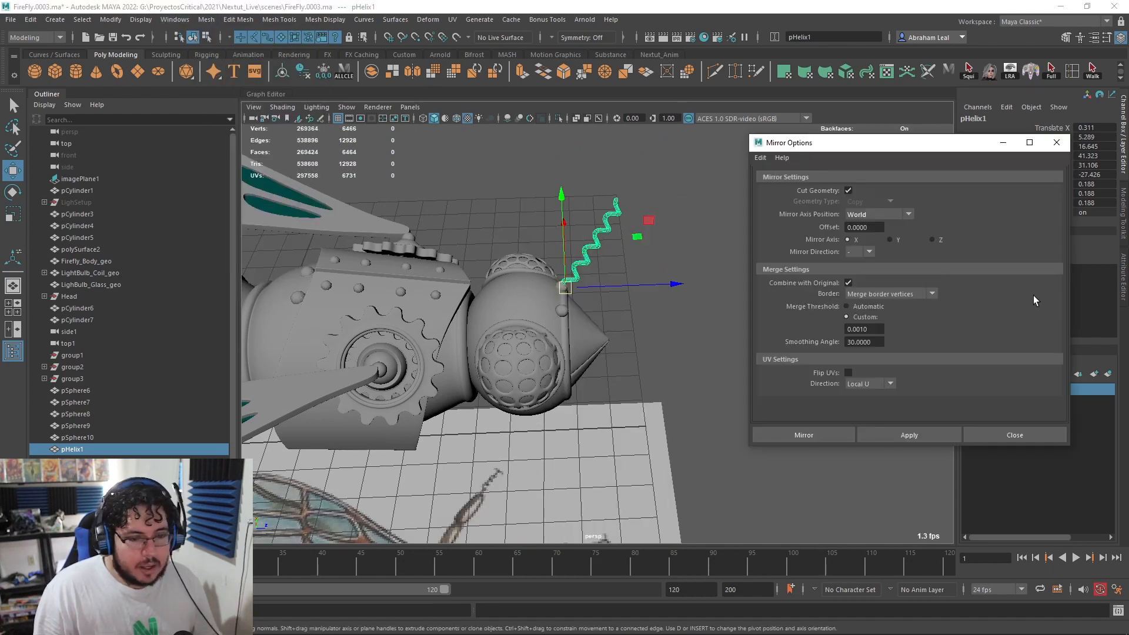
click(893, 436)
alt+drag(735, 330, 396, 328)
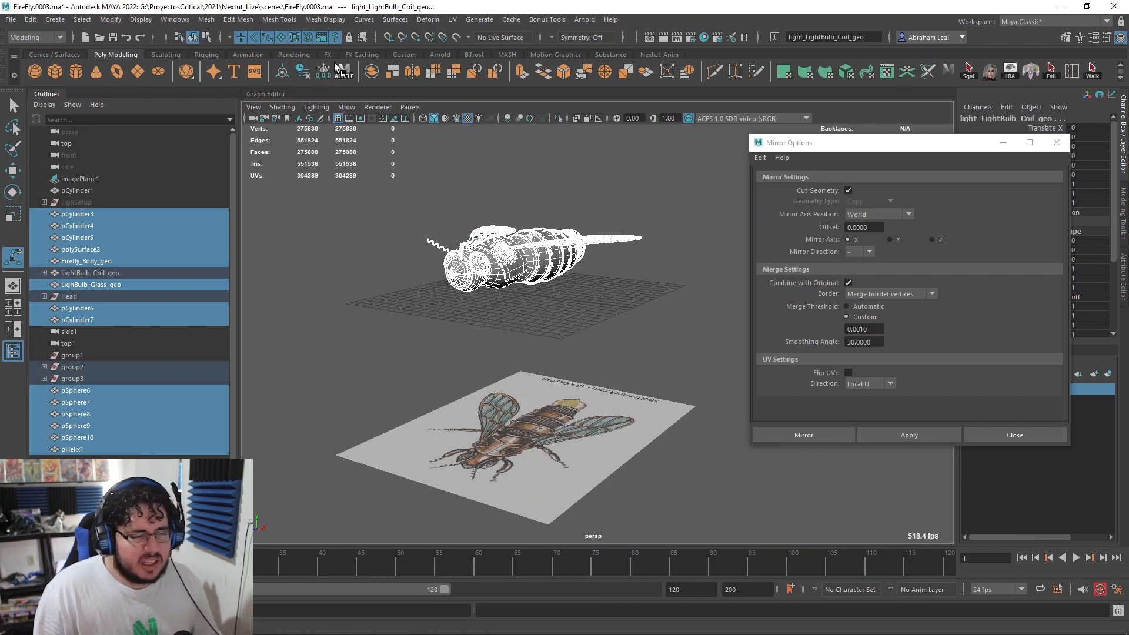
click(505, 200)
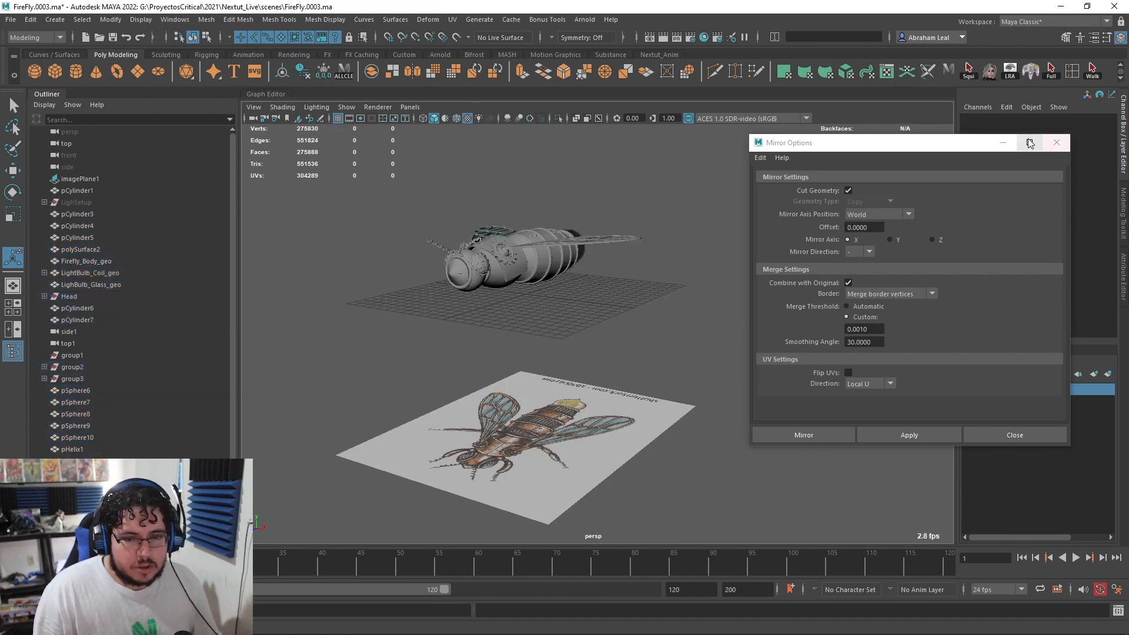
click(1057, 143)
Step: Save the firefly scene
scroll(550, 286, up, 3)
alt+drag(549, 286, 661, 376)
scroll(736, 401, up, 3)
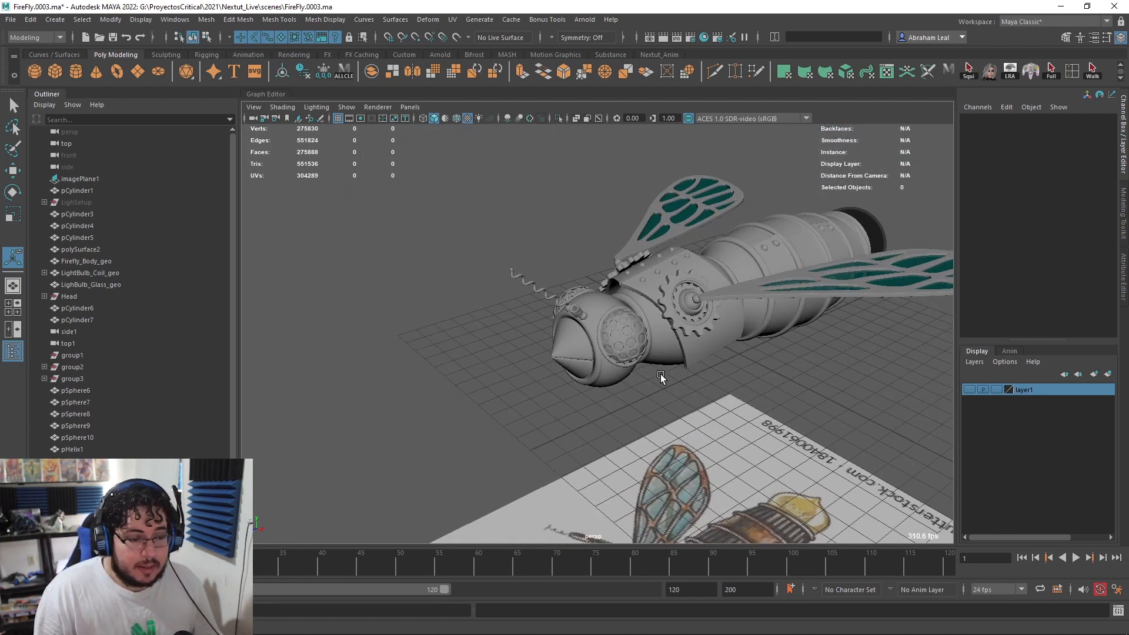
key(ctrl+s)
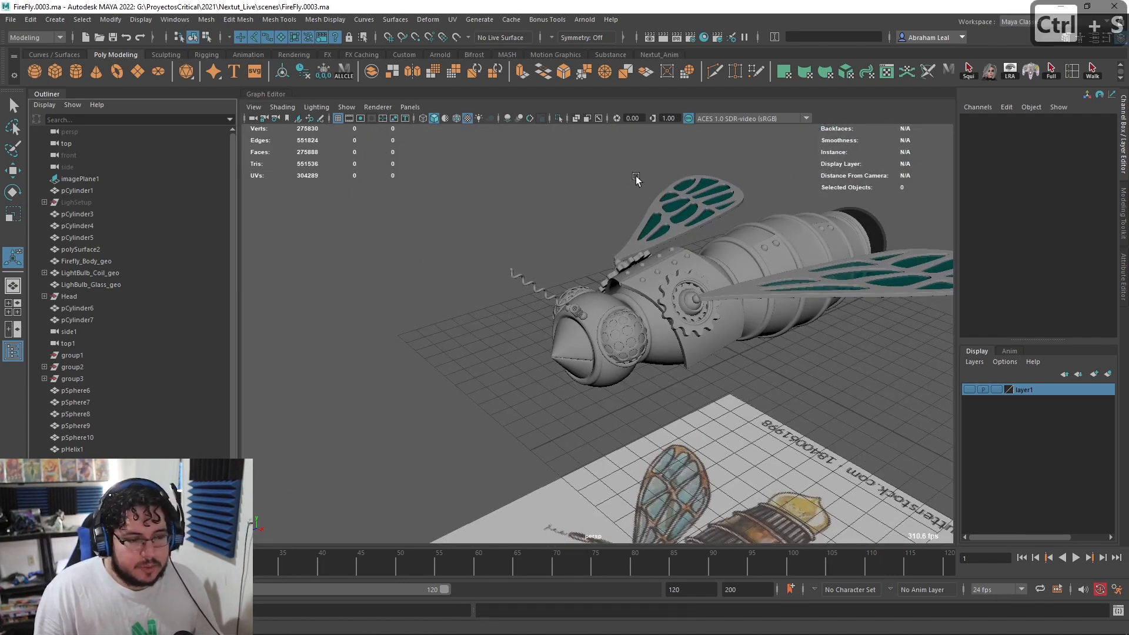
Step: Examine the front legs in the reference image and compare them with the modelled head and thorax
alt+drag(584, 345, 562, 302)
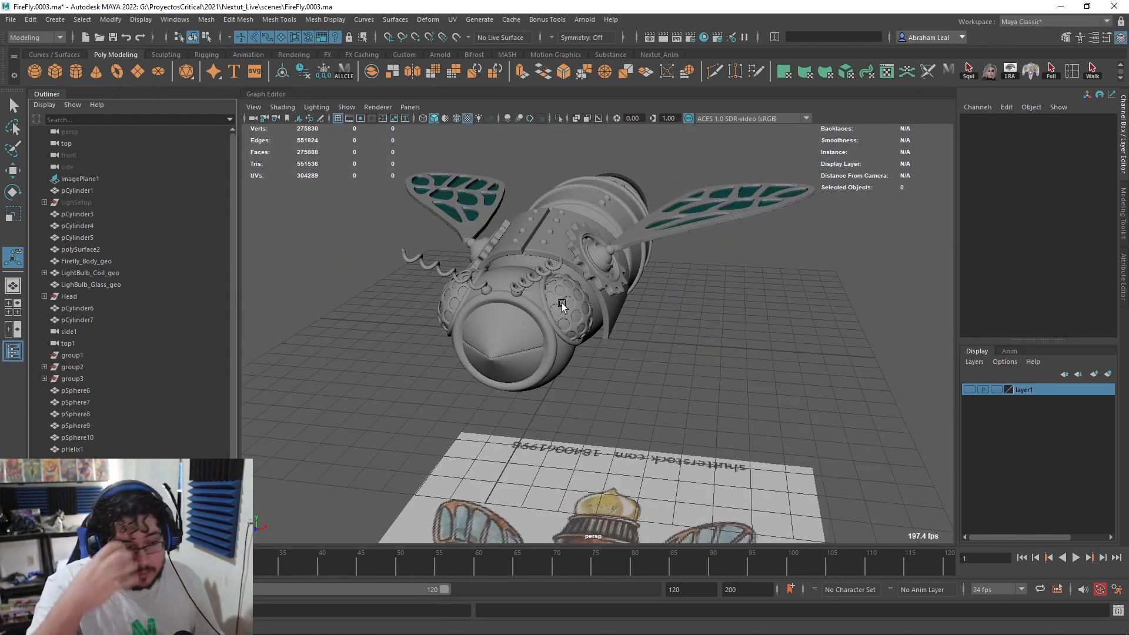
mouse_move(544, 314)
alt+mouse_down()
mouse_move(673, 352)
mouse_move(787, 168)
mouse_move(718, 245)
mouse_move(602, 284)
mouse_move(640, 297)
mouse_move(633, 358)
mouse_move(497, 346)
alt+mouse_up()
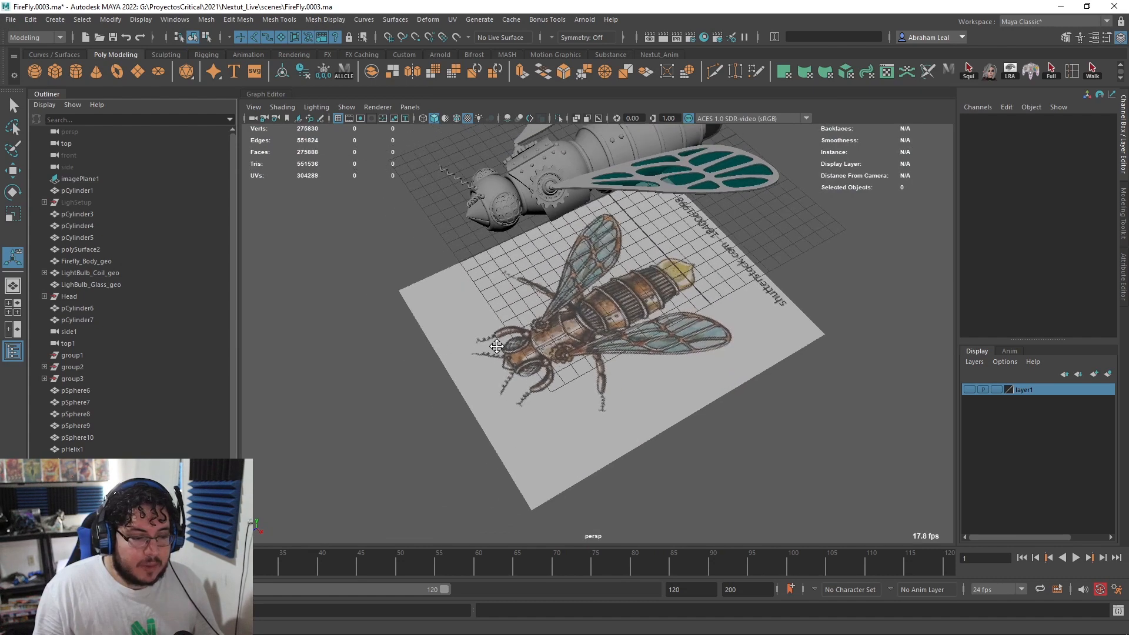
alt+right_drag(497, 345, 581, 371)
alt+right_drag(378, 280, 499, 320)
alt+drag(500, 320, 581, 285)
alt+middle_drag(581, 287, 629, 234)
scroll(641, 423, up, 5)
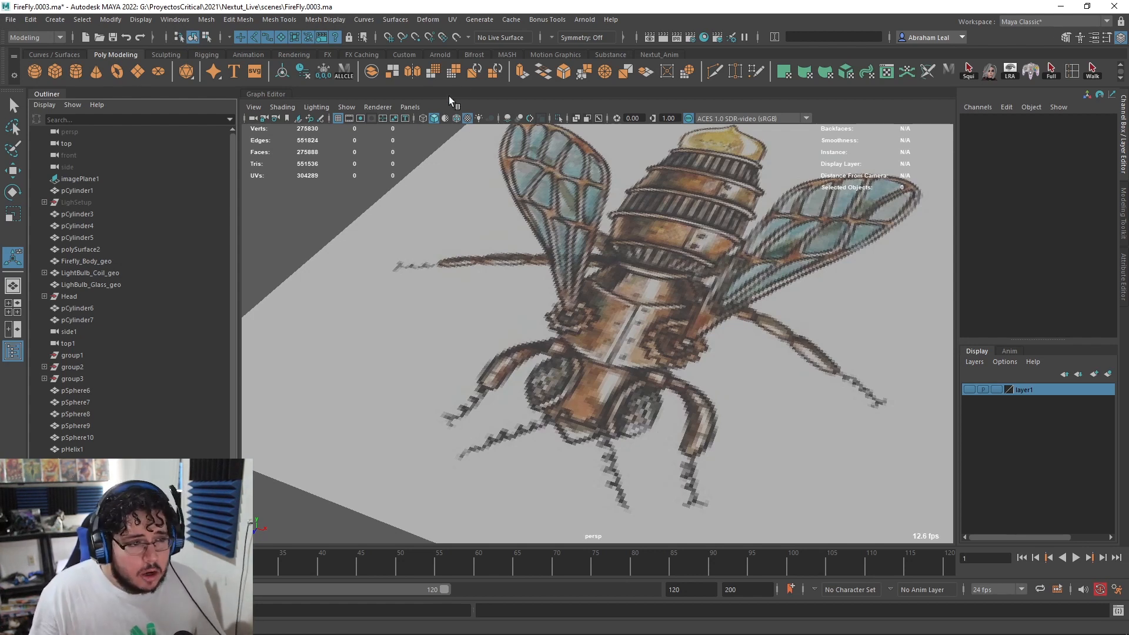
alt+right_drag(367, 152, 332, 139)
alt+middle_drag(661, 270, 694, 471)
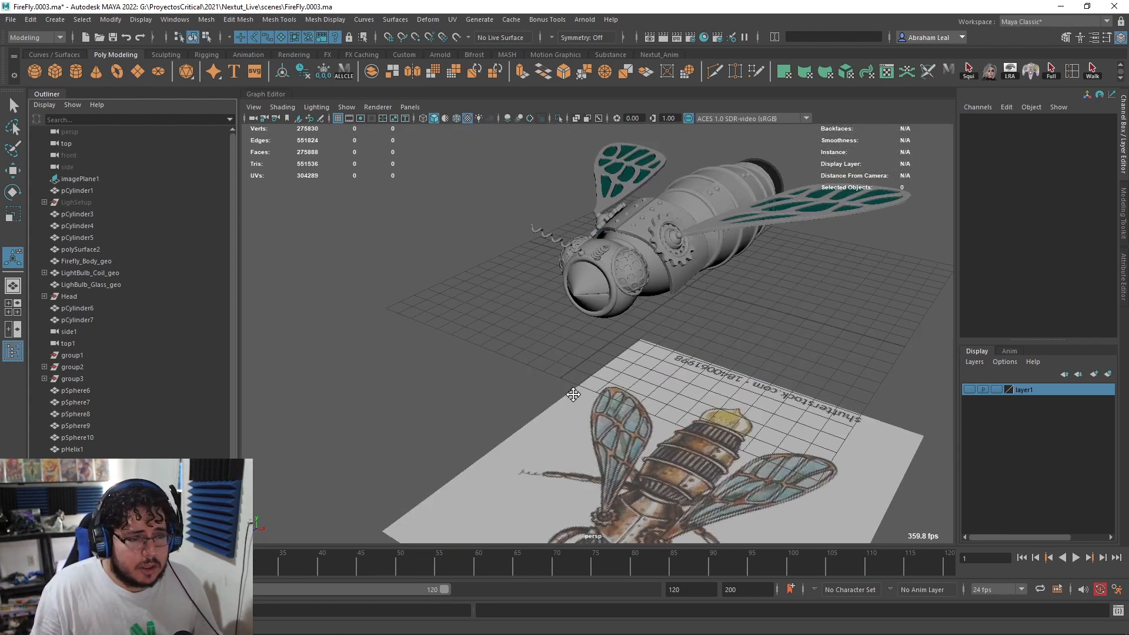
alt+drag(677, 459, 580, 372)
alt+right_drag(581, 371, 631, 412)
alt+drag(631, 410, 655, 375)
scroll(624, 333, up, 3)
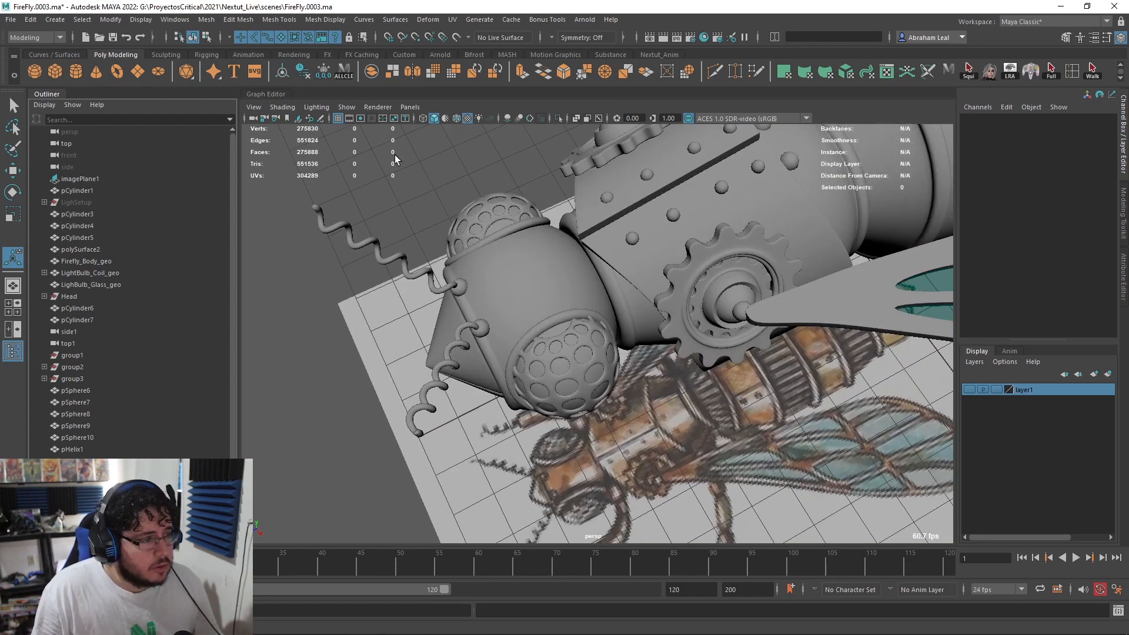
Step: Create a polygon cylinder for the leg joint, place it in front of the head at about Z 12.97, and switch to edge selection
click(72, 71)
scroll(611, 365, down, 4)
alt+drag(629, 411, 451, 370)
scroll(653, 364, down, 4)
key(w)
key(f)
key(F10)
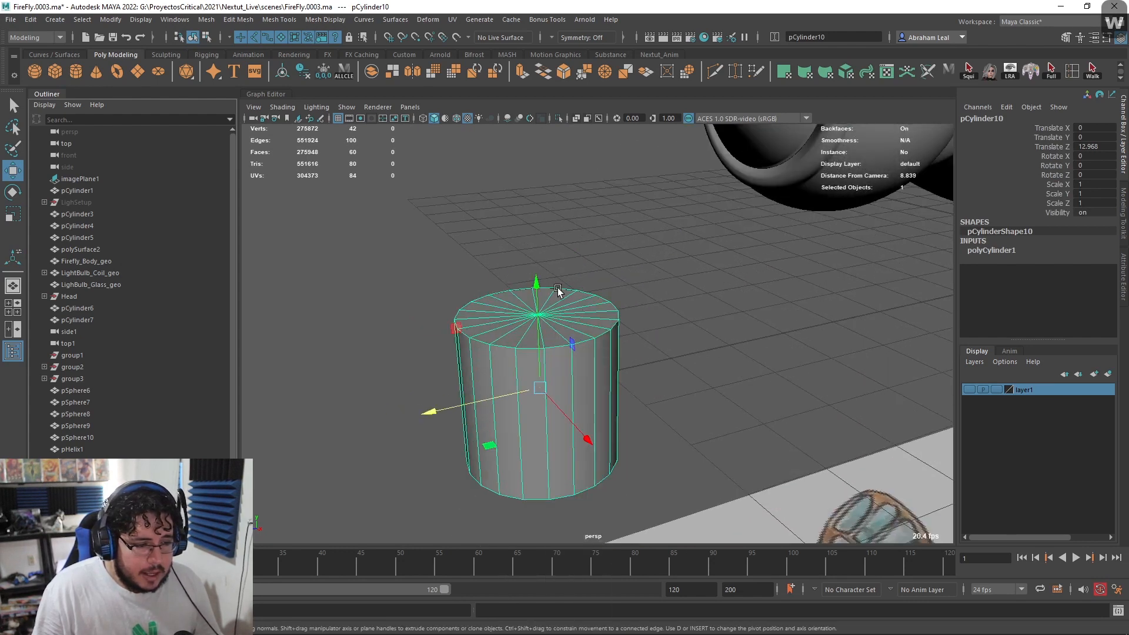
Step: Bevel the cylinder's top rim with a fraction of 0.7 and 3 segments
click(551, 348)
click(1011, 140)
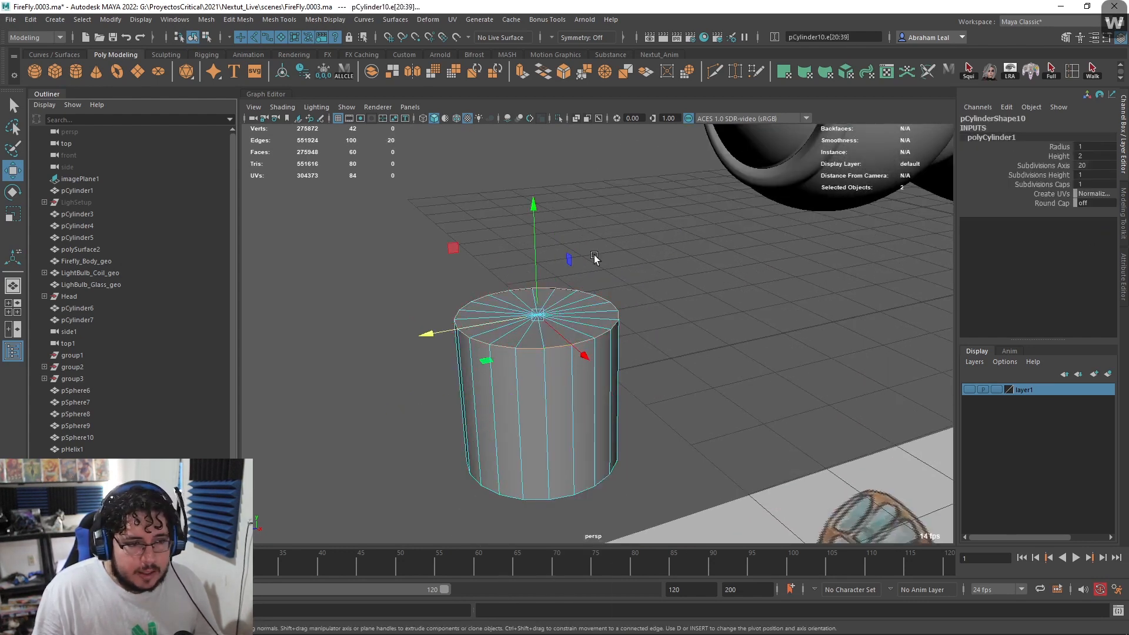
double_click(587, 341)
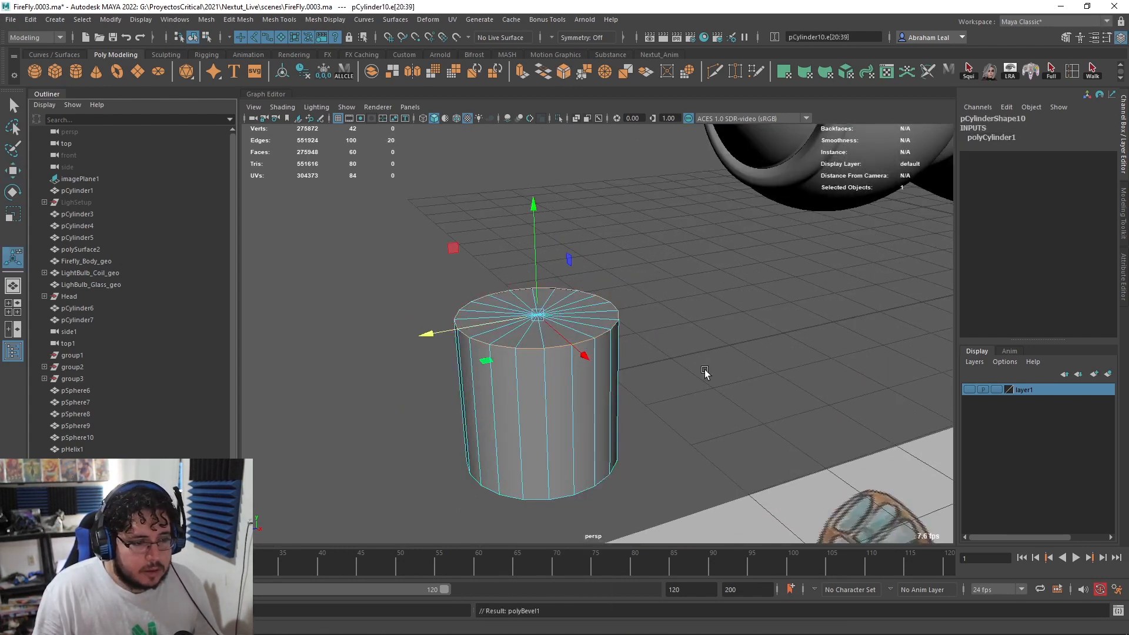
key(ctrl+b)
drag(789, 348, 586, 318)
Step: Select the edge loop around the cylinder's bottom cap and bevel it
right_drag(509, 299, 511, 345)
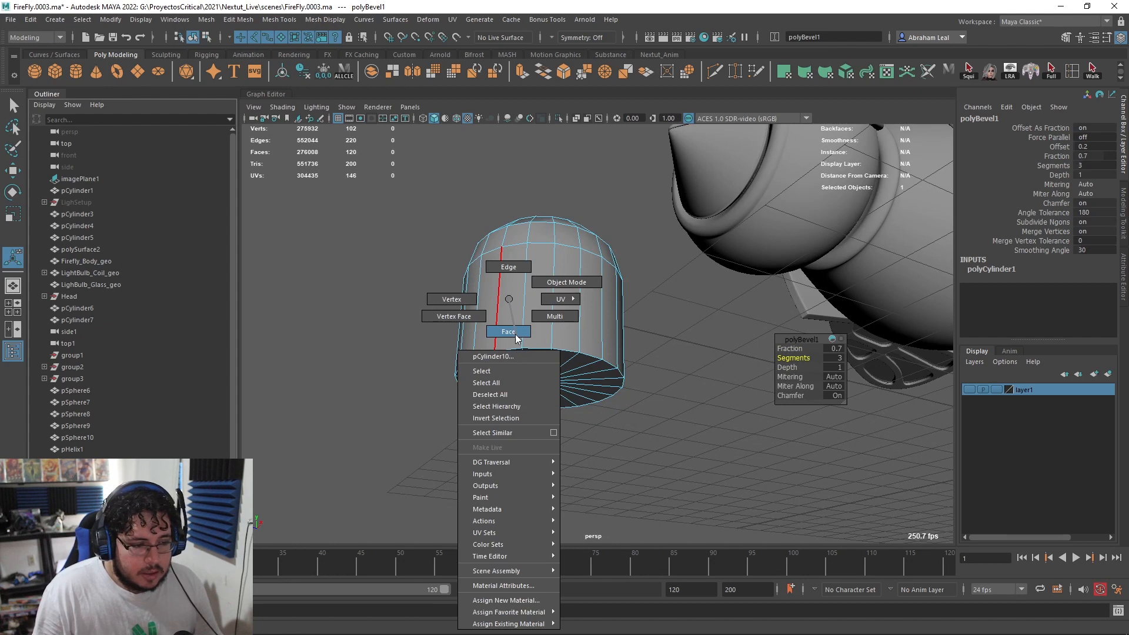
alt+drag(516, 338, 528, 298)
double_click(530, 237)
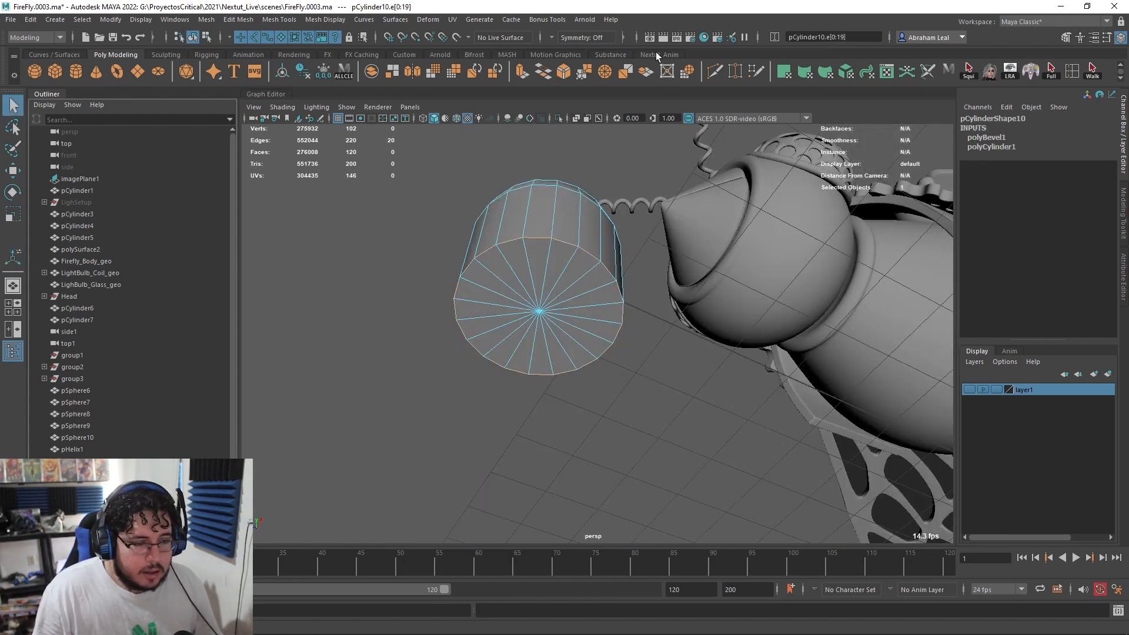
click(564, 75)
mouse_move(792, 345)
mouse_down()
mouse_move(762, 344)
mouse_move(775, 341)
mouse_up()
Step: Extrude the bottom cap faces inward into the cylinder, scaled down, to form a recessed socket
right_drag(541, 299, 530, 299)
click(539, 311)
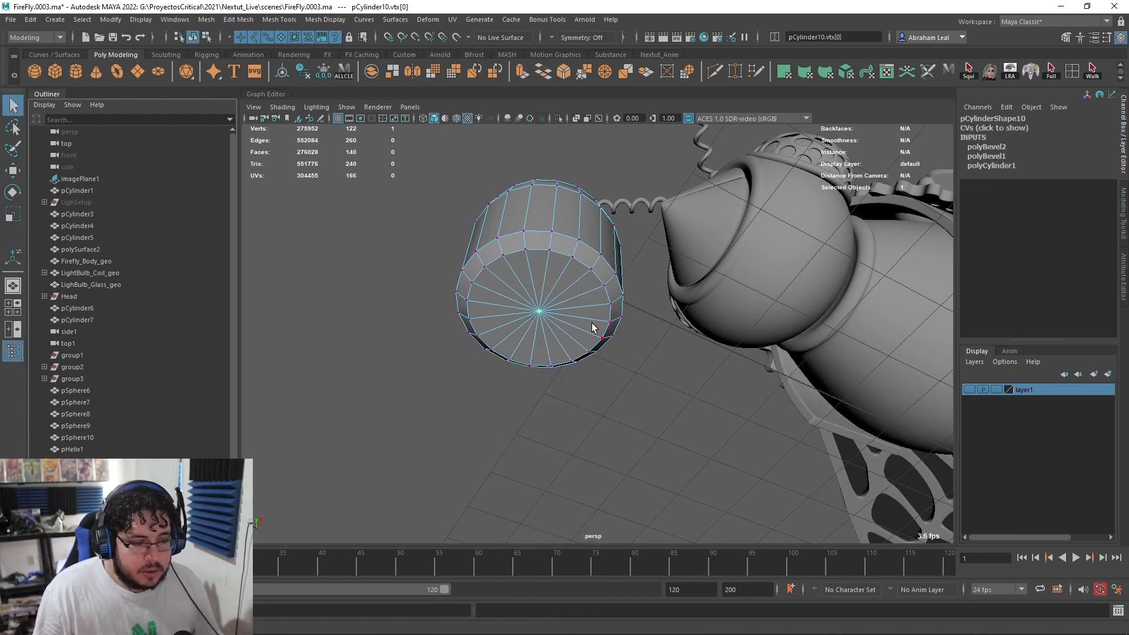
key(ctrl+F11)
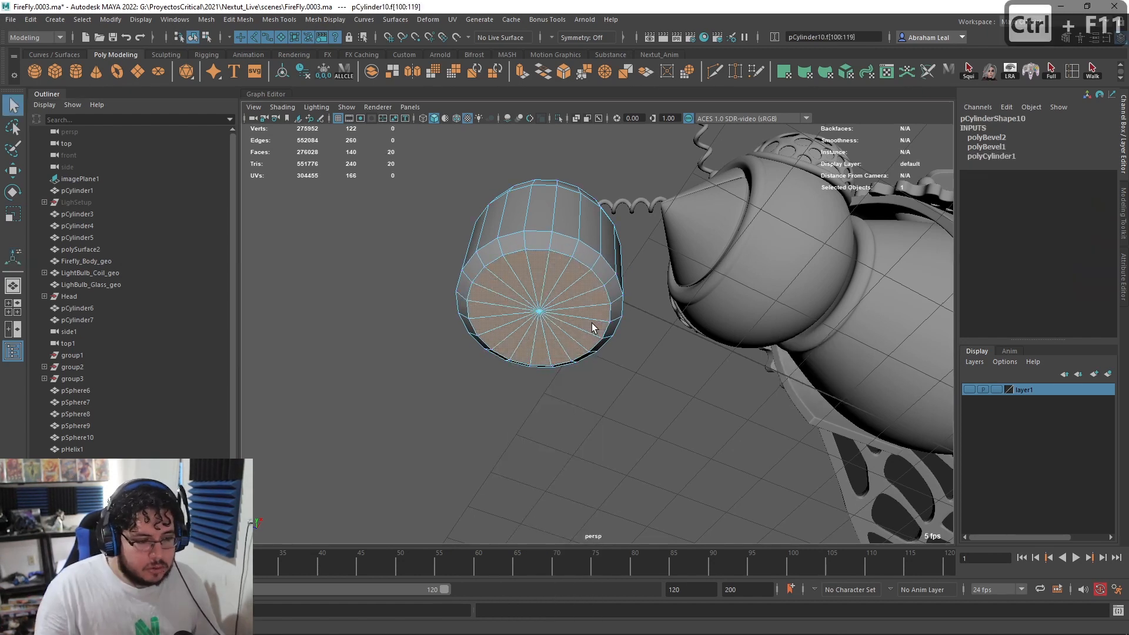
key(ctrl+e)
alt+drag(591, 323, 523, 318)
key(r)
key(w)
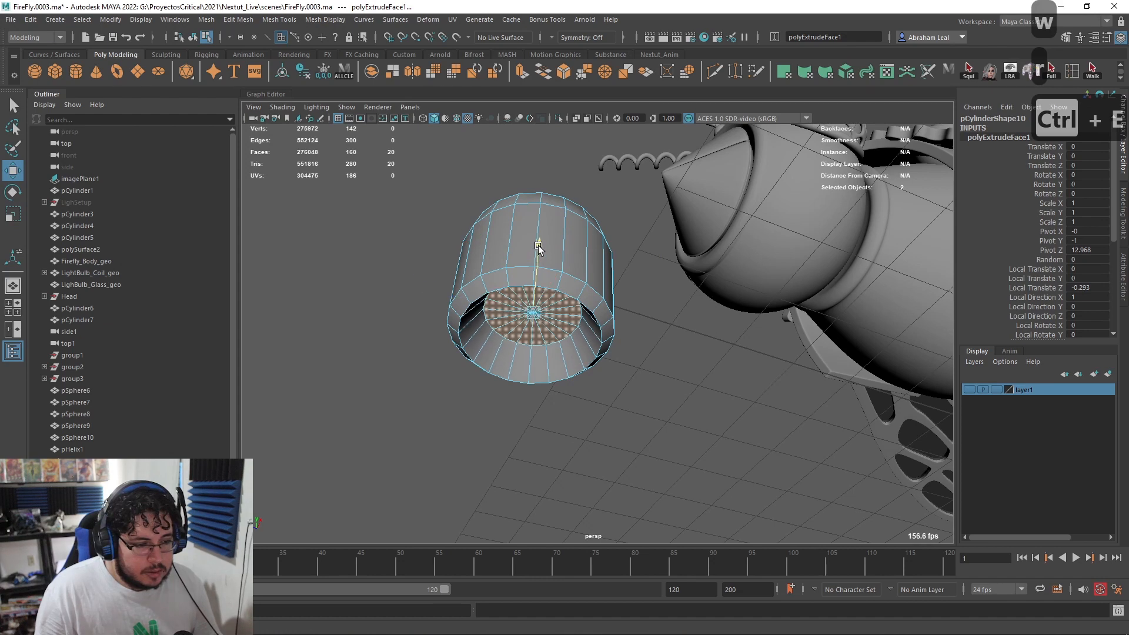
Step: Bevel the edge loop inside the cylinder's recess and preview the shape smoothed
right_drag(524, 295, 629, 264)
double_click(522, 286)
click(565, 72)
click(632, 264)
alt+drag(612, 271, 613, 255)
alt+right_drag(613, 256, 619, 297)
click(618, 297)
alt+drag(619, 296, 532, 350)
key(3)
alt+drag(640, 368, 651, 322)
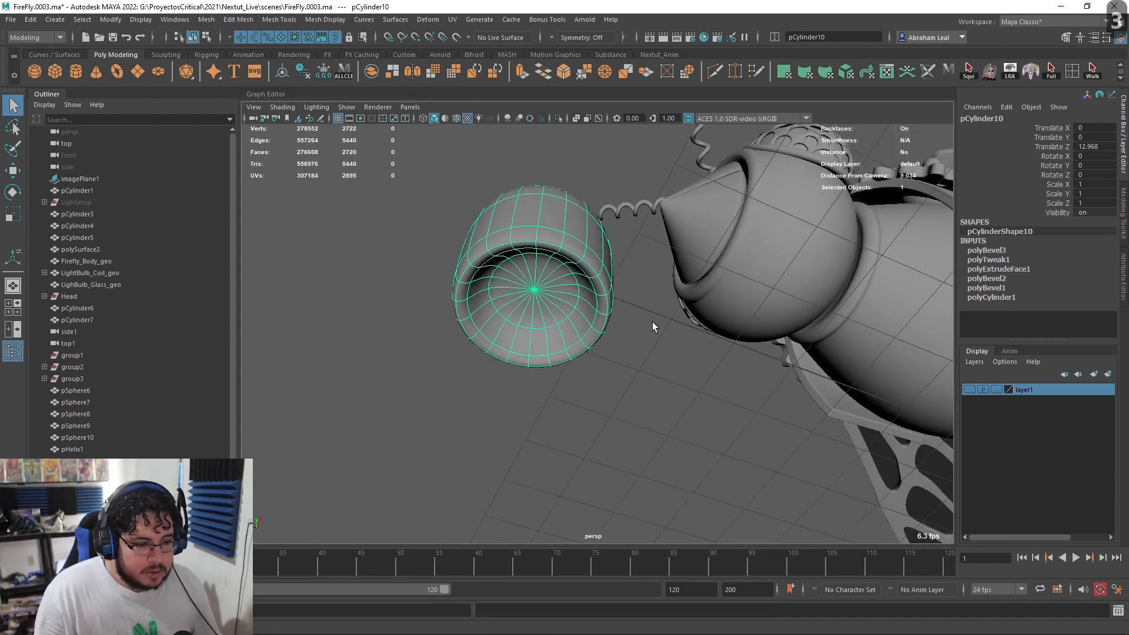
click(650, 323)
Step: Insert three supporting edge loops around the cylinder's open end with Multi-Cut and turn its smooth preview back on
click(571, 287)
key(1)
scroll(580, 287, up, 5)
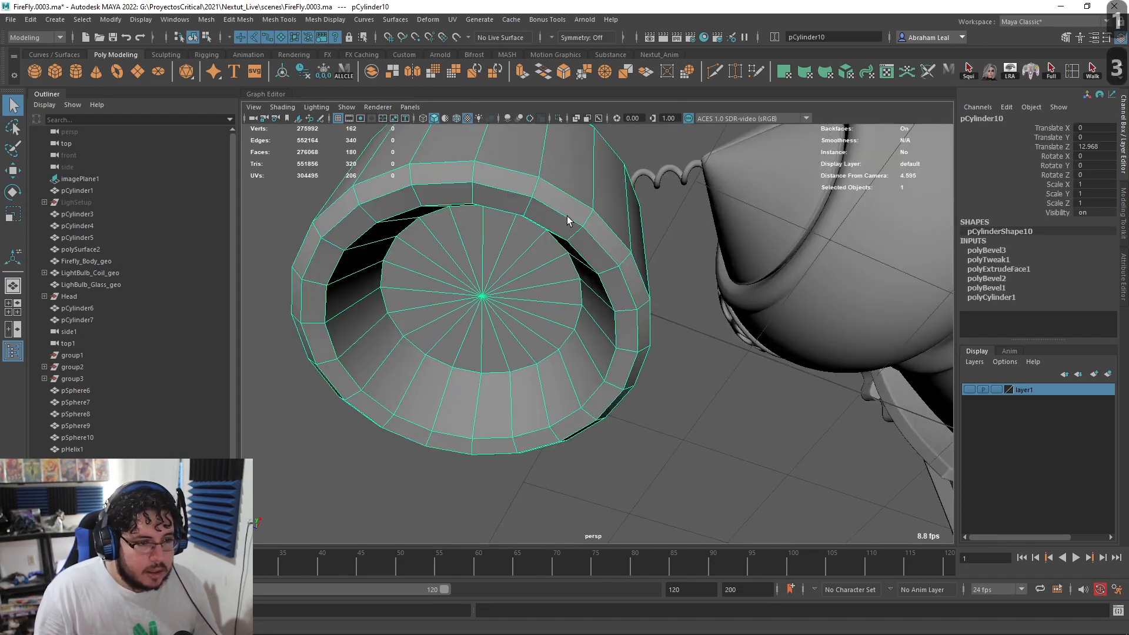
ctrl+click(536, 180)
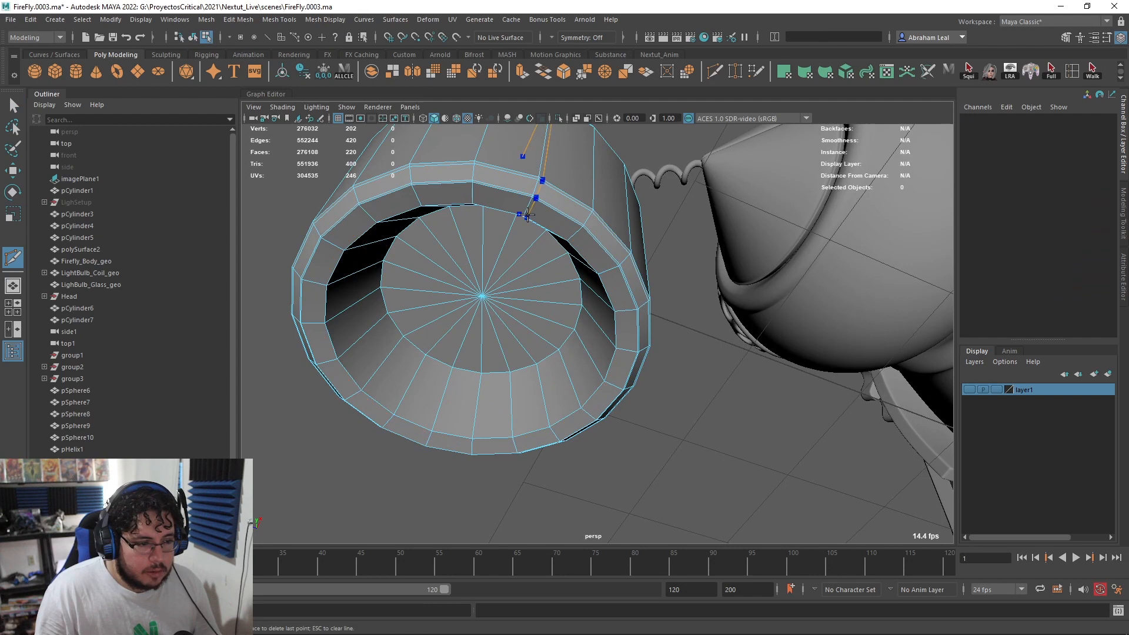
key(3)
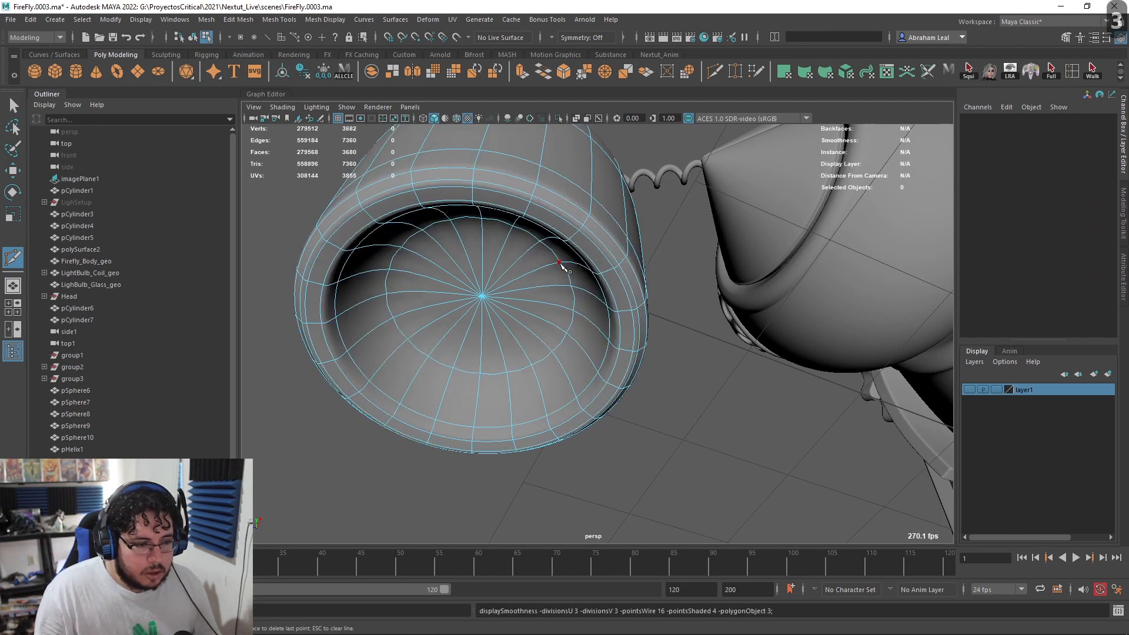
right_drag(562, 270, 600, 245)
click(665, 256)
alt+drag(652, 258, 617, 380)
key(q)
click(573, 354)
scroll(616, 380, down, 5)
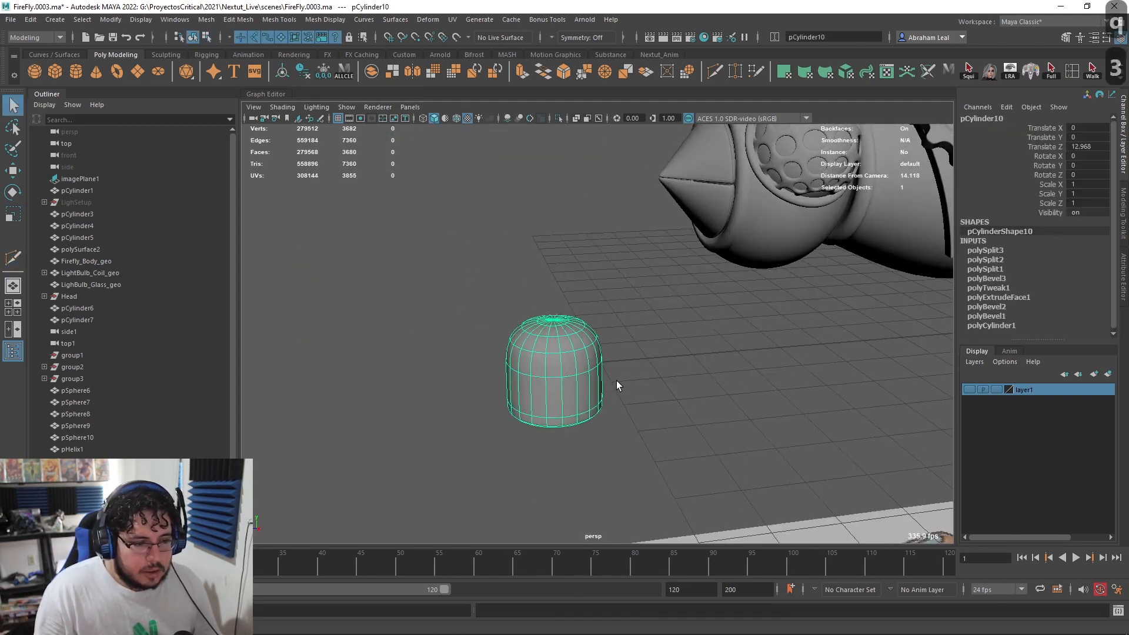
Step: Move the cylinder's pivot to its domed end with point snapping
key(w)
scroll(619, 369, down, 3)
scroll(609, 359, up, 6)
key(d)
key(v)
drag(529, 280, 530, 316)
Step: Move the cylinder under the body behind the head, at about Y 1.42, Z 7.27, and rotate it about 47 degrees around Z
scroll(683, 347, down, 5)
alt+drag(691, 347, 671, 350)
drag(526, 322, 756, 325)
alt+drag(756, 326, 704, 313)
scroll(700, 311, up, 4)
drag(633, 291, 627, 184)
key(e)
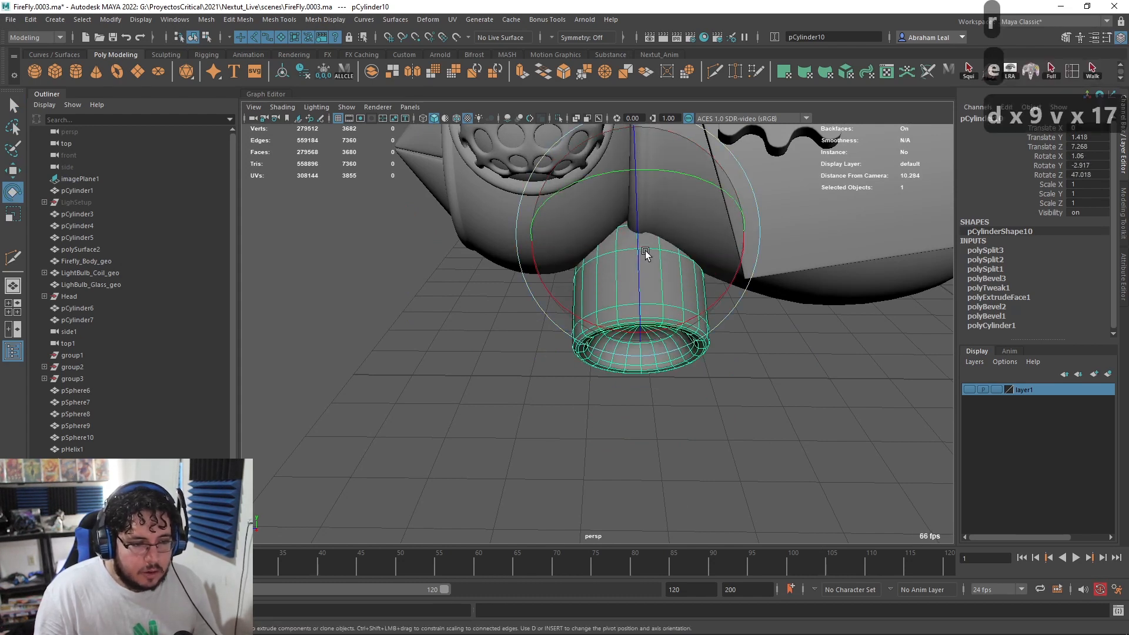
Step: Scale the cylinder uniformly to about 0.62
key(r)
key(r)
drag(637, 233, 676, 213)
scroll(533, 294, up, 3)
Step: Move the cylinder against the thorax's underside and rotate it to about -16.6, -13.8 and 40.8 degrees
key(w)
drag(536, 283, 592, 260)
alt+drag(593, 260, 674, 226)
alt+drag(639, 404, 612, 257)
drag(523, 291, 647, 369)
alt+drag(647, 369, 624, 335)
key(e)
key(w)
drag(622, 402, 554, 440)
key(ctrl+z)
drag(685, 335, 697, 321)
alt+drag(698, 321, 622, 269)
key(ctrl+z)
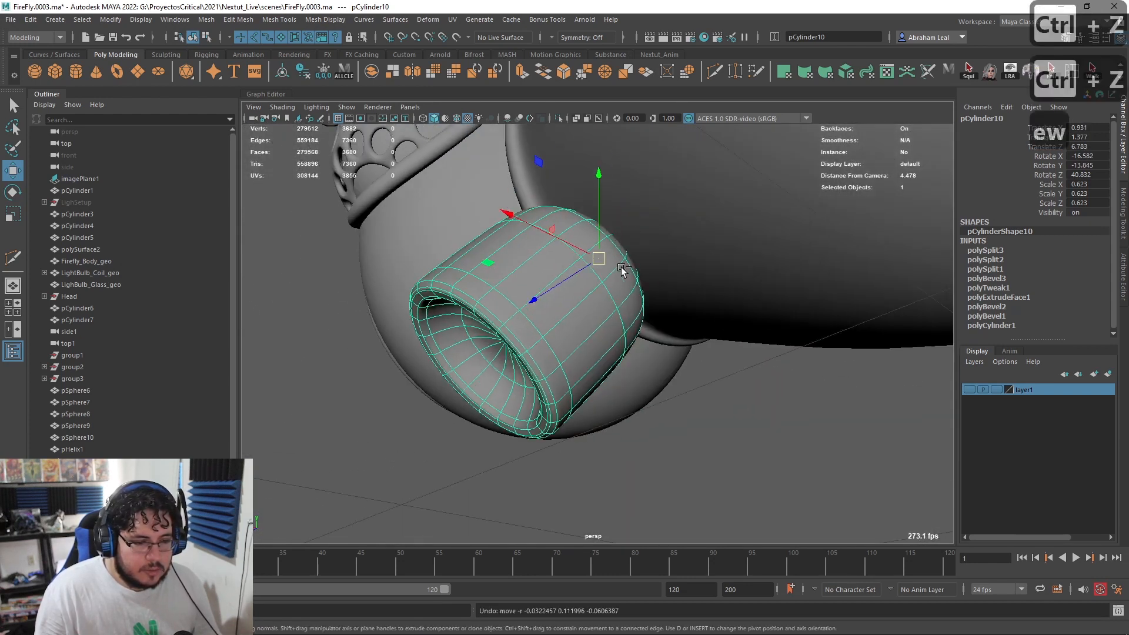
click(605, 207)
key(ctrl+z)
Step: Raise the cylinder's domed end into the thorax's underside, to about Y 1.65, and deselect it
drag(599, 228, 599, 207)
drag(558, 259, 571, 250)
alt+drag(572, 250, 775, 299)
alt+drag(775, 298, 726, 321)
drag(681, 270, 681, 262)
scroll(843, 369, down, 4)
alt+drag(843, 369, 646, 435)
click(721, 459)
Step: In the top wireframe view, scale the cylinder to 0.57 and align it with the reference leg's root at about X 1.0, Z 6.86
scroll(774, 431, down, 4)
key(space)
key(4)
scroll(647, 377, up, 5)
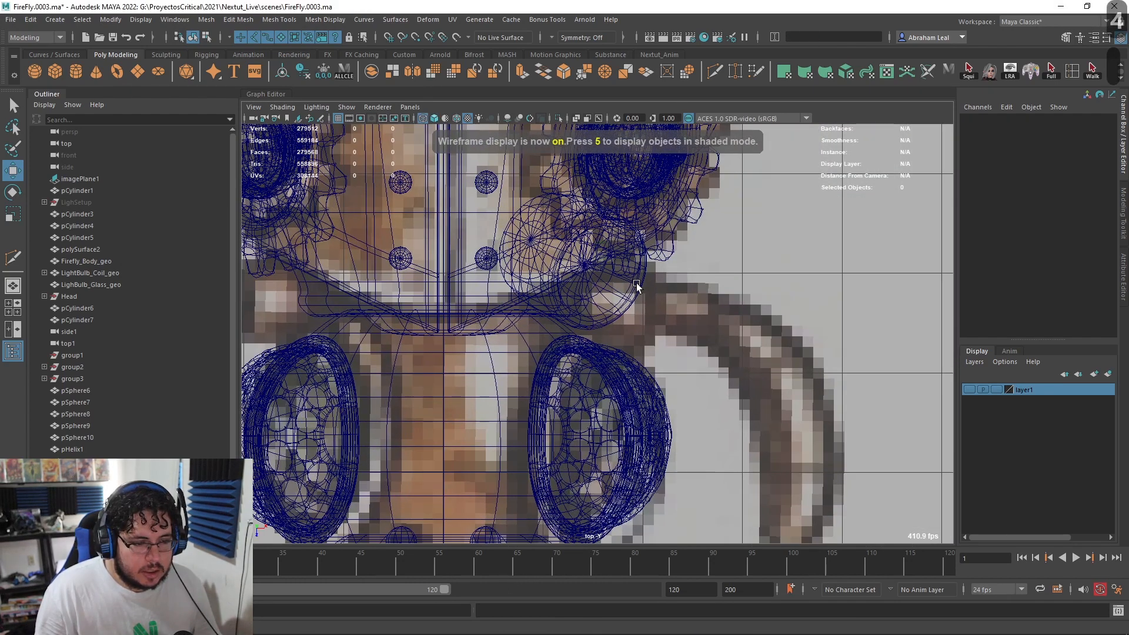
click(562, 247)
key(r)
mouse_move(534, 238)
mouse_down()
mouse_move(521, 241)
mouse_move(529, 261)
mouse_move(545, 257)
mouse_up()
key(w)
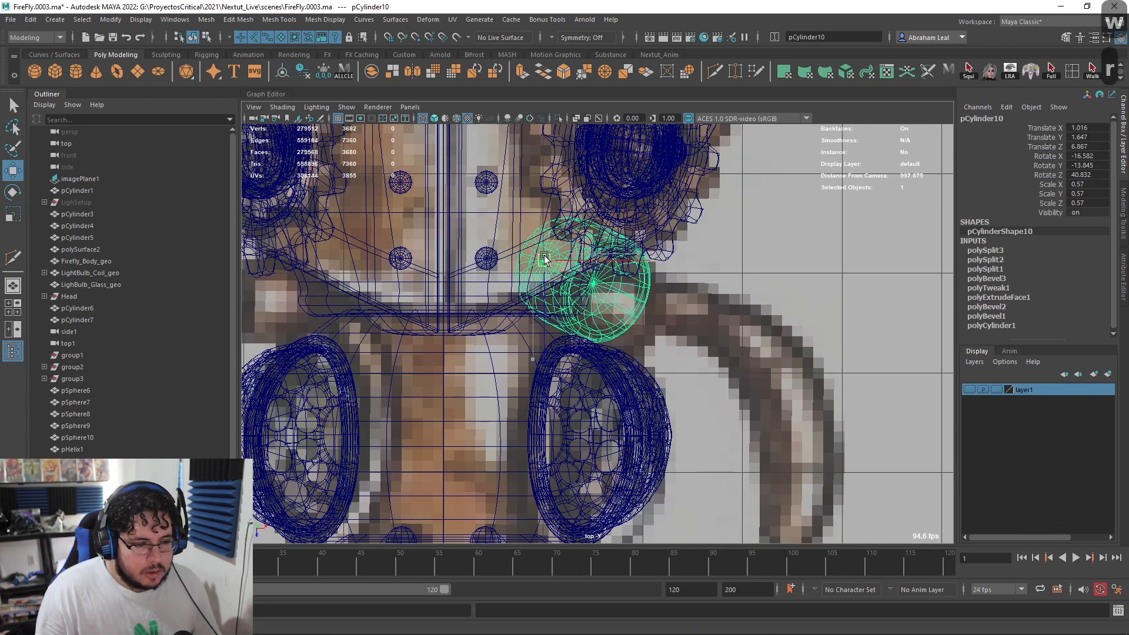
key(6)
key(space)
mouse_move(670, 360)
mouse_down()
mouse_move(677, 342)
mouse_move(655, 294)
mouse_move(698, 322)
mouse_up()
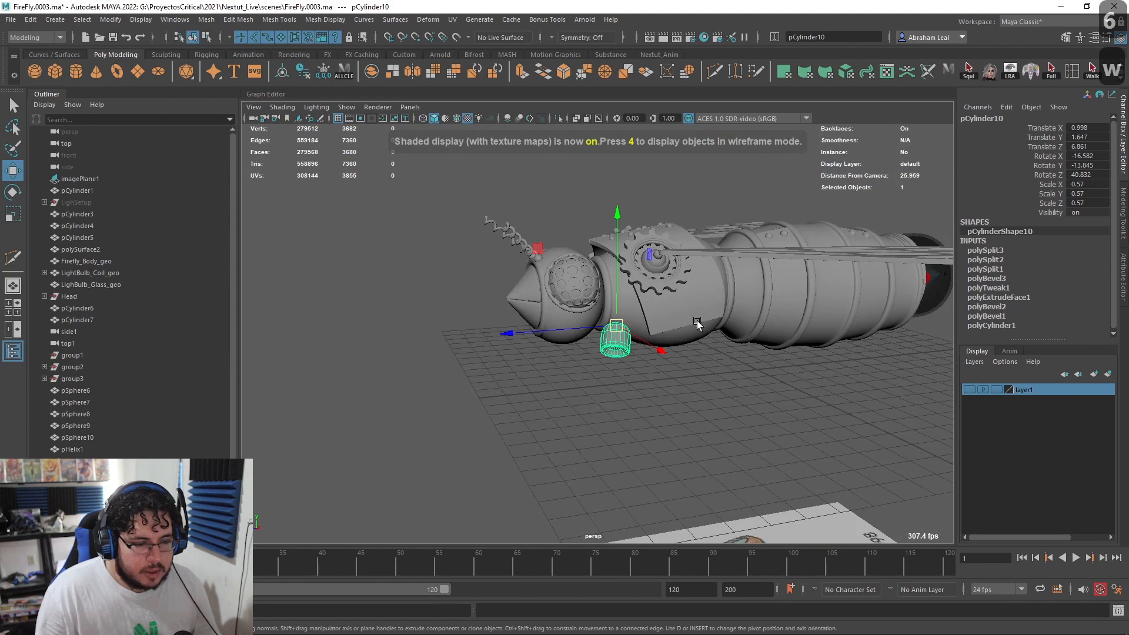
Step: Nudge the leg-joint cylinder against the thorax's underside to about X 0.99, Y 1.66, Z 6.85
alt+right_drag(698, 323, 713, 411)
alt+drag(713, 411, 683, 394)
alt+right_drag(682, 393, 696, 388)
alt+middle_drag(696, 388, 622, 412)
drag(598, 342, 597, 341)
click(675, 386)
alt+drag(675, 387, 641, 349)
click(654, 319)
key(e)
key(ctrl+z)
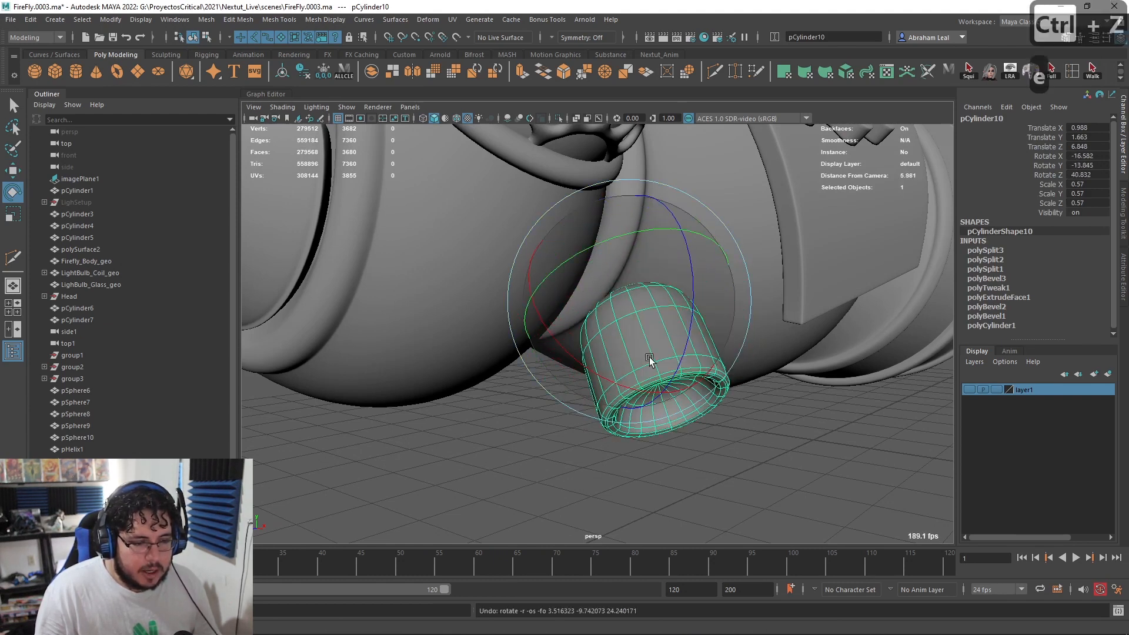
scroll(735, 436, down, 3)
click(736, 438)
scroll(729, 440, down, 5)
key(alt+space)
scroll(648, 410, up, 6)
click(648, 409)
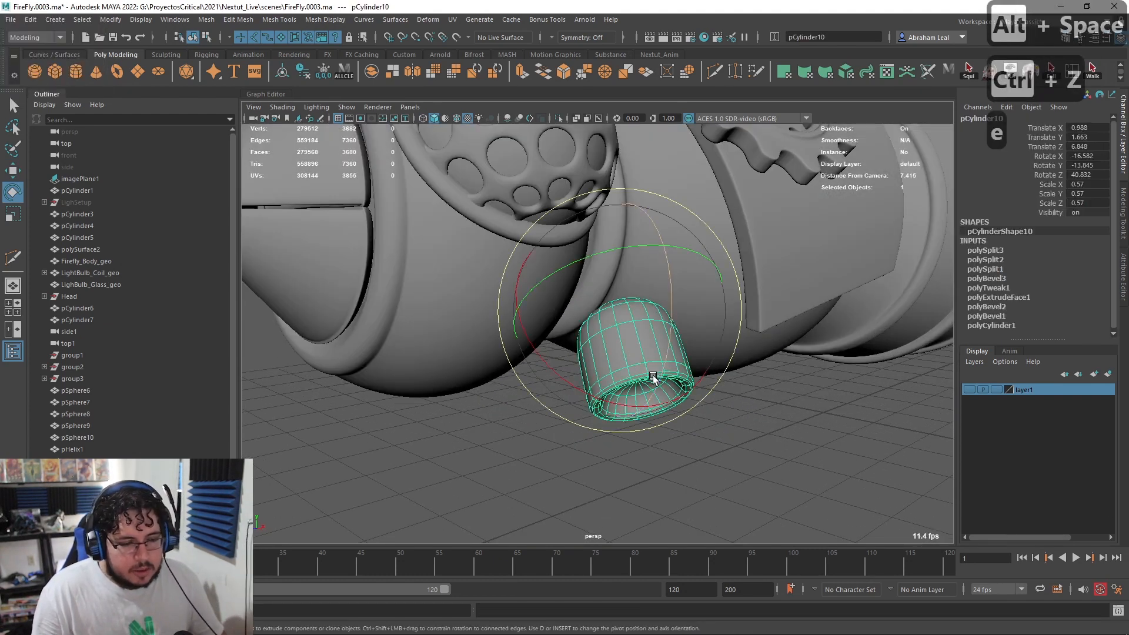
alt+drag(648, 408, 773, 421)
key(ctrl+z)
alt+drag(747, 324, 660, 323)
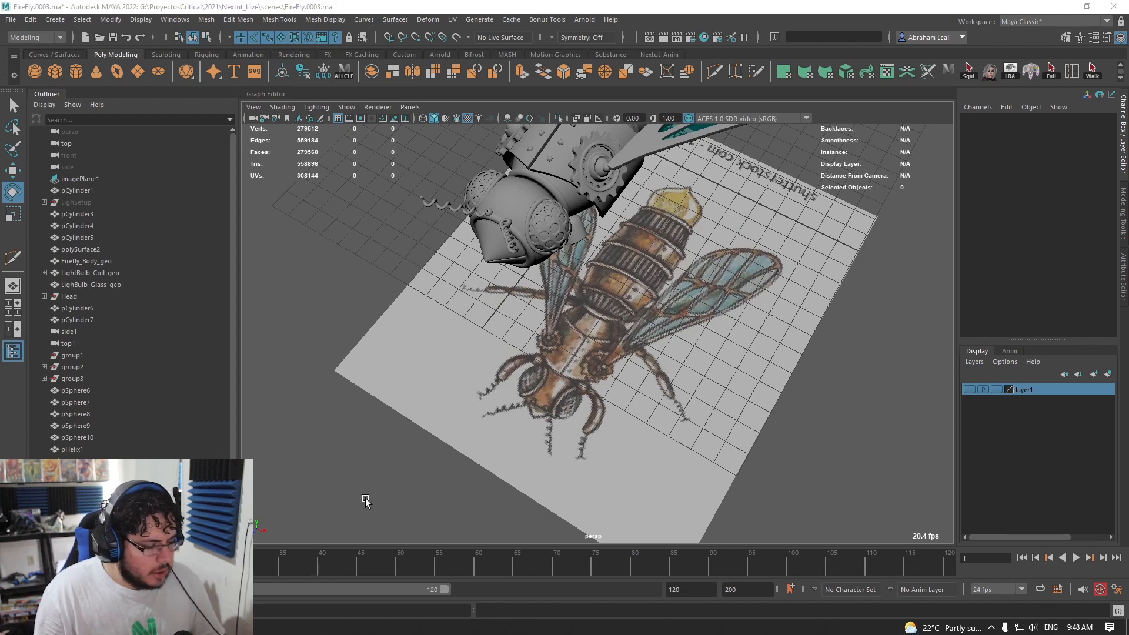
Step: Switch to Chrome, search Google Images for "firefly bug", examine how the legs are built in the photos, and return to Maya
text(firefly bug)
key(Return)
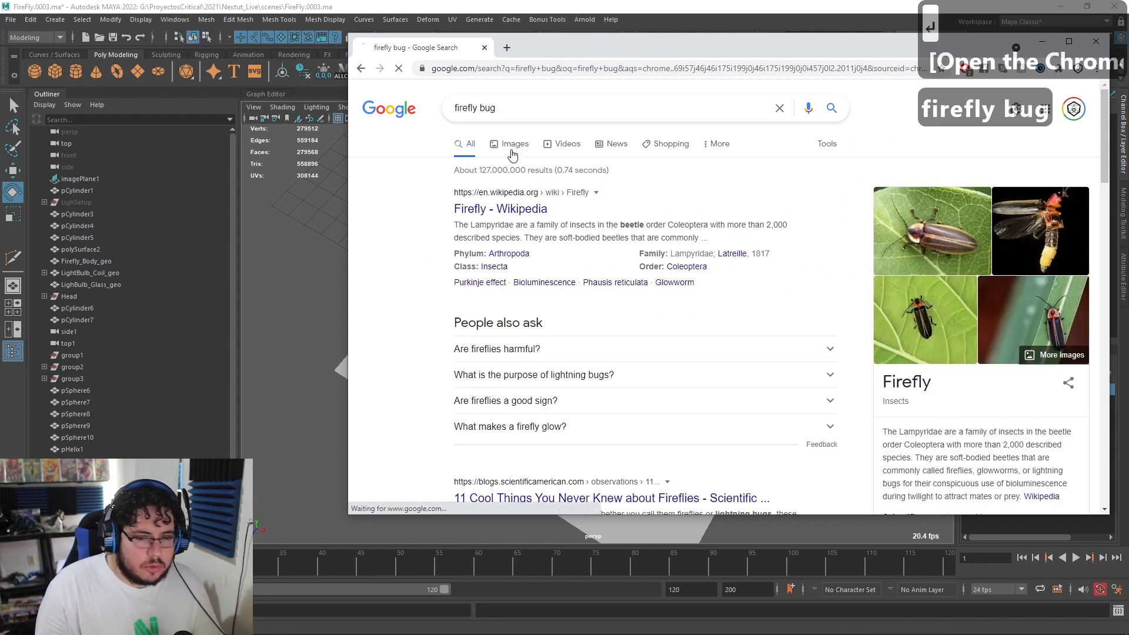
click(512, 155)
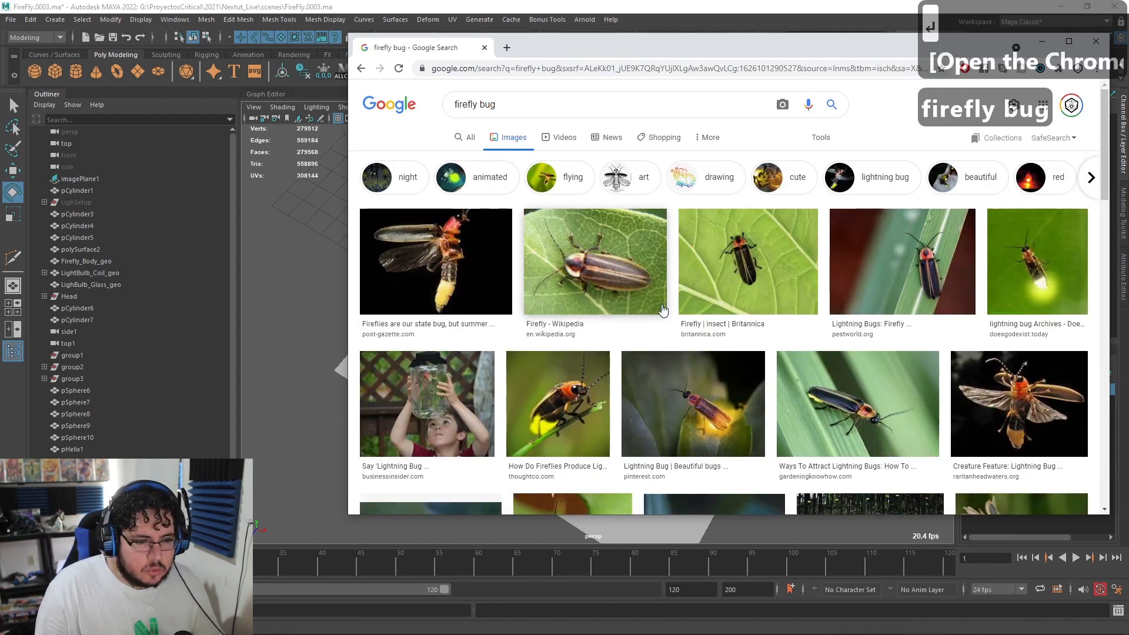
click(558, 405)
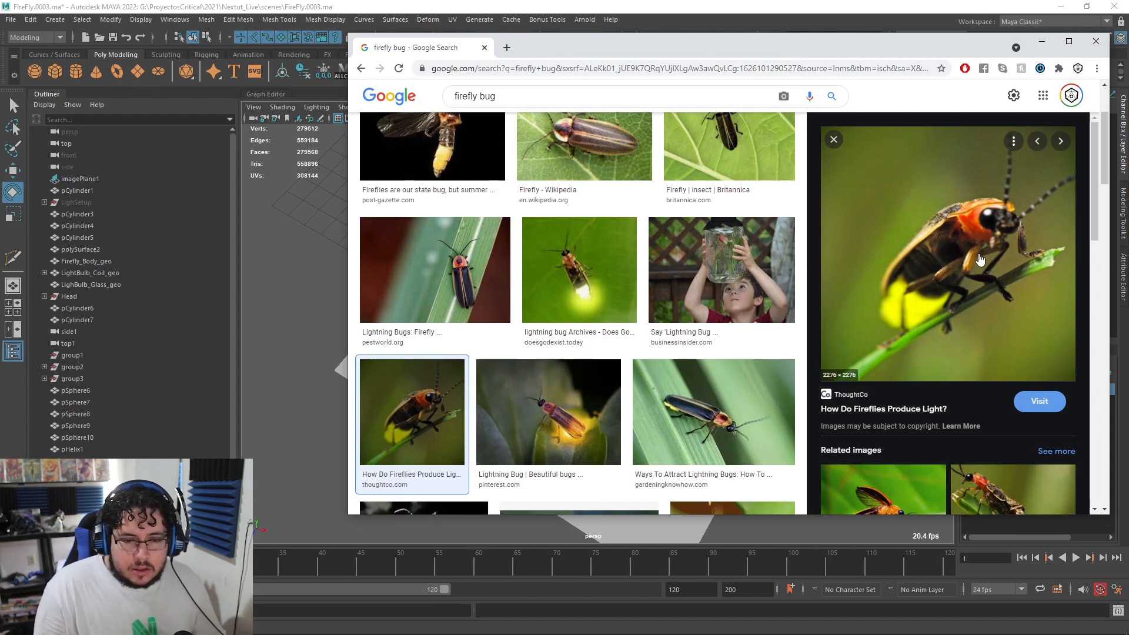
scroll(980, 259, down, 3)
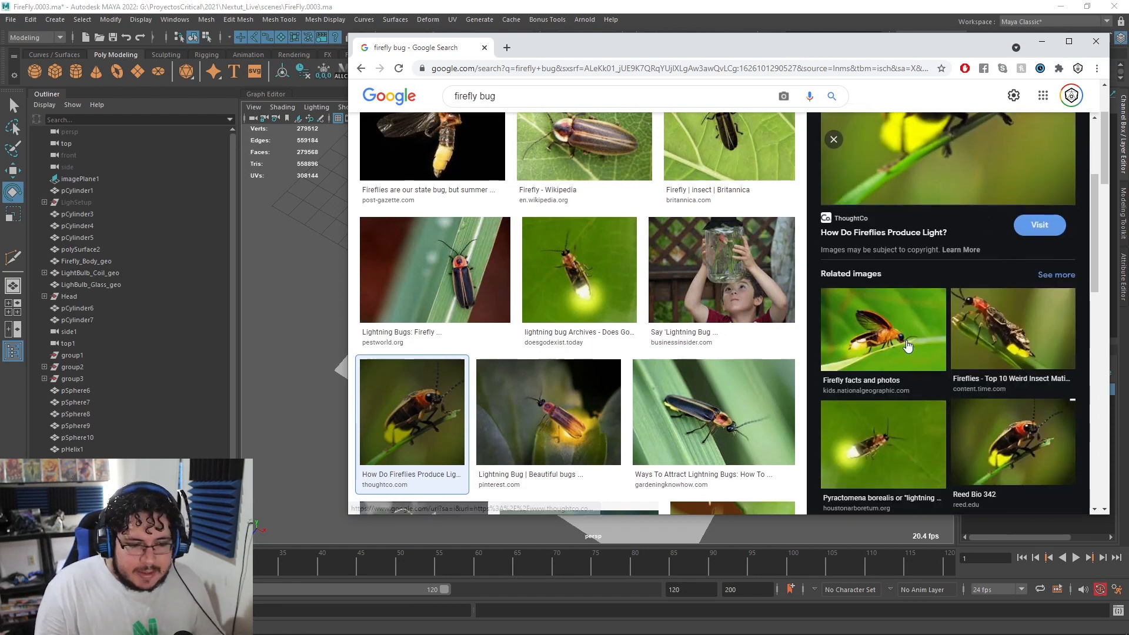
scroll(909, 347, down, 4)
scroll(612, 447, down, 4)
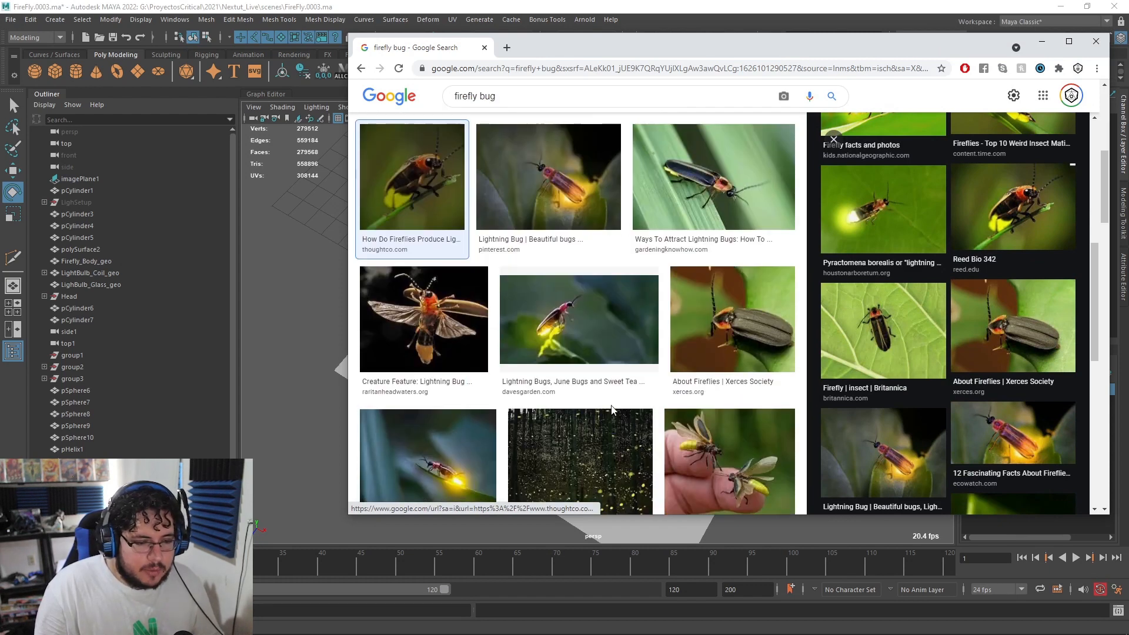
click(1041, 42)
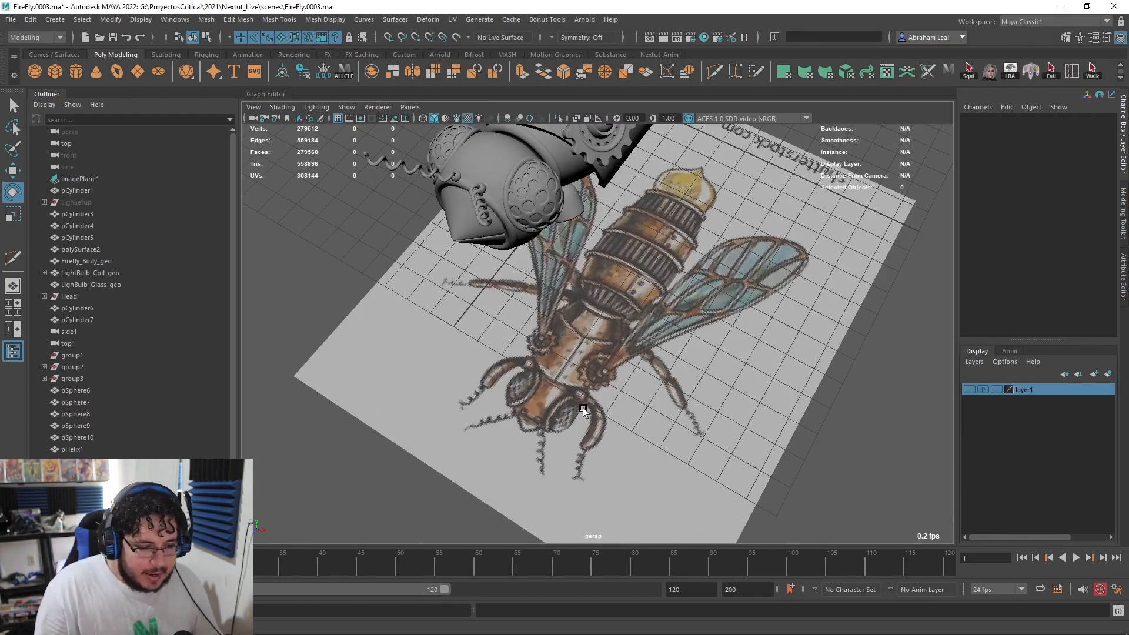
Step: In the top view, create a polygon cylinder and place it beside the reference front leg at about X 4.72, Z 7.72
scroll(593, 400, up, 5)
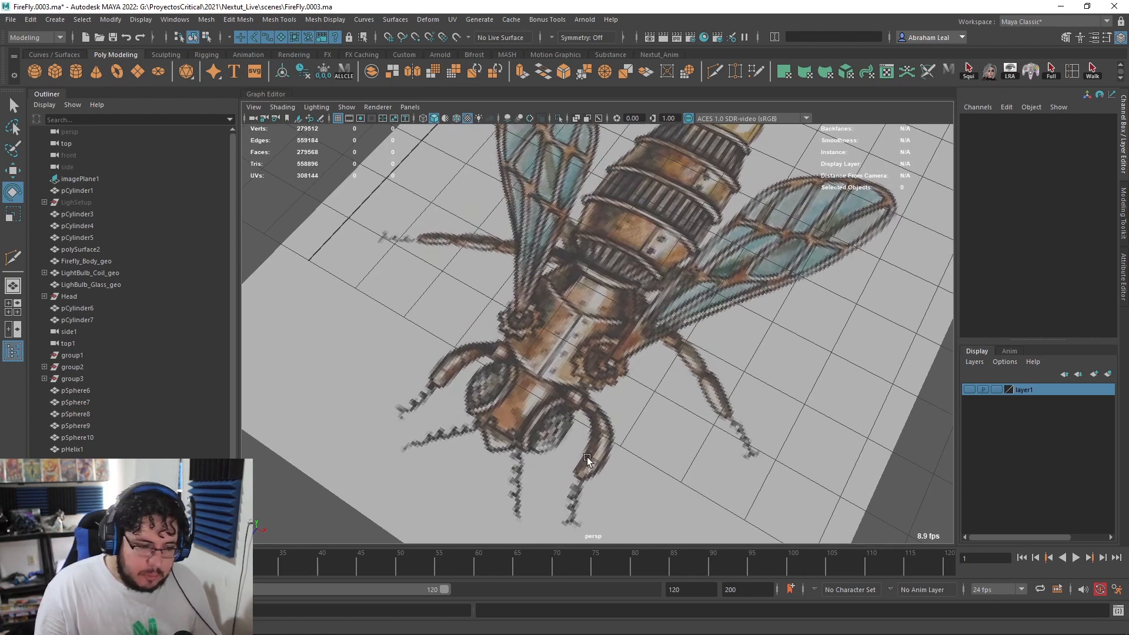
key(space)
drag(720, 277, 685, 283)
scroll(664, 320, down, 3)
scroll(628, 335, up, 8)
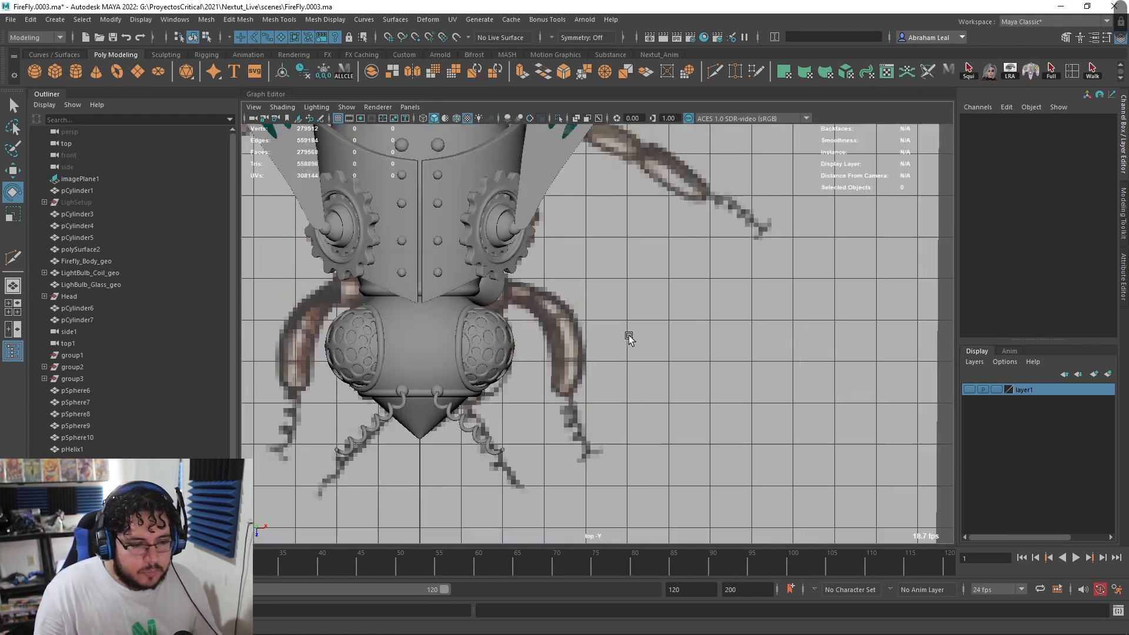
scroll(590, 346, up, 5)
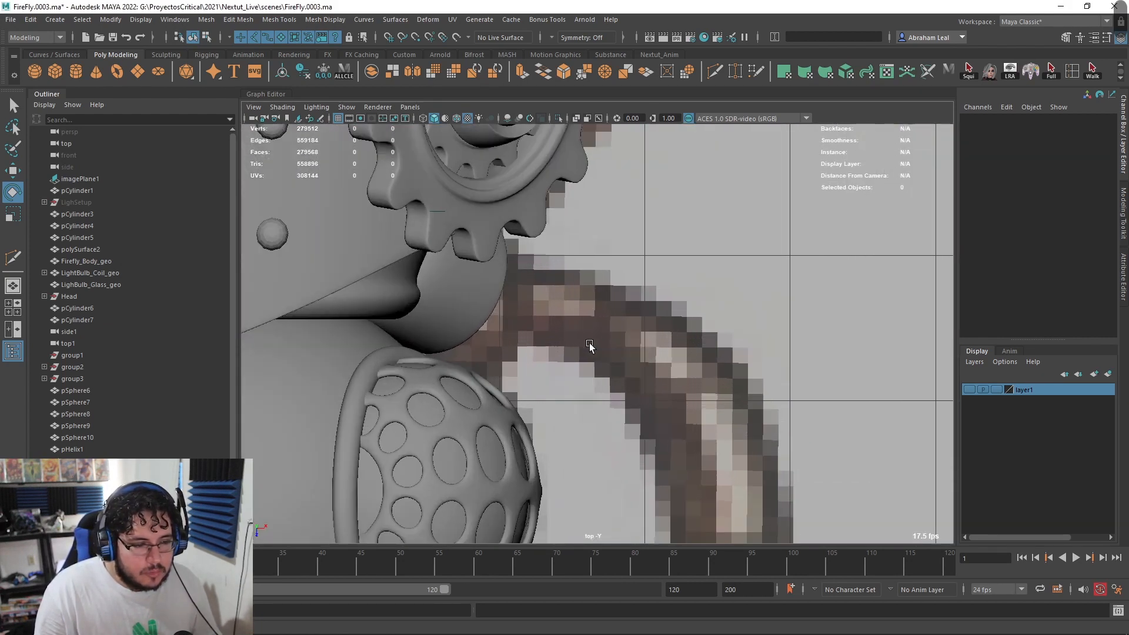
click(75, 71)
key(w)
scroll(555, 389, down, 8)
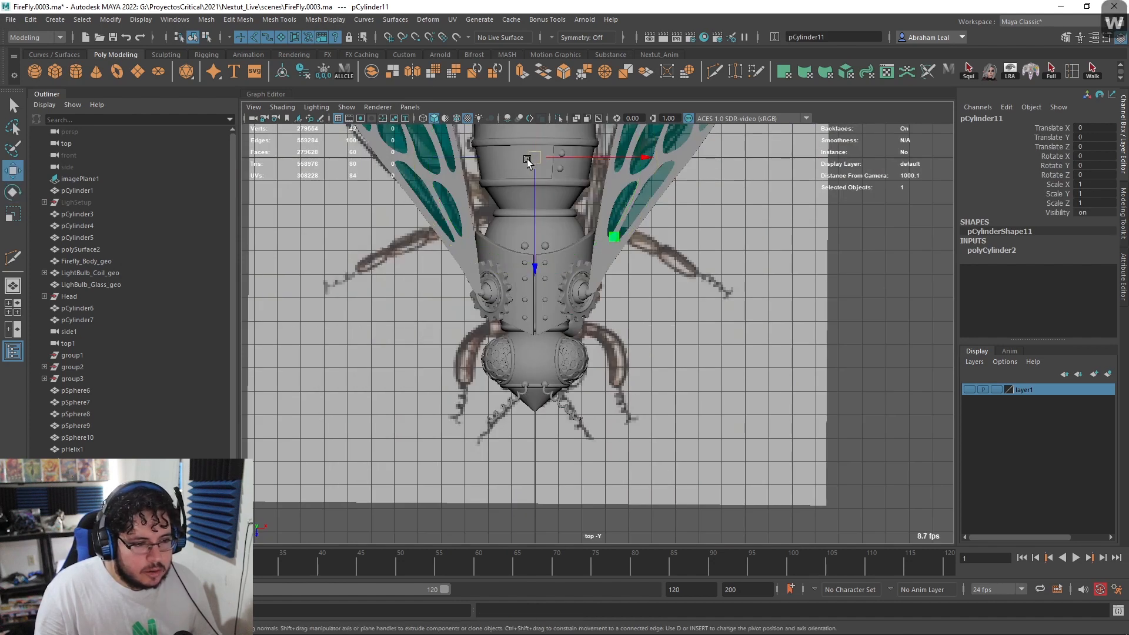
scroll(577, 340, up, 5)
key(e)
drag(564, 339, 552, 341)
scroll(553, 341, up, 2)
key(w)
key(ctrl+z)
key(ctrl+z)
key(ctrl+z)
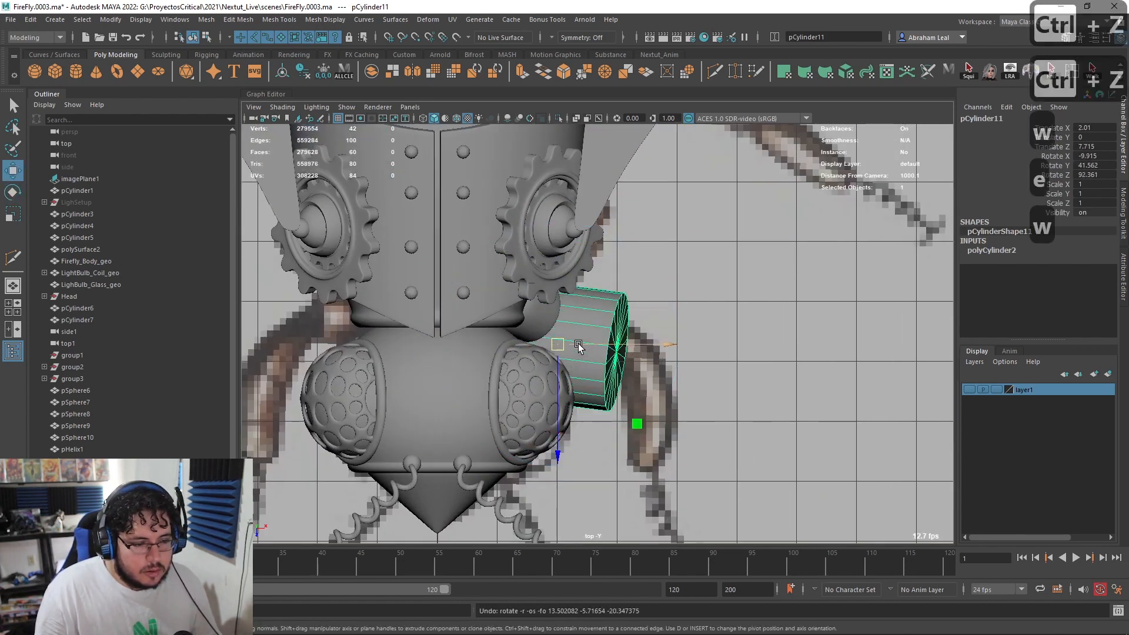
Step: Set the new cylinder's Rotate Z to 90 and scale it uniformly to about 0.37
key(e)
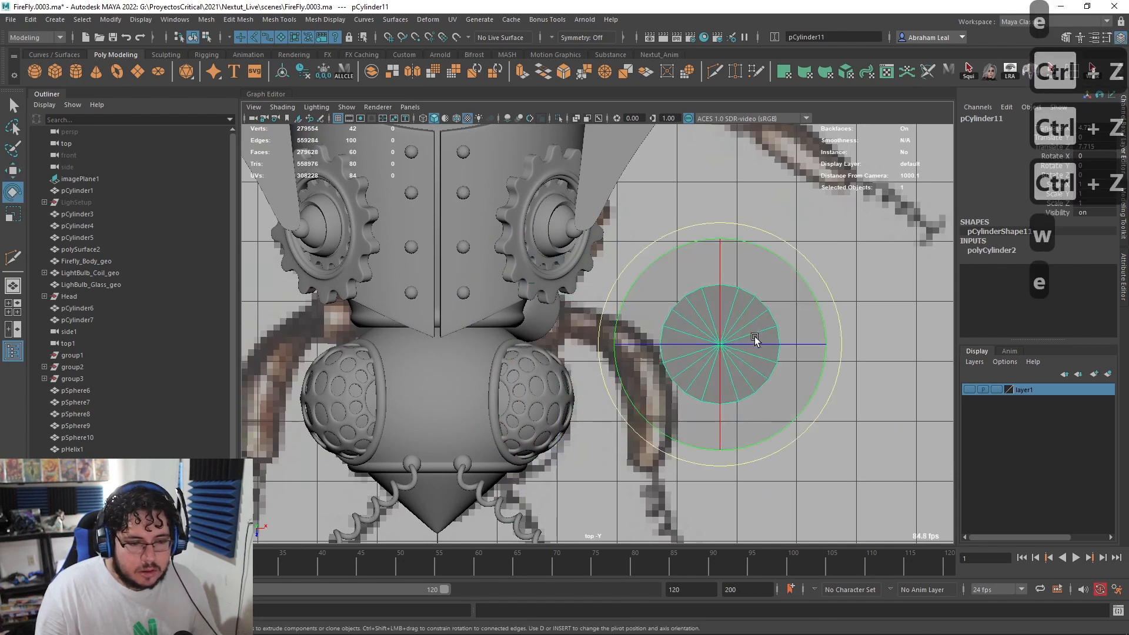
key(ctrl+a)
key(ctrl+a)
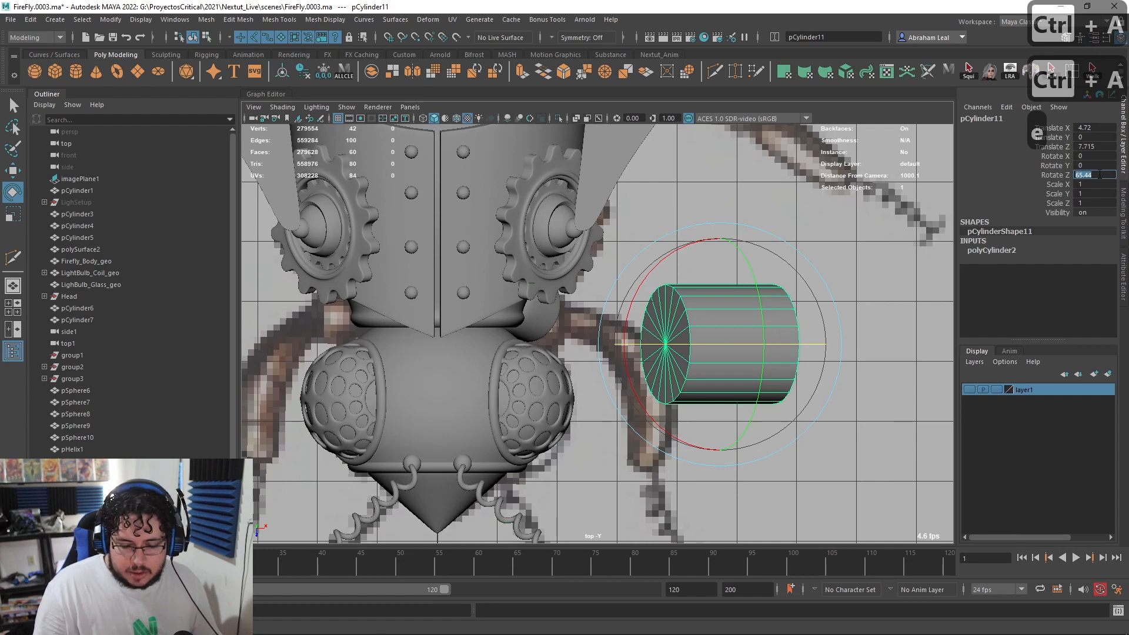
text(90)
key(Return)
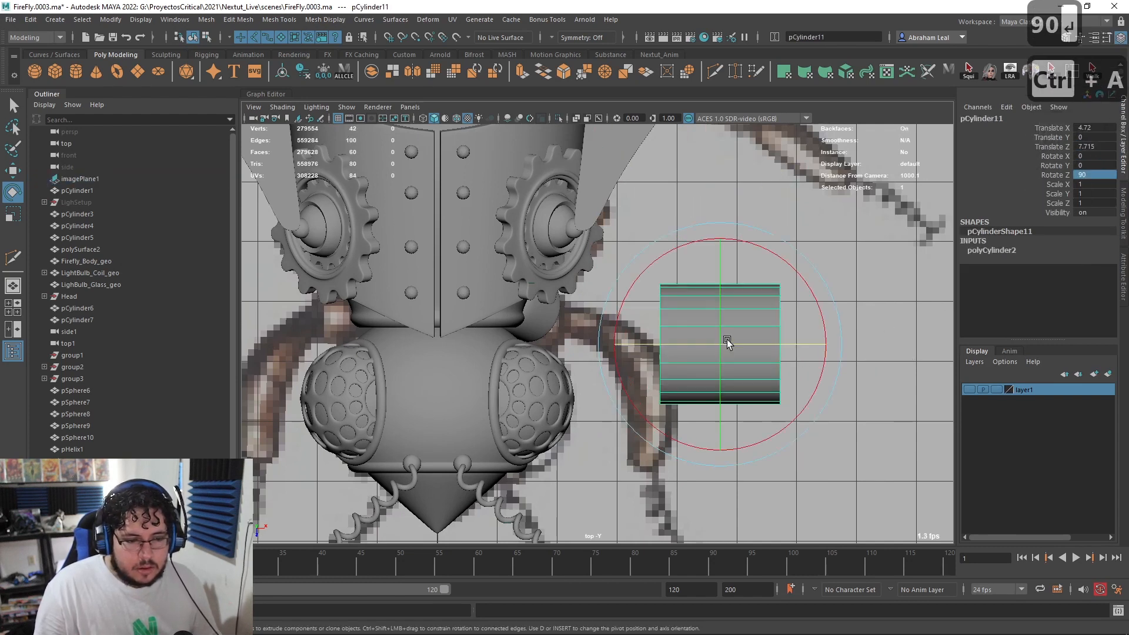
key(r)
drag(715, 345, 664, 347)
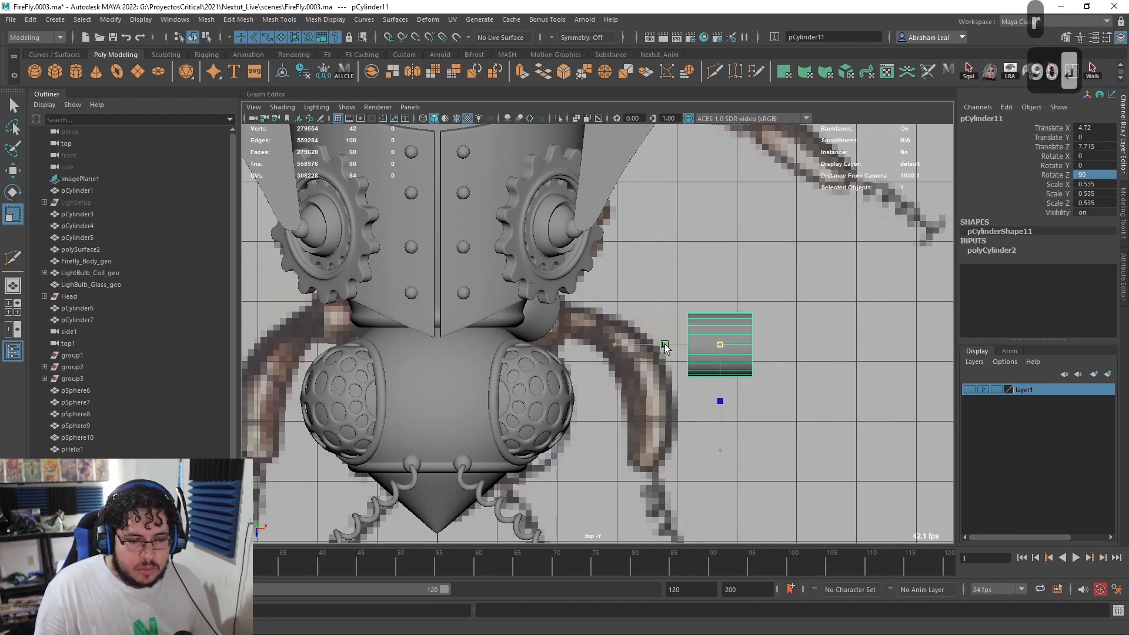
Step: Turn on the cylinder's round caps with 3 cap subdivisions and set its Subdivisions Axis to 12
click(984, 249)
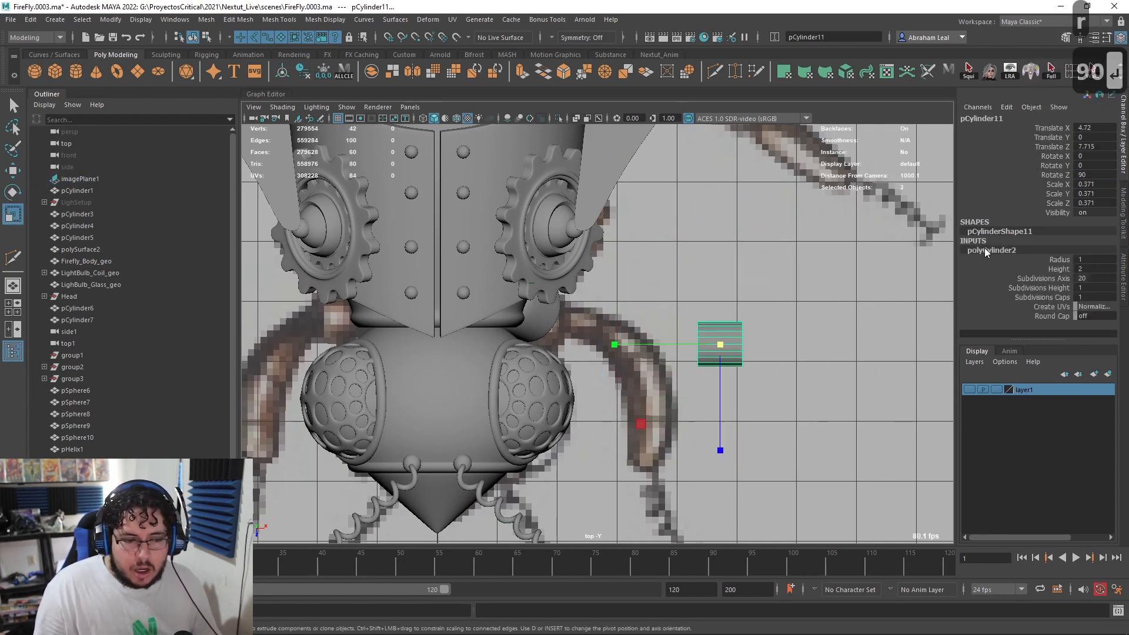
click(1072, 317)
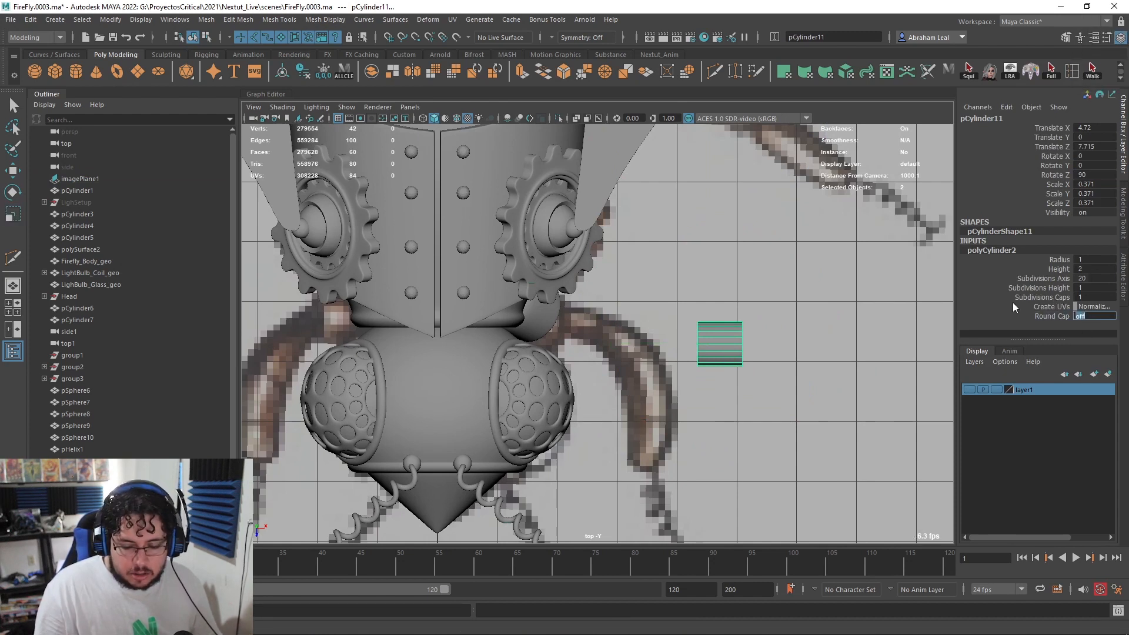
text(1)
key(Return)
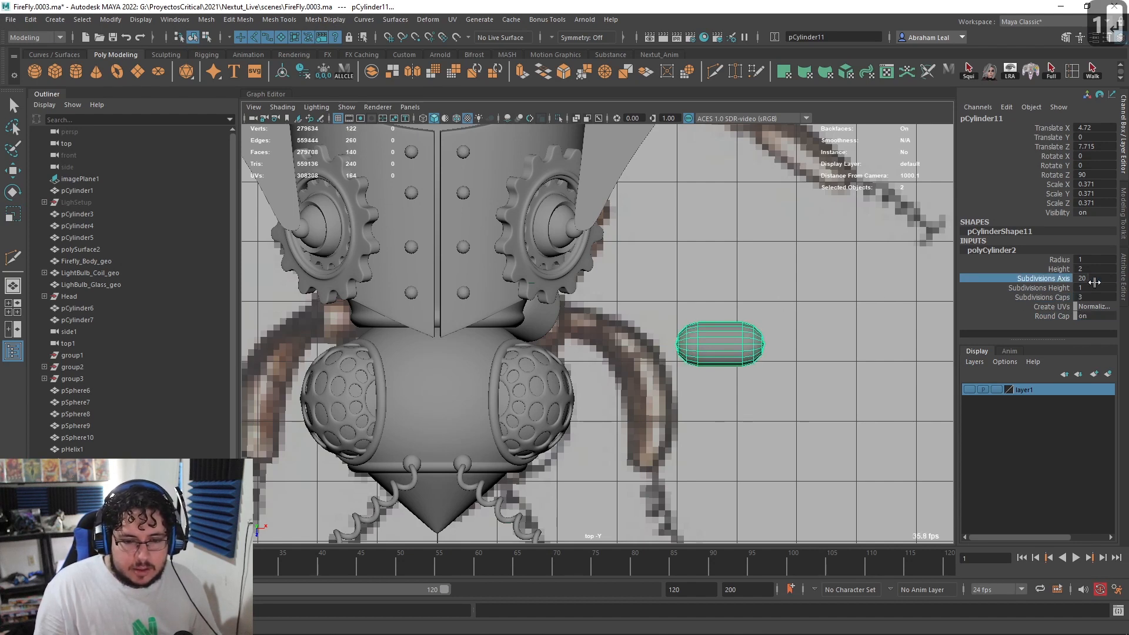
key(Return)
click(814, 306)
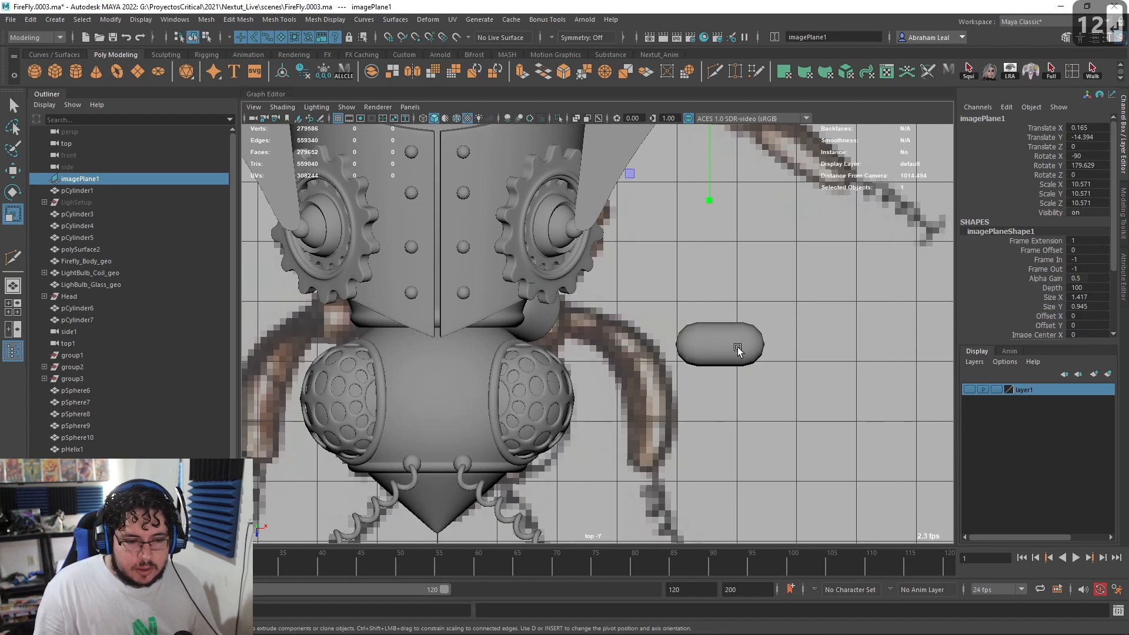
Step: Cut an edge loop around the capsule just inside one rounded end, leaving a narrow ring of faces
click(737, 350)
key(3)
scroll(788, 416, up, 5)
key(1)
scroll(658, 266, up, 3)
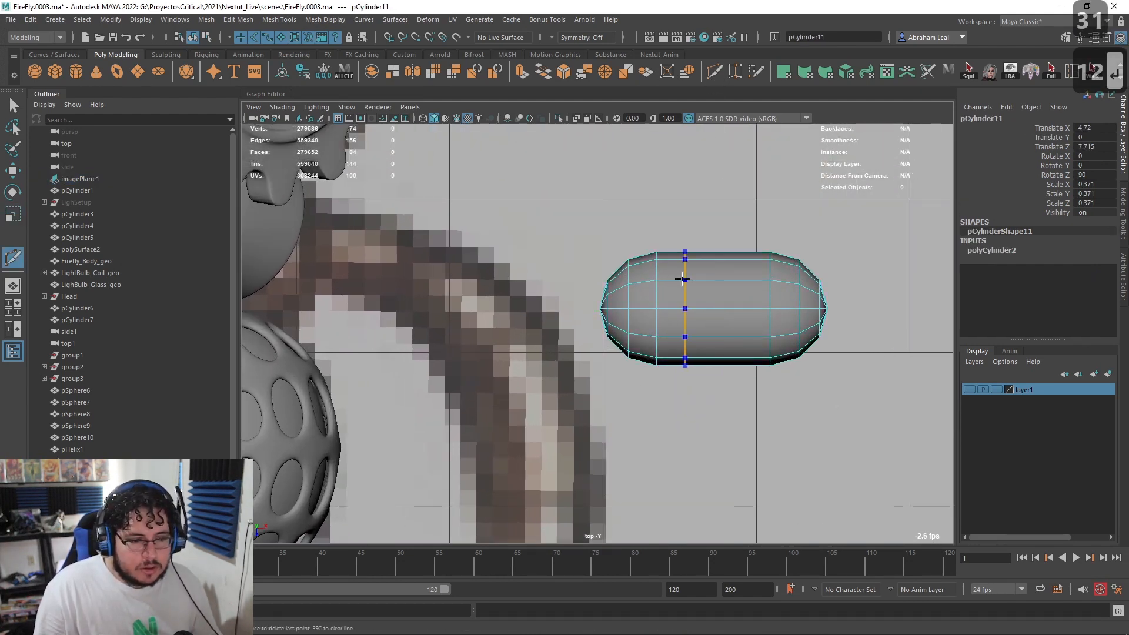
click(670, 291)
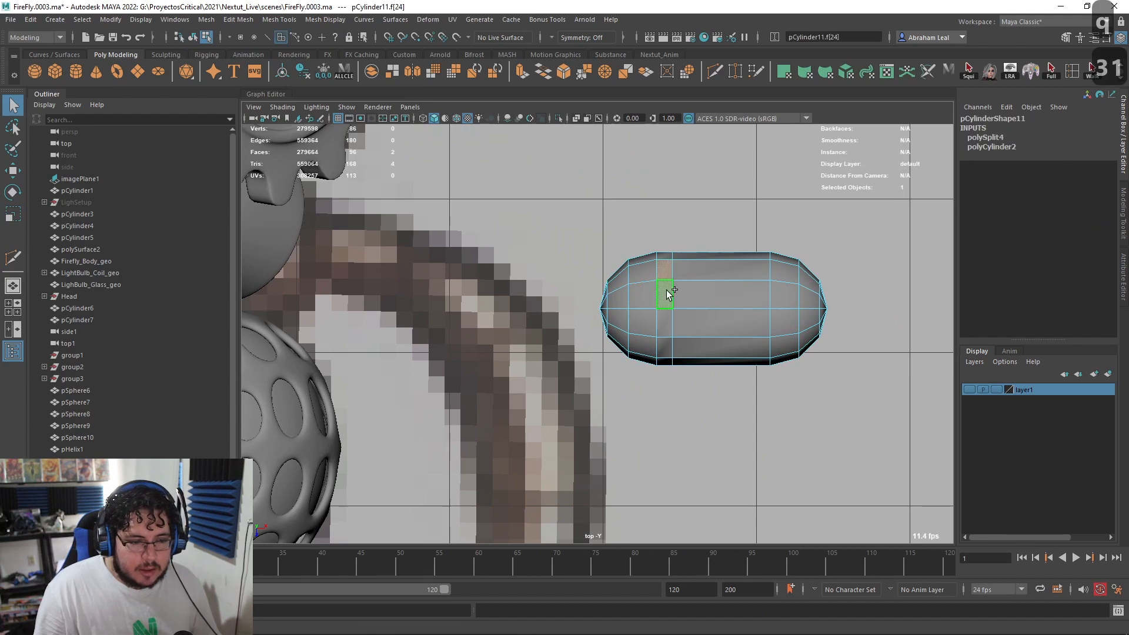
Step: Extrude the capsule's narrow ring of faces inward to form a groove around it
key(ctrl+e)
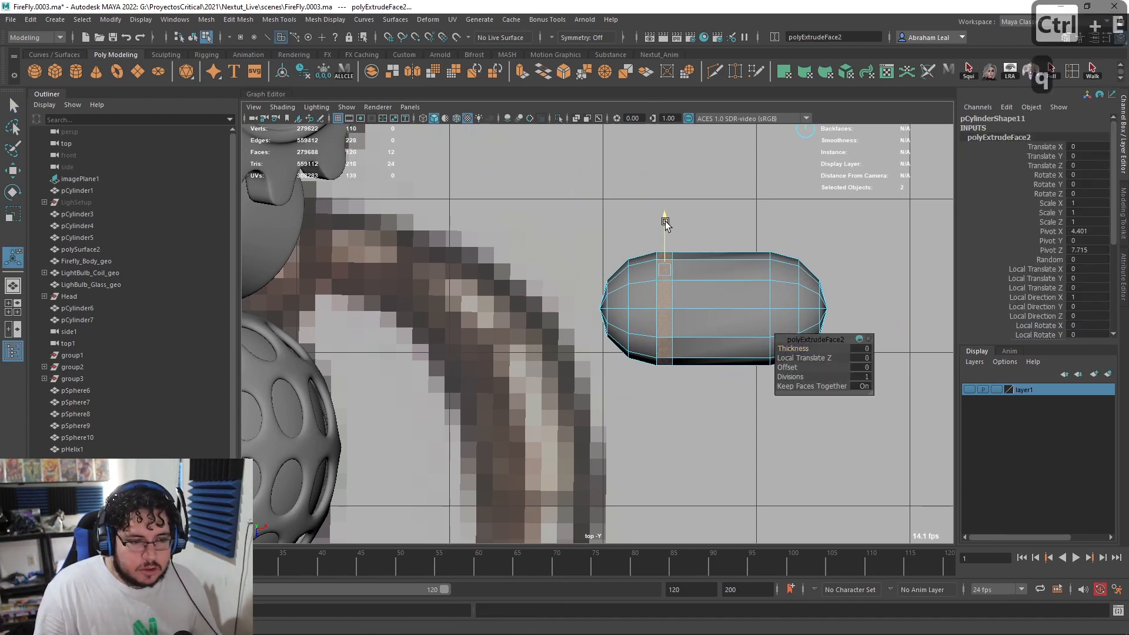
key(space)
drag(688, 274, 656, 231)
key(f)
drag(788, 364, 791, 358)
Step: Bevel the edge loops of the capsule's groove and turn on its smooth mesh preview
right_drag(714, 298, 715, 268)
double_click(646, 207)
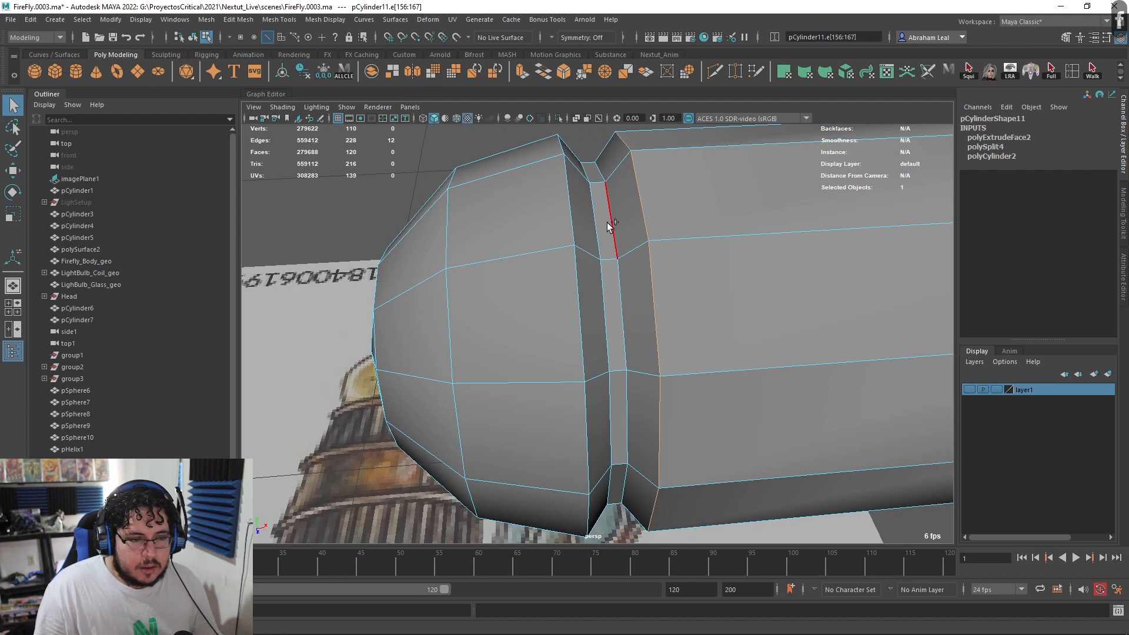
click(562, 71)
key(3)
right_drag(693, 279, 719, 254)
scroll(706, 242, down, 6)
click(679, 211)
Step: Snap the capsule's pivot to the tip vertex of its grooved end
scroll(678, 210, down, 3)
alt+drag(678, 211, 690, 406)
scroll(618, 277, down, 5)
scroll(612, 280, up, 4)
click(609, 334)
key(w)
alt+drag(655, 440, 652, 387)
scroll(728, 380, up, 3)
key(d)
key(v)
key(d)
key(v)
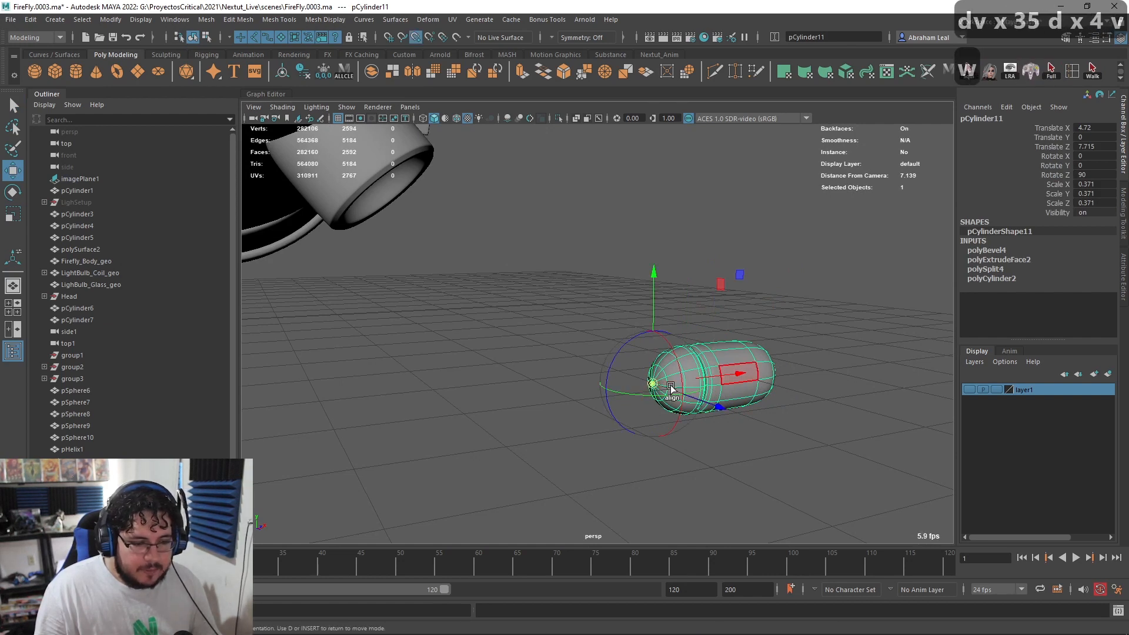
Step: Place the capsule's grooved end in the leg joint's opening, about X 2.21, Y 2.00, Z 7.09, rotated about -19.4, -25.1 and 49.2 degrees
alt+drag(729, 378, 414, 198)
key(w)
key(e)
drag(478, 231, 608, 182)
key(r)
alt+right_drag(608, 182, 612, 283)
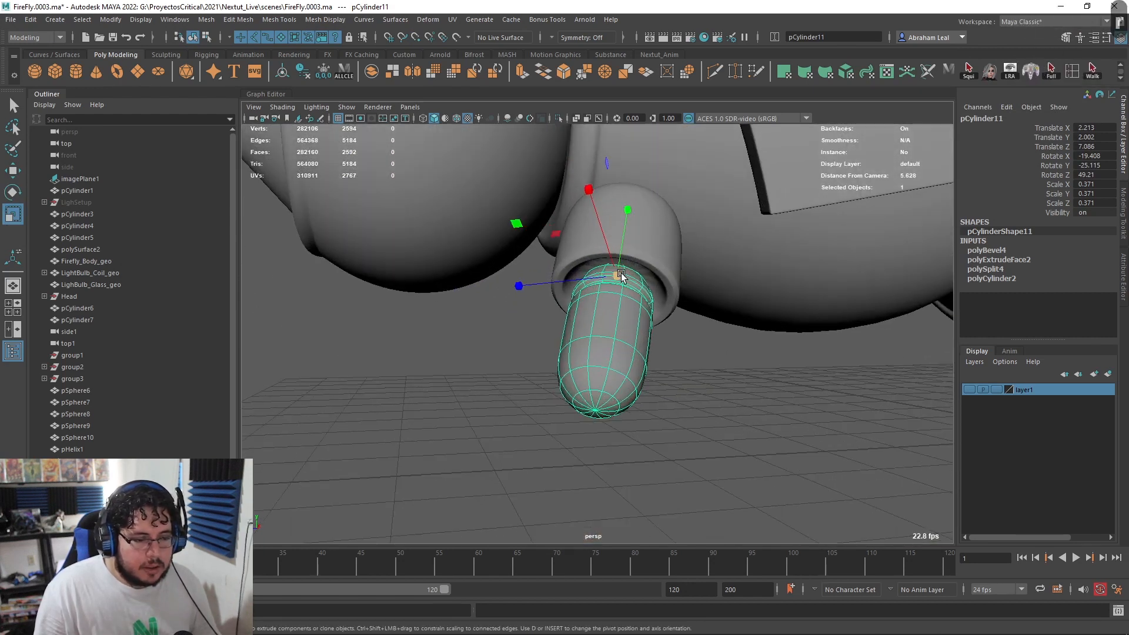
Step: Thicken the capsule across its width, without changing its length, to fill the joint's opening, and deselect it
ctrl+drag(629, 209, 675, 255)
key(e)
mouse_move(530, 270)
mouse_down()
mouse_move(575, 234)
mouse_move(551, 289)
mouse_move(509, 263)
mouse_move(523, 272)
mouse_up()
key(ctrl+z)
click(694, 303)
scroll(695, 302, down, 3)
alt+drag(672, 299, 631, 309)
key(space)
scroll(673, 311, up, 5)
key(space)
scroll(615, 356, down, 8)
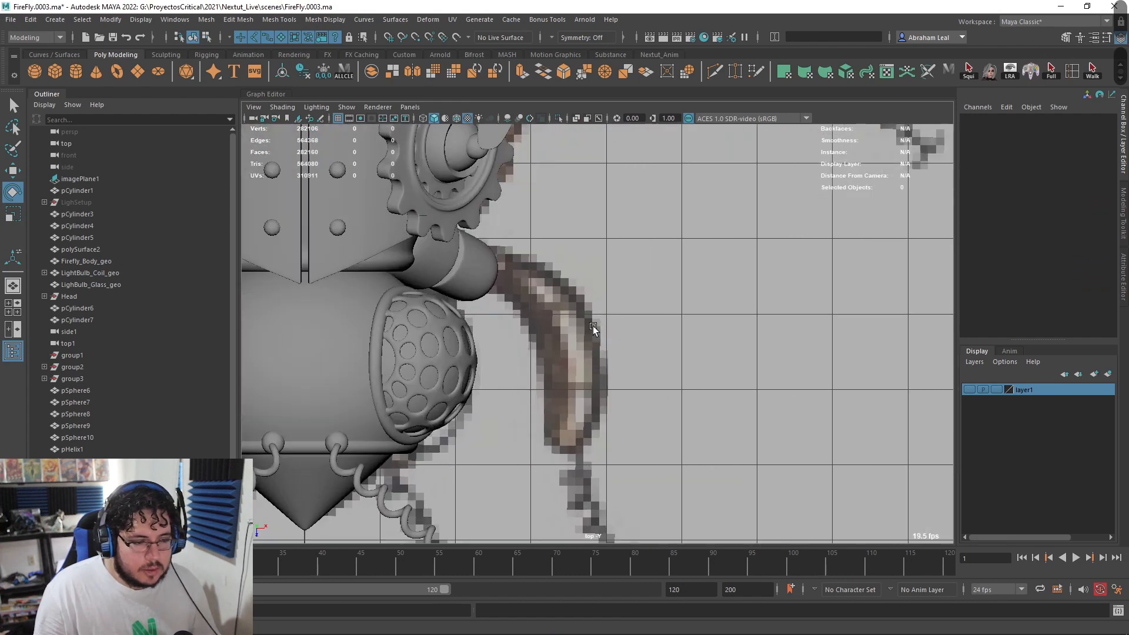
scroll(716, 354, up, 5)
key(ctrl+z)
key(ctrl+z)
key(ctrl+z)
key(ctrl+z)
key(ctrl+z)
key(ctrl+z)
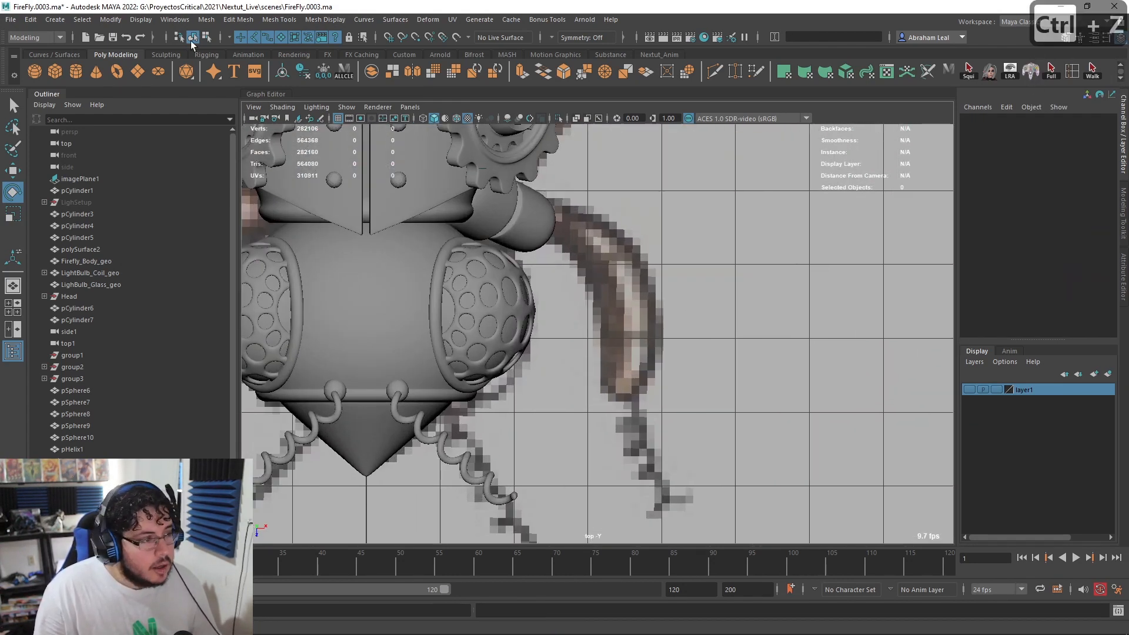
Step: Create another polygon cylinder over the reference front leg at about X 3.67, Z 8.25 and set its Rotate X to 90
click(75, 74)
scroll(609, 325, down, 3)
key(w)
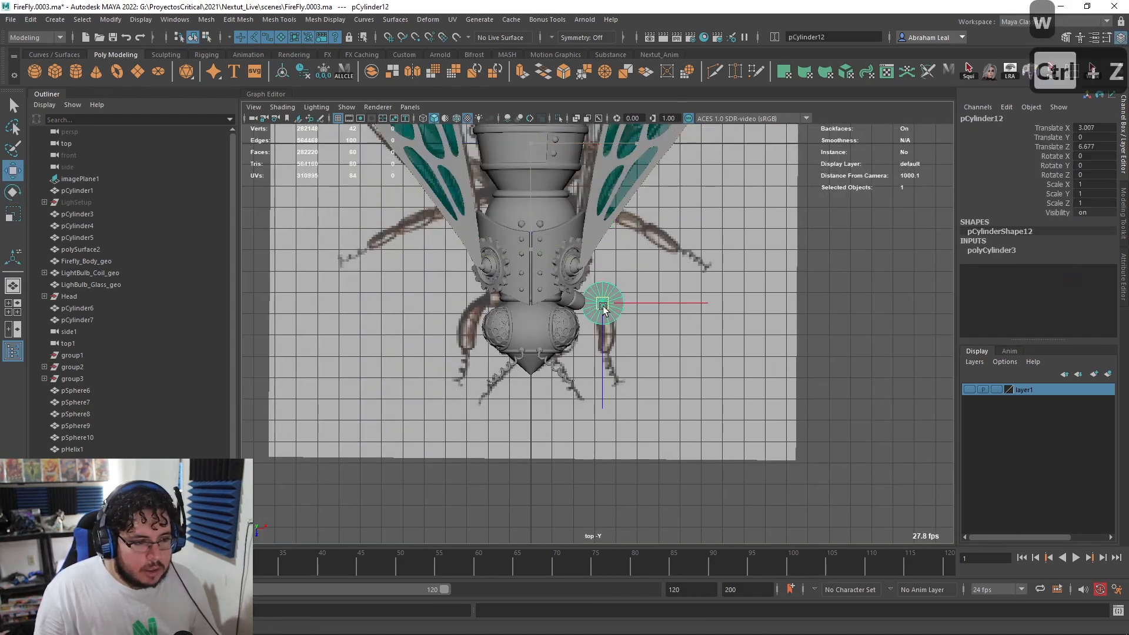
scroll(609, 325, up, 4)
key(e)
drag(618, 272, 617, 329)
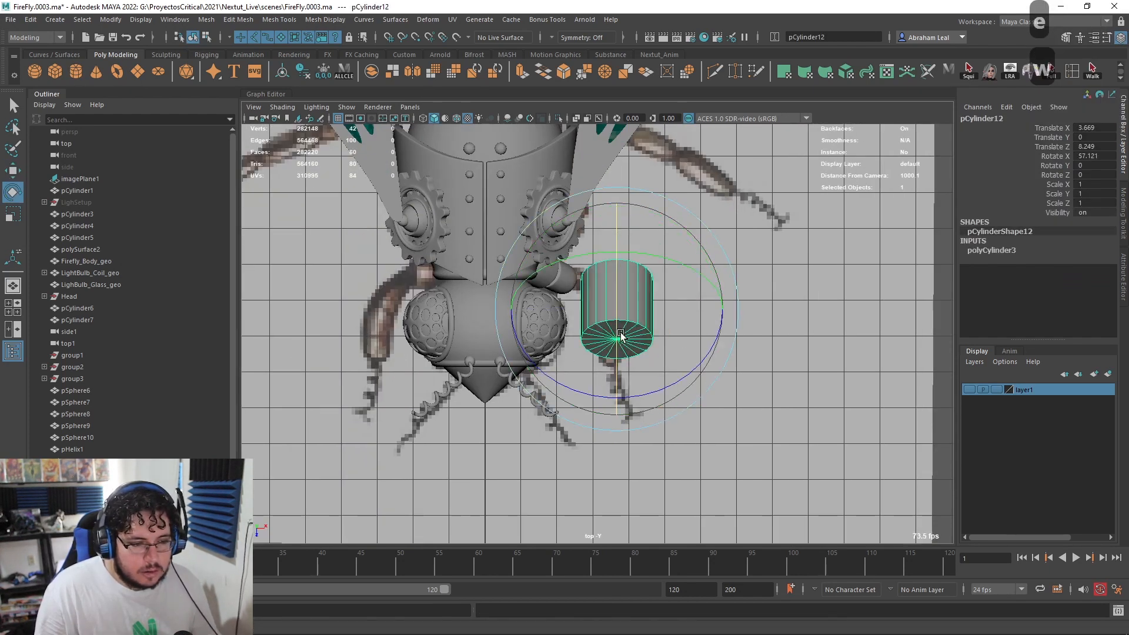
click(1096, 161)
text(90)
key(Return)
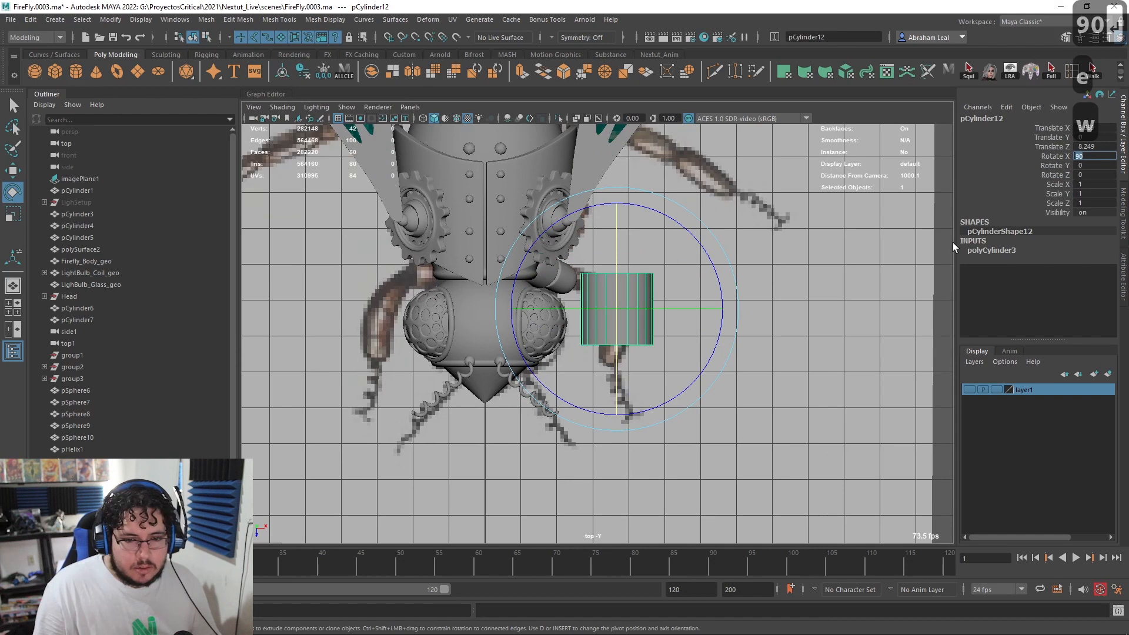
Step: Scale the cylinder to about 0.48, 1.399 and 0.48 and place it beside the reference front leg at about X 4.66, Z 8.53
scroll(644, 303, up, 4)
key(w)
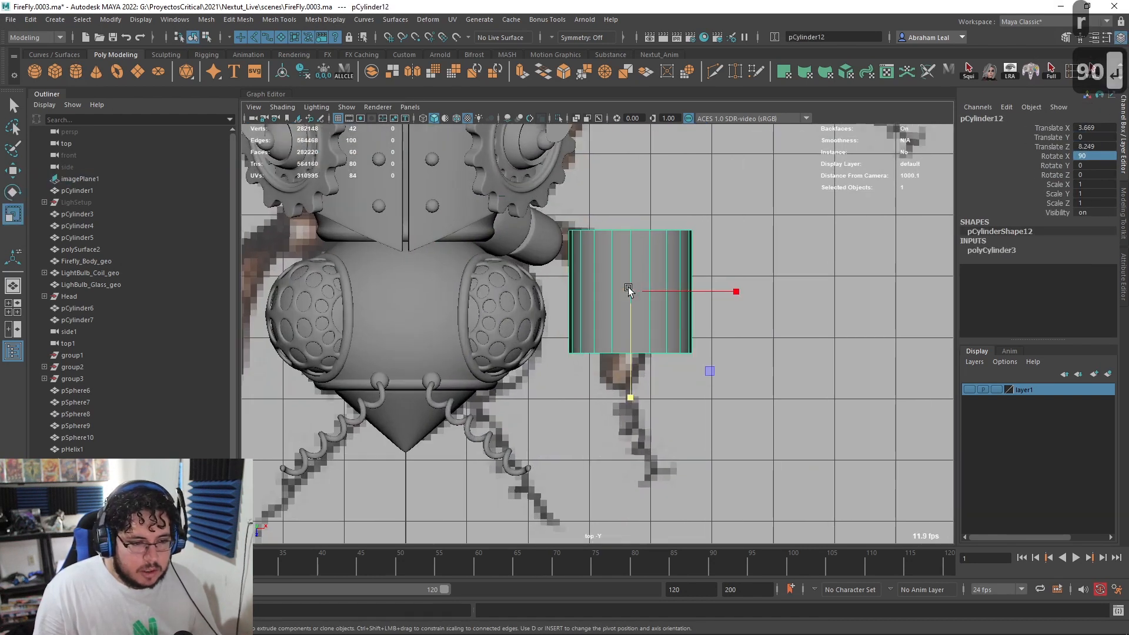
drag(689, 290, 782, 291)
key(r)
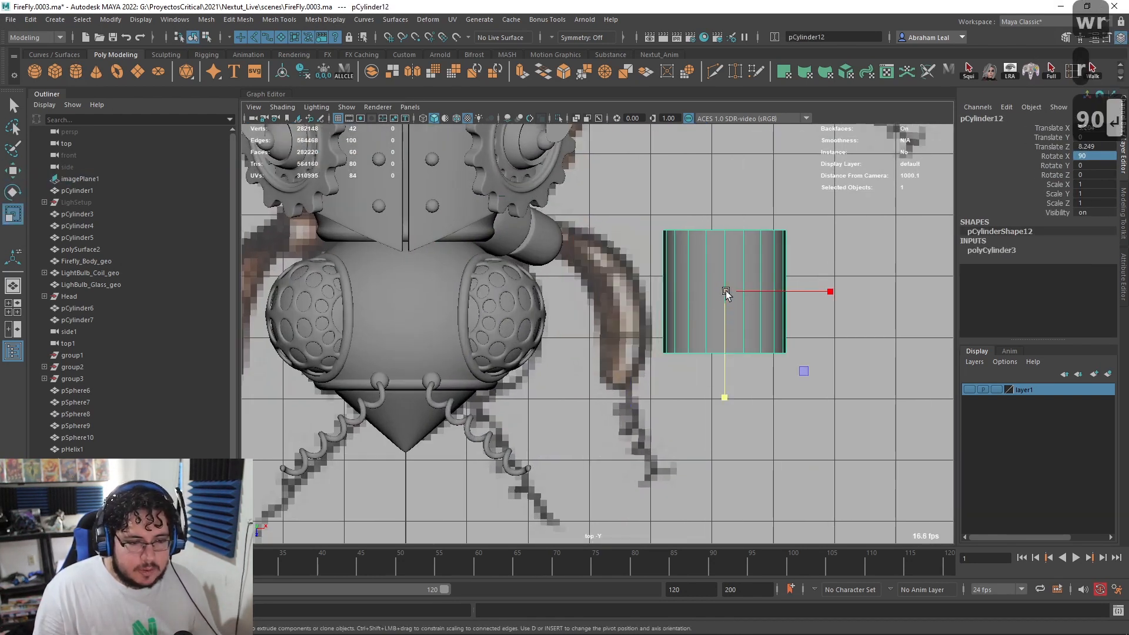
drag(727, 291, 676, 277)
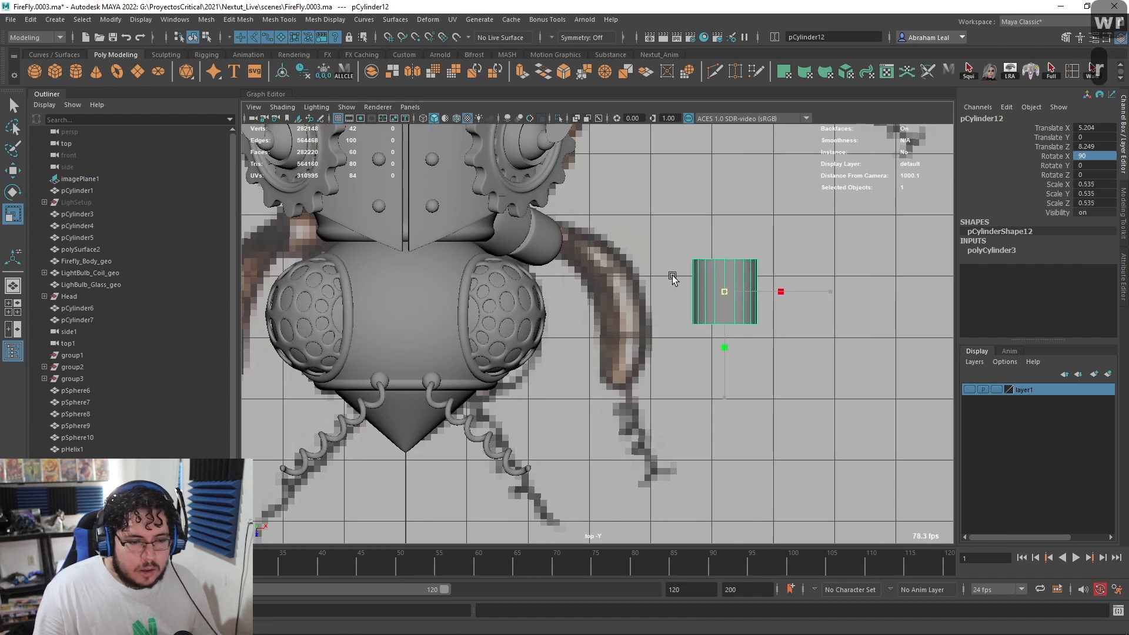
drag(725, 397, 723, 556)
key(w)
drag(725, 301, 606, 323)
key(r)
drag(606, 416, 607, 435)
key(w)
drag(607, 311, 693, 310)
Step: Set the cylinder's axis subdivisions to 12 and its height subdivisions to 6
click(989, 252)
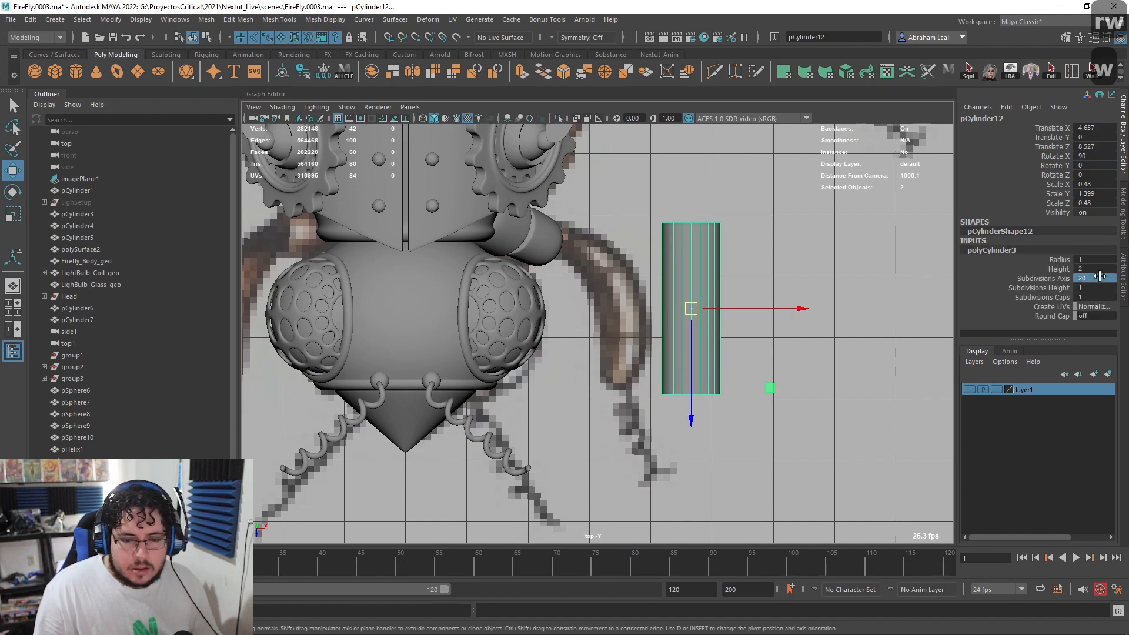
text(12)
key(Return)
click(1029, 287)
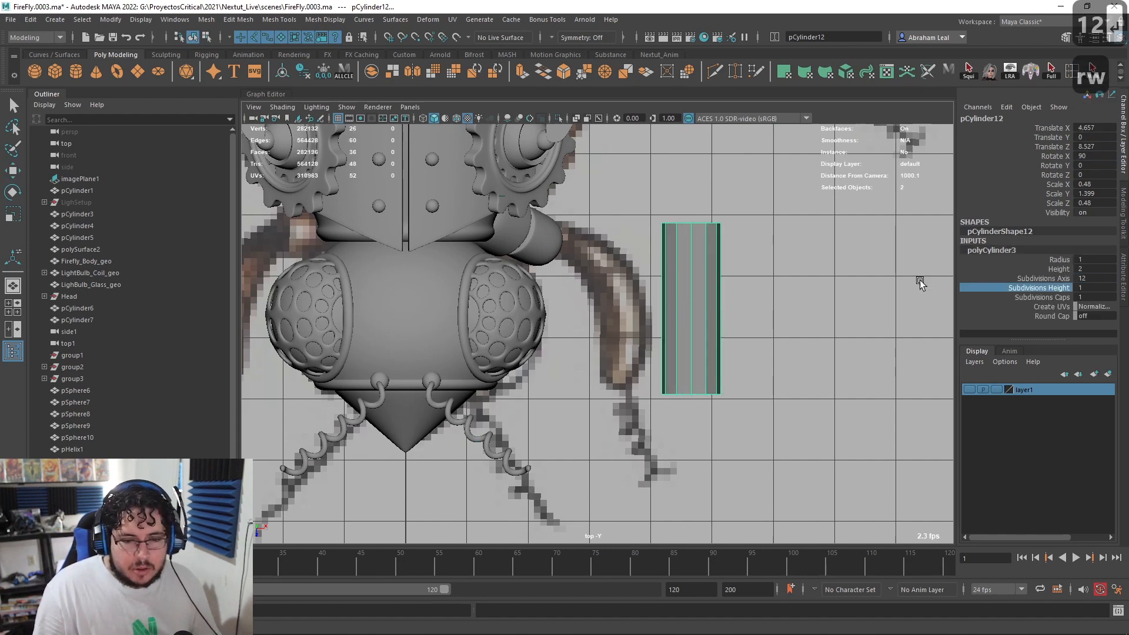
middle_drag(801, 284, 817, 283)
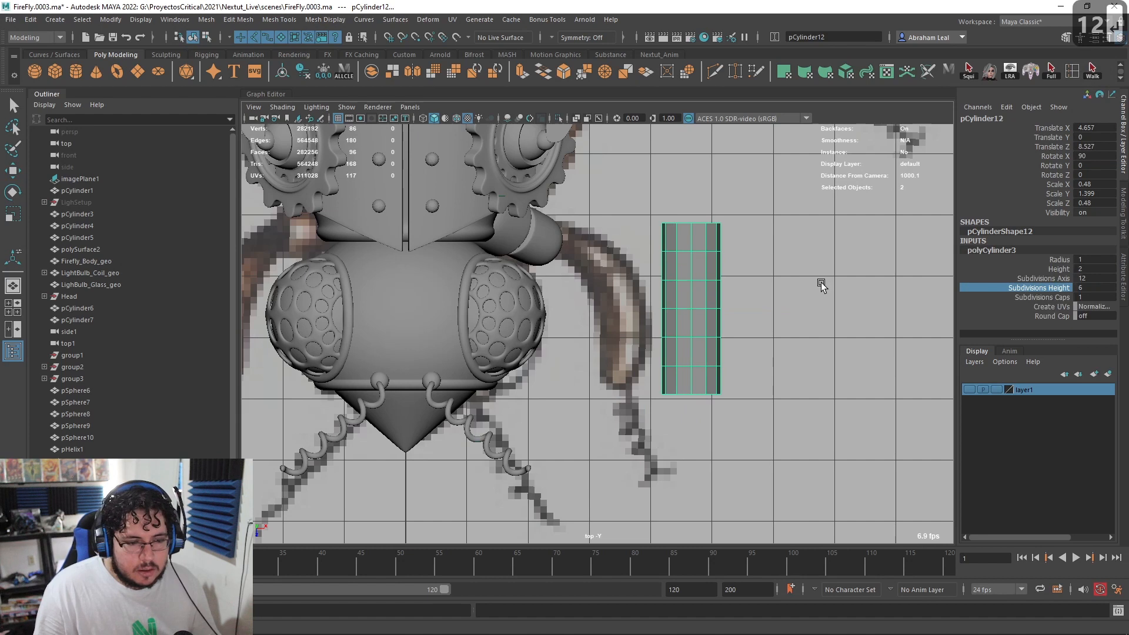
key(w)
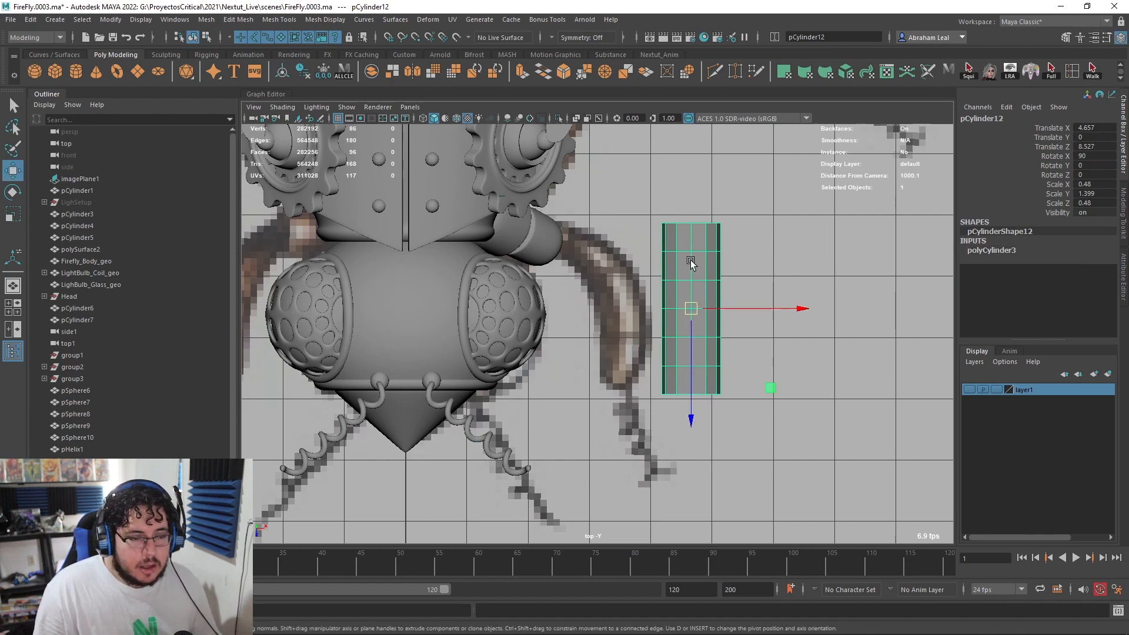
click(990, 251)
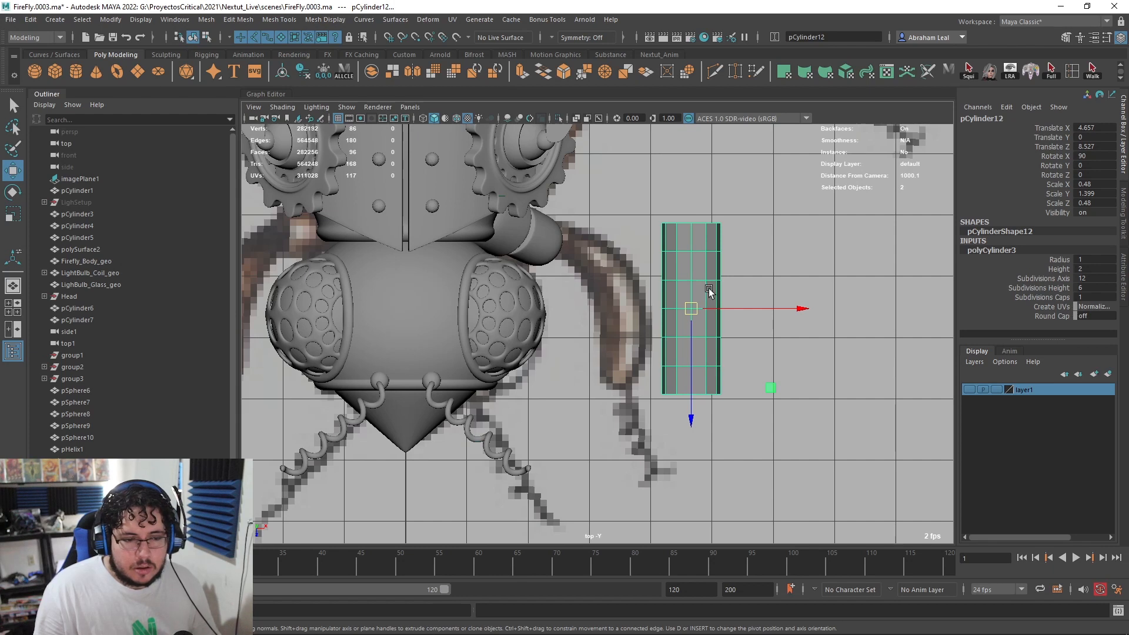
Step: Round the cylinder's end farthest from the body by beveling its cap edge loop with several segments, and return to object mode
right_drag(718, 366, 719, 294)
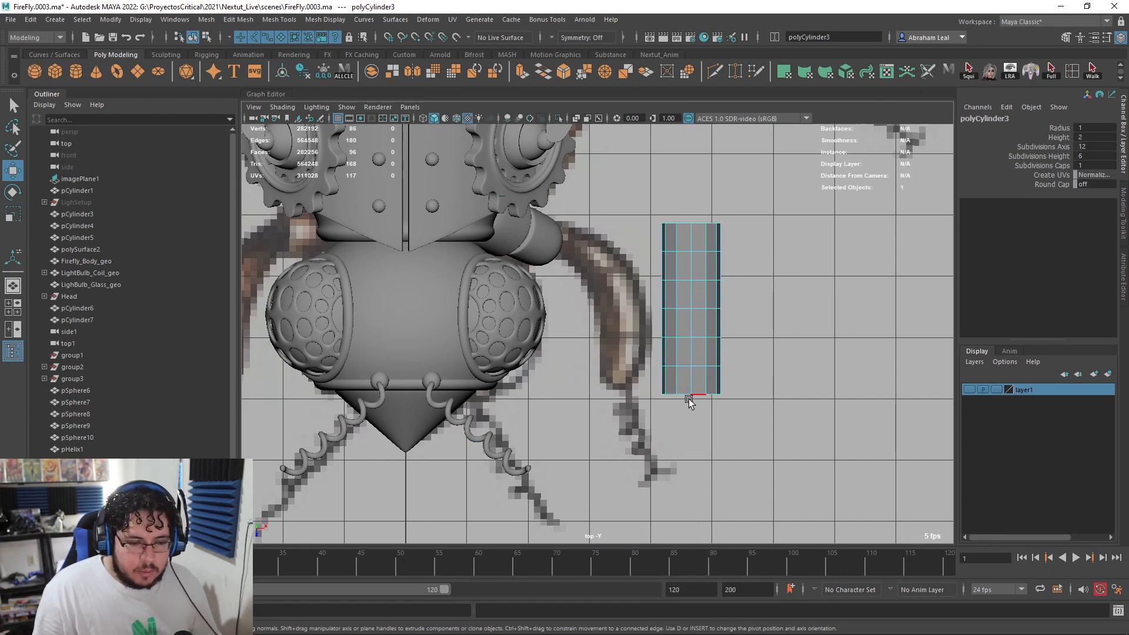
double_click(689, 394)
alt+middle_drag(736, 360, 708, 264)
alt+right_drag(708, 265, 716, 293)
key(space)
drag(716, 294, 649, 174)
key(f)
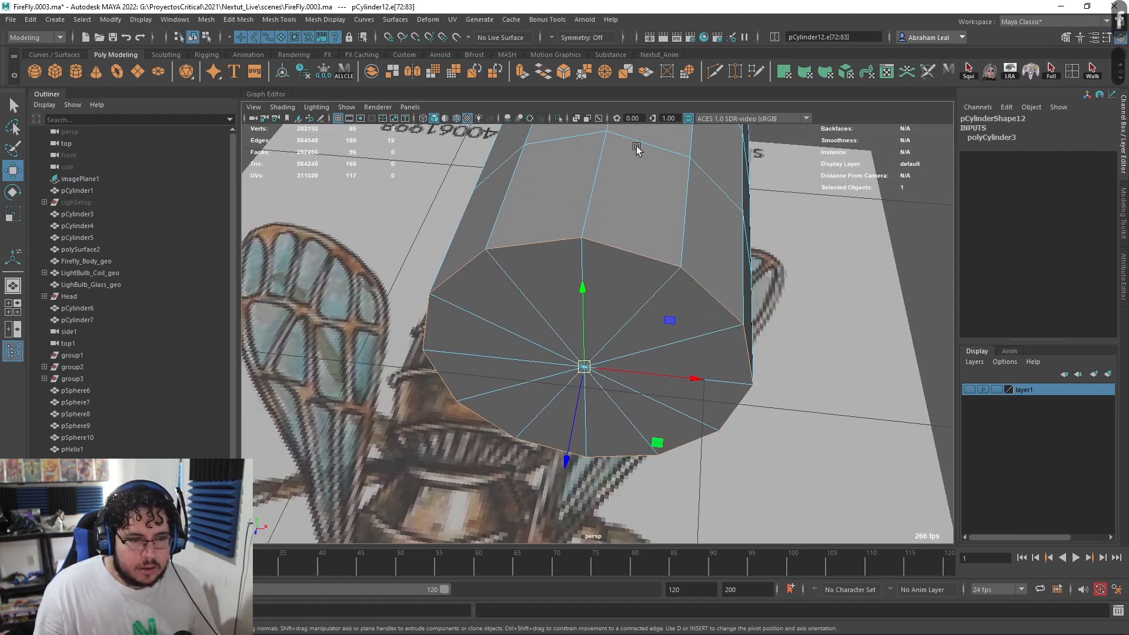
key(ctrl+b)
drag(789, 357, 748, 305)
right_drag(591, 271, 668, 234)
key(q)
click(668, 234)
Step: Select the centre vertex of the cap on the cylinder's other, unbeveled end
alt+drag(652, 237, 612, 280)
click(605, 286)
right_drag(612, 280, 569, 275)
click(608, 292)
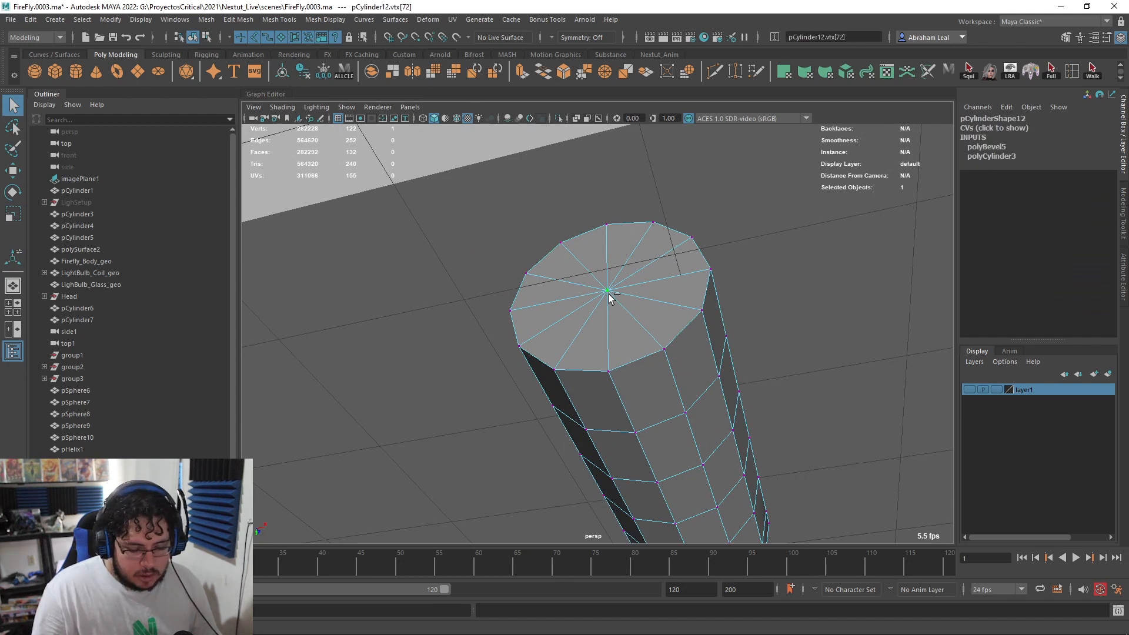
key(ctrl+F11)
key(ctrl+e)
key(ctrl+d)
key(ctrl+z)
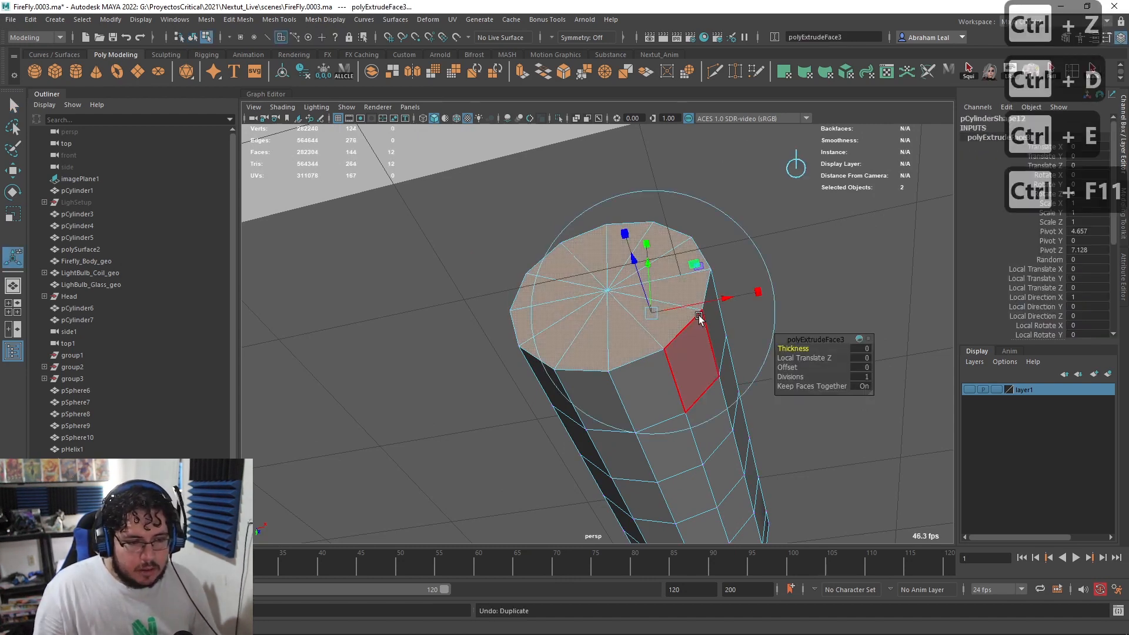
key(ctrl+e)
key(ctrl+z)
key(ctrl+z)
key(ctrl+z)
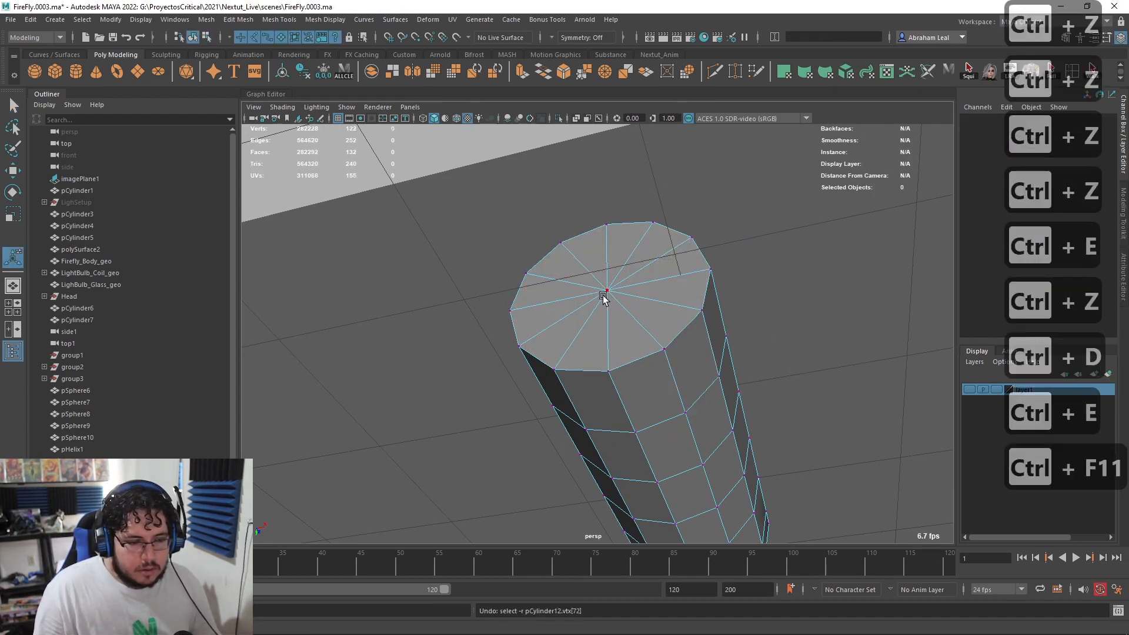
Step: Inset the flat cap's faces by an offset of 0.1 and extrude them about 0.242 inward with a slight taper to hollow the end
key(ctrl+F11)
key(ctrl+e)
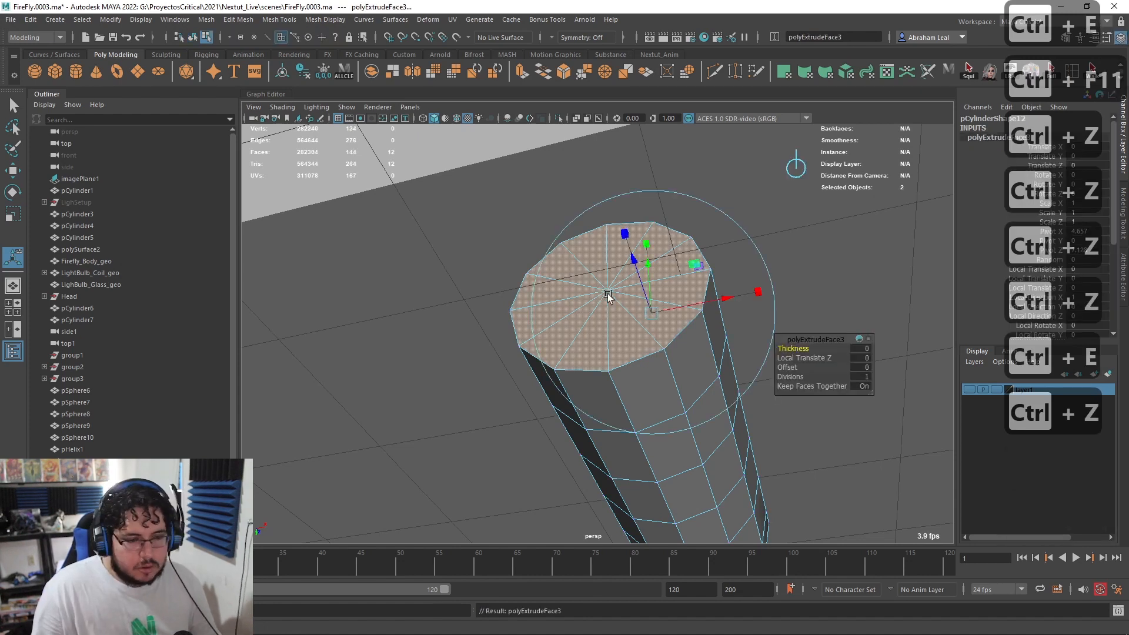
drag(787, 367, 790, 357)
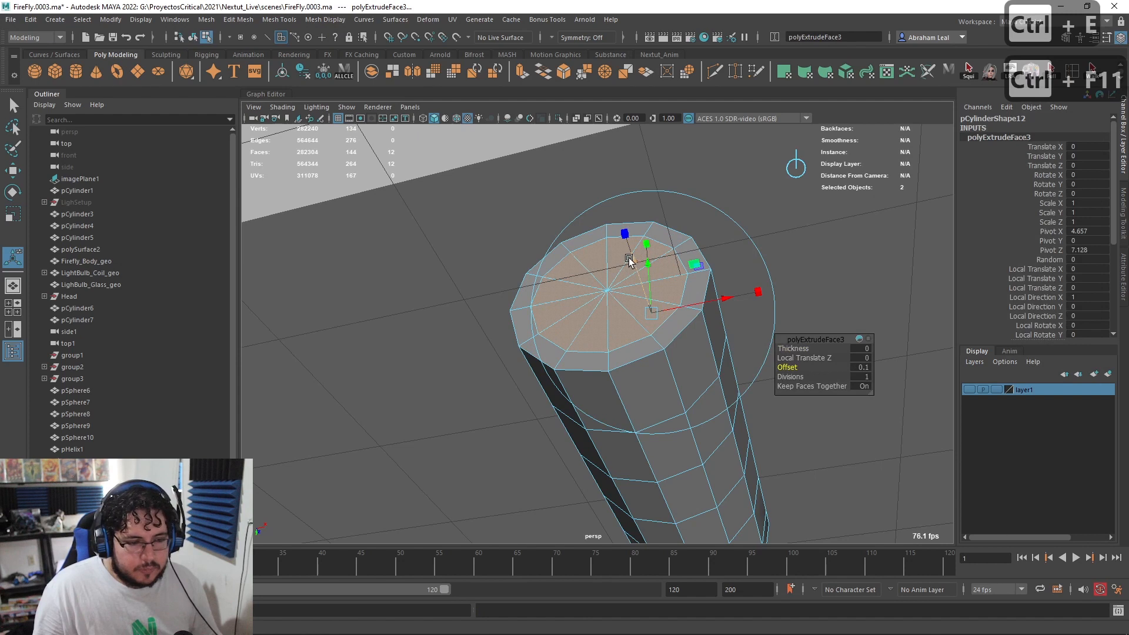
key(ctrl+e)
drag(632, 258, 635, 291)
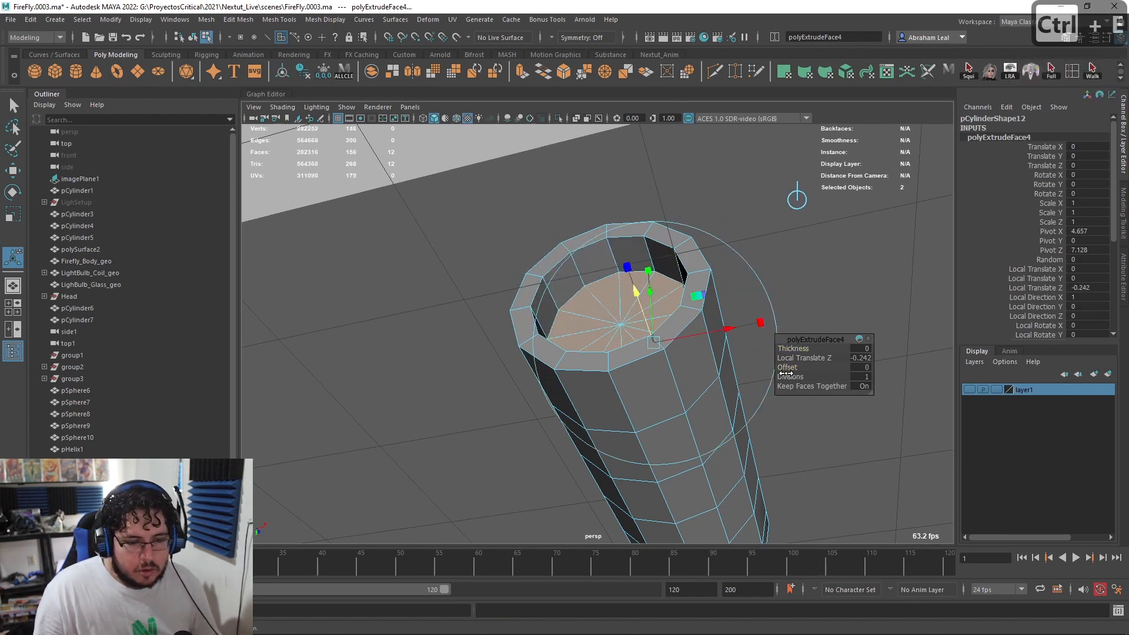
click(710, 258)
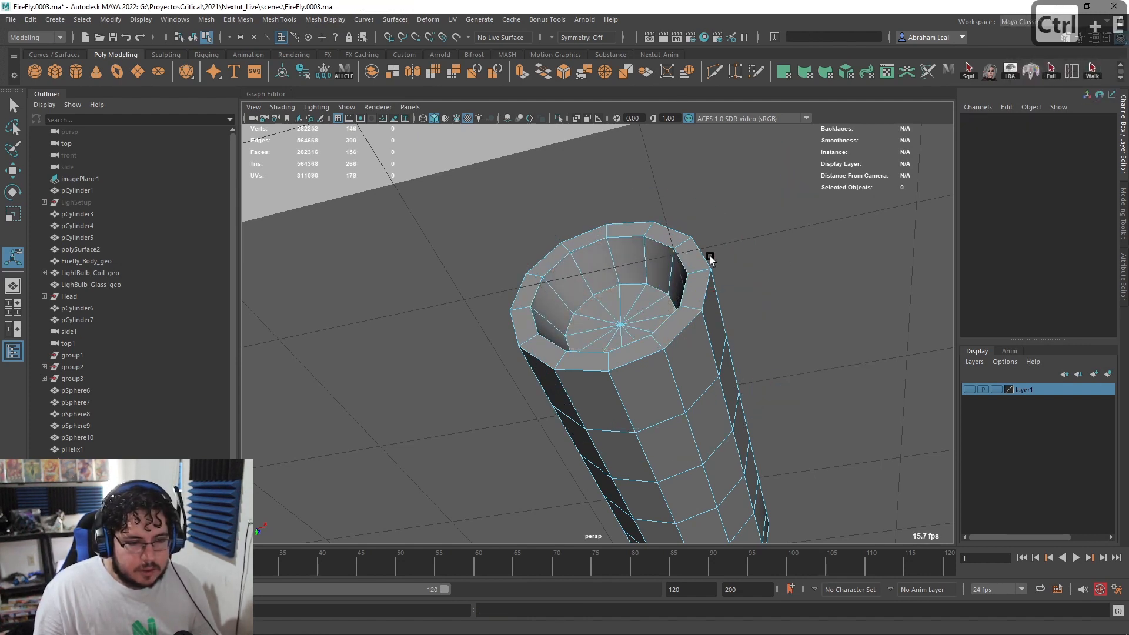
Step: Bevel the inner and outer edge loops of the hollow end's rim, and show the deselected cylinder in smooth preview
double_click(676, 262)
click(564, 73)
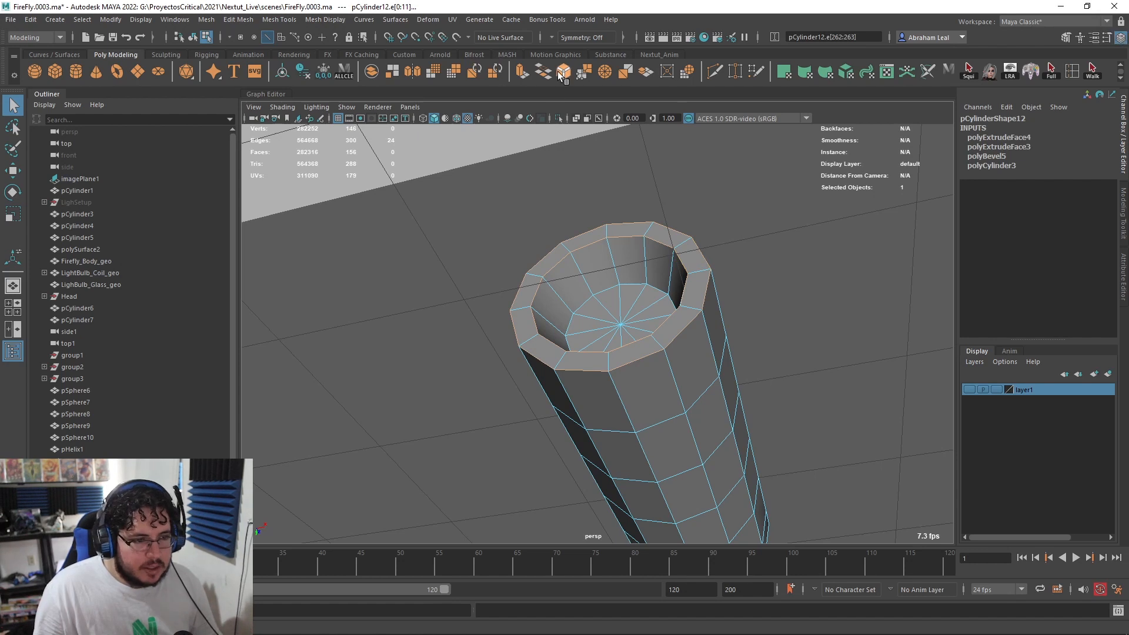
right_drag(691, 278, 709, 262)
key(3)
scroll(712, 268, down, 5)
alt+drag(711, 268, 724, 223)
click(725, 223)
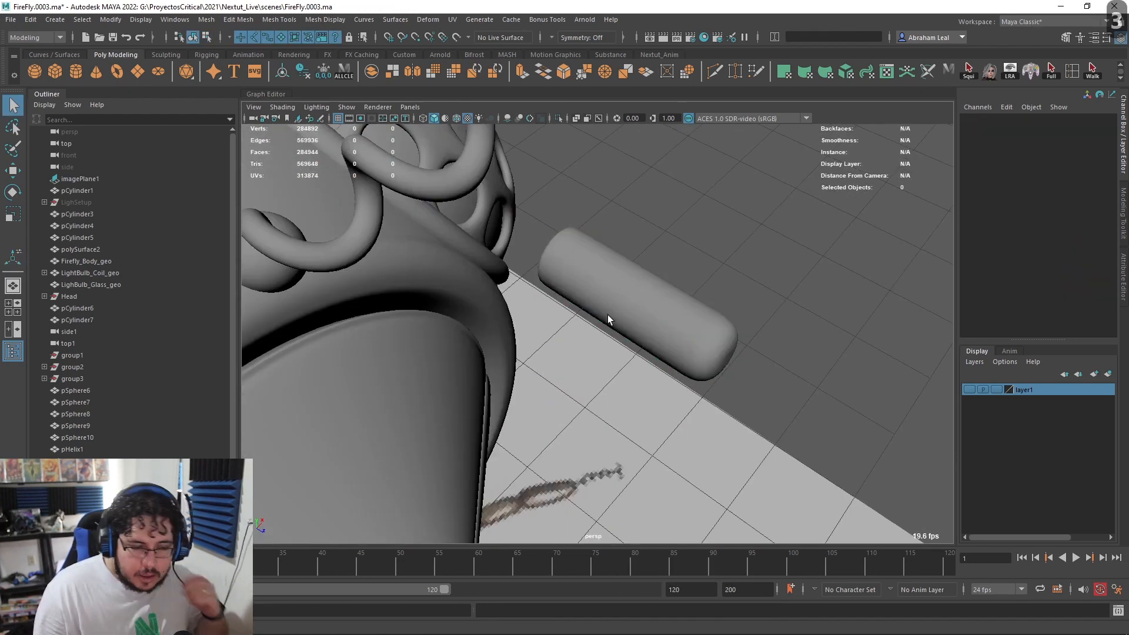
Step: Examine the smoothed cylinder from several angles and compare it with the front leg in the reference image
click(609, 315)
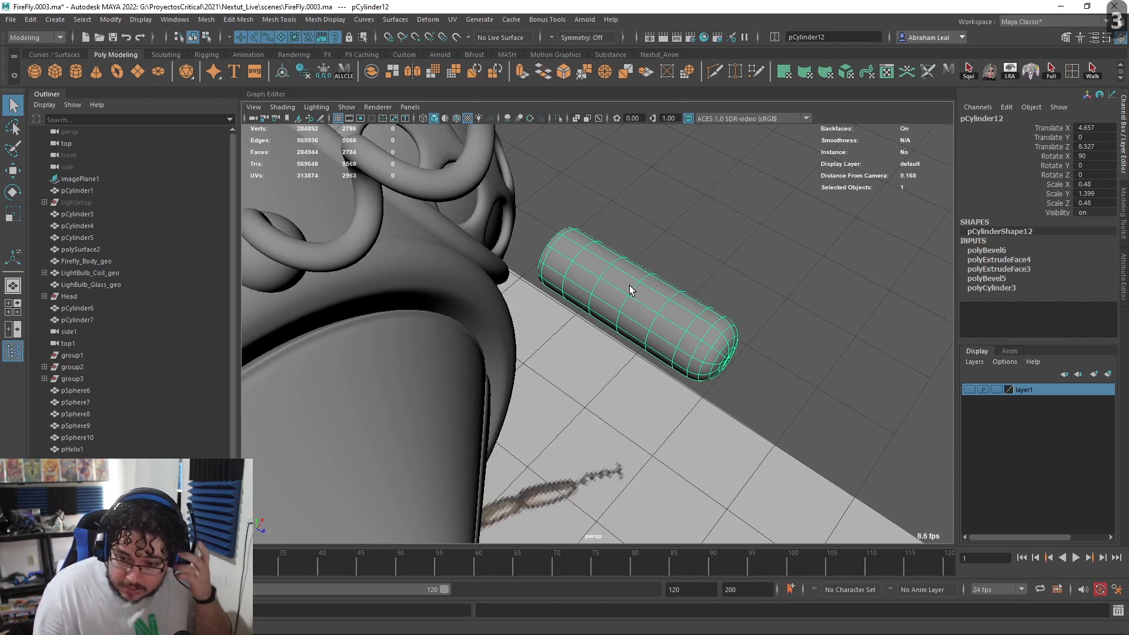
key(f)
alt+drag(669, 263, 830, 277)
alt+middle_drag(613, 274, 635, 300)
scroll(635, 300, down, 5)
alt+drag(635, 300, 678, 320)
alt+middle_drag(678, 320, 657, 287)
scroll(657, 287, up, 2)
alt+drag(650, 289, 633, 317)
scroll(633, 317, up, 4)
alt+middle_drag(633, 317, 528, 307)
alt+drag(529, 307, 596, 254)
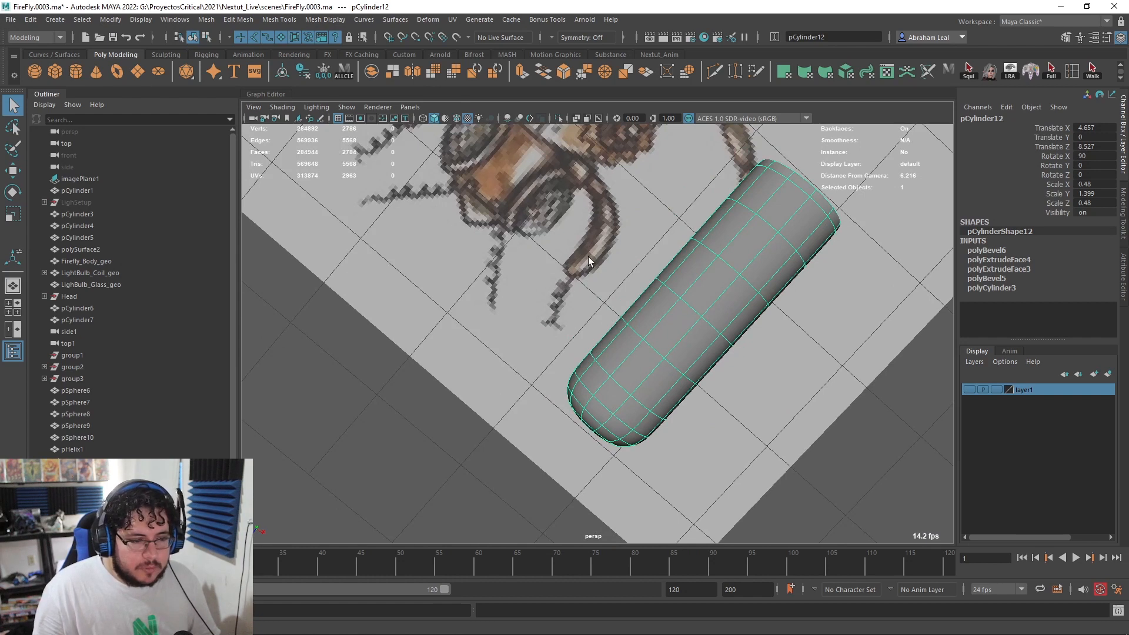
Step: Turn off smooth preview and bevel the two edge loops nearest the cylinder's ends with a fraction of 0.12
right_drag(620, 331, 621, 290)
key(1)
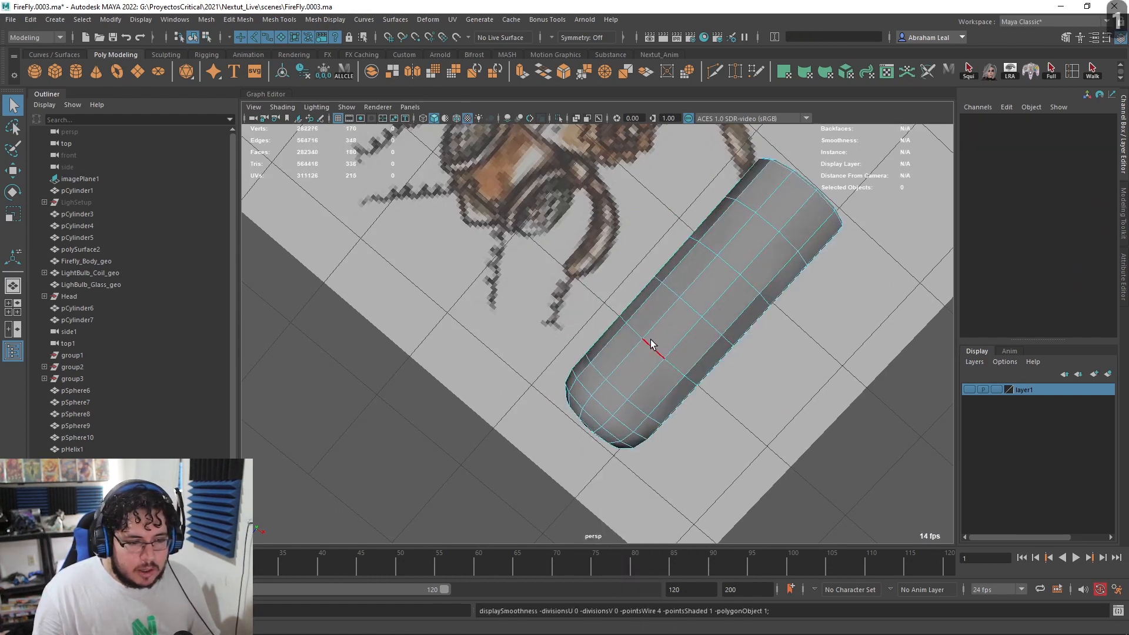
double_click(650, 351)
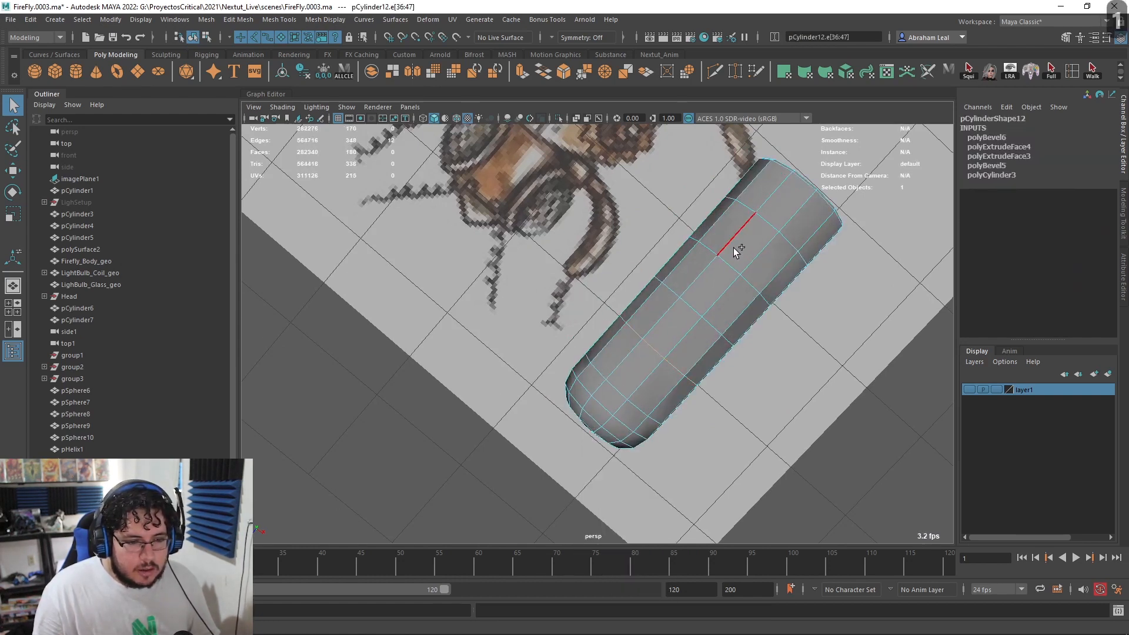
shift+double_click(760, 220)
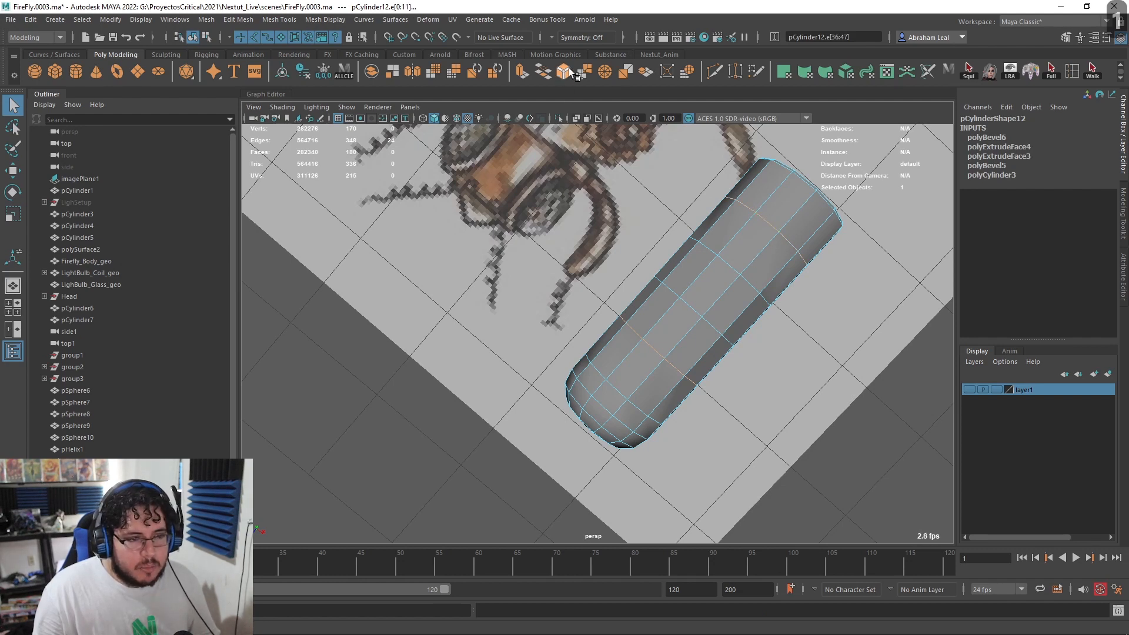
click(567, 72)
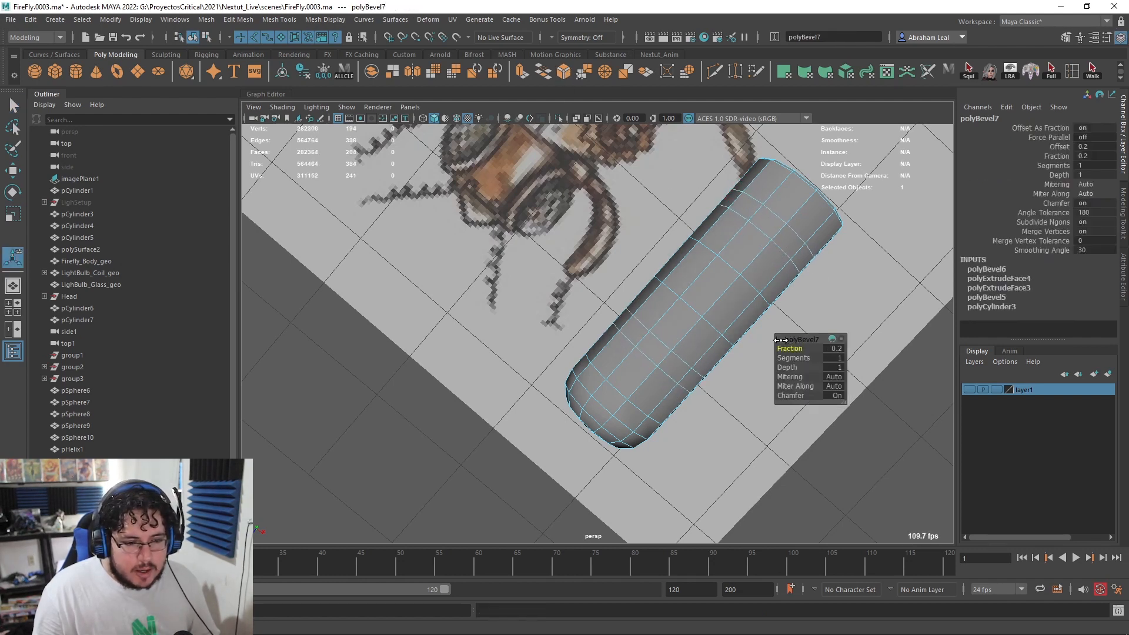
Step: Extrude the two beveled face bands inward as grooves with local translate Z about -0.057, offset 0.03 and thickness 0.02
right_drag(644, 321, 635, 329)
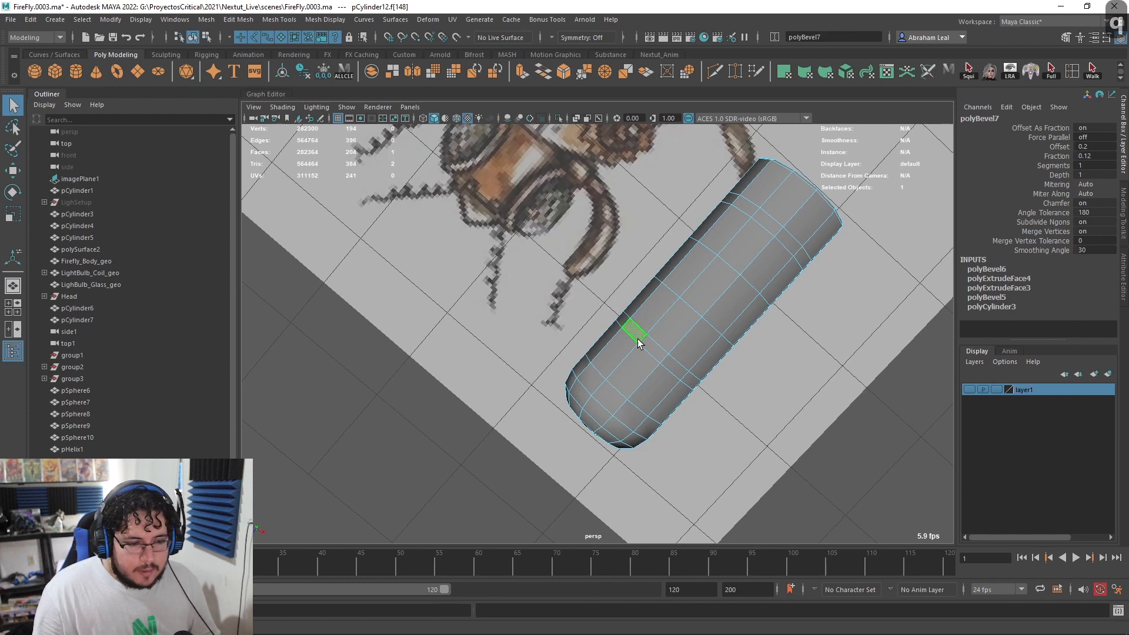
double_click(647, 349)
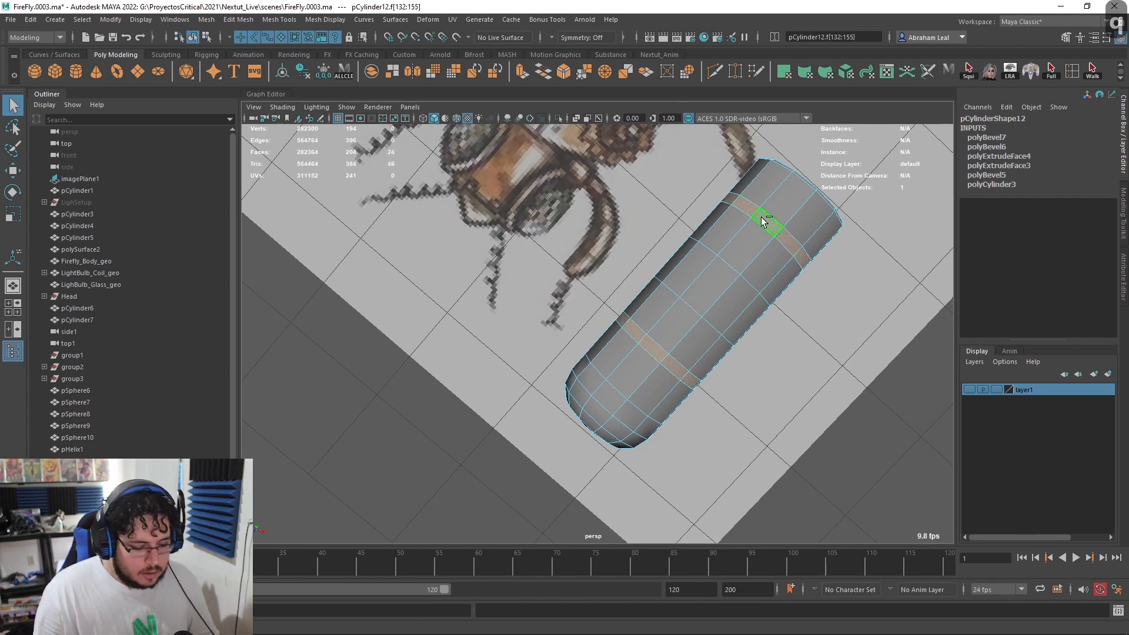
key(ctrl+e)
drag(858, 298, 861, 302)
drag(784, 367, 795, 352)
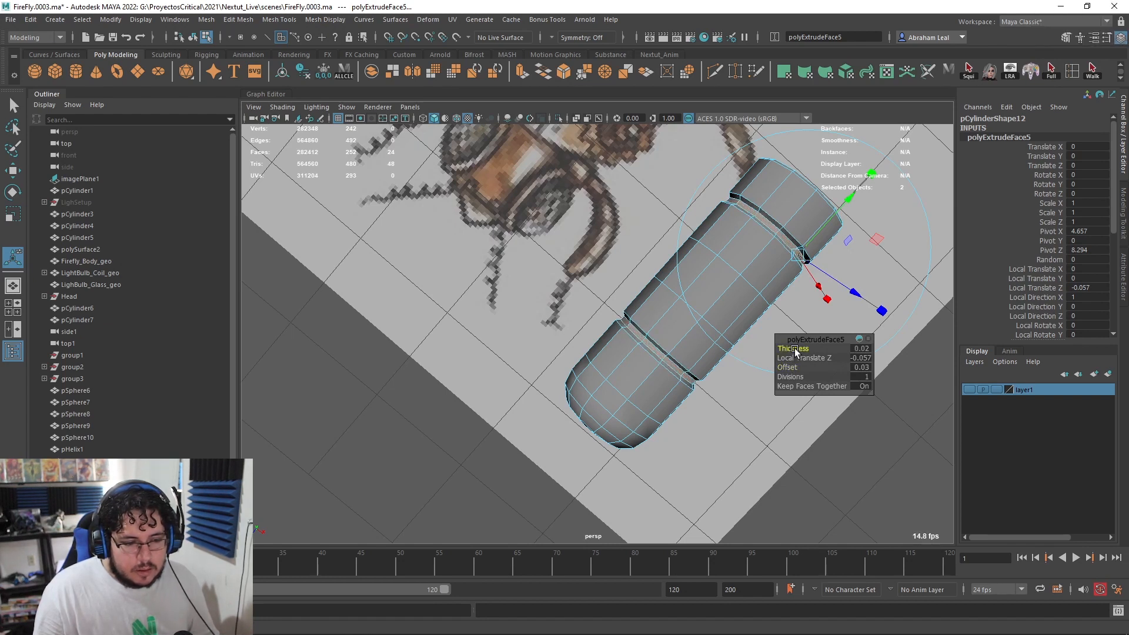
key(q)
Step: Check the shape of the cylinder's two grooves with smooth preview on and off
key(3)
right_drag(847, 316, 876, 289)
click(859, 397)
scroll(859, 397, down, 2)
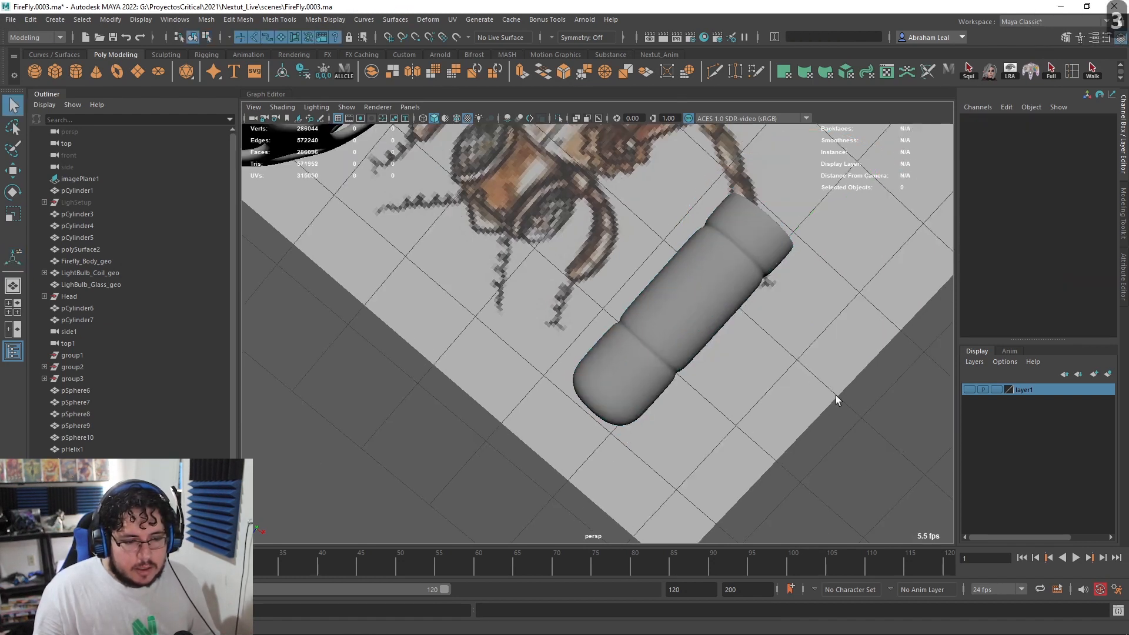
alt+drag(810, 388, 817, 380)
click(714, 298)
key(1)
alt+middle_drag(721, 312, 641, 356)
scroll(642, 355, up, 8)
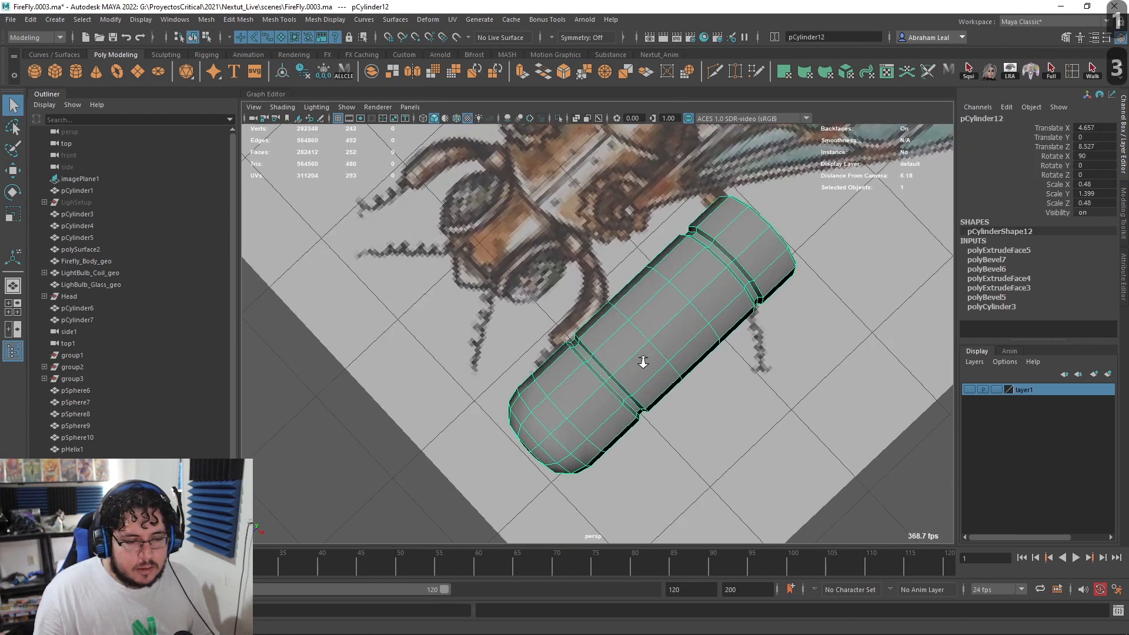
key(3)
scroll(714, 369, down, 6)
key(1)
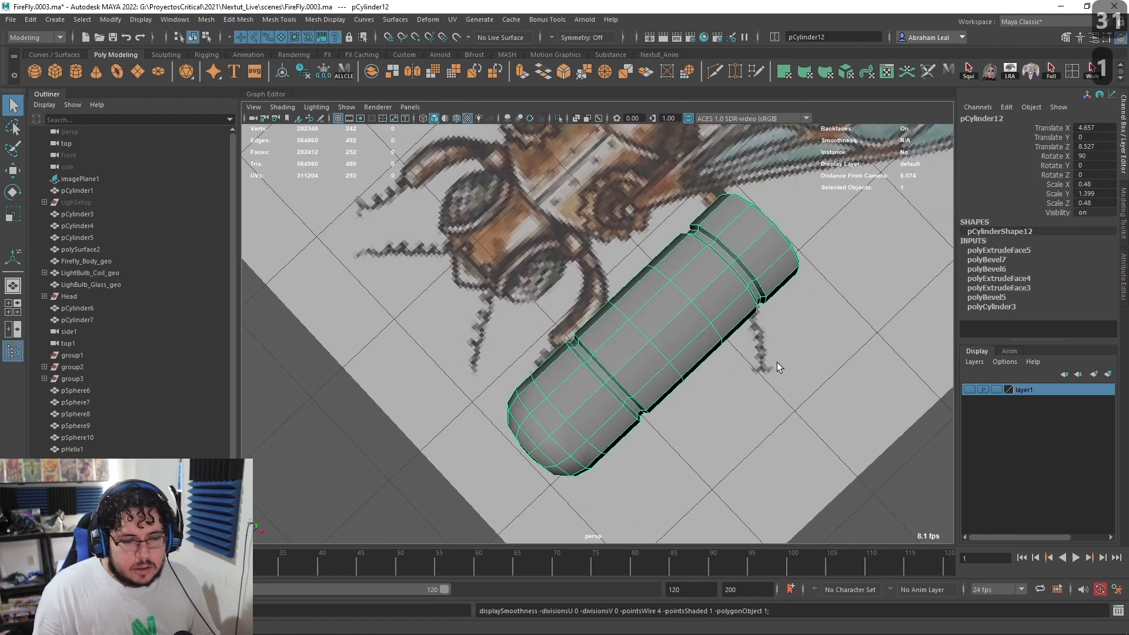
Step: Bevel the outer border edge loops of both grooves with a fraction of 0.11 and turn on smooth preview
scroll(640, 306, up, 5)
alt+middle_drag(594, 337, 622, 291)
right_drag(622, 292, 621, 264)
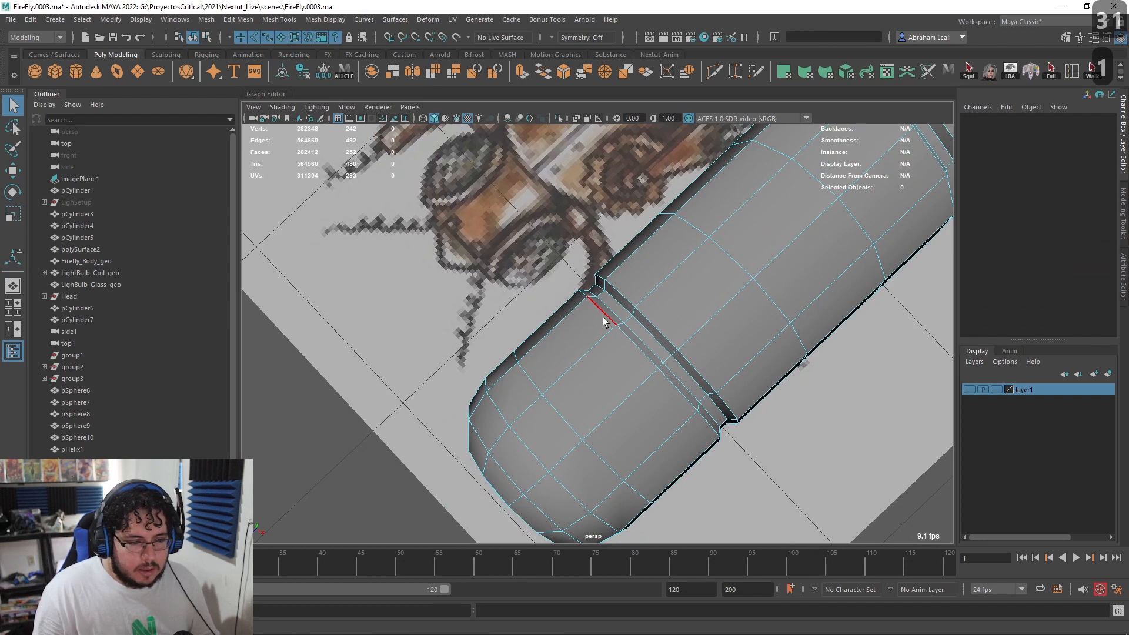
double_click(602, 315)
shift+double_click(625, 289)
alt+middle_drag(625, 288, 554, 384)
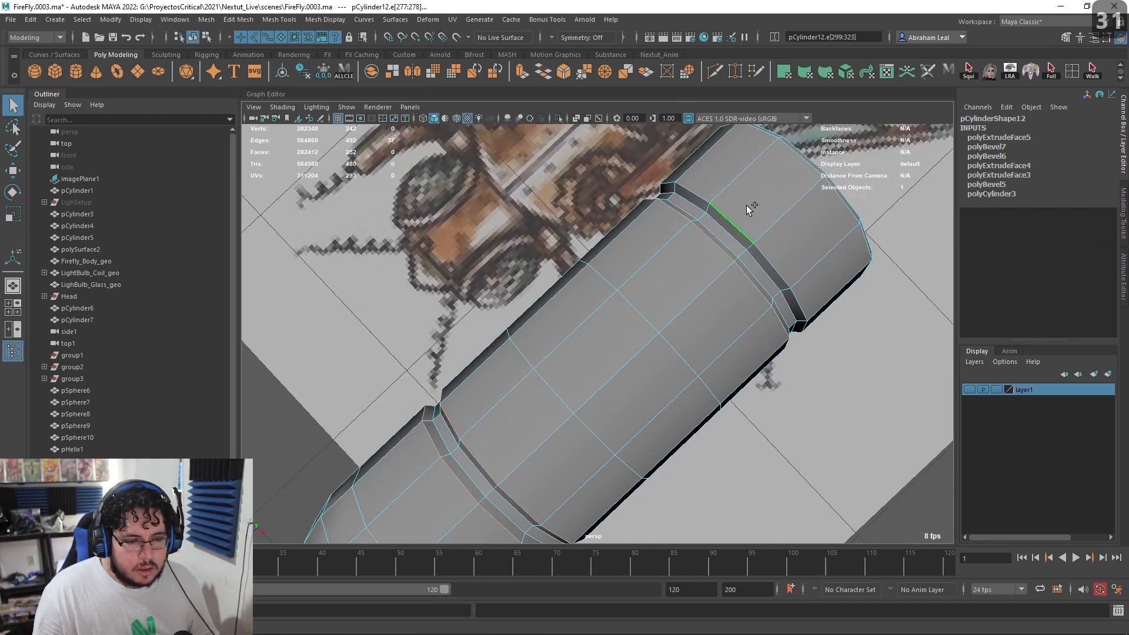
click(557, 74)
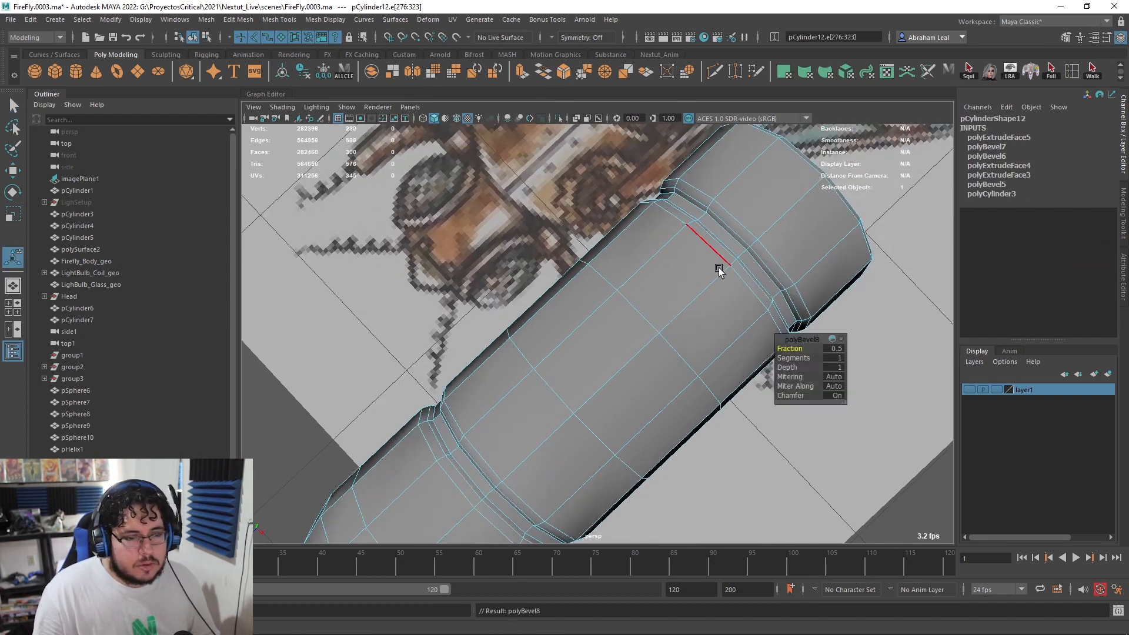
drag(787, 348, 771, 345)
key(3)
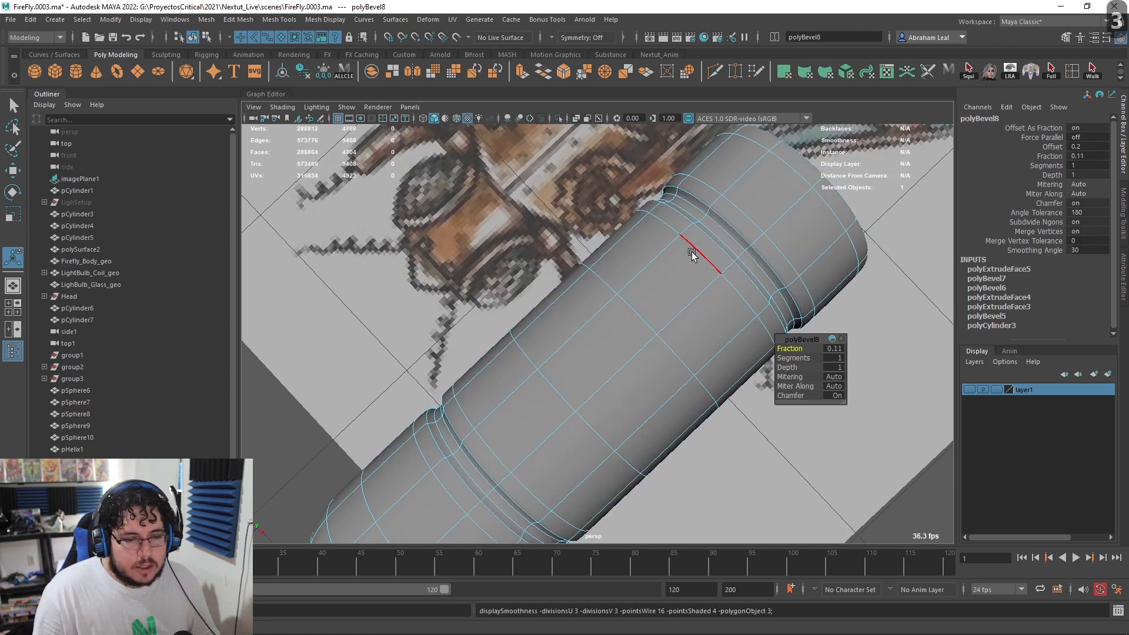
Step: Try bending the grooved cylinder with a nonlinear Bend deformer at a curvature of about -35.5
right_drag(694, 263, 756, 236)
scroll(802, 298, down, 5)
click(872, 432)
click(647, 339)
scroll(647, 338, down, 3)
alt+drag(647, 340, 729, 312)
click(827, 377)
click(640, 310)
scroll(643, 309, up, 3)
click(426, 20)
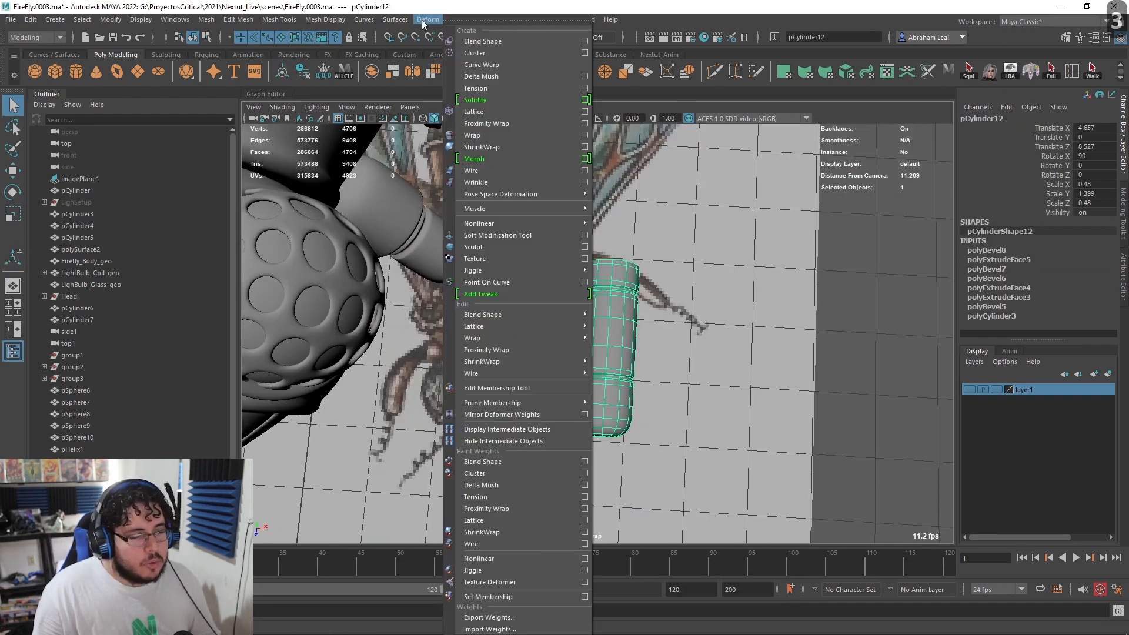
mouse_move(532, 220)
click(620, 228)
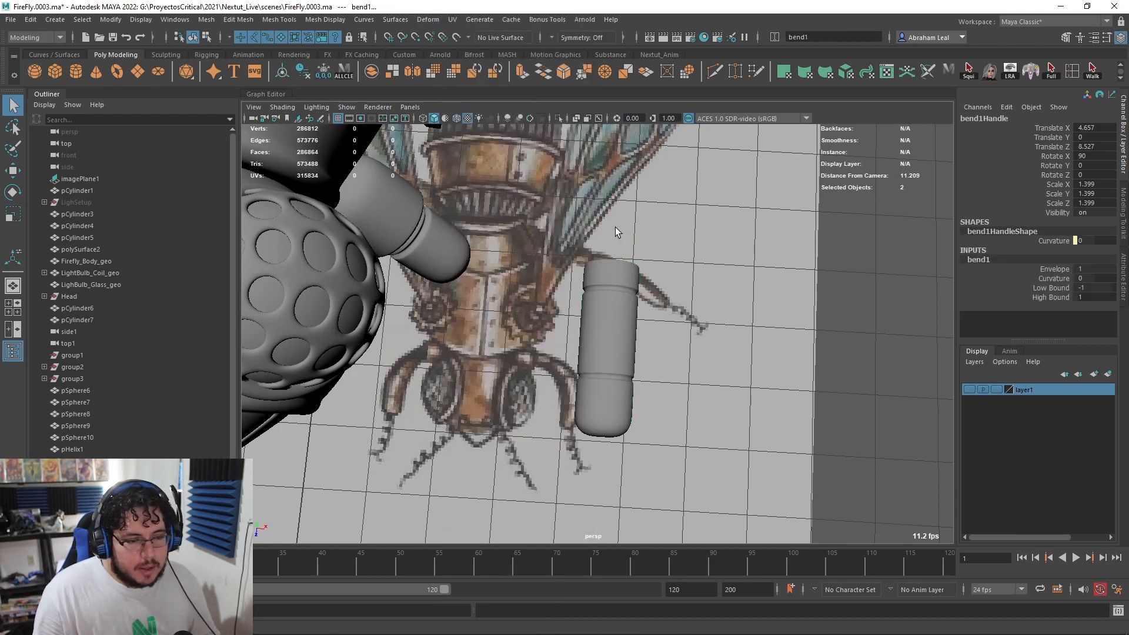
mouse_move(770, 273)
middle_down()
mouse_move(785, 275)
mouse_move(748, 275)
middle_up()
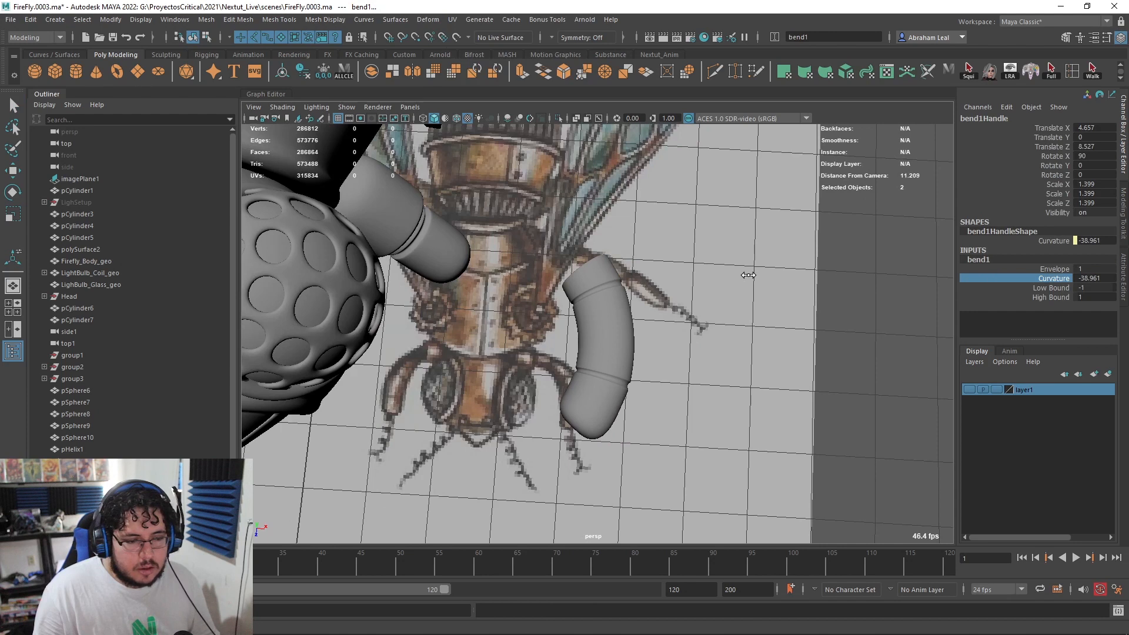
key(space)
drag(750, 275, 700, 277)
Step: Compare the bent cylinder with the reference front leg in the wireframe top view and undo the bend's curvature
key(4)
scroll(674, 271, down, 4)
alt+middle_drag(686, 205, 690, 278)
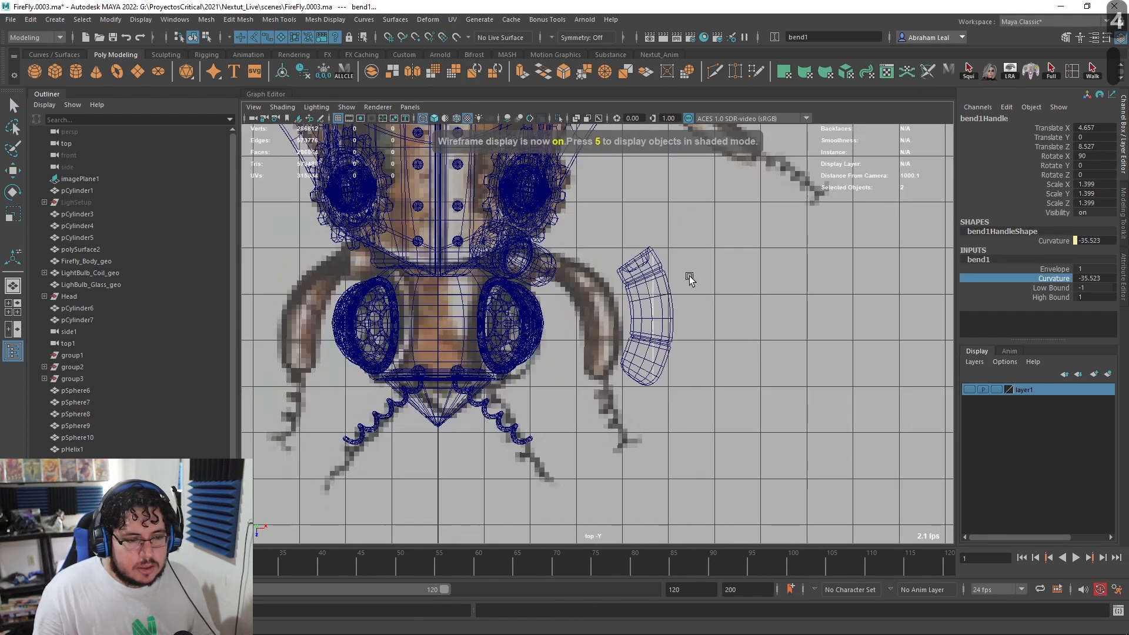
click(653, 303)
click(660, 297)
scroll(679, 277, up, 2)
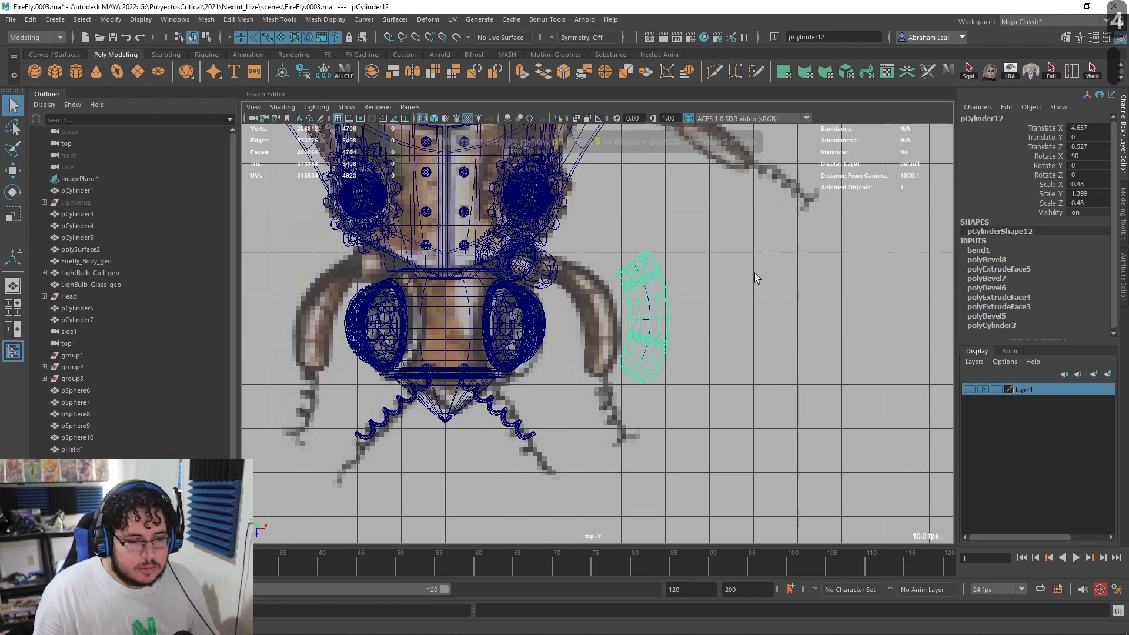
scroll(674, 301, up, 2)
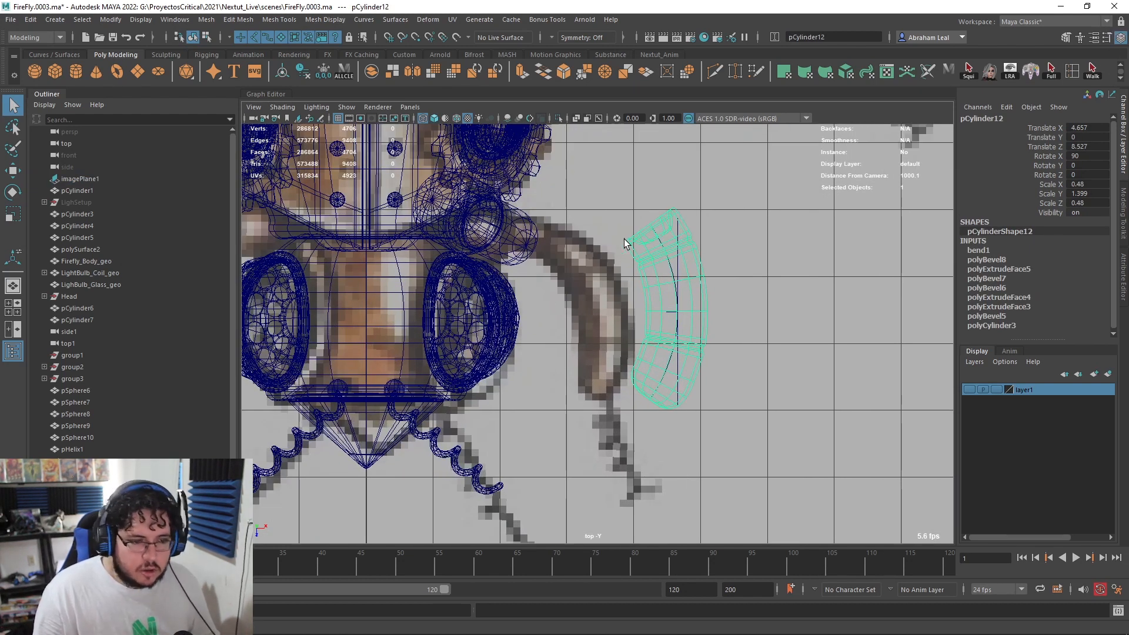
key(ctrl+z)
key(ctrl+z)
key(ctrl+z)
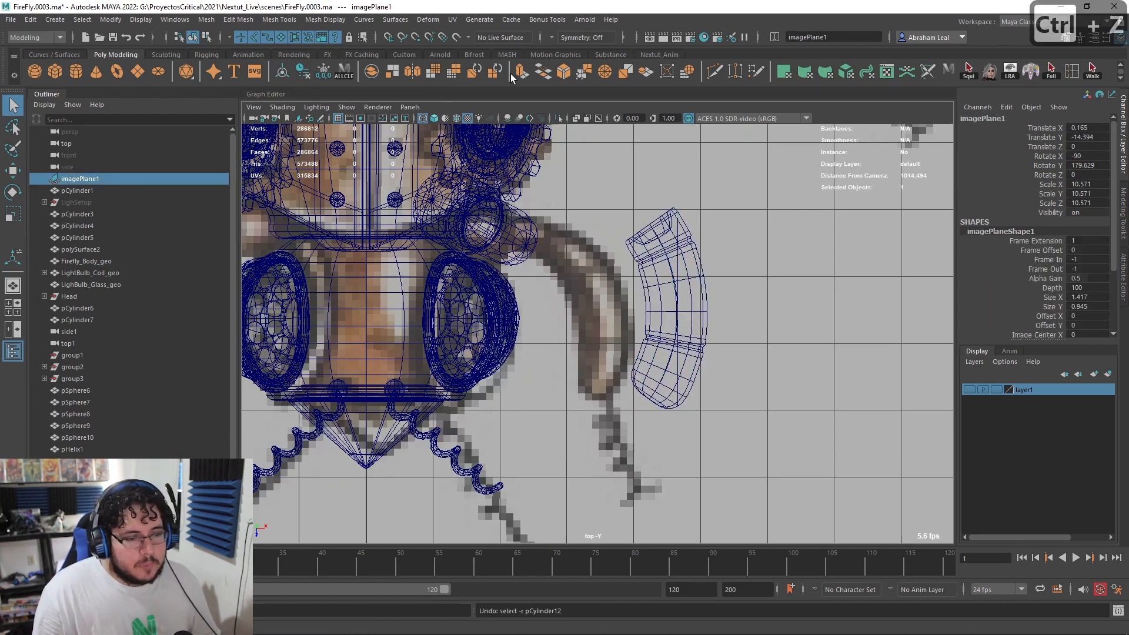
key(ctrl+z)
Step: Scale the cylinder to about 0.399 in X and Z and 1.598 in Y, matching the reference leg's proportions
key(r)
ctrl+drag(679, 414, 667, 392)
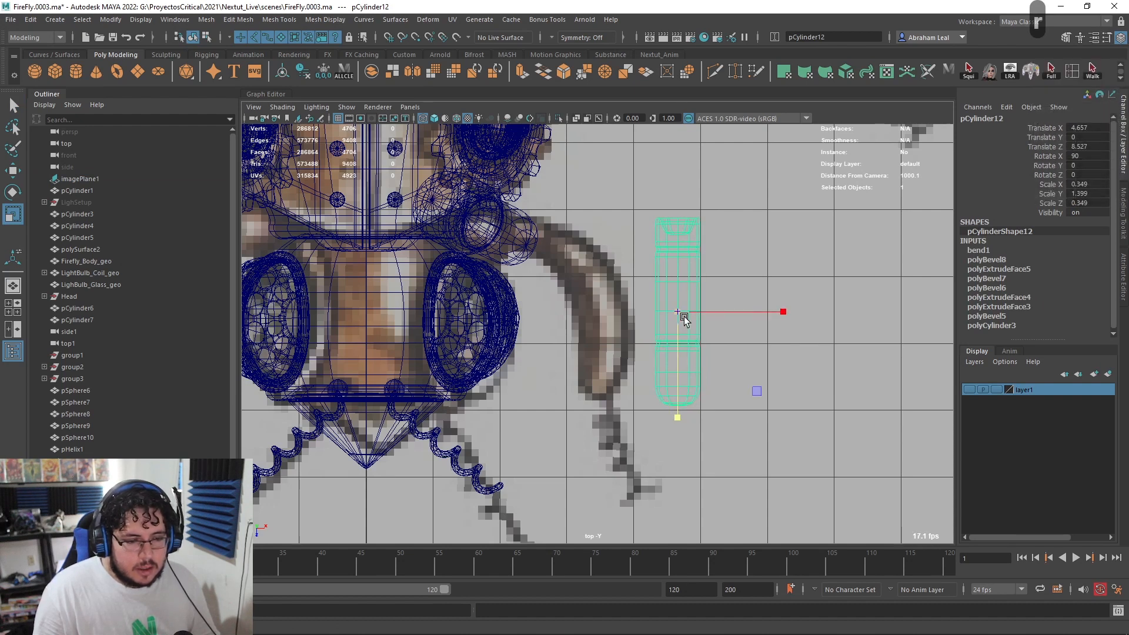
drag(697, 318, 701, 317)
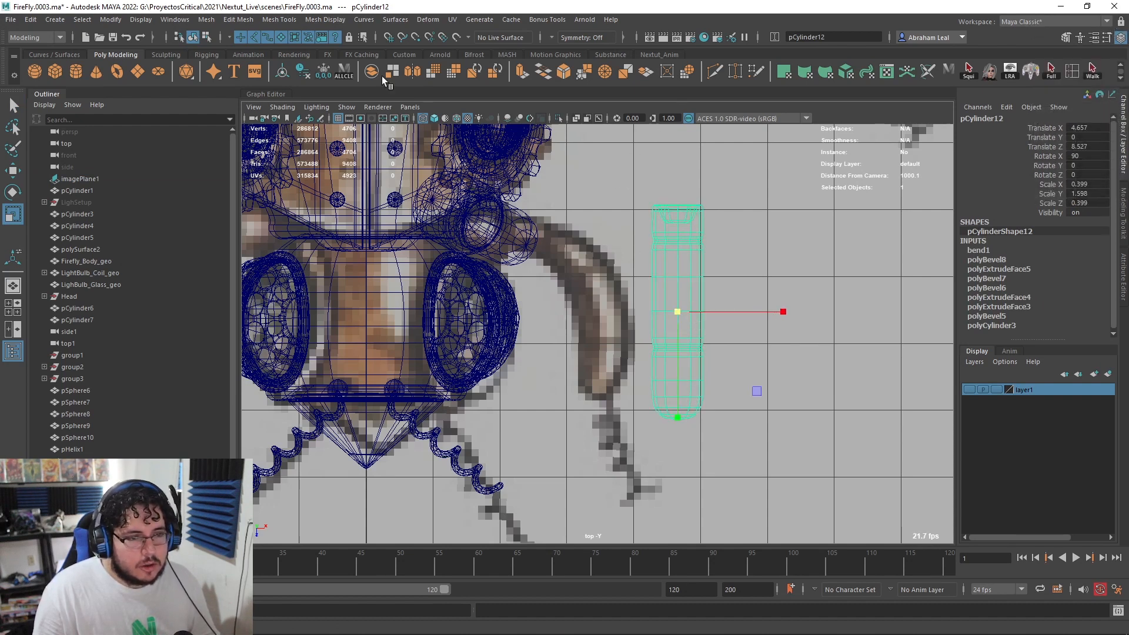
Step: Add a new nonlinear Bend deformer to the resized cylinder with a curvature of about -30.94
click(428, 19)
mouse_move(504, 224)
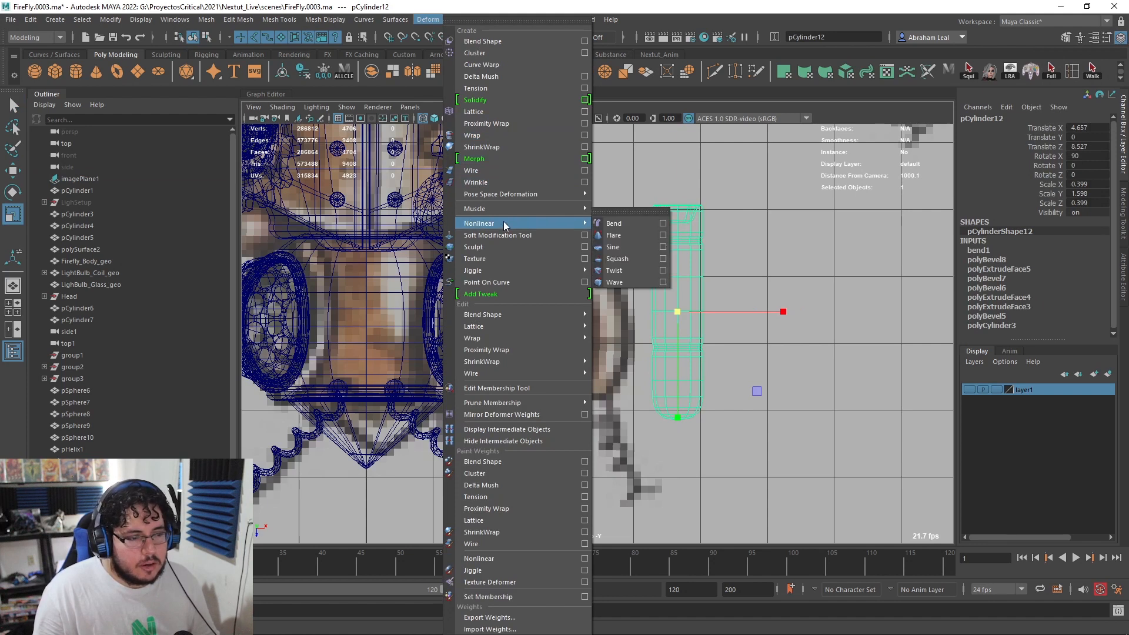
click(612, 224)
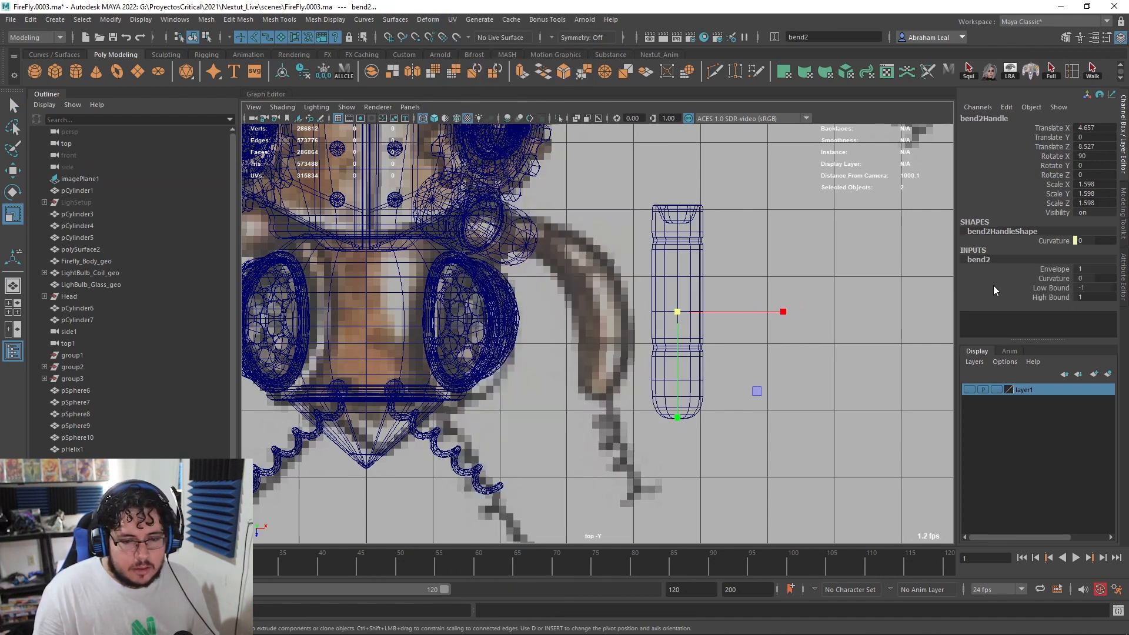
click(1043, 278)
middle_drag(793, 287, 778, 285)
scroll(775, 285, down, 2)
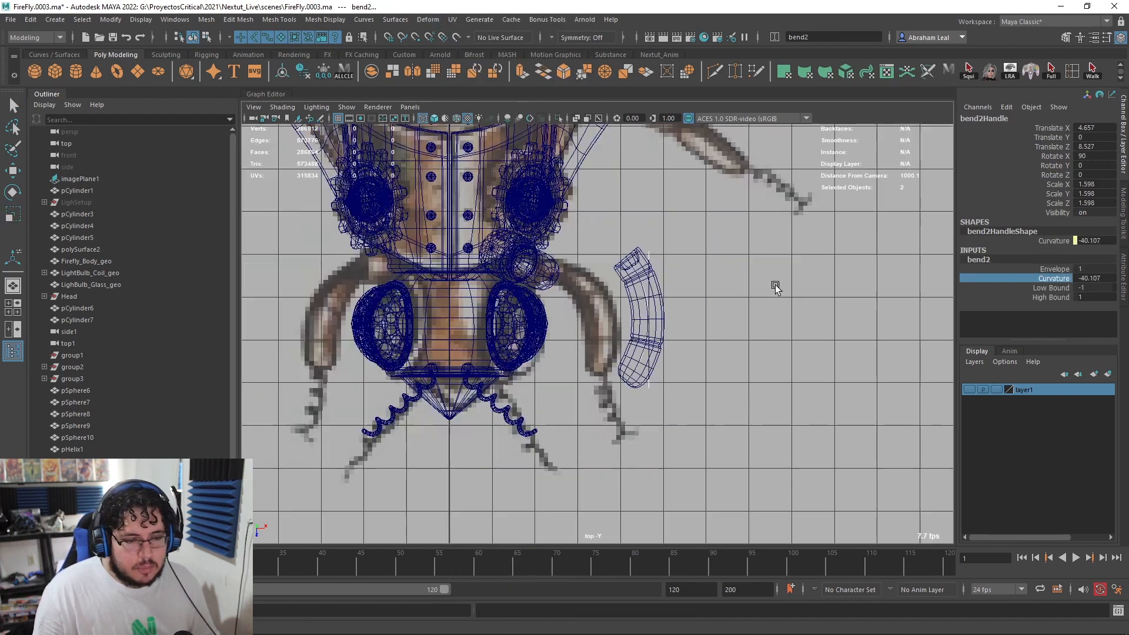
middle_drag(671, 290, 676, 288)
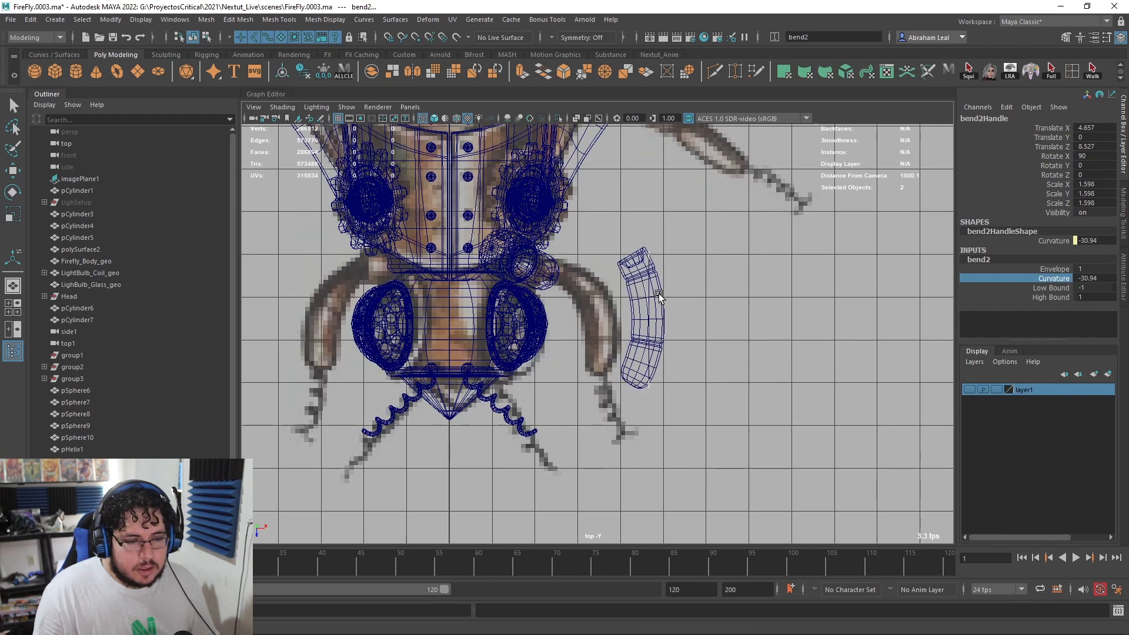
Step: Delete the bent cylinder's history and move it onto the reference front leg at about X 3.598, Z 8.554
click(658, 297)
key(r)
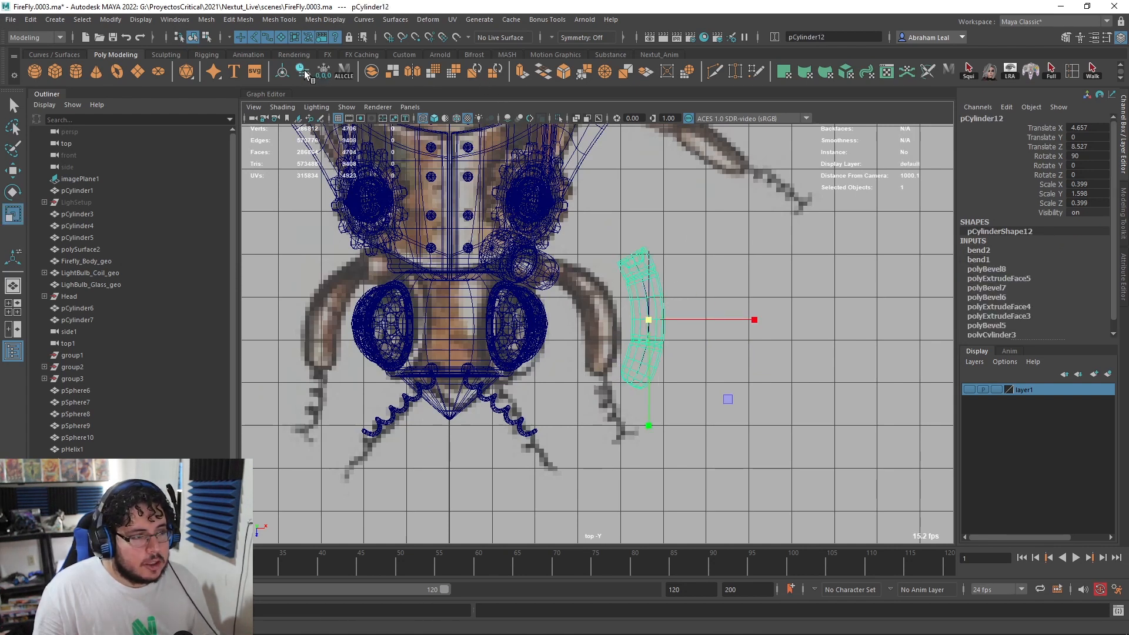
scroll(675, 315, up, 2)
key(w)
drag(676, 316, 617, 303)
Step: Snap the curved segment's pivot inside its hollow end and snap the segment onto the previous leg segment's rounded end
key(e)
key(space)
key(4)
key(w)
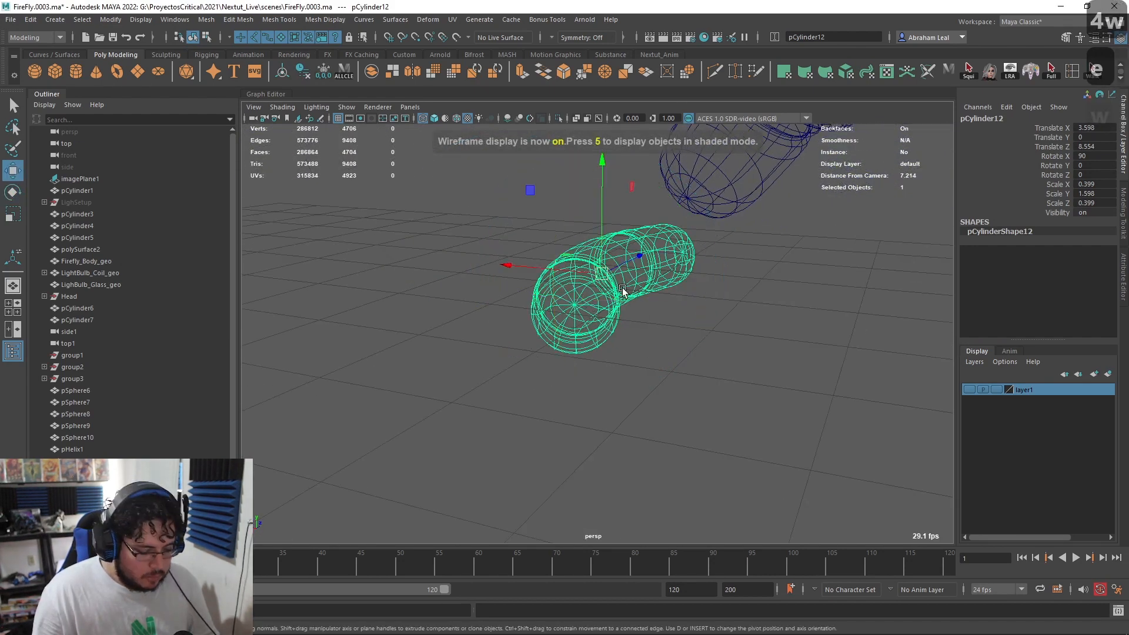
key(5)
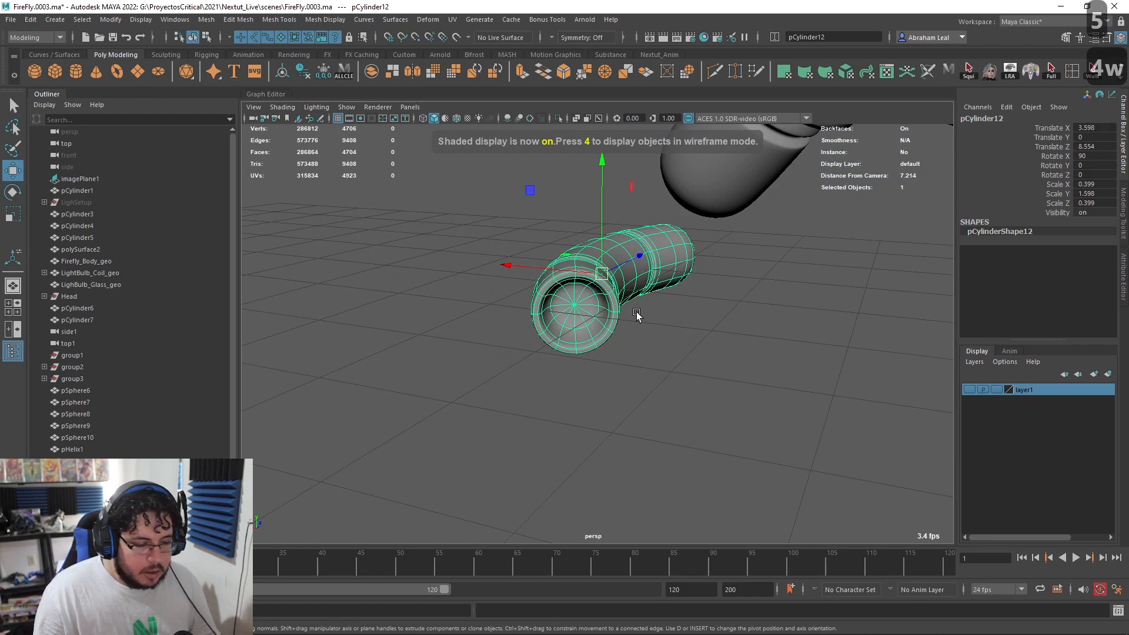
key(d+v)
drag(602, 274, 728, 304)
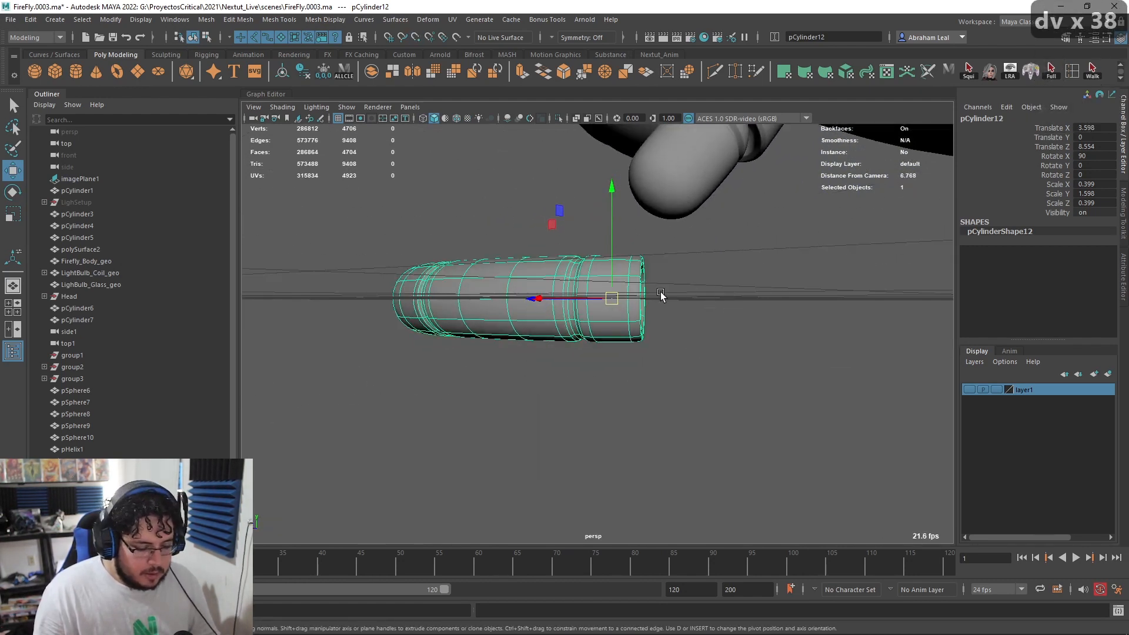
key(v)
drag(613, 300, 641, 204)
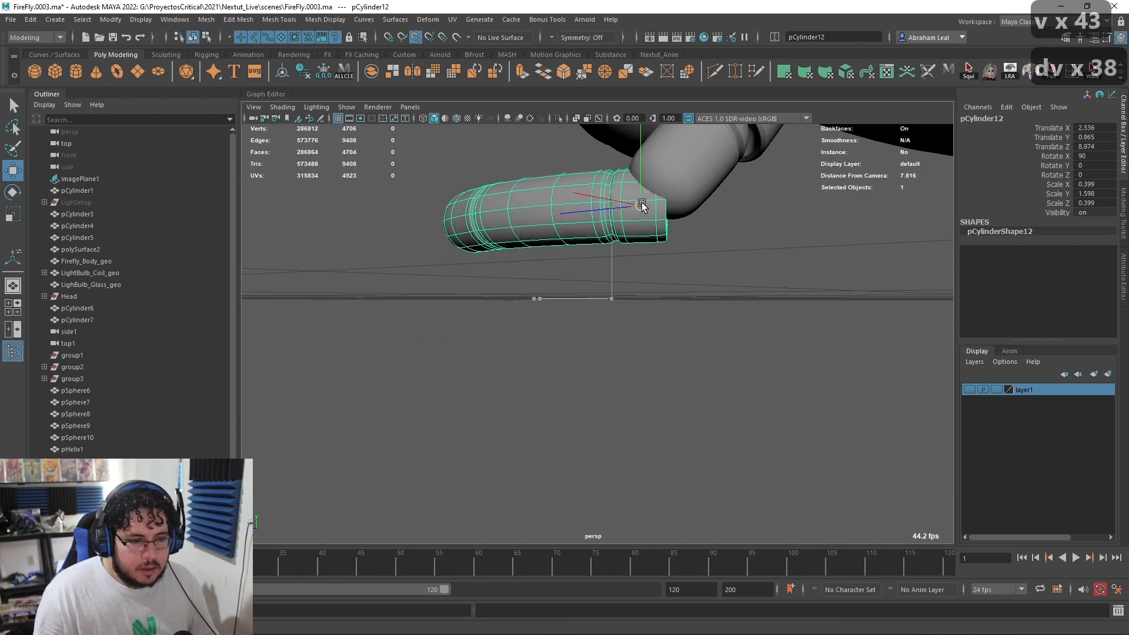
Step: Rotate the curved segment to about 86.568, 31.021, -53.845 and seat it on the joint at about 2.682, 0.944, 8.805
key(4)
alt+middle_drag(676, 230, 670, 345)
alt+right_drag(670, 345, 694, 342)
alt+drag(694, 342, 639, 333)
key(e)
mouse_move(770, 349)
mouse_down()
mouse_move(773, 242)
mouse_move(692, 231)
mouse_move(792, 288)
mouse_move(757, 290)
mouse_move(649, 230)
mouse_move(779, 319)
mouse_move(689, 249)
mouse_up()
key(6)
key(4)
alt+middle_drag(689, 249, 697, 360)
alt+drag(698, 360, 676, 327)
key(w)
drag(676, 396, 670, 420)
alt+middle_drag(731, 402, 670, 309)
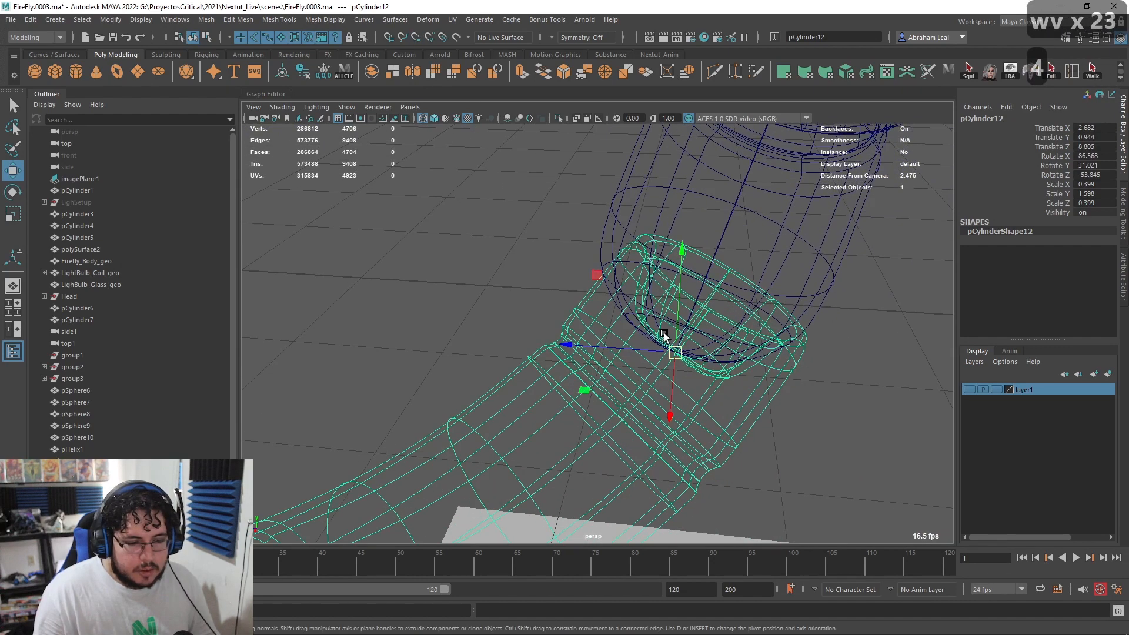
Step: Refine the curved segment's rotation so its hollow end lines up with the previous segment's rounded end
key(e)
mouse_move(713, 415)
mouse_down()
mouse_move(768, 362)
mouse_move(739, 363)
mouse_move(693, 308)
mouse_move(746, 368)
mouse_move(670, 353)
mouse_move(592, 308)
mouse_move(712, 383)
mouse_move(664, 379)
mouse_move(627, 423)
mouse_up()
key(6)
drag(627, 423, 618, 428)
alt+drag(618, 429, 601, 422)
Step: Try scaling up the vertices of the curved segment's hollow end to flare its rim around the joint
right_drag(637, 299, 627, 333)
key(4)
right_drag(686, 299, 641, 313)
alt+drag(641, 313, 740, 312)
drag(705, 404, 701, 401)
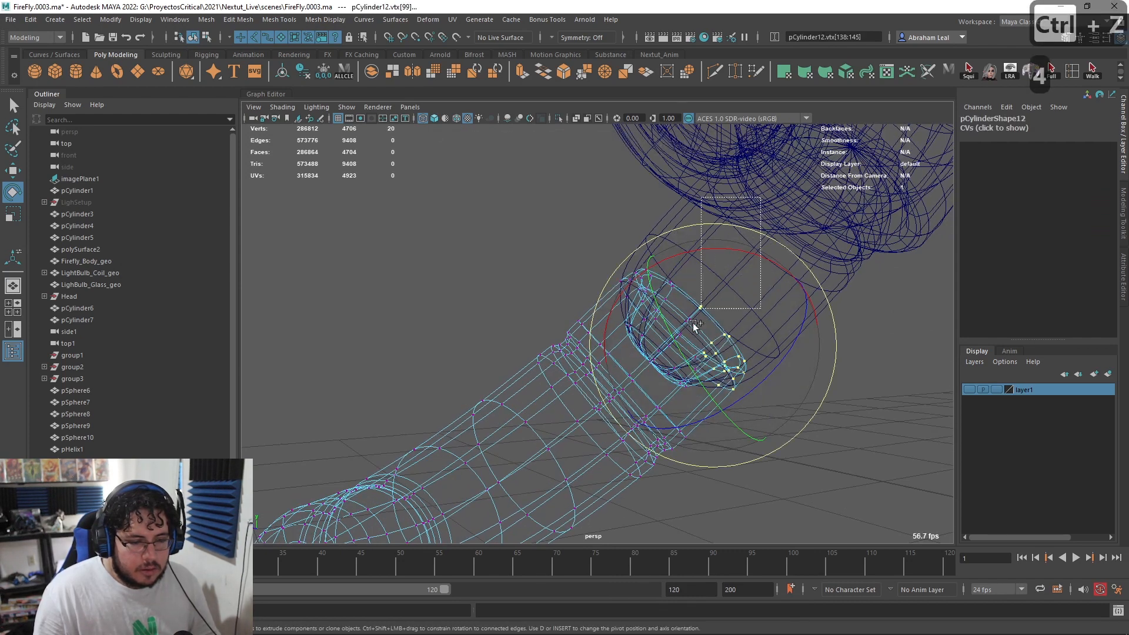
key(ctrl+z)
key(ctrl+z)
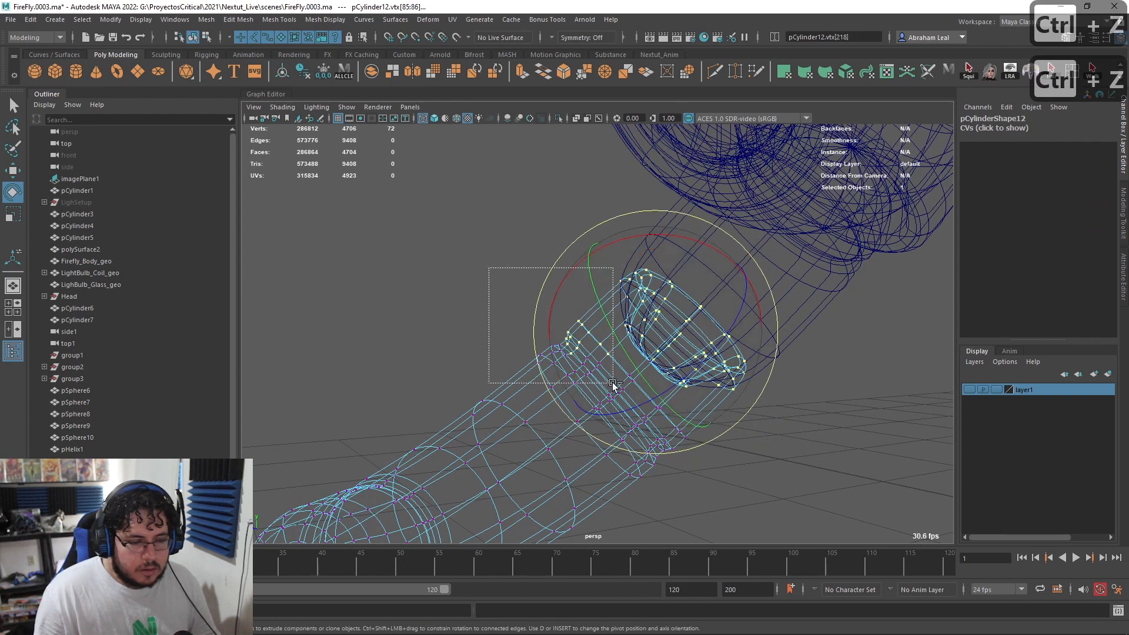
key(ctrl+z)
key(r)
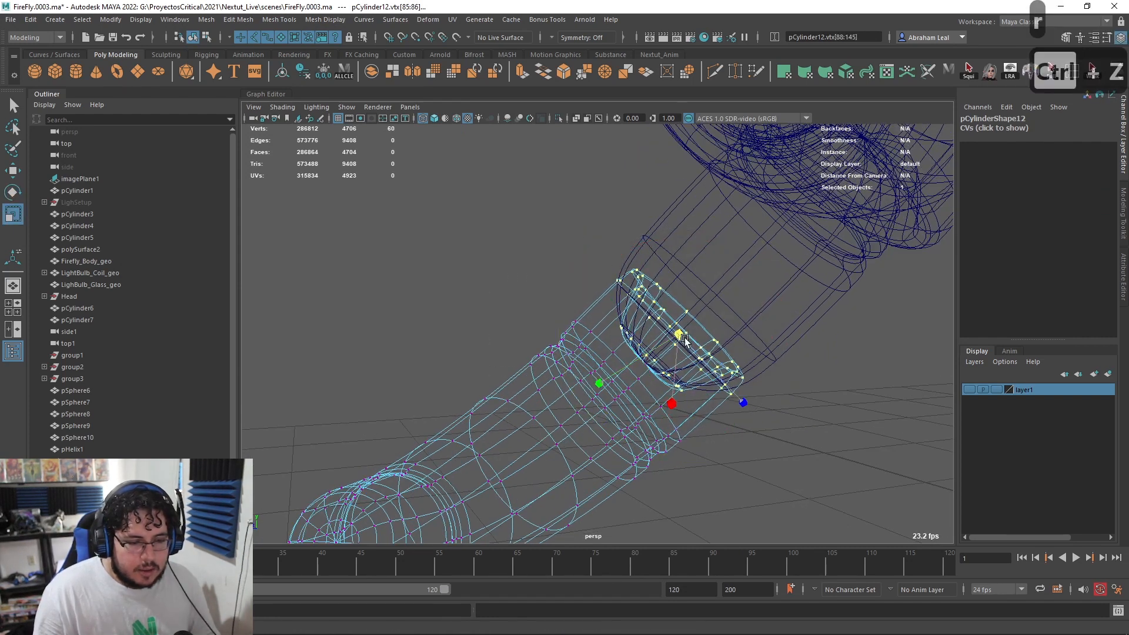
key(6)
mouse_move(684, 340)
alt+mouse_down()
mouse_move(687, 451)
mouse_move(655, 427)
mouse_move(651, 438)
mouse_move(676, 404)
alt+mouse_up()
key(F8)
Step: Undo the recent rotations of the curved segment and the flaring of its hollow end
key(e)
key(ctrl+z)
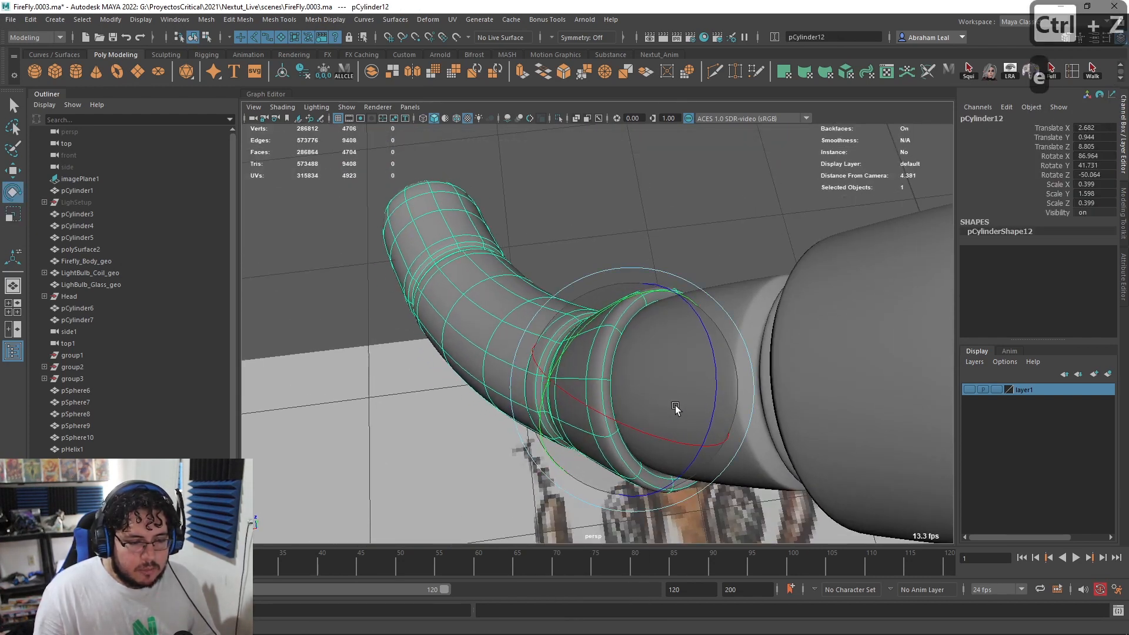
click(714, 259)
alt+drag(715, 258, 679, 340)
key(ctrl+z)
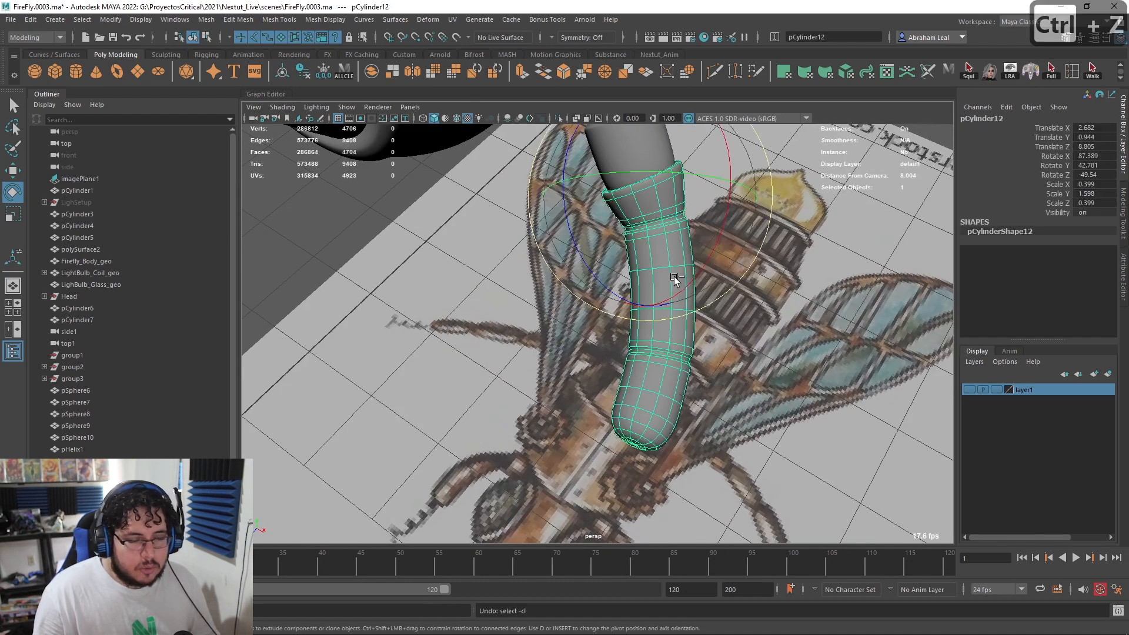
key(ctrl+z)
key(ctrl+z)
key(ctrl+z)
key(ctrl+z)
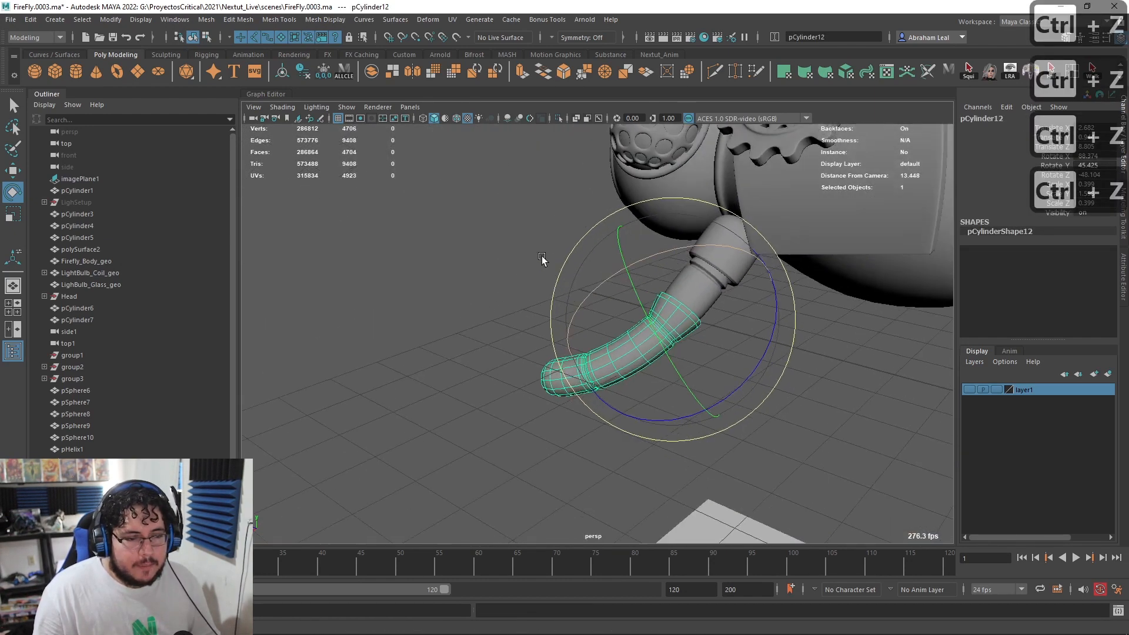
alt+drag(541, 256, 751, 352)
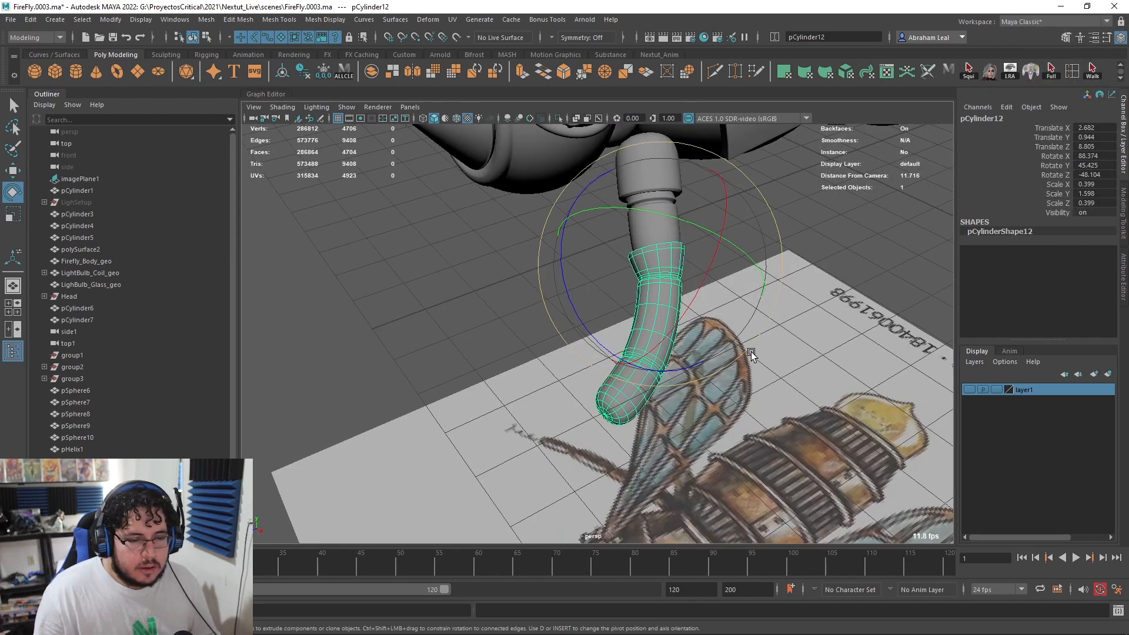
key(ctrl+z)
key(ctrl+z)
key(ctrl+z)
key(ctrl+z)
key(ctrl+z)
key(ctrl+z)
Step: Rotate the curved segment around its joint to about X 93.034, Y 40.506, Z -49.857
right_drag(658, 274, 718, 257)
alt+drag(653, 266, 735, 303)
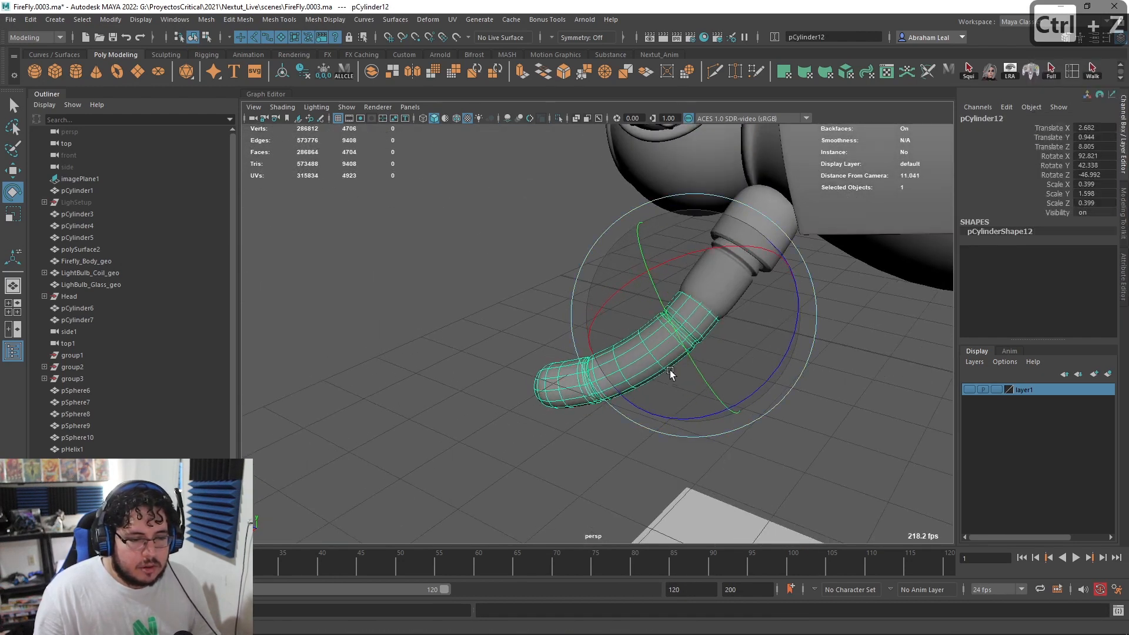
click(539, 295)
alt+drag(539, 295, 661, 281)
Step: Parent the curved segment to the middle leg segment, and the middle segment to the upper leg segment
key(q)
click(660, 294)
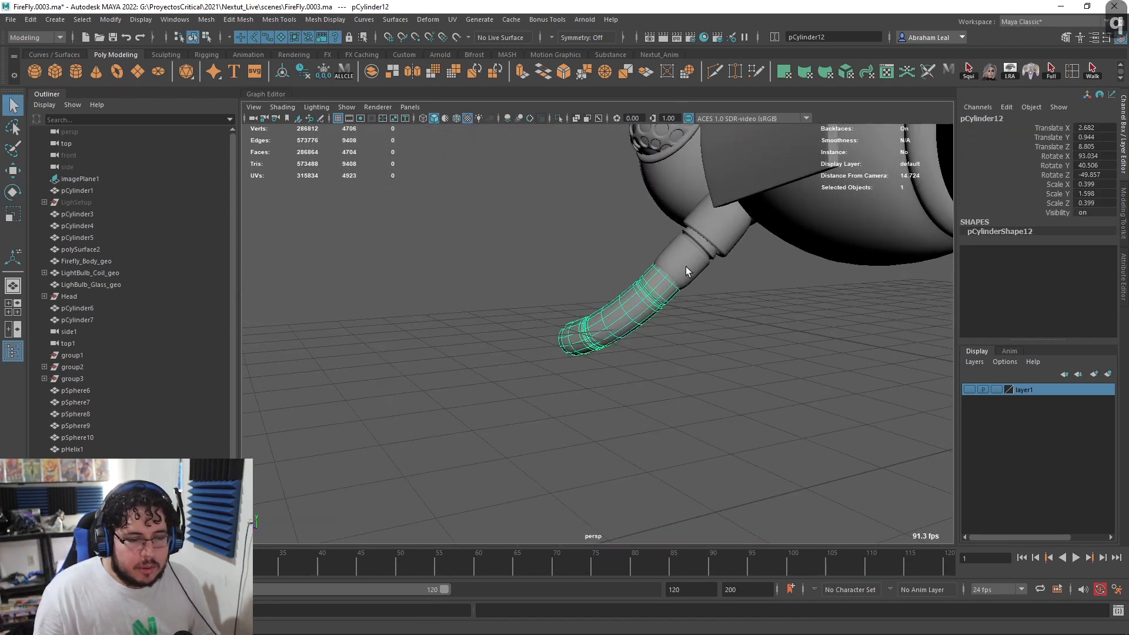
shift+click(687, 271)
key(p)
click(686, 266)
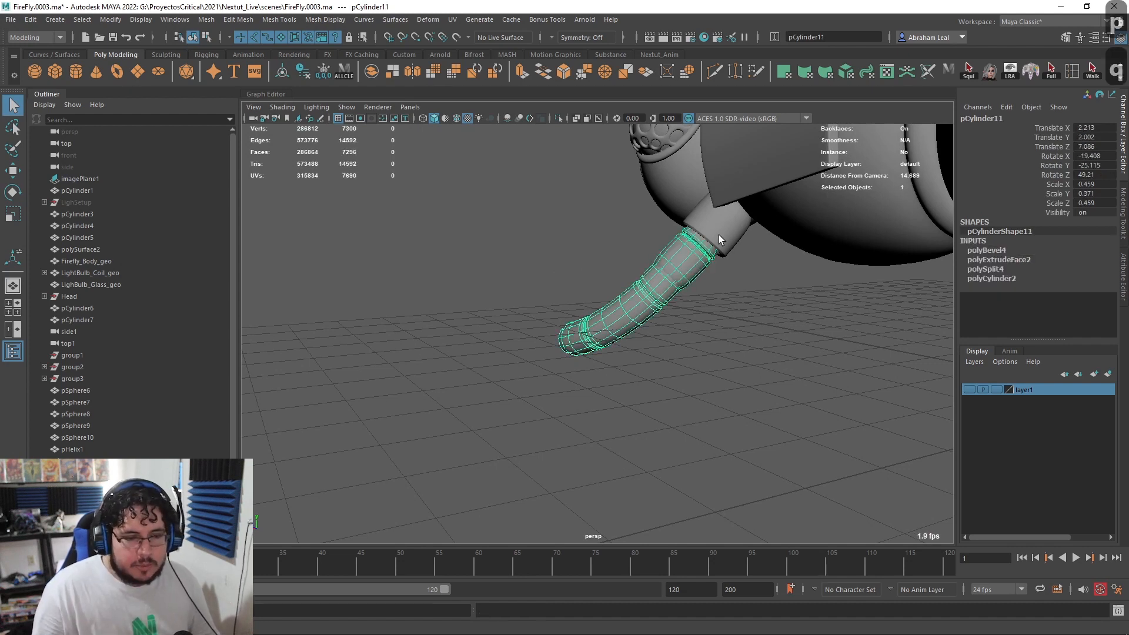
shift+click(724, 231)
key(p)
Step: Pose the whole front leg by rotating its upper segment to about X -14.532, Y -8.979, Z 54.78
click(724, 231)
key(e)
alt+drag(677, 255, 846, 238)
drag(714, 226, 633, 222)
scroll(649, 235, up, 3)
alt+drag(632, 222, 640, 180)
alt+drag(693, 230, 764, 171)
key(ctrl+z)
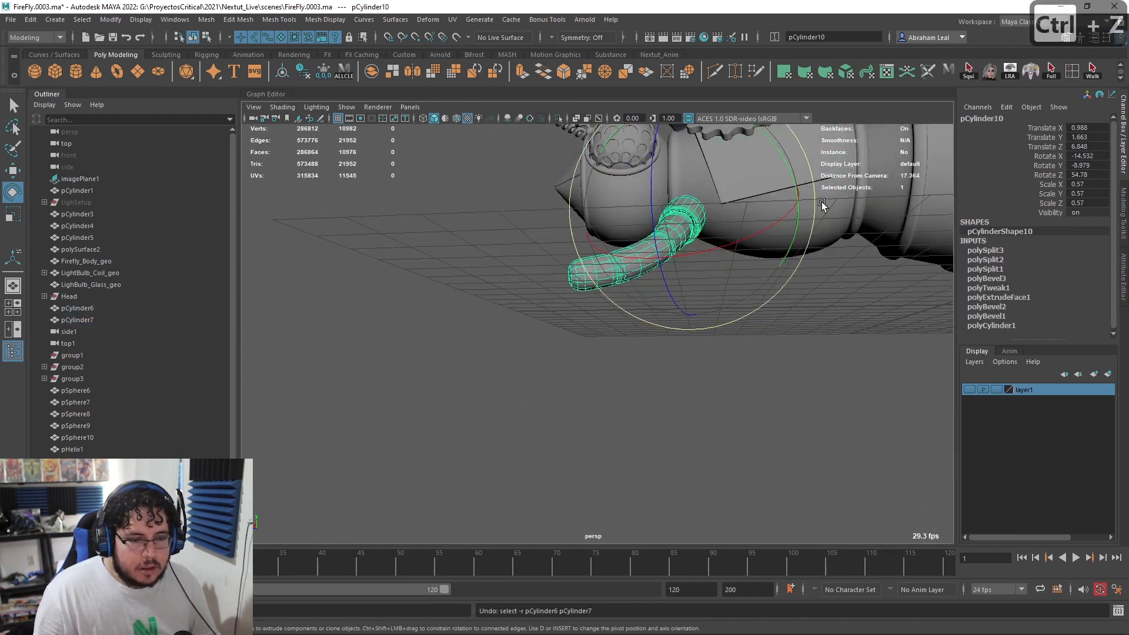
alt+drag(788, 221, 630, 307)
alt+right_drag(630, 307, 561, 312)
alt+drag(562, 312, 459, 330)
click(511, 251)
alt+drag(510, 251, 427, 212)
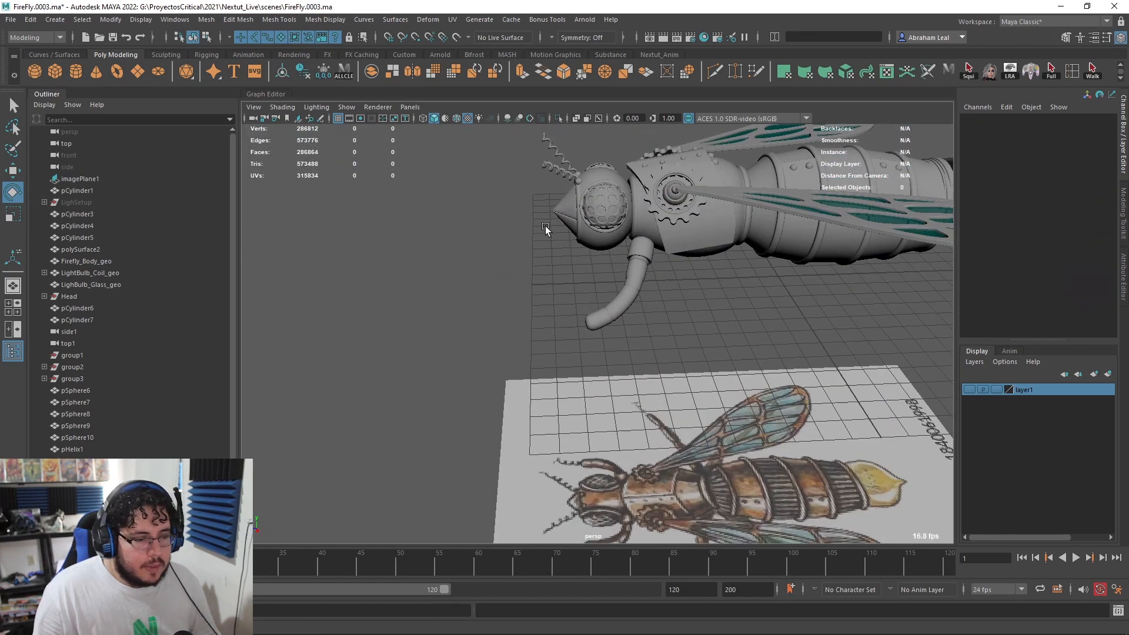
Step: Duplicate an antenna helix, move the copy away from the head, and delete its long thin coil, keeping the tight spring
click(550, 168)
alt+drag(550, 169, 623, 207)
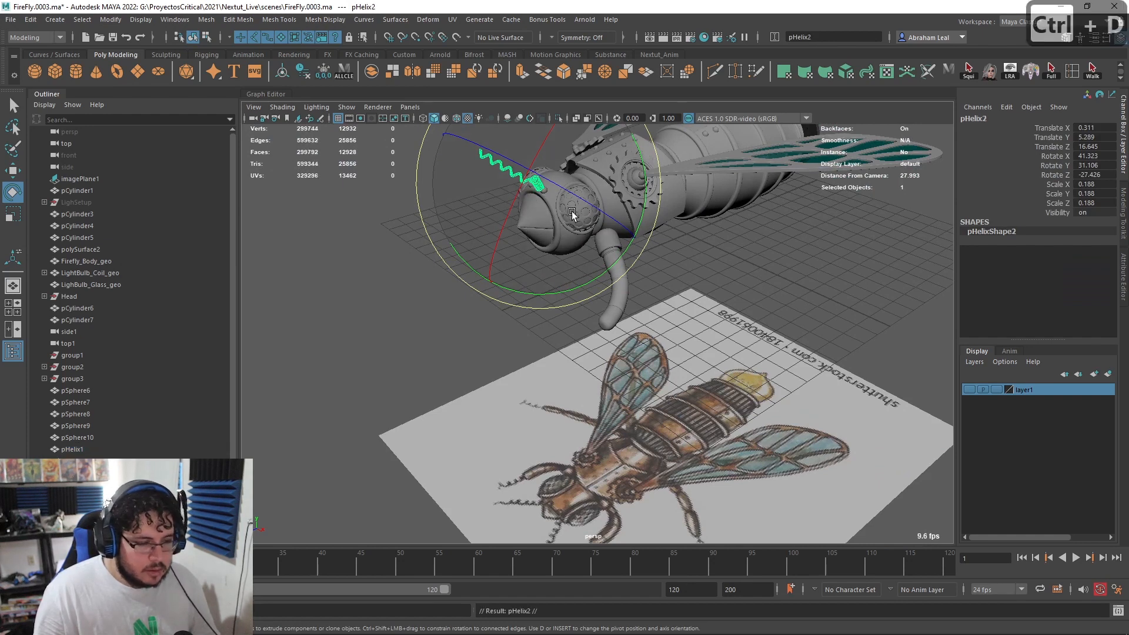
key(w)
right_drag(418, 202, 419, 232)
double_click(403, 203)
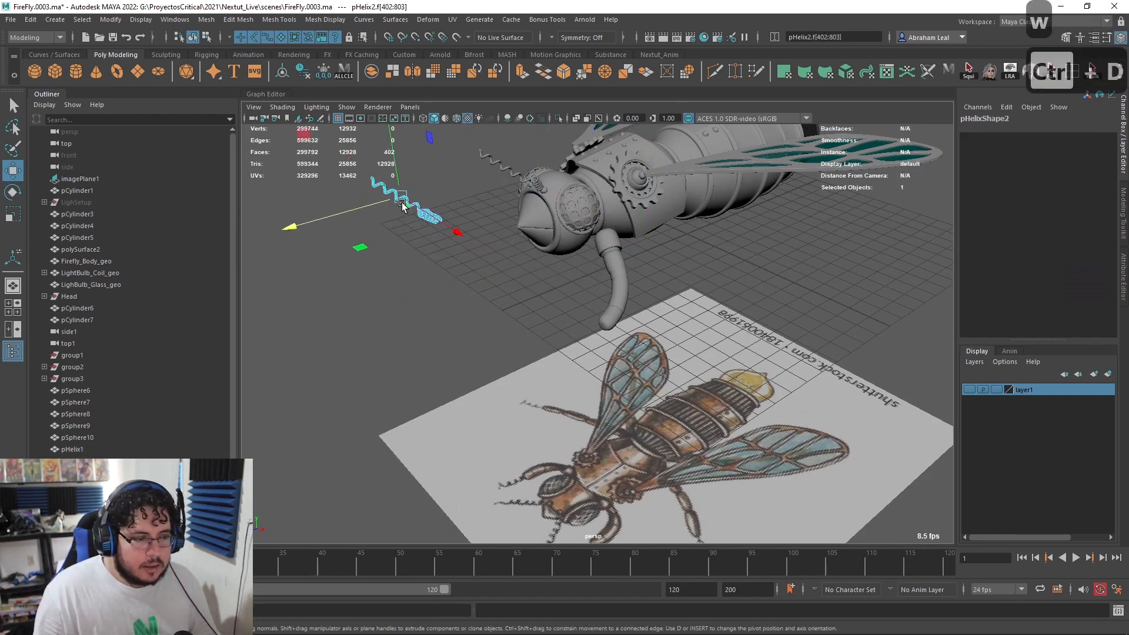
key(Delete)
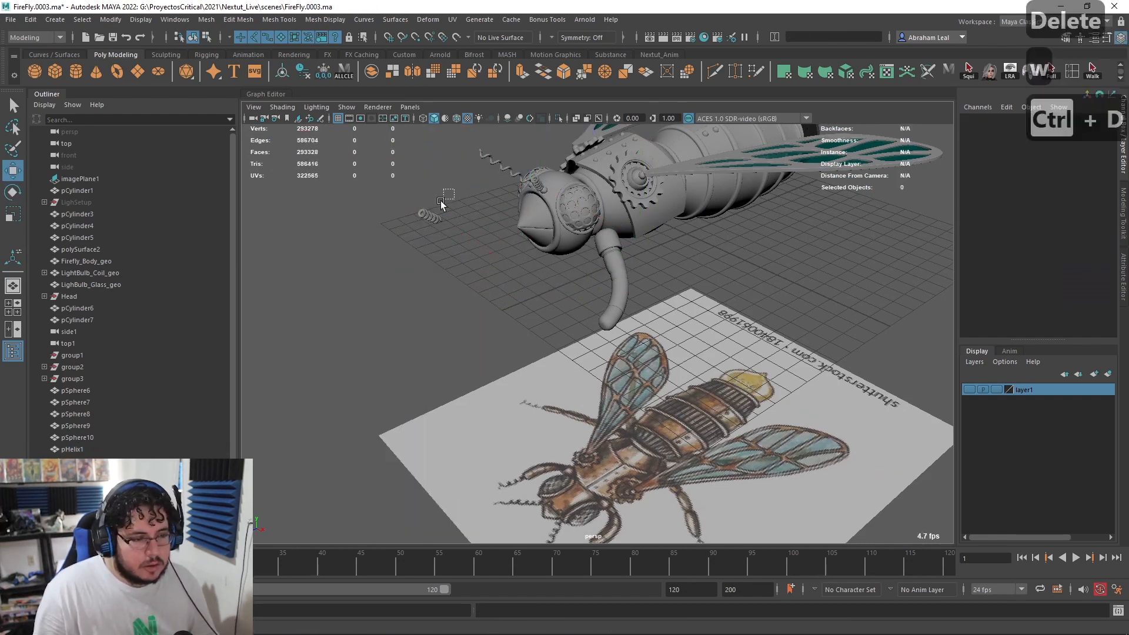
Step: Move the duplicated spring to the tip of the front leg at about X 4.063, Y 0.122, Z 16.494
click(438, 219)
key(w)
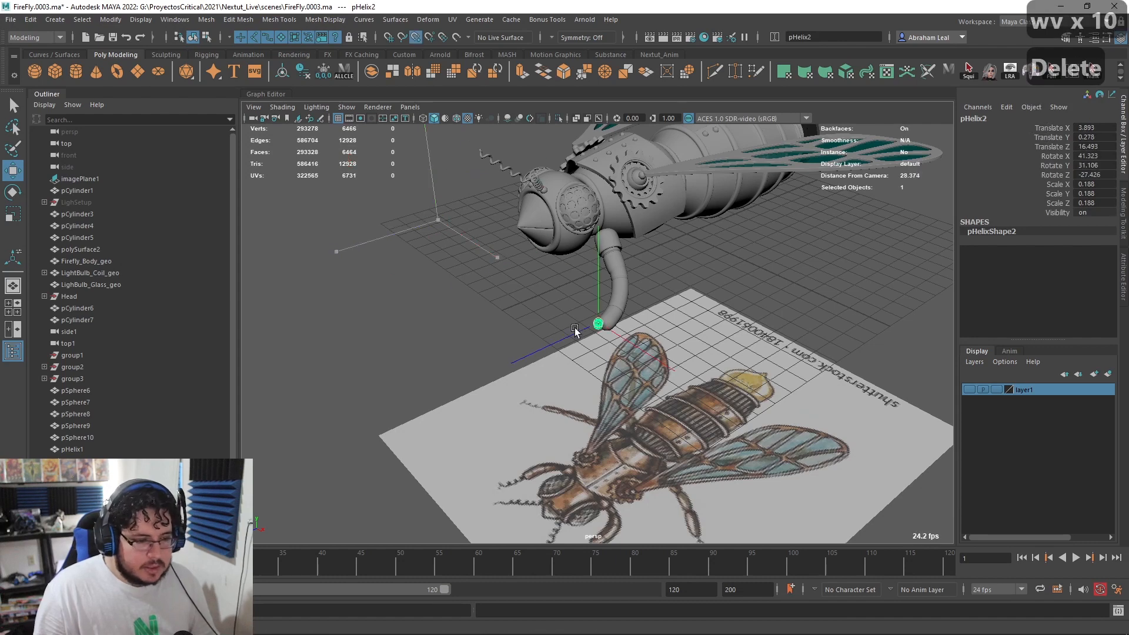
scroll(588, 331, up, 5)
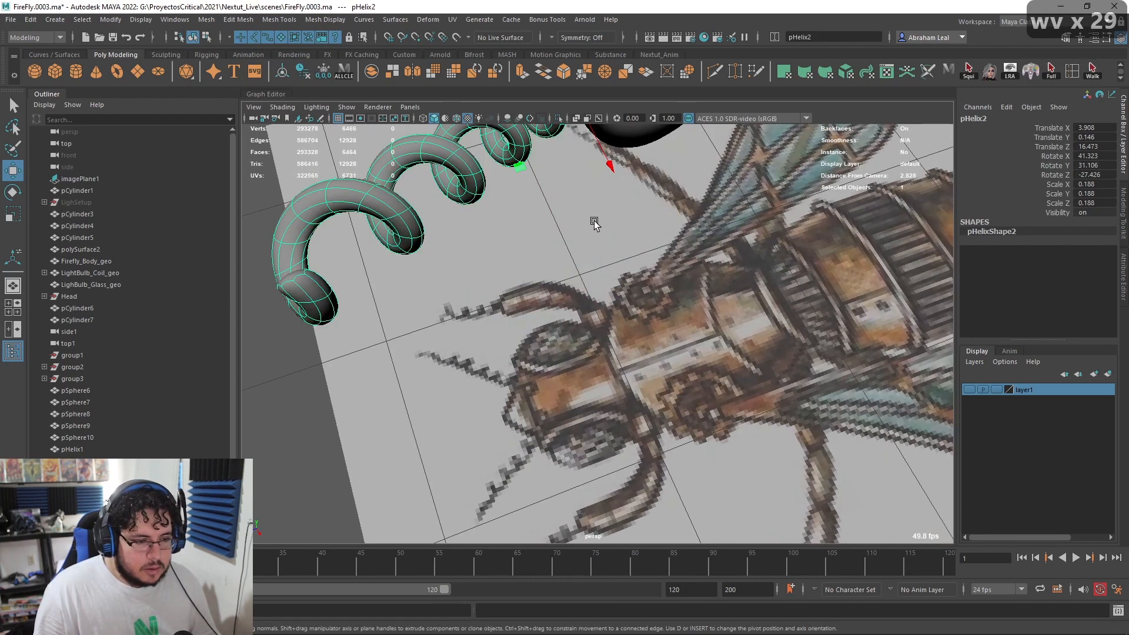
drag(602, 233, 556, 261)
key(space)
scroll(663, 345, down, 4)
scroll(661, 307, up, 6)
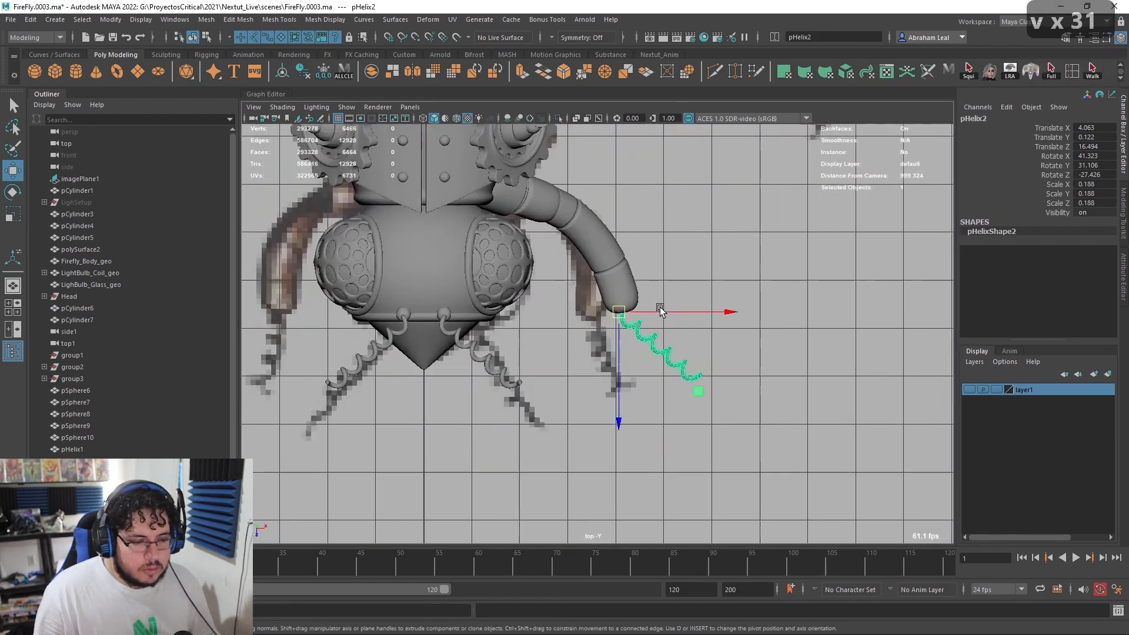
Step: Rotate the spring to about X 92.914, Y 2.16, Z 6.555 and scale it to about 0.134 in Y
key(e)
mouse_move(627, 399)
mouse_down()
mouse_move(628, 413)
mouse_move(655, 360)
mouse_up()
key(r)
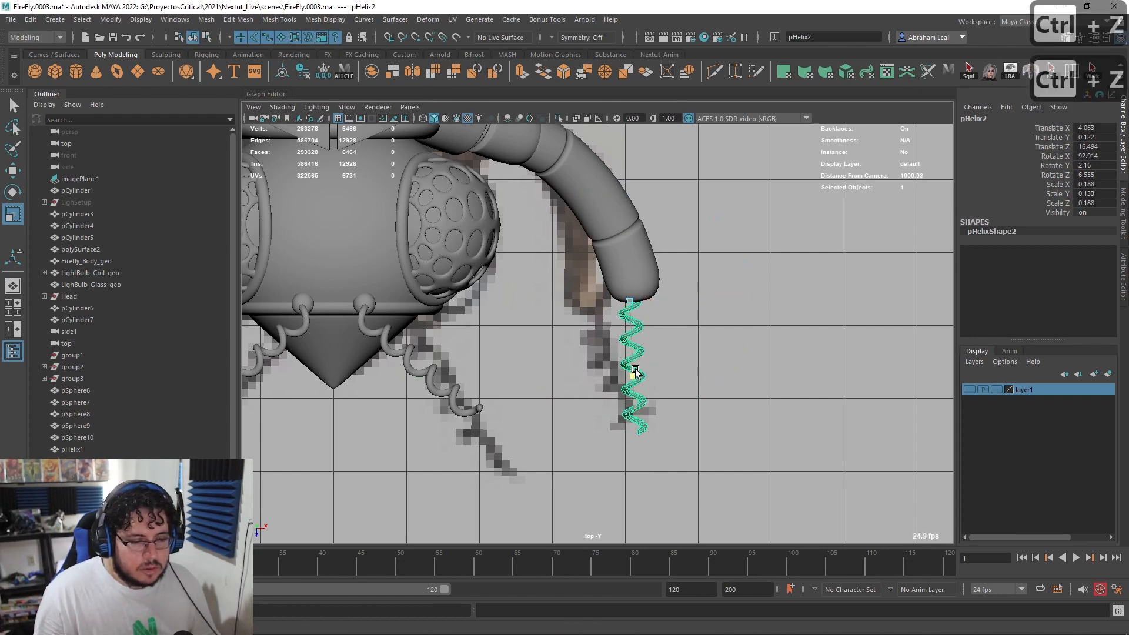
drag(635, 371, 635, 371)
key(space)
key(space)
alt+drag(694, 345, 660, 242)
alt+middle_drag(661, 241, 653, 310)
alt+drag(653, 310, 649, 300)
mouse_move(648, 264)
alt+right_down()
mouse_move(663, 298)
mouse_move(646, 286)
alt+right_up()
alt+middle_drag(646, 286, 610, 348)
mouse_move(611, 348)
alt+mouse_down()
mouse_move(607, 331)
mouse_move(610, 342)
alt+mouse_up()
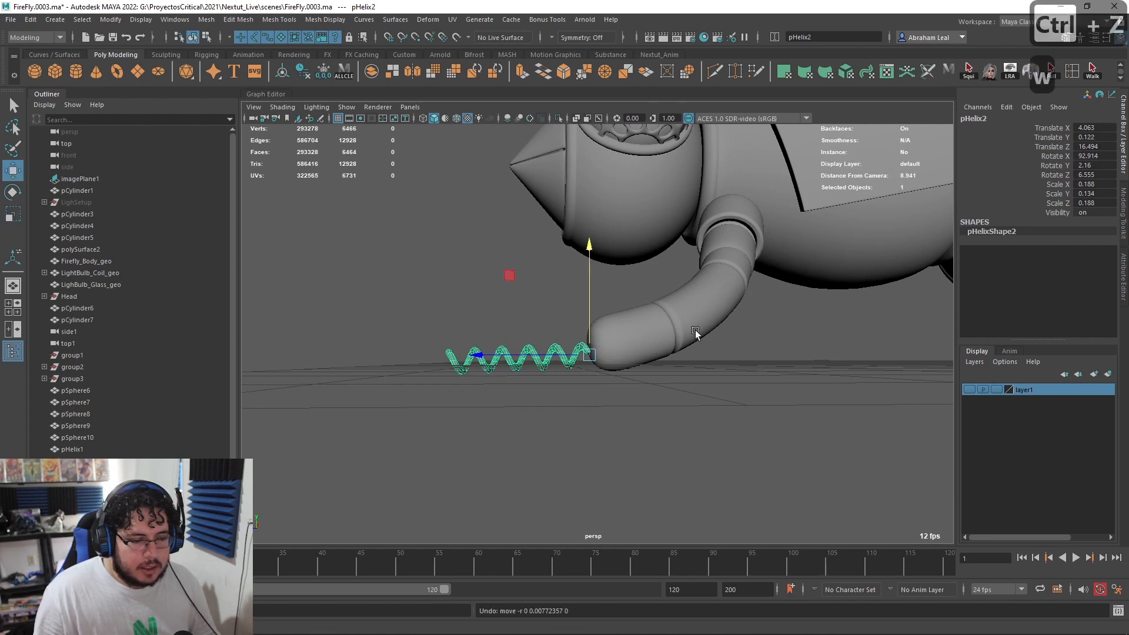
Step: Parent the spring to the curved front leg segment
click(731, 211)
alt+drag(725, 225, 695, 229)
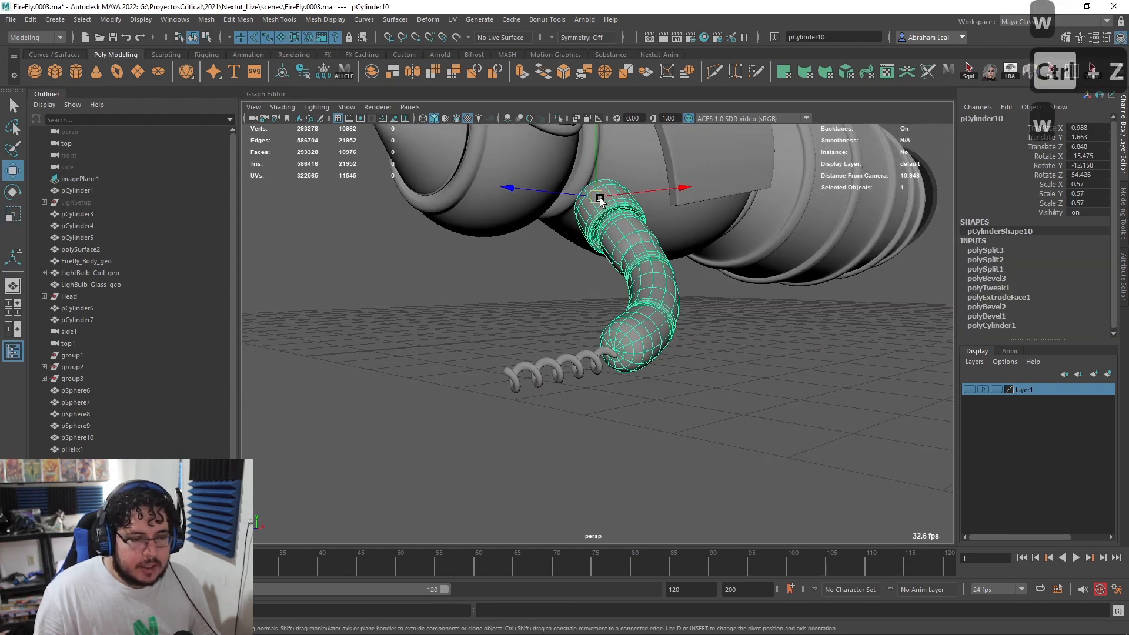
key(ctrl+z)
key(ctrl+z)
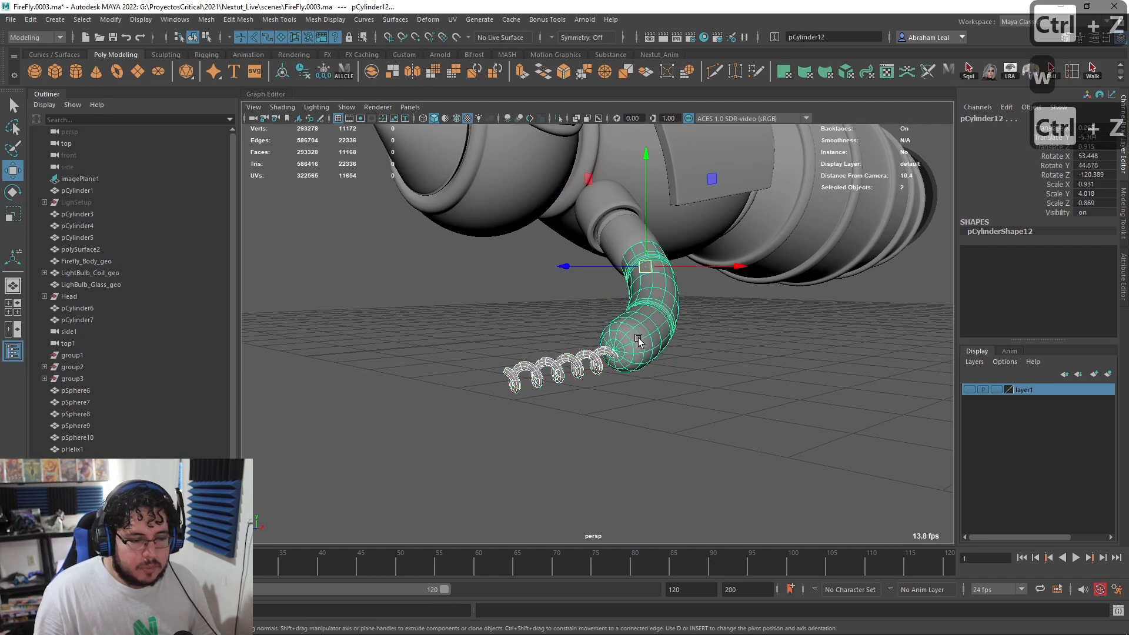
key(p)
Step: Move the whole front leg by its upper segment to about X 1.037, Y 1.994, Z 6.756
click(606, 254)
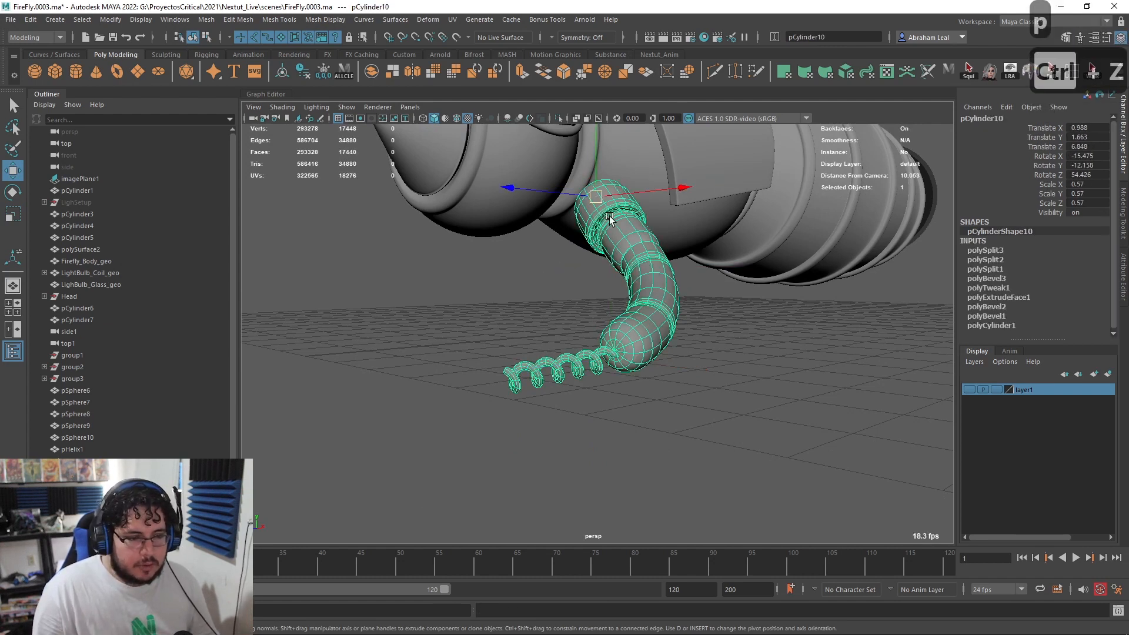
alt+drag(606, 247, 620, 193)
key(e)
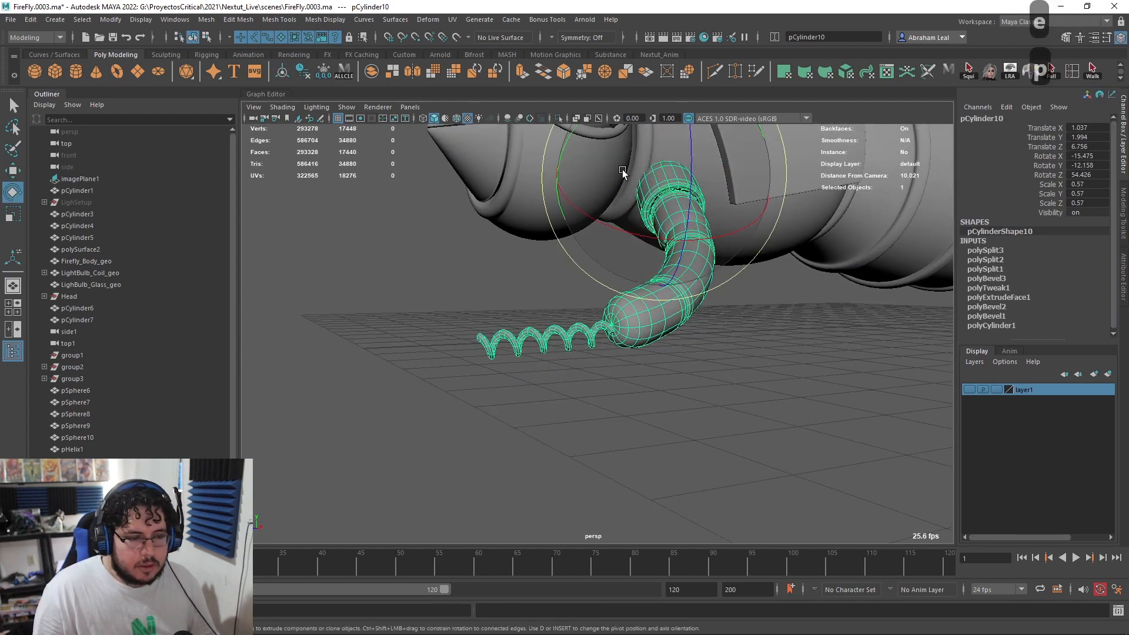
Step: Freeze the spring's transformations, undoing the test rotations
click(574, 319)
click(584, 330)
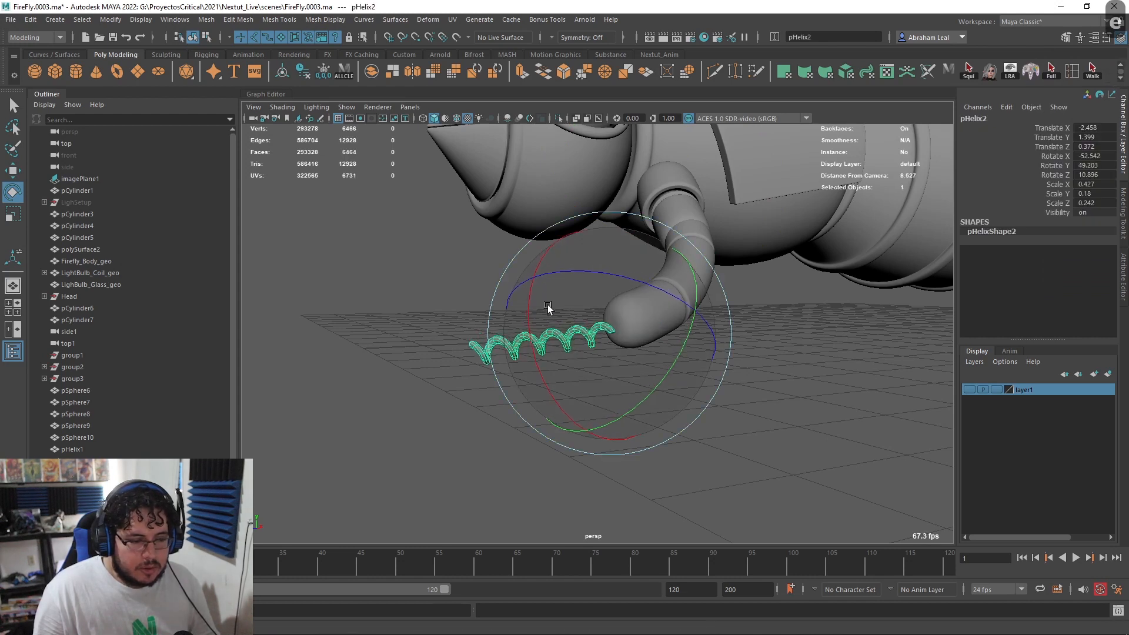
key(ctrl+z)
key(ctrl+z)
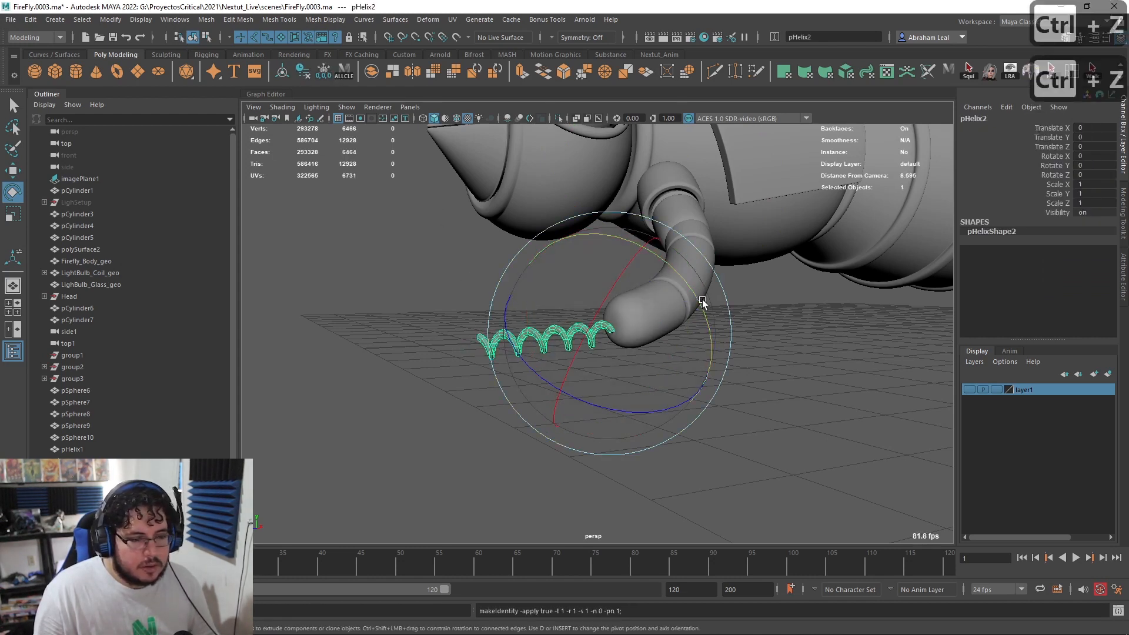
key(q)
key(e)
key(ctrl+z)
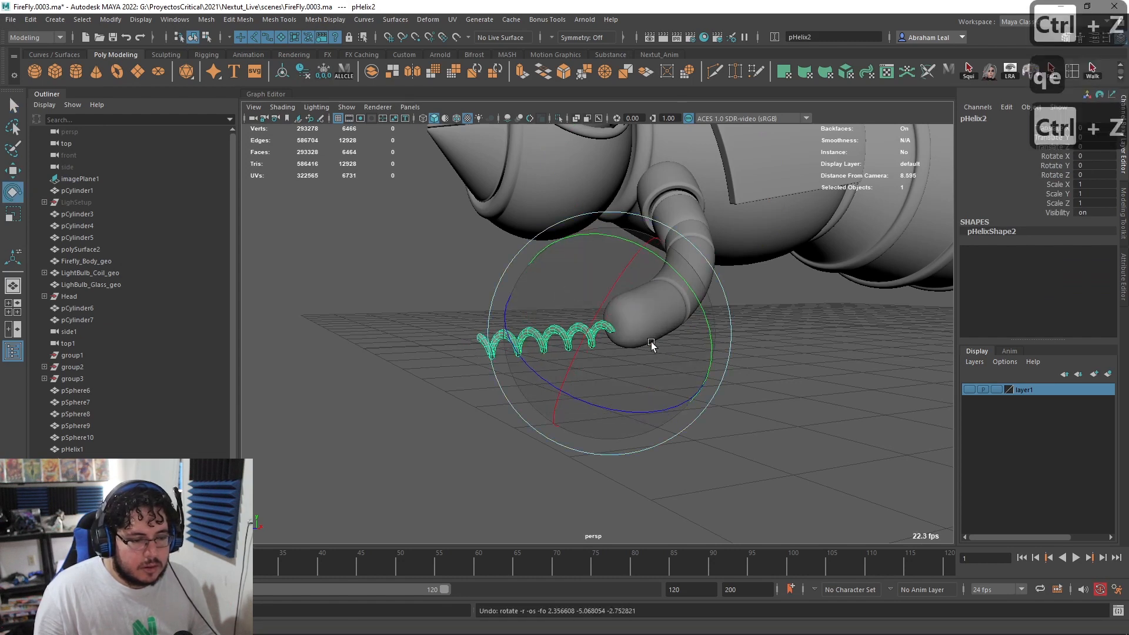
Step: Freeze the transformations of the curved leg segment and of the upper leg segment
key(q)
click(662, 321)
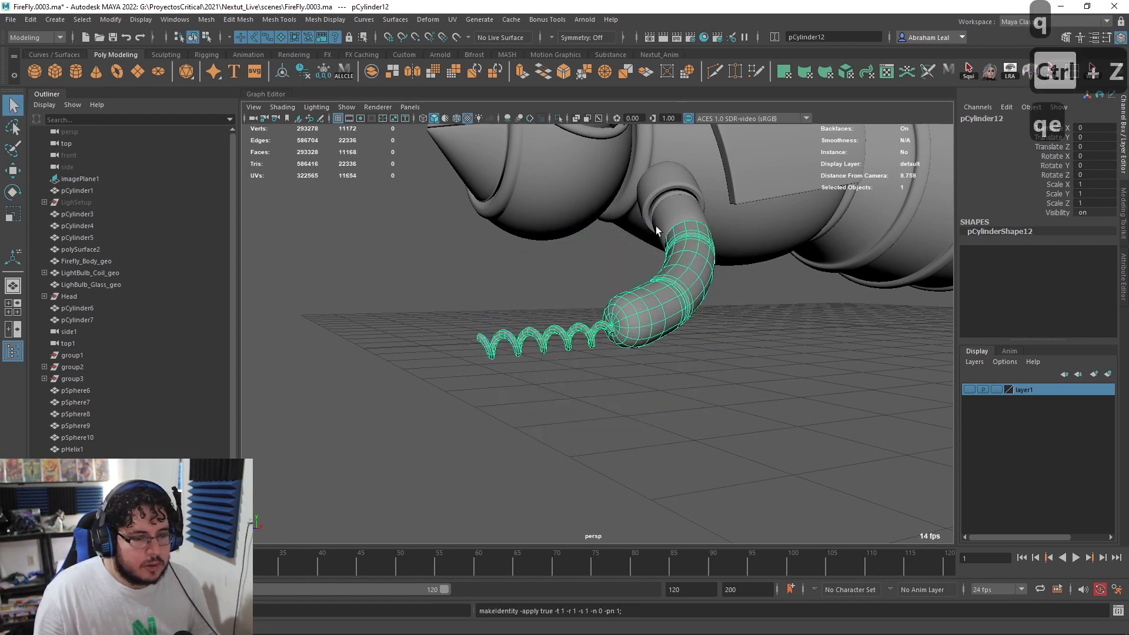
click(640, 176)
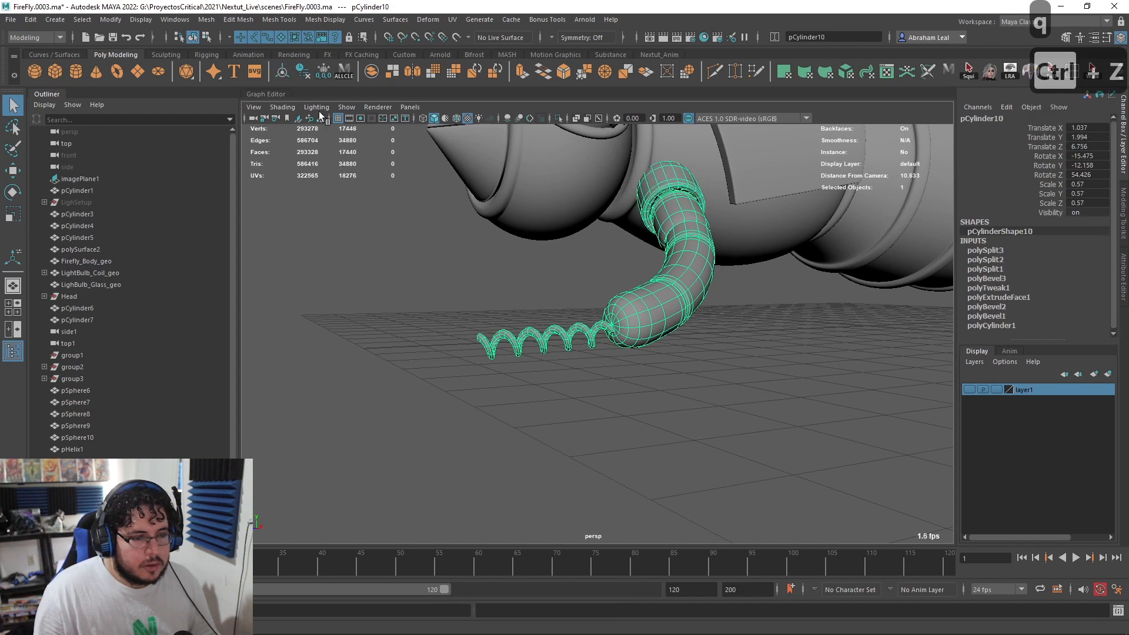
Step: Rotate the spring to about X 5.909, Y 3.773, Z -3.86 and shift it to about X 0.101, Y 0.056, Z -0.071
click(588, 339)
key(e)
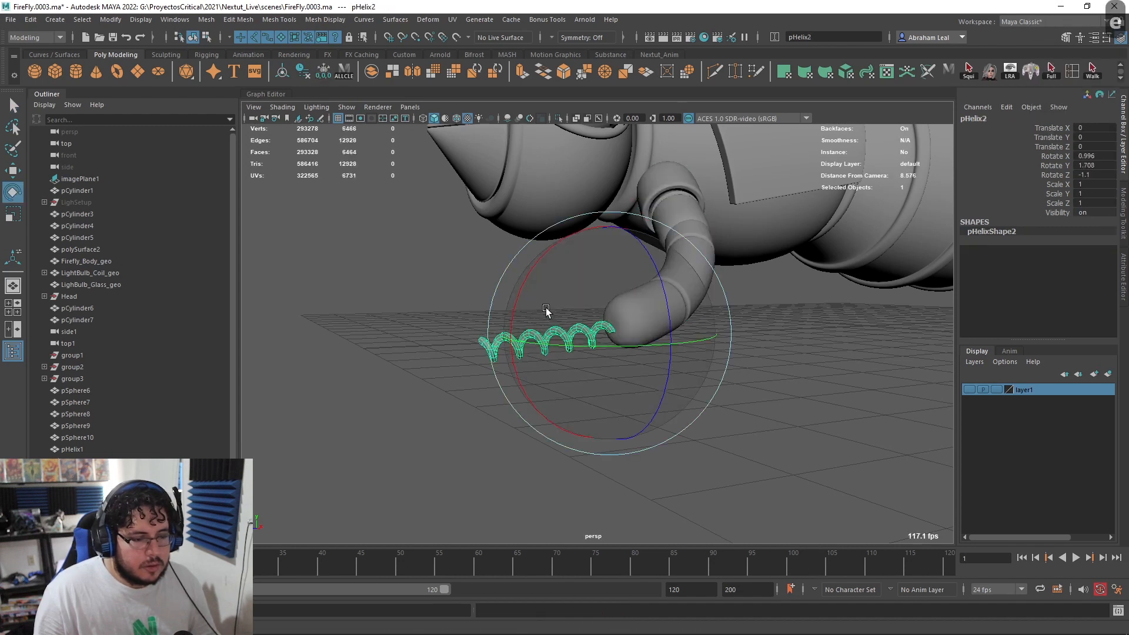
alt+drag(548, 314, 615, 314)
key(w)
alt+drag(615, 320, 456, 282)
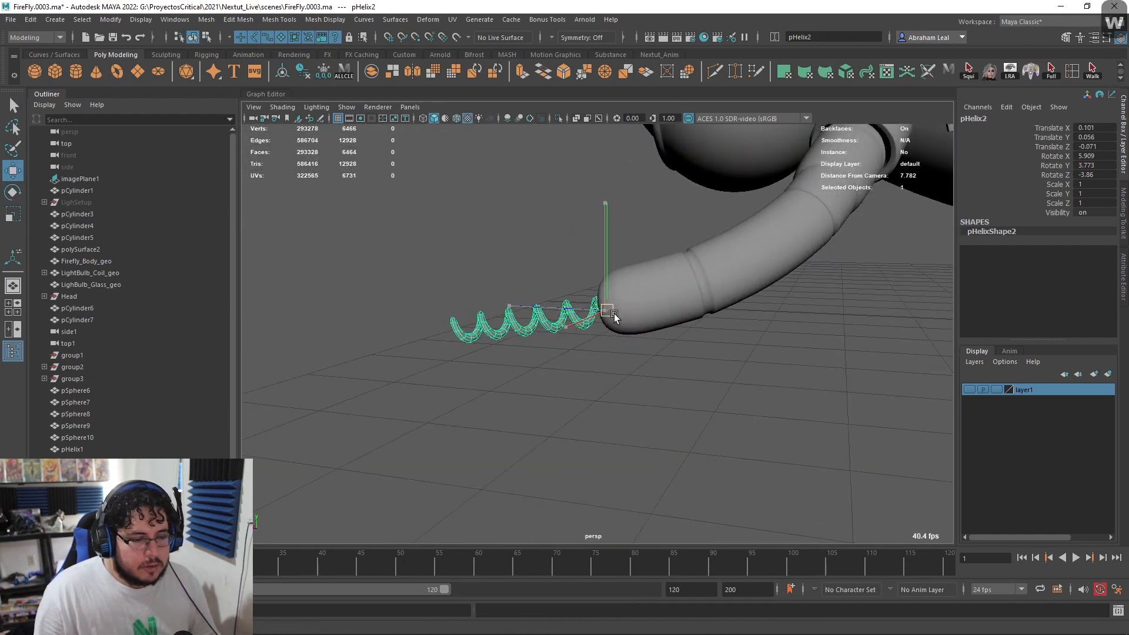
click(570, 280)
alt+drag(570, 280, 644, 266)
Step: Try to mirror a duplicate of the front leg with a scale of -1
key(q)
click(637, 217)
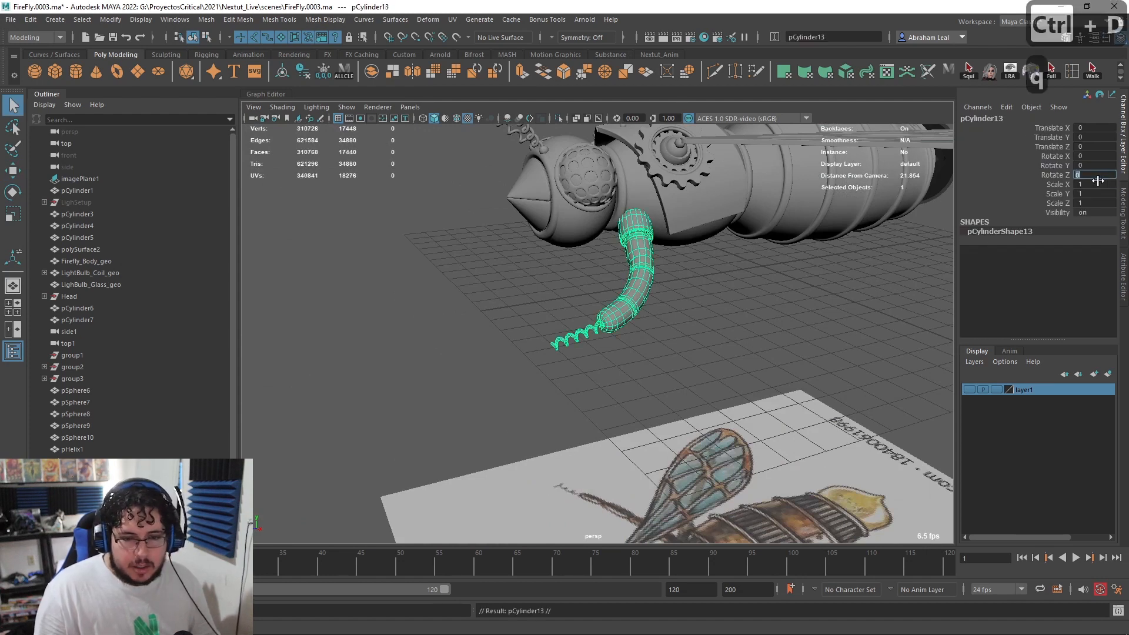
text(-1)
key(Return)
click(772, 312)
alt+drag(772, 311, 595, 302)
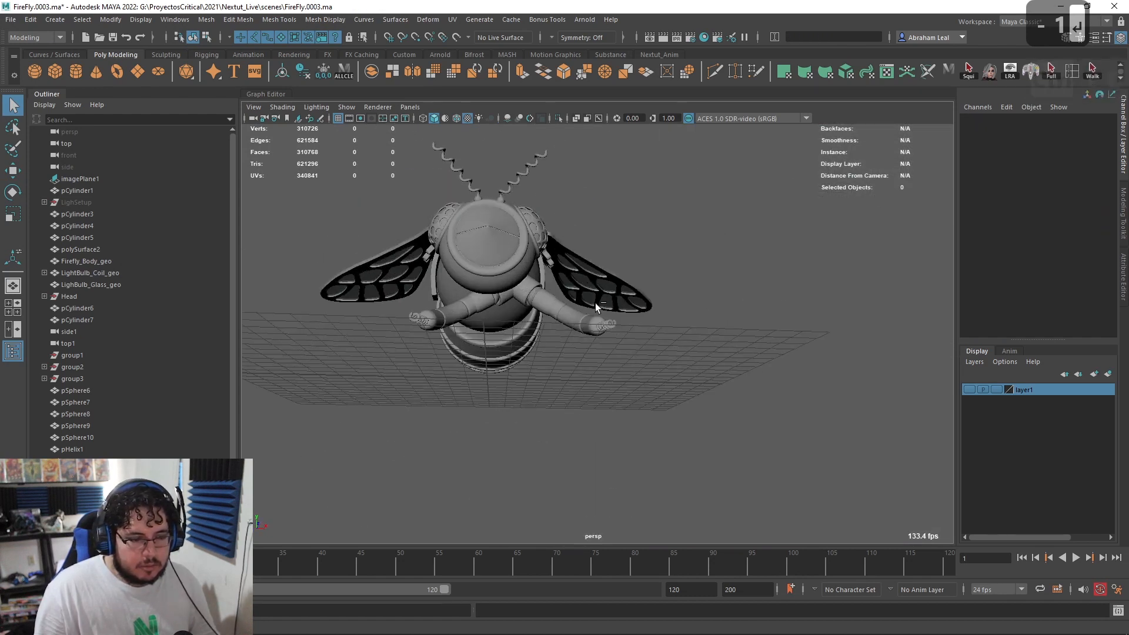
key(ctrl+z)
key(ctrl+z)
Step: Duplicate the front leg, group the copy, and set the group's Scale X to -1 to mirror it across the body
alt+middle_drag(595, 302, 680, 340)
alt+right_drag(680, 340, 730, 344)
alt+drag(731, 344, 703, 374)
click(671, 279)
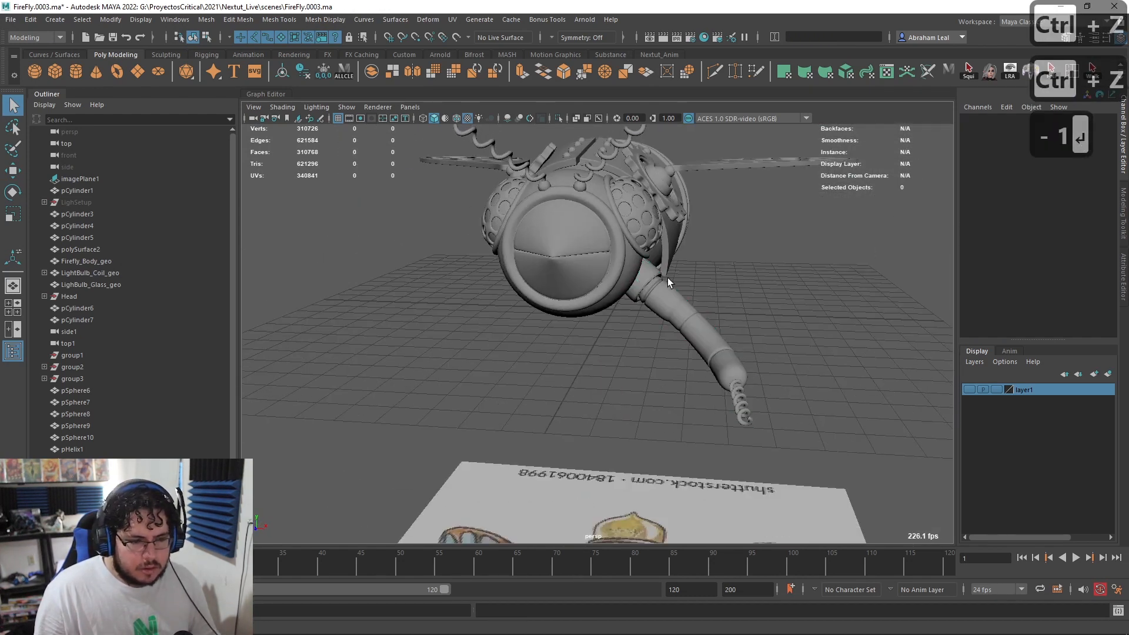
click(656, 274)
key(ctrl+g)
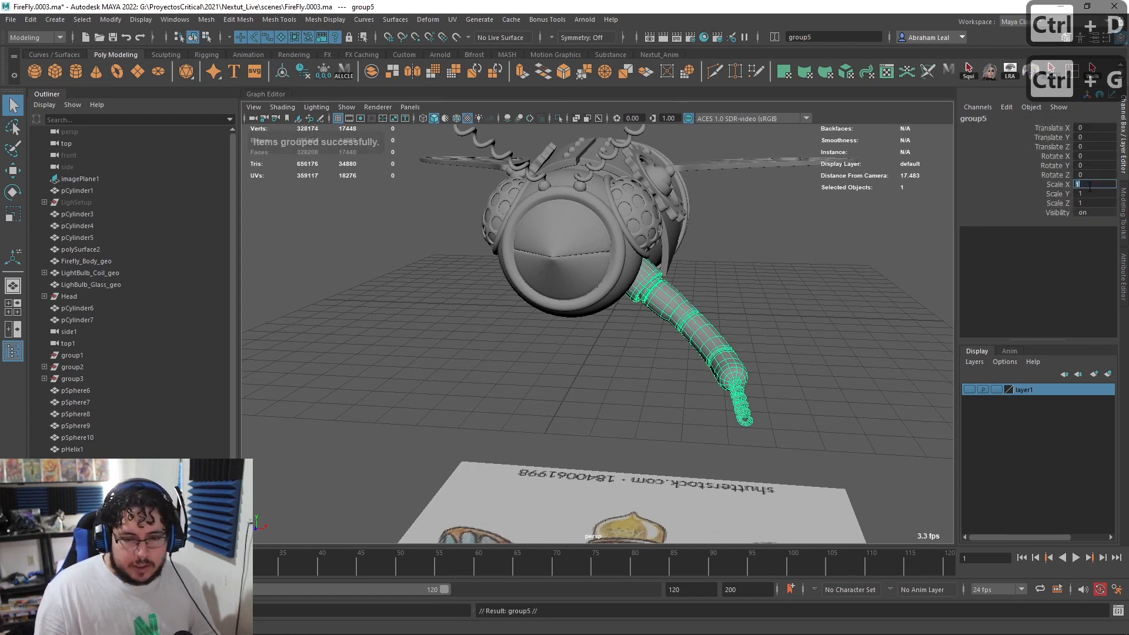
text(-1)
key(Return)
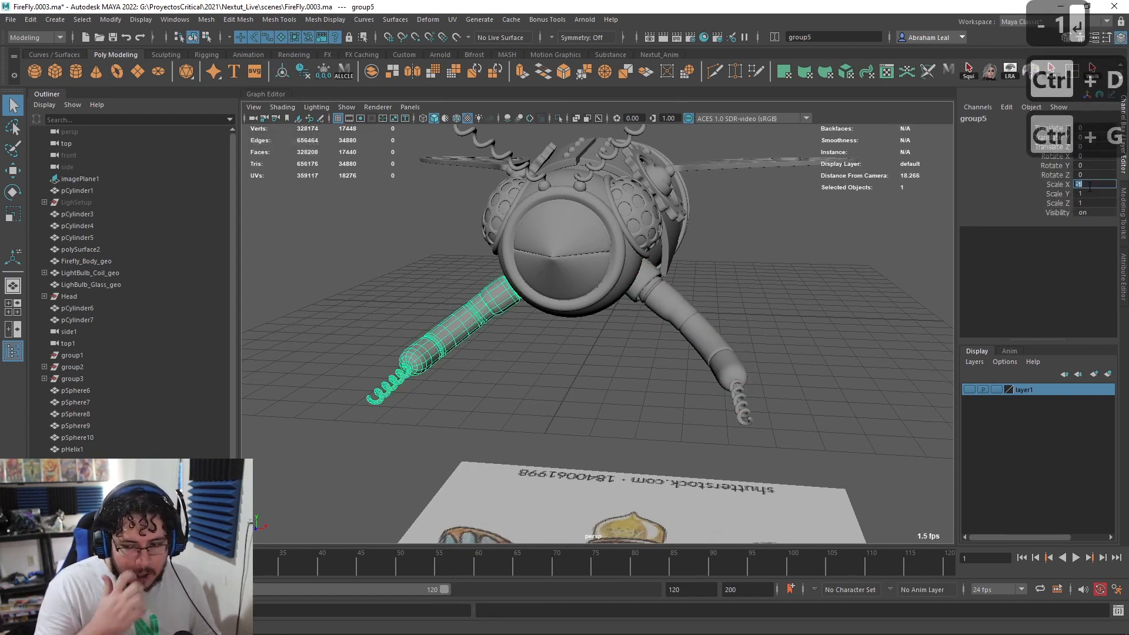
alt+drag(794, 235, 691, 313)
scroll(824, 288, down, 5)
click(824, 289)
scroll(611, 265, down, 3)
scroll(628, 366, up, 6)
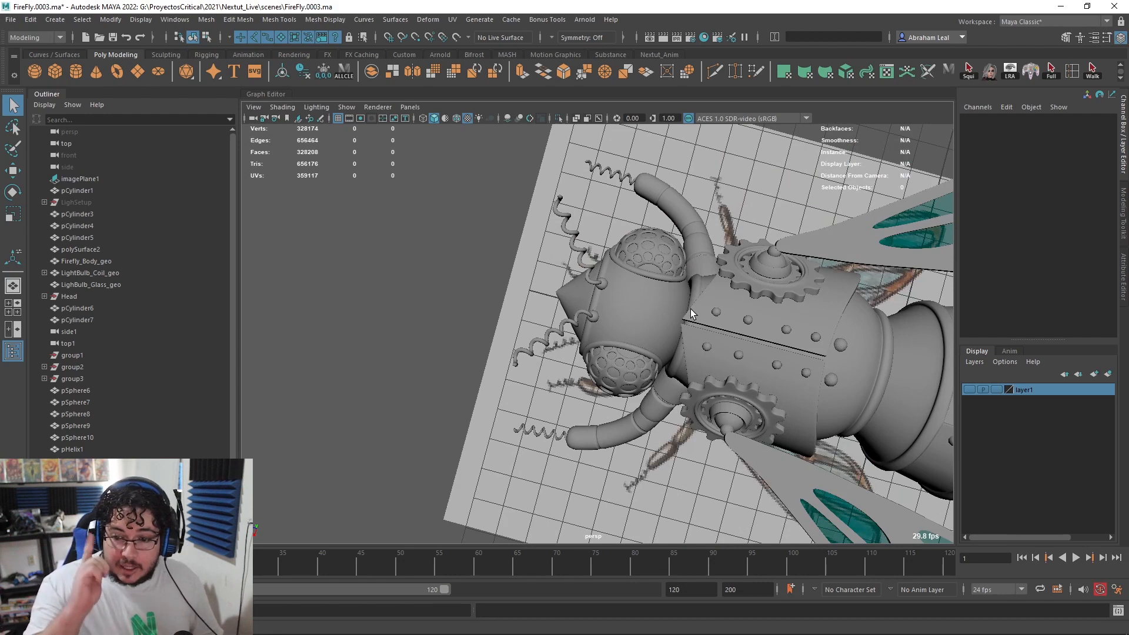
Step: Duplicate the front leg and move the copy to the hind leg's base in the reference, about X 0.629, Z -3.461
alt+drag(691, 313, 625, 337)
scroll(648, 326, down, 6)
scroll(592, 306, up, 5)
click(591, 306)
key(ctrl+d)
key(w)
scroll(598, 276, down, 6)
key(space)
key(4)
alt+middle_drag(618, 274, 698, 442)
alt+middle_drag(680, 212, 729, 516)
drag(547, 283, 590, 308)
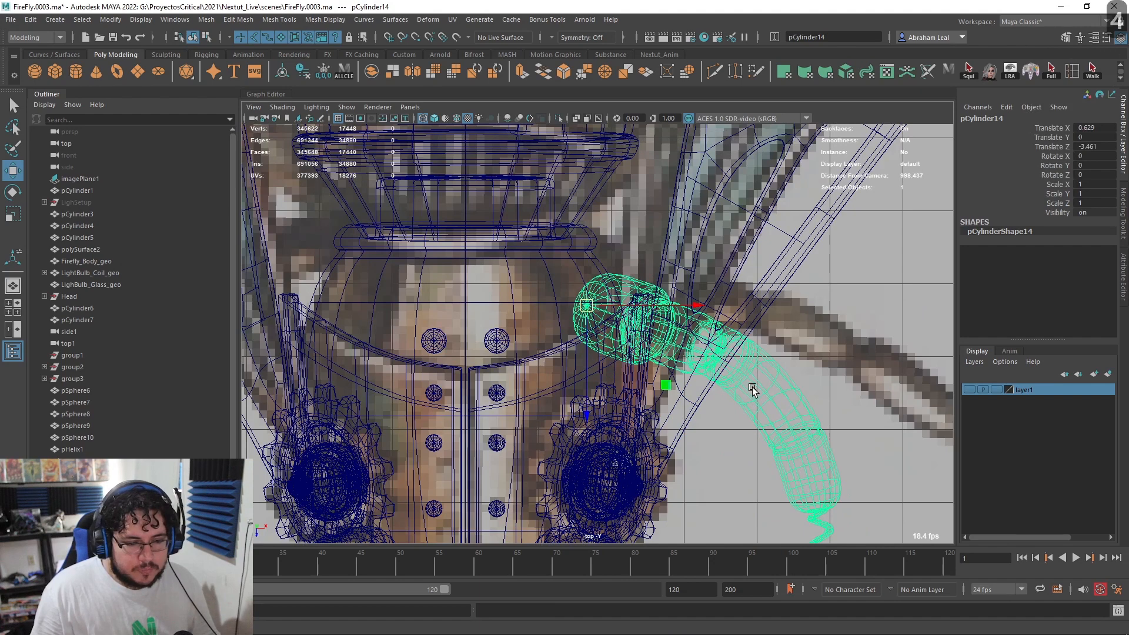
Step: Delete the curved segment and the spring from the copied hind leg
key(Delete)
scroll(789, 410, down, 5)
key(space)
mouse_move(785, 393)
mouse_down()
mouse_move(785, 353)
mouse_move(727, 288)
mouse_move(682, 270)
mouse_move(567, 300)
mouse_move(582, 276)
mouse_move(580, 245)
mouse_move(673, 303)
mouse_move(680, 274)
mouse_move(751, 256)
mouse_move(729, 269)
mouse_up()
key(6)
Step: Move and rotate the copied hind leg's upper segment to fit against the rear of the thorax
scroll(683, 269, up, 5)
click(585, 268)
key(w)
key(e)
drag(729, 269, 672, 252)
Step: Try to scale the copied hind leg's middle segment
key(q)
alt+right_drag(681, 299, 646, 488)
alt+middle_drag(646, 488, 628, 428)
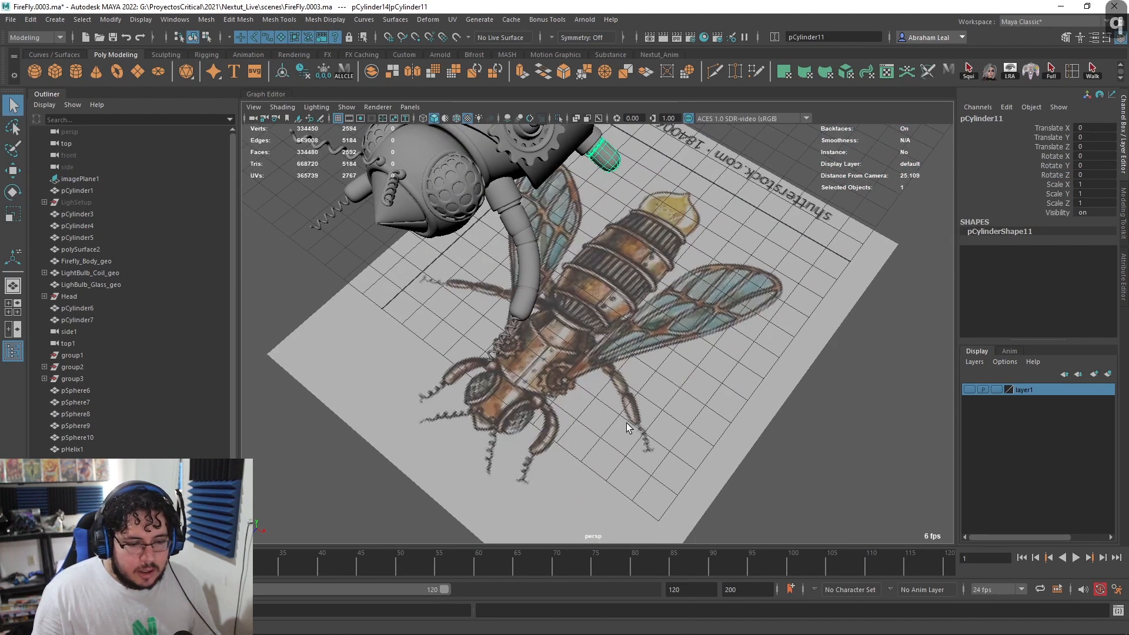
alt+middle_drag(648, 351, 666, 424)
alt+right_drag(666, 424, 698, 403)
alt+drag(698, 403, 617, 320)
alt+right_drag(617, 320, 657, 334)
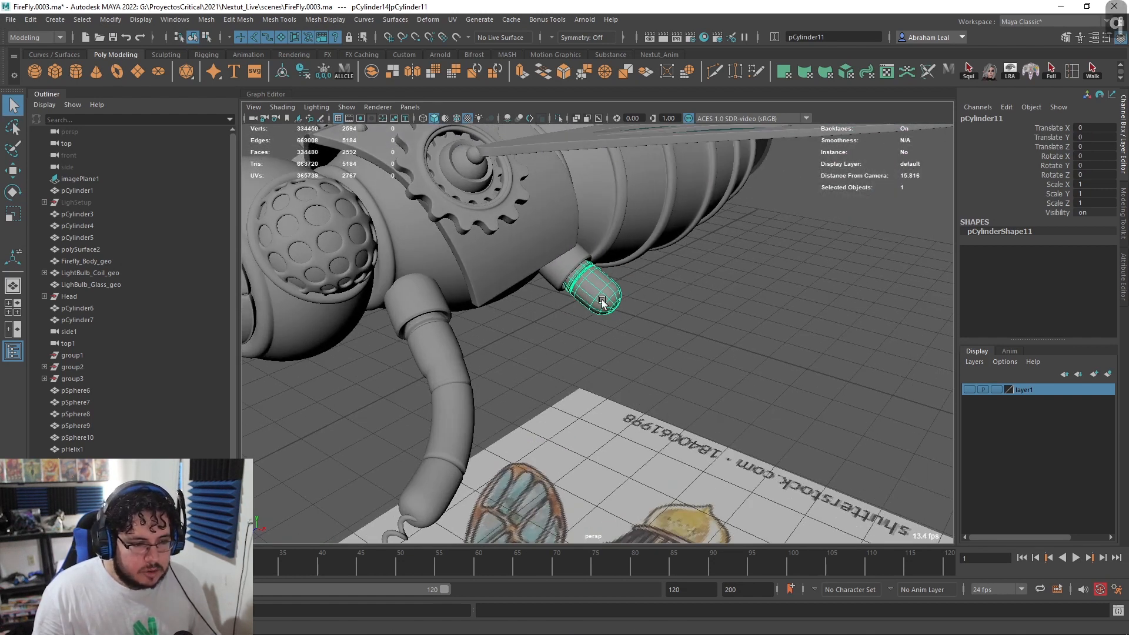
alt+drag(611, 269, 645, 253)
key(r)
click(584, 313)
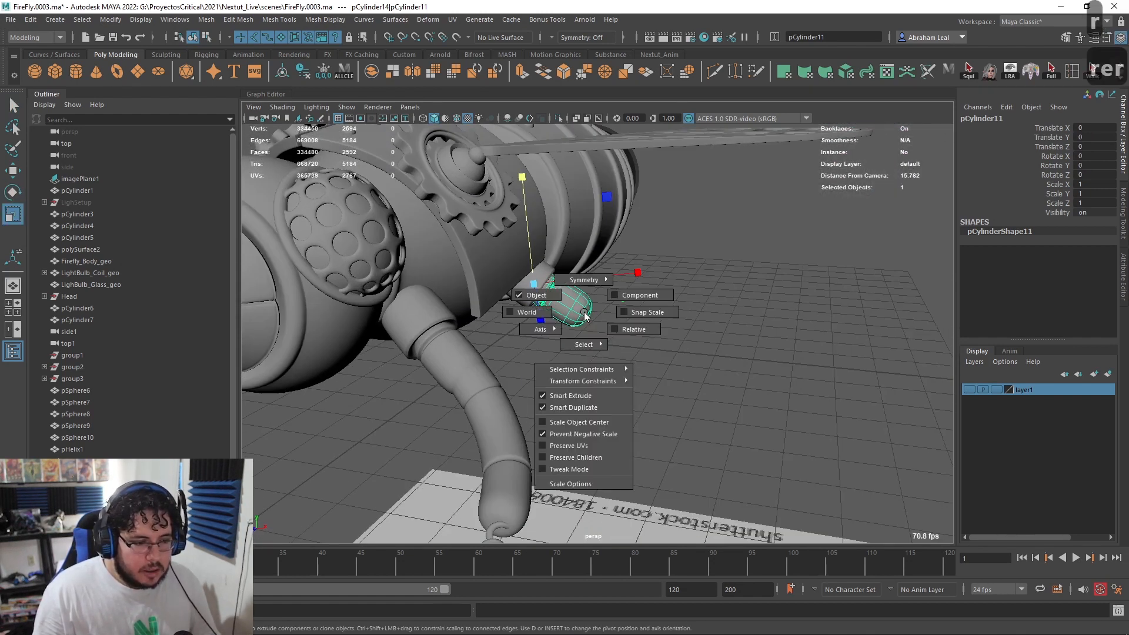
scroll(584, 313, up, 3)
key(ctrl+z)
Step: Rotate the hind leg's upper segment to about X -8.274, Y 21.111, Z 4.38 against the reference in the wireframe top view
alt+drag(518, 263, 661, 362)
key(w)
scroll(666, 397, down, 7)
key(space)
key(space)
key(4)
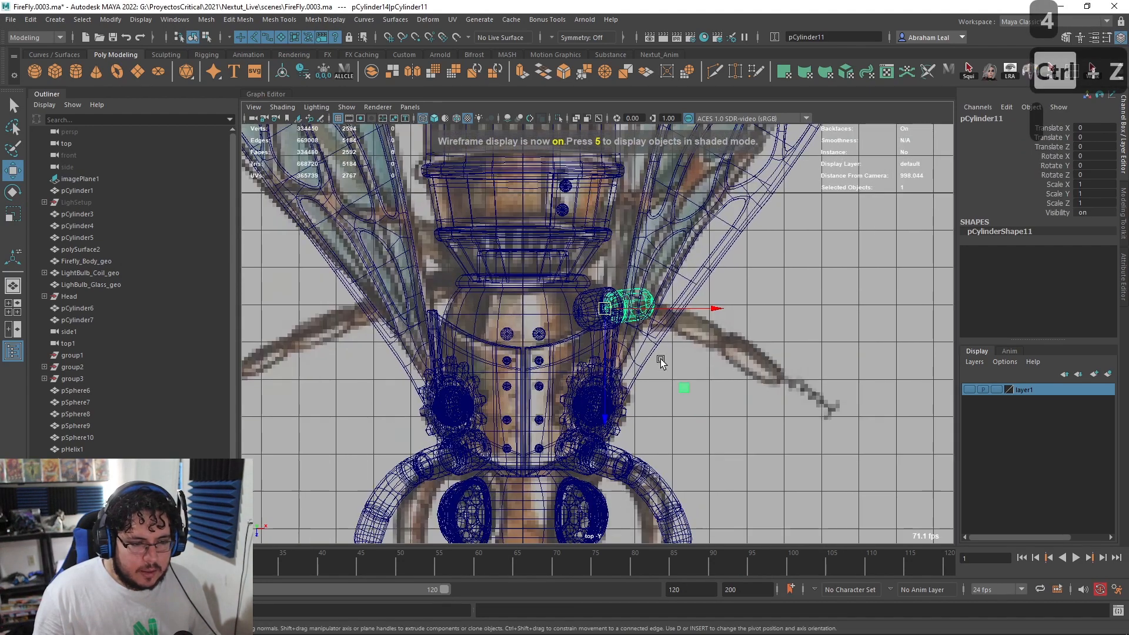
scroll(663, 358, up, 4)
click(596, 263)
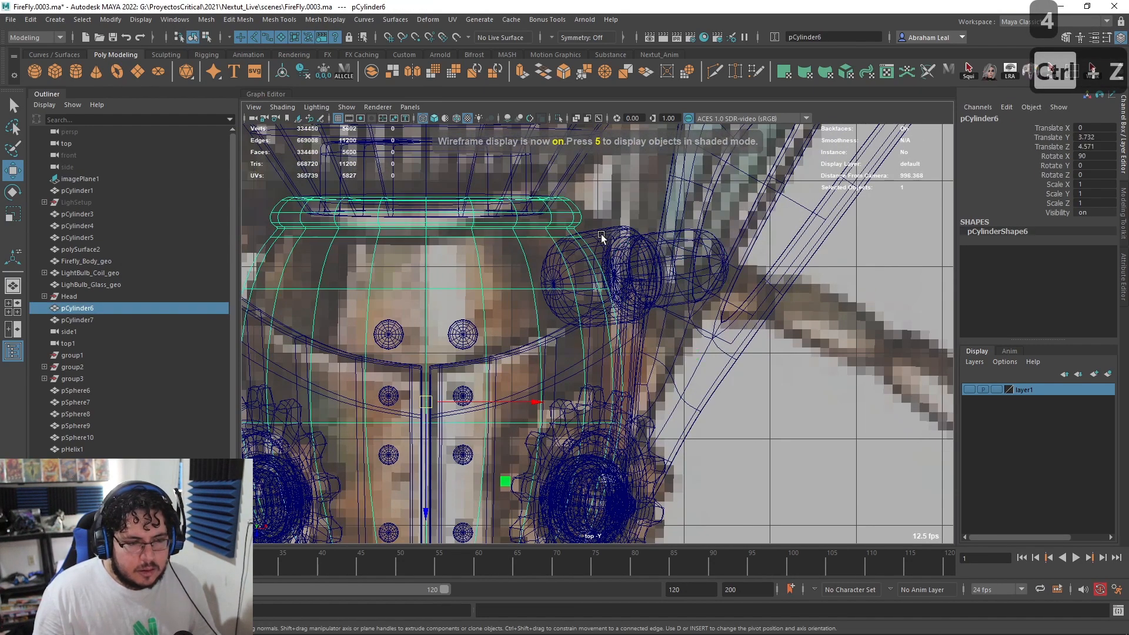
click(584, 315)
key(e)
drag(526, 317, 514, 288)
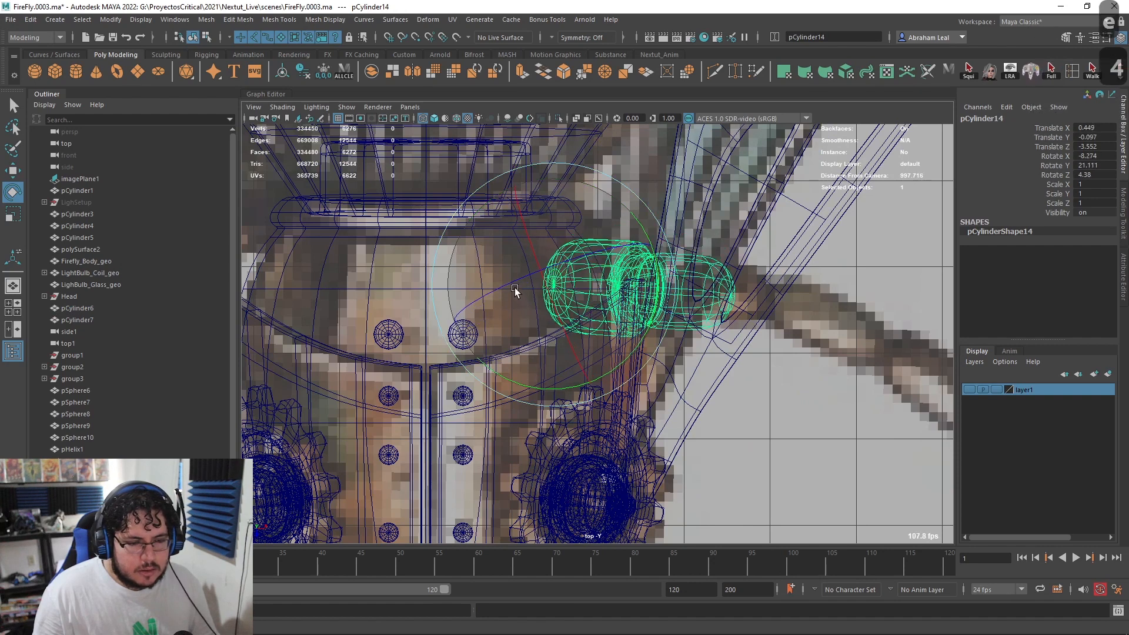
Step: Delete the middle segment of the copied hind leg, keeping only its upper joint
click(712, 272)
key(space)
drag(731, 301, 704, 300)
alt+right_drag(704, 342, 746, 414)
key(q)
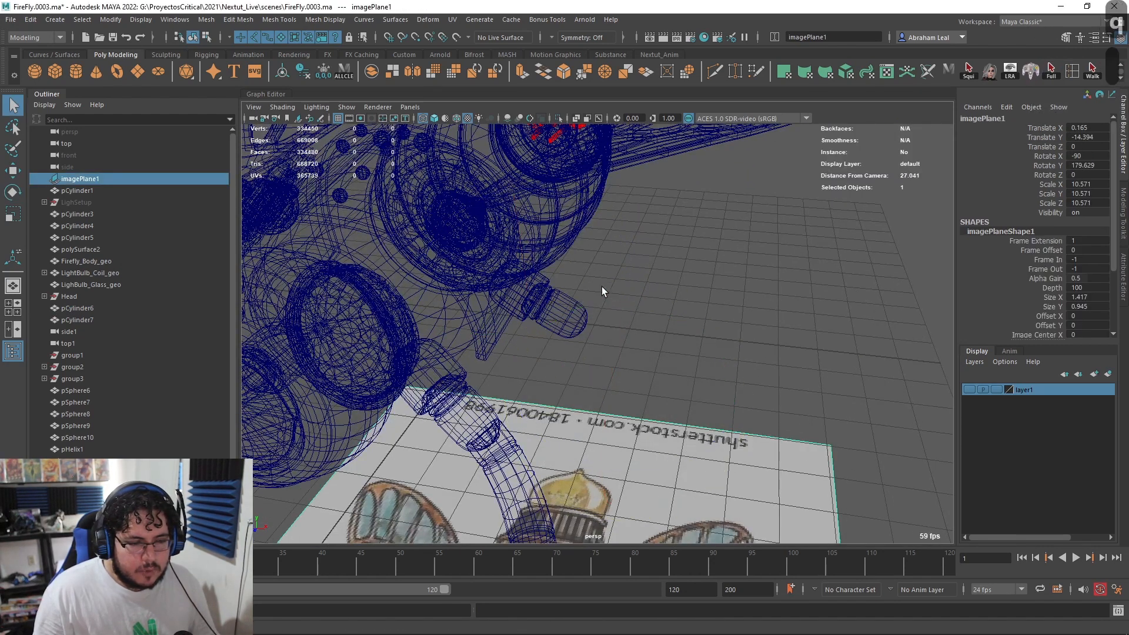
click(573, 303)
key(Delete)
alt+drag(669, 368, 672, 276)
Step: Create a polygon cylinder and place it over the hind leg in the reference at about X 6.635, Z 5.234
key(space)
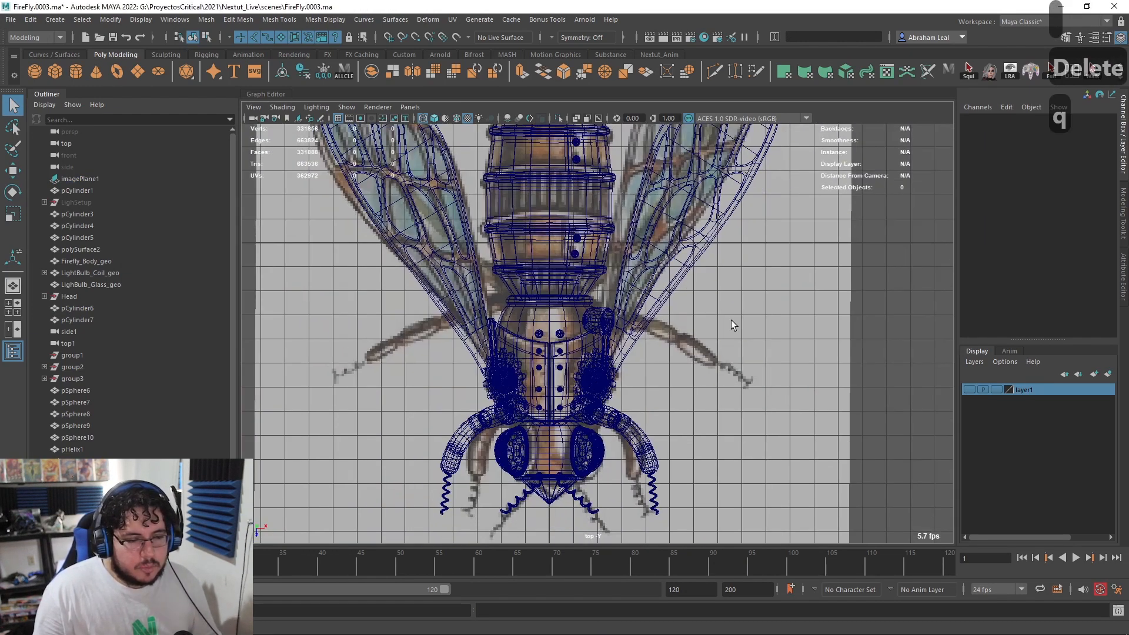
scroll(731, 324, up, 5)
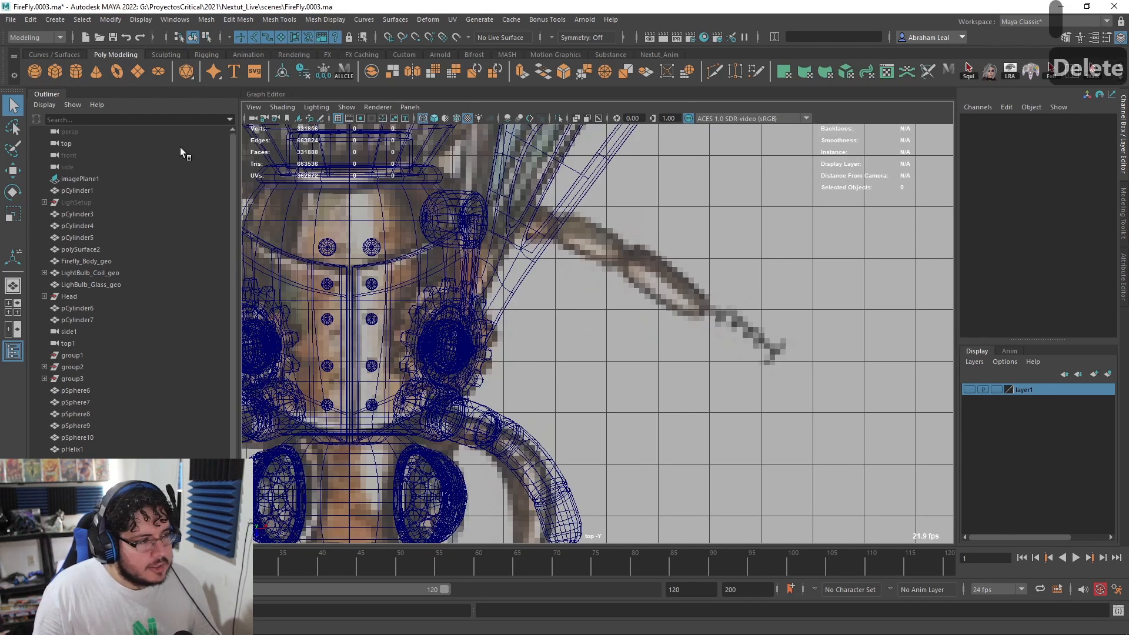
key(ctrl+z)
scroll(590, 287, down, 6)
key(w)
scroll(632, 323, up, 5)
Step: Set the new cylinder's Rotate Z to 90, undoing the freehand rotation
key(e)
drag(687, 341, 641, 272)
key(ctrl+z)
key(ctrl+z)
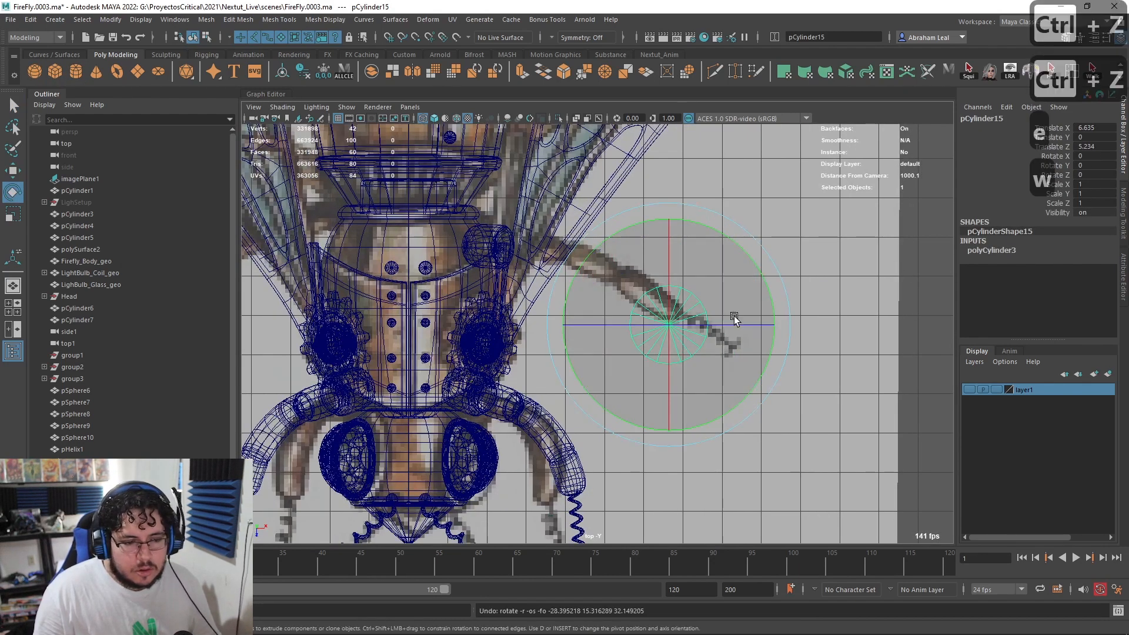
text(90)
key(Return)
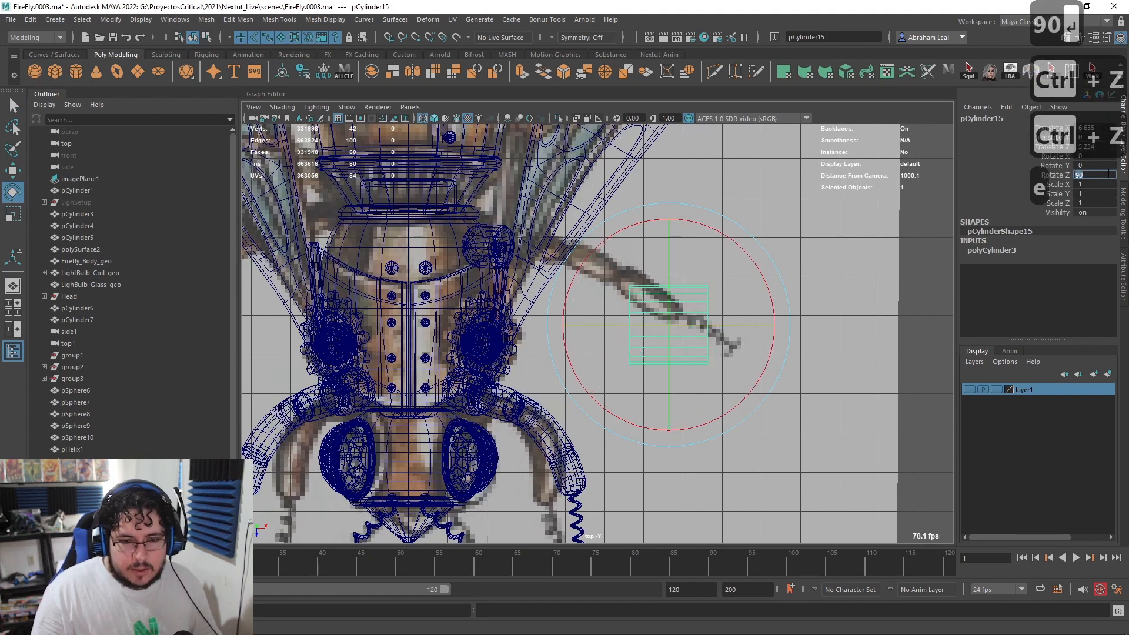
Step: Thin the new cylinder to about 0.378 in Scale X and Z and move it to about X 6.11, Z 4.424 over the reference leg
click(833, 195)
click(696, 321)
key(r)
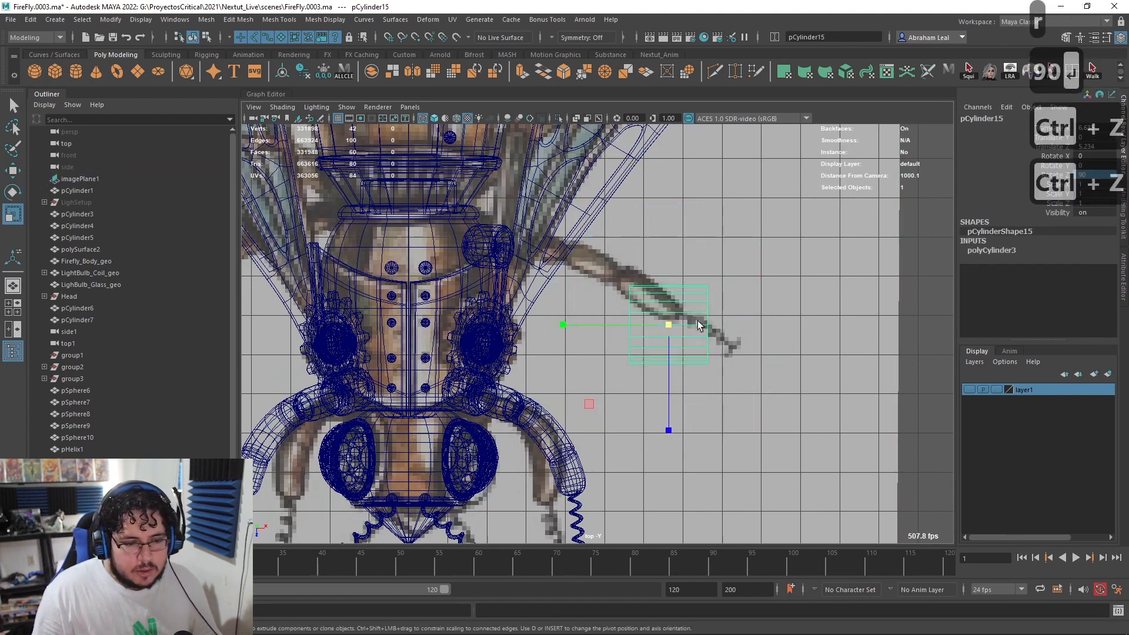
ctrl+drag(599, 325, 532, 319)
middle_drag(597, 363, 624, 372)
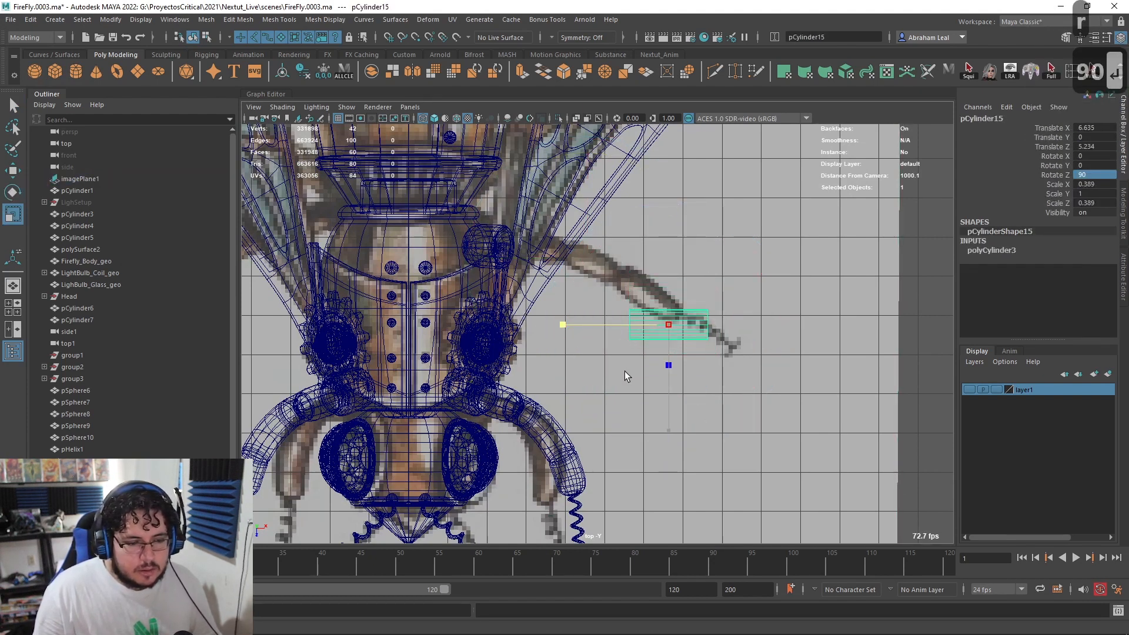
key(w)
drag(675, 334, 742, 282)
key(e)
key(ctrl+z)
key(q)
Step: Bevel the edge loops at both ends of the cylinder with Fraction 0.42 and 2 segments
scroll(700, 303, up, 3)
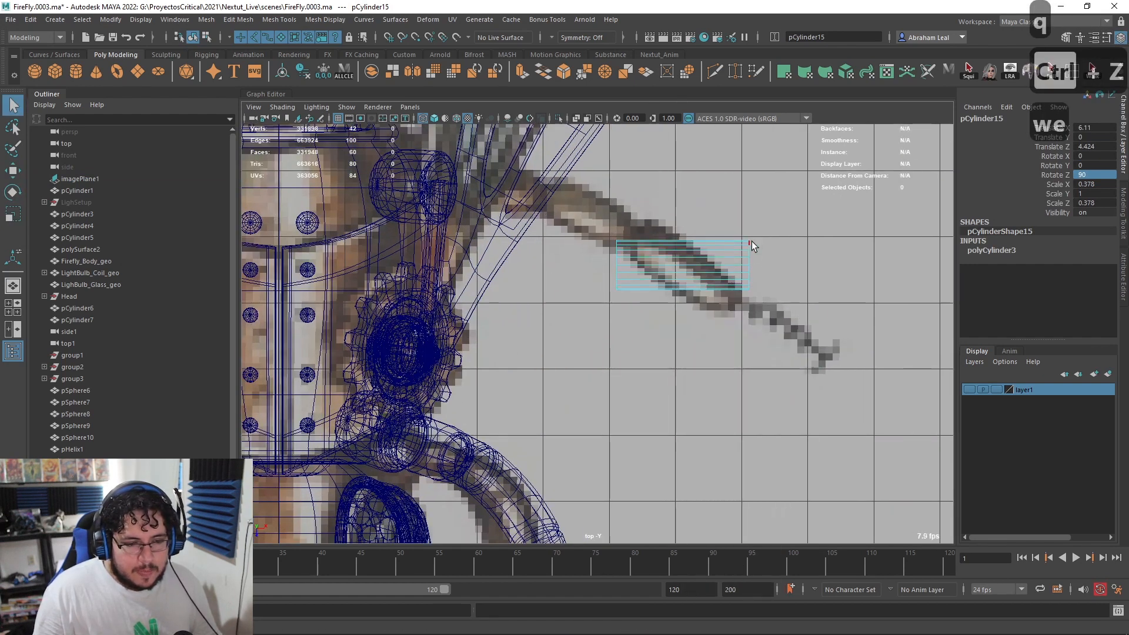
right_drag(750, 238, 751, 221)
double_click(751, 253)
shift+double_click(617, 252)
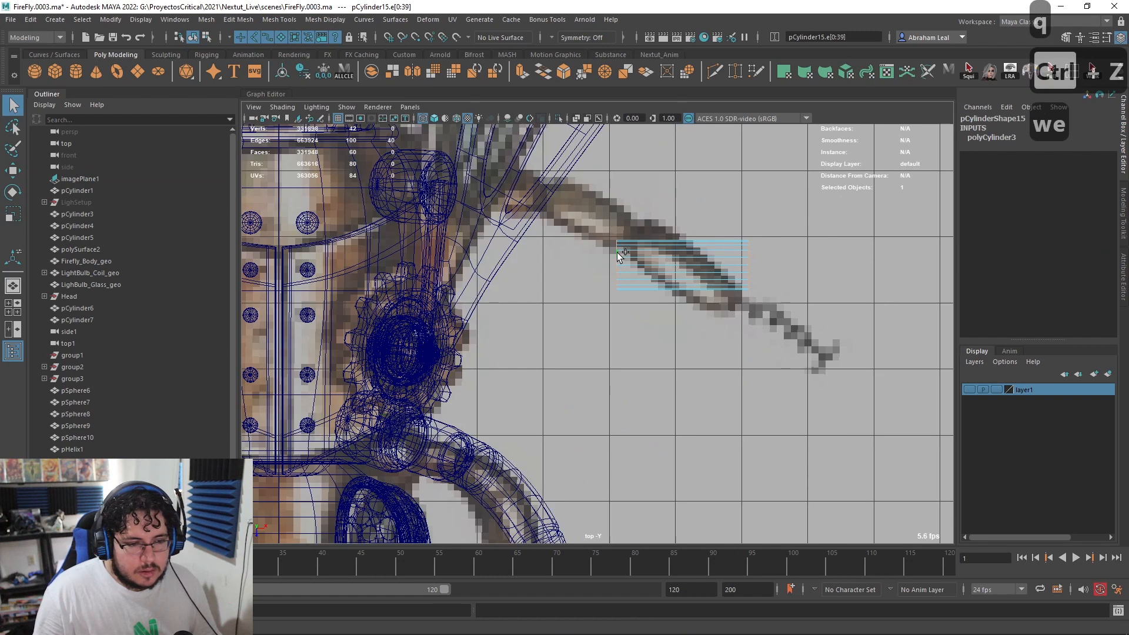
click(564, 72)
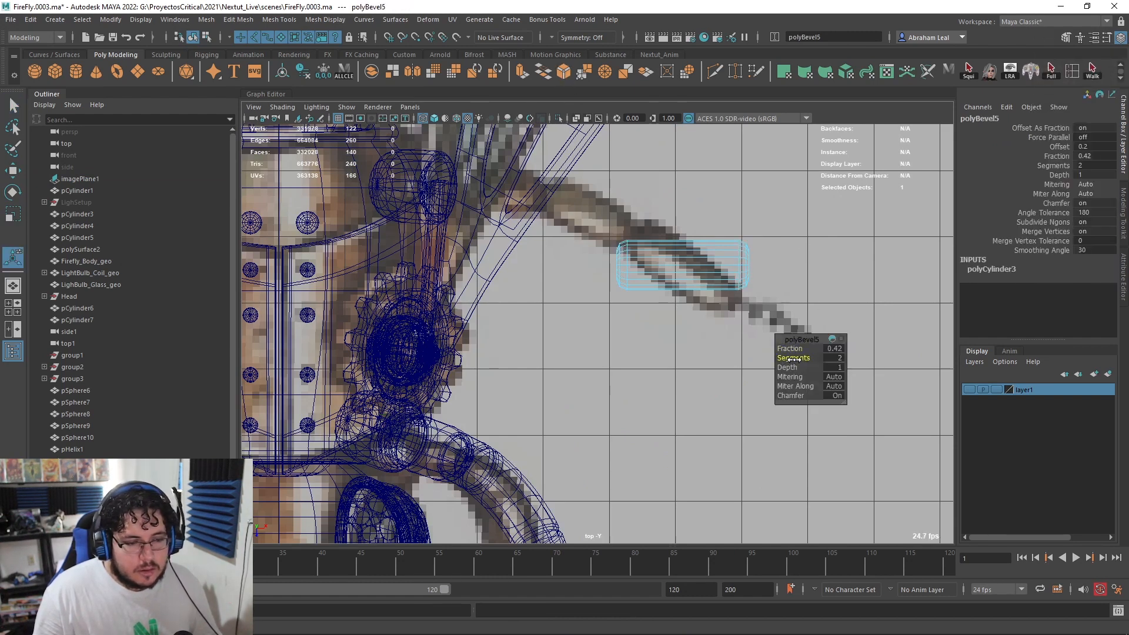
key(q)
click(750, 293)
Step: Snap the beveled cylinder's pivot to the center of its end cap nearest the firefly's body
key(6)
click(718, 251)
scroll(719, 254, down, 4)
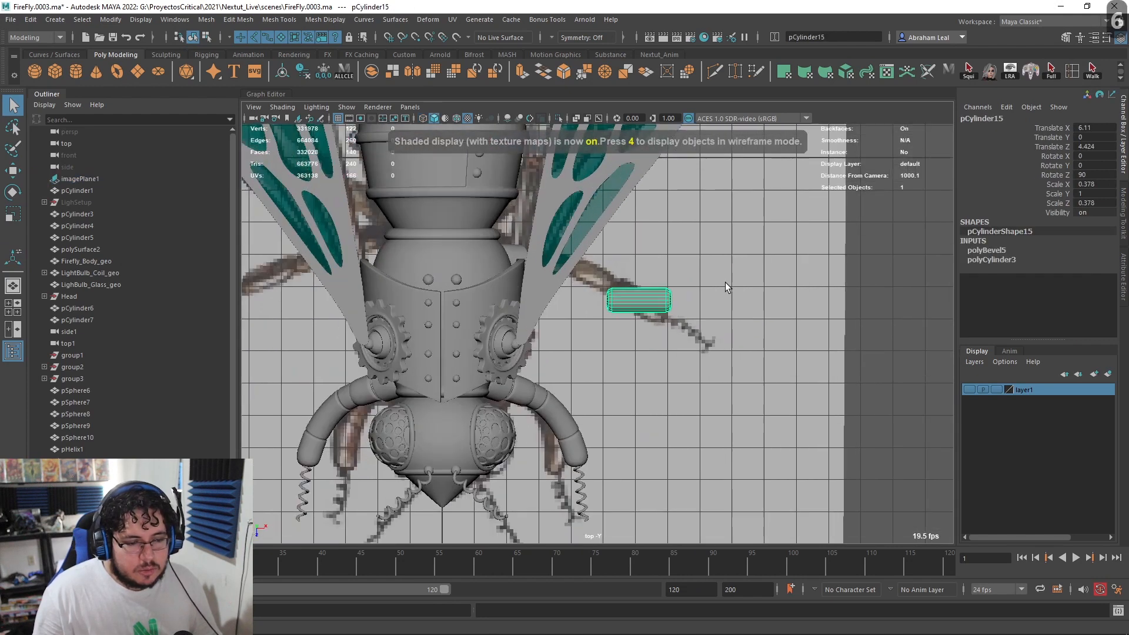
scroll(724, 283, up, 2)
key(space)
drag(723, 328, 728, 311)
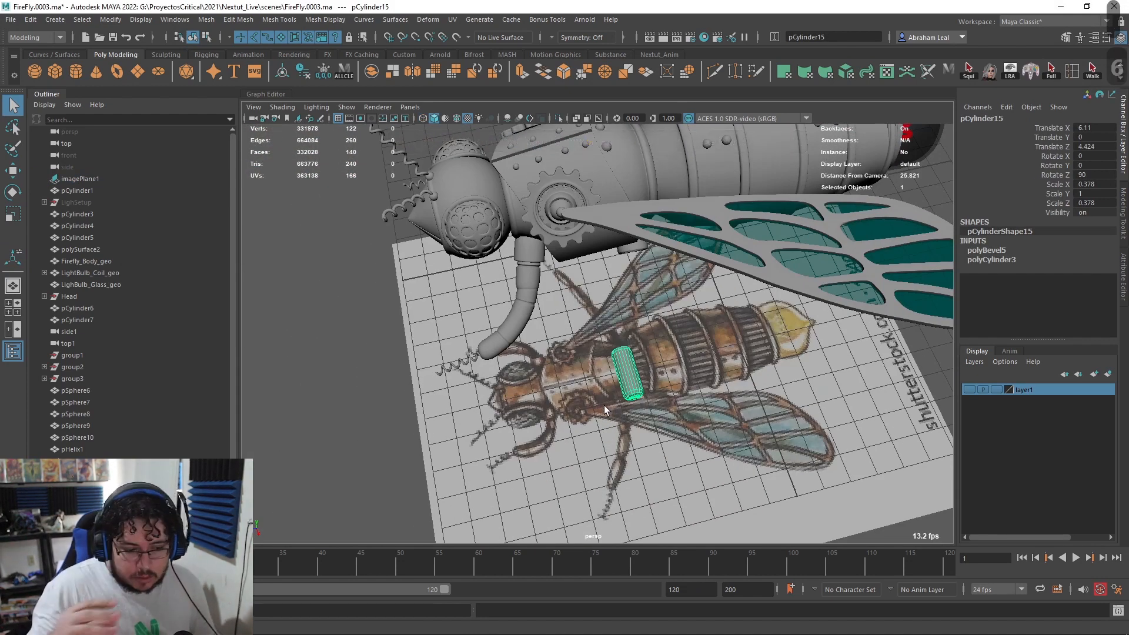
scroll(647, 290, up, 5)
alt+drag(646, 359, 649, 253)
scroll(653, 291, down, 4)
alt+drag(653, 292, 650, 368)
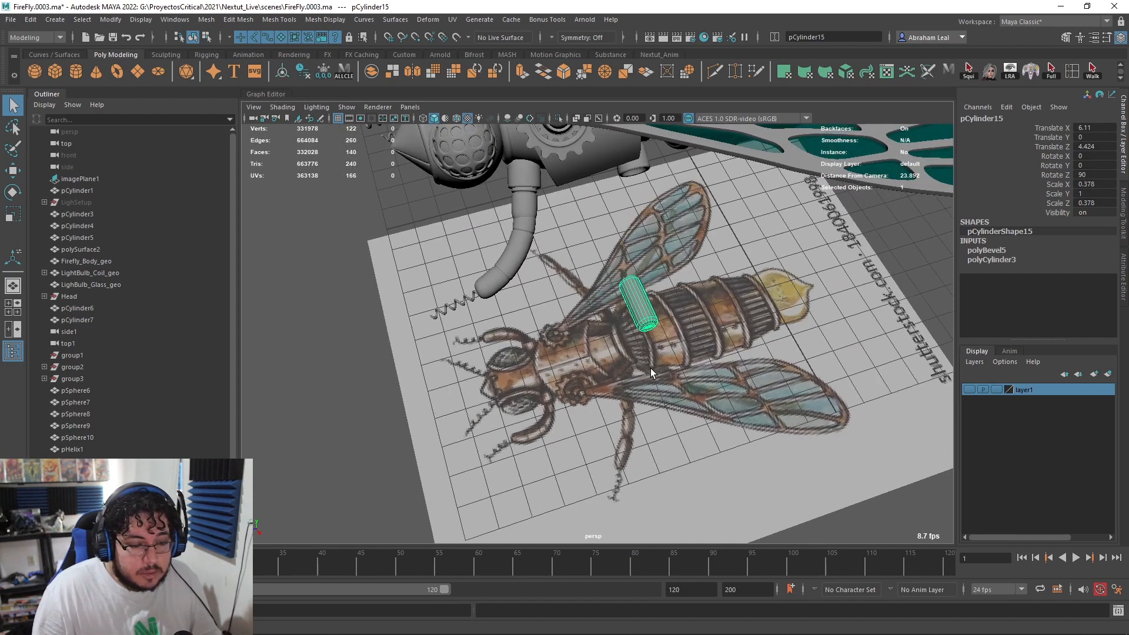
alt+middle_drag(686, 342, 686, 352)
alt+drag(685, 353, 696, 249)
scroll(673, 332, up, 3)
key(w)
alt+middle_drag(697, 249, 704, 347)
scroll(703, 348, up, 3)
alt+drag(703, 347, 712, 318)
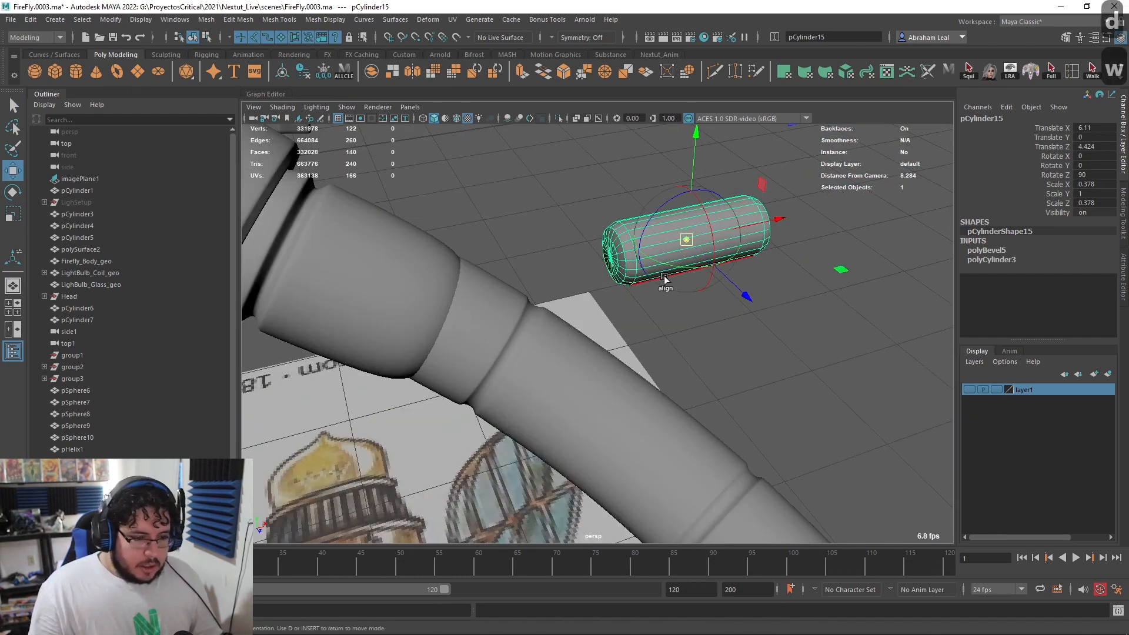
alt+drag(625, 260, 735, 416)
scroll(706, 307, down, 4)
Step: Duplicate the cylinder twice in the top view, snapping the copies end to end into a straight row of three
key(space)
key(space)
drag(699, 379, 687, 374)
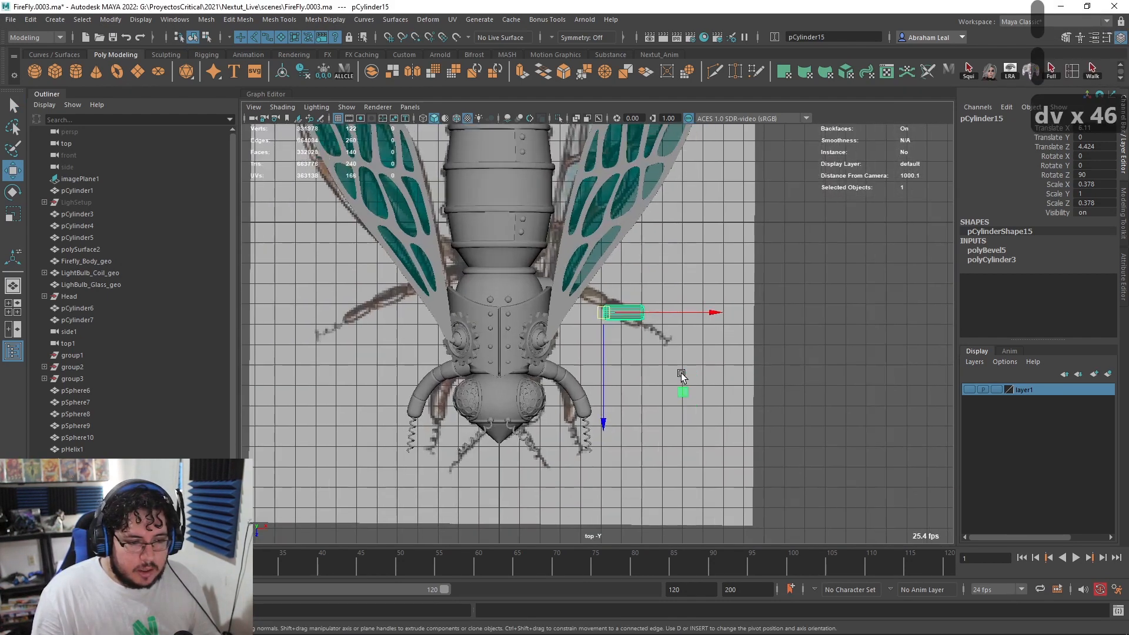
scroll(651, 316, up, 5)
drag(611, 275, 882, 290)
key(ctrl+d)
key(ctrl+d)
Step: Shorten the first cylinder of the row to a Scale Y of about 0.7
click(688, 287)
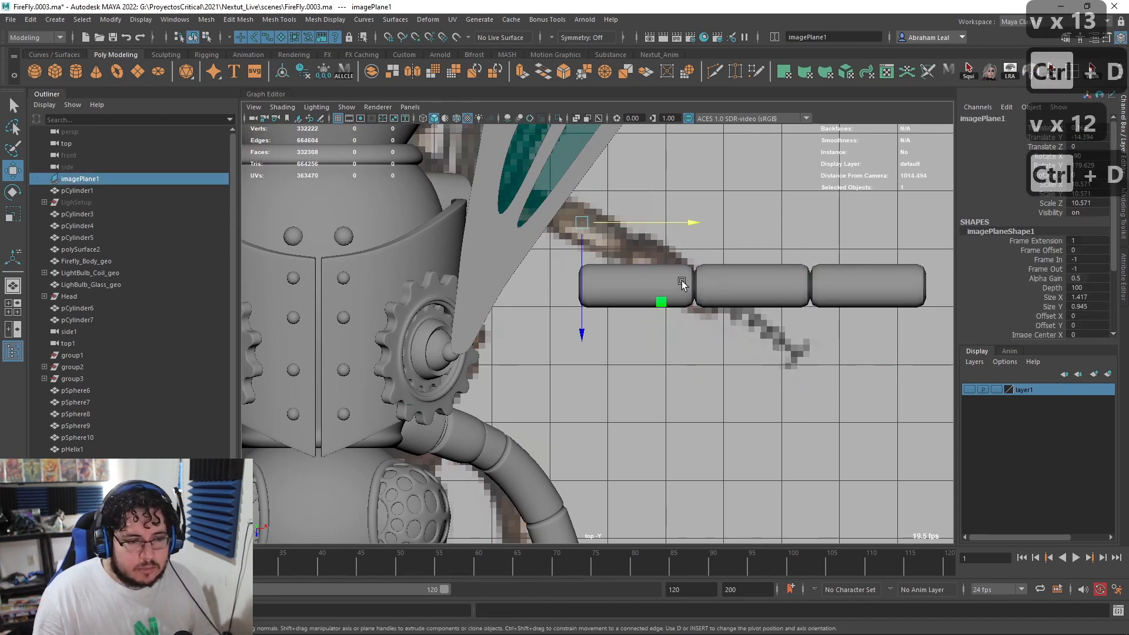
click(681, 283)
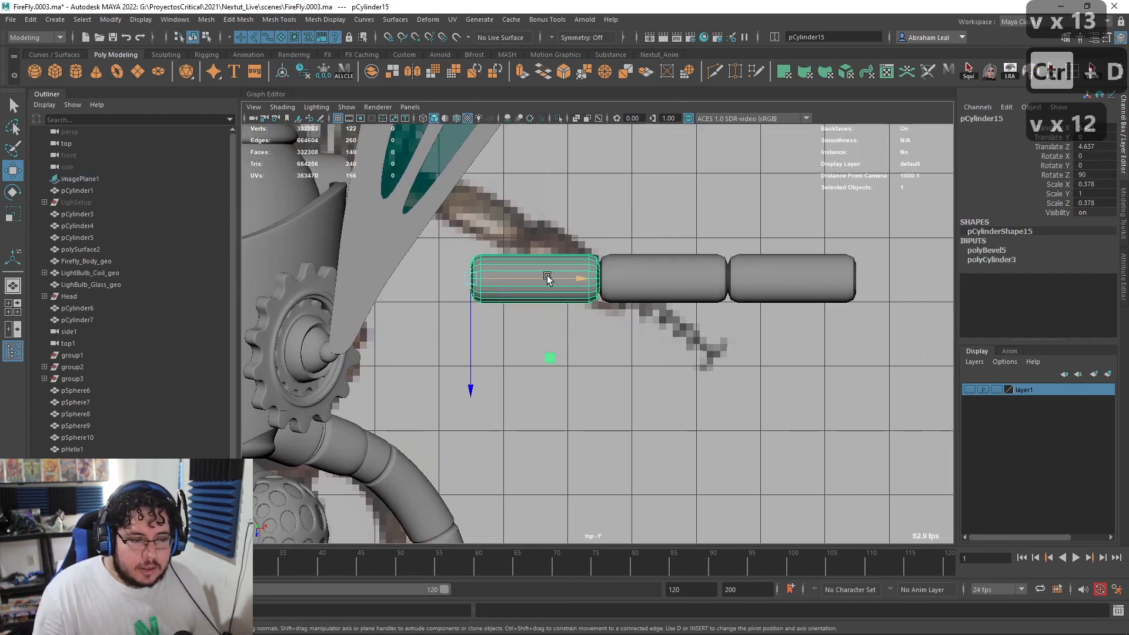
key(r)
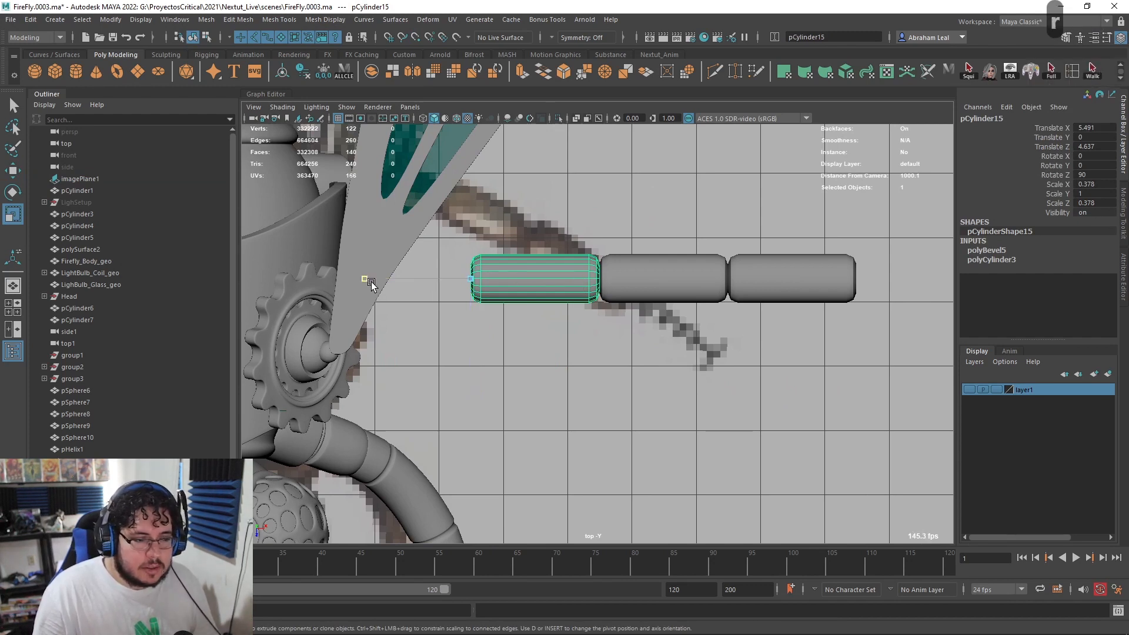
click(672, 292)
key(w)
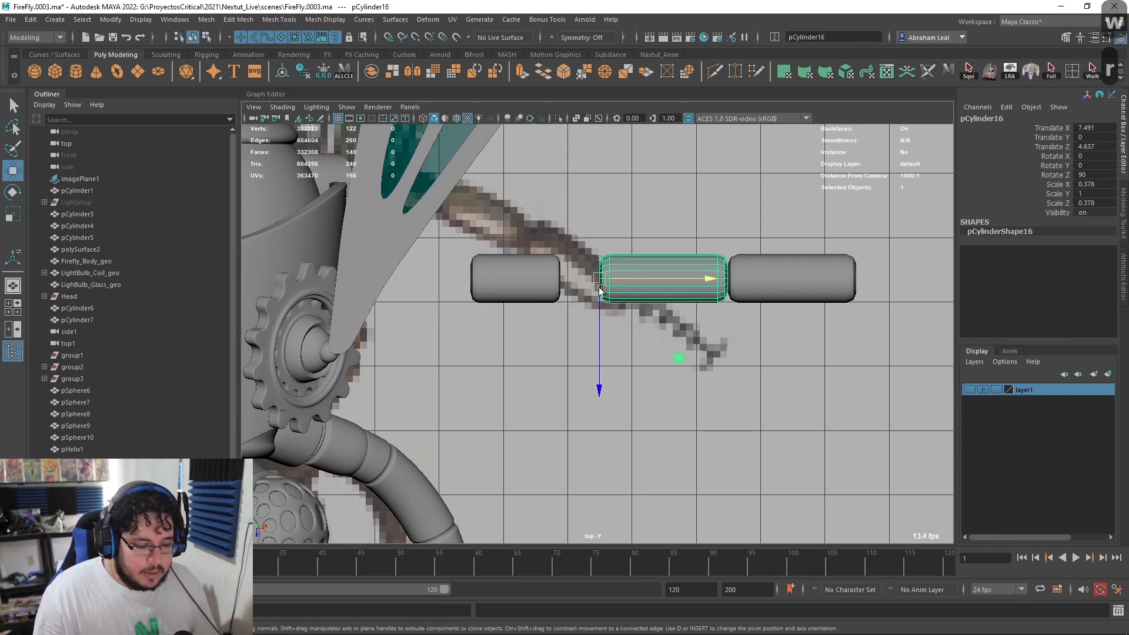
drag(704, 277, 590, 286)
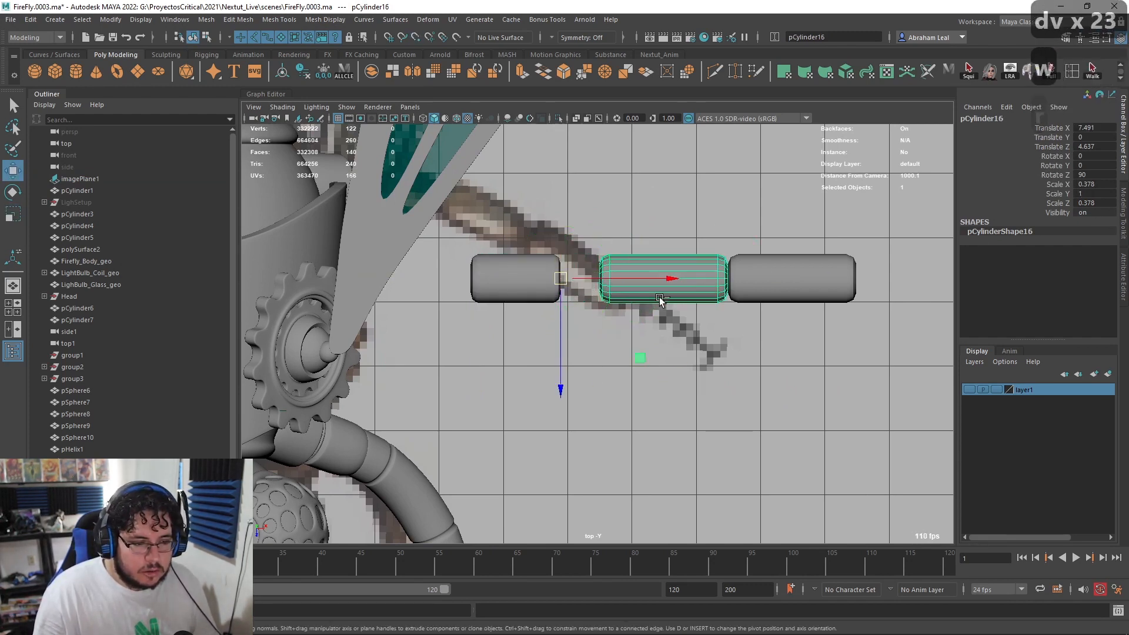
key(ctrl+z)
key(d)
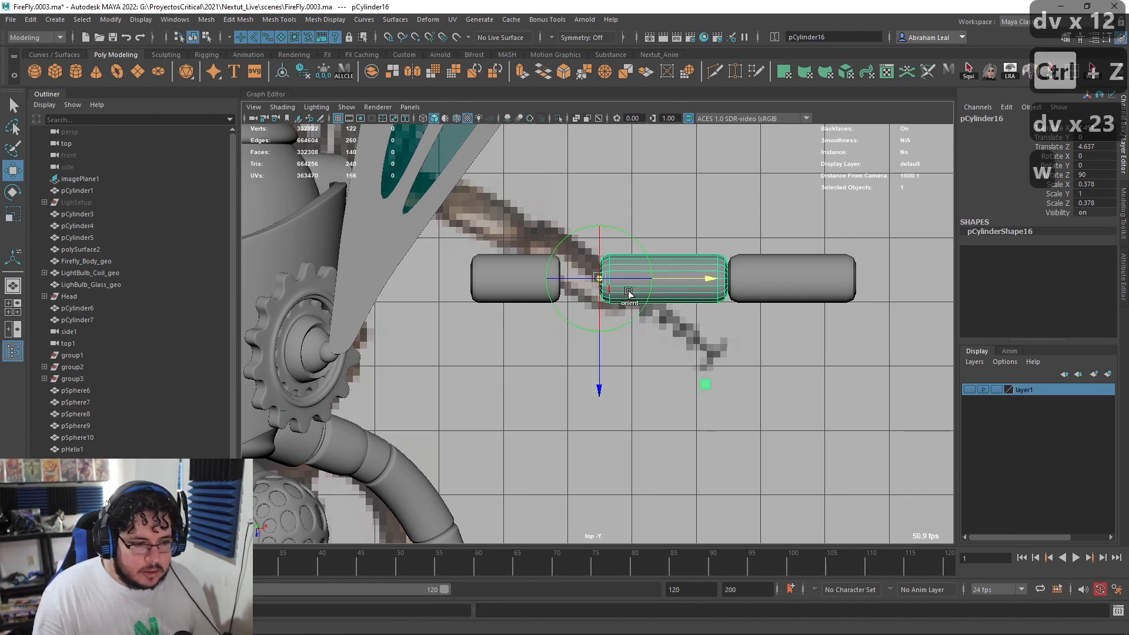
key(ctrl+z)
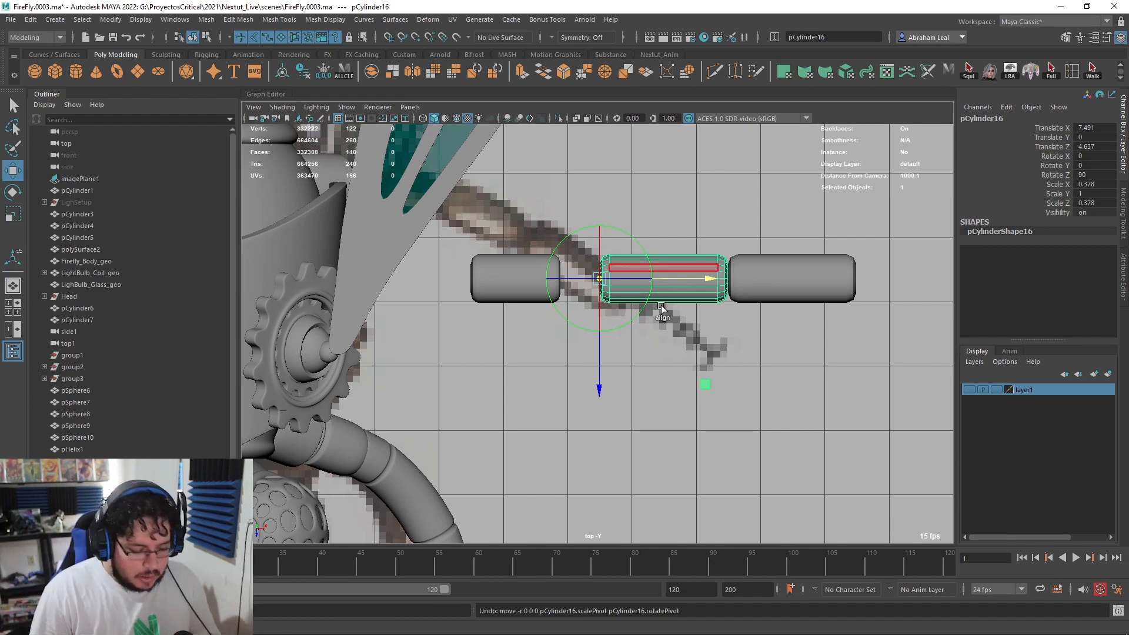
Step: Snap the second cylinder against the outer end of the shortened first cylinder
right_drag(674, 272, 697, 244)
click(689, 269)
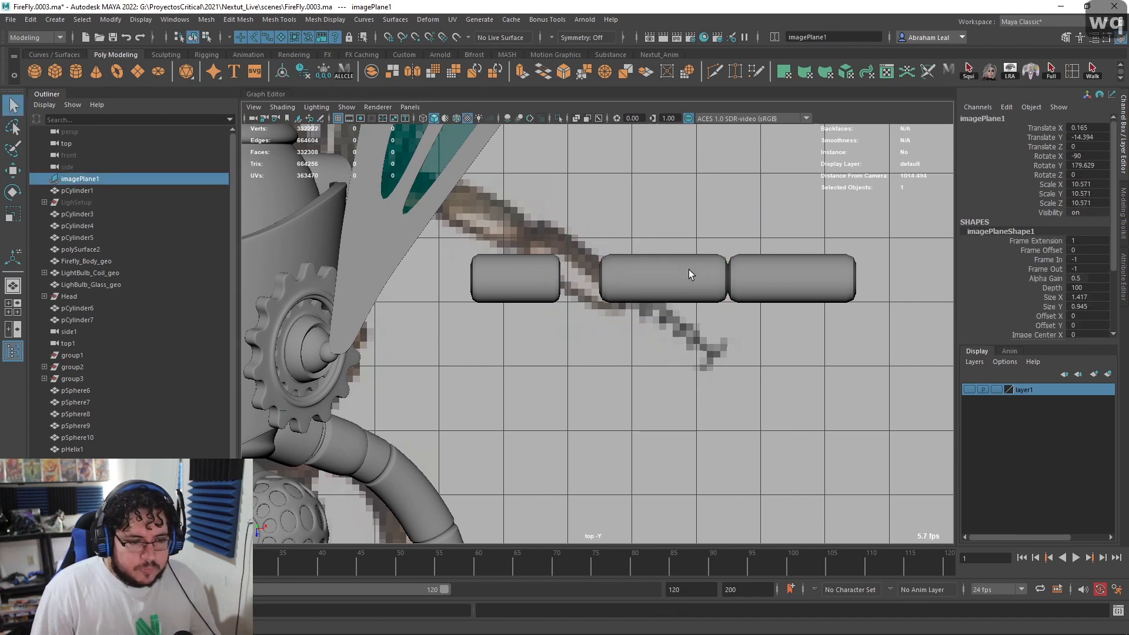
click(689, 270)
key(w)
key(v)
drag(676, 280, 623, 281)
Step: Lengthen the third cylinder to a Scale Y of about 1.272 and snap it against the outer end of the second
click(769, 284)
key(r)
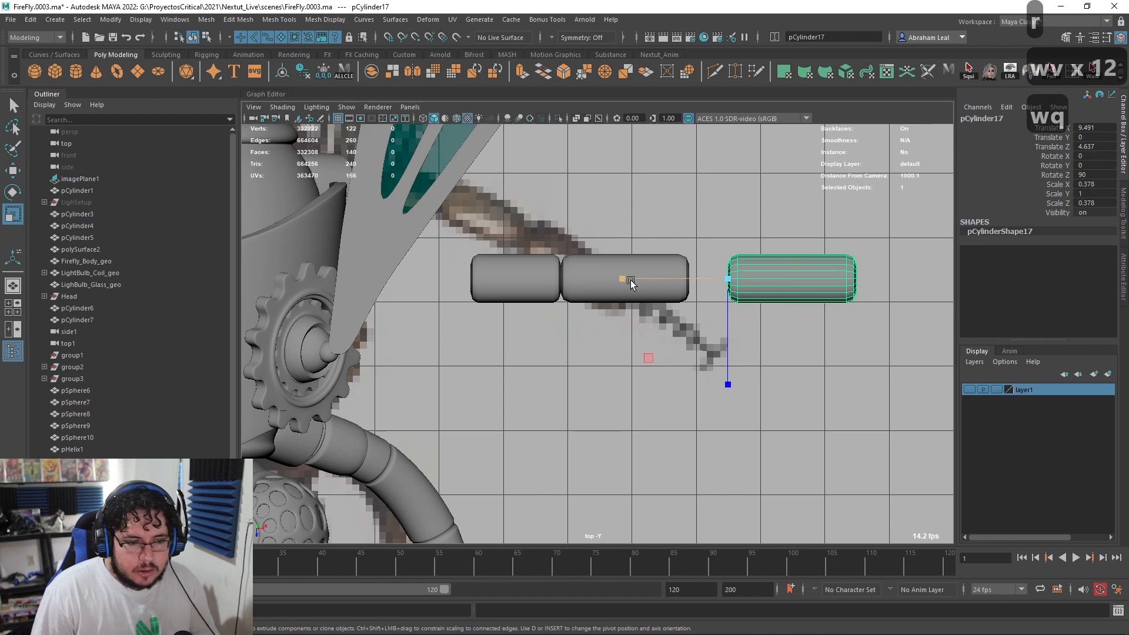
drag(599, 281, 594, 281)
key(w)
key(v)
key(b)
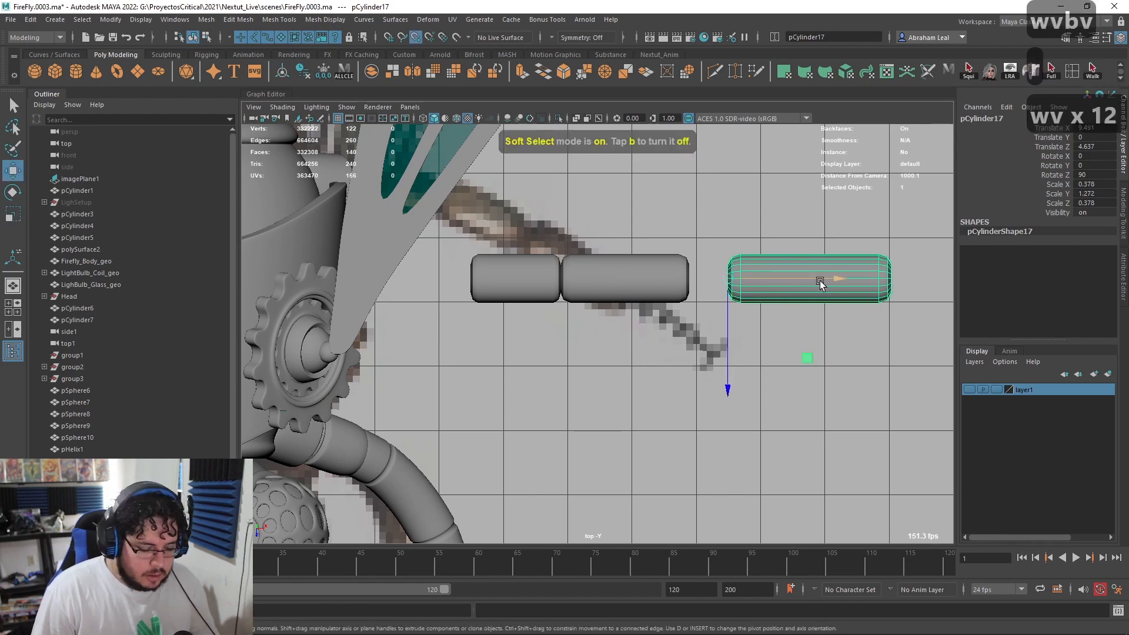
drag(819, 283, 700, 290)
Step: Freeze the transformations of the three hind leg cylinders
shift+click(645, 277)
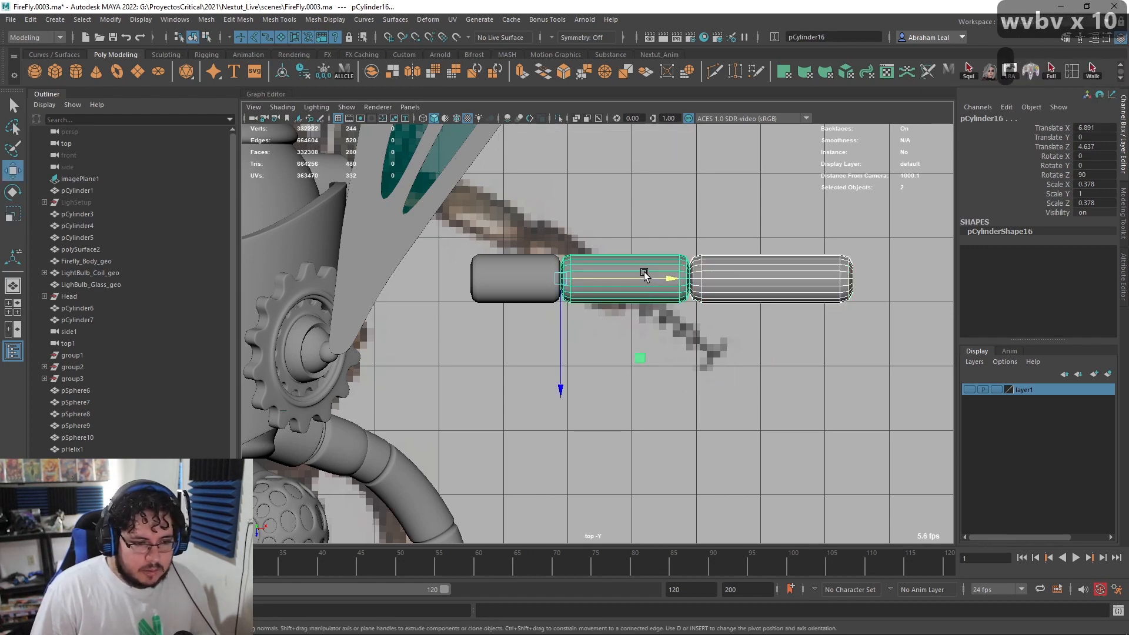
drag(613, 321, 458, 305)
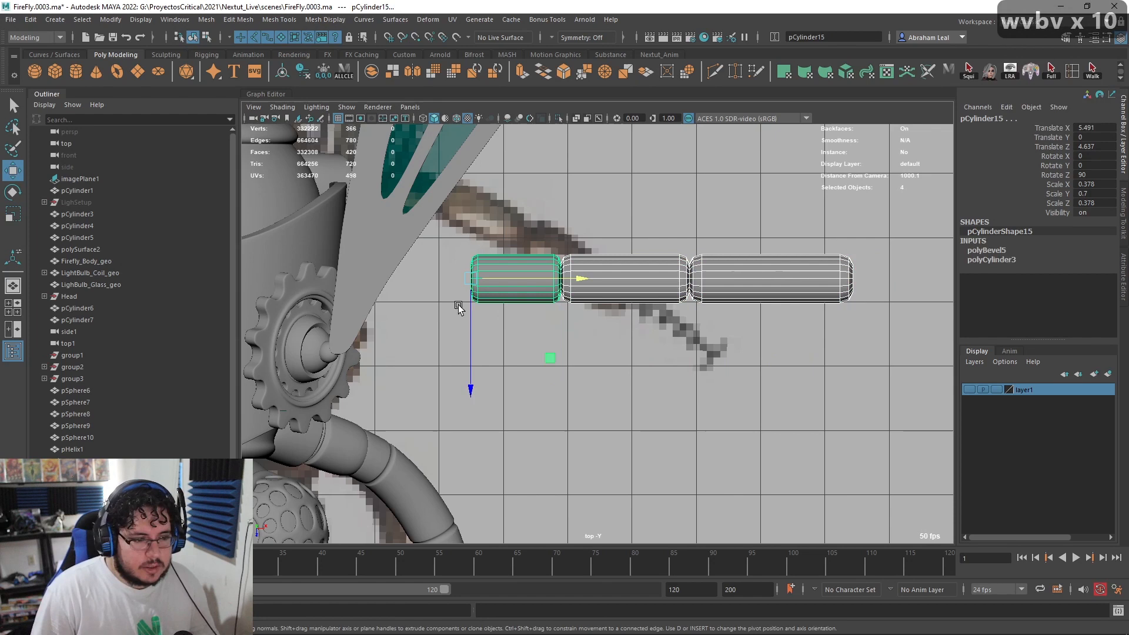
click(336, 78)
click(668, 223)
Step: Parent the third cylinder to the second and the second to the first
click(622, 291)
key(p)
shift+click(516, 288)
key(p)
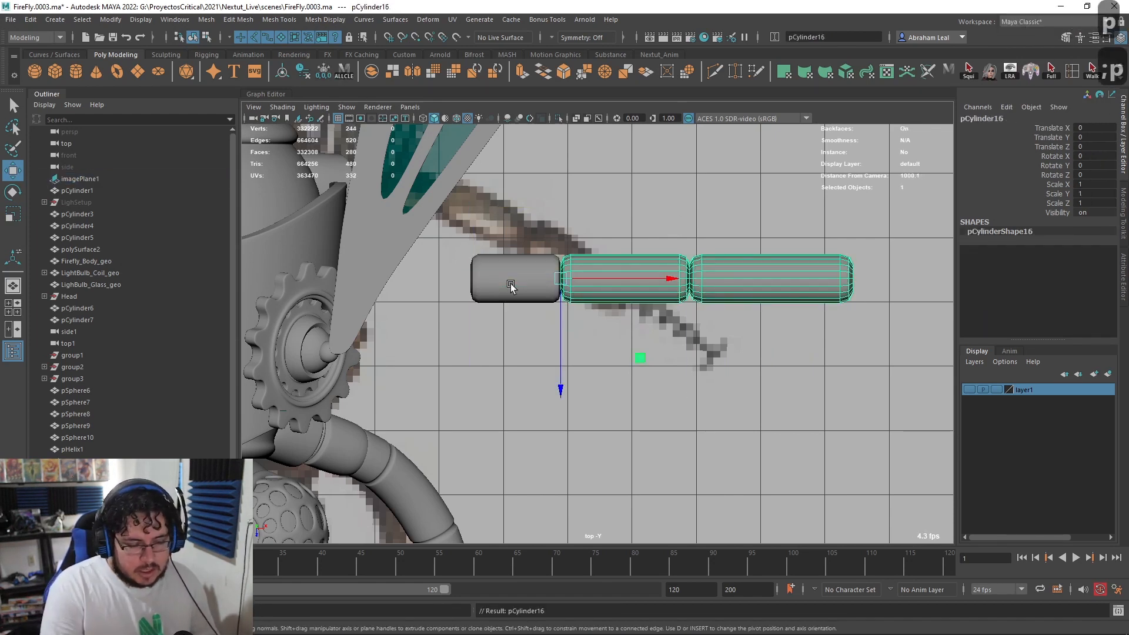
Step: Snap the start of the parented cylinder chain onto the hind leg's joint and rotate the chain in line with it
click(541, 298)
alt+drag(588, 325, 611, 312)
key(space)
alt+drag(612, 377, 562, 306)
alt+right_drag(547, 364, 587, 372)
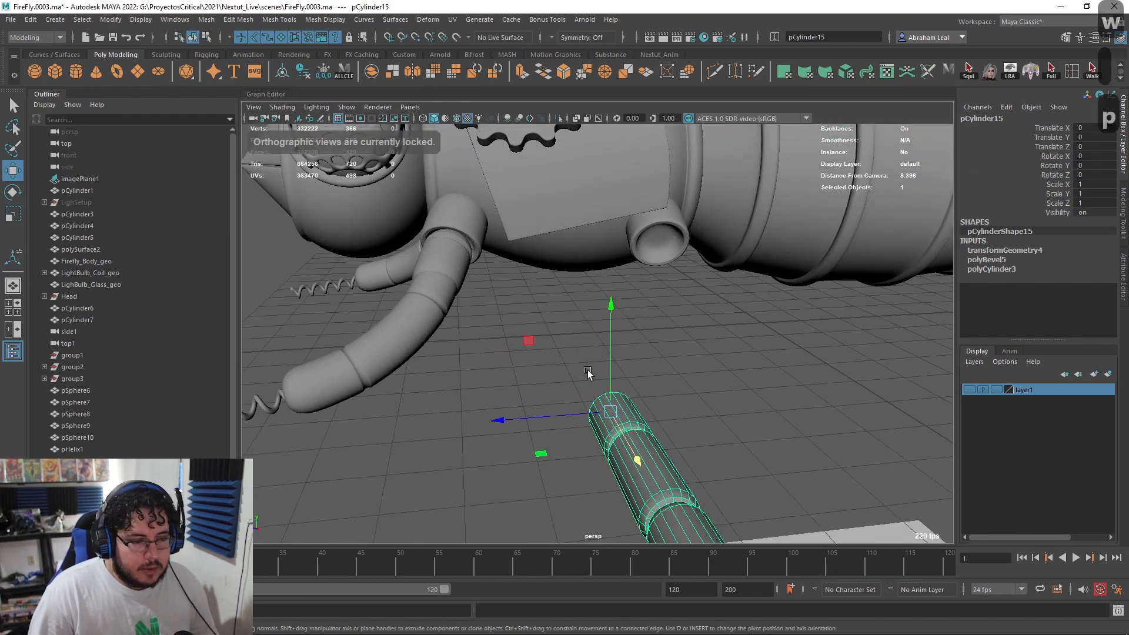
drag(605, 412, 714, 235)
key(e)
drag(643, 227, 544, 287)
Step: Rotate the second cylinder to about X 4.931, Y 4.79, Z 8.164 and the third to about X 7.323, Y -6.535, Z 7.665
click(592, 323)
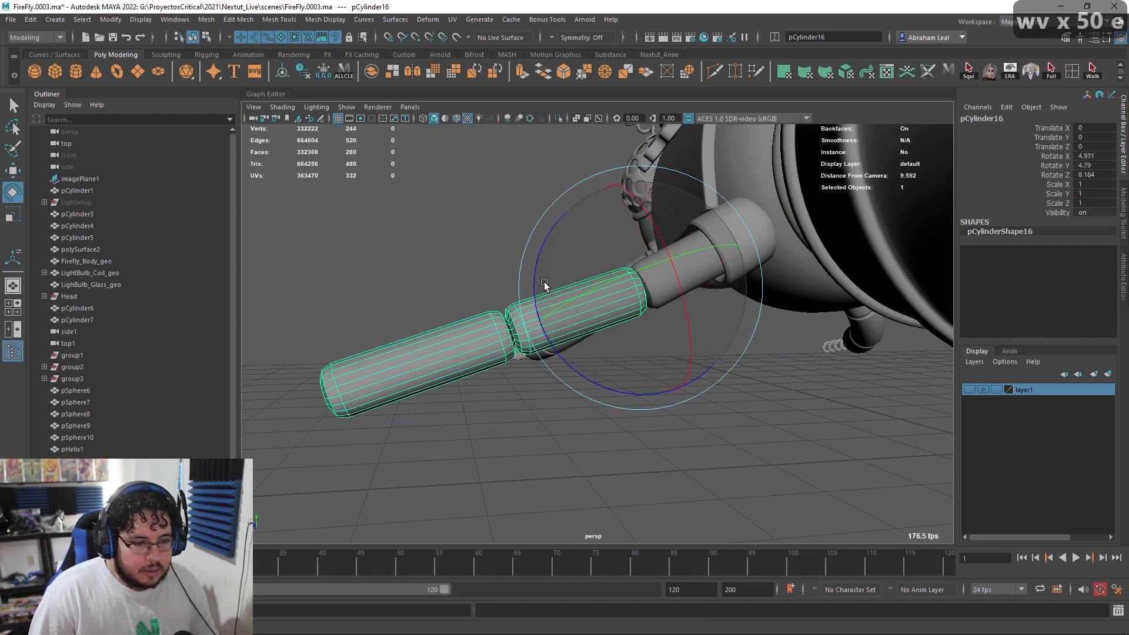
click(481, 355)
drag(481, 355, 727, 390)
mouse_move(744, 352)
alt+mouse_down()
mouse_move(725, 355)
mouse_move(733, 347)
alt+mouse_up()
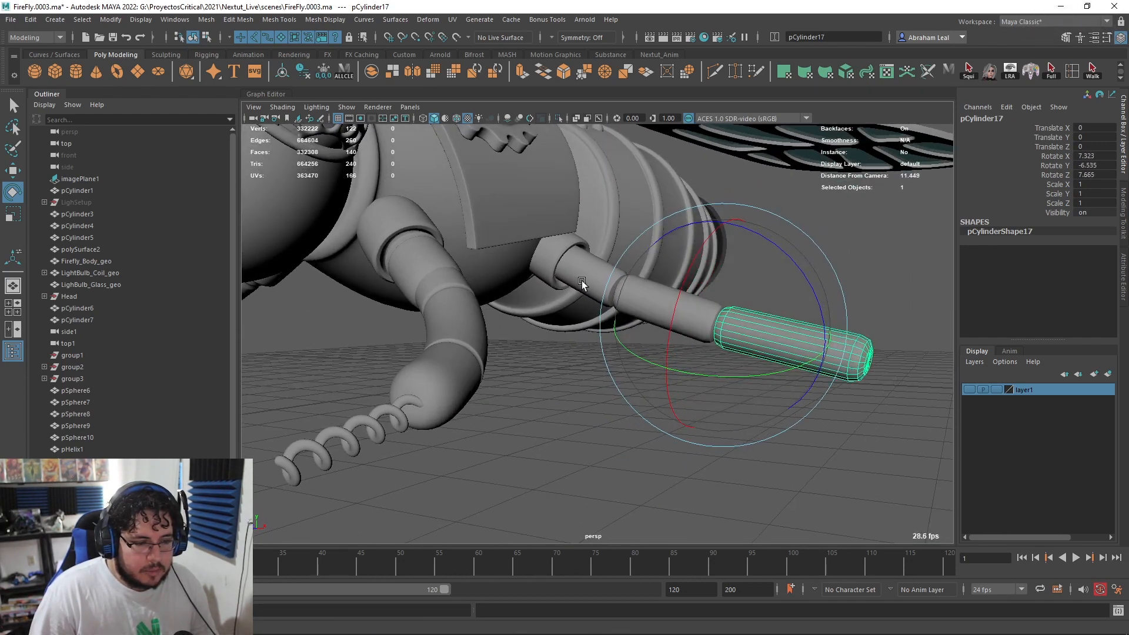
Step: Rotate the whole chain from its first cylinder to about X 11.397, Y -1.49, Z -30.865
click(585, 285)
drag(652, 268, 396, 306)
scroll(379, 406, down, 8)
alt+drag(379, 405, 698, 419)
key(space)
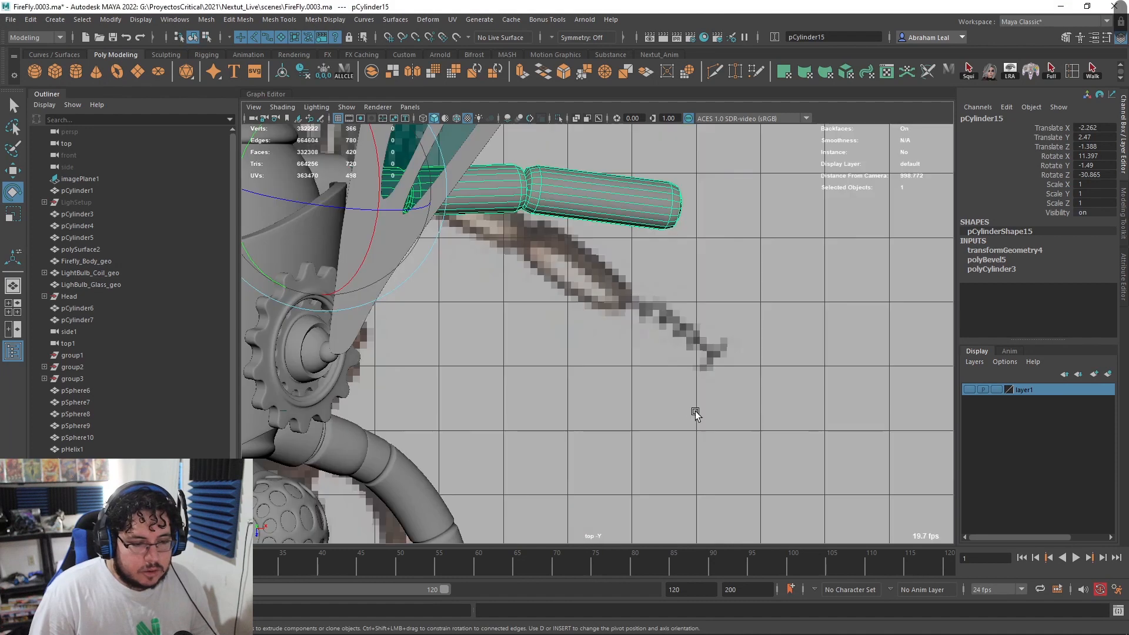
Step: Swing the chain toward the reference leg in the top view and rotate the third cylinder to about X 11.063, Y -21.801, Z 11.094
drag(346, 164, 475, 244)
key(ctrl+z)
drag(496, 181, 498, 207)
click(688, 307)
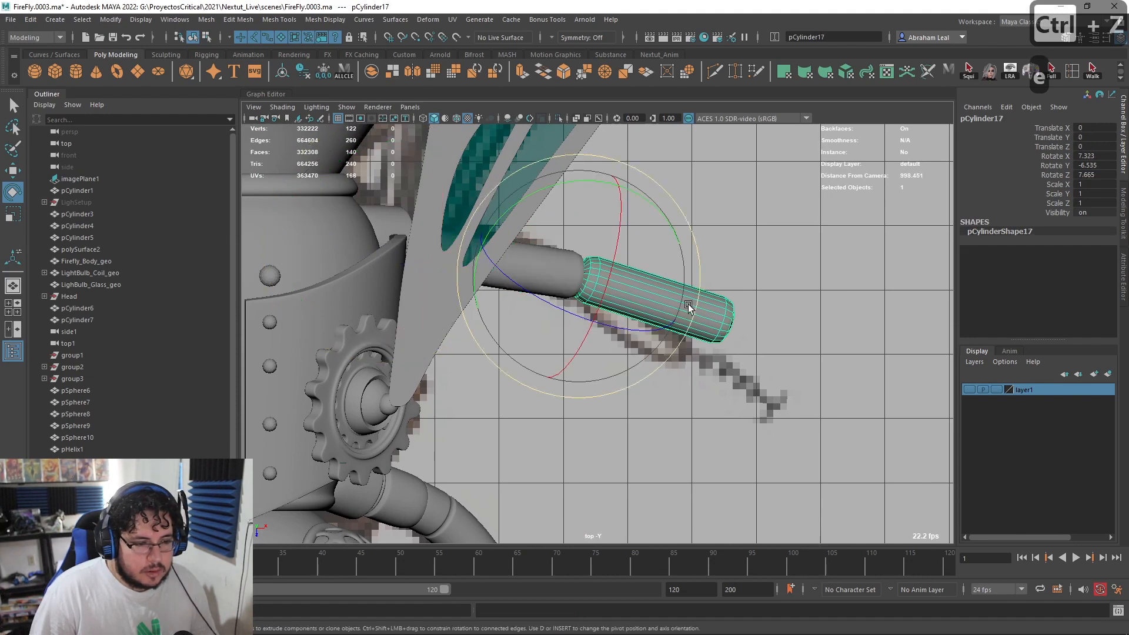
key(ctrl+z)
key(ctrl+z)
key(ctrl+z)
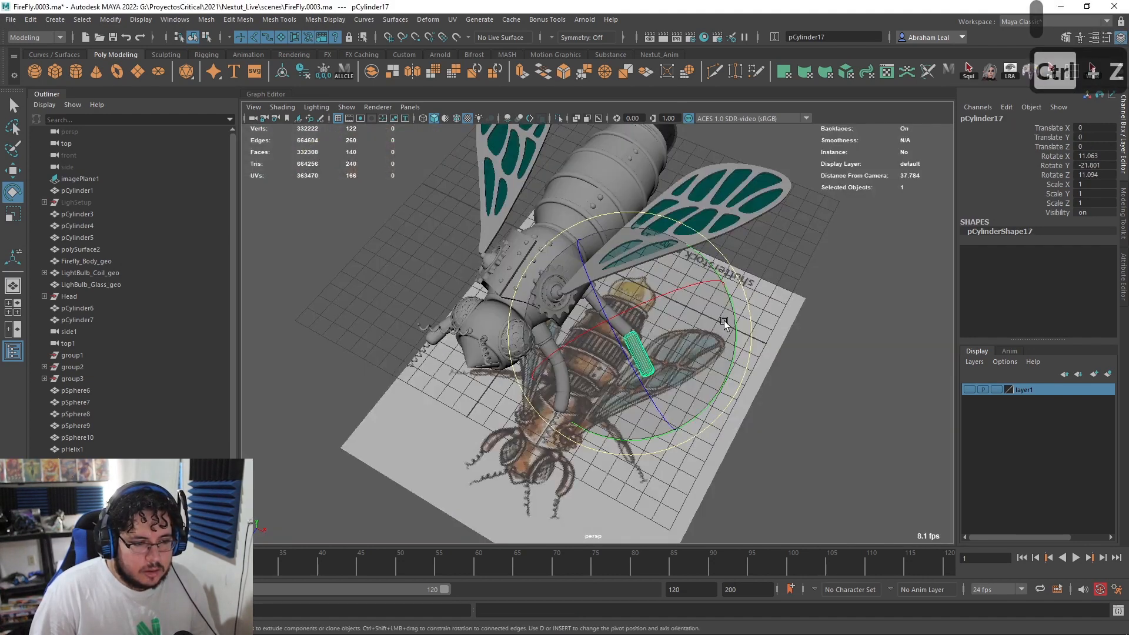
Step: Rotate the second cylinder to about X 4.952, Y -7.173, Z 7.132, bending the leg at its first joint
alt+drag(663, 257, 617, 359)
alt+right_drag(618, 359, 668, 358)
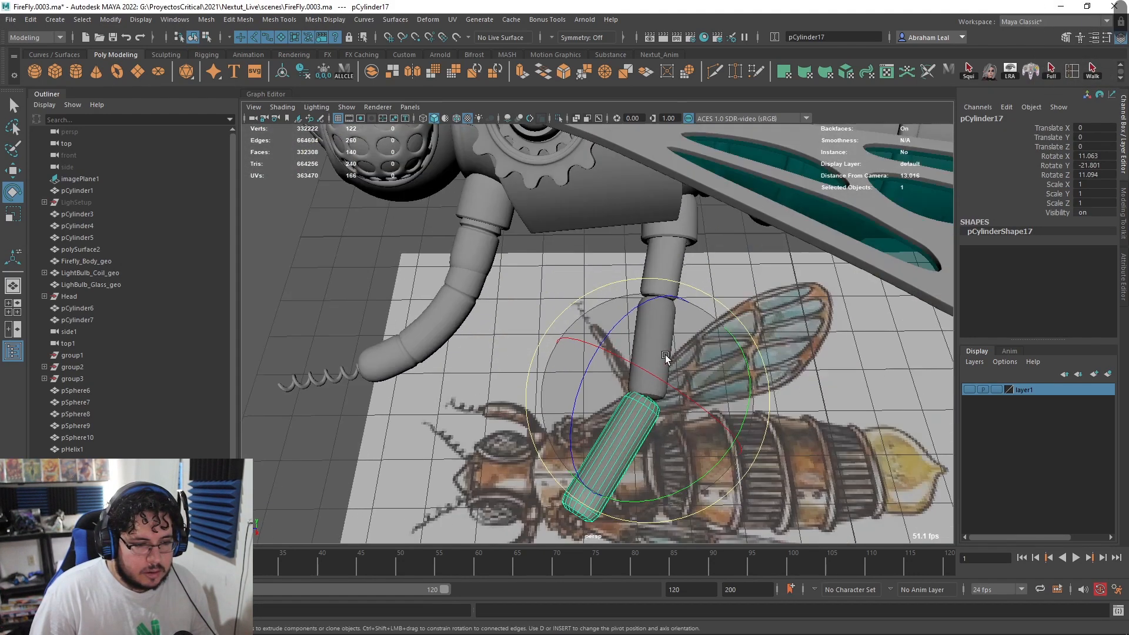
alt+drag(668, 358, 673, 269)
click(673, 269)
drag(745, 295, 721, 365)
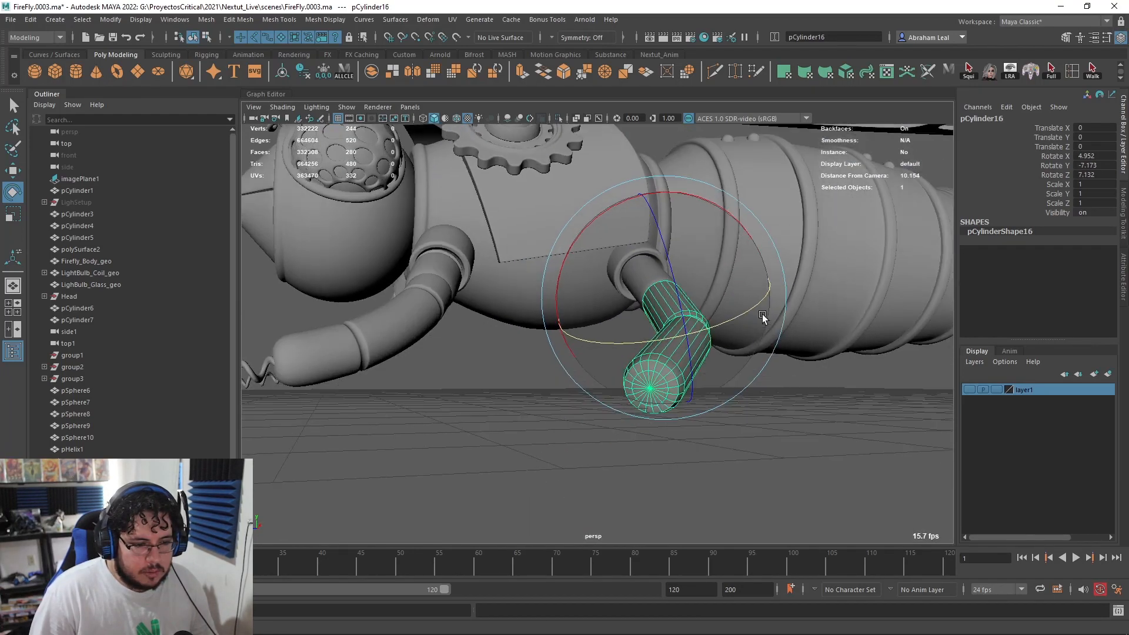
alt+drag(762, 317, 835, 384)
key(6)
click(847, 341)
Step: Duplicate the front leg's spring foot and snap the copy to the tip of the hind leg
scroll(852, 305, down, 5)
alt+drag(852, 305, 564, 394)
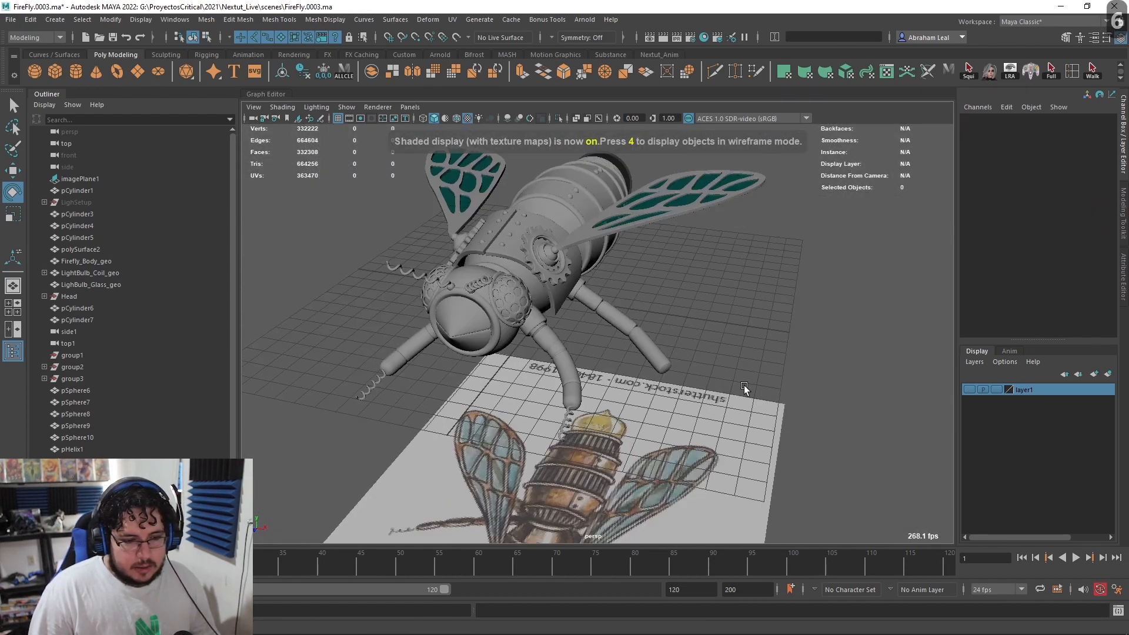
scroll(529, 400, up, 5)
click(387, 389)
alt+drag(412, 382, 612, 353)
key(ctrl+d)
key(w)
drag(517, 379, 667, 332)
Step: Rotate the copied spring along the reference foot in the top view and scale it uniformly to about 0.759
key(space)
scroll(688, 371, up, 2)
key(e)
drag(652, 379, 752, 335)
key(r)
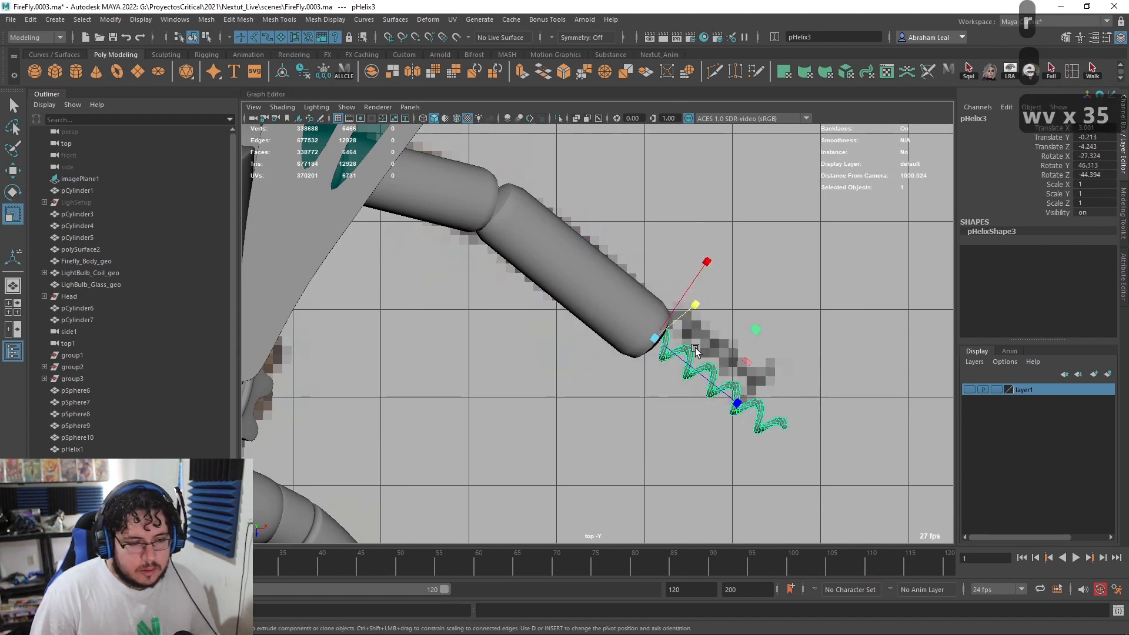
key(w)
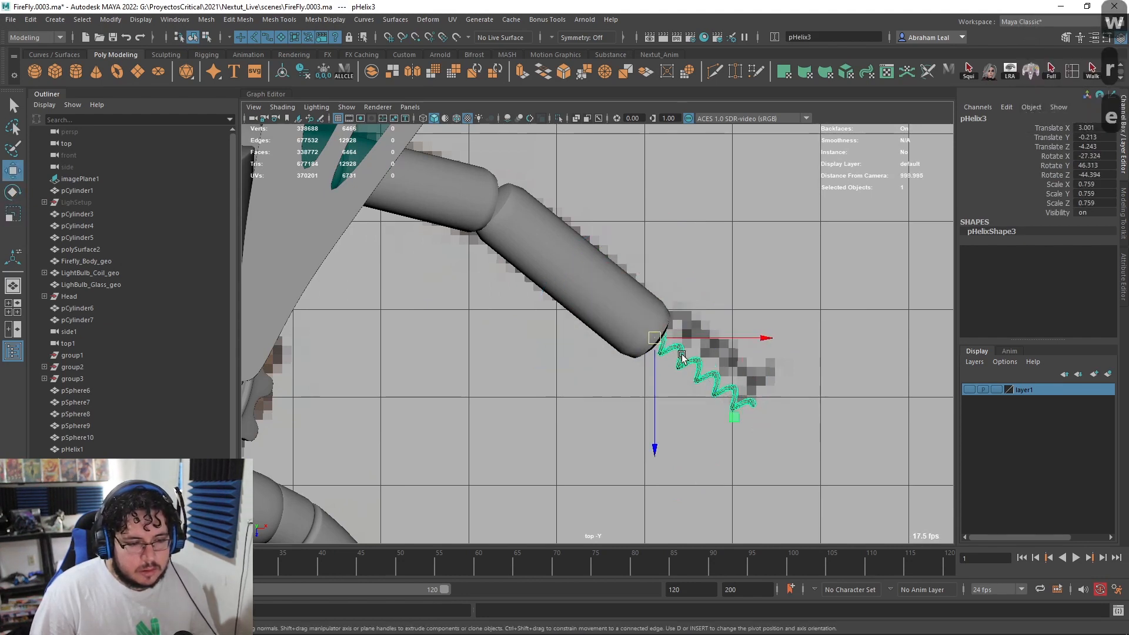
Step: Refine the spring's rotation to about X -38.897, Y 41.002, Z -45.668 to match the direction of the reference foot
key(e)
drag(647, 355, 675, 334)
key(space)
drag(686, 378, 745, 361)
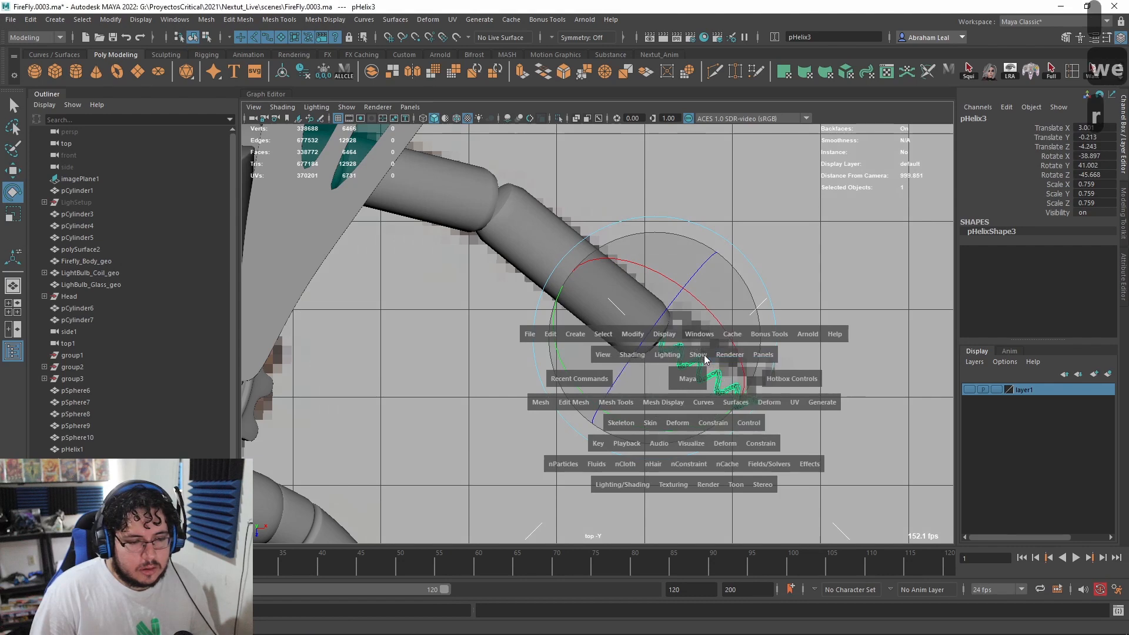
Step: Adjust the copied spring's rotation to about X -37.339, Y 41.878, Z -55.076 and parent it to the leg's last cylinder
key(6)
key(space)
drag(712, 394, 721, 371)
mouse_move(639, 341)
alt+mouse_down()
mouse_move(681, 365)
mouse_move(659, 336)
alt+mouse_up()
alt+right_drag(659, 336, 679, 342)
alt+drag(680, 342, 570, 371)
click(863, 323)
alt+middle_drag(658, 277, 685, 377)
scroll(668, 274, up, 4)
click(652, 467)
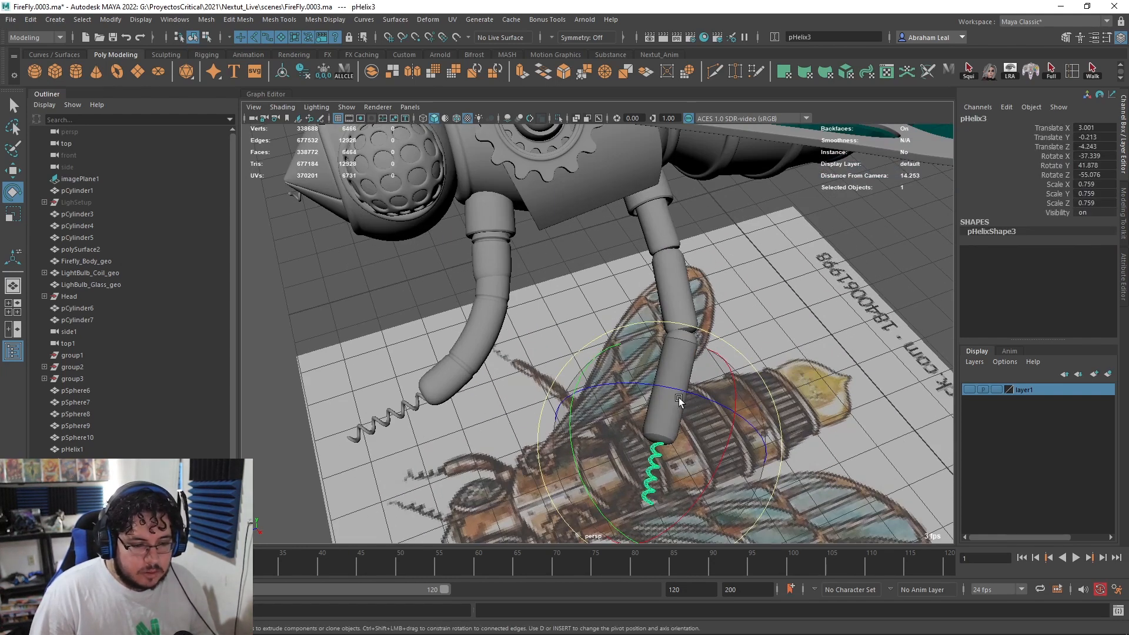
key(p)
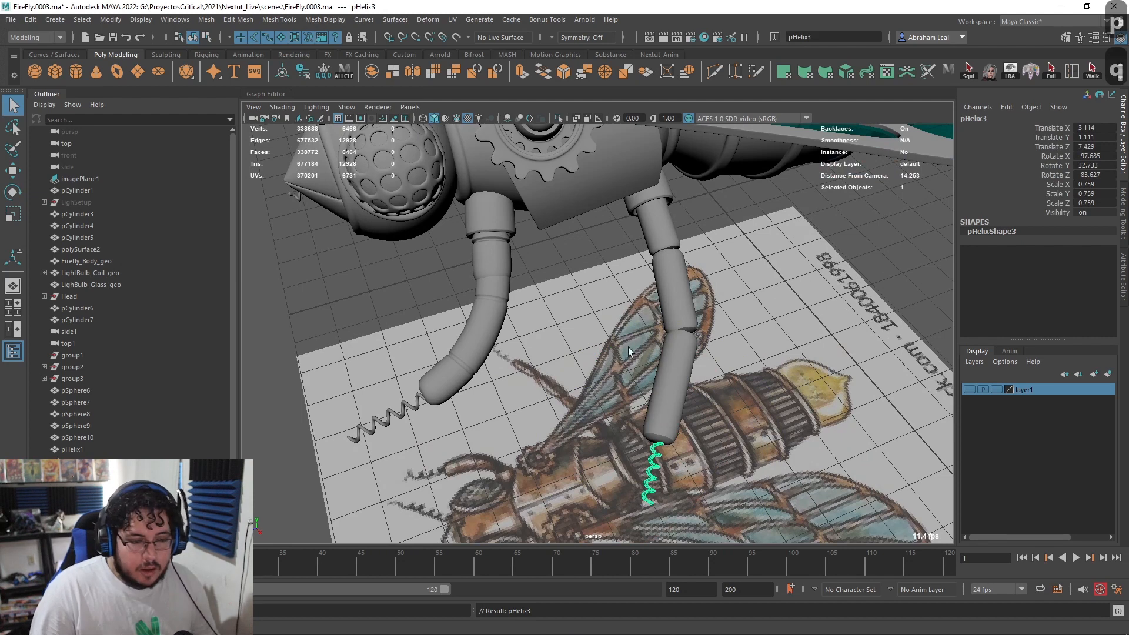
Step: Parent the leg's upper cylinder chain to its socket piece at the body
click(662, 185)
scroll(663, 194, down, 4)
alt+drag(687, 320, 673, 265)
click(671, 288)
shift+click(682, 258)
key(p)
alt+drag(681, 259, 617, 252)
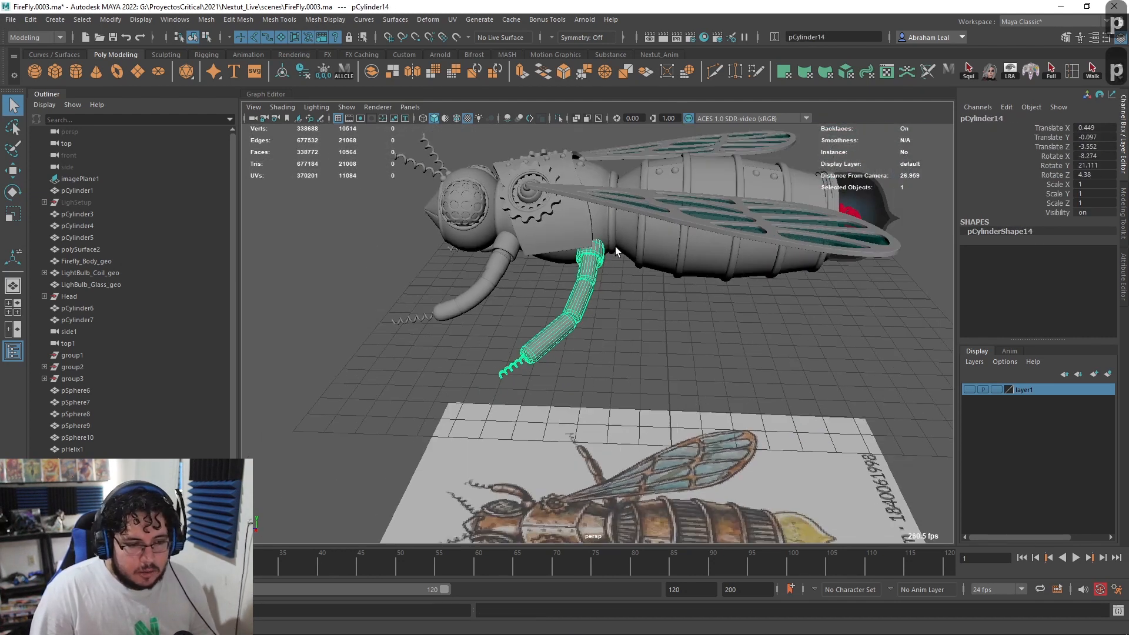
Step: Duplicate the whole leg and move the copy back along the body to about X 0.615, Y -0.343, Z -5.164
key(ctrl+d)
scroll(647, 330, down, 3)
alt+drag(647, 330, 646, 374)
scroll(646, 374, up, 5)
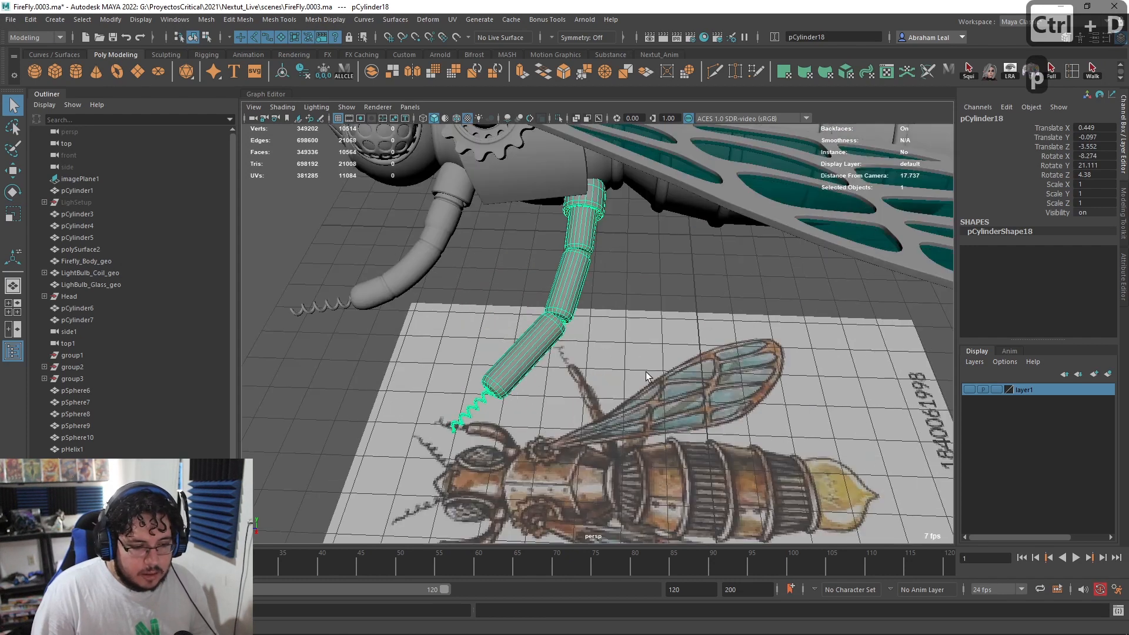
key(w)
drag(599, 200, 636, 254)
Step: Rotate the copied leg backward to about X 152.002, Y 5.881, Z -37.963, using the top view reference
key(e)
key(space)
scroll(634, 265, down, 7)
alt+middle_drag(627, 277, 704, 397)
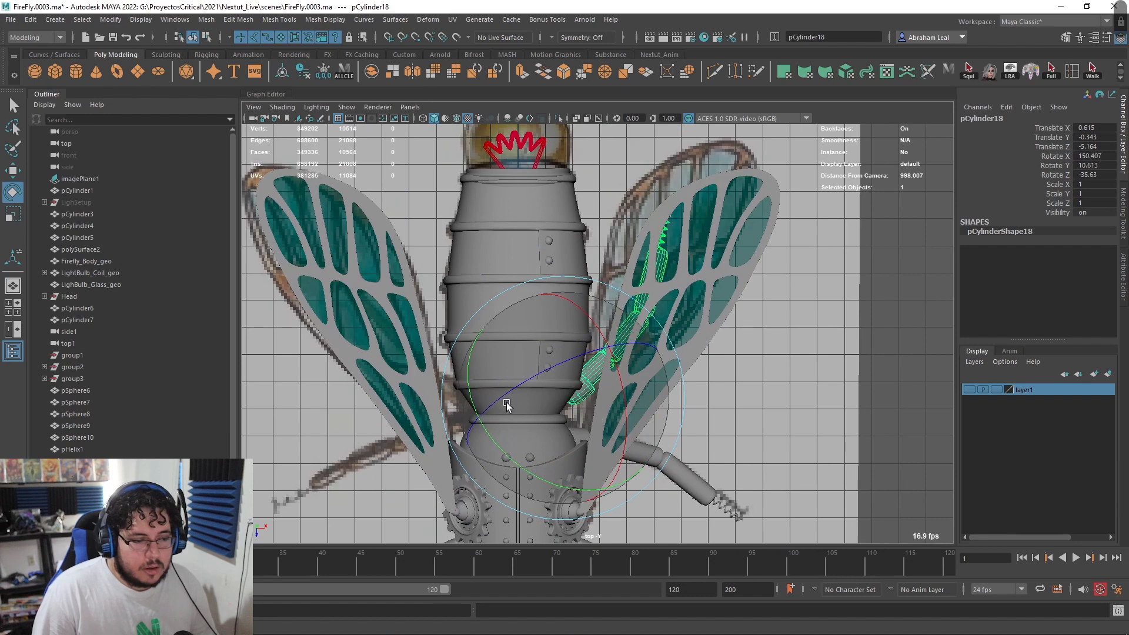
drag(638, 388, 851, 283)
key(space)
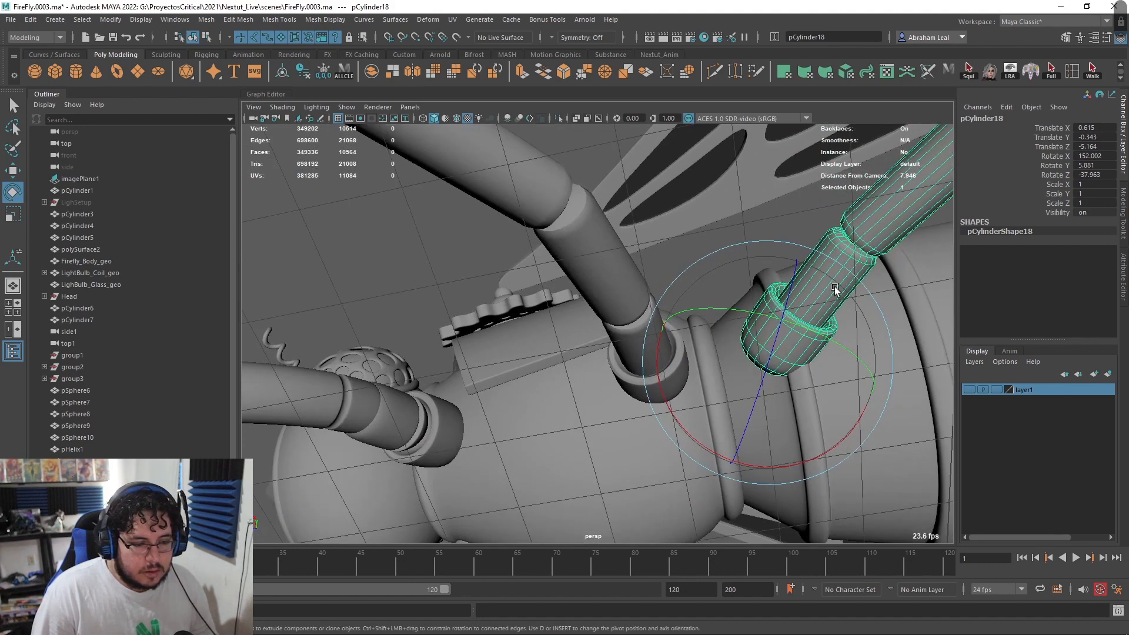
Step: Seat the rear leg's socket in the body at about X 0.395, Y -0.487, Z -4.991 and rotate it to about X 154.673, Y -6.508, Z -43.479
key(w)
drag(763, 362, 721, 391)
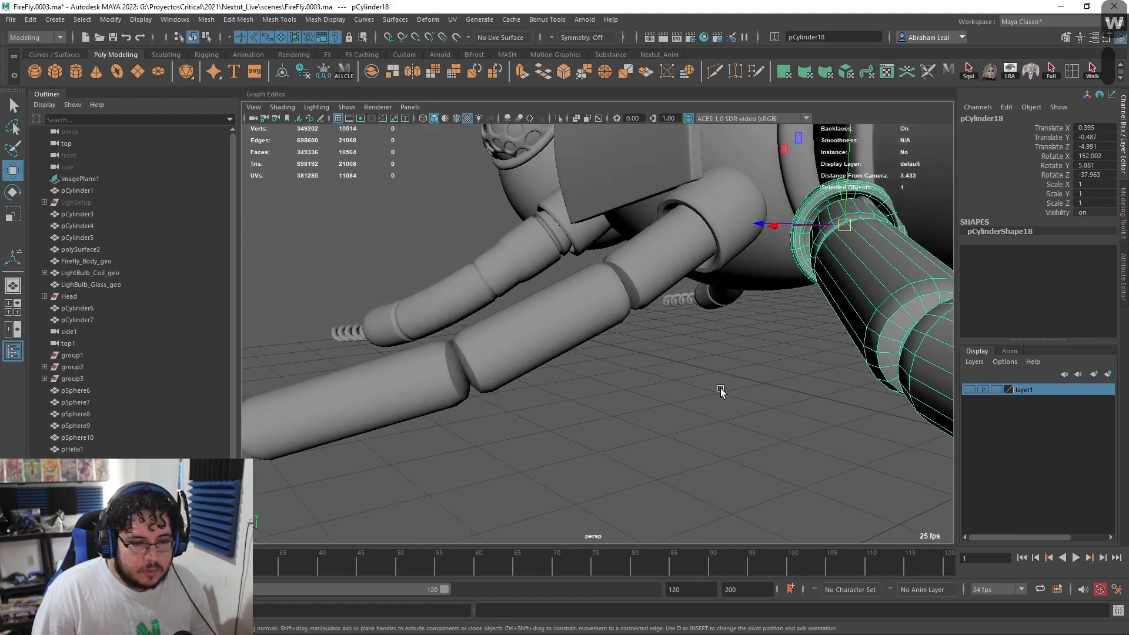
key(e)
drag(866, 237, 569, 395)
drag(587, 372, 588, 353)
alt+drag(588, 353, 764, 418)
scroll(605, 368, down, 5)
alt+middle_drag(764, 418, 672, 359)
scroll(672, 359, up, 5)
alt+drag(599, 299, 507, 254)
Step: Stretch the rear leg's two lower cylinders lengthwise, to X scales of about 1.08 and 1.041
key(r)
key(r)
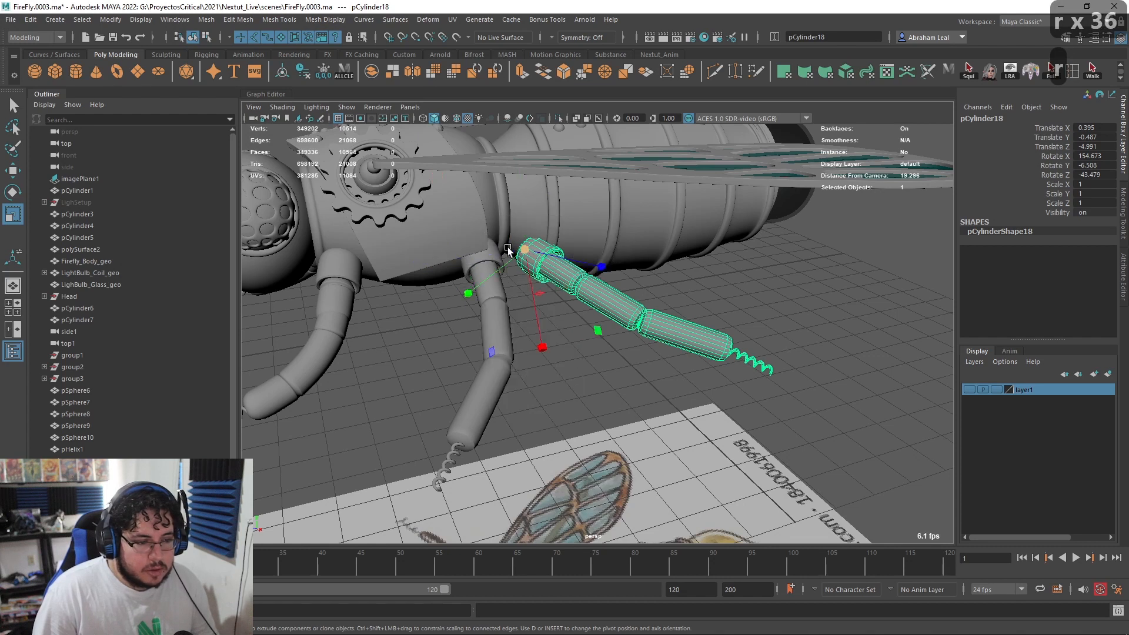
click(626, 309)
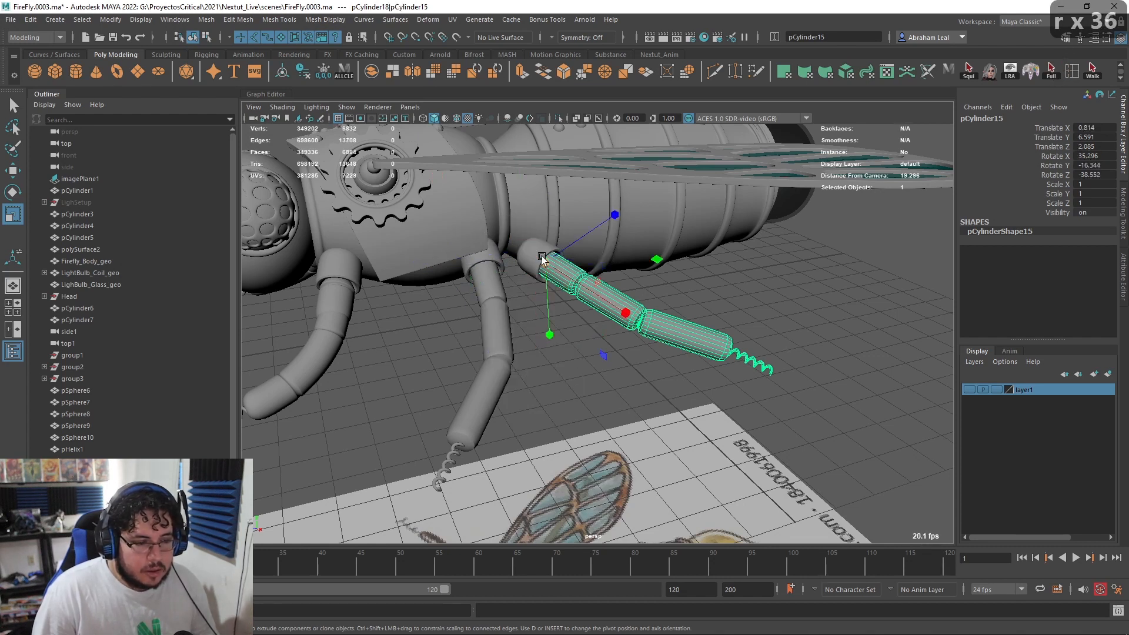
drag(628, 312, 682, 345)
click(619, 322)
click(723, 355)
alt+drag(758, 360, 708, 352)
drag(698, 407, 671, 382)
click(687, 299)
Step: Rotate the rear leg's last cylinder to about X 18.457, Y -30.752, Z 13.341
alt+drag(687, 313, 635, 320)
click(569, 341)
key(e)
drag(579, 371, 715, 347)
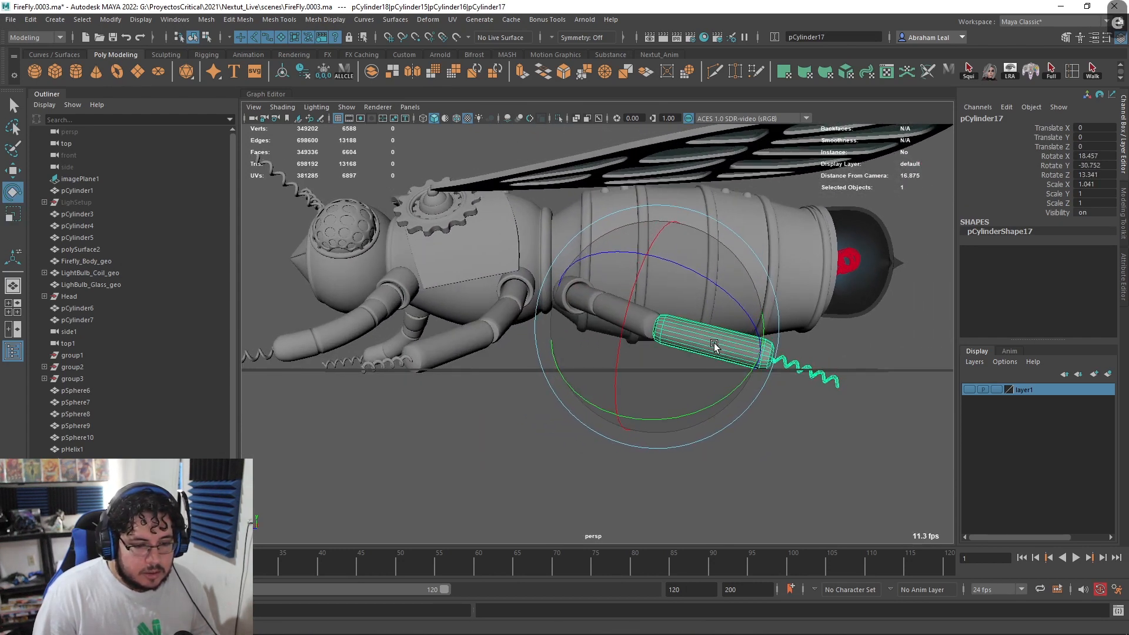
Step: Rotate the rear leg's spring foot to about -78.969 on X so it follows the last cylinder
alt+right_drag(715, 347, 791, 371)
alt+middle_drag(791, 372, 693, 340)
click(814, 347)
alt+middle_drag(814, 347, 716, 333)
drag(786, 318, 774, 283)
alt+drag(765, 293, 756, 350)
alt+right_drag(756, 350, 701, 342)
key(q)
mouse_move(701, 343)
alt+mouse_down()
mouse_move(570, 333)
mouse_move(691, 326)
alt+mouse_up()
scroll(692, 327, down, 3)
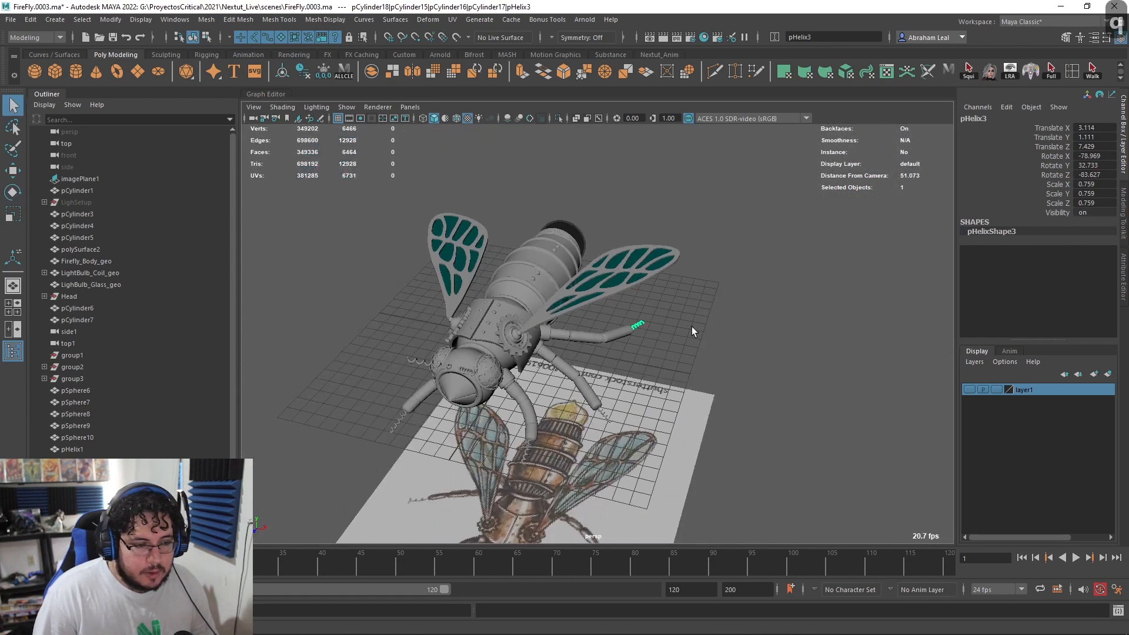
Step: Try to freeze the transformations of all the firefly's parts at once
drag(665, 203, 343, 449)
alt+drag(694, 456, 652, 381)
drag(767, 197, 344, 372)
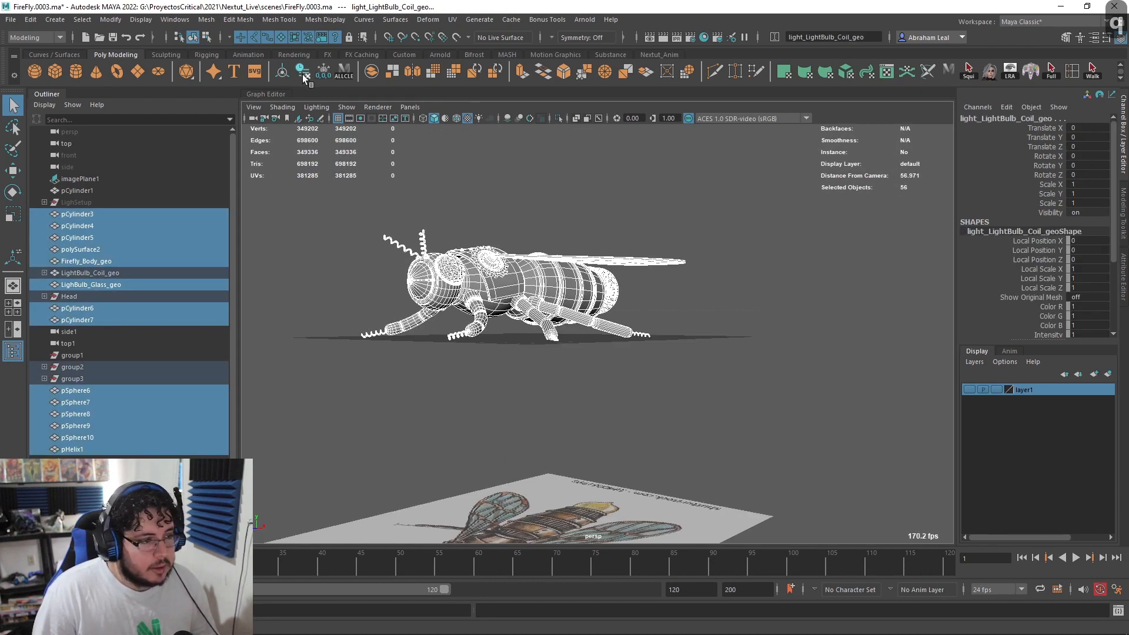
click(323, 71)
alt+drag(424, 167, 506, 204)
key(ctrl+z)
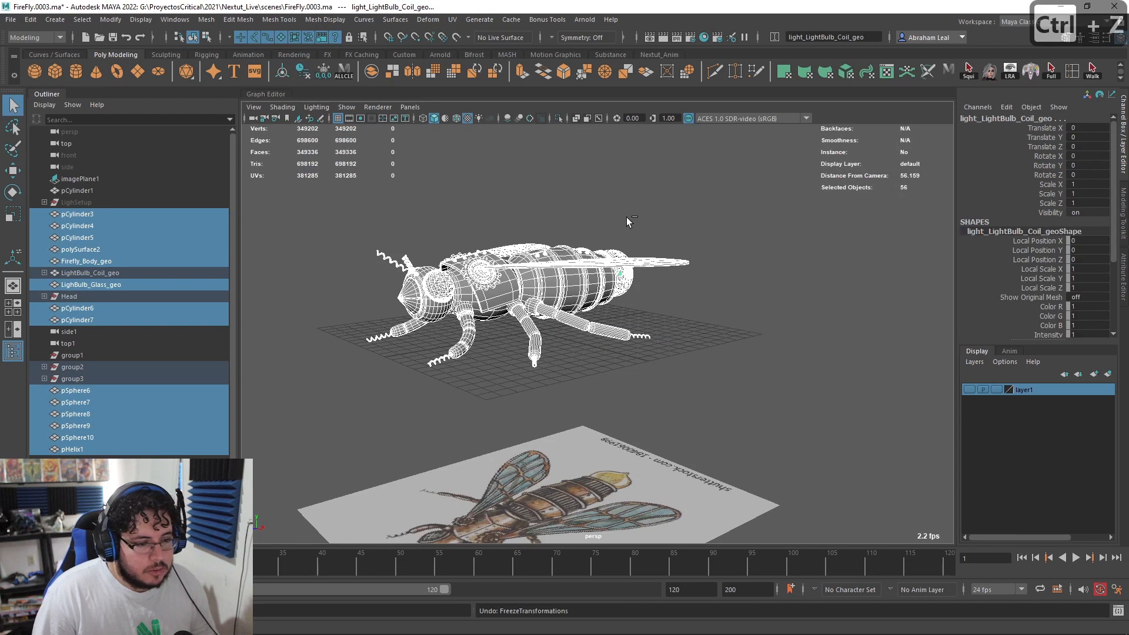
Step: Freeze the transformations of the middle leg's hierarchy, including its spring foot and root socket
click(683, 196)
alt+drag(682, 203, 638, 305)
alt+middle_drag(637, 305, 642, 247)
alt+right_drag(643, 247, 652, 308)
click(588, 290)
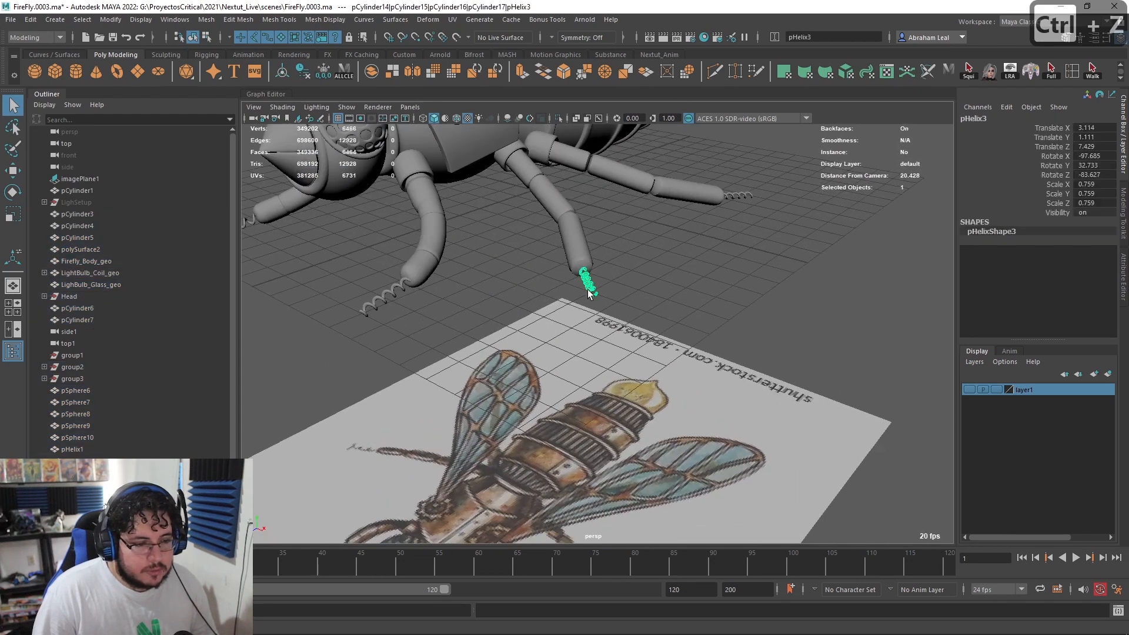
click(329, 70)
alt+drag(562, 233, 590, 264)
click(589, 263)
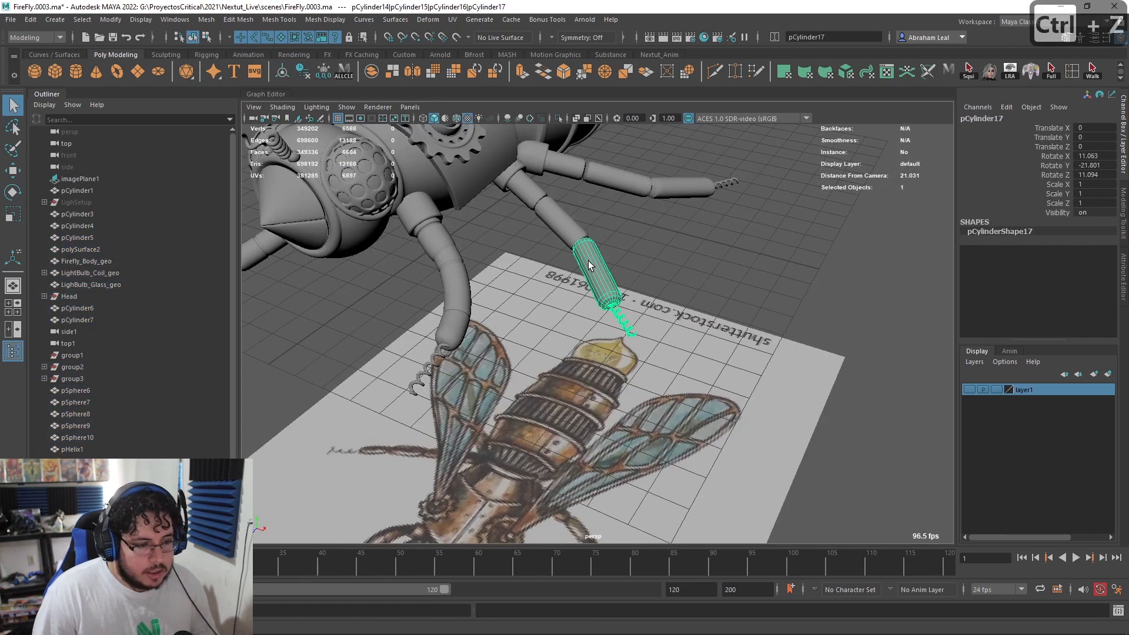
key(Up)
key(Up)
key(Up)
click(330, 75)
Step: Freeze the transformations of the rear leg's hierarchy, from its lower parts up to the root socket
click(726, 184)
alt+drag(697, 238, 642, 240)
alt+middle_drag(643, 240, 588, 317)
alt+right_drag(589, 317, 635, 332)
alt+drag(564, 329, 610, 341)
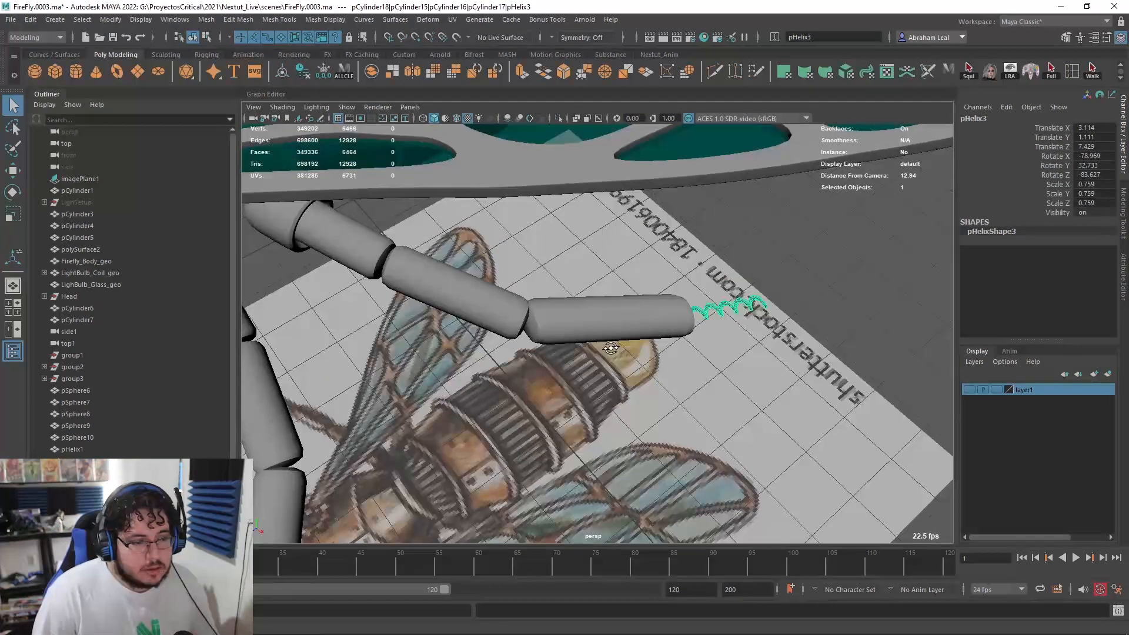
click(597, 323)
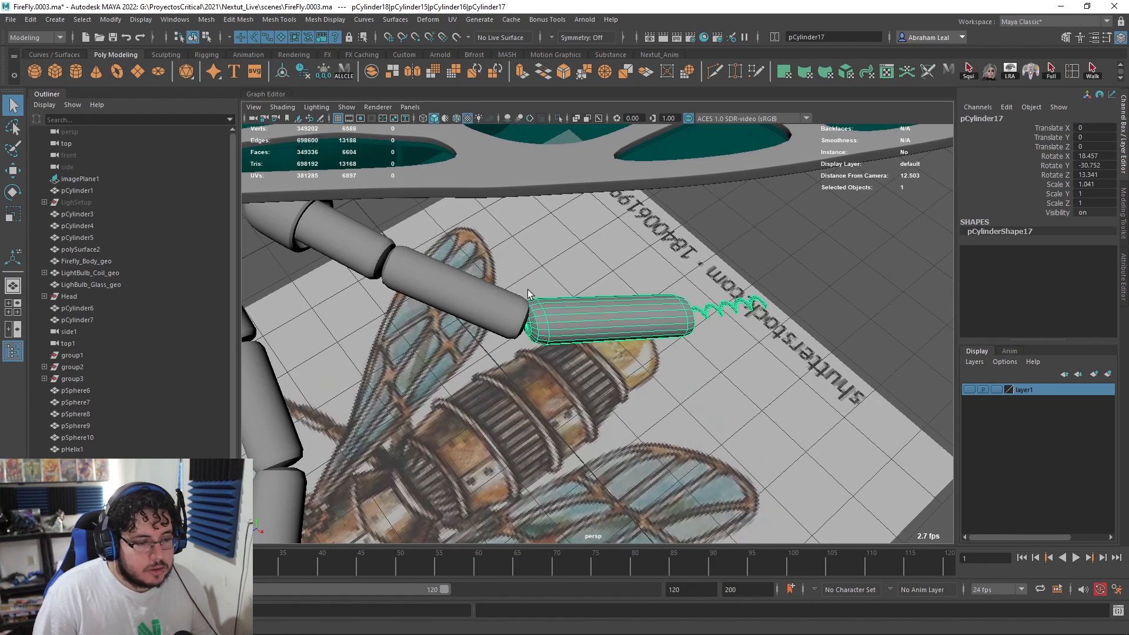
key(Up)
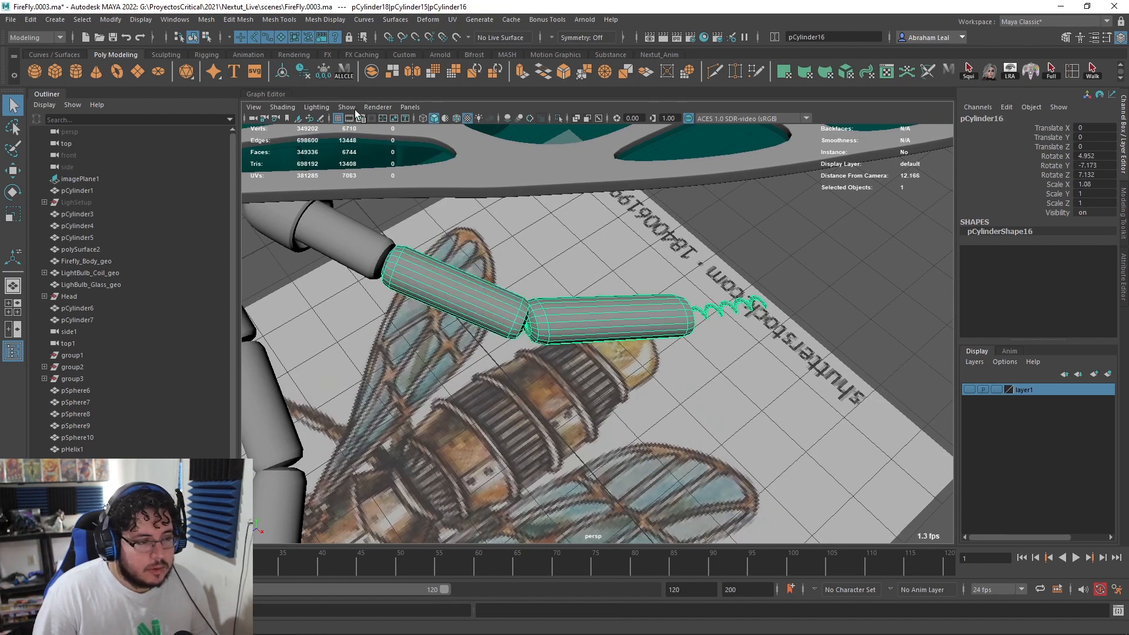
key(Up)
alt+drag(341, 224, 534, 256)
click(325, 69)
click(470, 193)
click(326, 71)
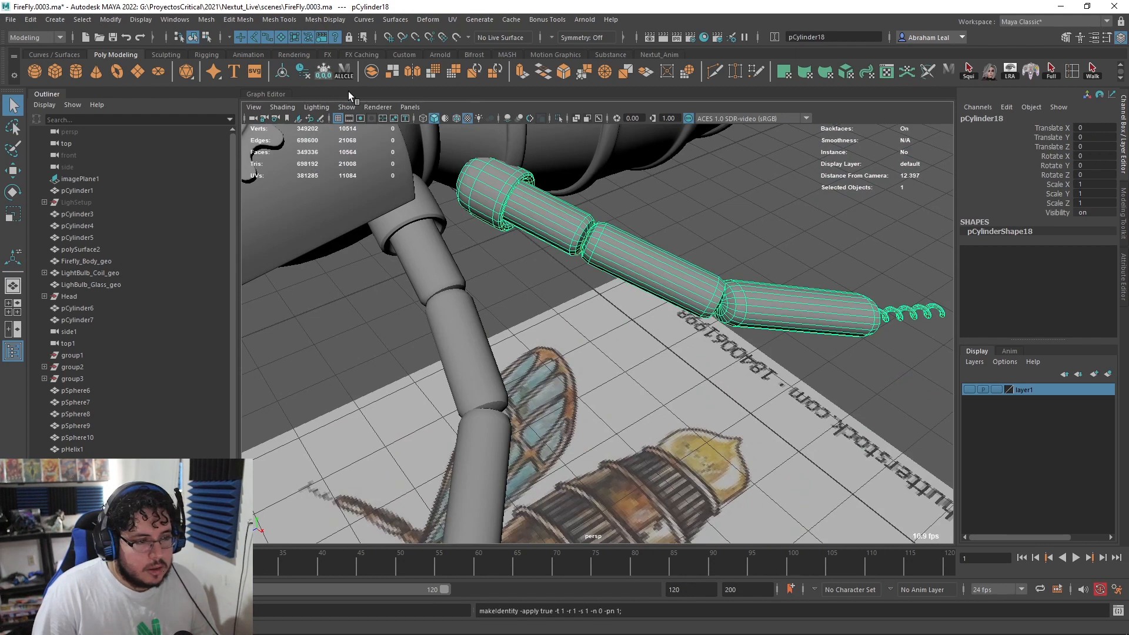
Step: Group the middle and rear legs, duplicate the group and set its Scale X to -1 to mirror both legs
scroll(567, 305, down, 5)
scroll(530, 258, up, 4)
shift+click(467, 238)
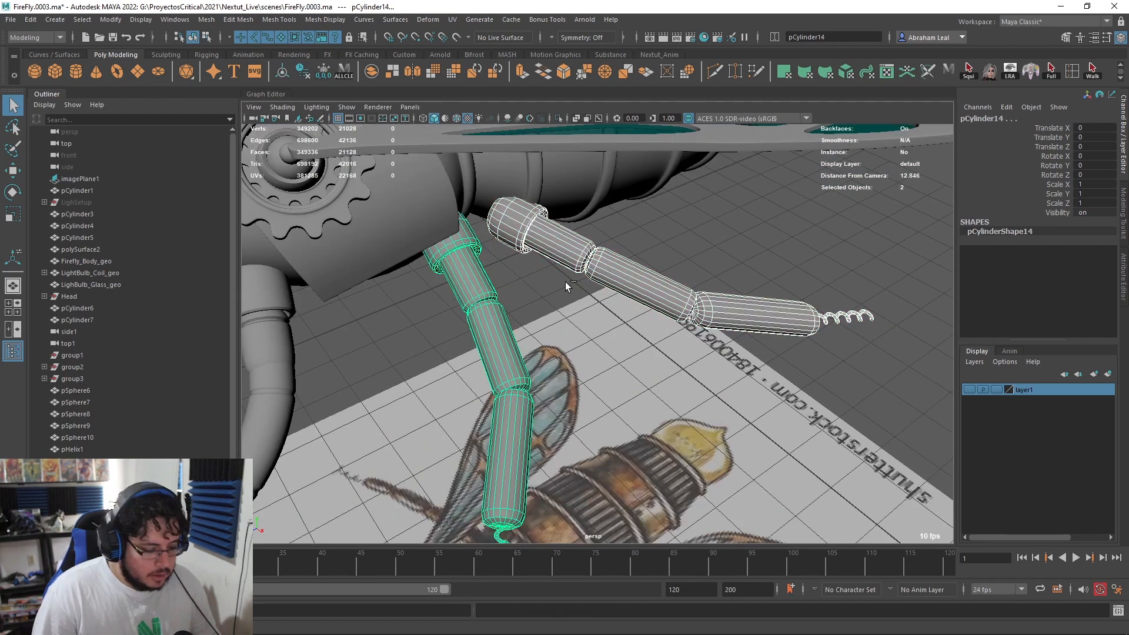
key(ctrl+g)
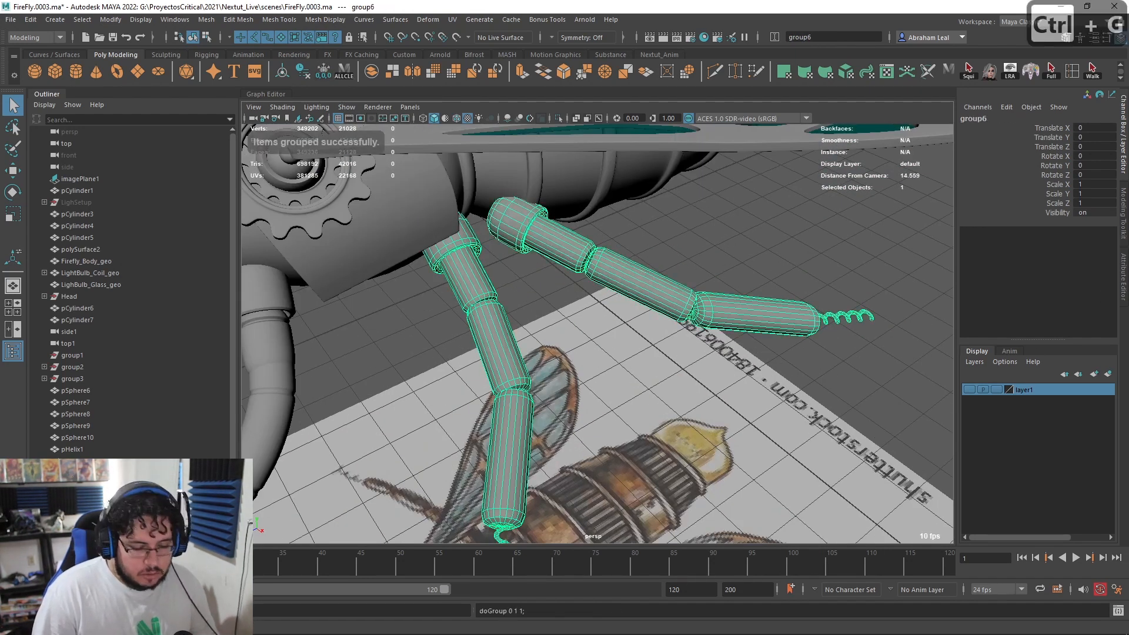
key(ctrl+d)
click(1082, 185)
text(-1)
key(Return)
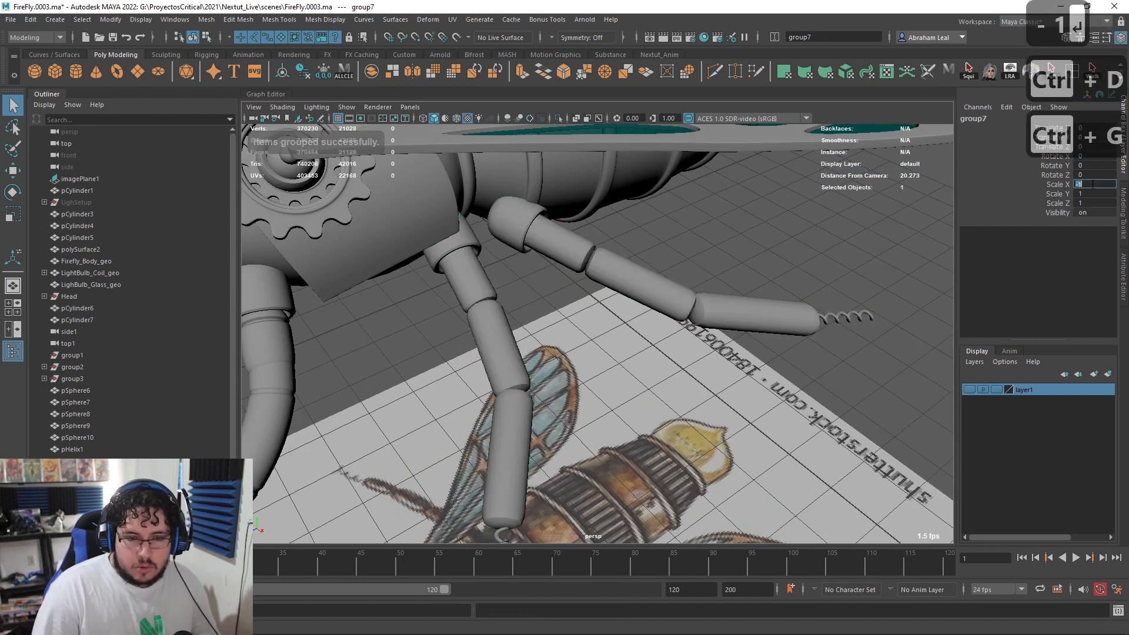
alt+right_drag(809, 288, 600, 273)
alt+drag(600, 273, 718, 282)
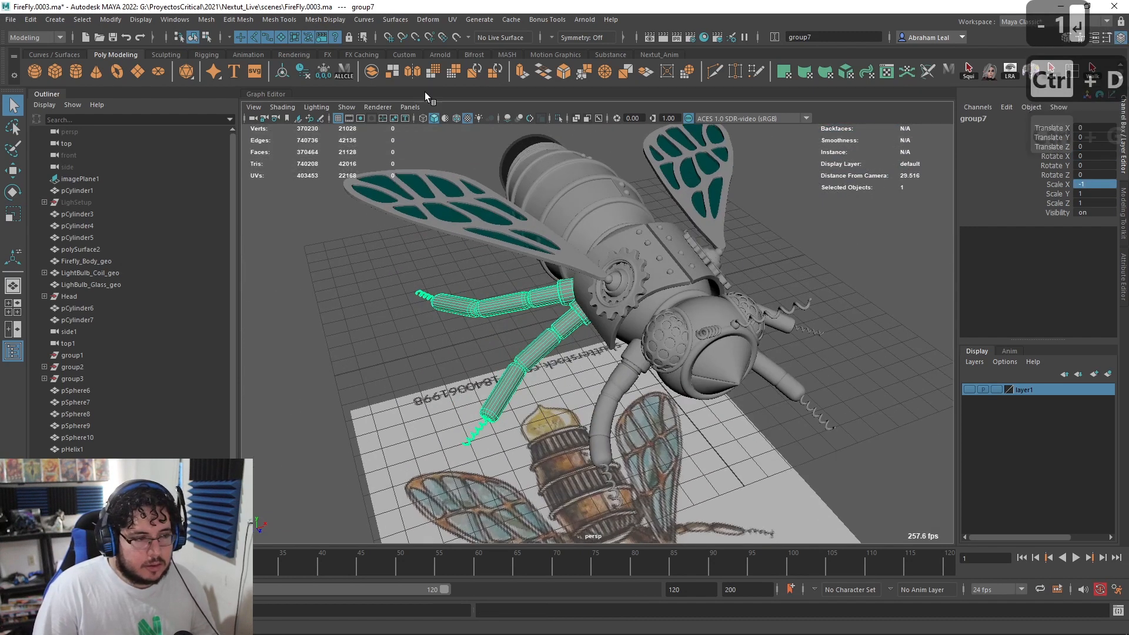
click(302, 71)
click(393, 279)
Step: Check the legs on both sides of the firefly and save the scene
scroll(496, 319, down, 8)
alt+drag(505, 347, 679, 398)
scroll(415, 356, up, 8)
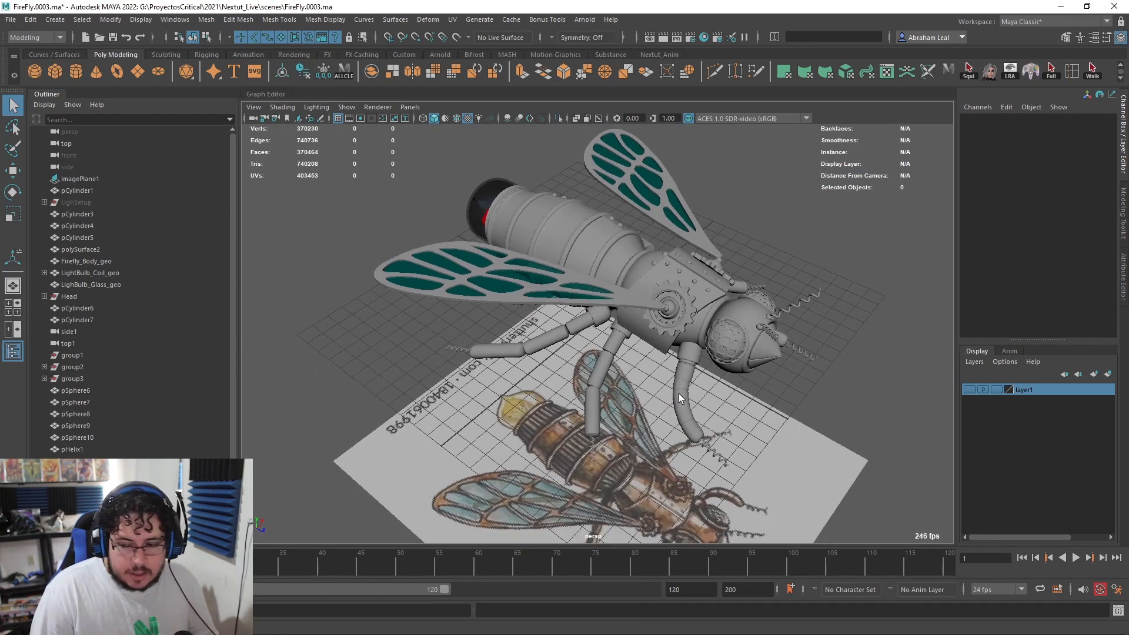
scroll(732, 379, up, 3)
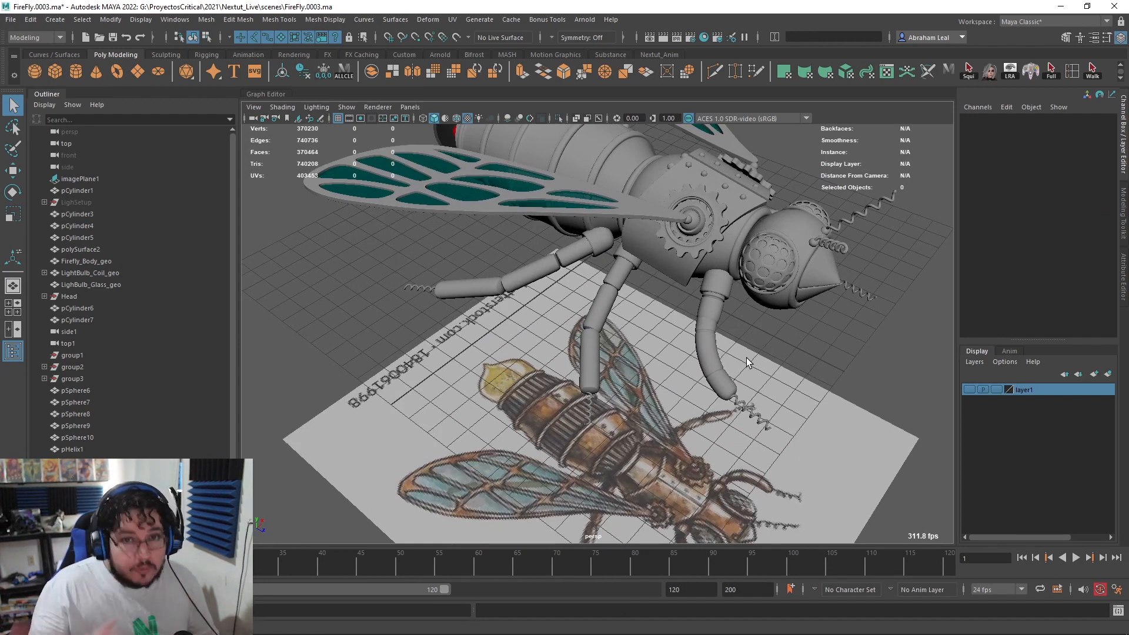
scroll(806, 351, down, 5)
alt+drag(803, 347, 530, 324)
key(ctrl+s)
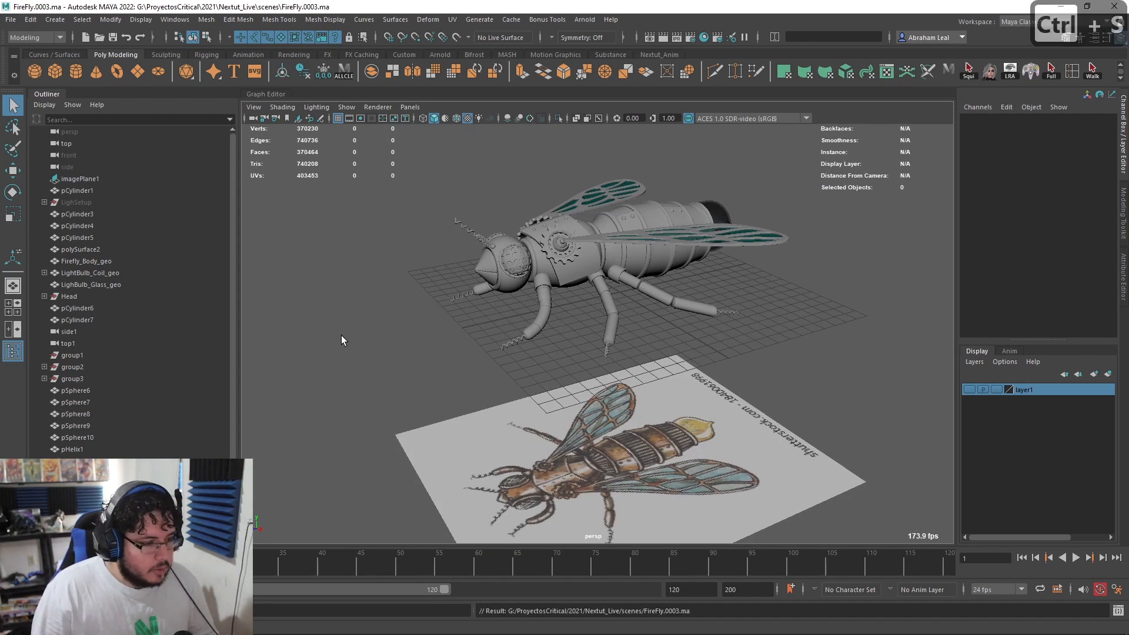
Step: Unhide the LighSetup group
scroll(142, 308, down, 2)
click(77, 155)
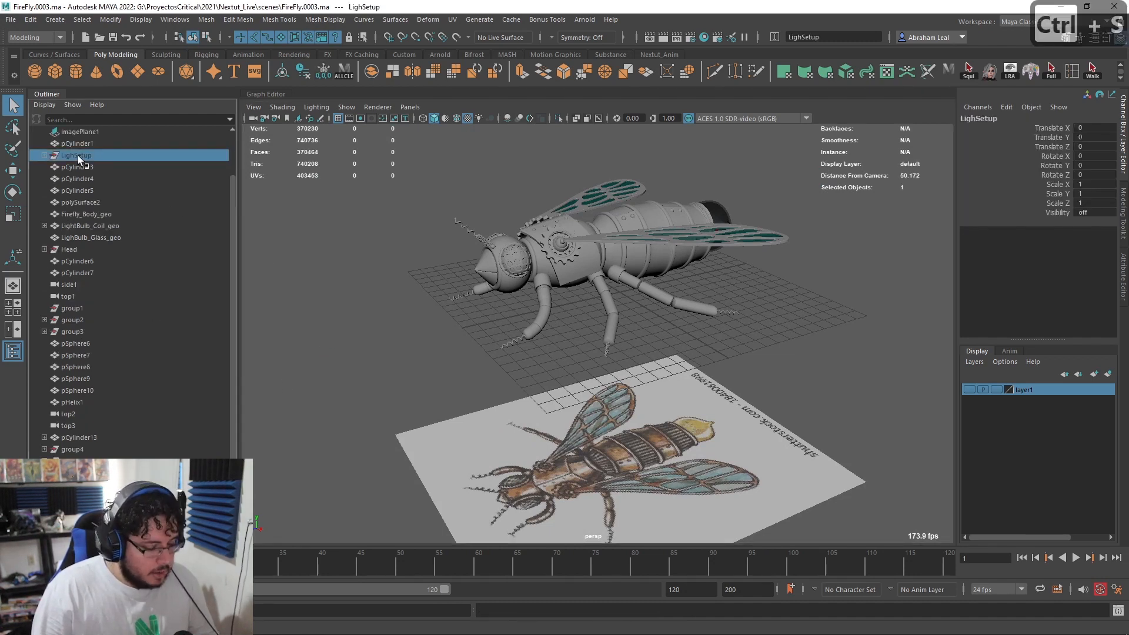
key(h)
alt+drag(470, 188, 341, 234)
scroll(340, 235, down, 5)
alt+drag(580, 282, 524, 316)
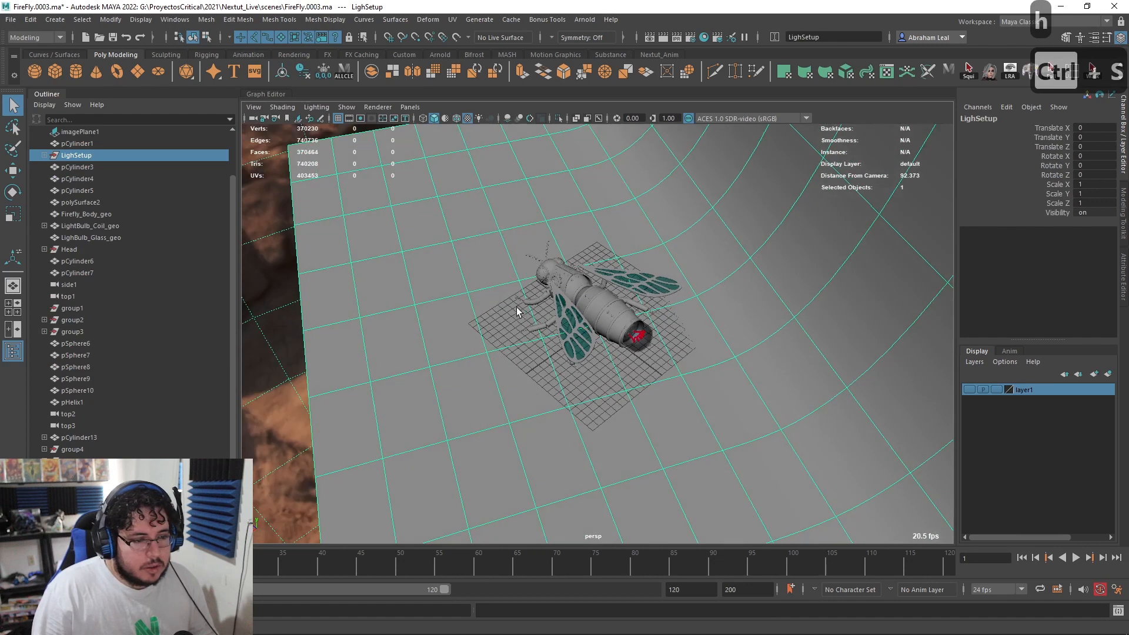
Step: Look through the Shotcam camera inside the LighSetup group and pull it back to about Y 46.158, Z 1.426
click(69, 508)
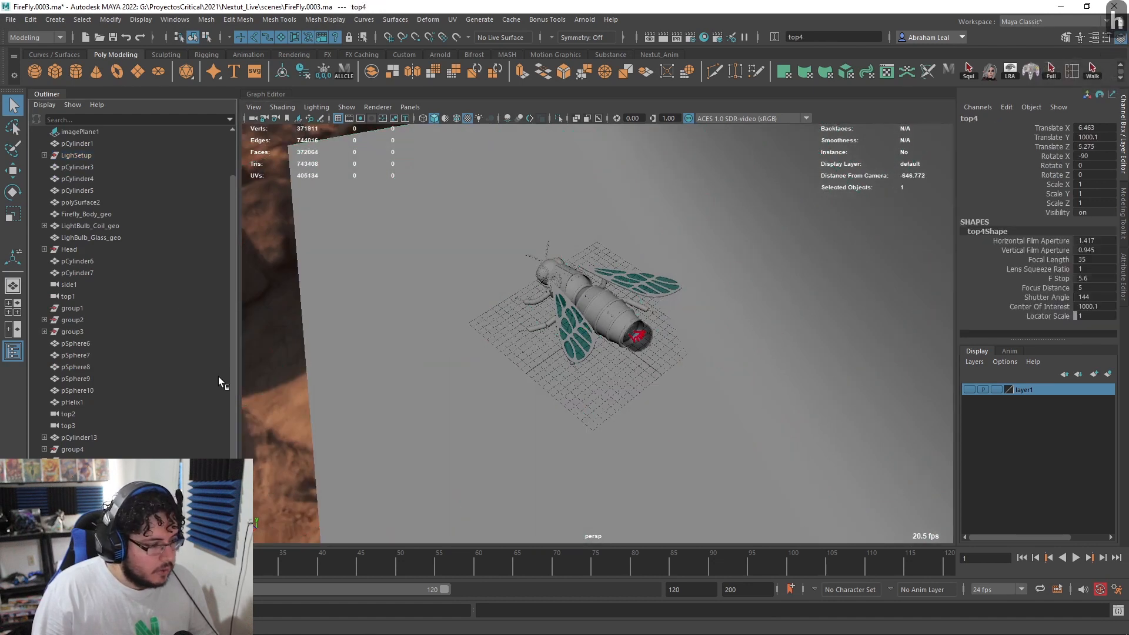
scroll(77, 199, up, 2)
click(44, 202)
click(89, 237)
click(405, 106)
click(456, 158)
scroll(623, 236, down, 5)
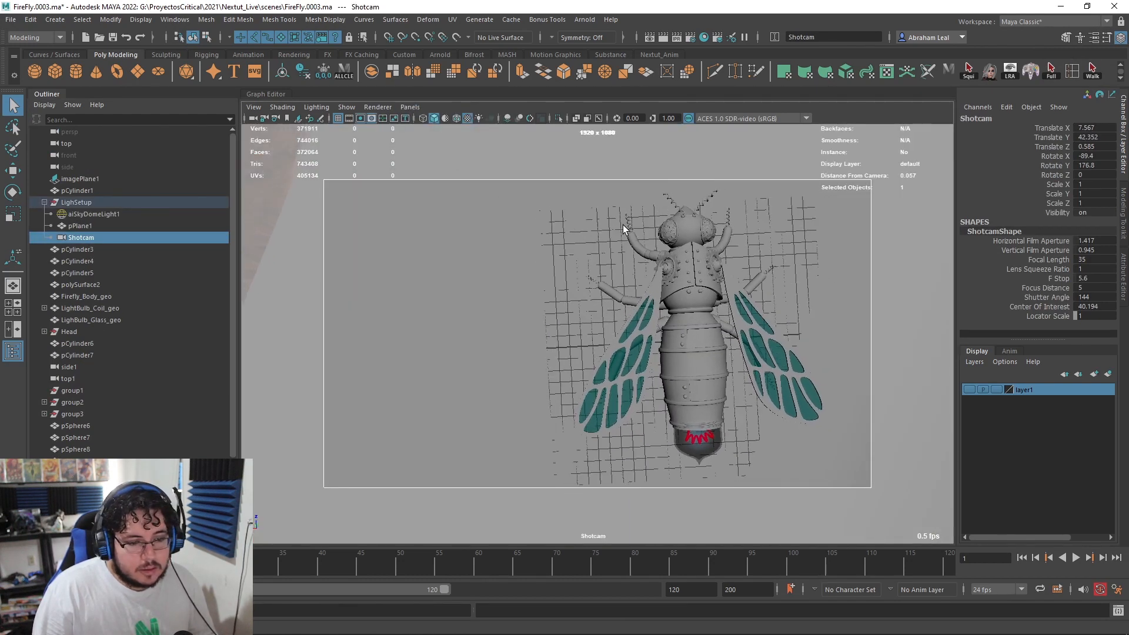
scroll(628, 240, up, 1)
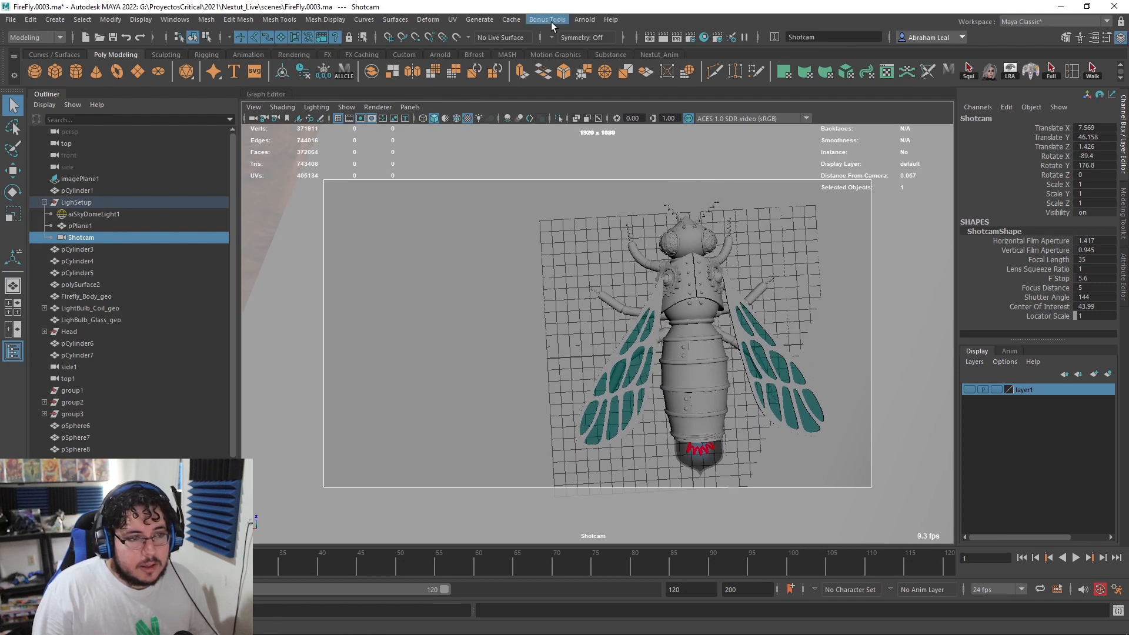
Step: Open the Arnold RenderView, set the render camera to ShotcamShape and render the firefly
click(578, 19)
click(598, 40)
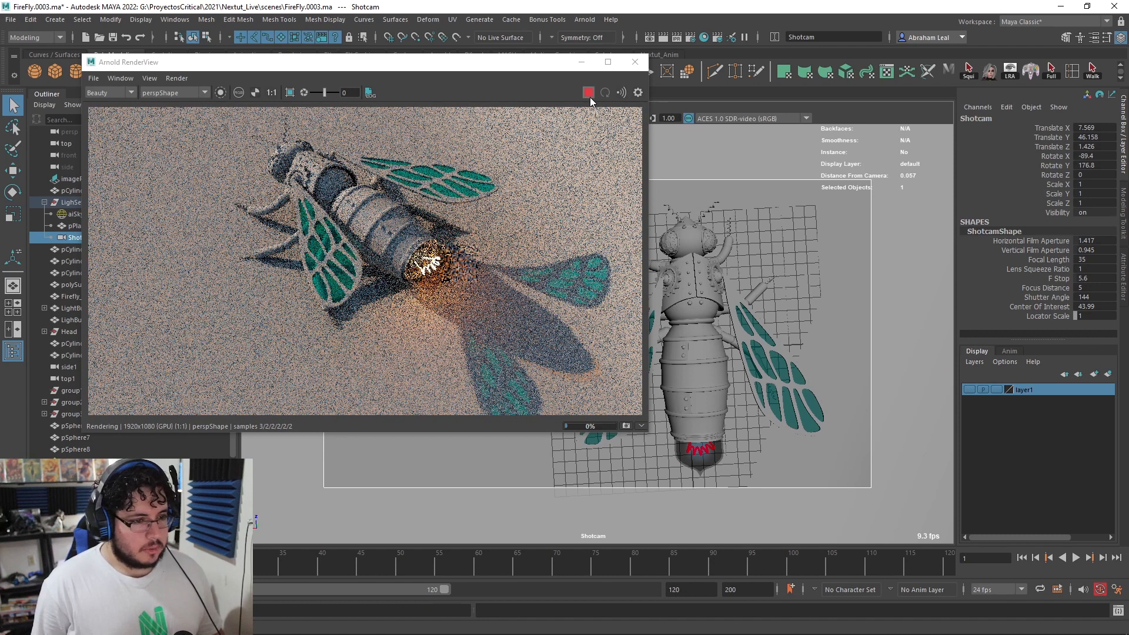
click(589, 94)
click(205, 93)
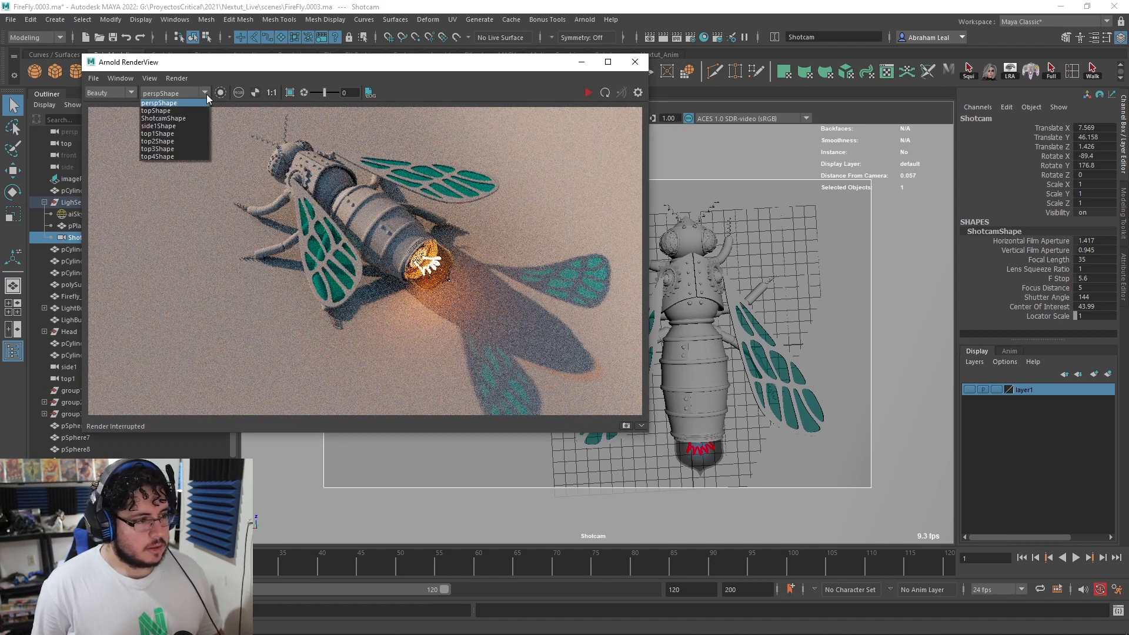
click(182, 115)
click(587, 93)
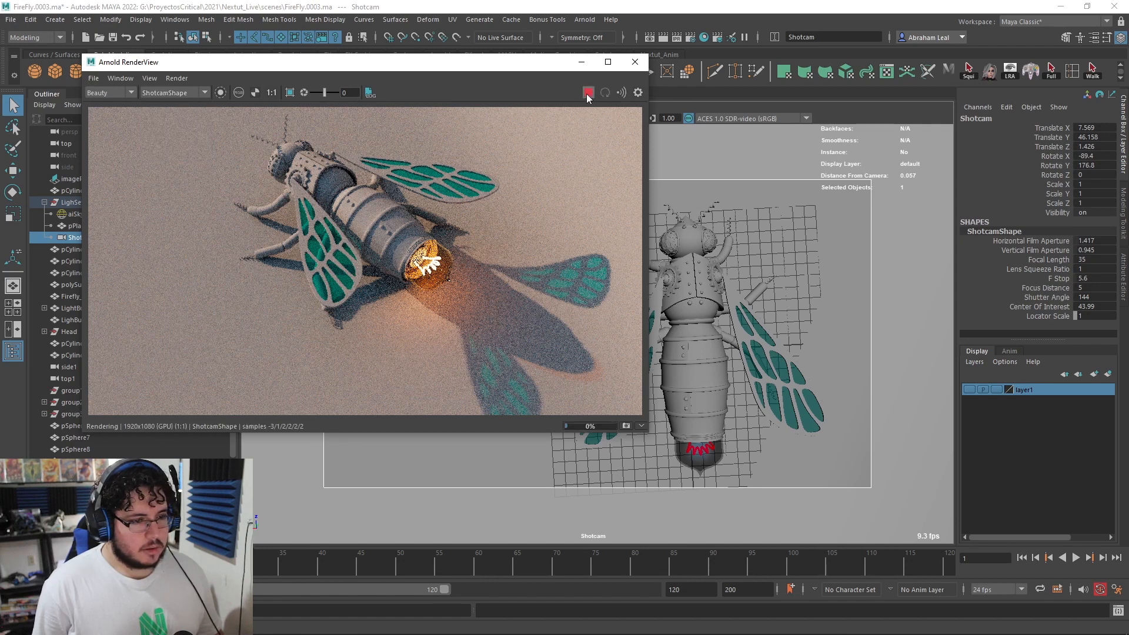
middle_drag(560, 248, 513, 252)
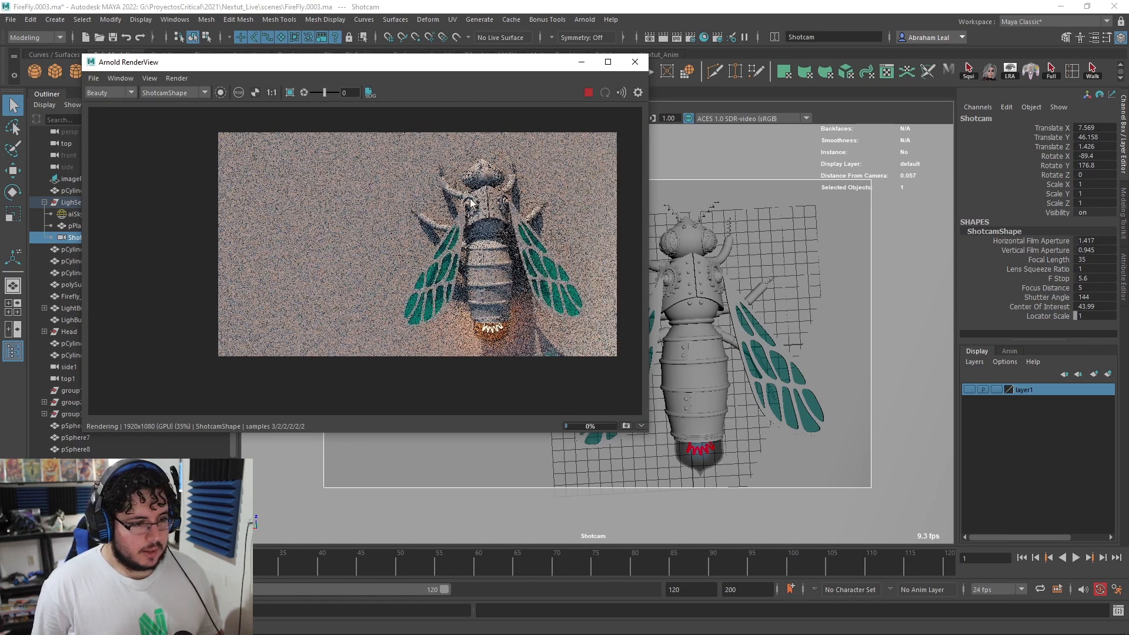